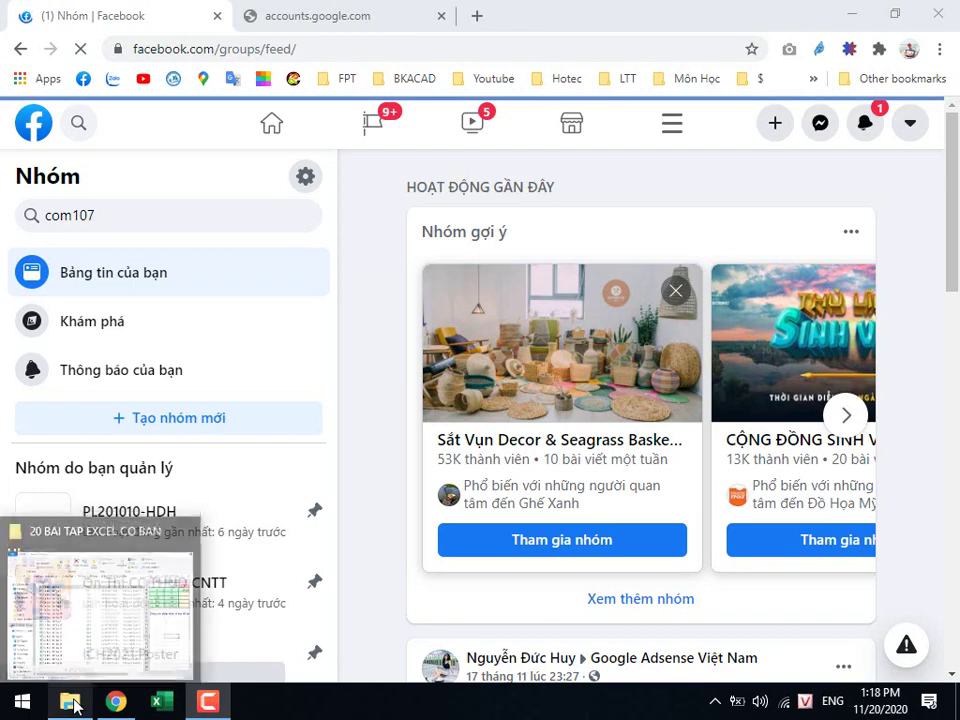
Open the Co Ban - Bai Tap 1 workbook from the 20 BAI TAP EXCEL CO BAN folder.
{"action": "left_click", "coordinate": [72, 703]}
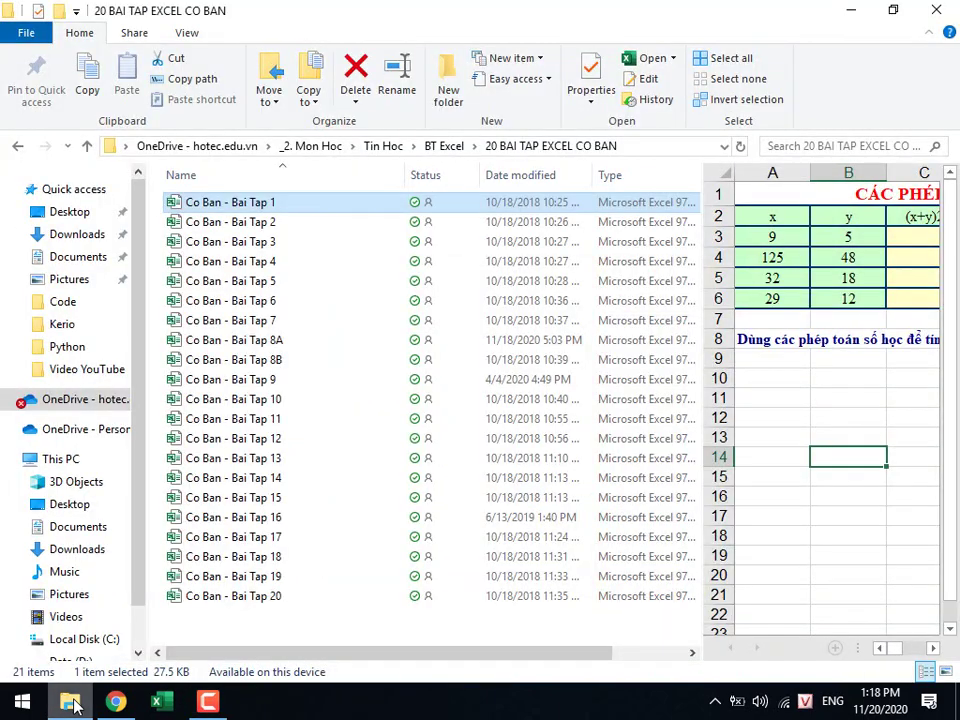
{"action": "left_click", "coordinate": [818, 496]}
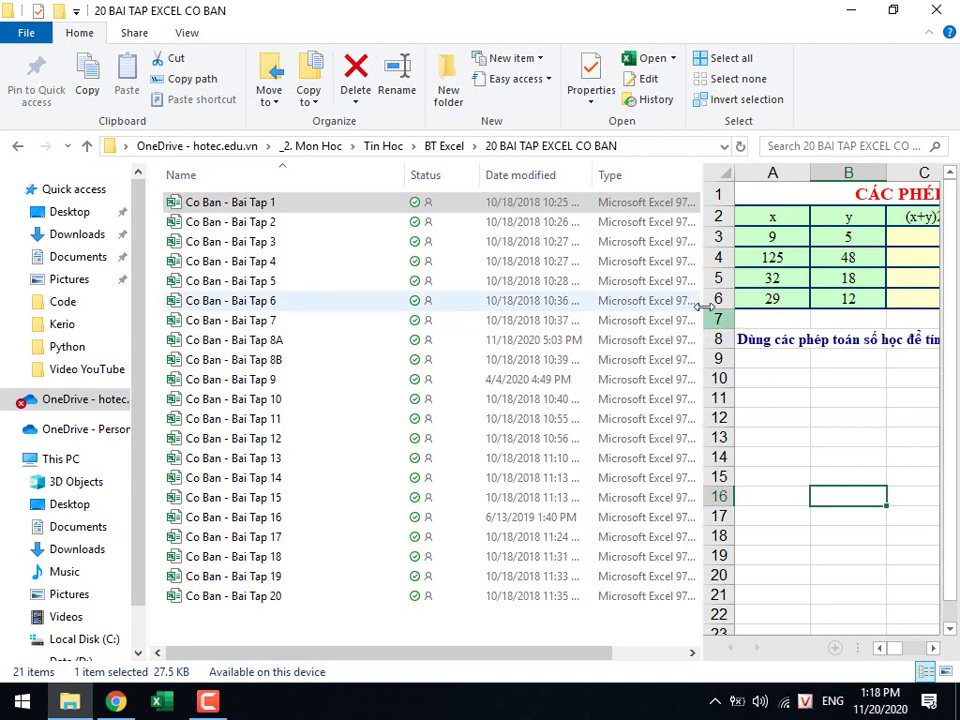
{"action": "double_click", "coordinate": [184, 206]}
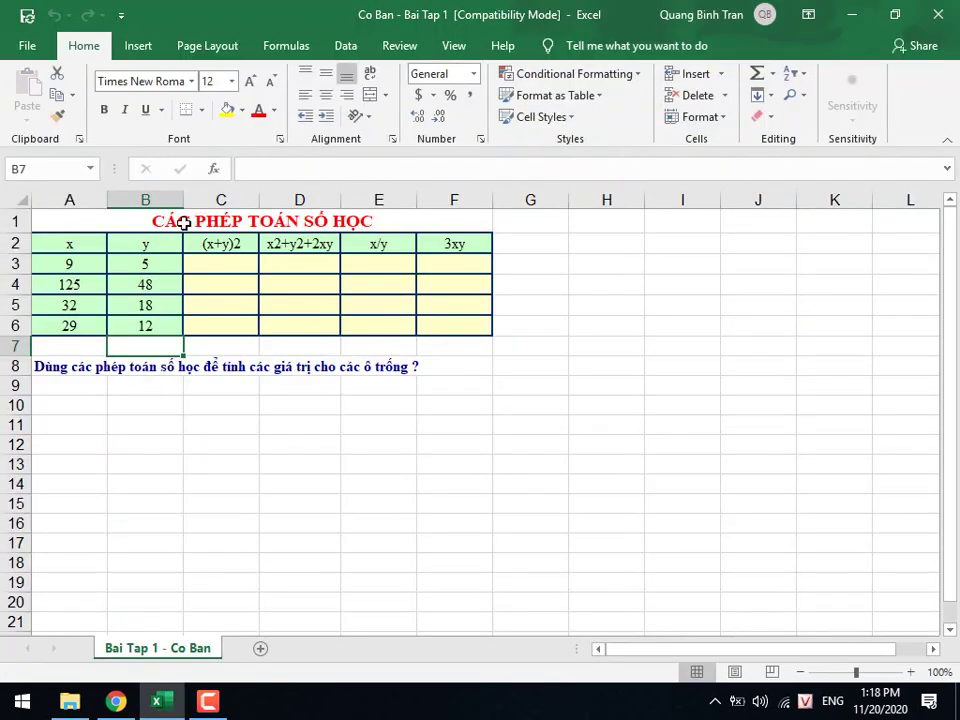
Enter =(A3+B3)*2 in C3 so the first (x+y)2 result shows 28.
{"action": "left_click", "coordinate": [302, 446]}
{"action": "left_click", "coordinate": [226, 266]}
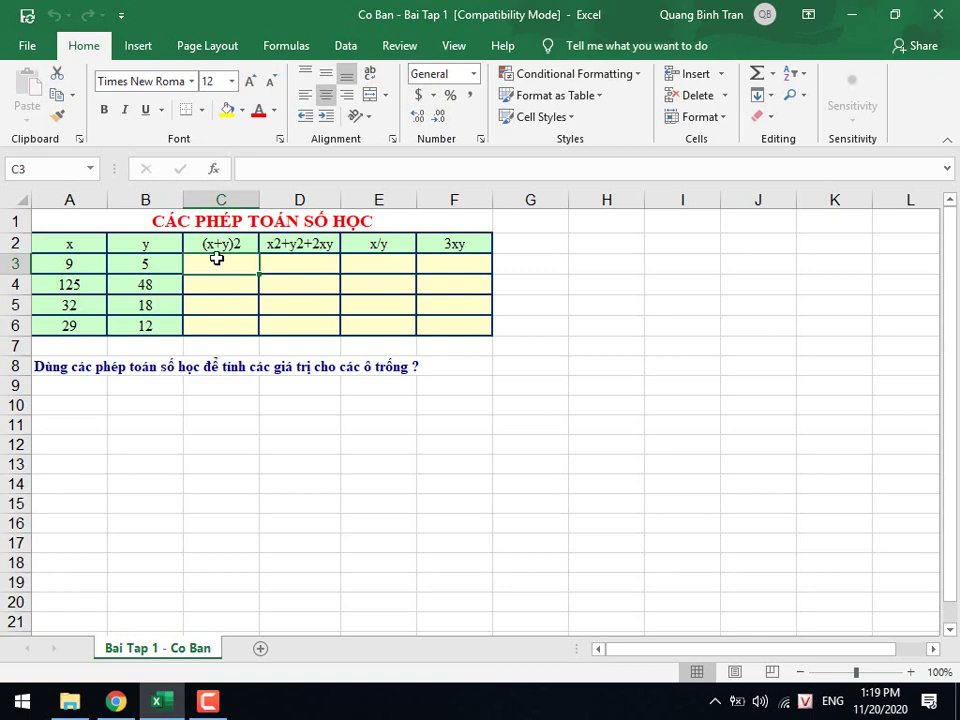
{"action": "left_click", "coordinate": [248, 242]}
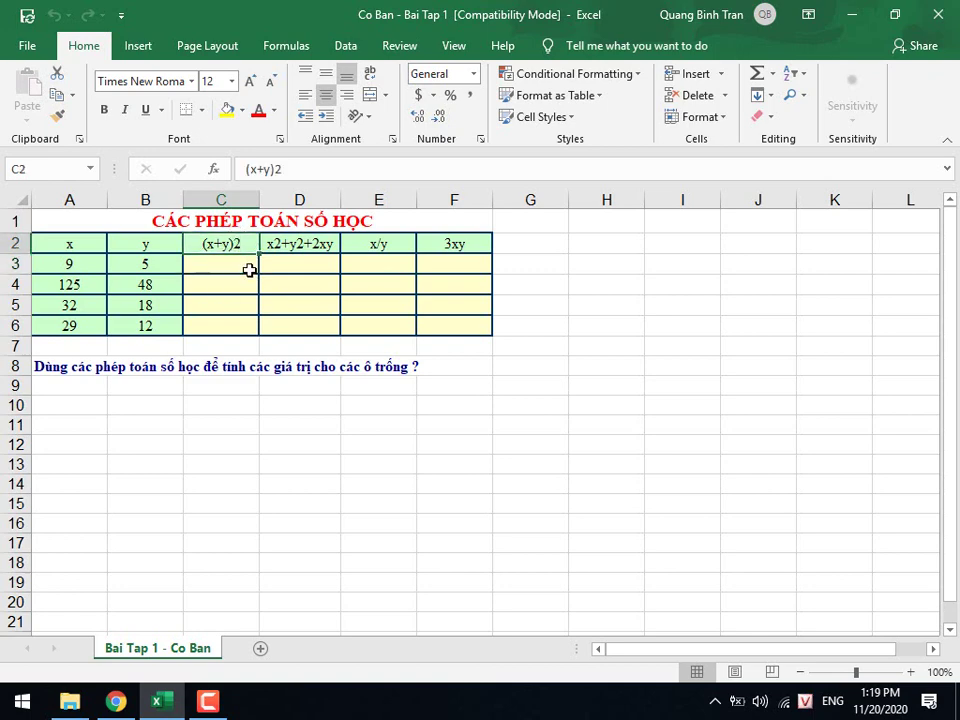
{"action": "left_click", "coordinate": [250, 270]}
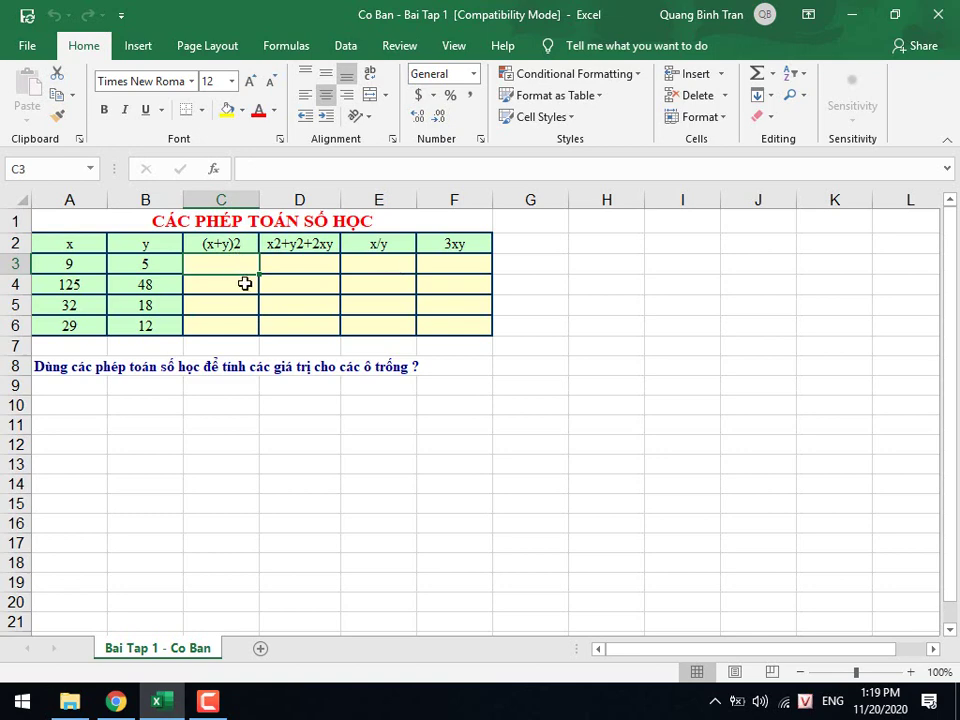
{"action": "type", "text": "="}
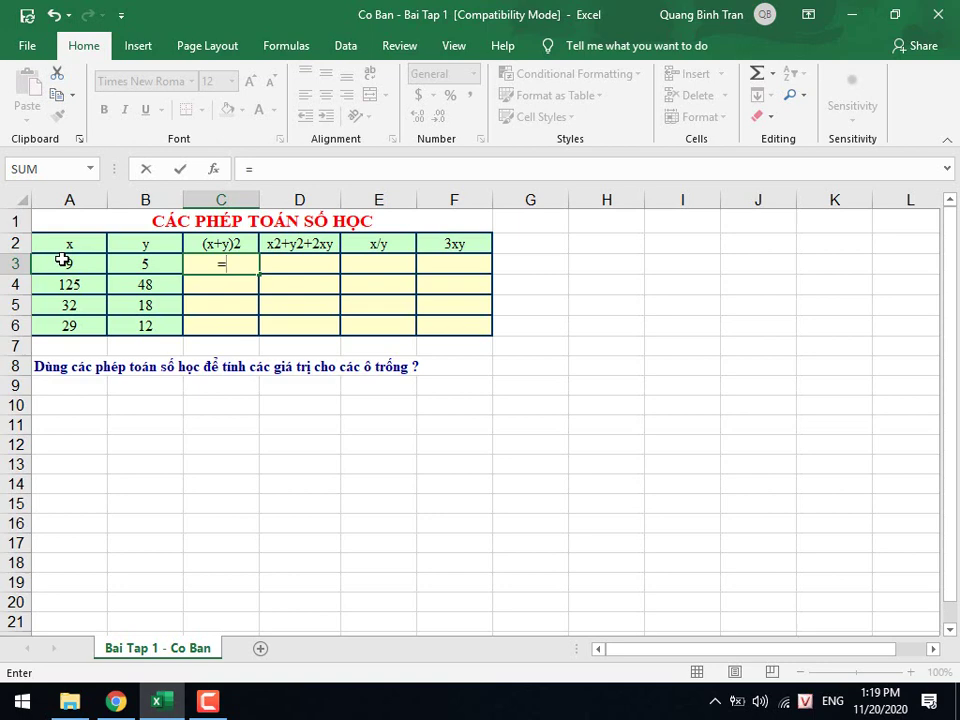
{"action": "left_click", "coordinate": [63, 259]}
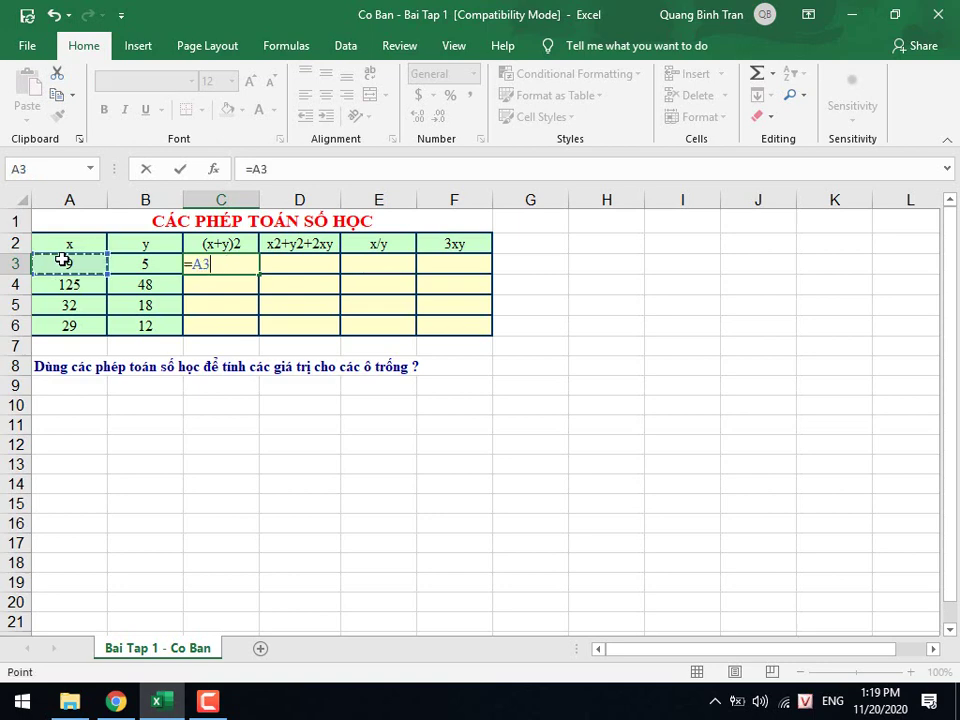
{"action": "key", "text": "F2"}
{"action": "type", "text": "(A3"}
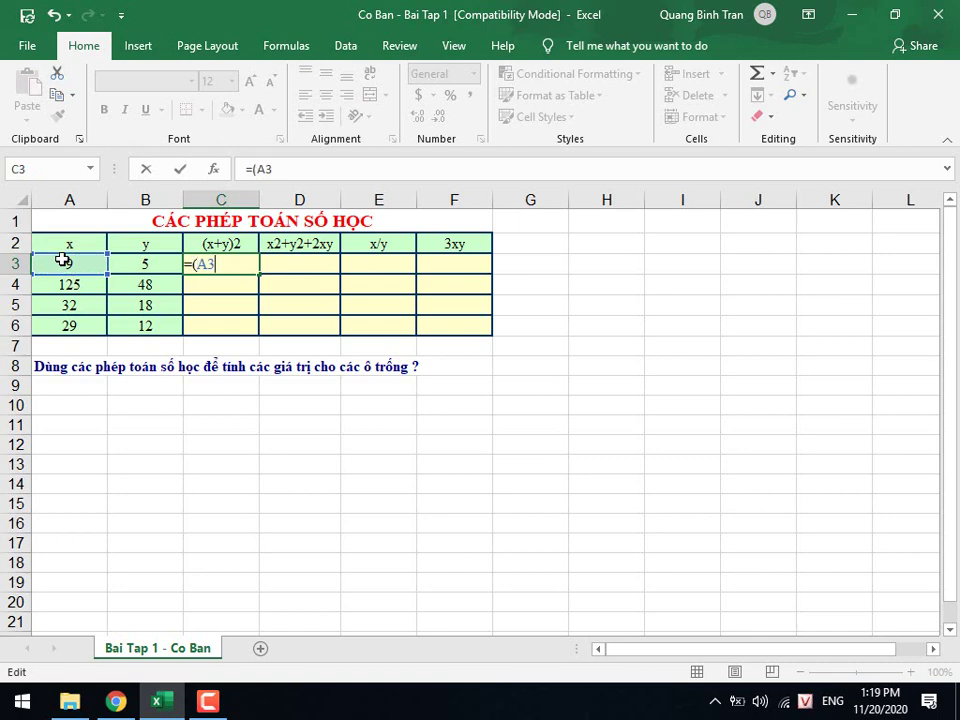
{"action": "type", "text": "+"}
{"action": "left_click", "coordinate": [158, 259]}
{"action": "type", "text": ")*"}
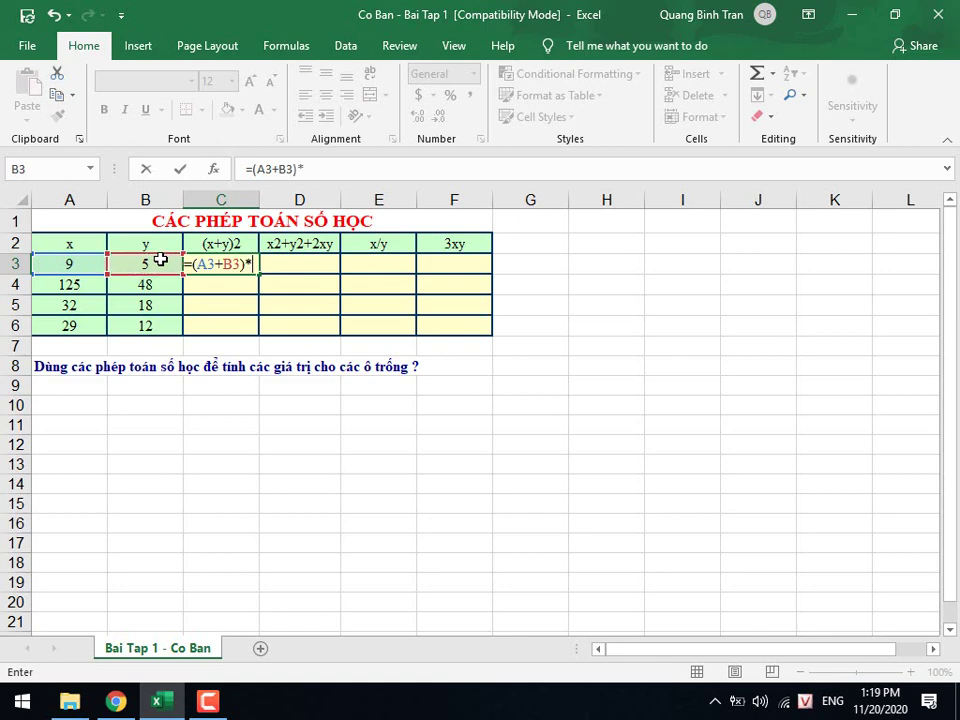
{"action": "type", "text": "2"}
{"action": "key", "text": "Return"}
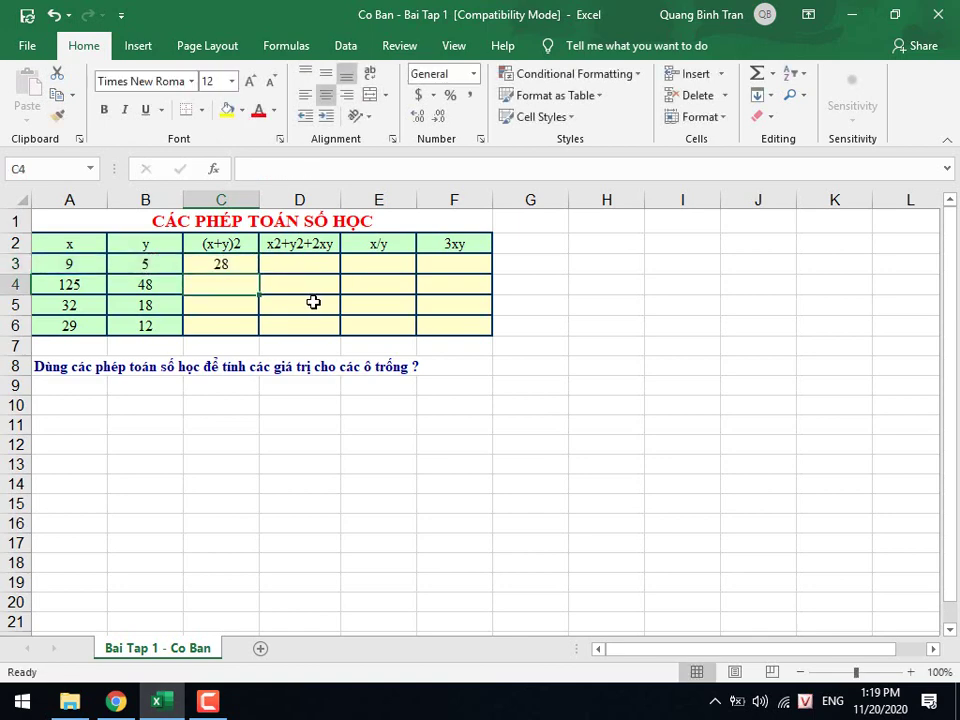
Enter =A3^2+B3^2+2*A3*B3 in D3, giving 196.
{"action": "left_click", "coordinate": [313, 262]}
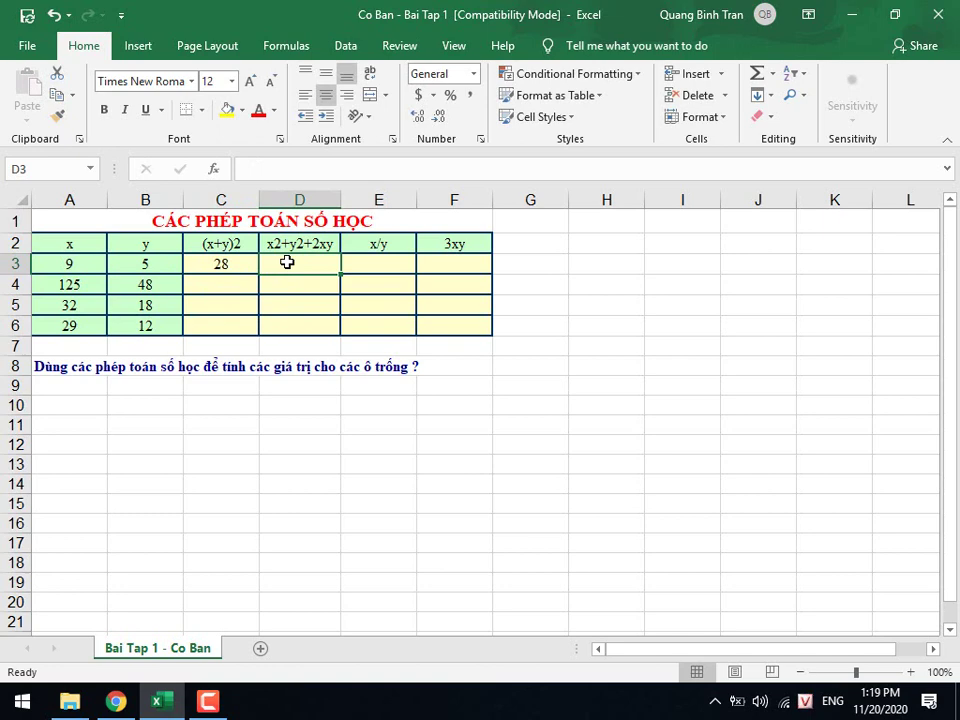
{"action": "type", "text": "="}
{"action": "left_click", "coordinate": [66, 261]}
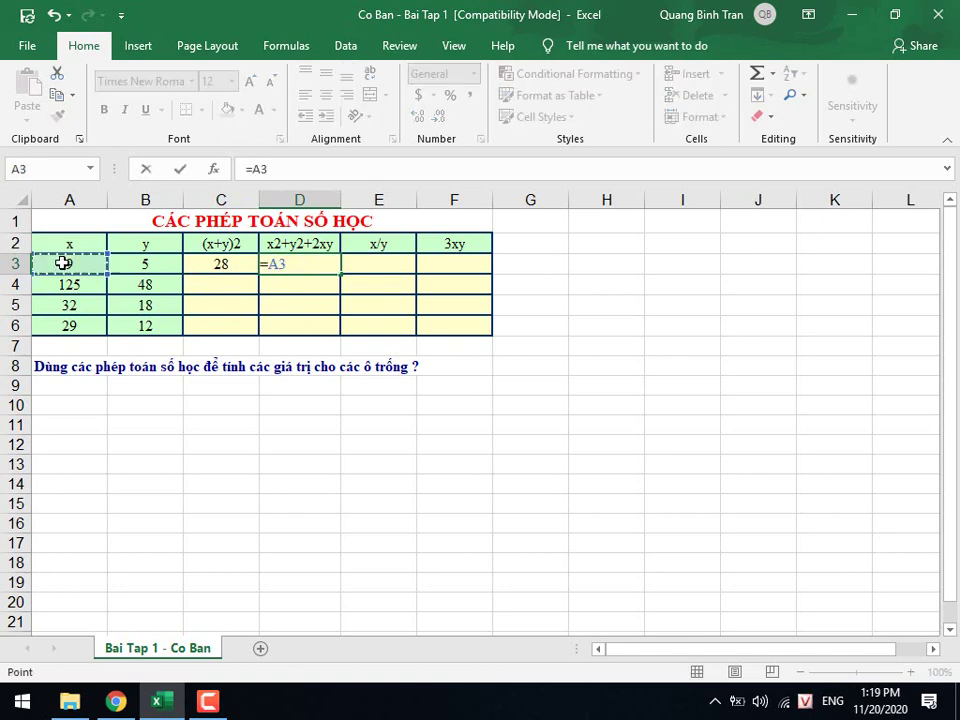
{"action": "type", "text": "^"}
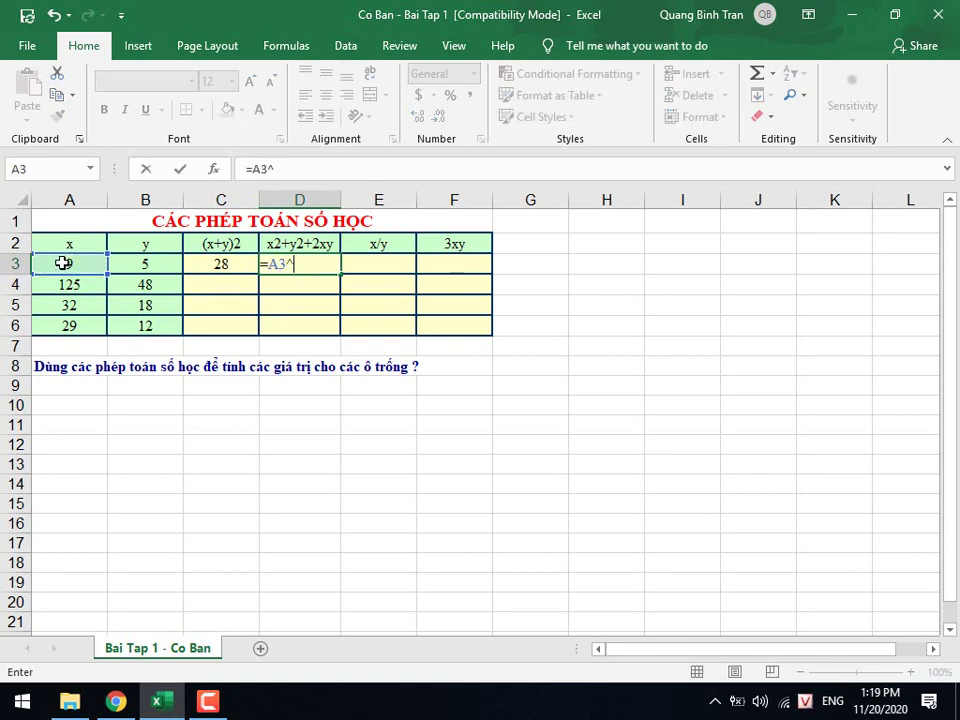
{"action": "type", "text": "2+"}
{"action": "left_click", "coordinate": [139, 266]}
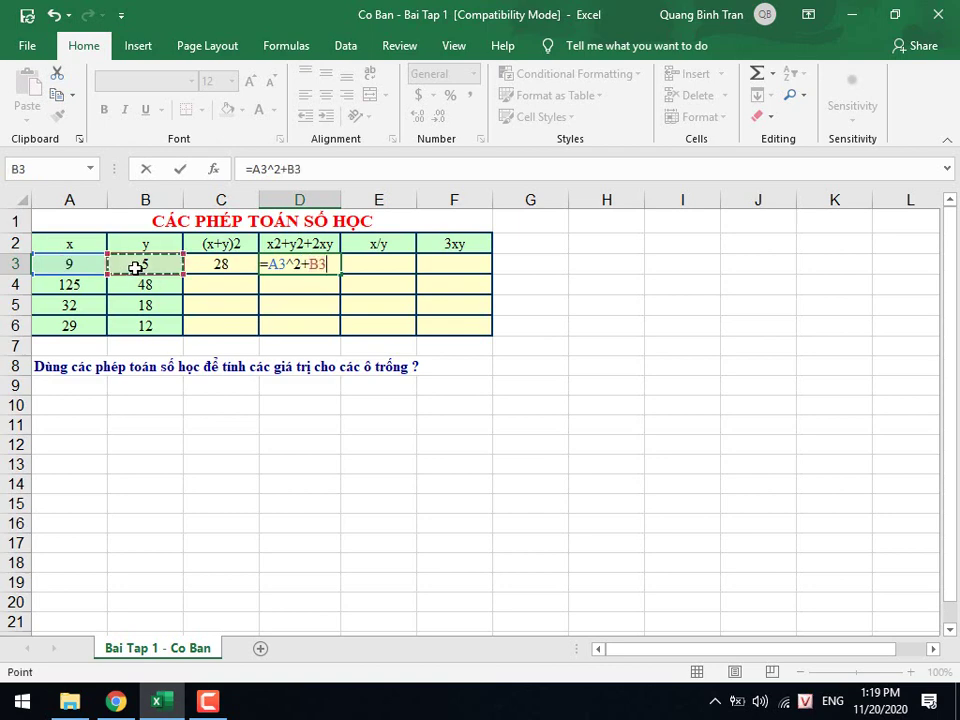
{"action": "type", "text": "^2"}
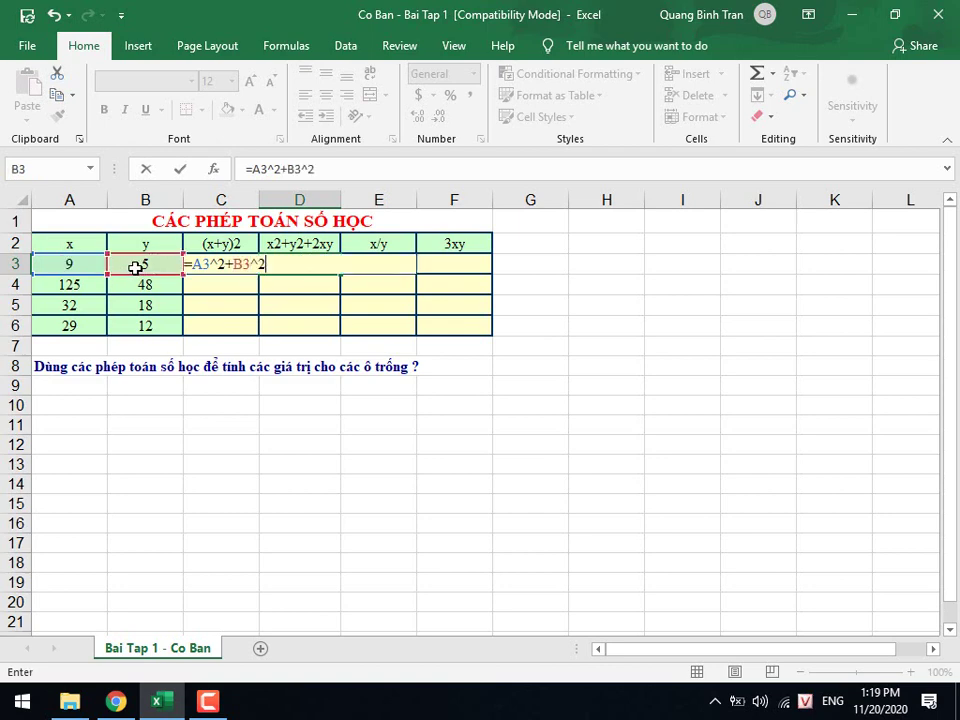
{"action": "type", "text": "+"}
{"action": "type", "text": "2*"}
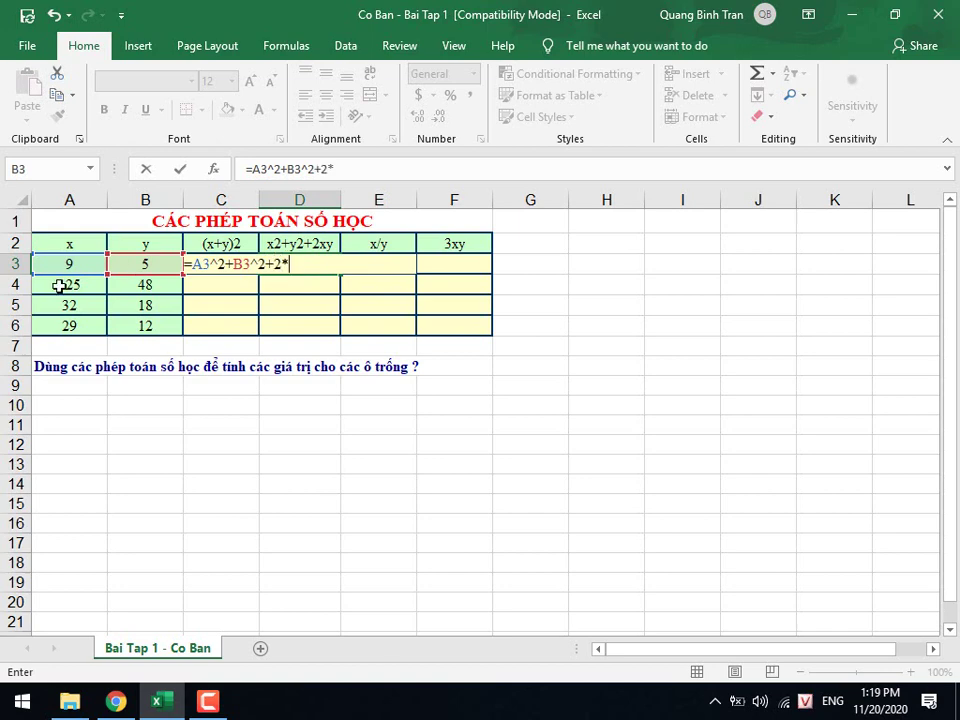
{"action": "left_click", "coordinate": [75, 260]}
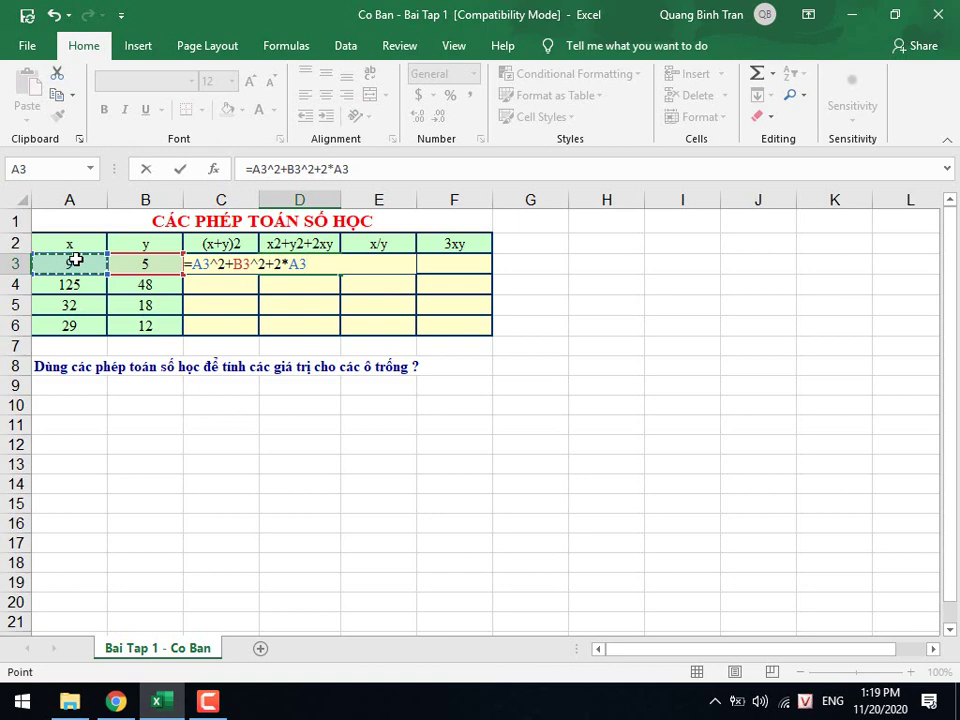
{"action": "type", "text": "*"}
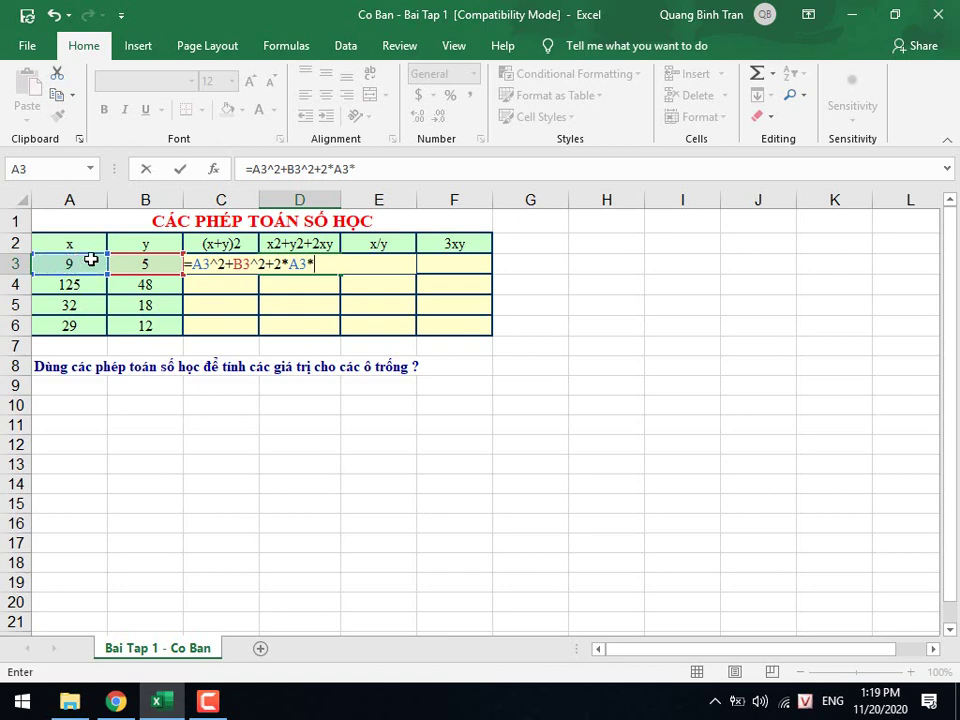
{"action": "left_click", "coordinate": [142, 263]}
{"action": "key", "text": "Return"}
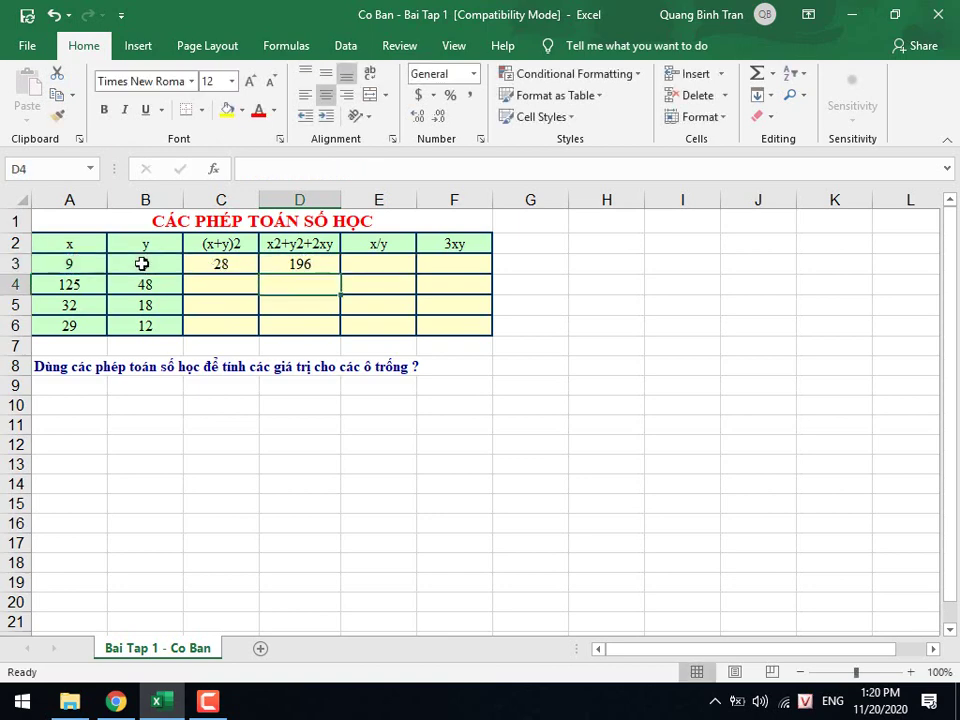
Fill the C3:D3 formulas down through row 6.
{"action": "left_click_drag", "start_coordinate": [203, 261], "coordinate": [278, 263]}
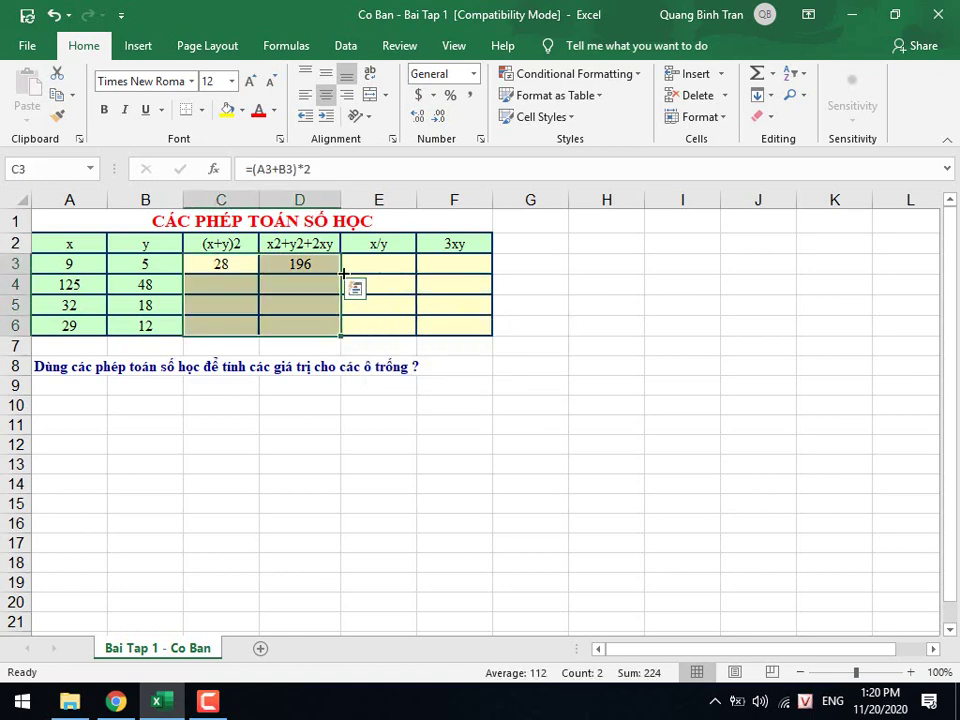
{"action": "left_click_drag", "start_coordinate": [341, 272], "coordinate": [341, 327]}
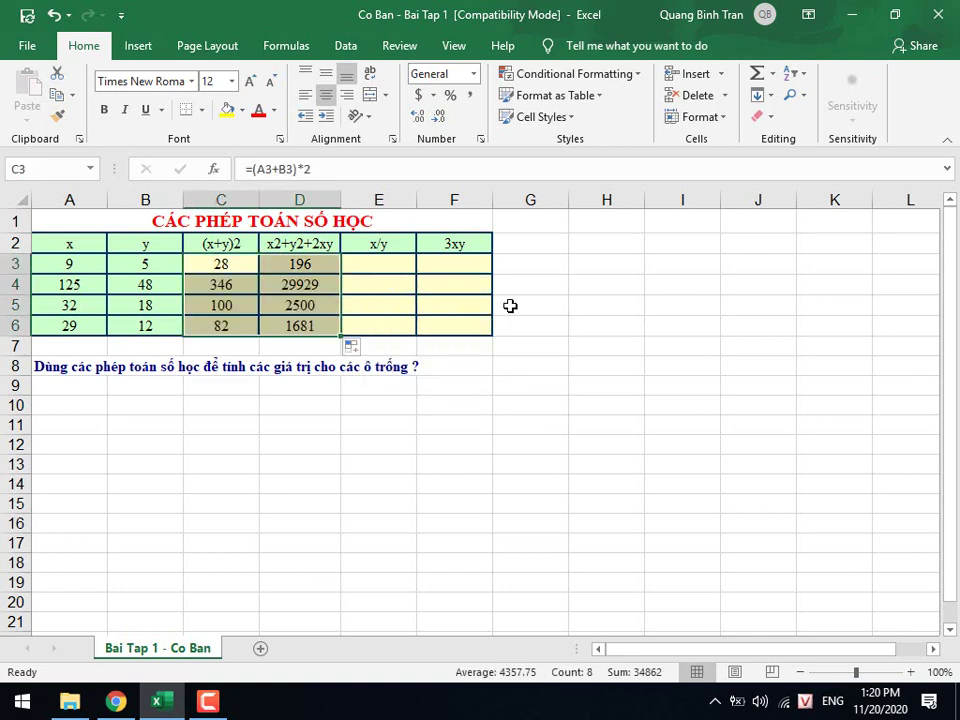
{"action": "left_click", "coordinate": [325, 270]}
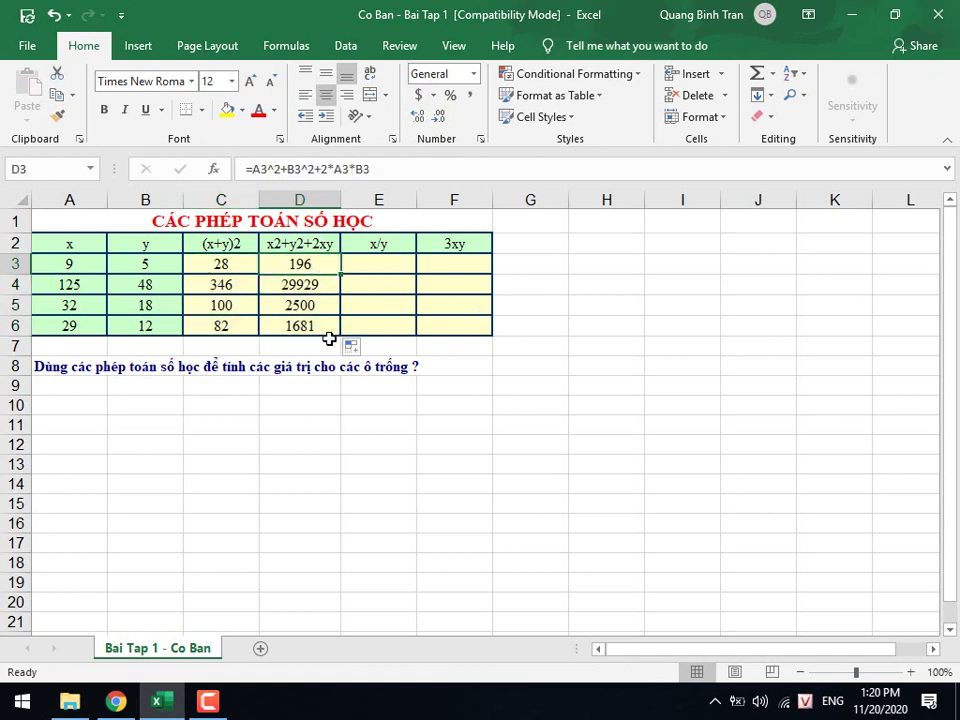
{"action": "left_click", "coordinate": [70, 705]}
Open the Co Ban - Bai Tap 2 logical-operations workbook.
{"action": "left_click", "coordinate": [197, 225]}
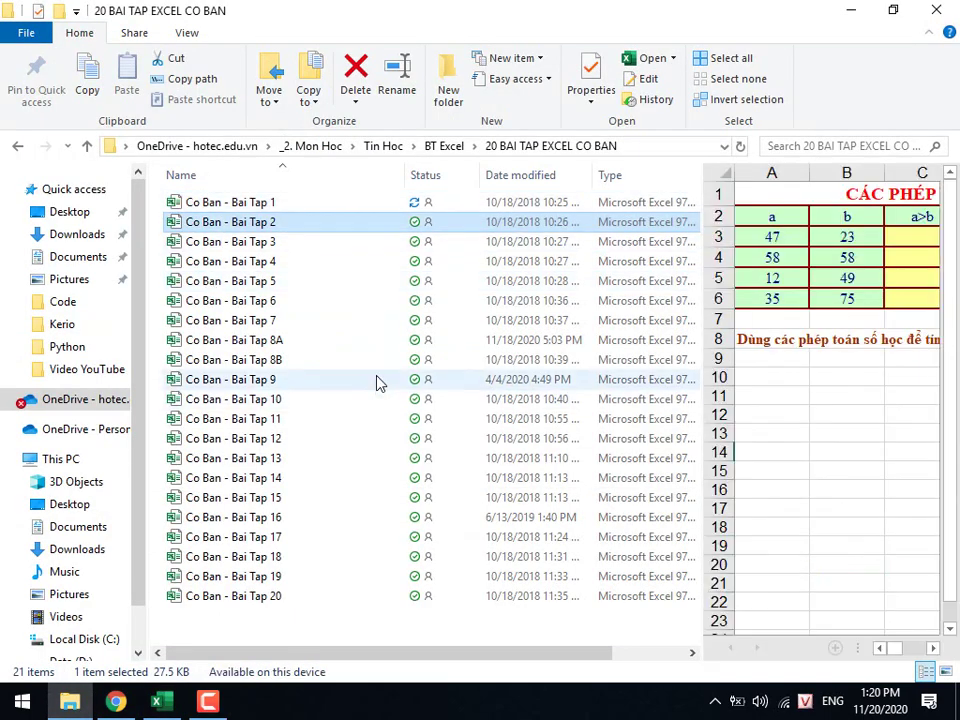
{"action": "double_click", "coordinate": [171, 225]}
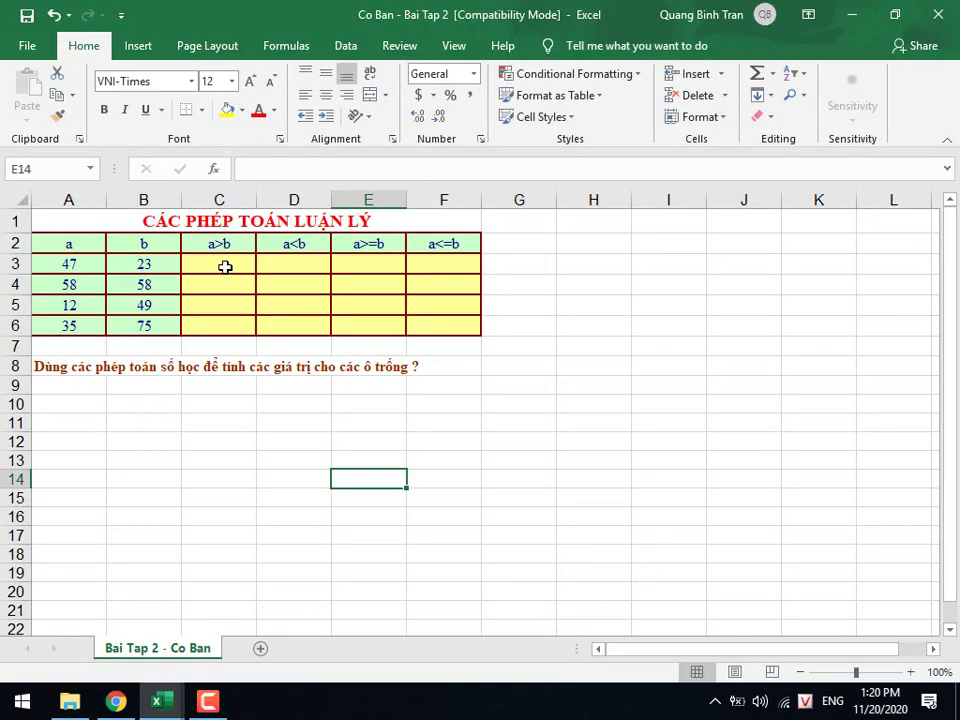
Enter =A3>B3 in C3, returning TRUE.
{"action": "left_click", "coordinate": [222, 265]}
{"action": "type", "text": "="}
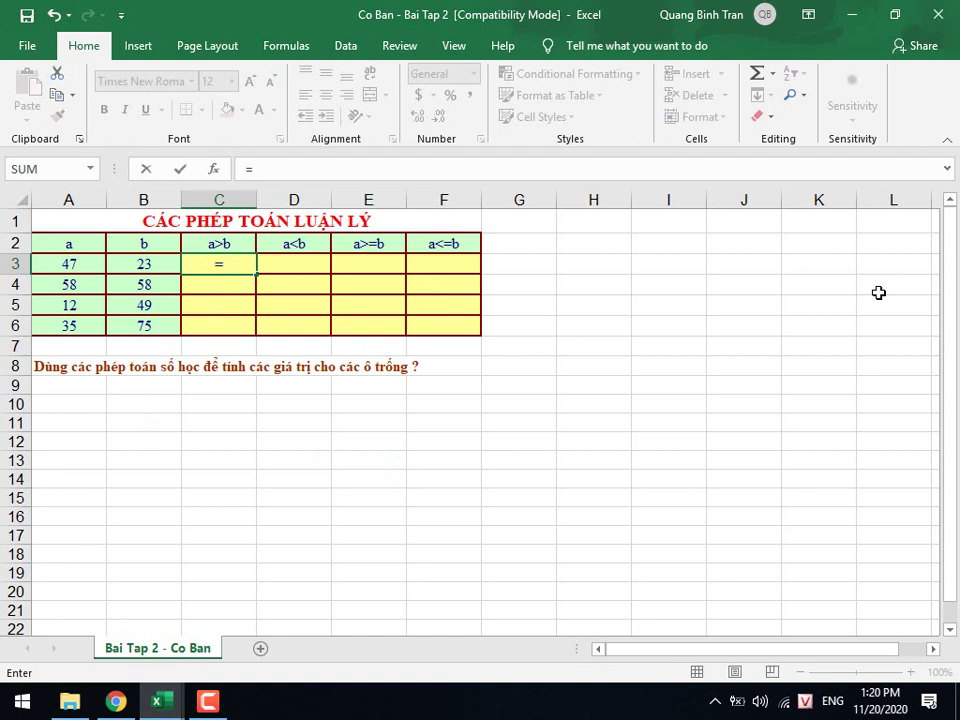
{"action": "left_click", "coordinate": [93, 264]}
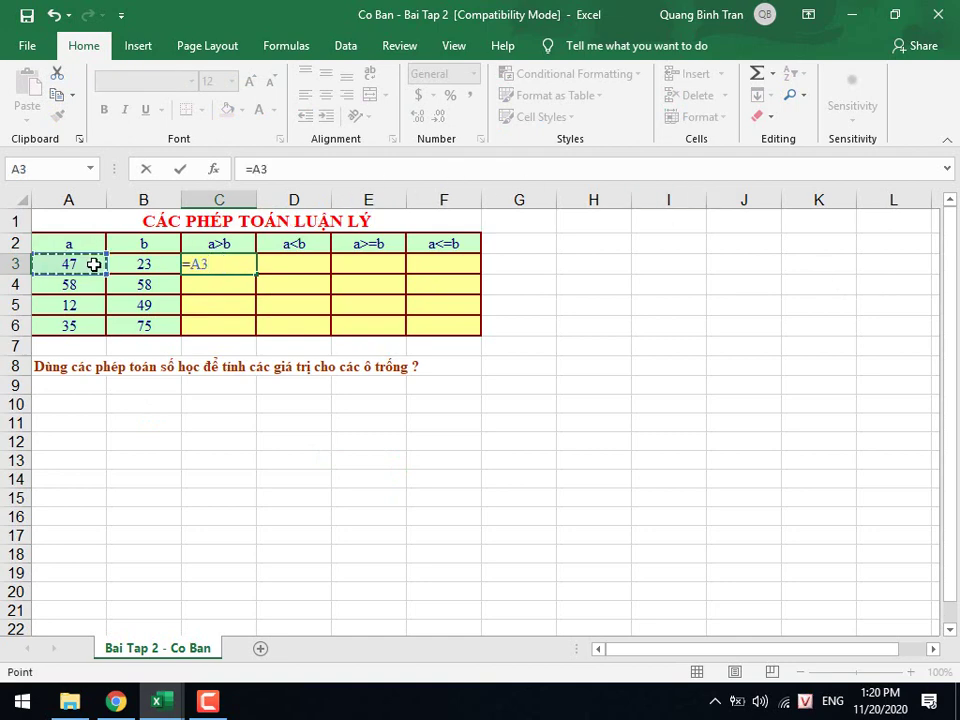
{"action": "type", "text": ">"}
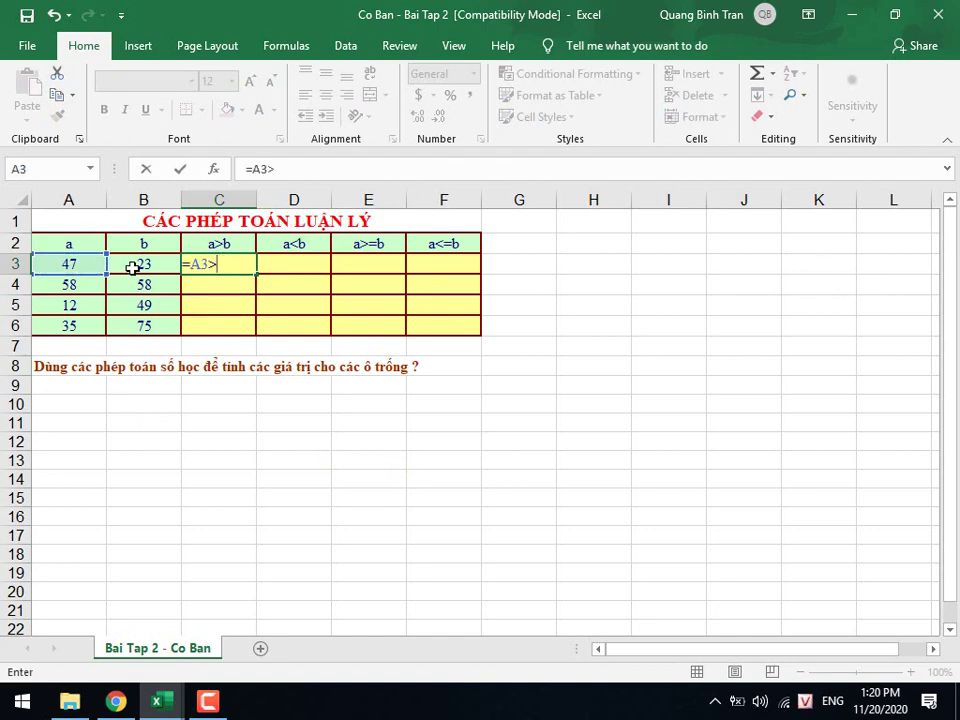
{"action": "left_click", "coordinate": [136, 264]}
{"action": "key", "text": "Return"}
Copy the a>b comparison down to C6, giving TRUE, FALSE, FALSE, FALSE.
{"action": "left_click", "coordinate": [245, 266]}
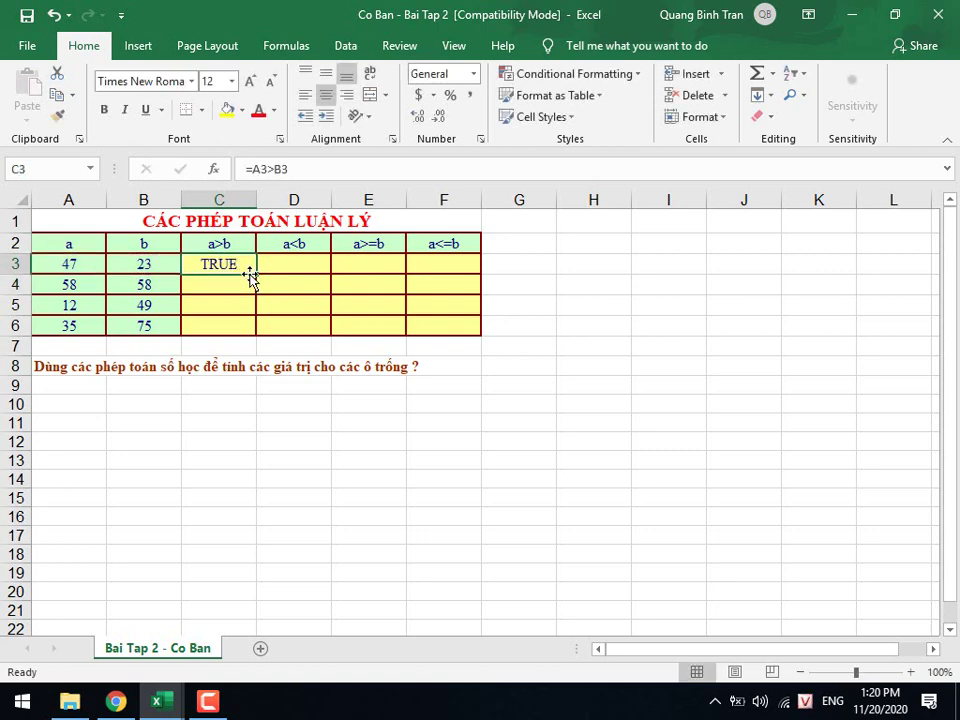
{"action": "double_click", "coordinate": [256, 274]}
{"action": "left_click", "coordinate": [281, 264]}
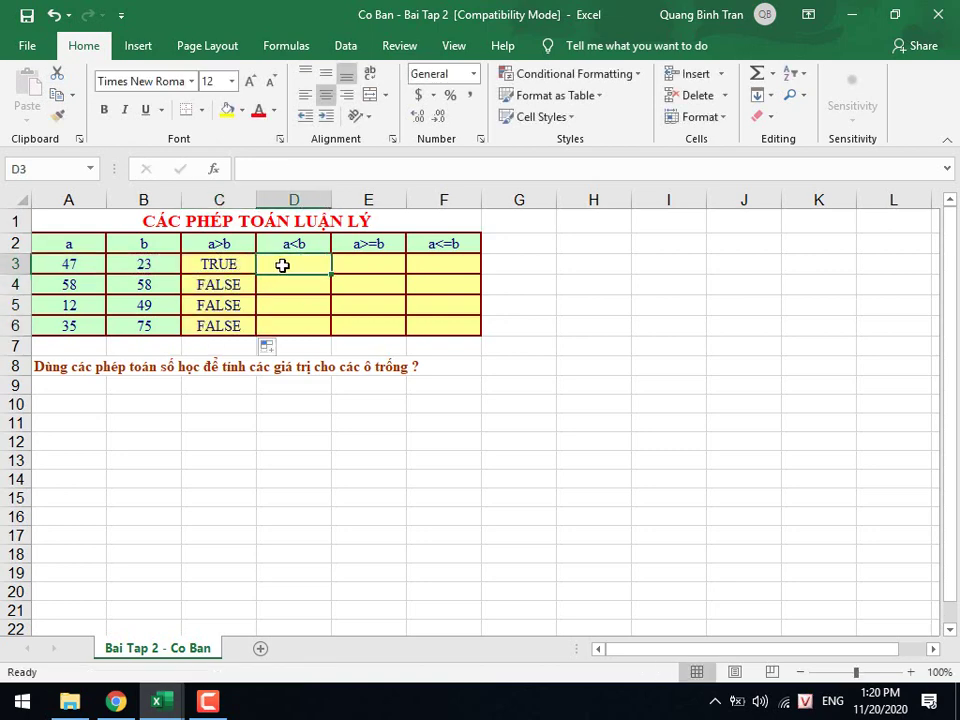
{"action": "left_click", "coordinate": [354, 262]}
{"action": "left_click", "coordinate": [459, 263]}
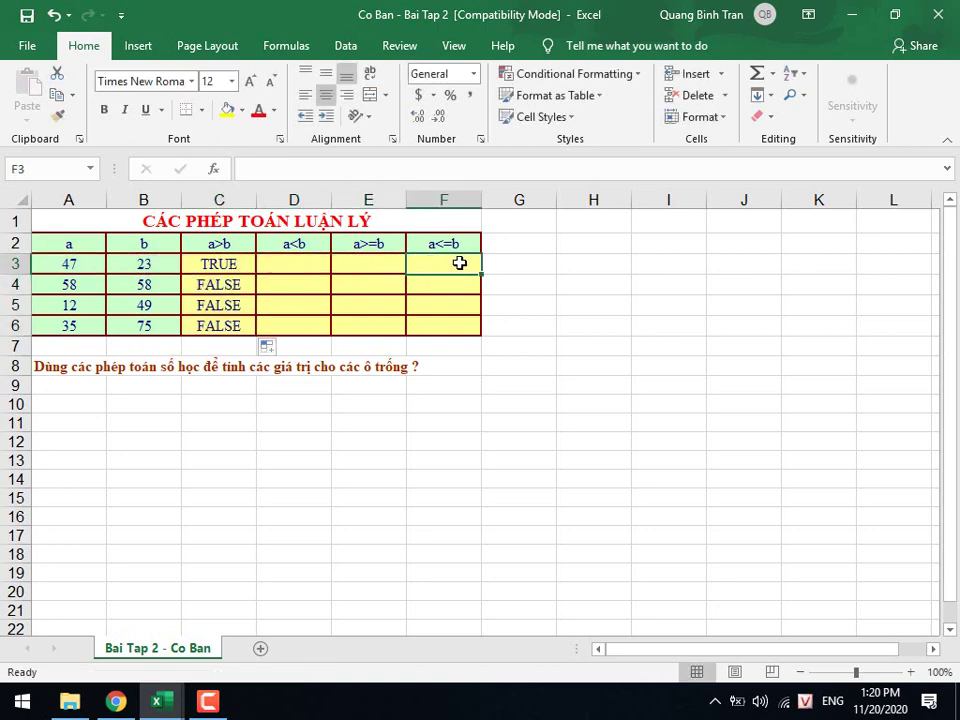
{"action": "left_click_drag", "start_coordinate": [223, 264], "coordinate": [229, 328]}
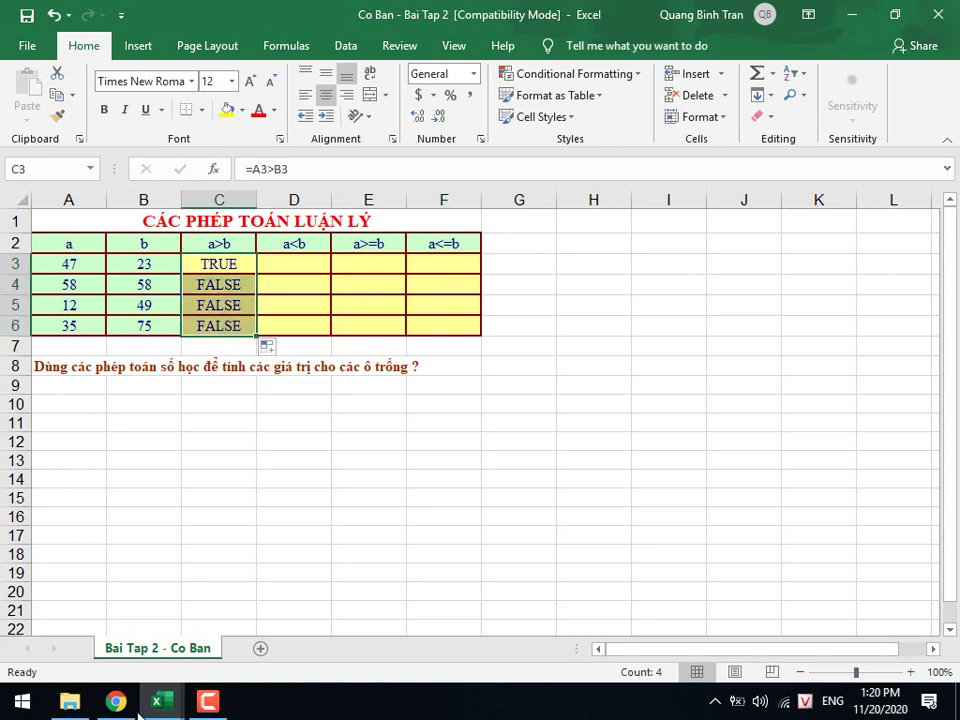
Open the Co Ban - Bai Tap 3 workbook with its x and y math-functions table.
{"action": "left_click", "coordinate": [70, 701]}
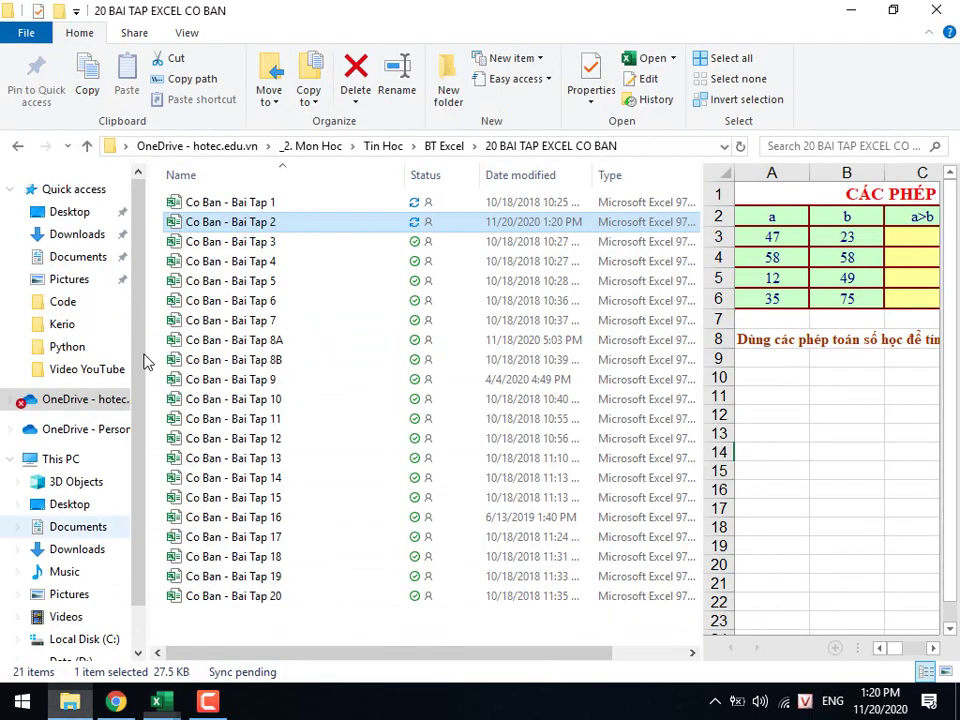
{"action": "double_click", "coordinate": [175, 241]}
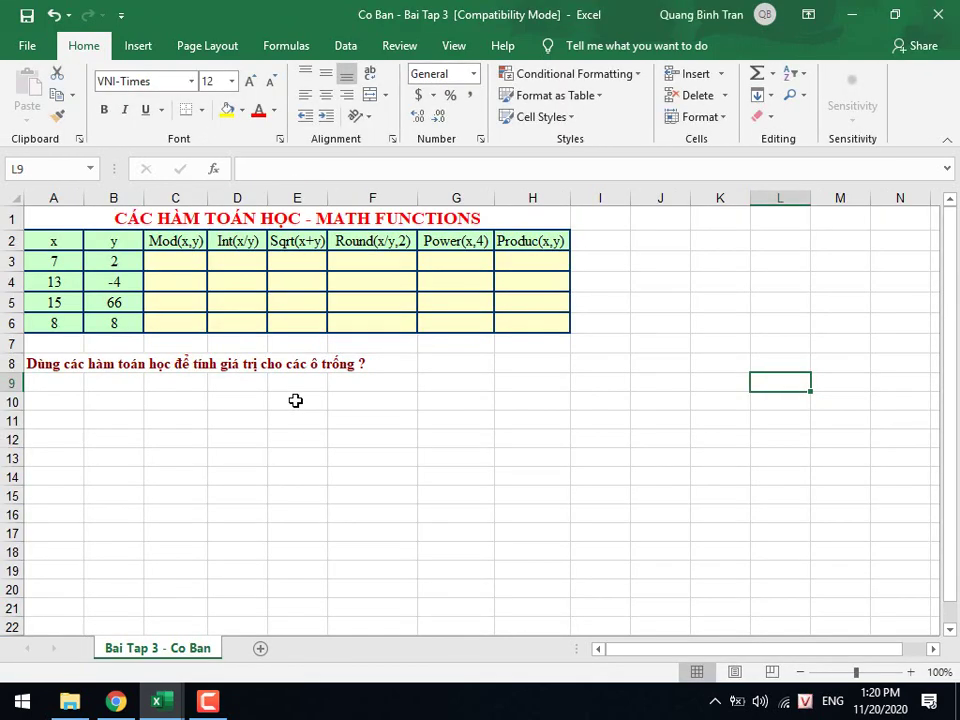
Start the formula =mod(A3 in the Mod(x,y) cell C3.
{"action": "left_click", "coordinate": [189, 256]}
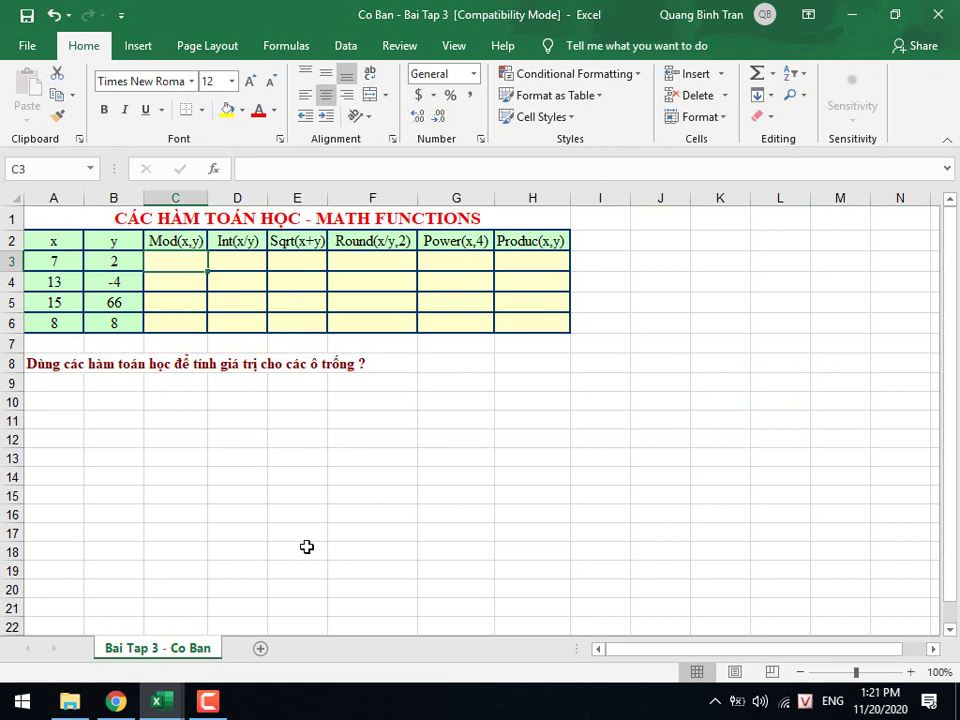
{"action": "mouse_move", "coordinate": [154, 242]}
{"action": "left_mouse_down"}
{"action": "mouse_move", "coordinate": [354, 298]}
{"action": "mouse_move", "coordinate": [356, 326]}
{"action": "left_mouse_up"}
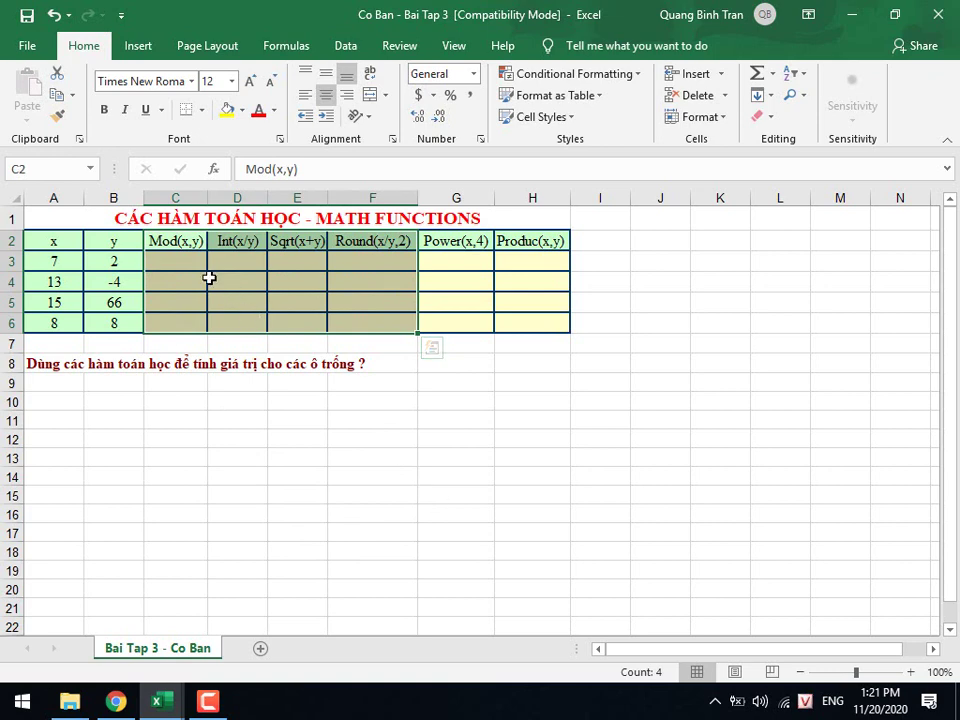
{"action": "left_click", "coordinate": [175, 259]}
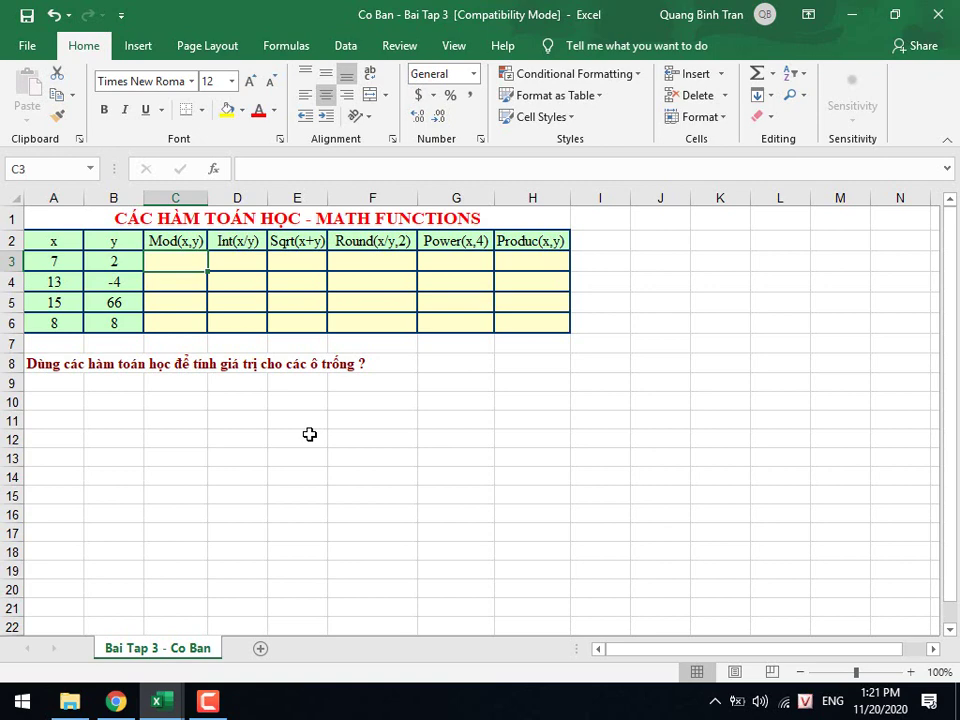
{"action": "type", "text": "=m"}
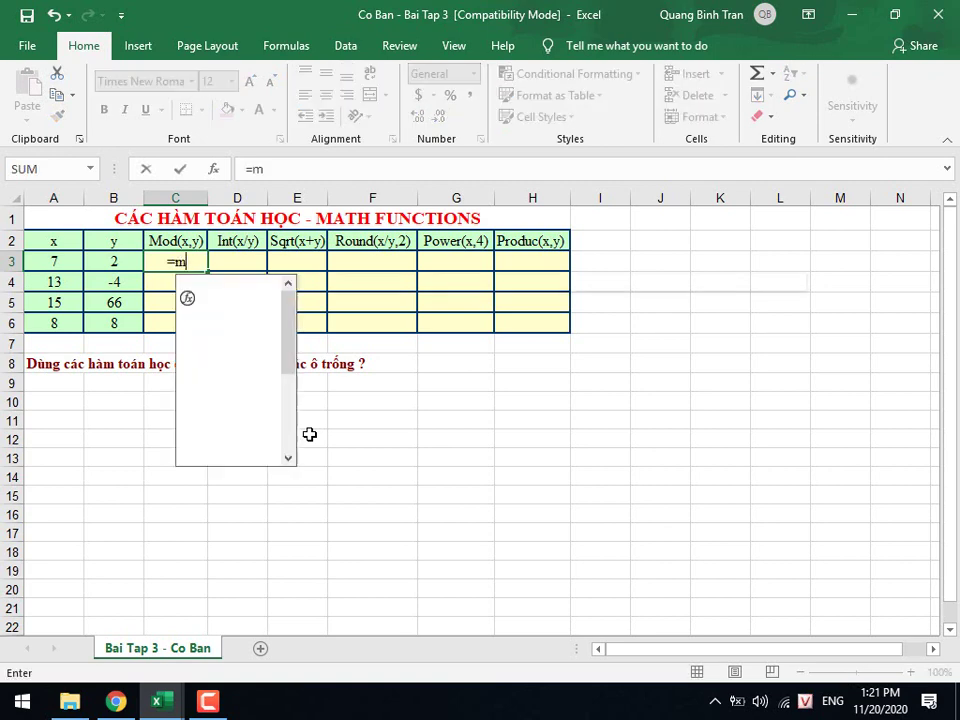
{"action": "type", "text": "od("}
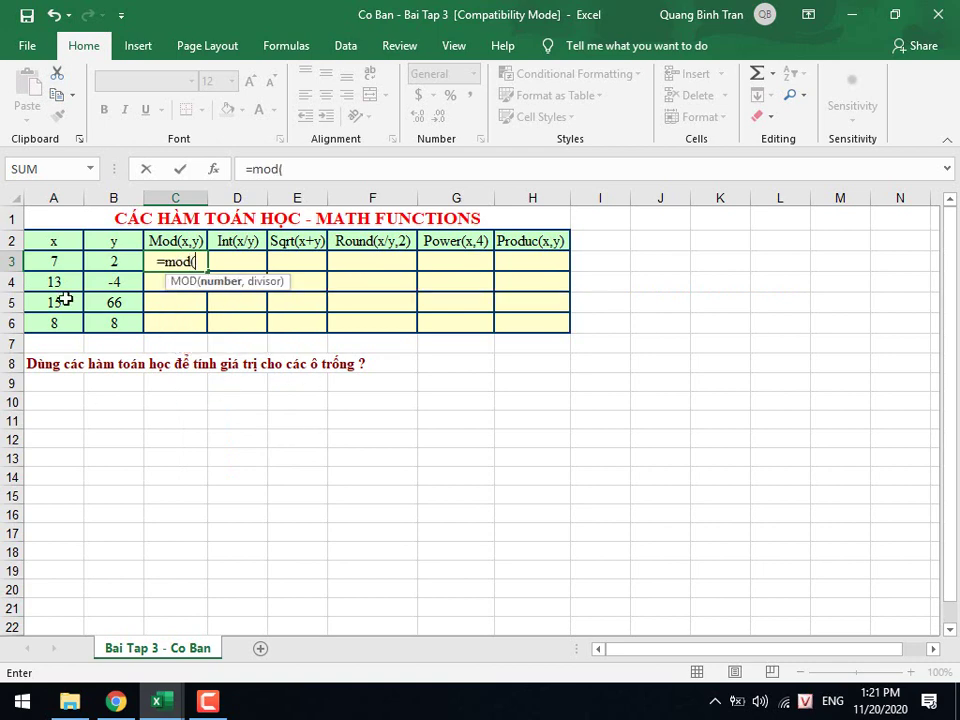
{"action": "left_click", "coordinate": [57, 256]}
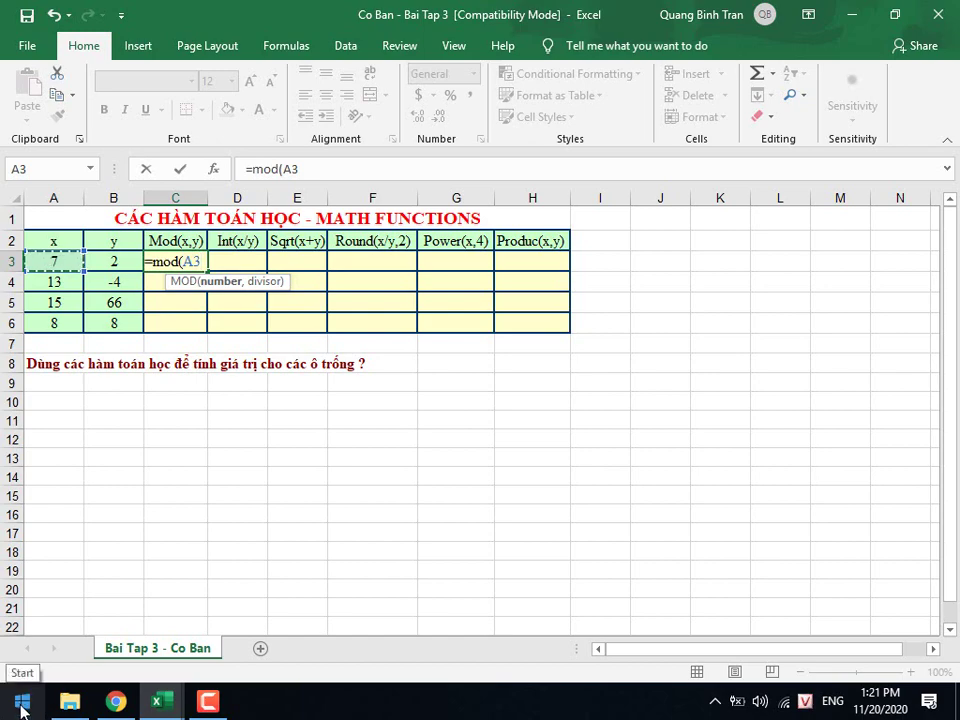
Launch the zoomit_45 screen magnifier from the Data (D:) drive.
{"action": "left_click", "coordinate": [69, 700]}
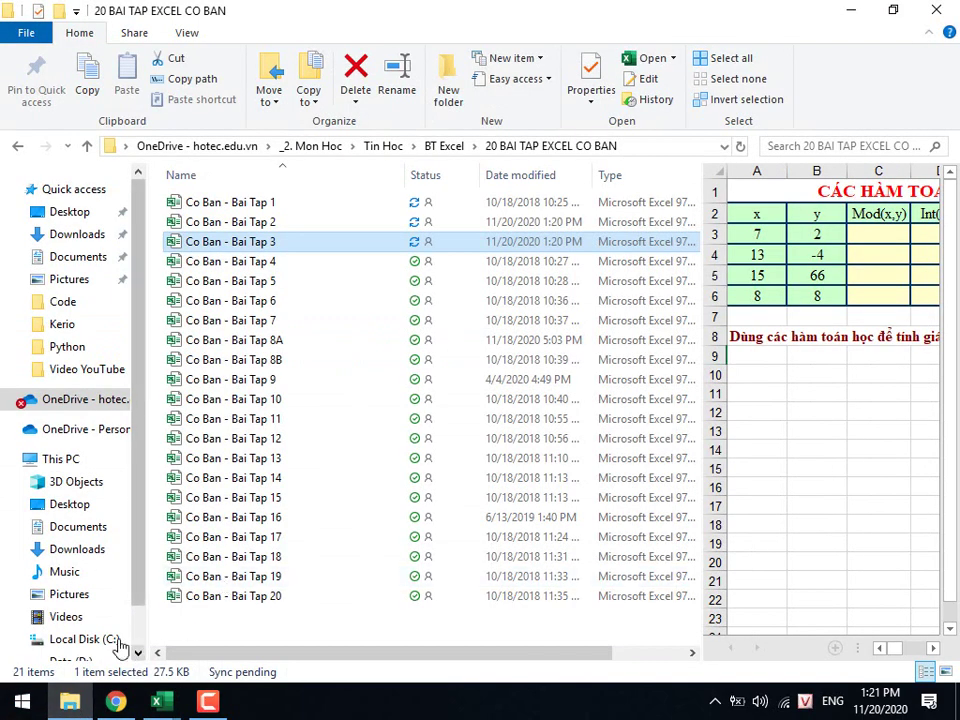
{"action": "scroll", "coordinate": [88, 640], "scroll_direction": "down", "scroll_amount": 1}
{"action": "left_click", "coordinate": [75, 605]}
{"action": "scroll", "coordinate": [310, 590], "scroll_direction": "down", "scroll_amount": 3}
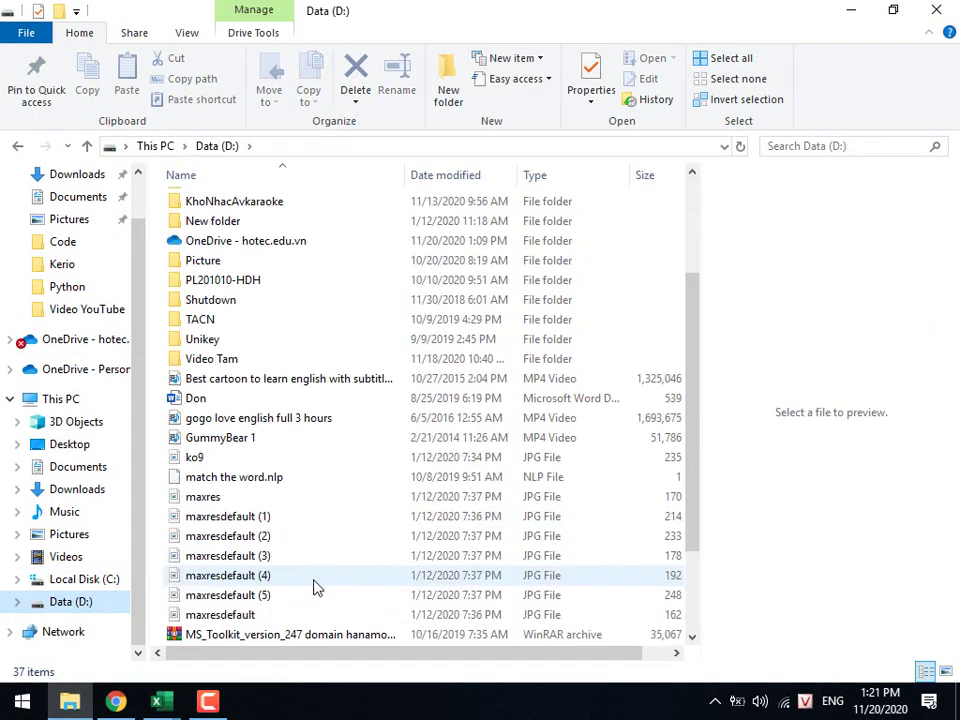
{"action": "scroll", "coordinate": [204, 630], "scroll_direction": "down", "scroll_amount": 2}
{"action": "double_click", "coordinate": [202, 634]}
{"action": "type", "text": "=mod(A3"}
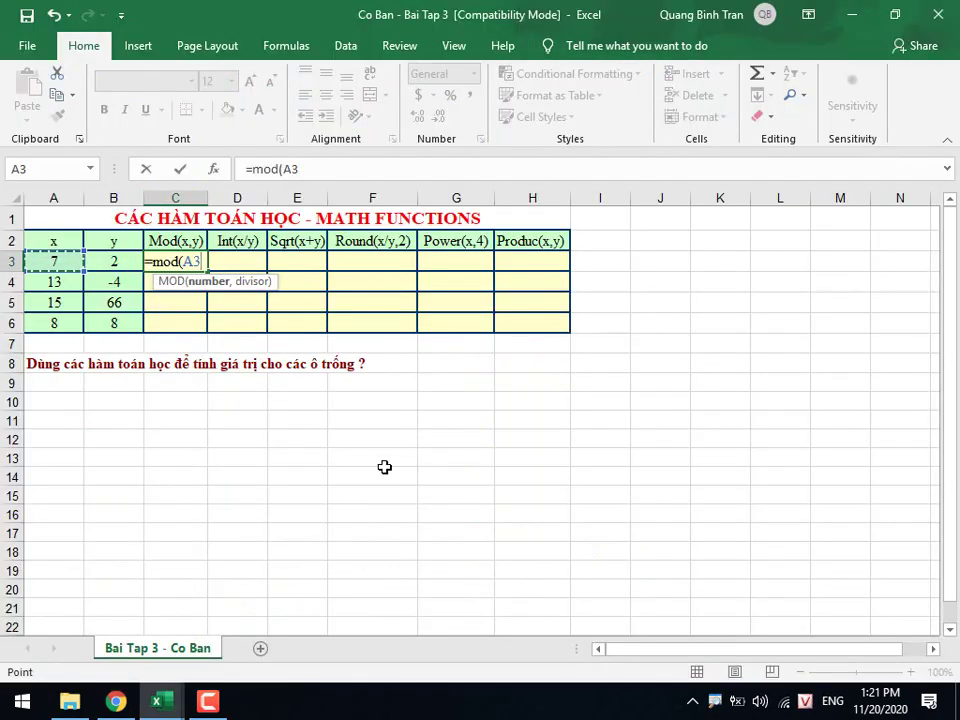
Magnify the screen and finish C3 as =MOD(A3,B3), which shows 1.
{"action": "key", "text": "ctrl+1"}
{"action": "scroll", "coordinate": [373, 467], "scroll_direction": "up", "scroll_amount": 2}
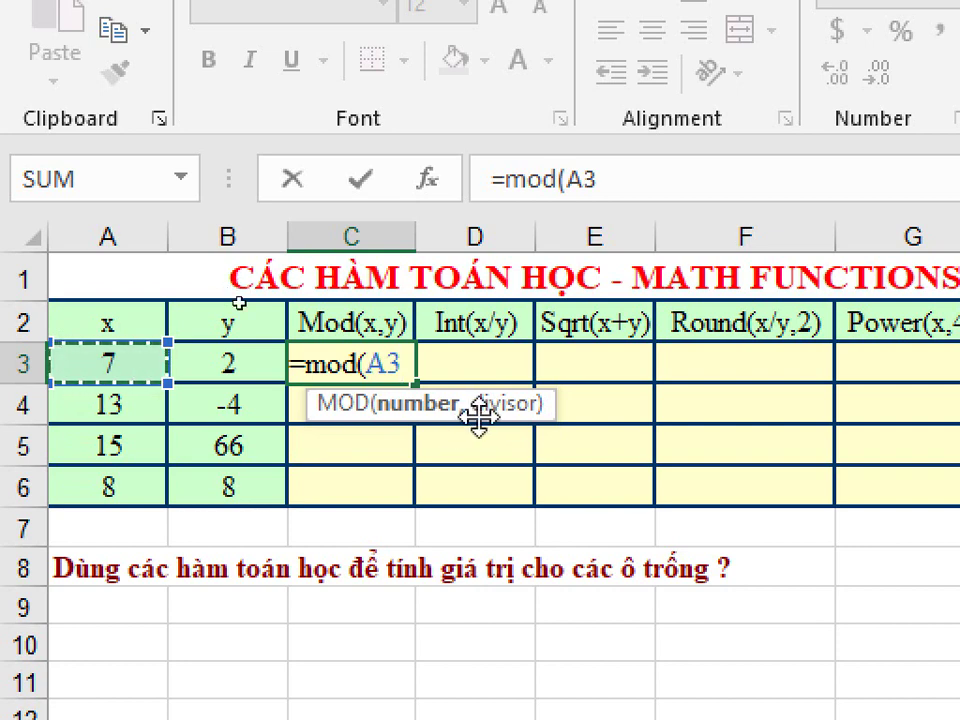
{"action": "type", "text": ","}
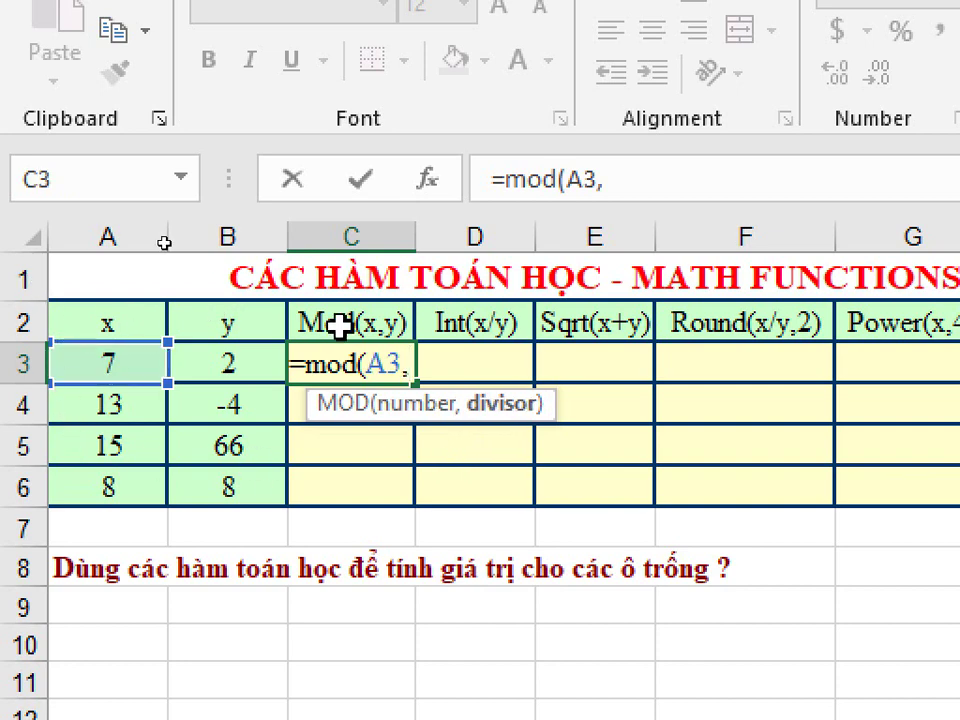
{"action": "left_click", "coordinate": [264, 364]}
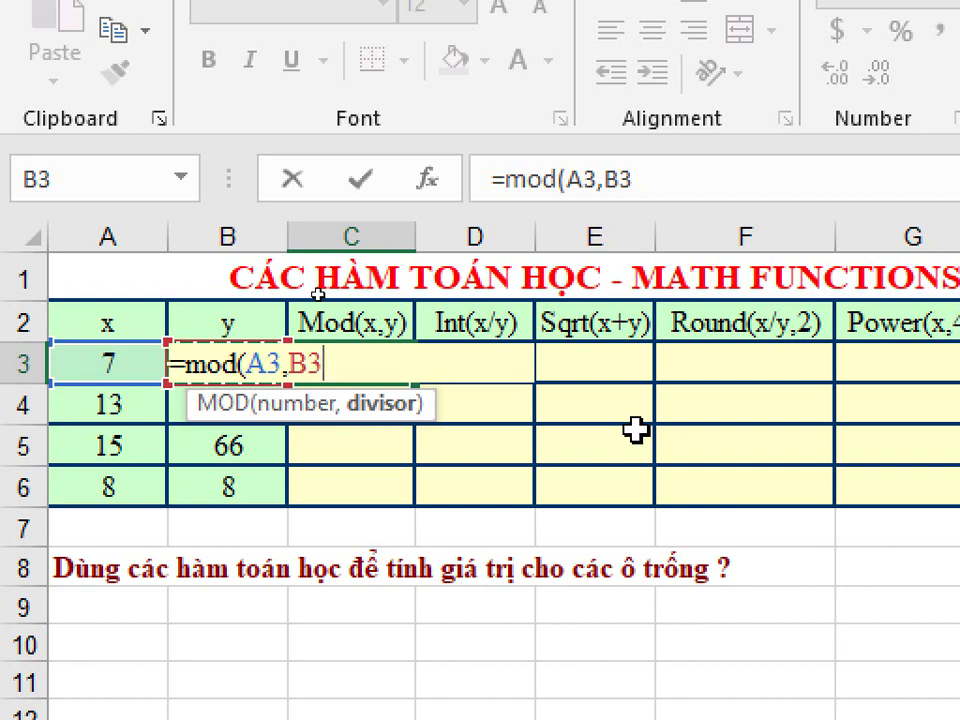
{"action": "key", "text": "Return"}
{"action": "key", "text": "Up"}
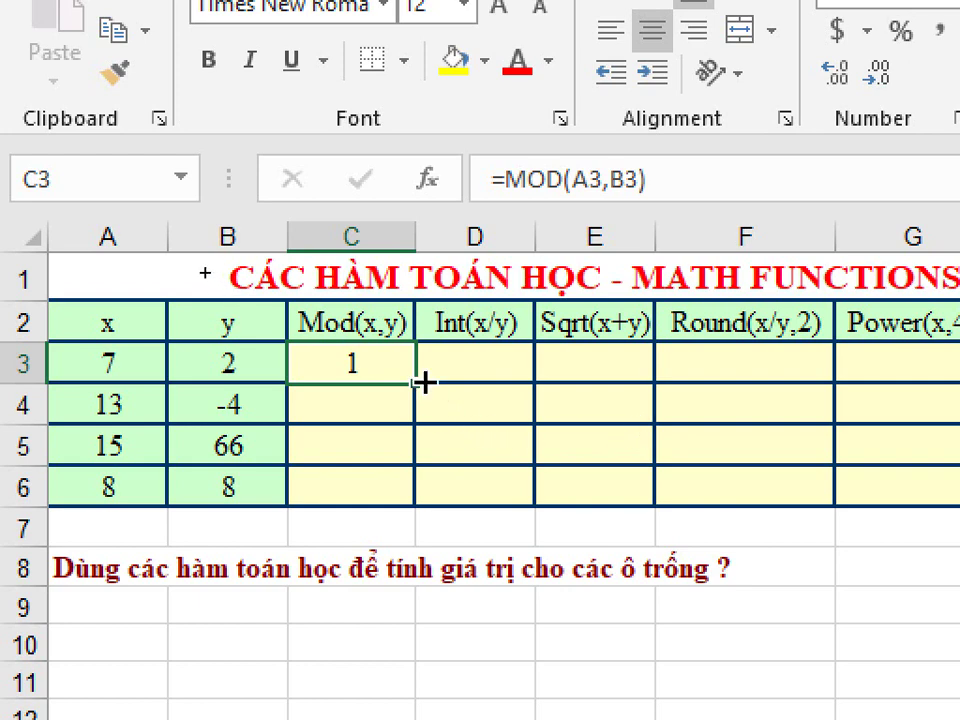
Fill =MOD(A3,B3) down to C6, giving 1, -3, 15 and 0.
{"action": "left_click", "coordinate": [135, 400]}
{"action": "left_click", "coordinate": [228, 407]}
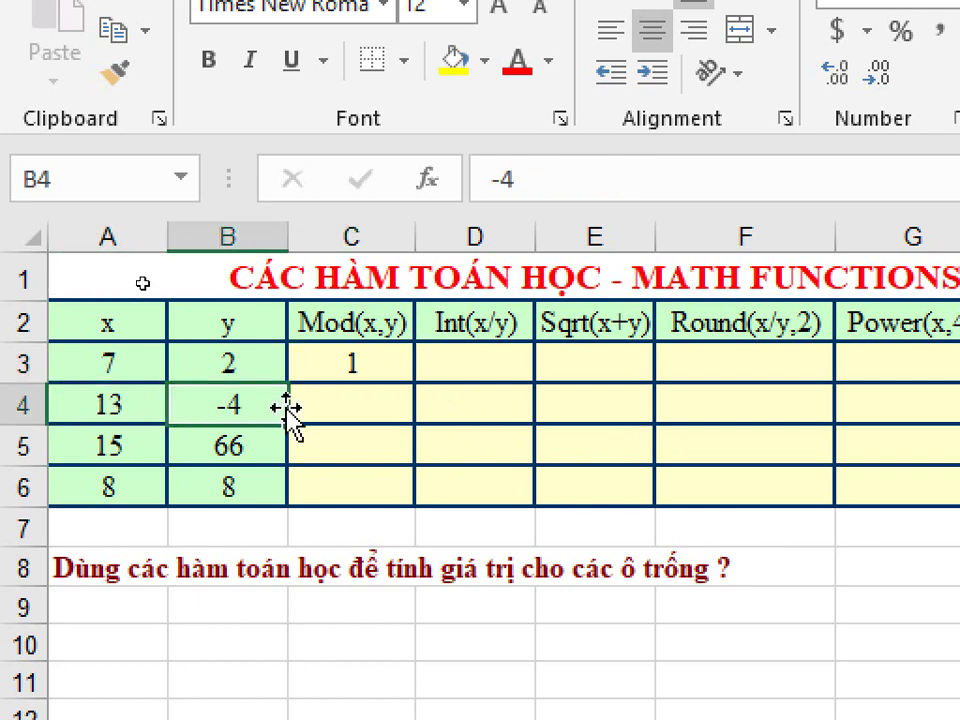
{"action": "left_click", "coordinate": [369, 407]}
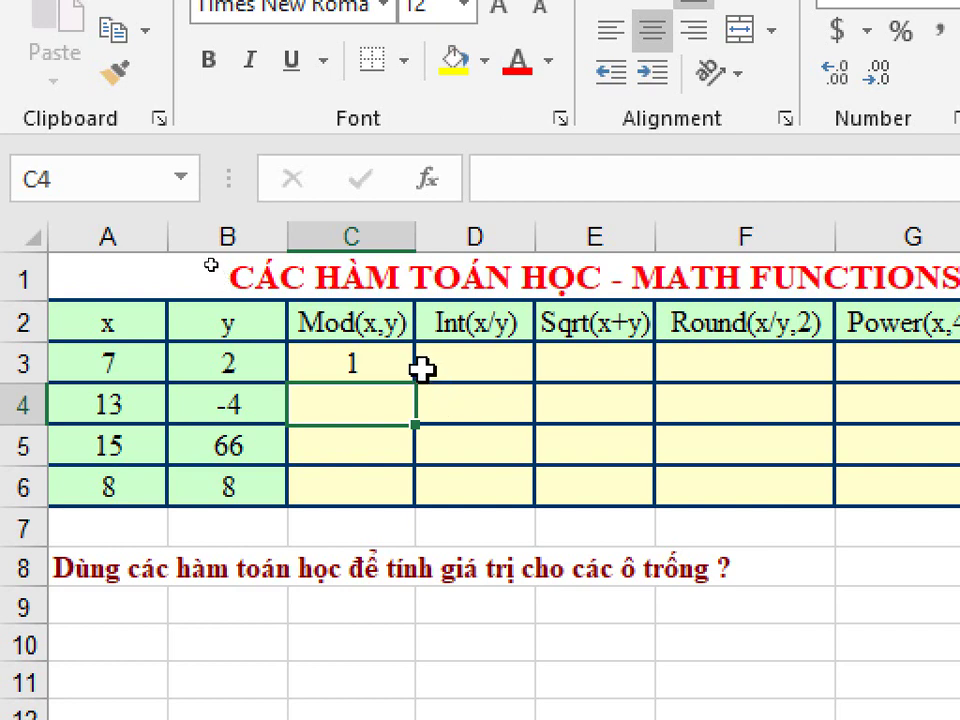
{"action": "left_click", "coordinate": [424, 368]}
{"action": "left_click", "coordinate": [395, 380]}
{"action": "left_click_drag", "start_coordinate": [414, 380], "coordinate": [407, 433]}
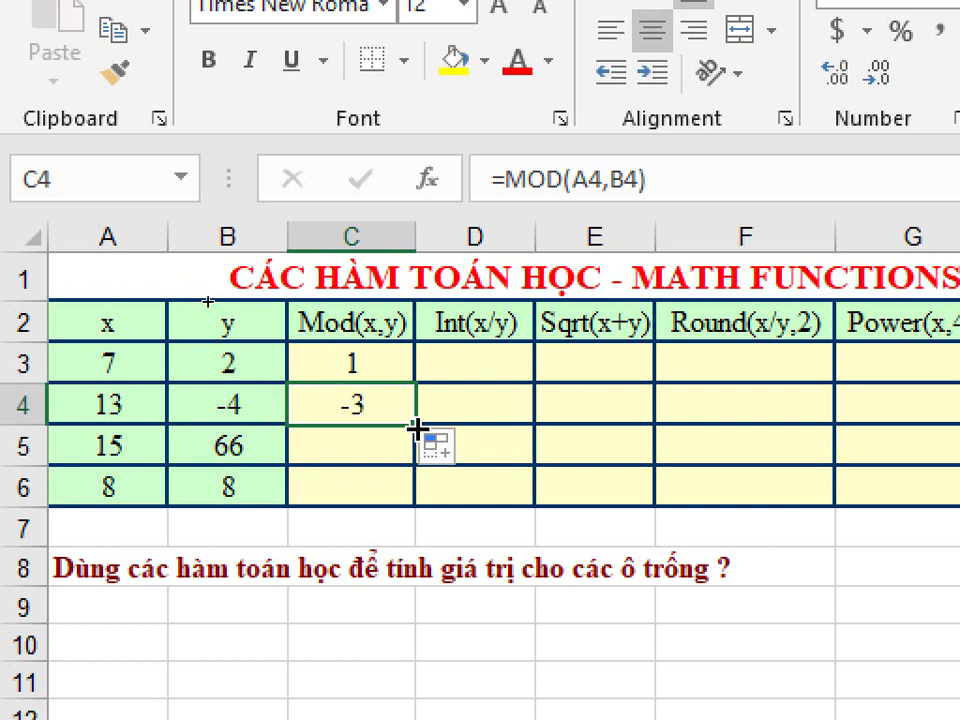
{"action": "left_click_drag", "start_coordinate": [416, 427], "coordinate": [406, 510]}
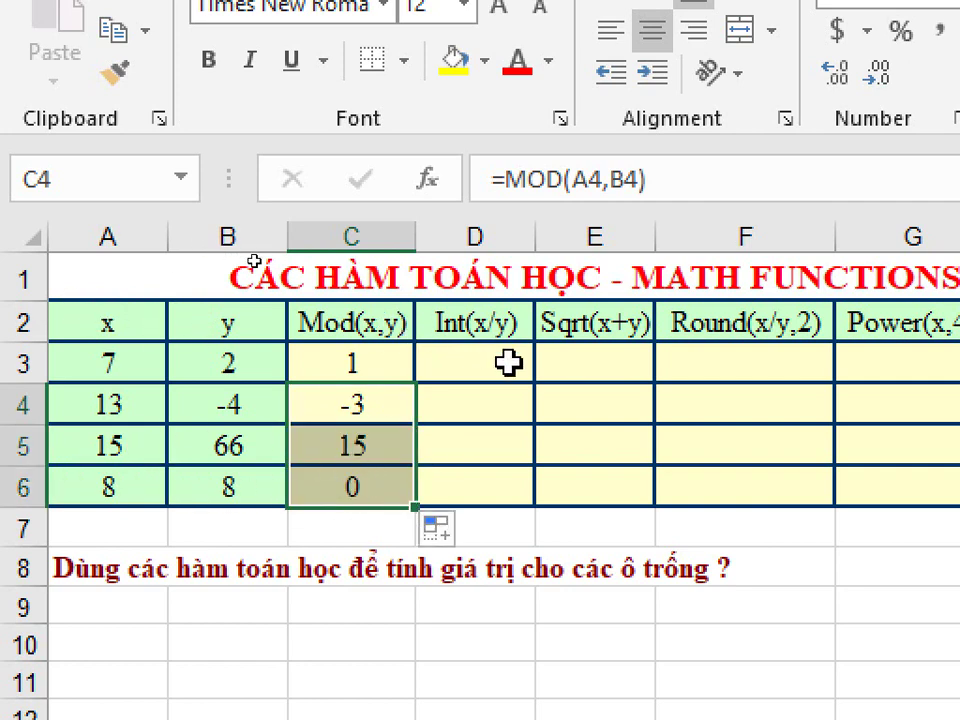
{"action": "left_click", "coordinate": [320, 322]}
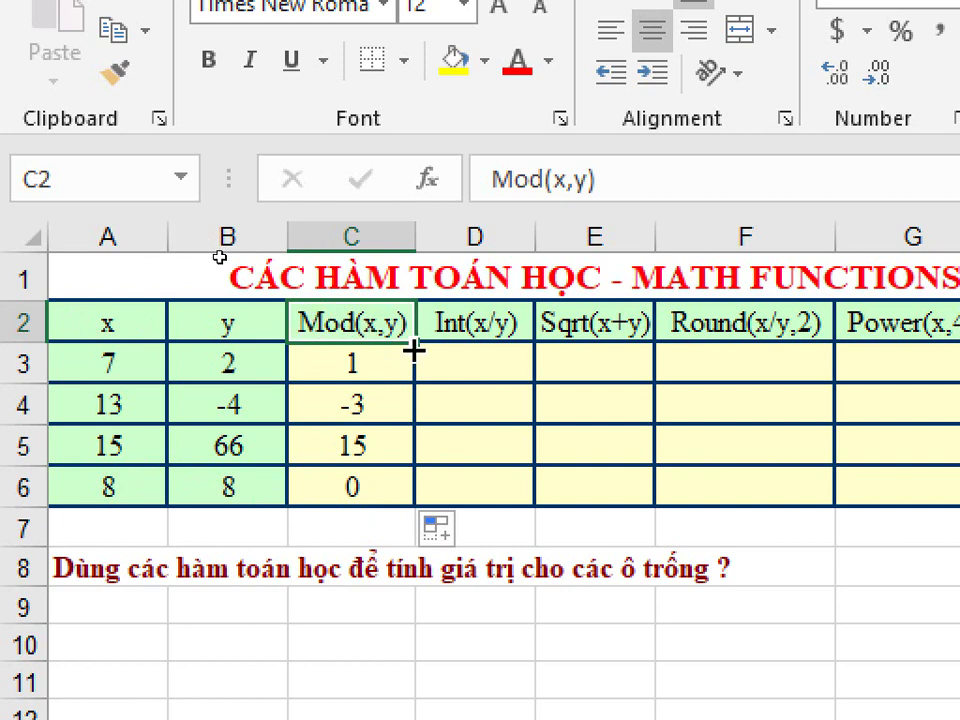
Enter =A3/B3 in D3 so the first Int(x/y) cell shows 3.5.
{"action": "left_click", "coordinate": [459, 362]}
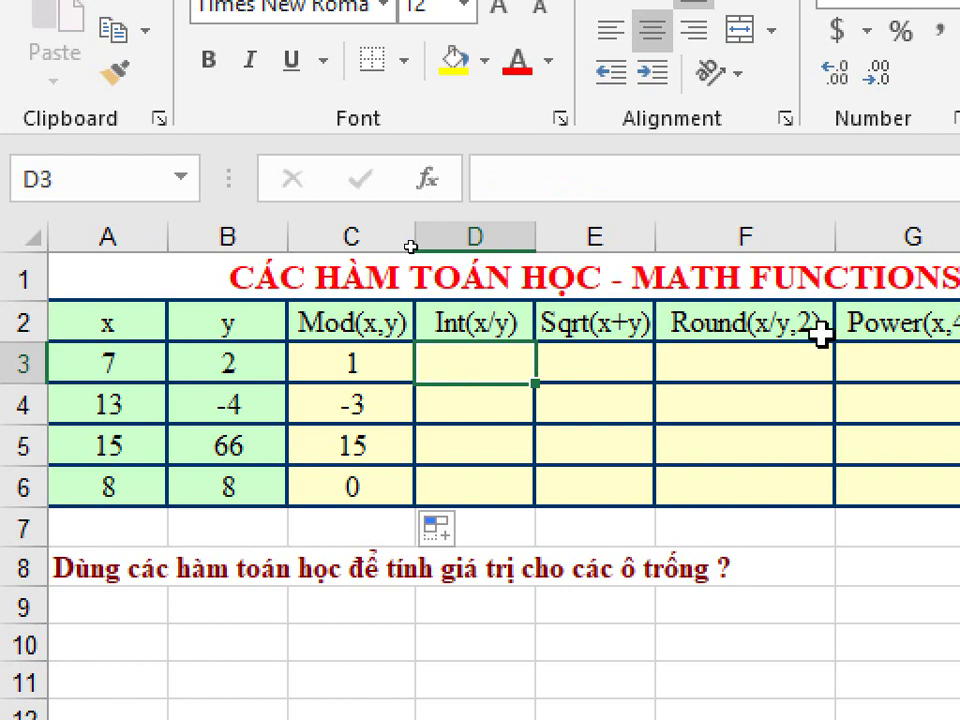
{"action": "type", "text": "="}
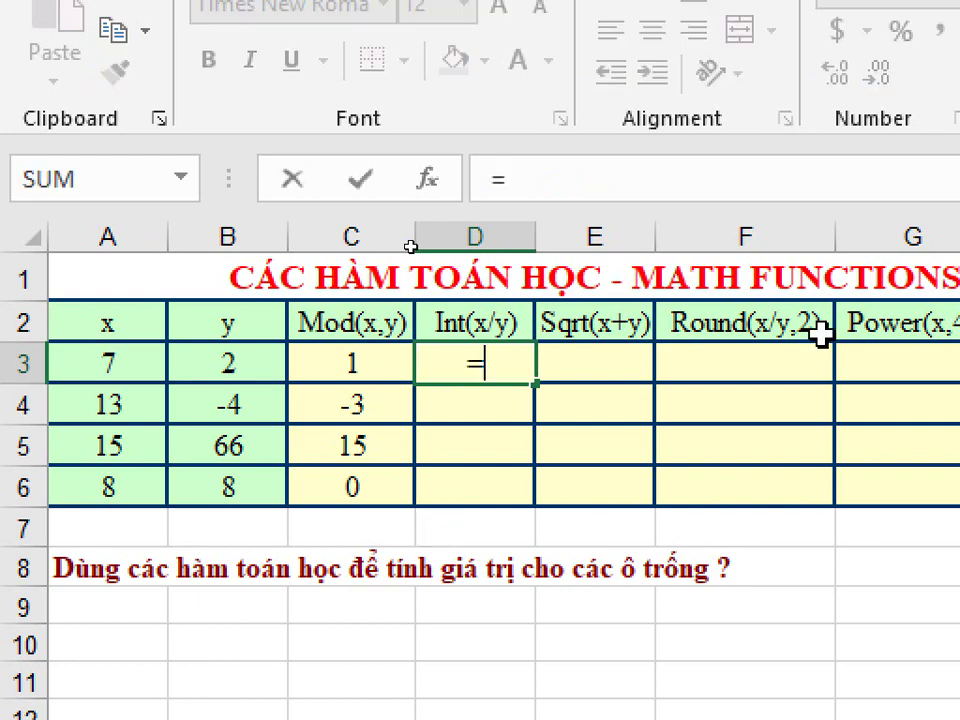
{"action": "left_click", "coordinate": [90, 364]}
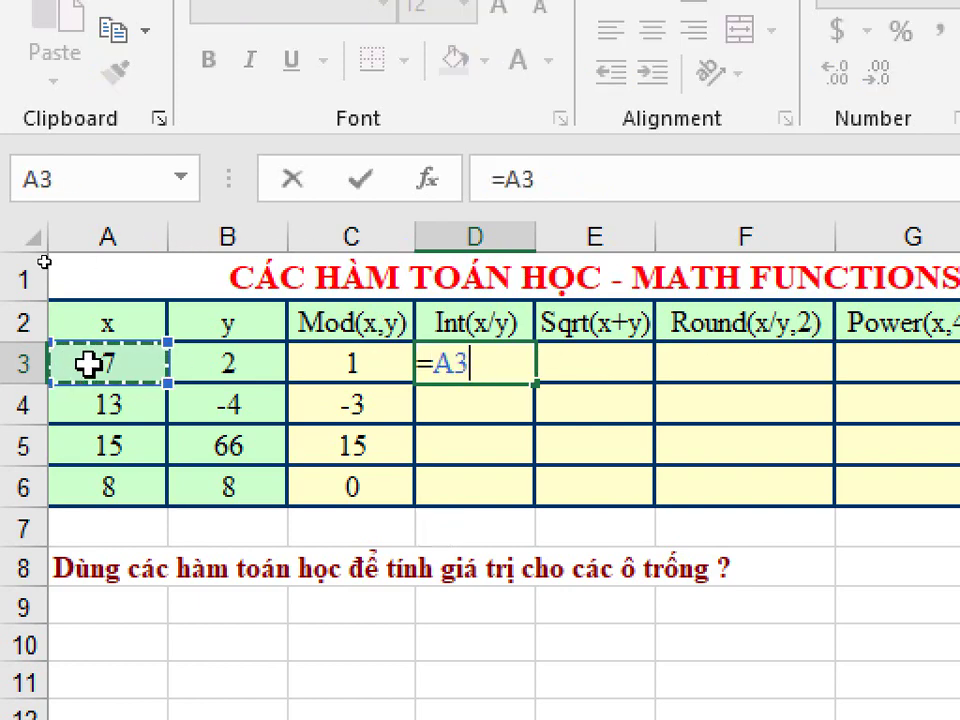
{"action": "type", "text": "/"}
{"action": "left_click", "coordinate": [210, 364]}
{"action": "key", "text": "Return"}
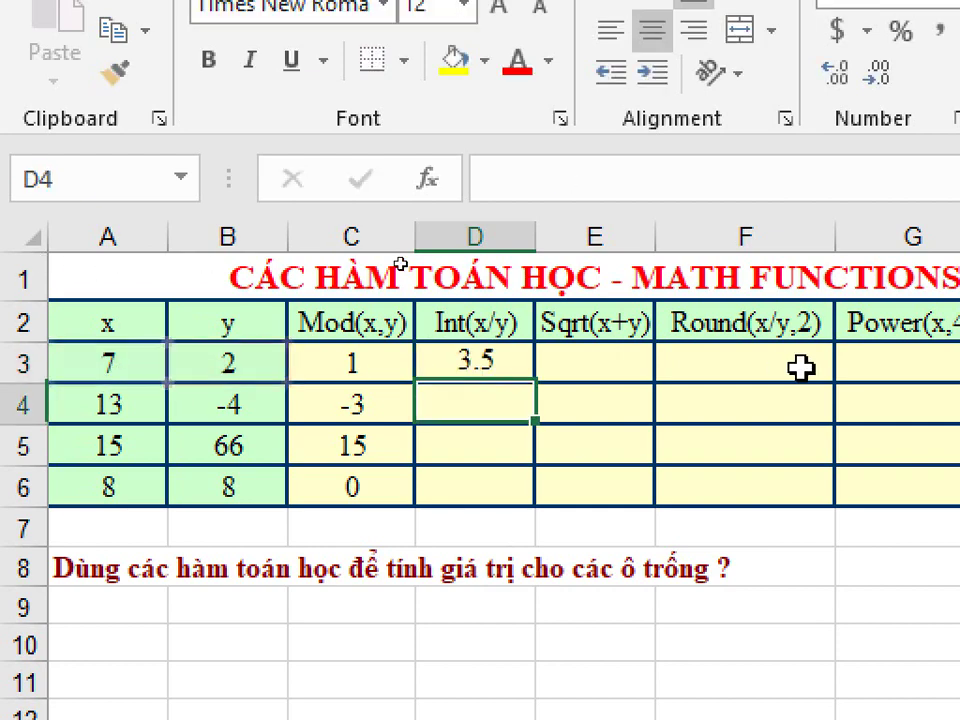
Fill the division down through row 6 and check -3.25, 0.22727 and 1.
{"action": "left_click", "coordinate": [474, 371]}
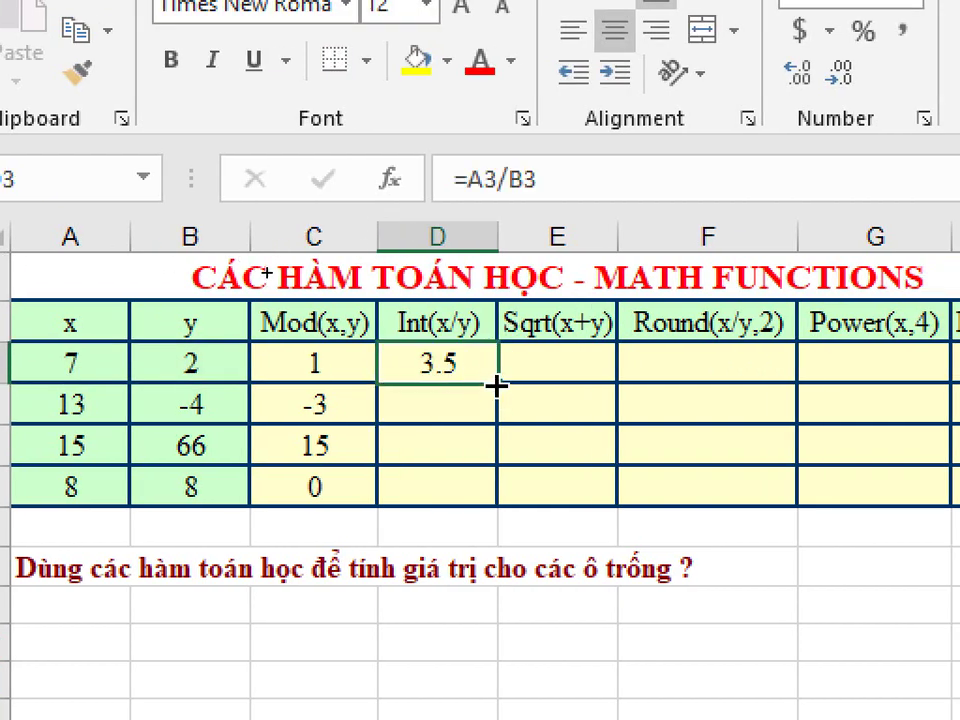
{"action": "double_click", "coordinate": [497, 385]}
{"action": "left_click", "coordinate": [444, 400]}
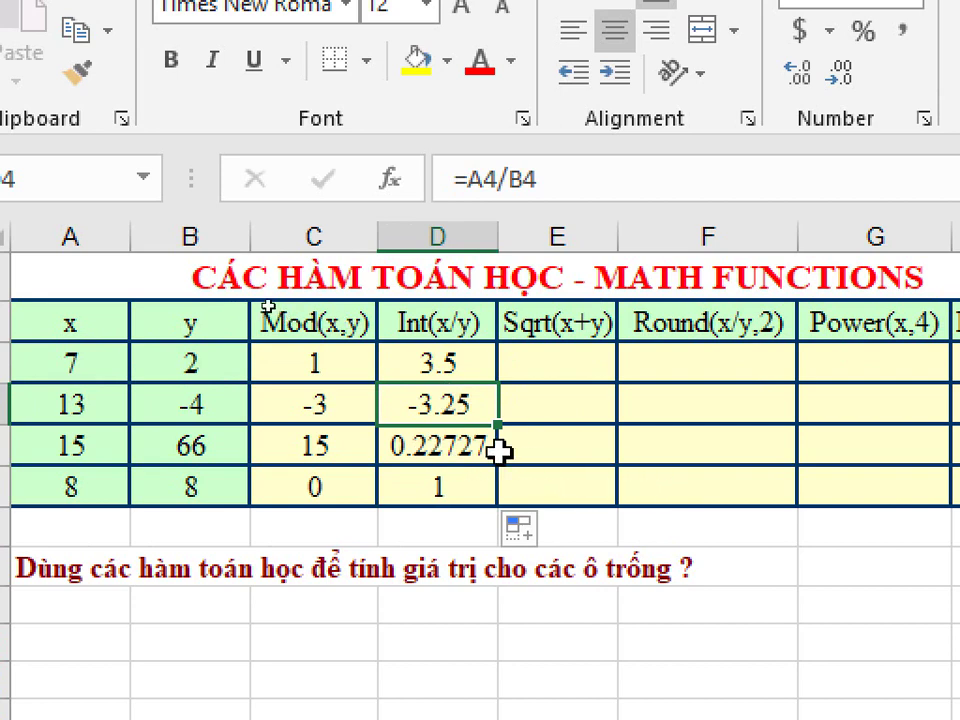
{"action": "left_click", "coordinate": [432, 450]}
{"action": "left_click", "coordinate": [428, 476]}
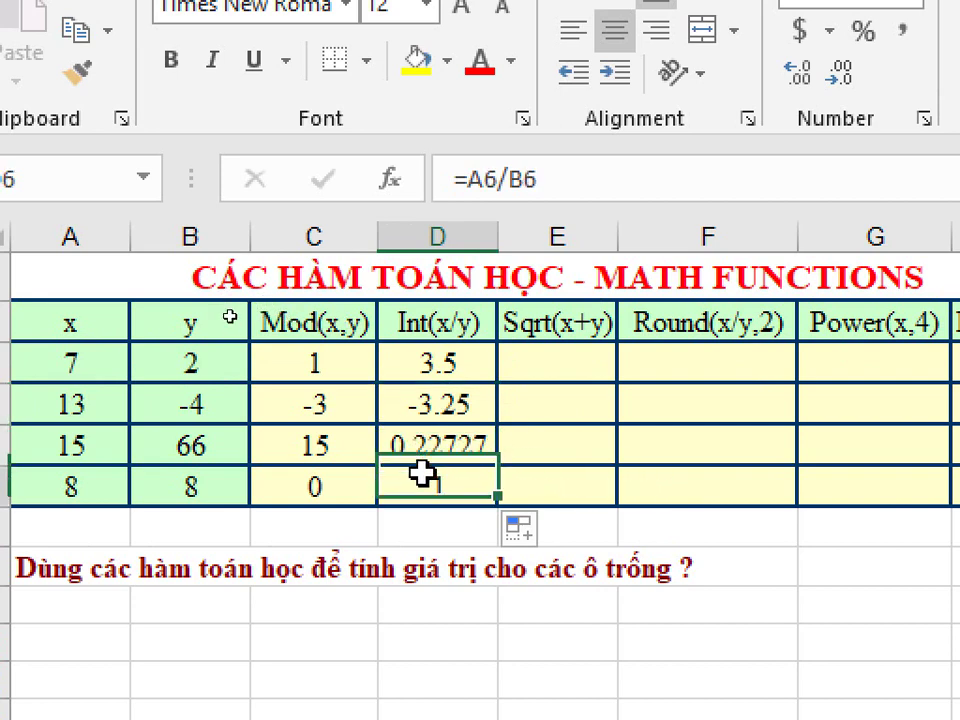
{"action": "left_click", "coordinate": [425, 345]}
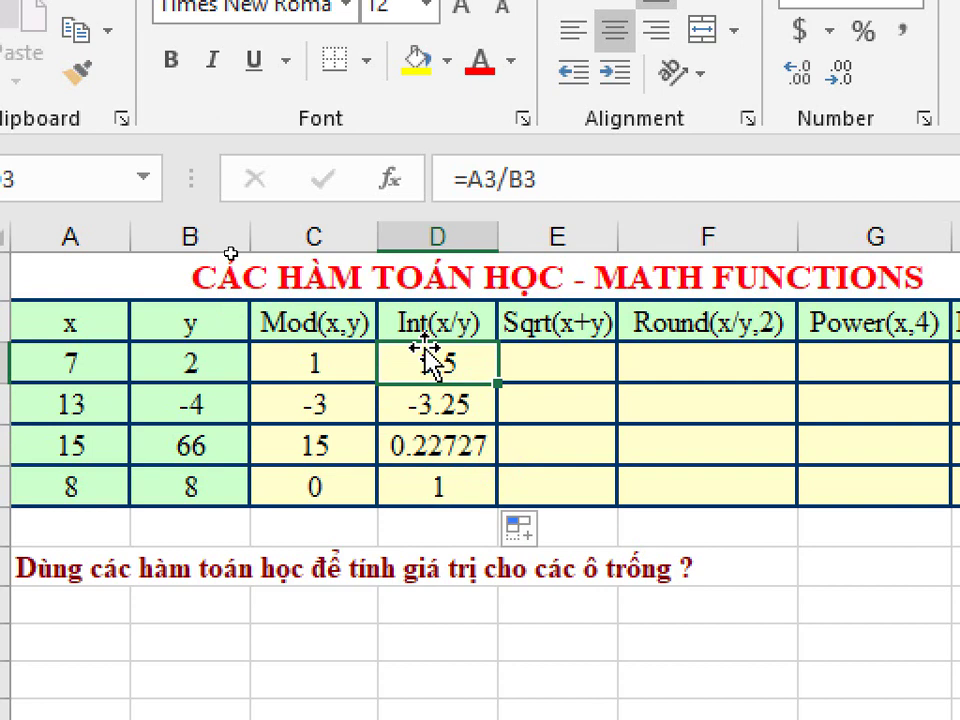
Wrap D3's formula in INT as =INT(A3/B3), giving 3.
{"action": "left_click", "coordinate": [474, 183]}
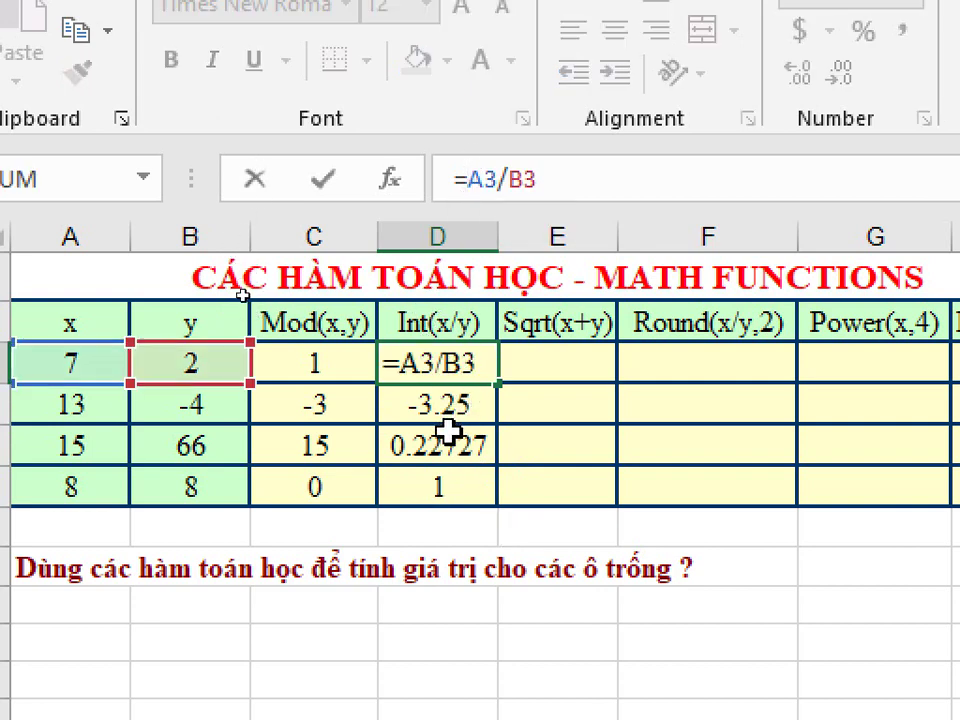
{"action": "type", "text": "i"}
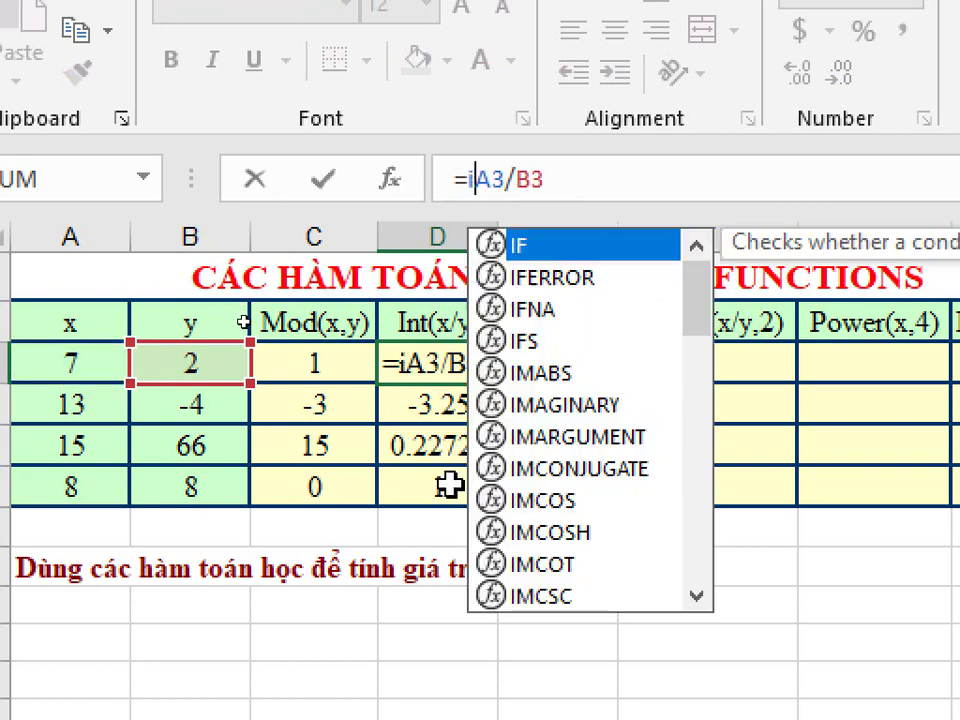
{"action": "type", "text": "nt("}
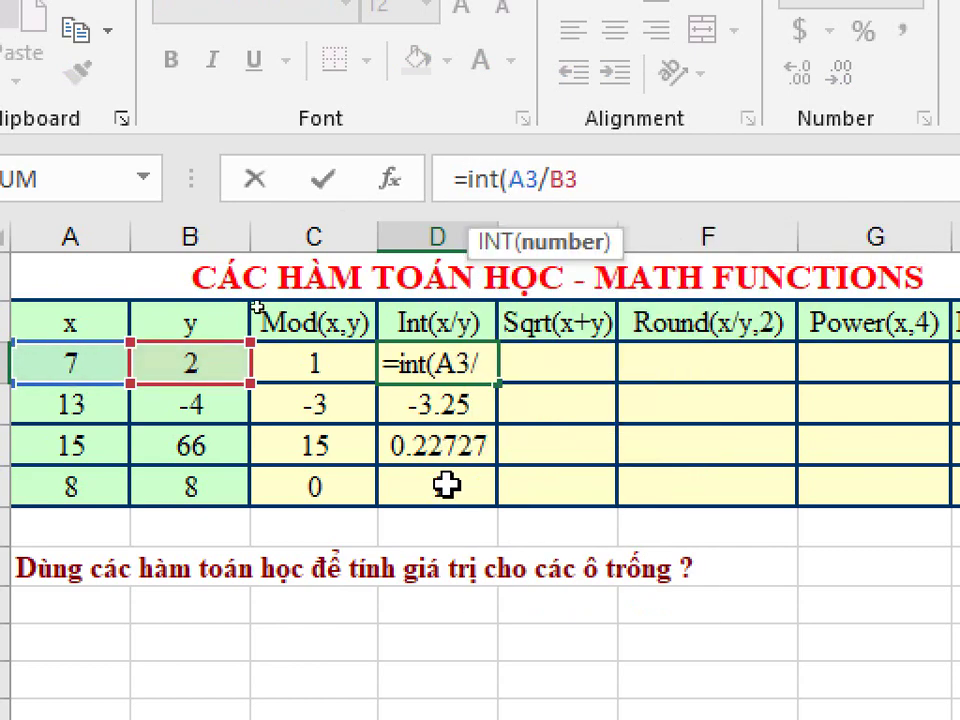
{"action": "left_click", "coordinate": [605, 173]}
{"action": "type", "text": ")"}
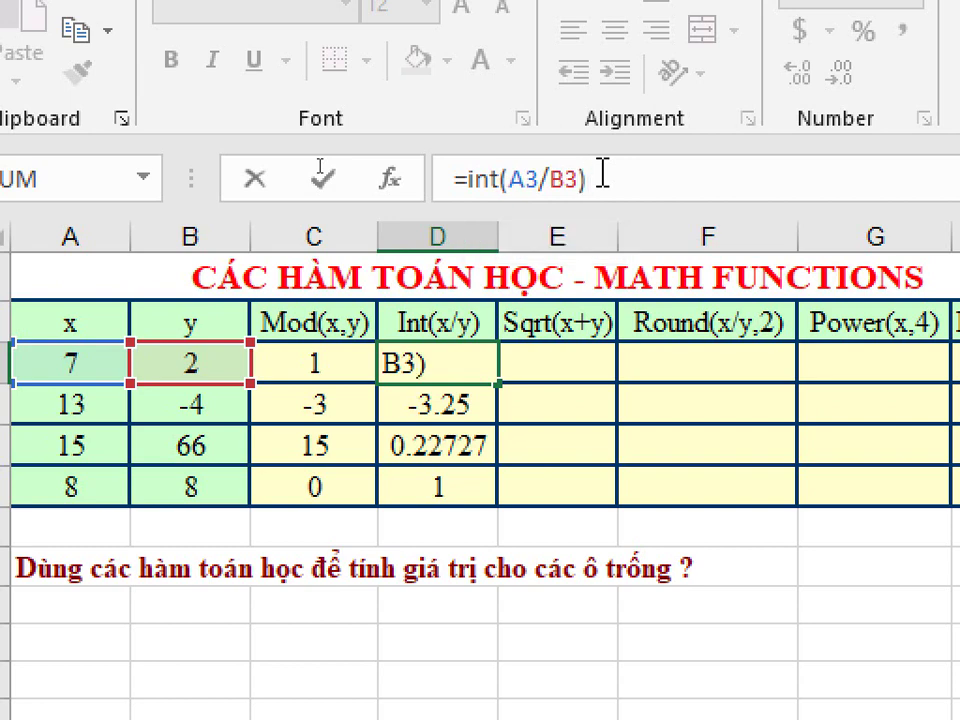
{"action": "key", "text": "Return"}
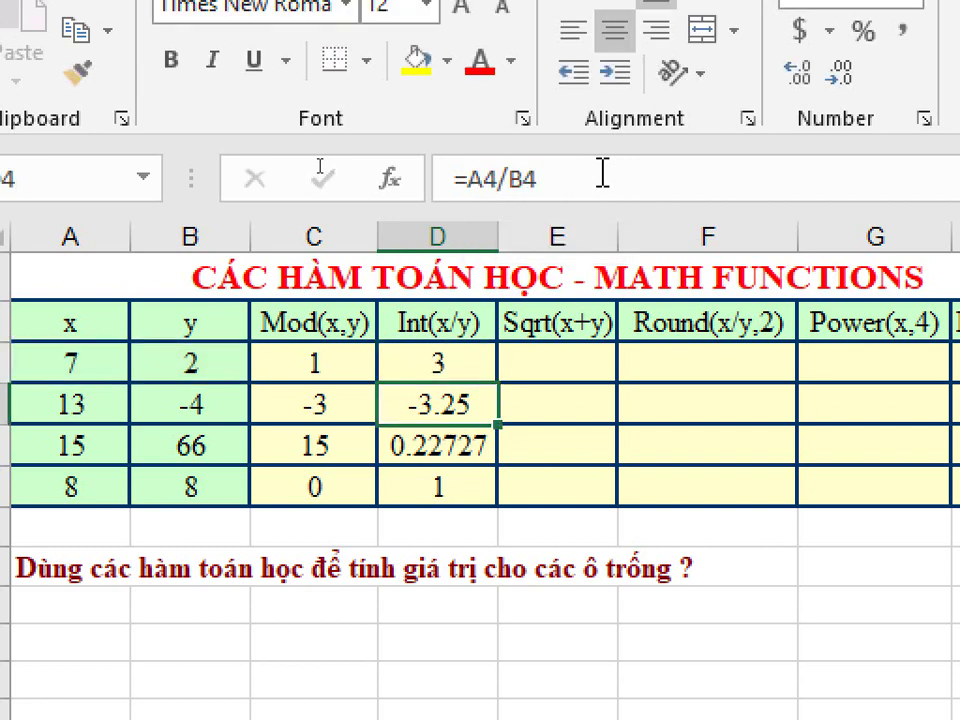
Apply the INT formula to rows 4–6, giving -4, 0 and 1.
{"action": "key", "text": "Up"}
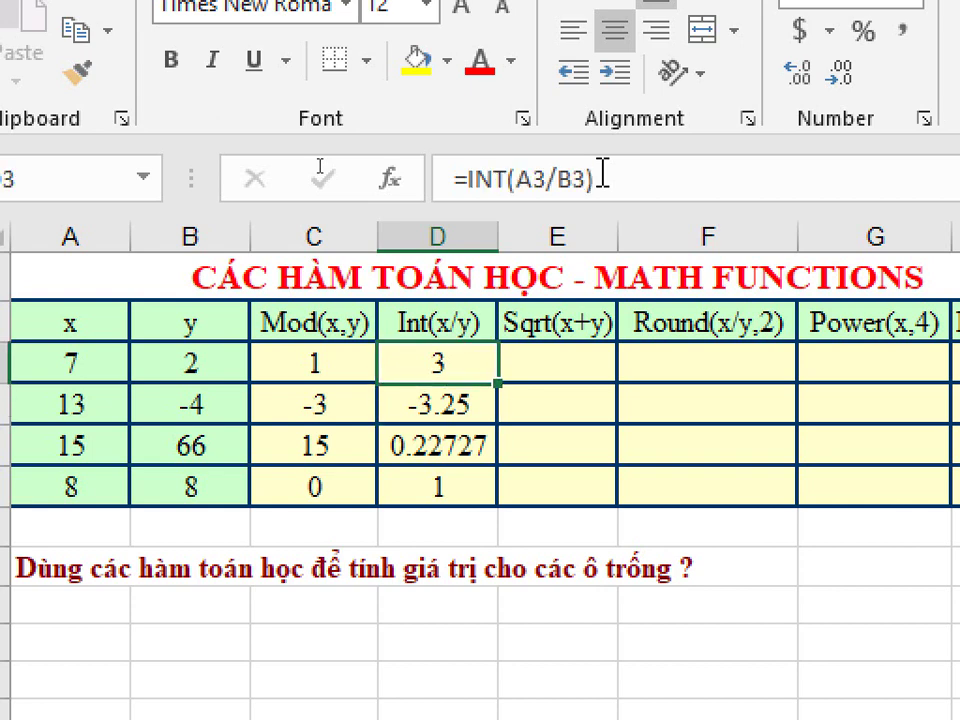
{"action": "key", "text": "Down"}
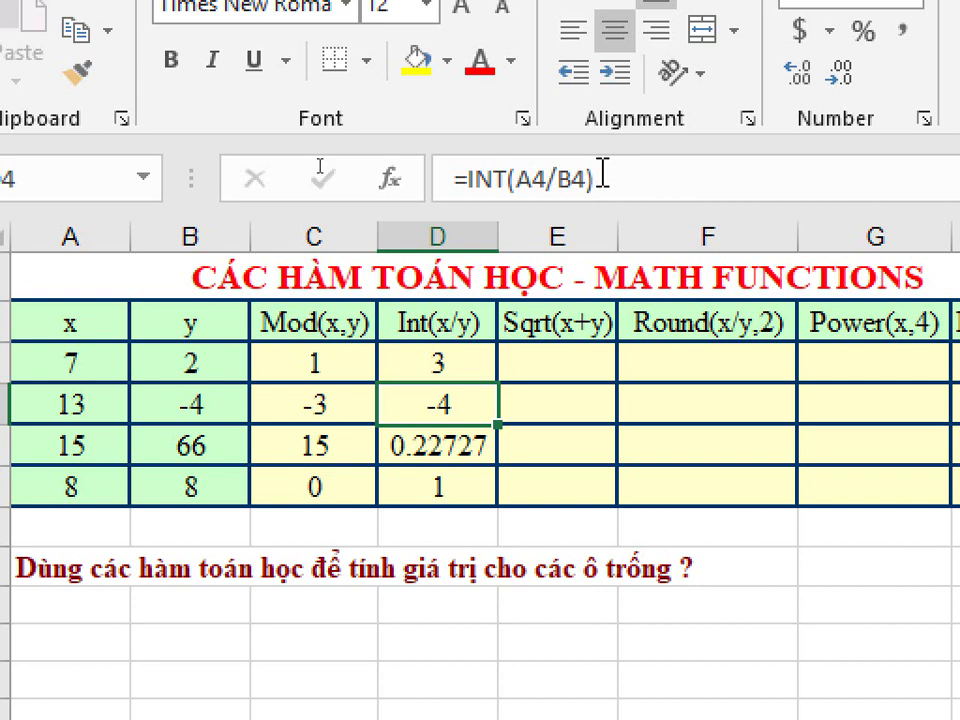
{"action": "key", "text": "Down"}
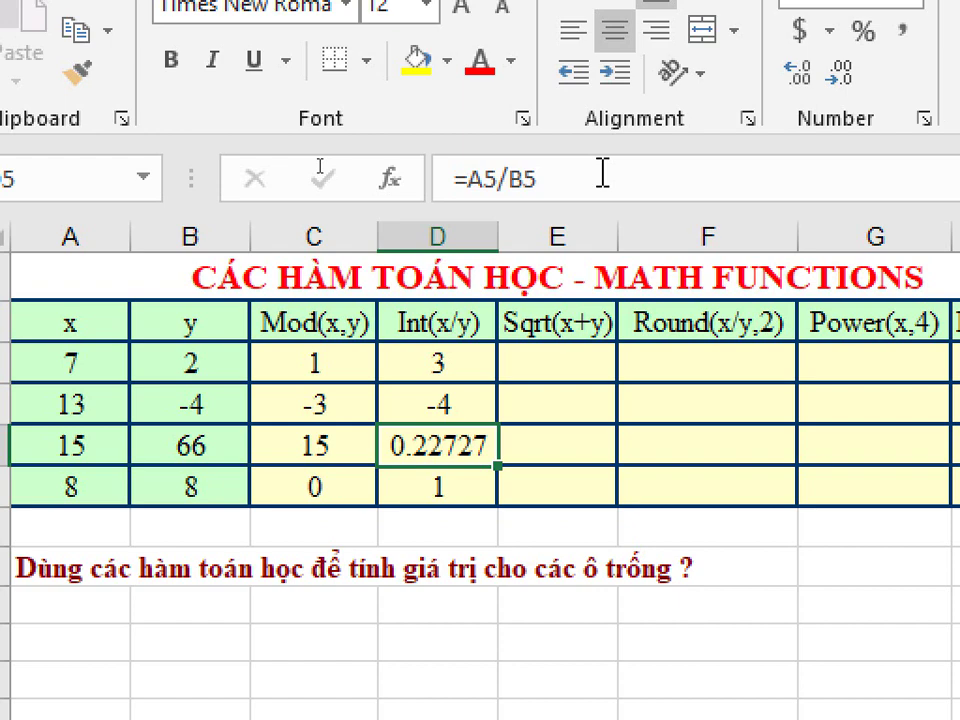
{"action": "key", "text": "ctrl+d"}
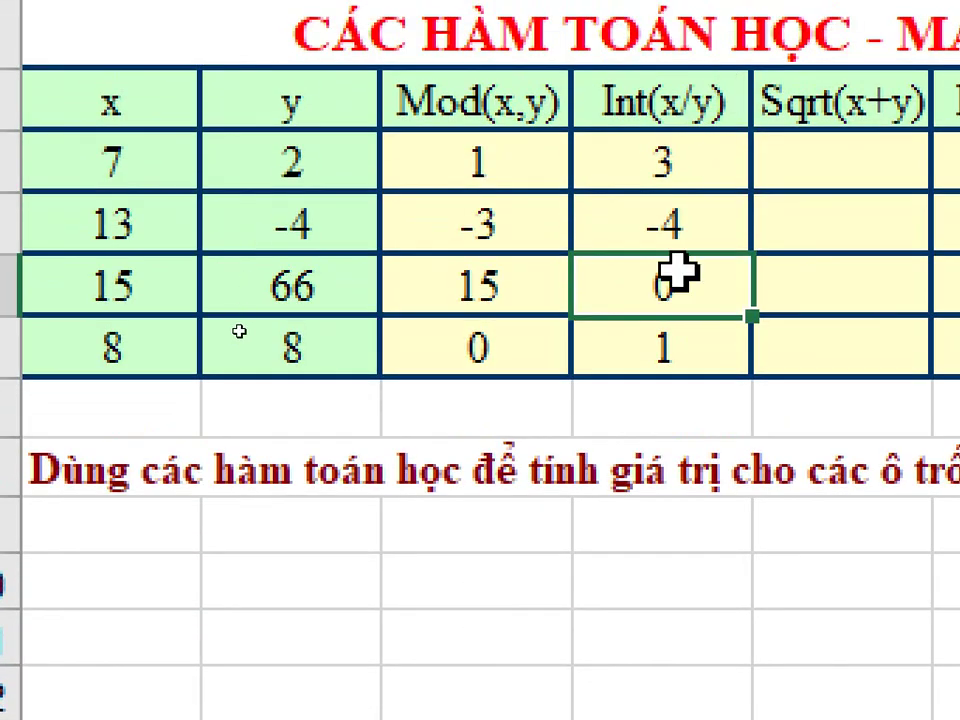
{"action": "left_click", "coordinate": [681, 347]}
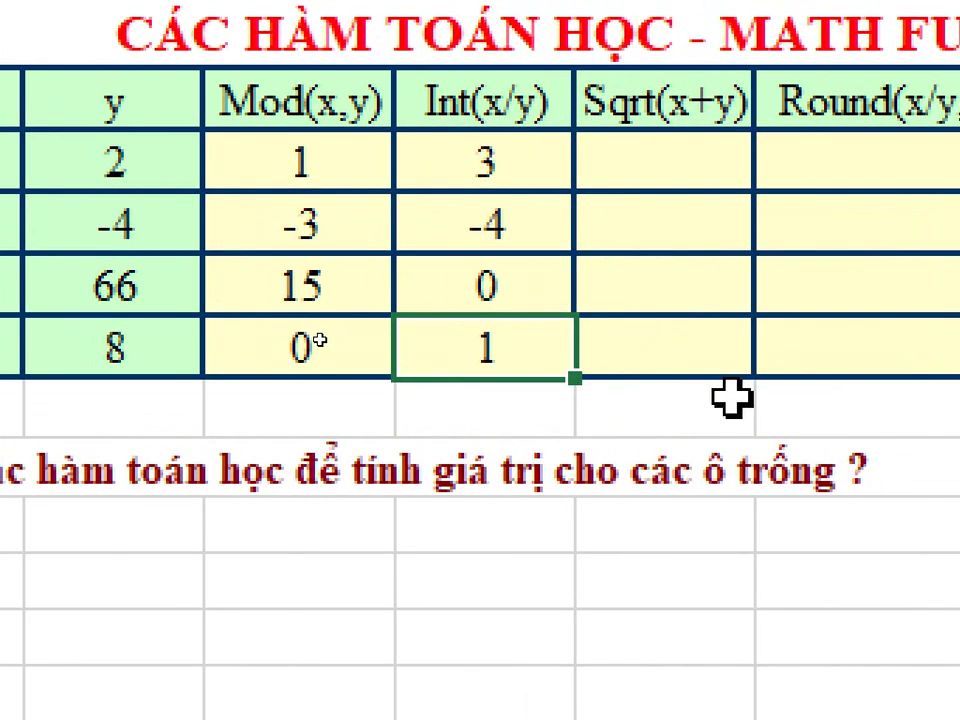
Enter =SQRT(A3+B3) in E3, giving 3.
{"action": "left_click", "coordinate": [705, 150]}
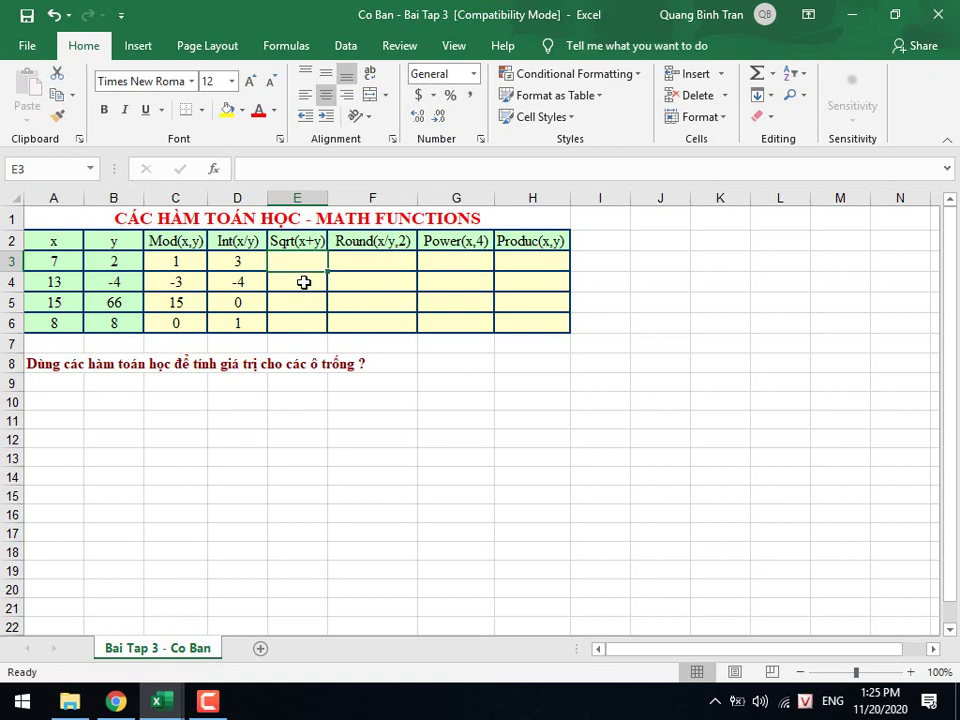
{"action": "type", "text": "="}
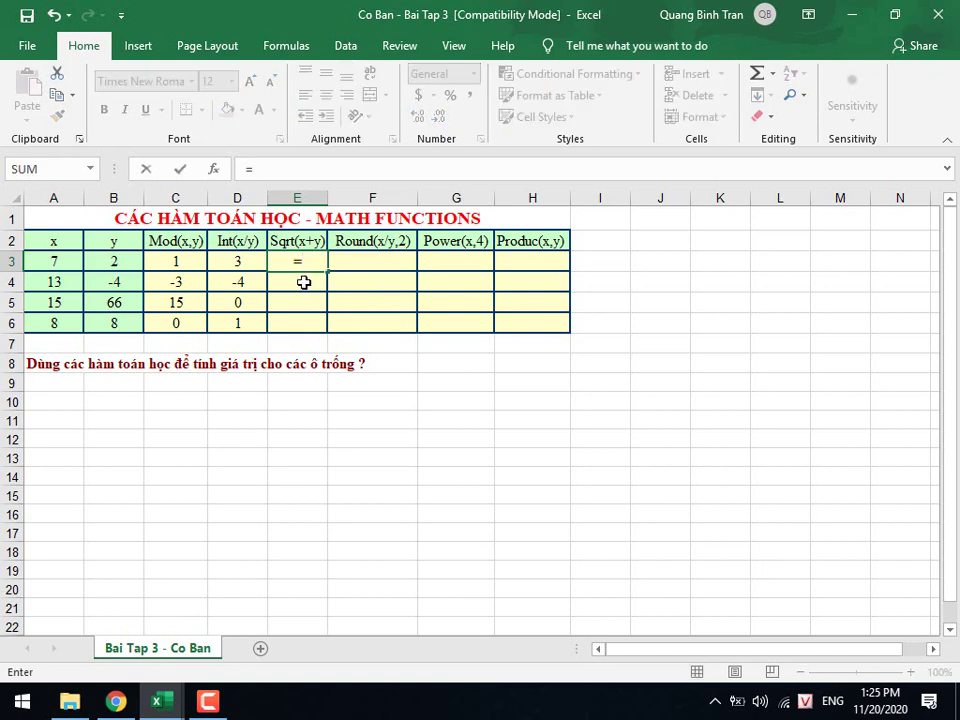
{"action": "type", "text": "sqrt"}
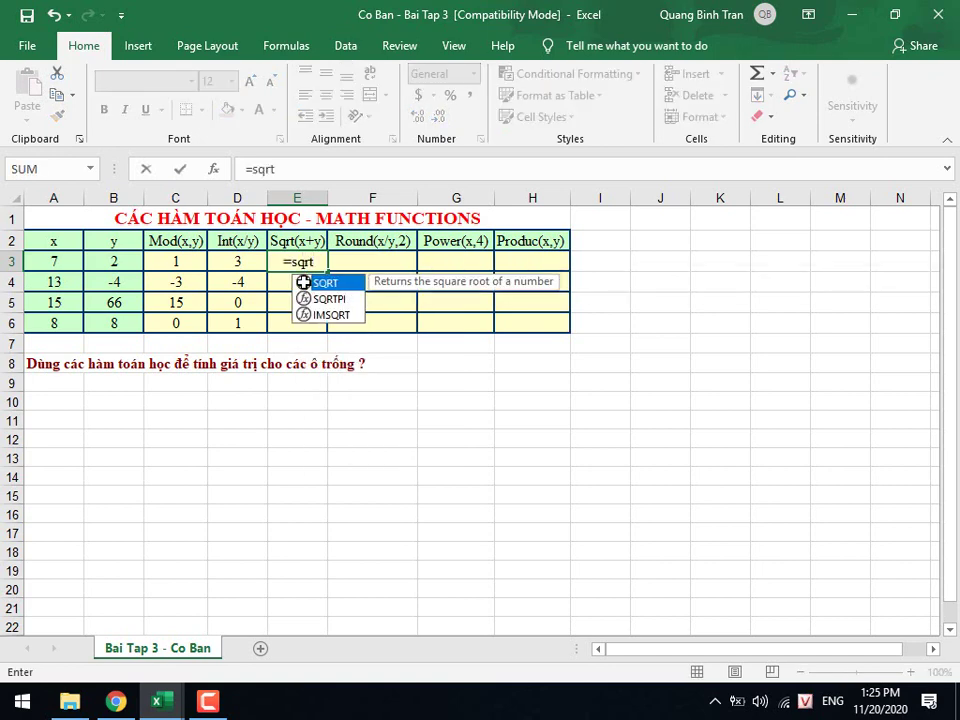
{"action": "type", "text": "("}
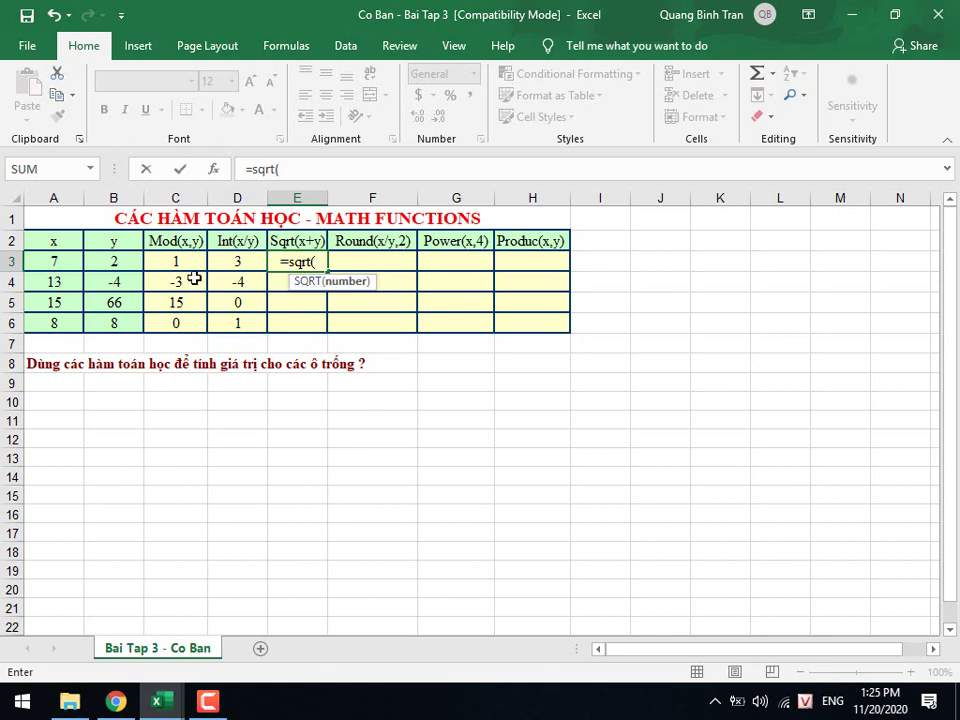
{"action": "left_click", "coordinate": [71, 259]}
{"action": "type", "text": "+"}
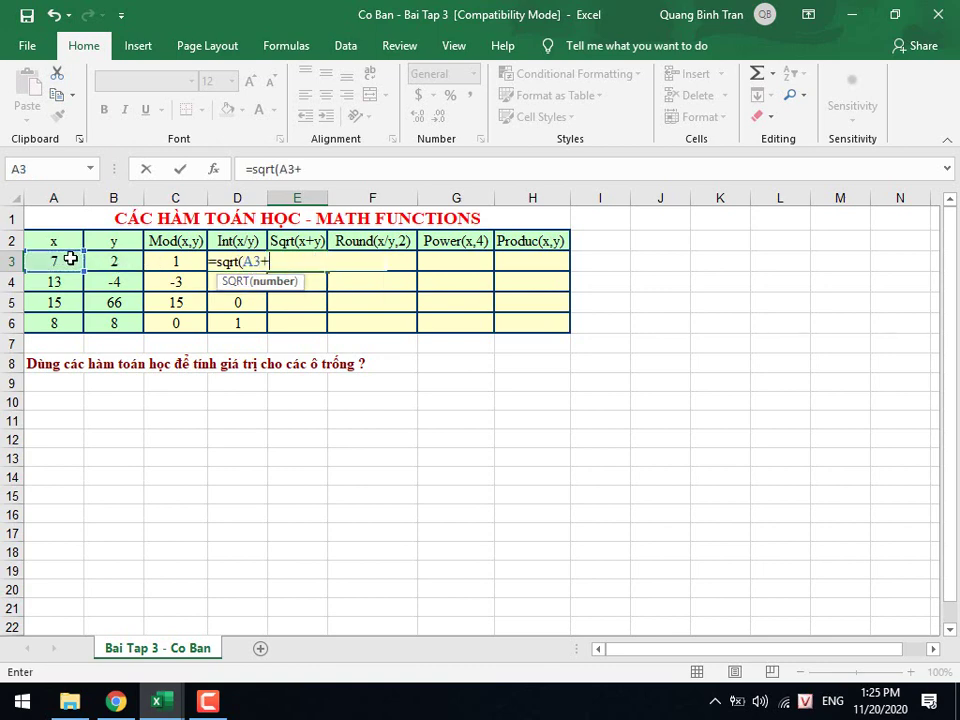
{"action": "left_click", "coordinate": [93, 262]}
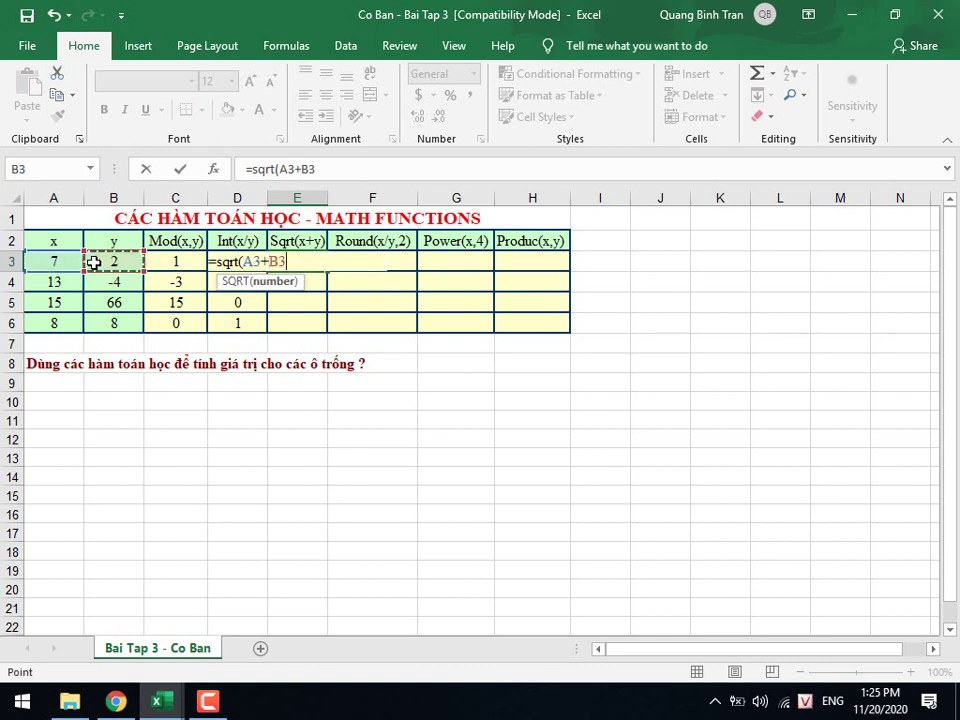
{"action": "type", "text": ")"}
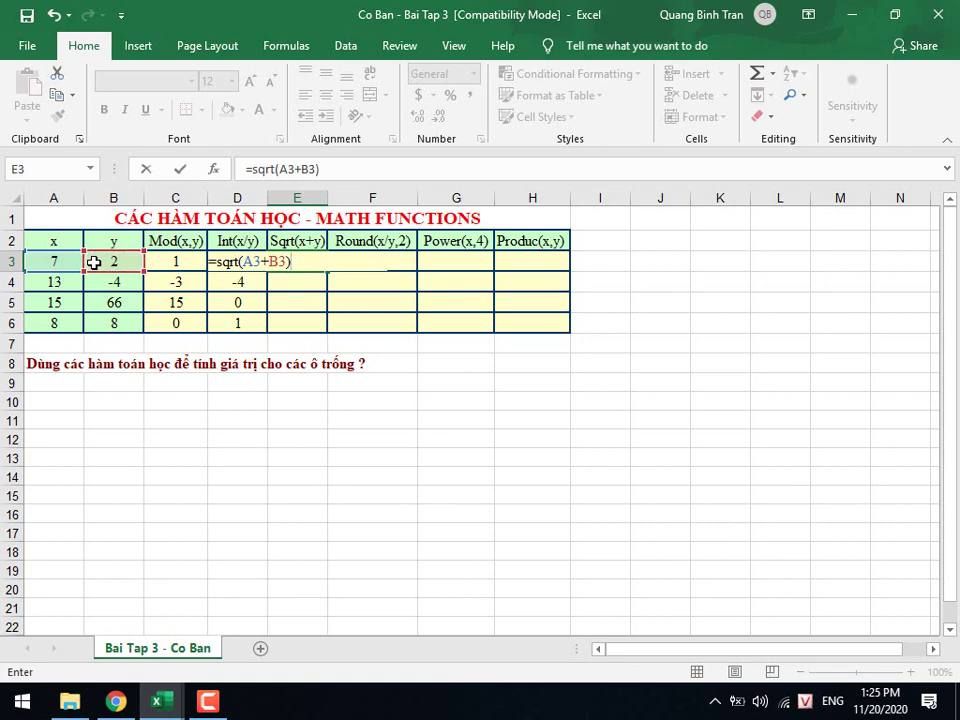
{"action": "key", "text": "Return"}
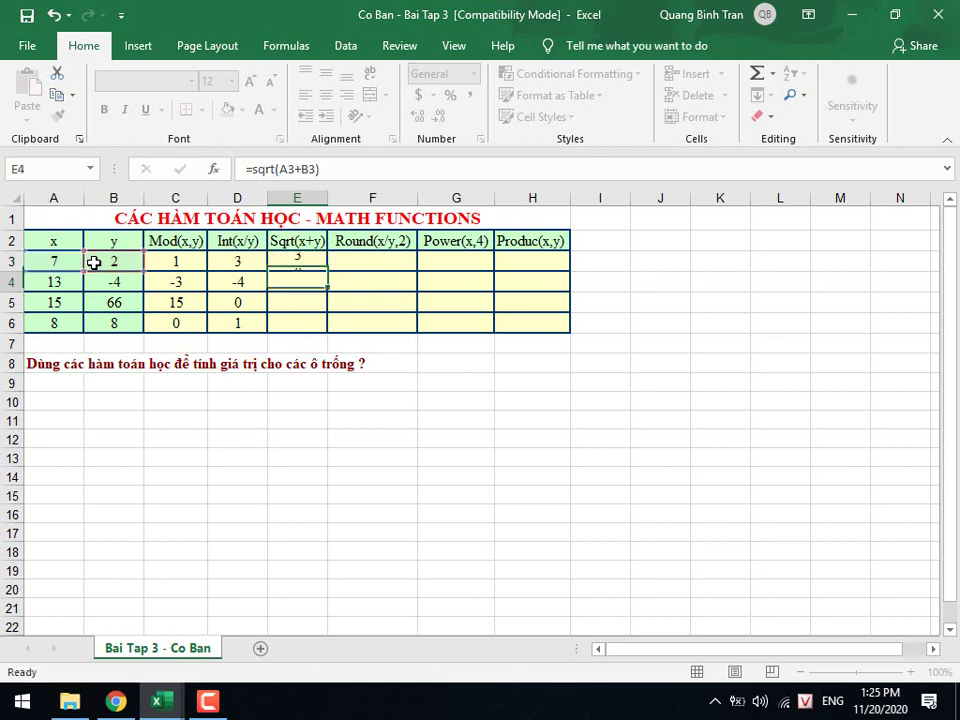
Fill the SQRT formula down through E6, giving 3, 9 and 4.
{"action": "key", "text": "ctrl+d"}
{"action": "key", "text": "Down"}
{"action": "key", "text": "ctrl+d"}
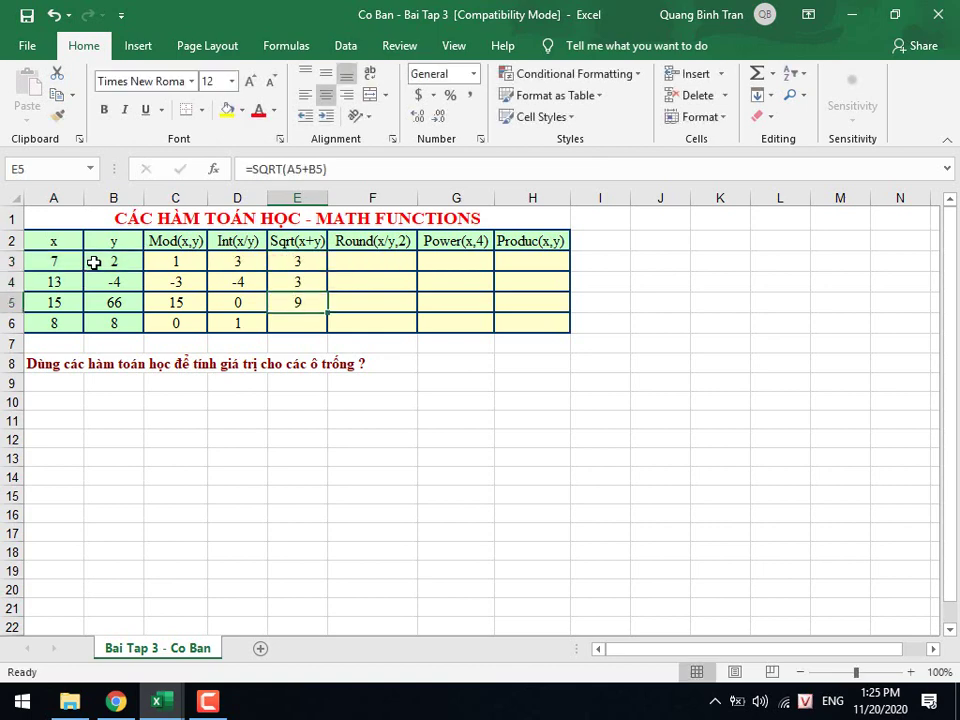
{"action": "key", "text": "Down"}
{"action": "key", "text": "ctrl+d"}
{"action": "key", "text": "Up"}
{"action": "key", "text": "Up"}
{"action": "key", "text": "Up"}
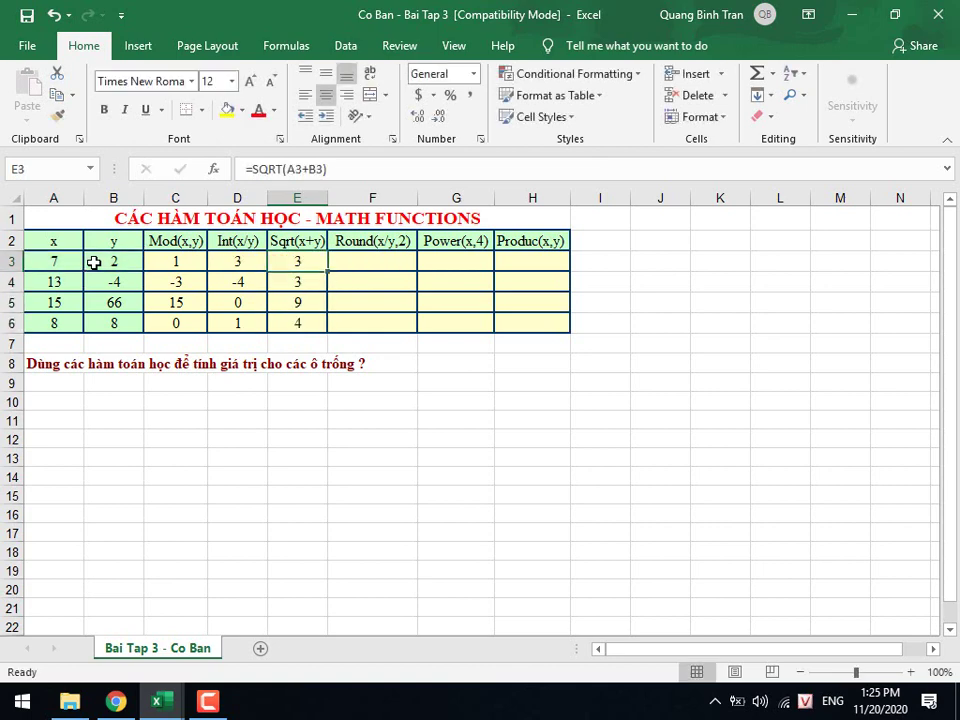
{"action": "key", "text": "Right"}
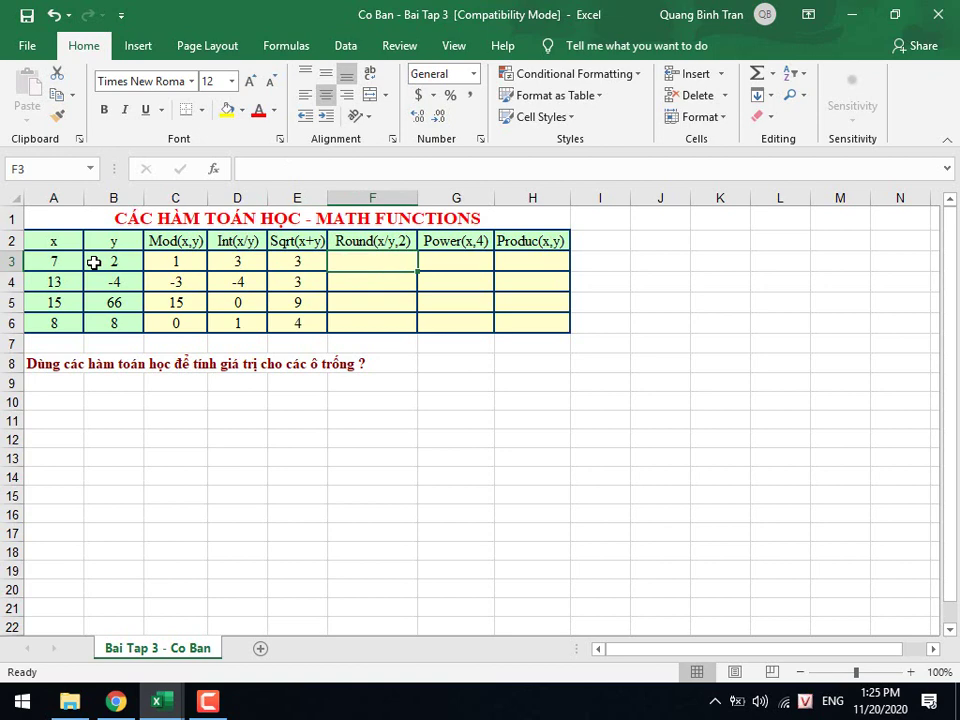
Enter =ROUND(A3/B3,2) in F3 and copy it down to F6.
{"action": "type", "text": "="}
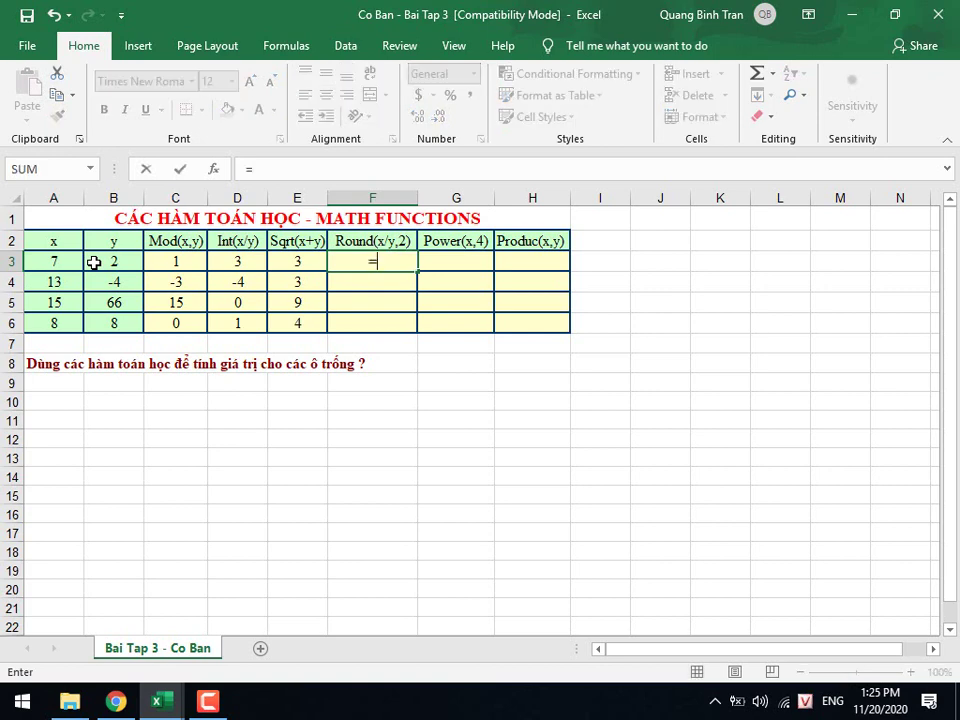
{"action": "type", "text": "roun"}
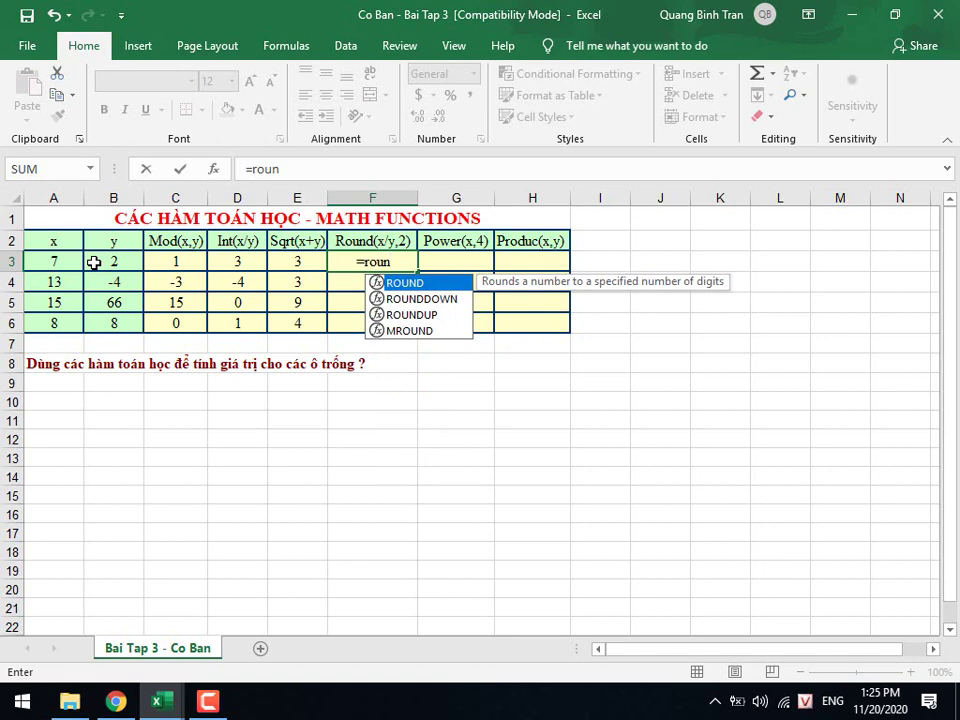
{"action": "type", "text": "d"}
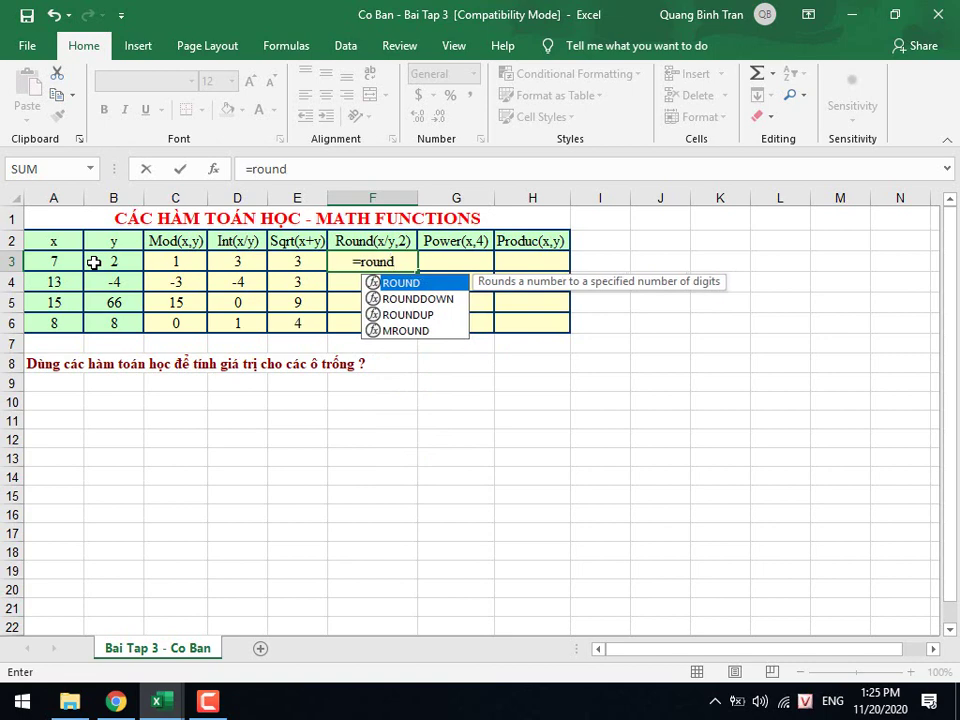
{"action": "type", "text": "("}
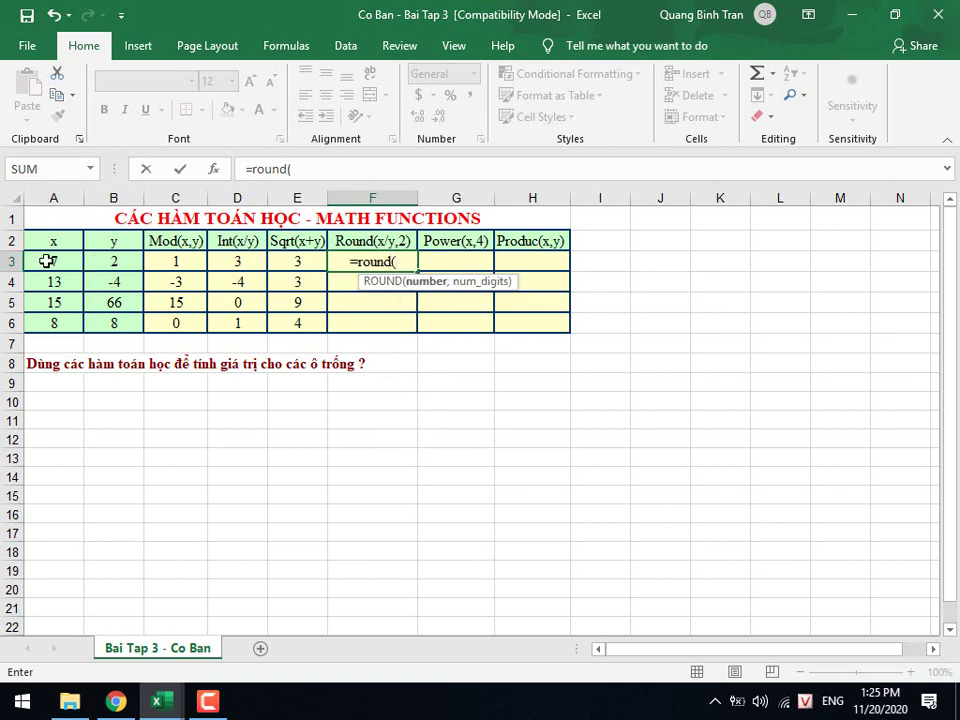
{"action": "left_click", "coordinate": [46, 261]}
{"action": "type", "text": "/"}
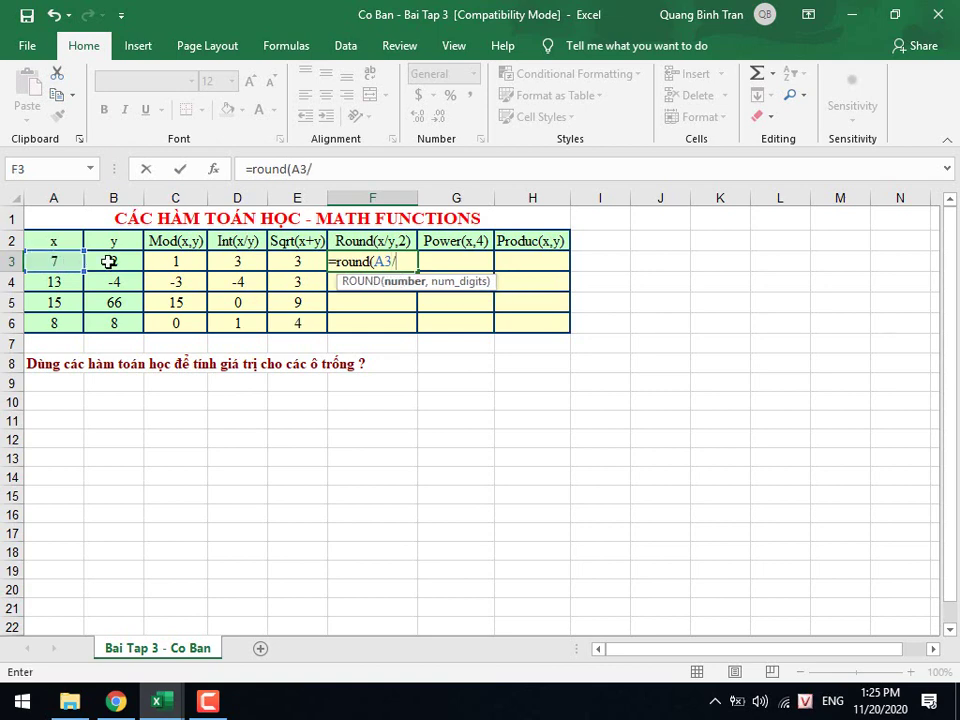
{"action": "left_click", "coordinate": [108, 261]}
{"action": "type", "text": "/"}
{"action": "key", "text": "BackSpace"}
{"action": "type", "text": ","}
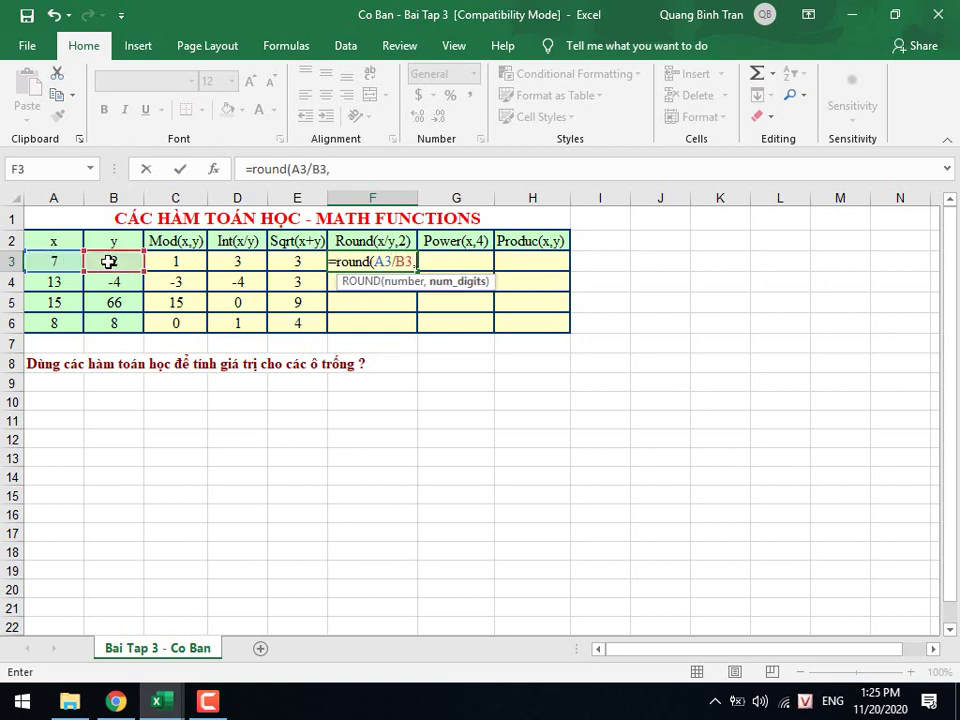
{"action": "type", "text": "2)"}
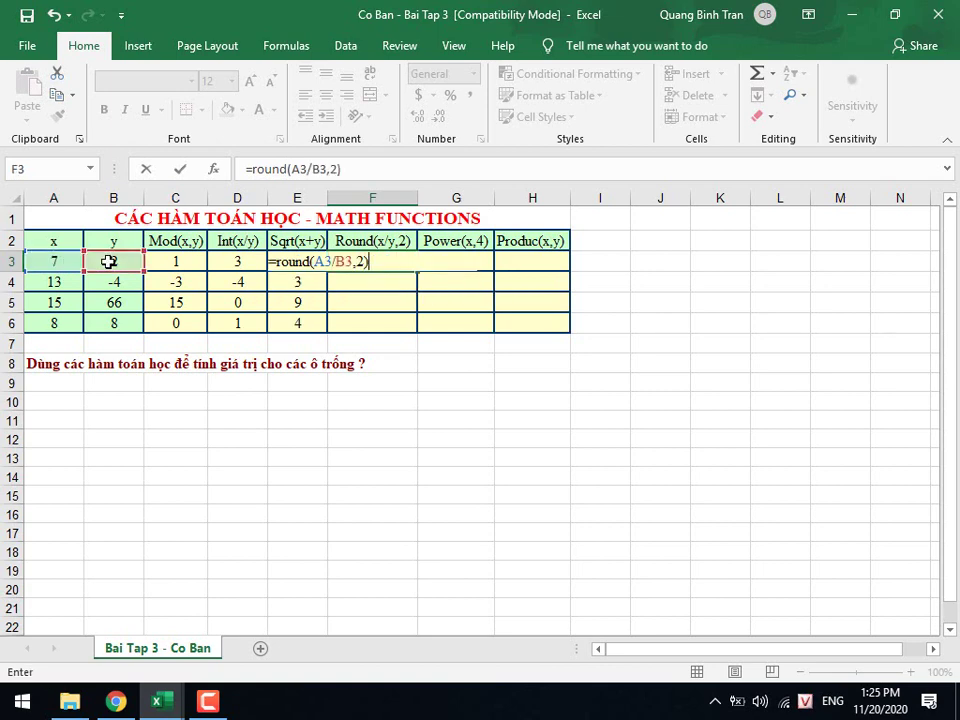
{"action": "key", "text": "Return"}
{"action": "left_click", "coordinate": [373, 261]}
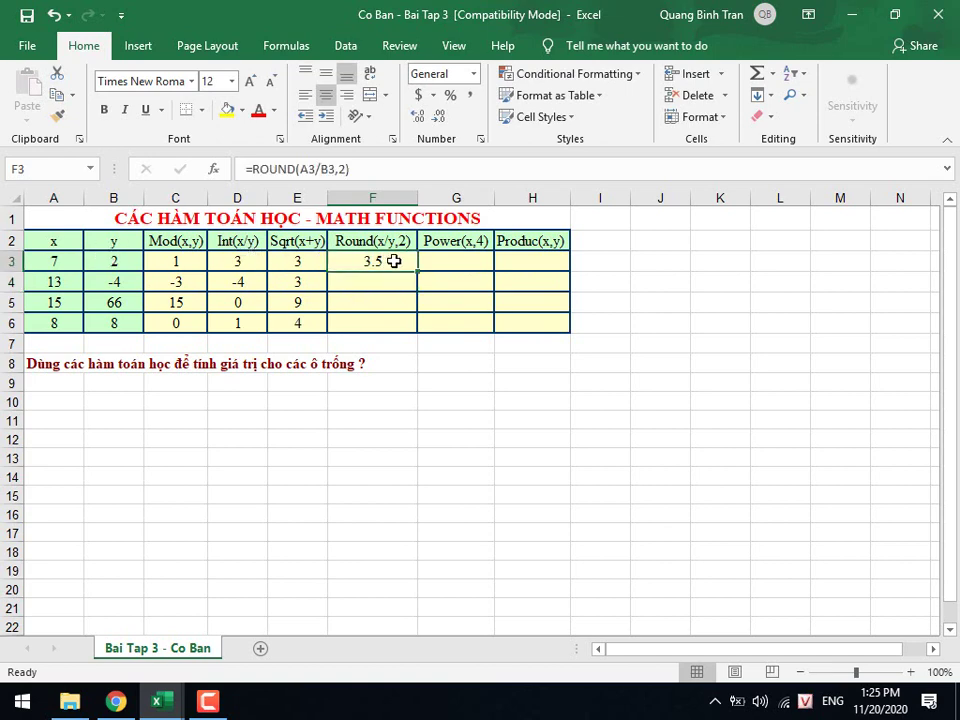
{"action": "left_click_drag", "start_coordinate": [418, 271], "coordinate": [410, 333]}
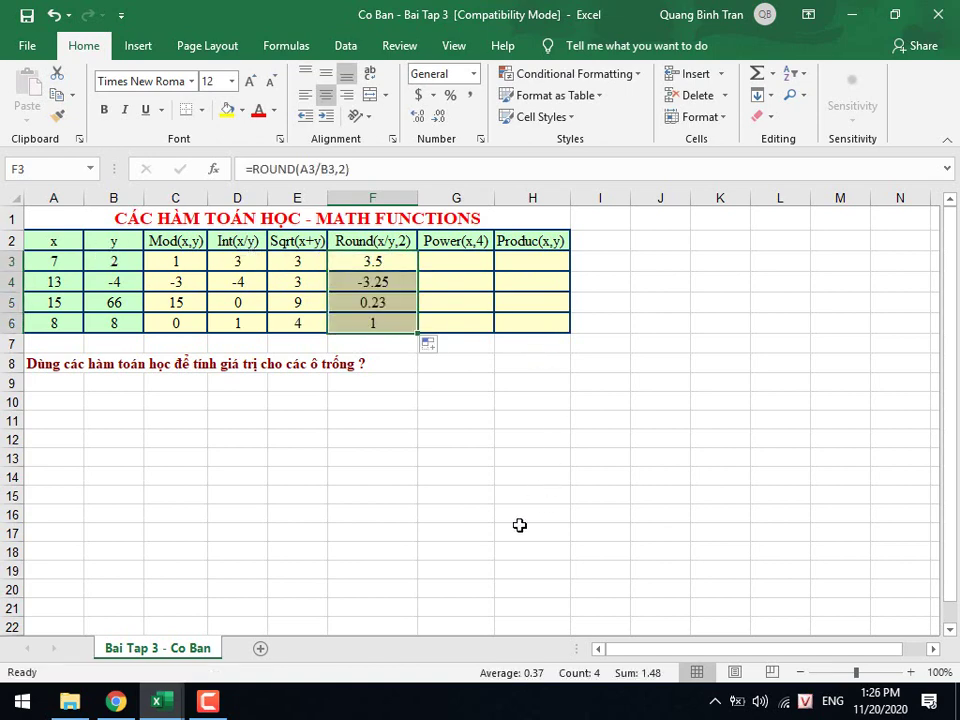
Add the QL KS label and the daily rate Đơn giá ngày of 200.
{"action": "left_click", "coordinate": [349, 510]}
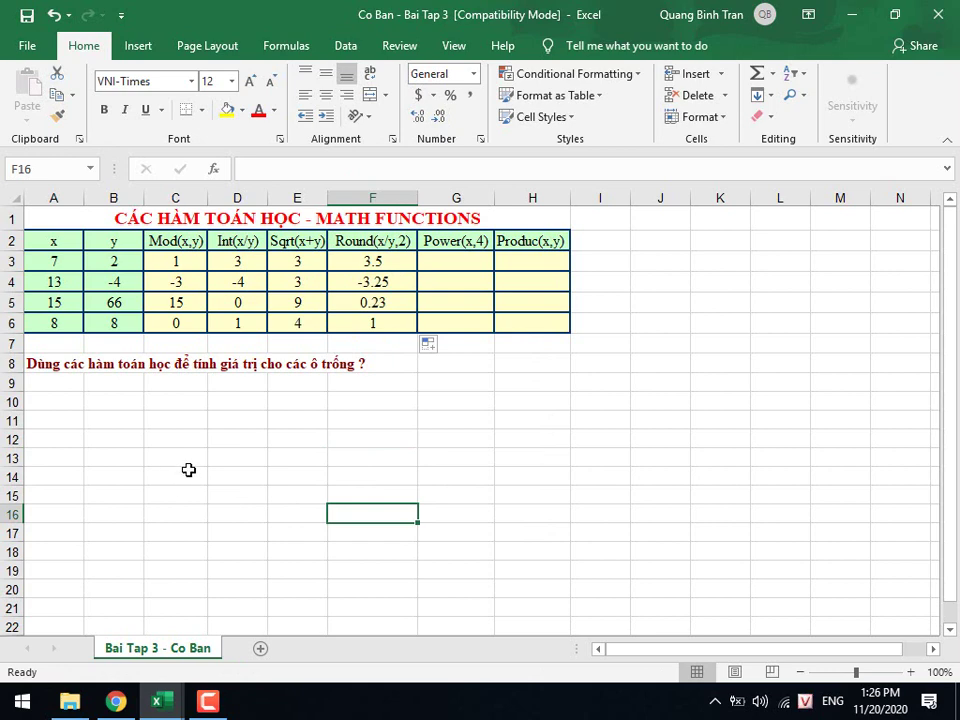
{"action": "left_click", "coordinate": [120, 400]}
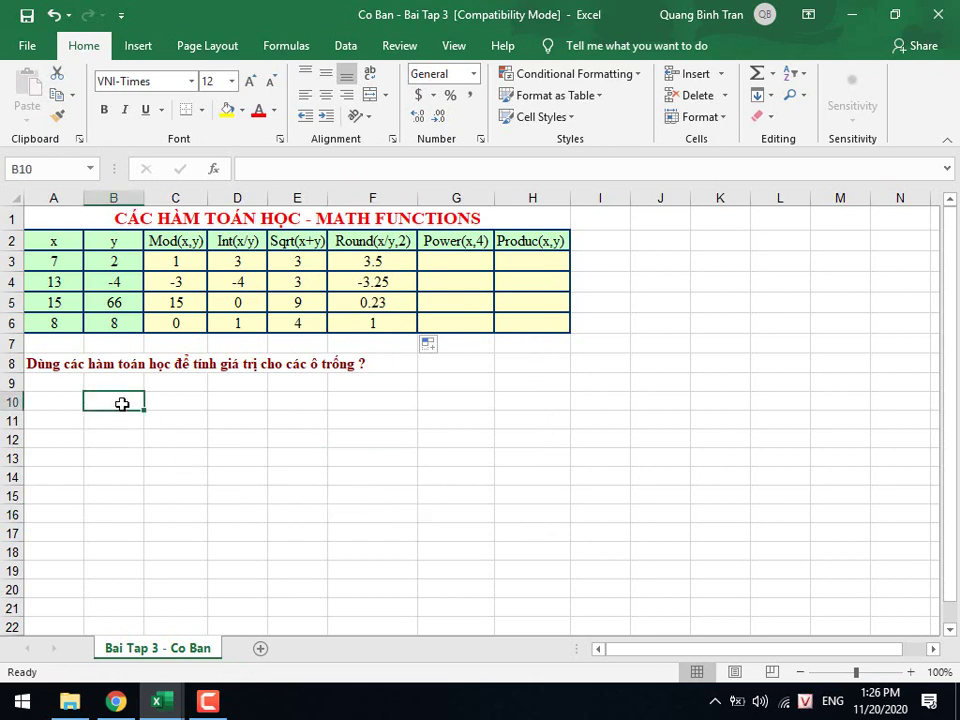
{"action": "type", "text": "QL"}
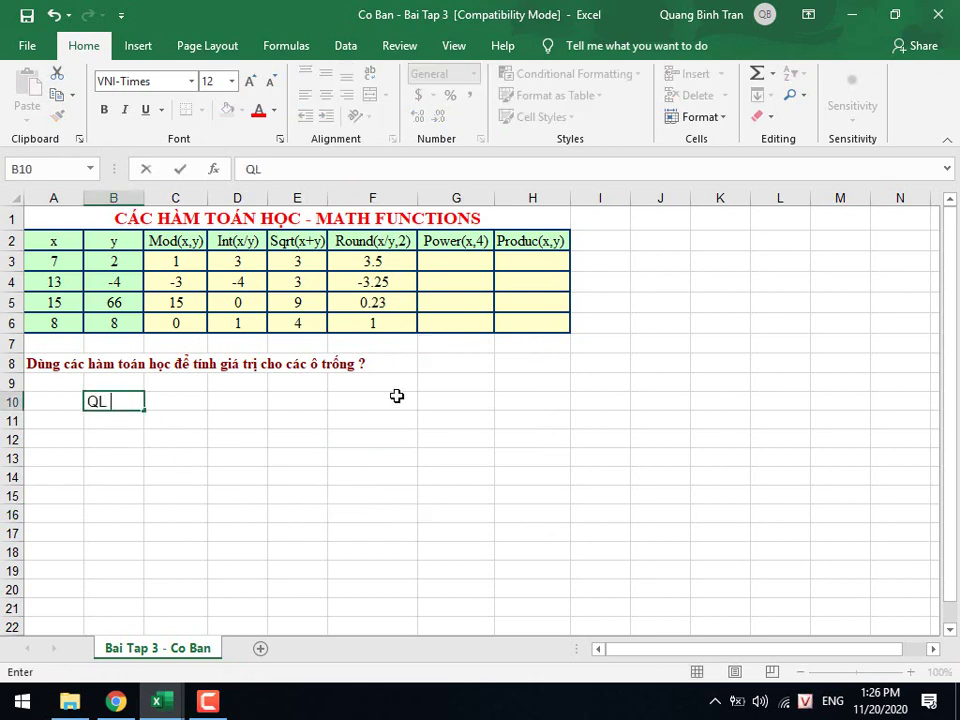
{"action": "type", "text": " KS"}
{"action": "key", "text": "Return"}
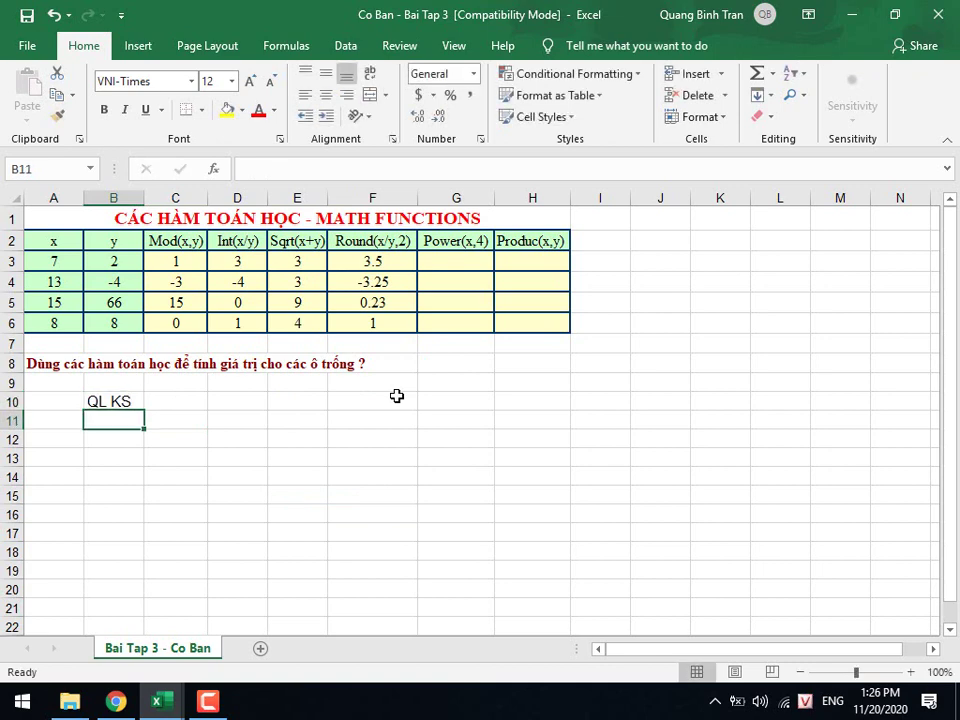
{"action": "type", "text": "Dơn"}
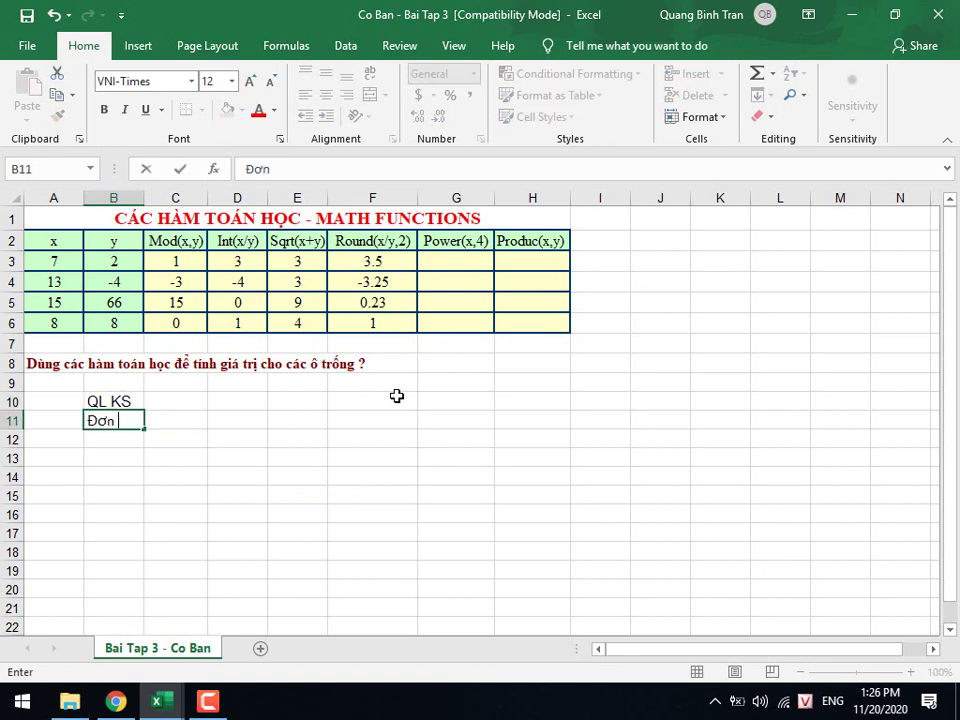
{"action": "type", "text": " giá ng"}
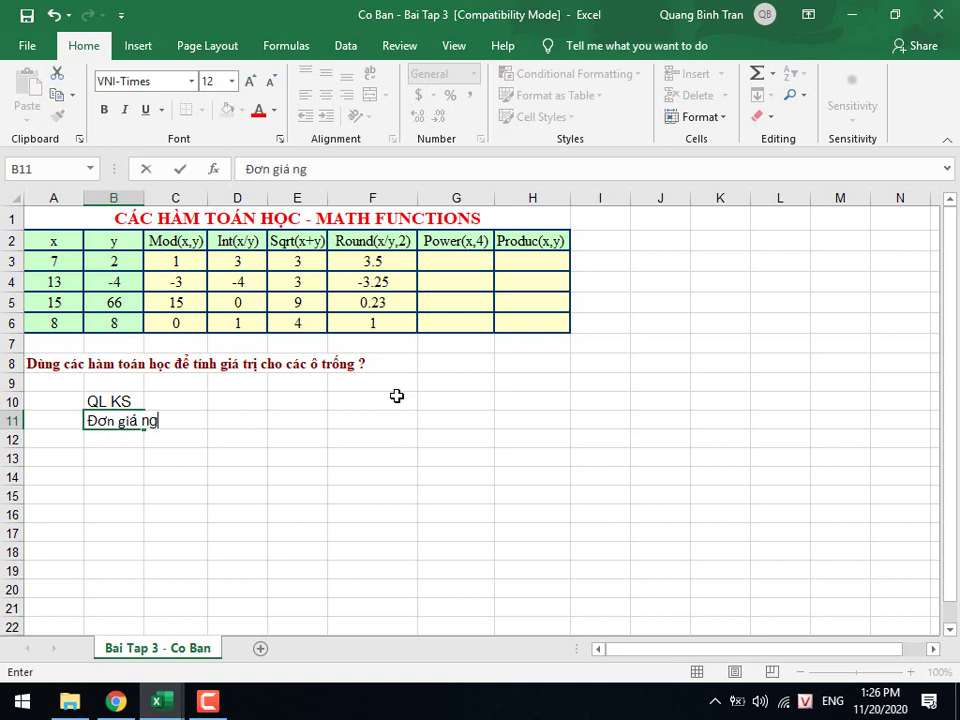
{"action": "type", "text": "ày"}
{"action": "key", "text": "Tab"}
{"action": "key", "text": "Tab"}
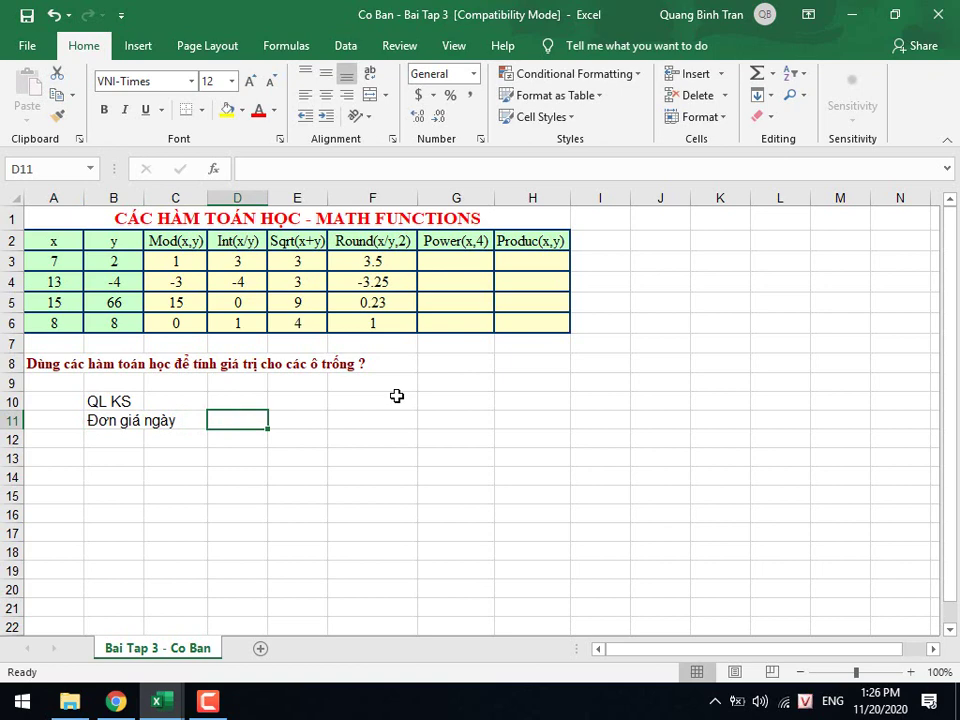
{"action": "type", "text": "200"}
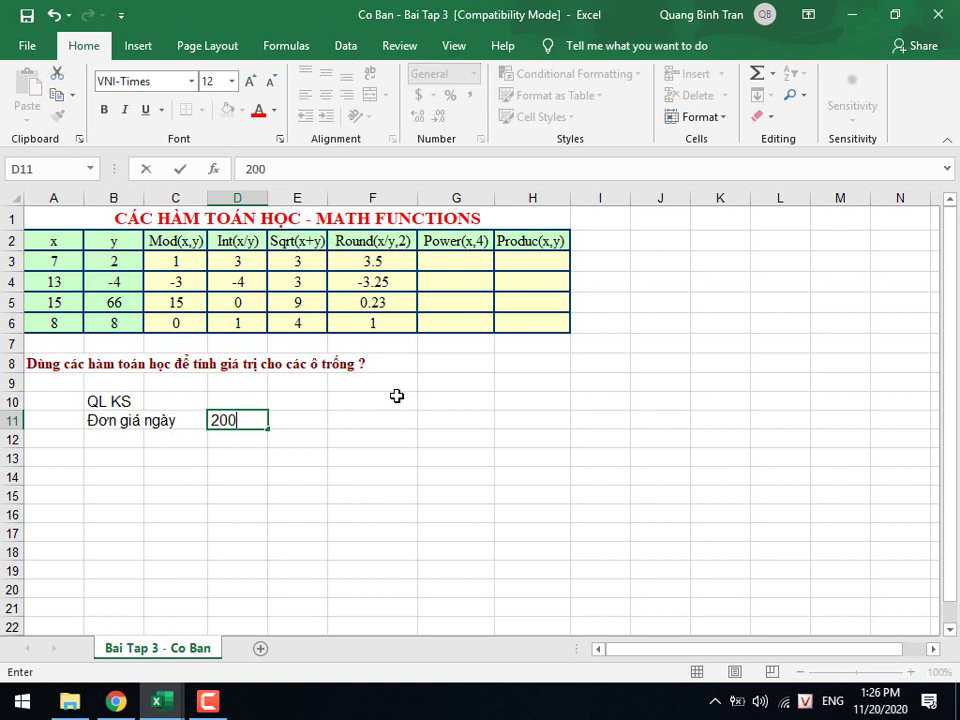
{"action": "key", "text": "Return"}
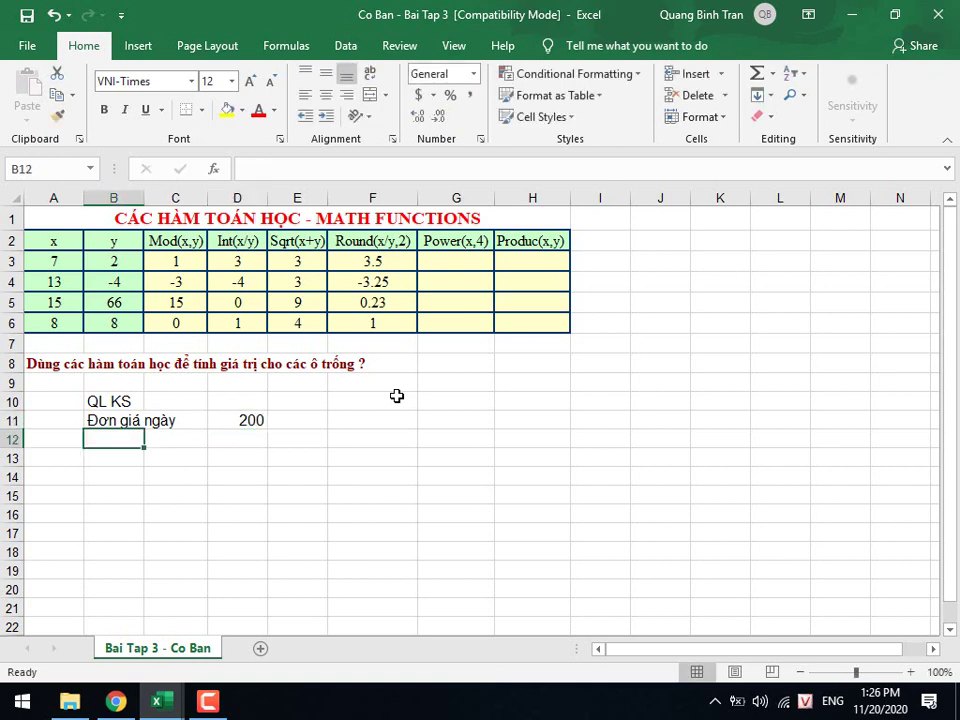
Add the weekly rate Đơn giá tuần with value 1200.
{"action": "type", "text": "Dơns"}
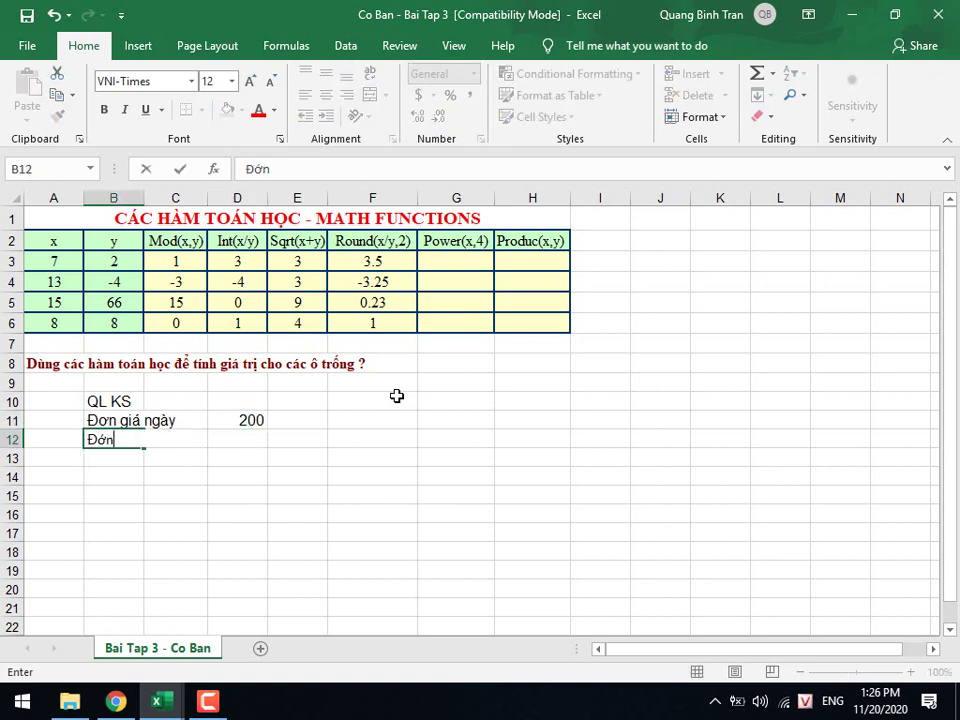
{"action": "key", "text": "BackSpace"}
{"action": "key", "text": "BackSpace"}
{"action": "type", "text": "ơn"}
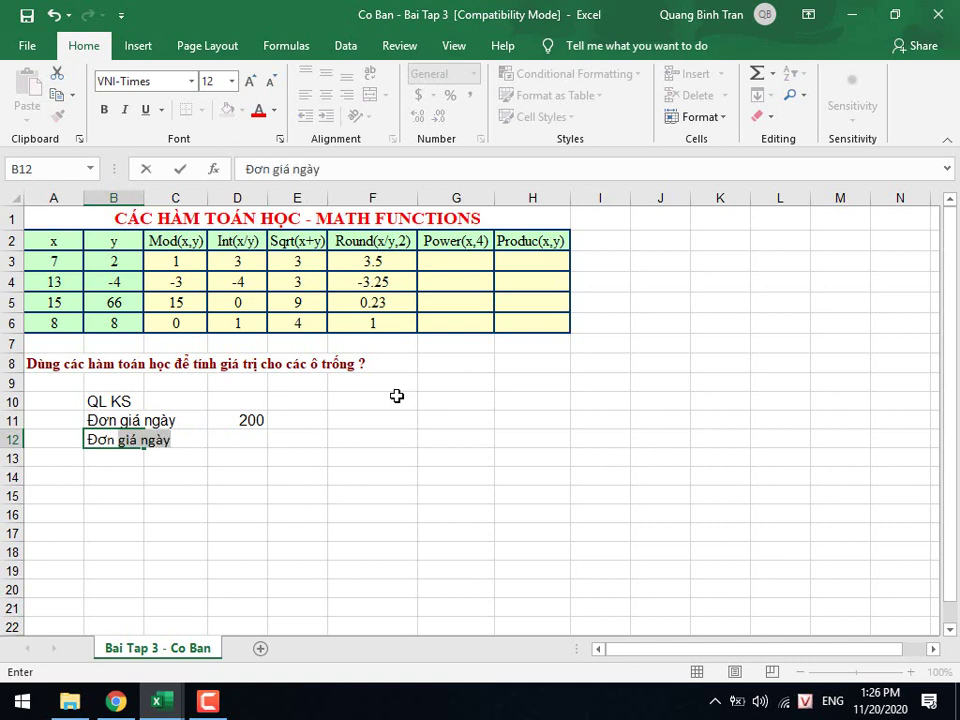
{"action": "type", "text": "á tuâ"}
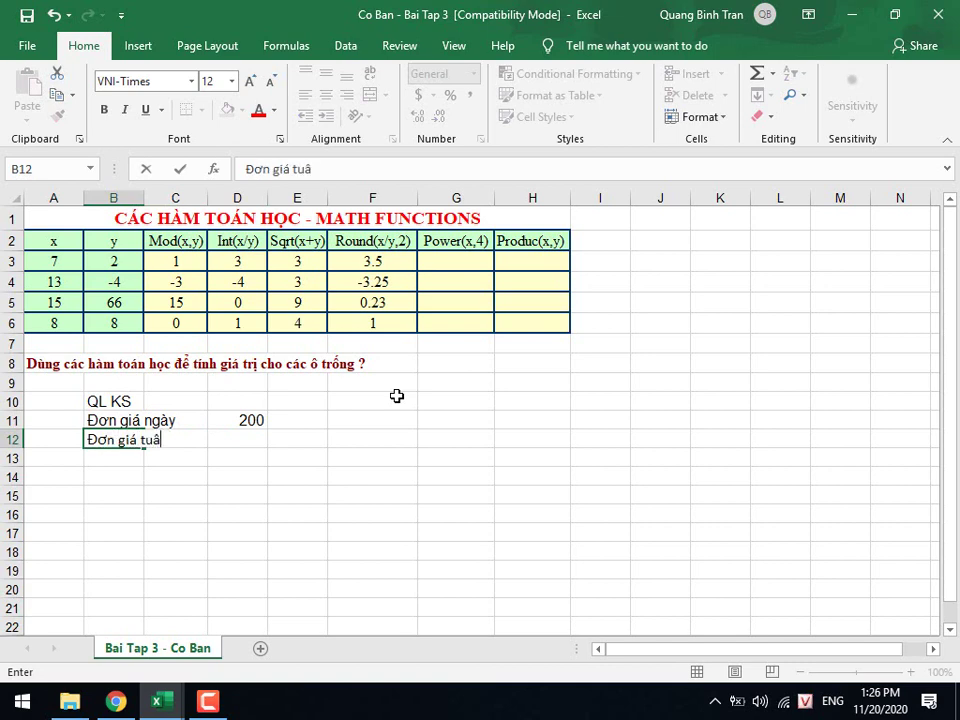
{"action": "type", "text": "n"}
{"action": "key", "text": "Tab"}
{"action": "key", "text": "Tab"}
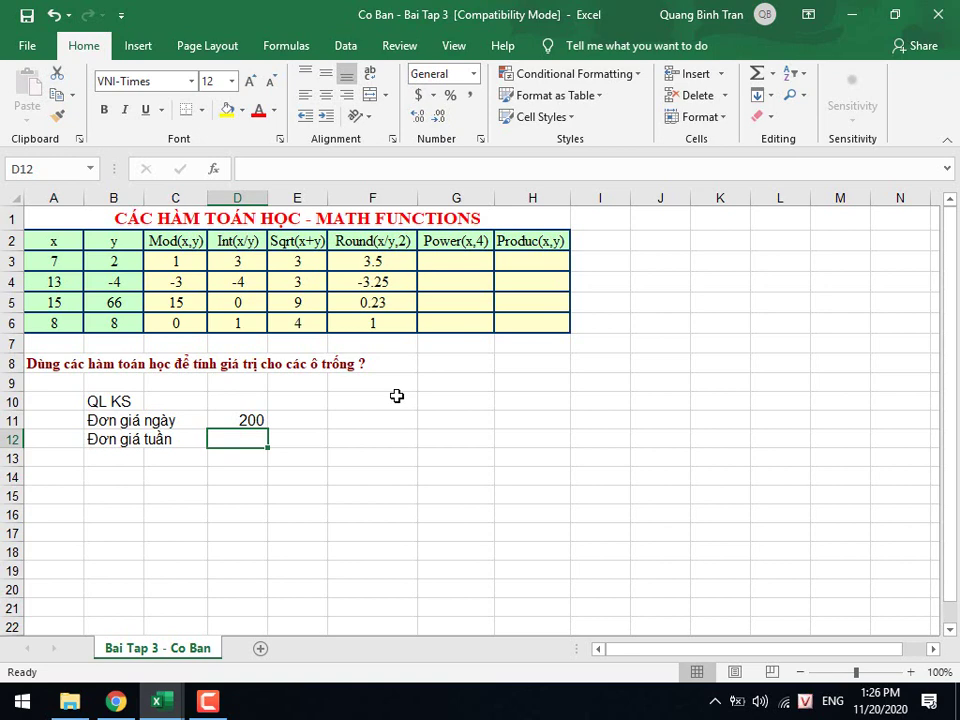
{"action": "type", "text": "1200"}
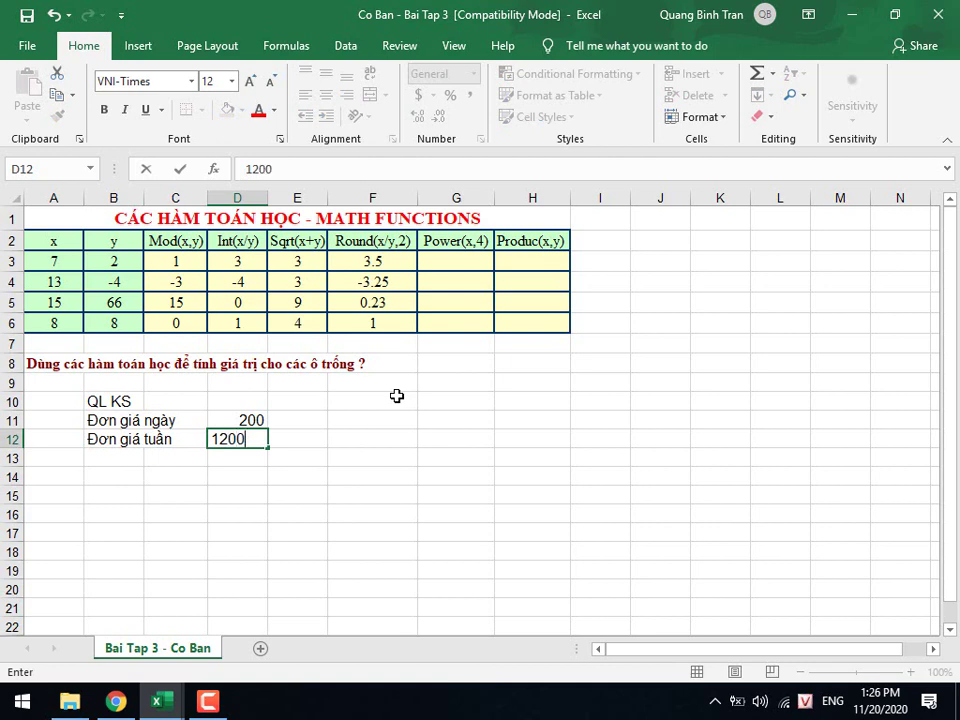
{"action": "key", "text": "Return"}
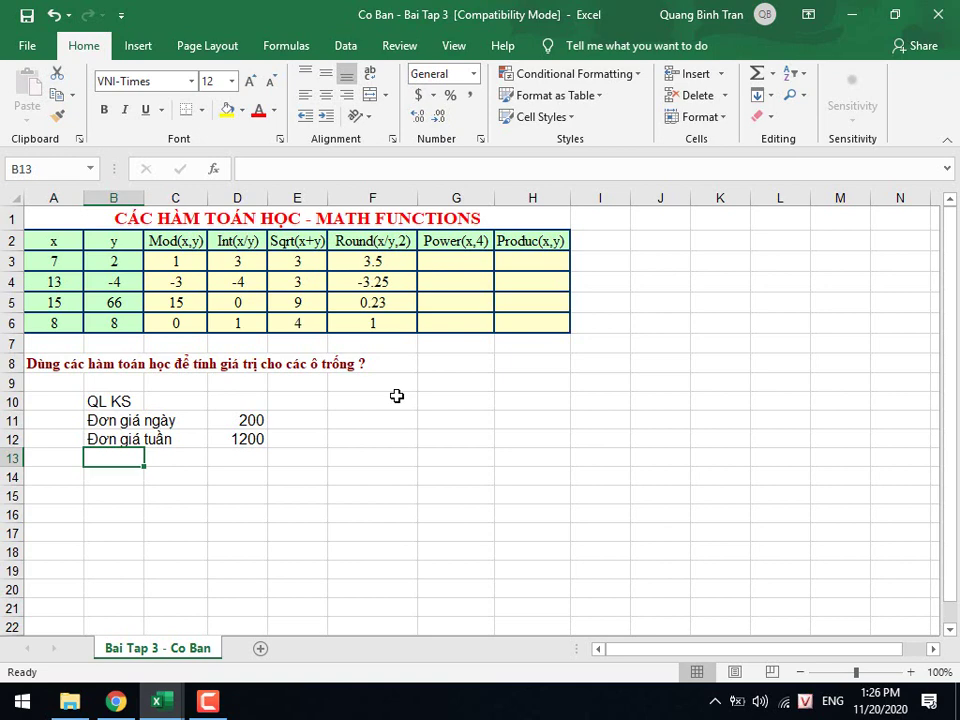
Enter the Số ngày heading with day counts 15, 27 and 59 below it.
{"action": "key", "text": "Down"}
{"action": "key", "text": "Down"}
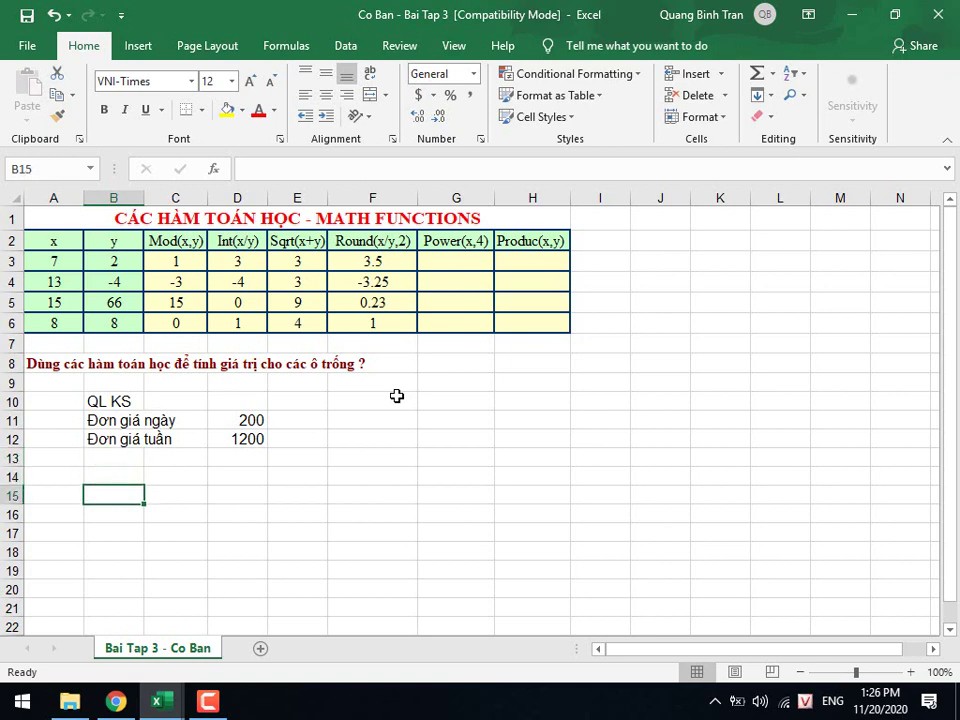
{"action": "type", "text": "Số "}
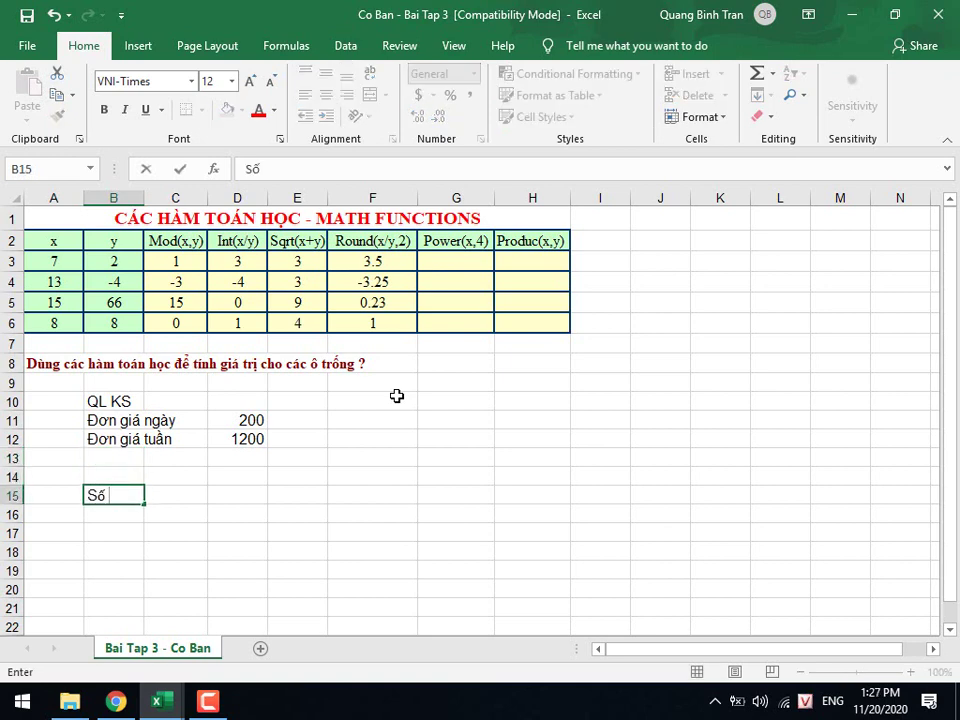
{"action": "type", "text": "ngày"}
{"action": "key", "text": "Return"}
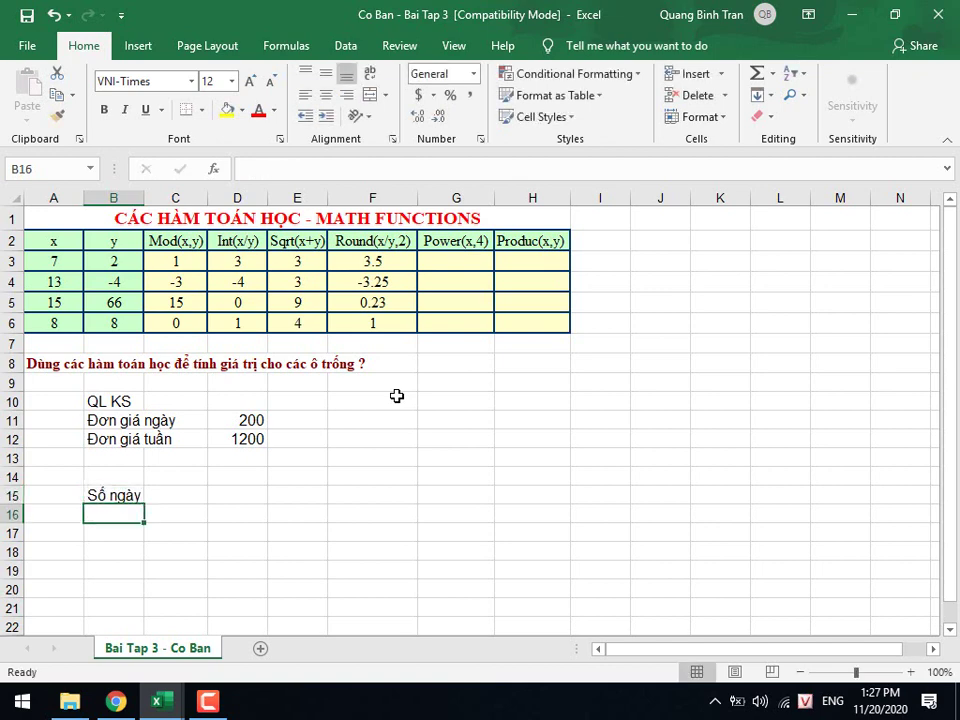
{"action": "type", "text": "14"}
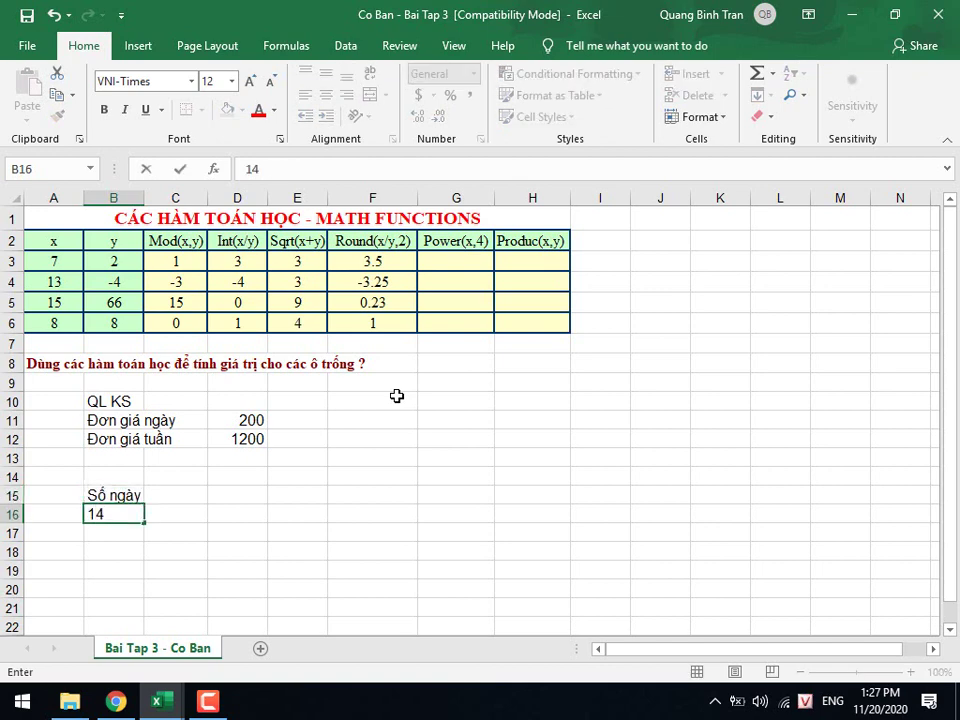
{"action": "key", "text": "BackSpace"}
{"action": "type", "text": "5"}
{"action": "key", "text": "Return"}
{"action": "type", "text": "27"}
{"action": "key", "text": "Return"}
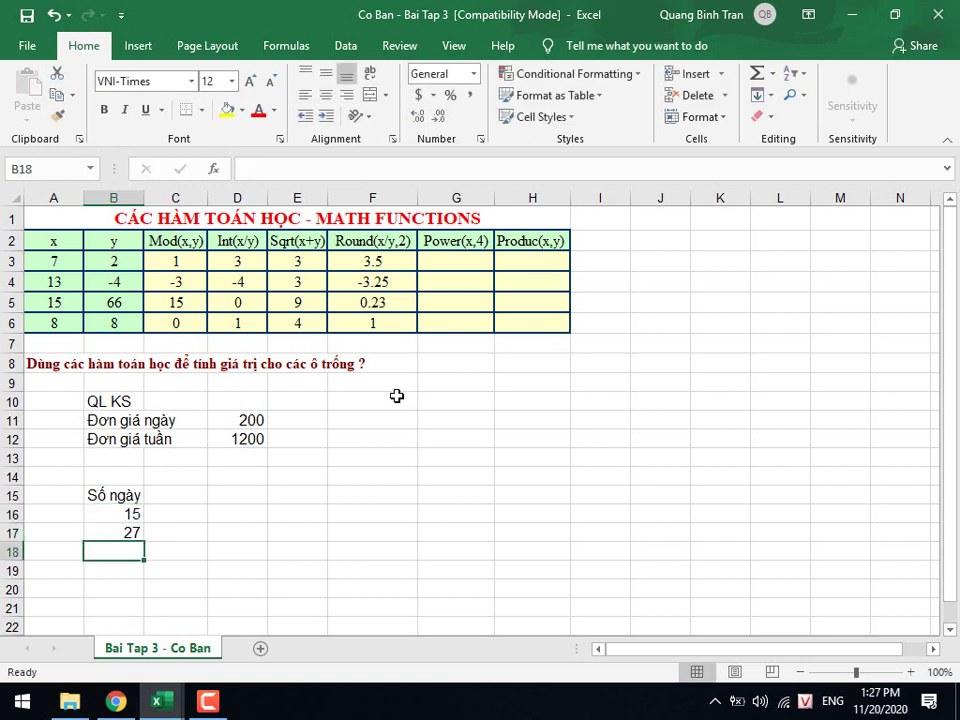
{"action": "type", "text": "5"}
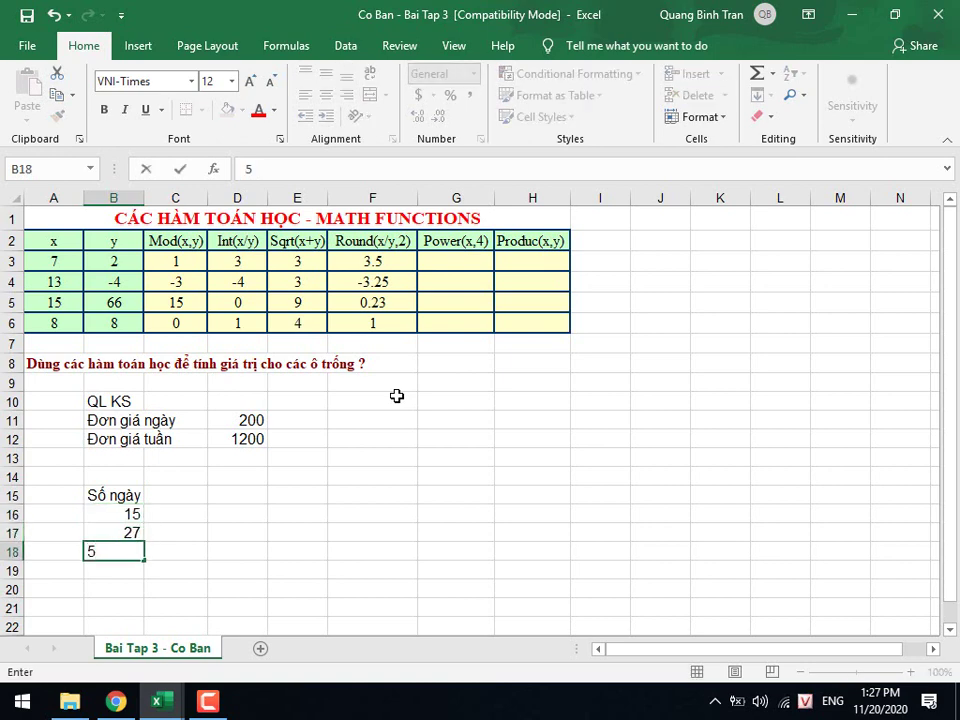
{"action": "type", "text": "9"}
{"action": "key", "text": "Return"}
Add the Thành Tiền heading in E15 and Số tuần in C15.
{"action": "key", "text": "Up"}
{"action": "key", "text": "Up"}
{"action": "key", "text": "Up"}
{"action": "key", "text": "Up"}
{"action": "key", "text": "Right"}
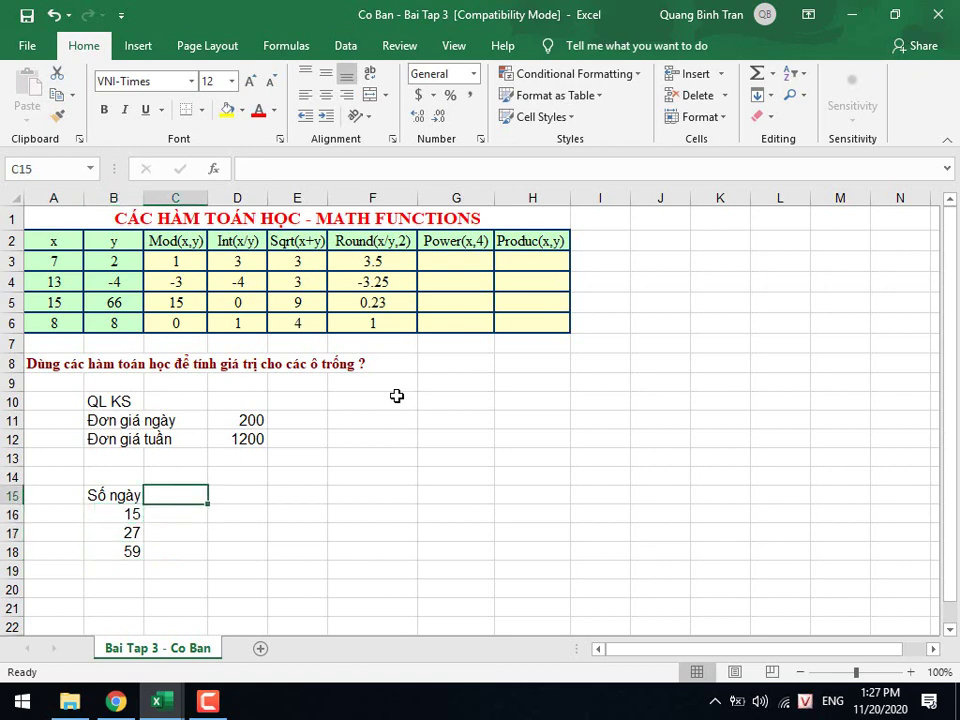
{"action": "key", "text": "Right"}
{"action": "key", "text": "Right"}
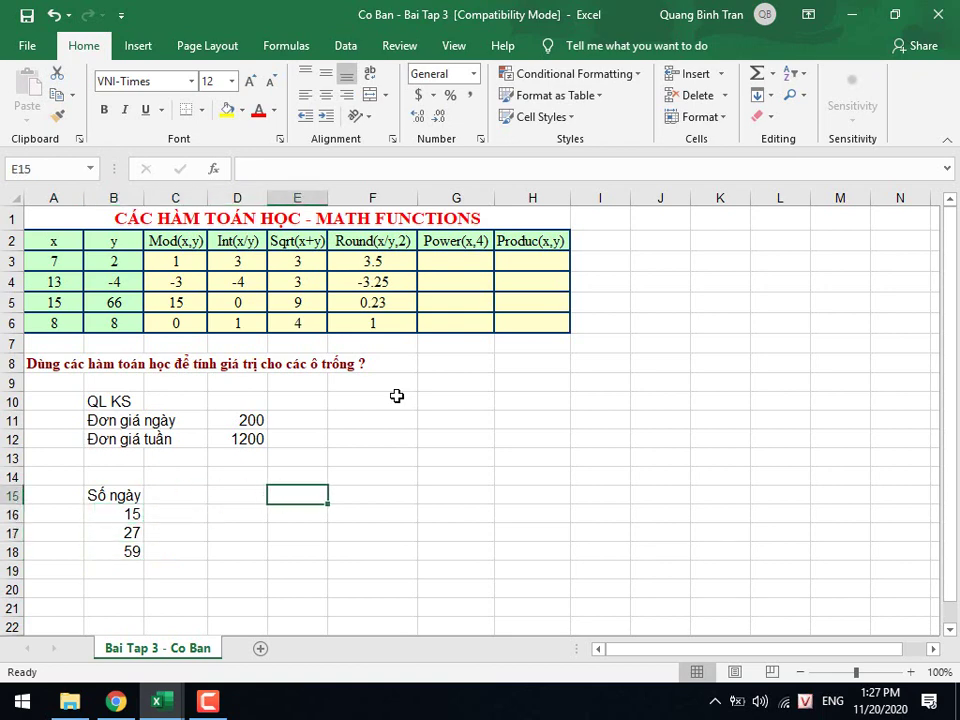
{"action": "type", "text": "Thanhf "}
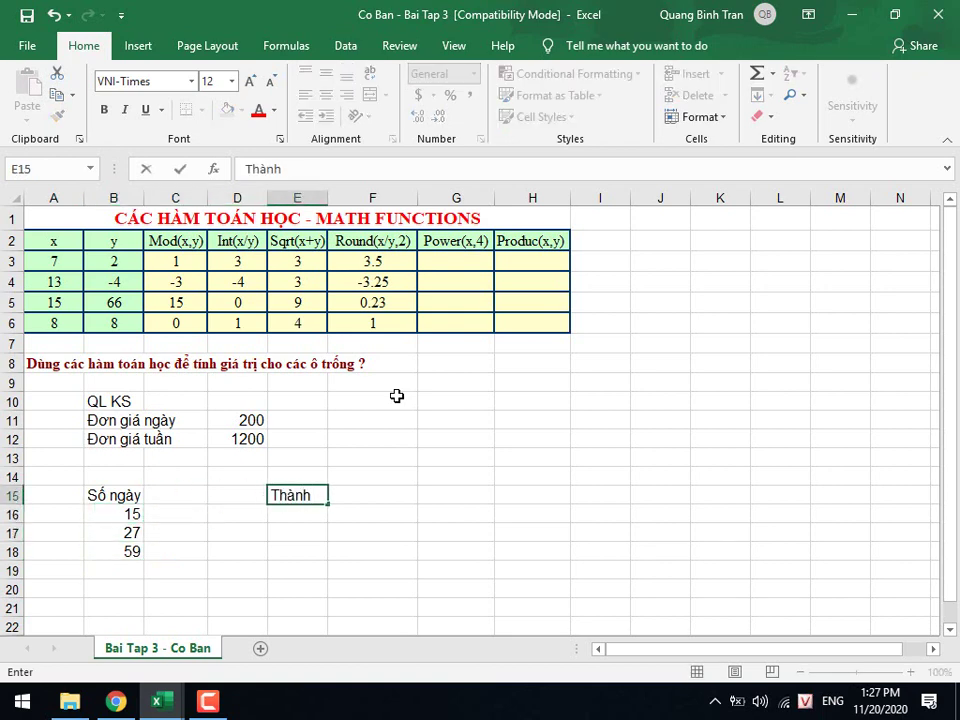
{"action": "type", "text": "Tieefn"}
{"action": "key", "text": "Return"}
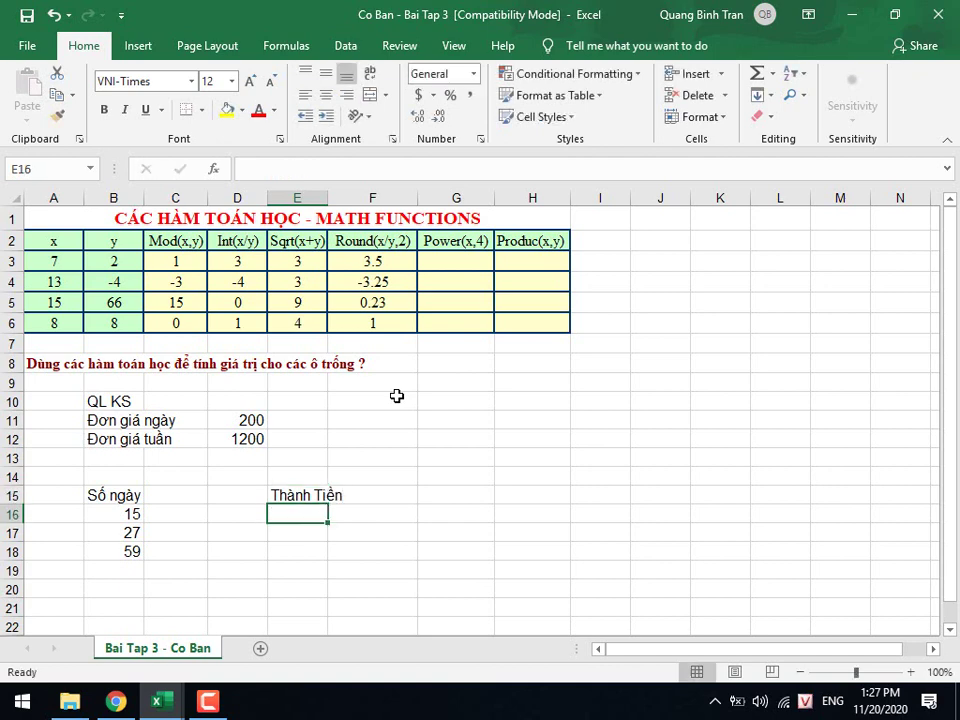
{"action": "key", "text": "Up"}
{"action": "key", "text": "Up"}
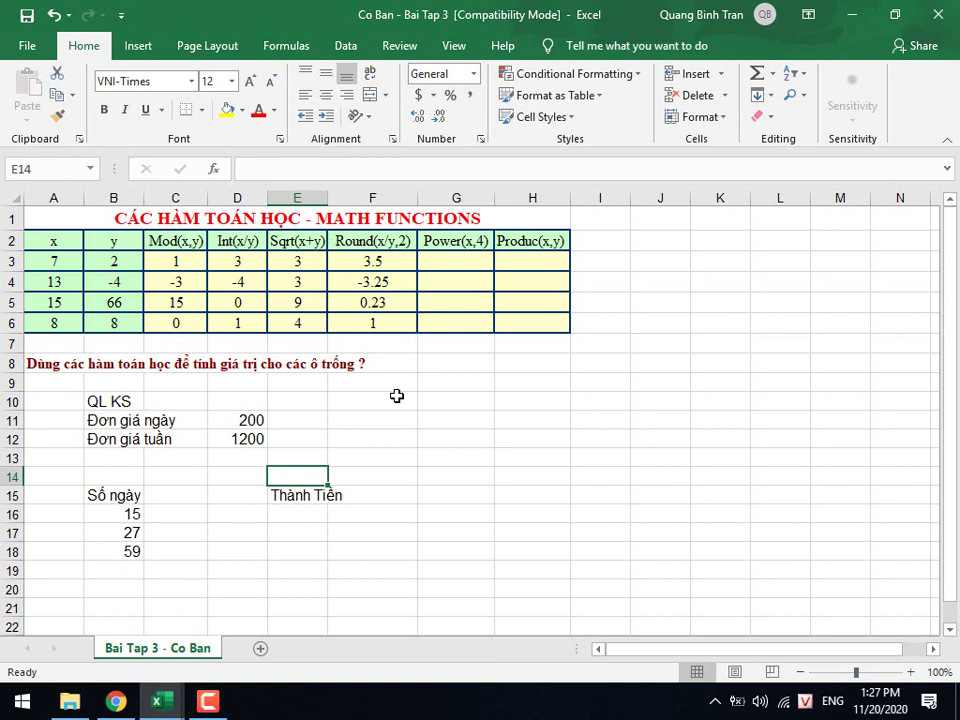
{"action": "key", "text": "Down"}
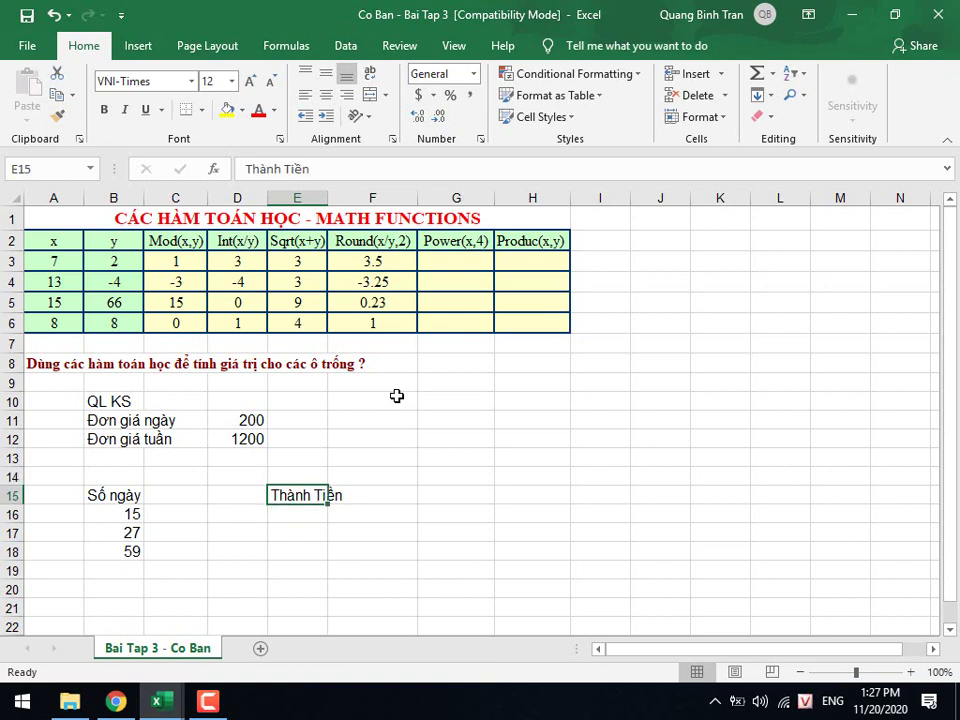
{"action": "key", "text": "Left"}
{"action": "key", "text": "Left"}
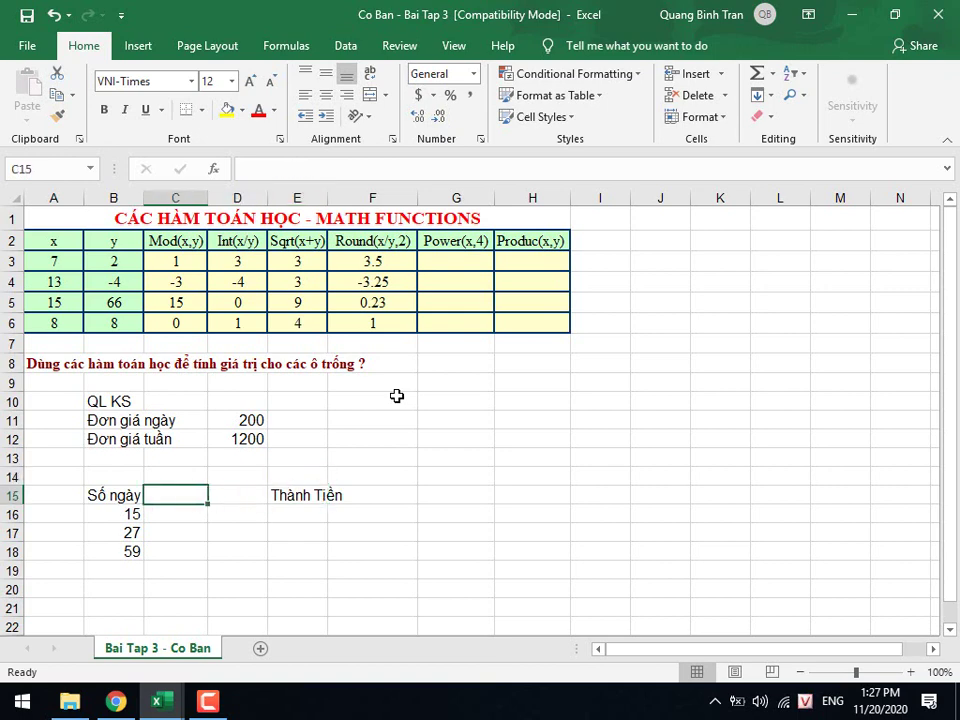
{"action": "type", "text": "Sô"}
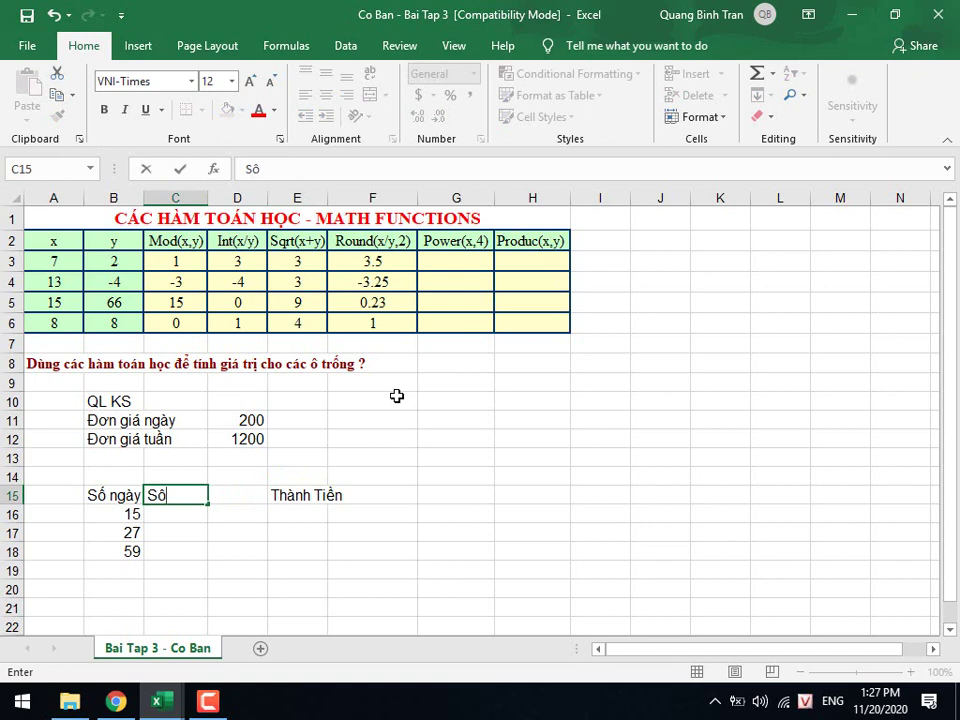
{"action": "type", "text": "s tua"}
{"action": "type", "text": "ần"}
{"action": "key", "text": "Return"}
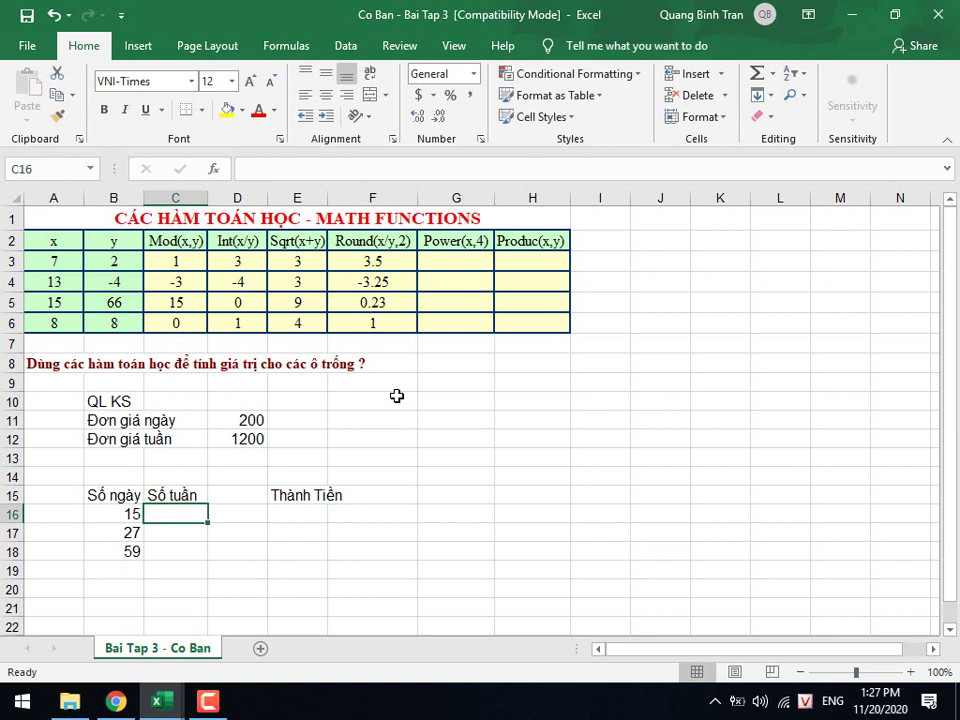
Enter =INT(B16/7) in C16, giving 2 whole weeks.
{"action": "type", "text": "="}
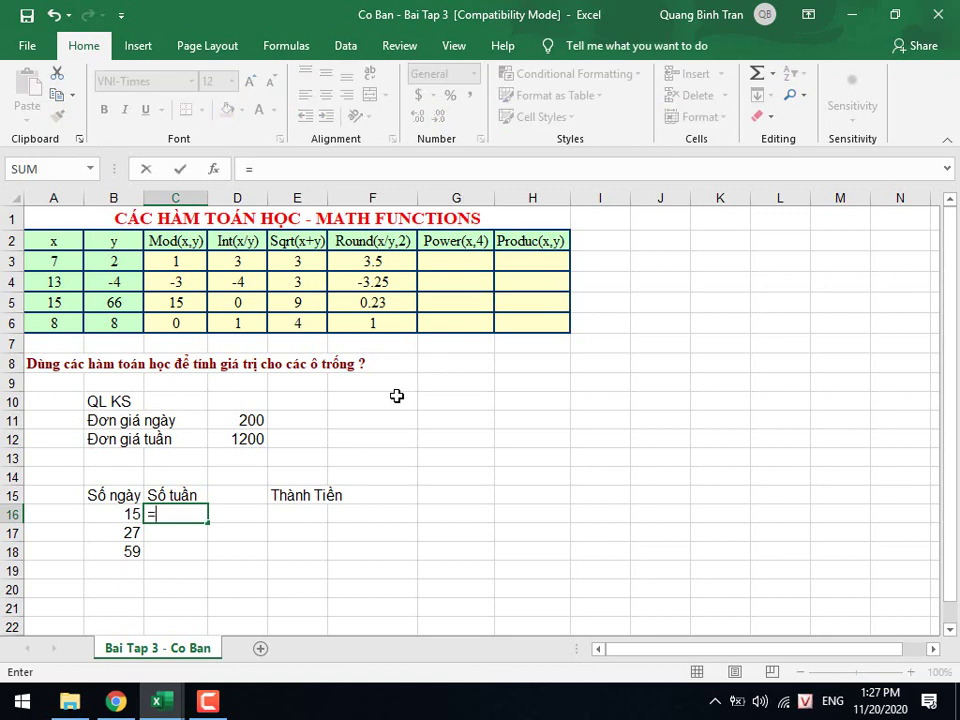
{"action": "type", "text": "B16/"}
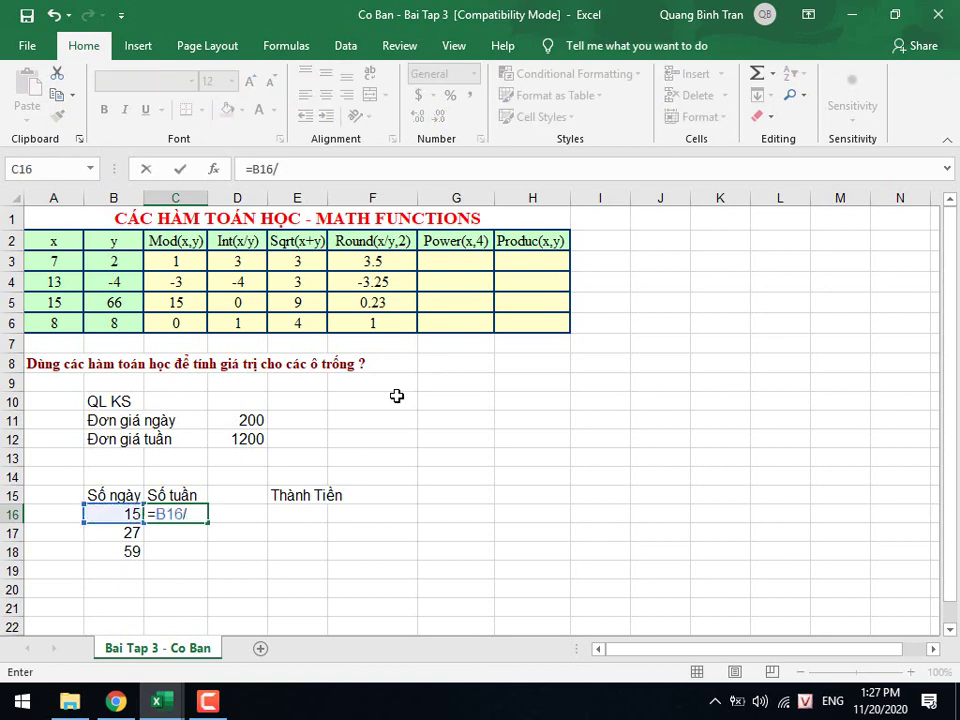
{"action": "type", "text": "7"}
{"action": "key", "text": "Return"}
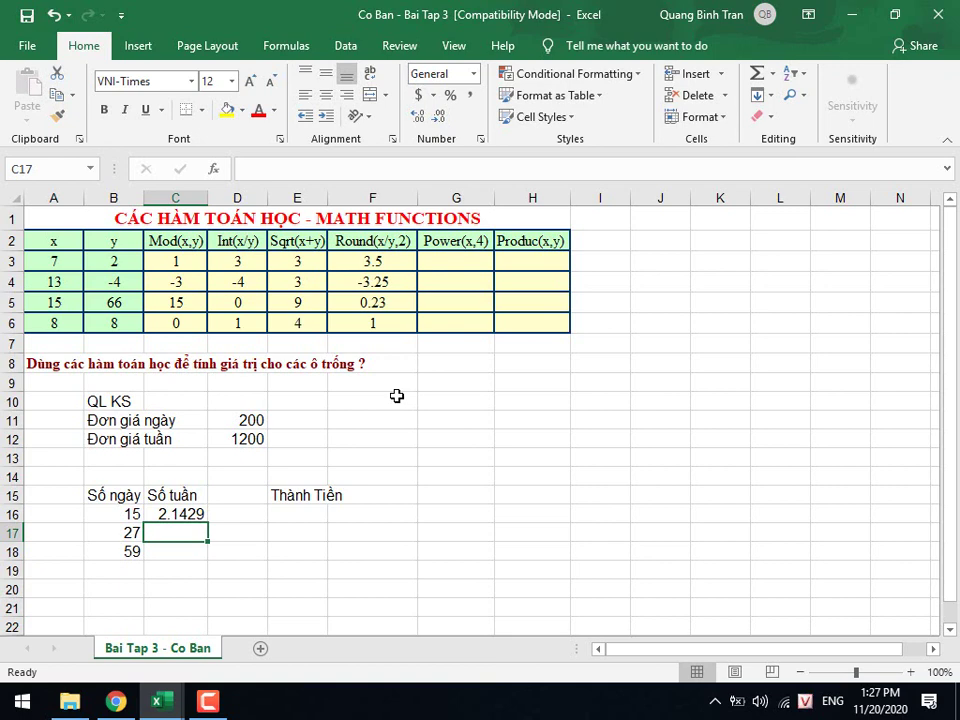
{"action": "key", "text": "Up"}
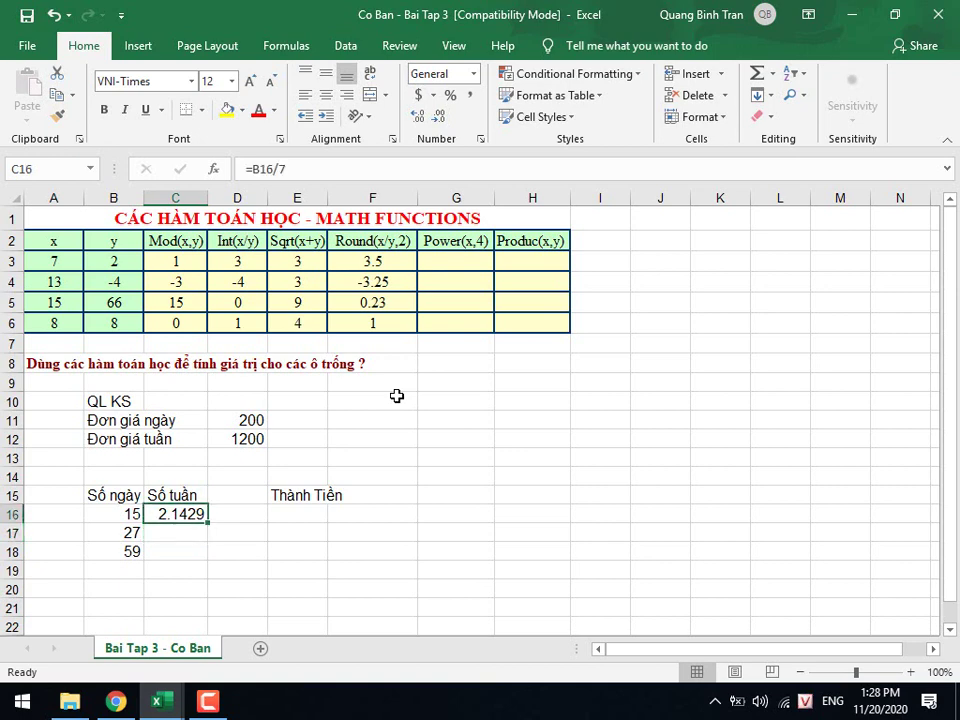
{"action": "key", "text": "F2"}
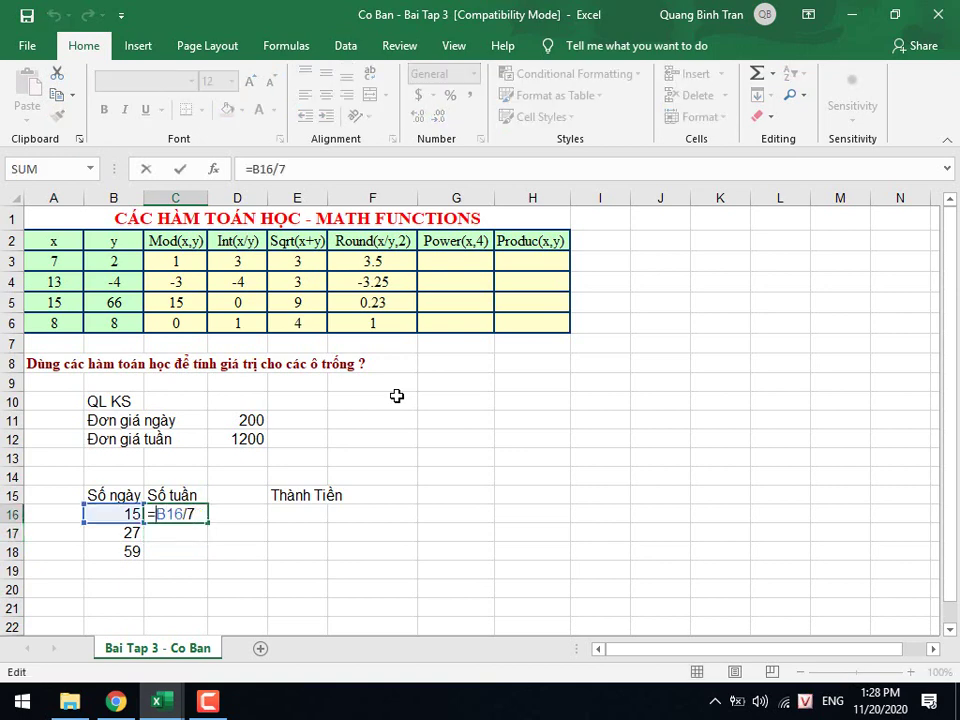
{"action": "type", "text": "int("}
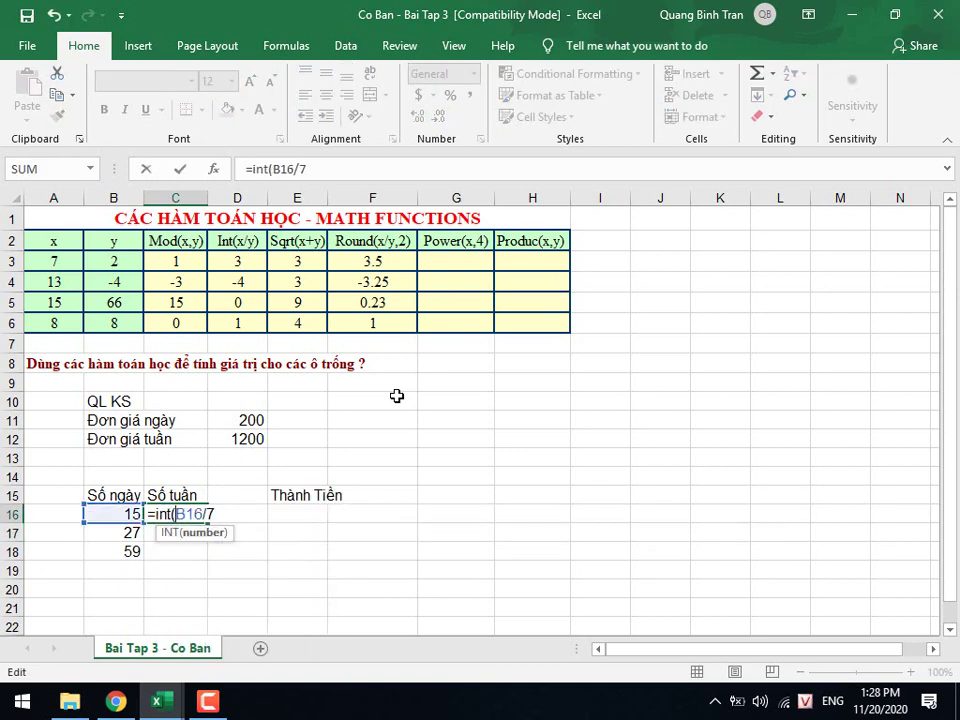
{"action": "key", "text": "End"}
{"action": "type", "text": ")"}
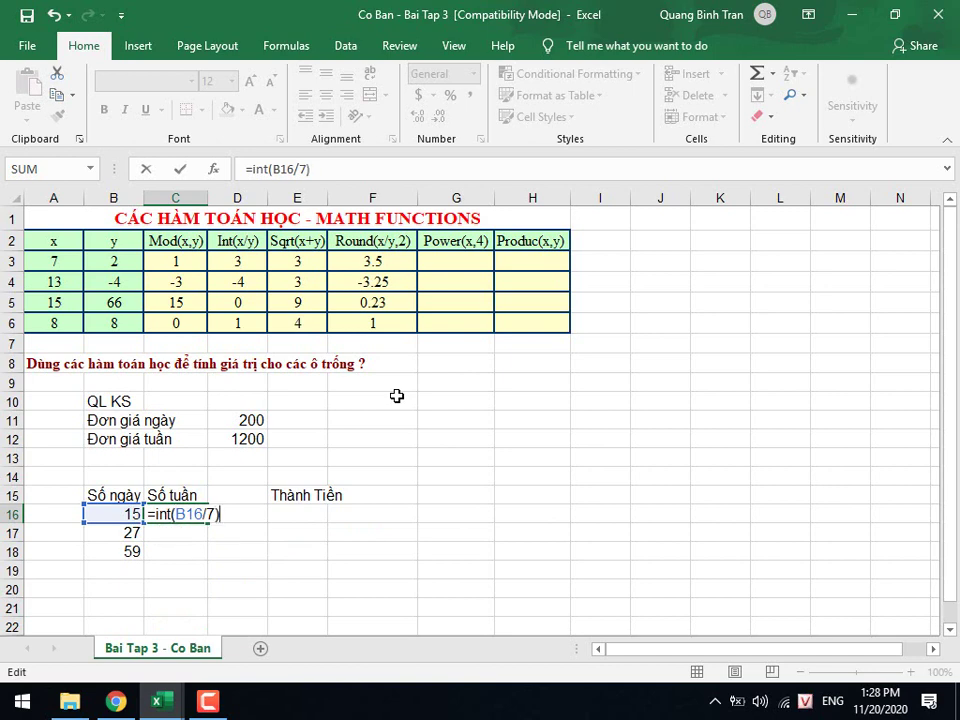
{"action": "key", "text": "Return"}
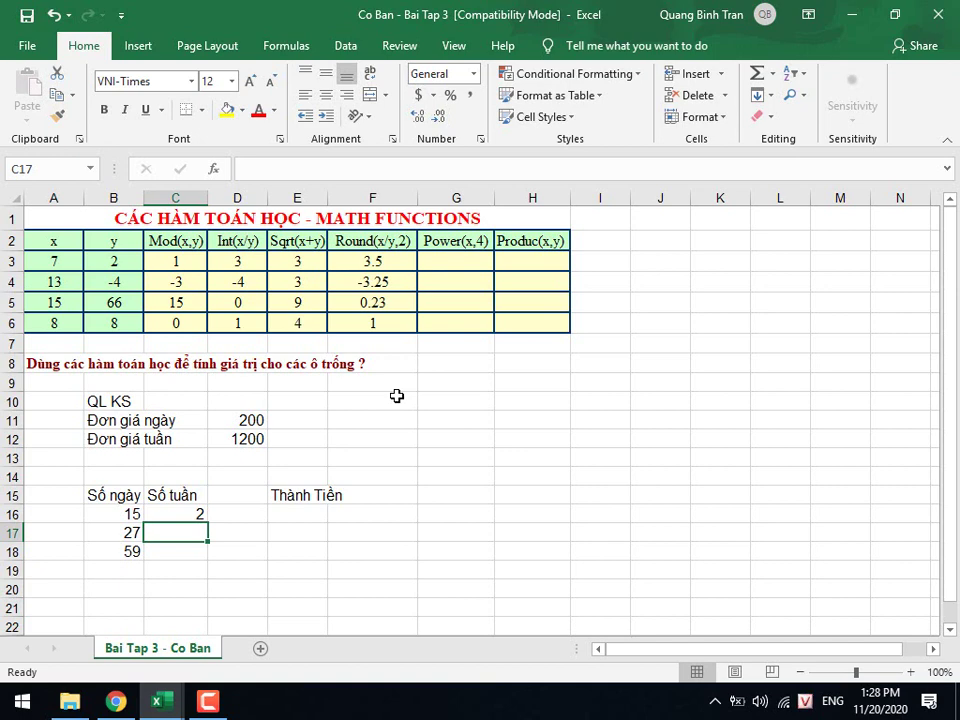
Fill the whole-weeks formula into C17 and C18, giving 3 and 8.
{"action": "key", "text": "ctrl+d"}
{"action": "key", "text": "ctrl+Down"}
{"action": "key", "text": "ctrl+Up"}
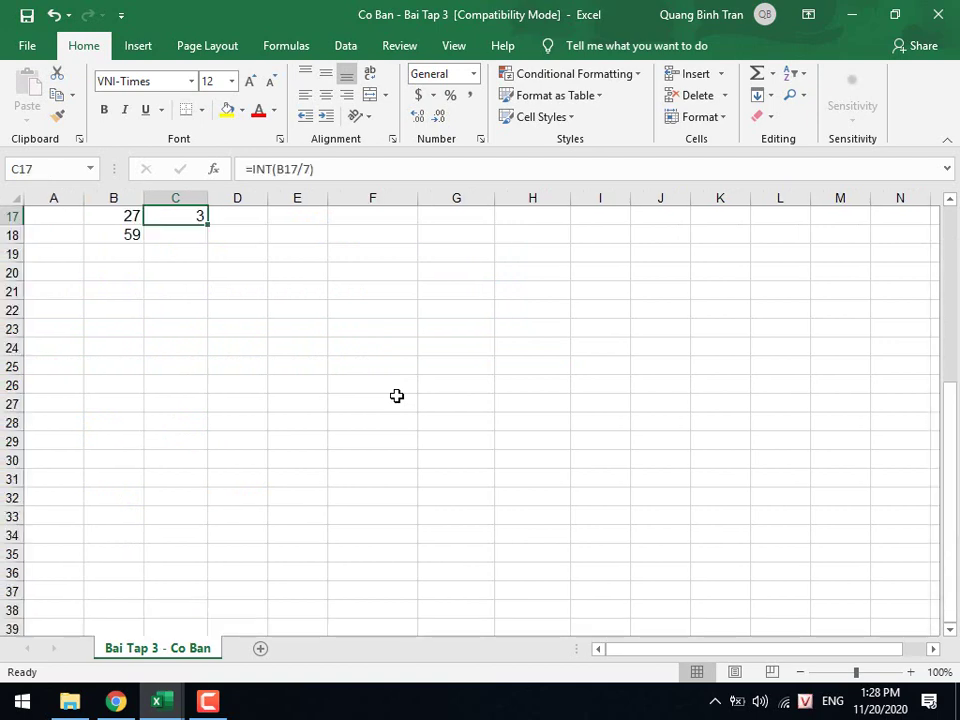
{"action": "key", "text": "Down"}
{"action": "key", "text": "ctrl+d"}
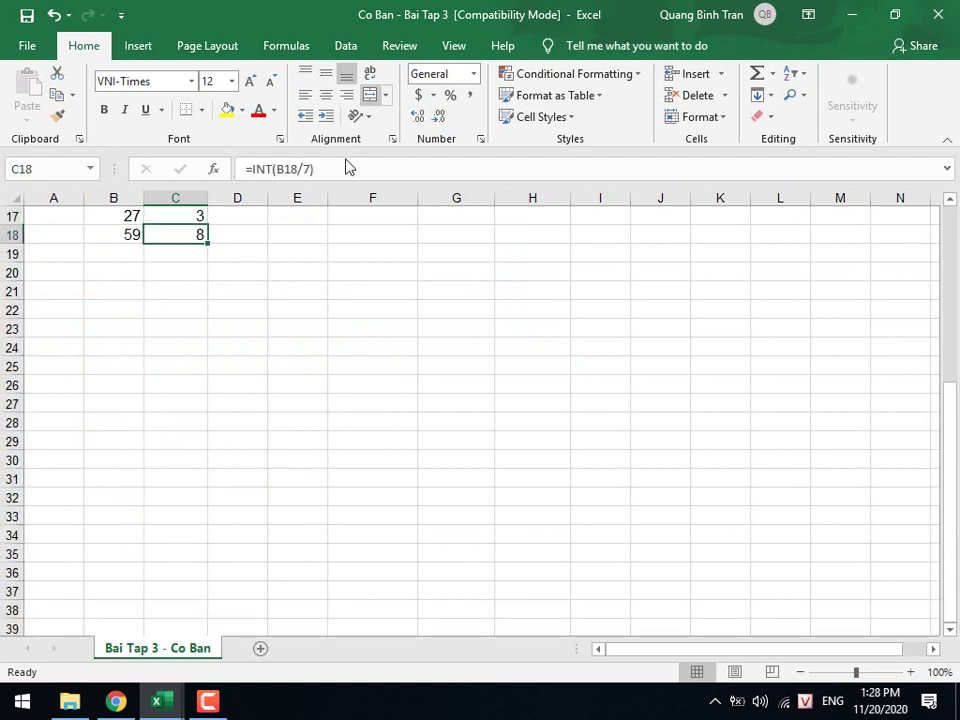
{"action": "scroll", "coordinate": [345, 223], "scroll_direction": "up", "scroll_amount": 4}
Widen column D and enter the heading Số ngày lẻ in D15.
{"action": "left_click", "coordinate": [232, 413]}
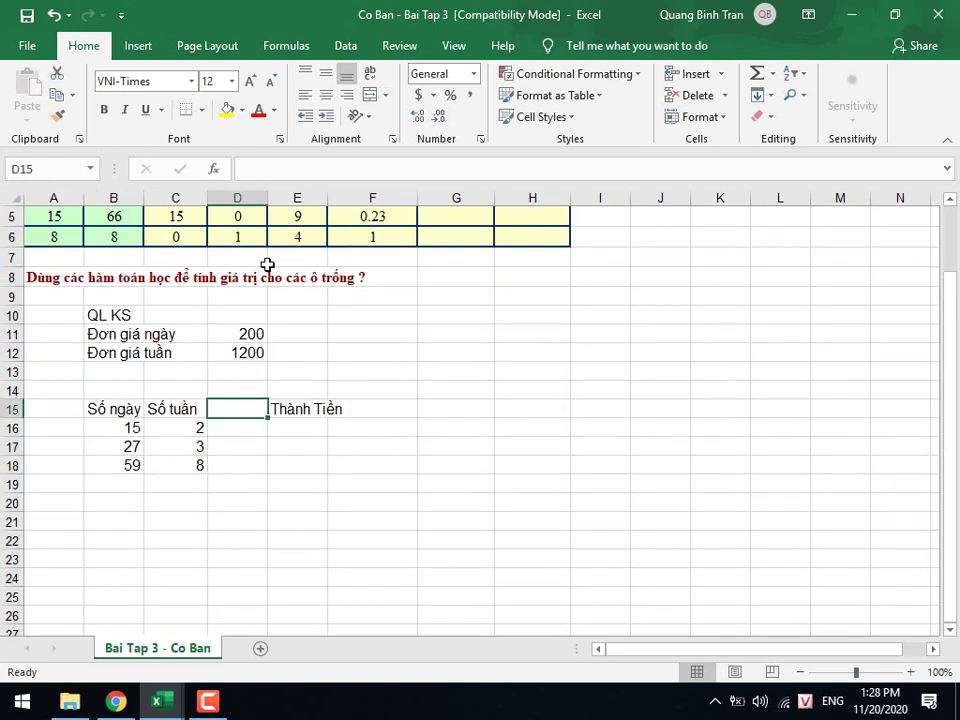
{"action": "left_click_drag", "start_coordinate": [267, 197], "coordinate": [304, 197]}
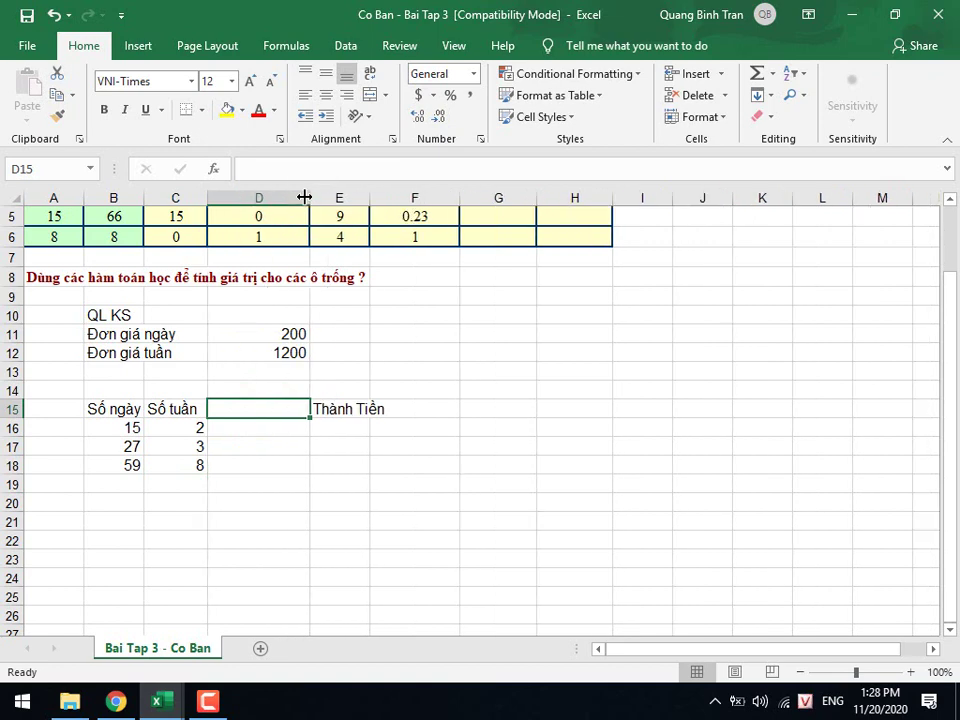
{"action": "type", "text": "Số ngày"}
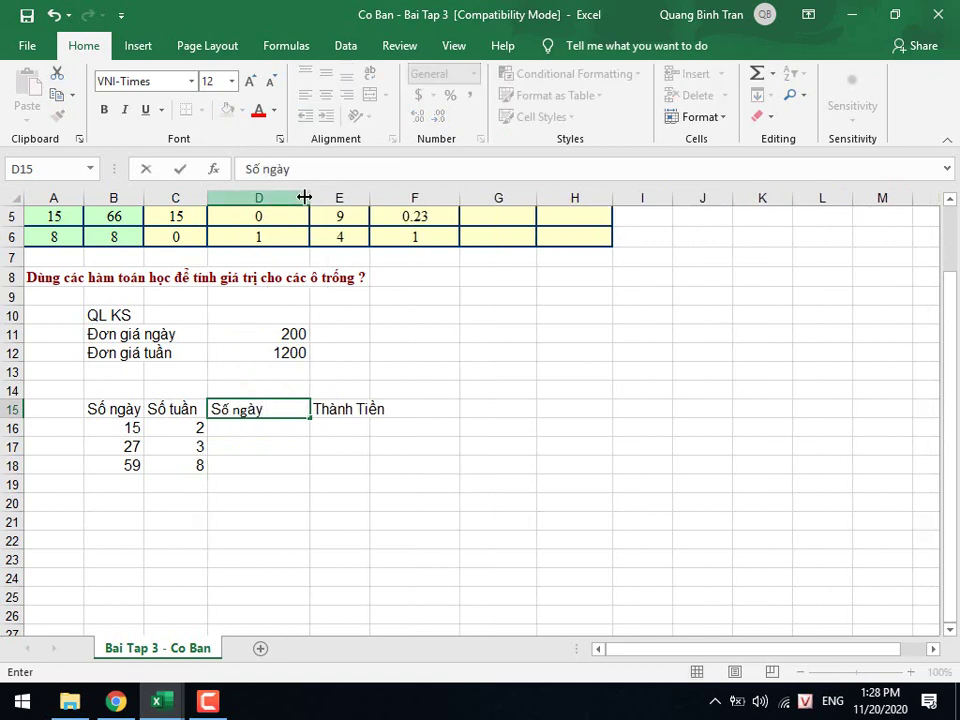
{"action": "type", "text": " lẻ"}
{"action": "key", "text": "Return"}
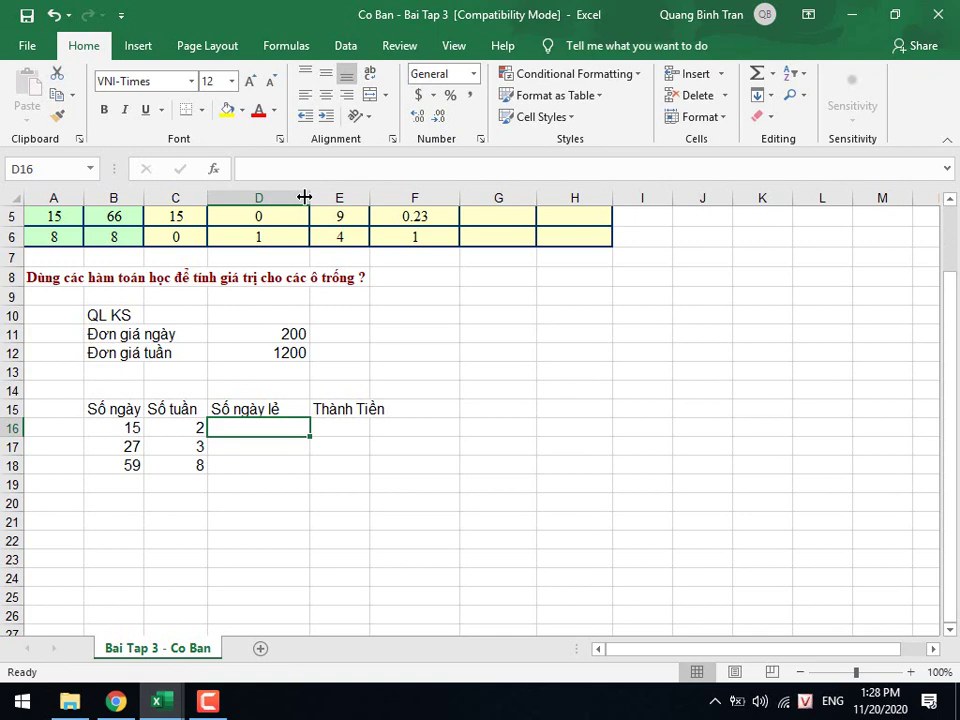
{"action": "type", "text": "="}
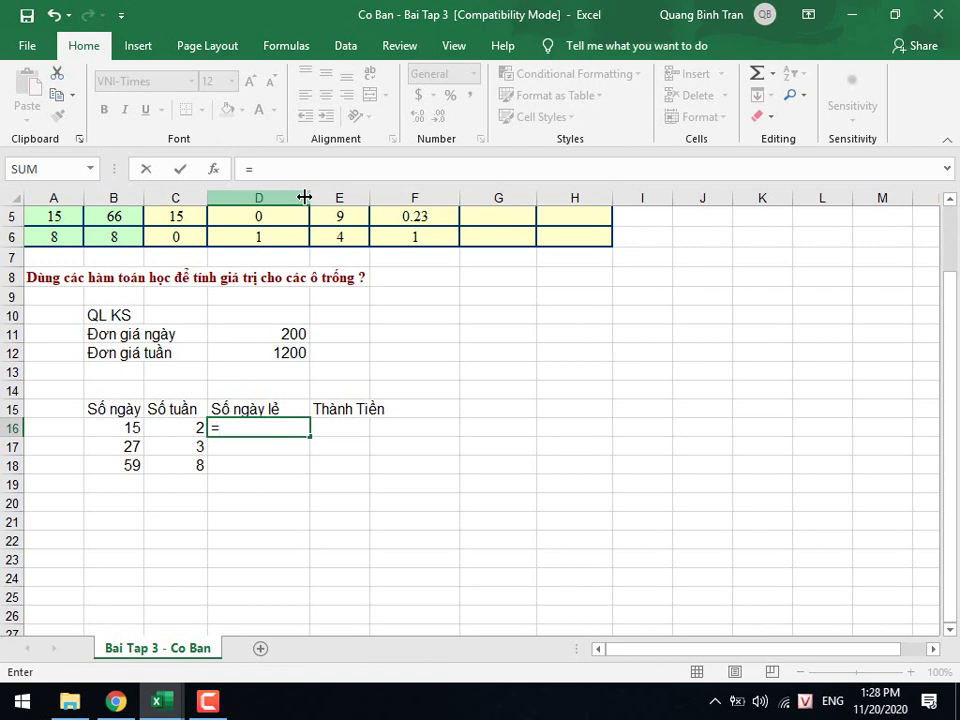
Enter =MOD(B16,7) in D16, giving 1 leftover day.
{"action": "scroll", "coordinate": [444, 235], "scroll_direction": "up", "scroll_amount": 2}
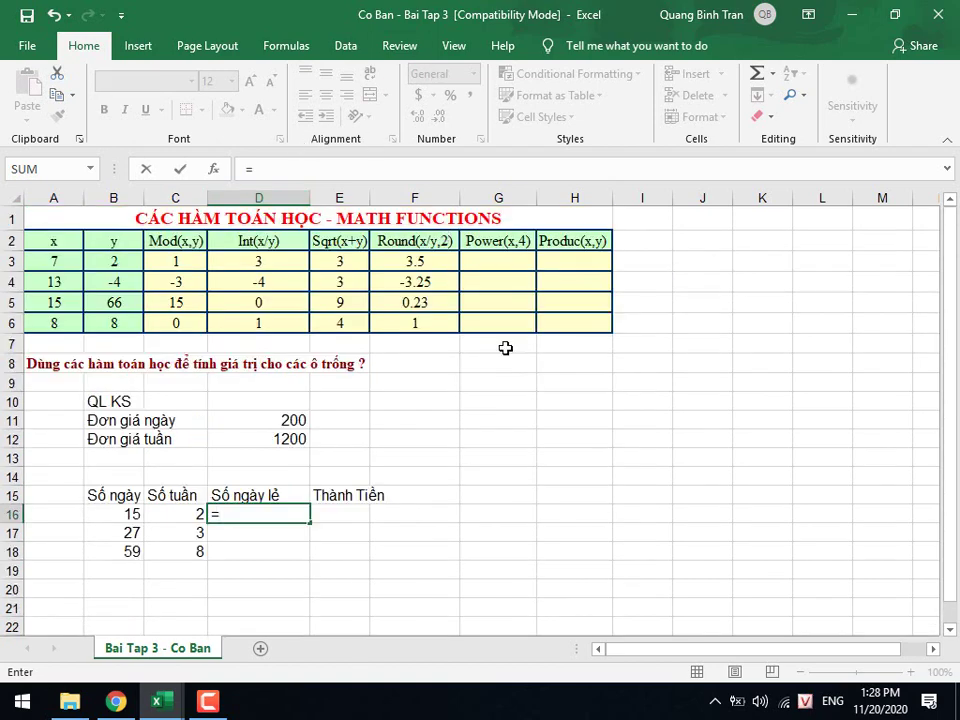
{"action": "type", "text": "m"}
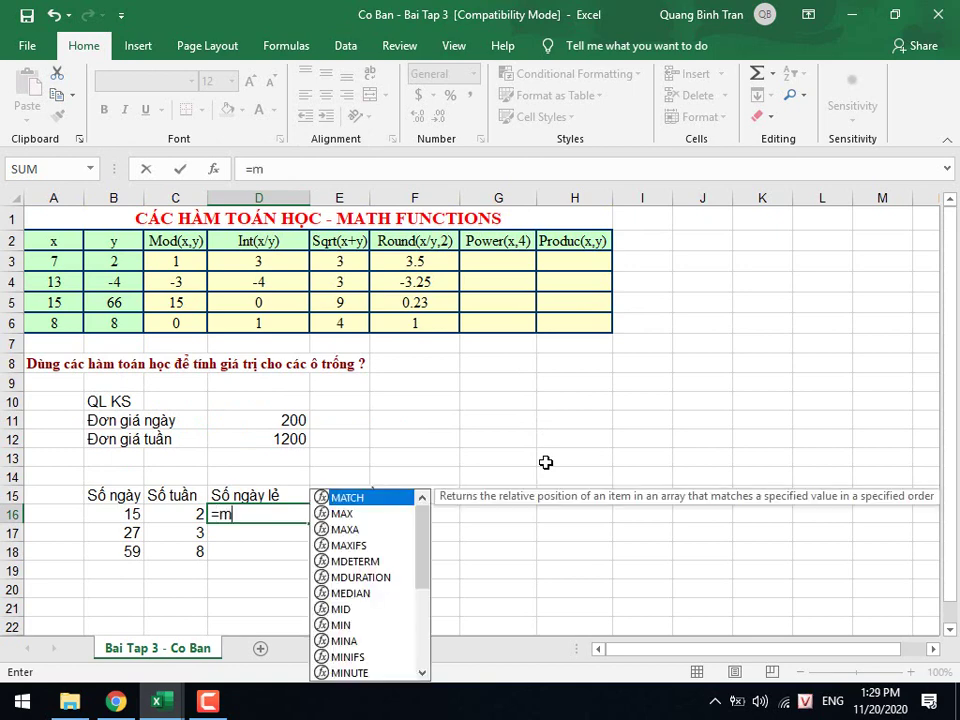
{"action": "type", "text": "od("}
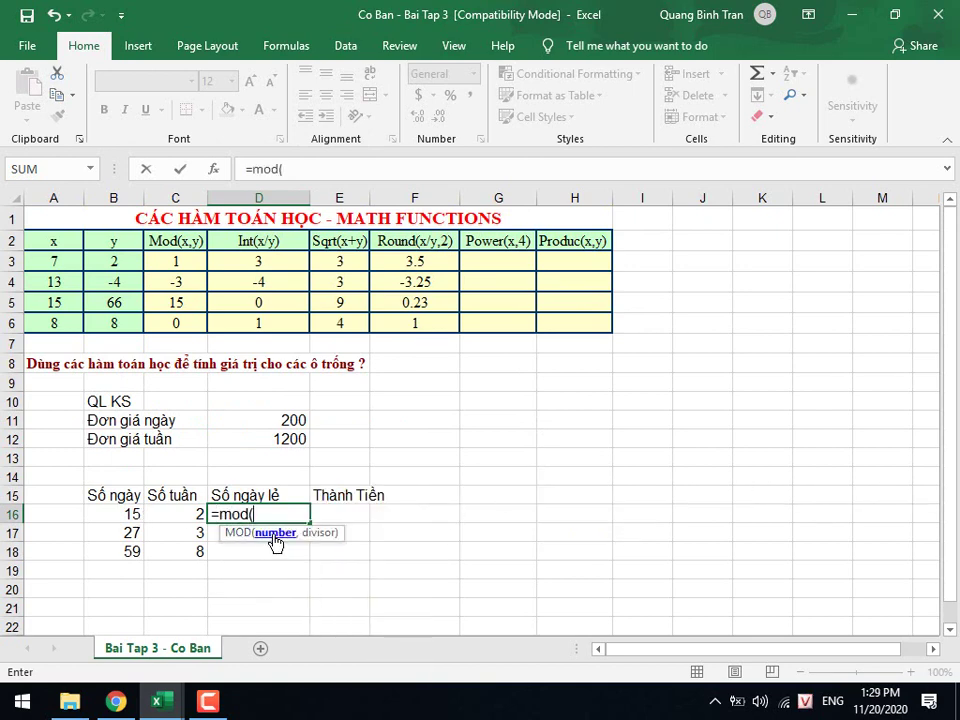
{"action": "left_click", "coordinate": [123, 510]}
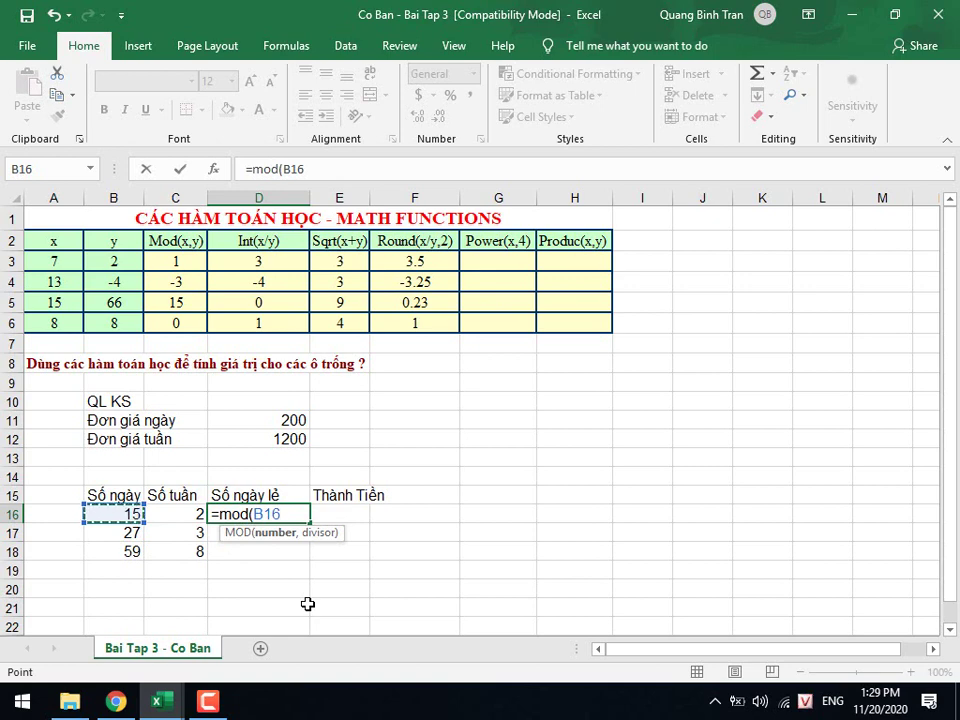
{"action": "type", "text": ","}
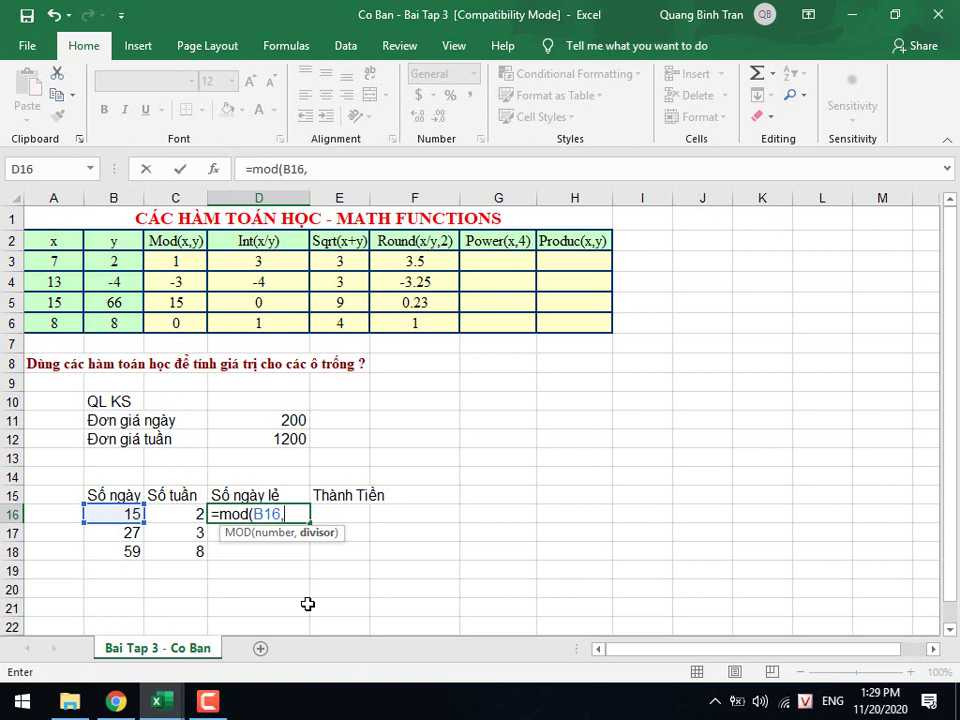
{"action": "type", "text": "7"}
{"action": "type", "text": ")"}
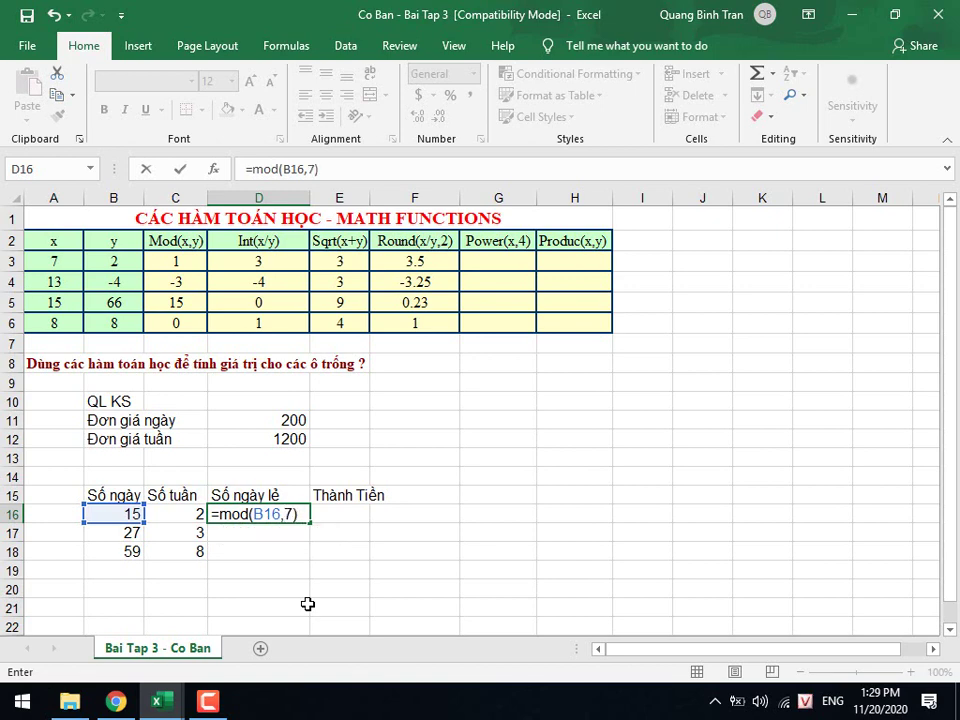
{"action": "key", "text": "Return"}
Copy the MOD formula into D17 and D18, giving 6 and 3.
{"action": "key", "text": "ctrl+d"}
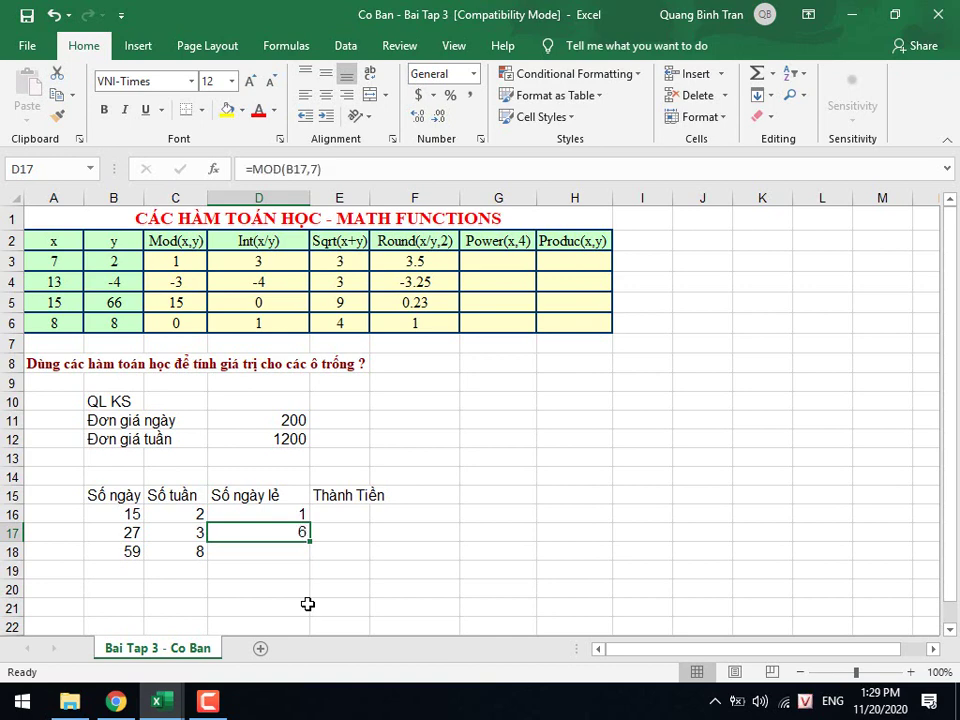
{"action": "key", "text": "Down"}
{"action": "key", "text": "ctrl+d"}
{"action": "key", "text": "Up"}
{"action": "key", "text": "Up"}
{"action": "key", "text": "Right"}
{"action": "type", "text": "="}
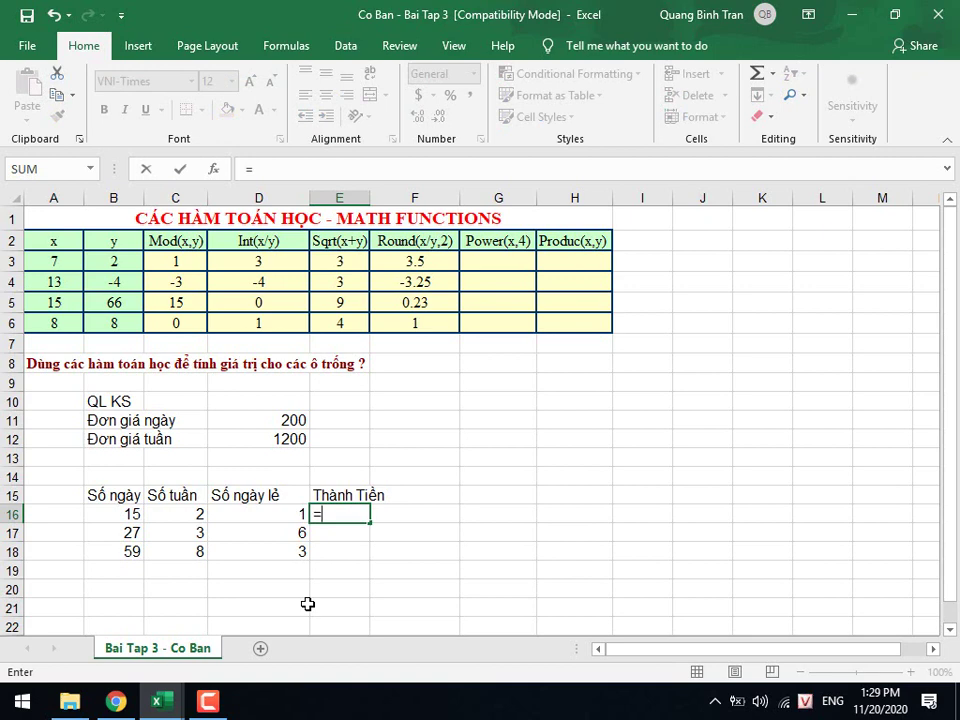
Build =C16*D12+D16*D11 in E16, giving a Thành Tiền of 2600.
{"action": "left_click", "coordinate": [165, 517]}
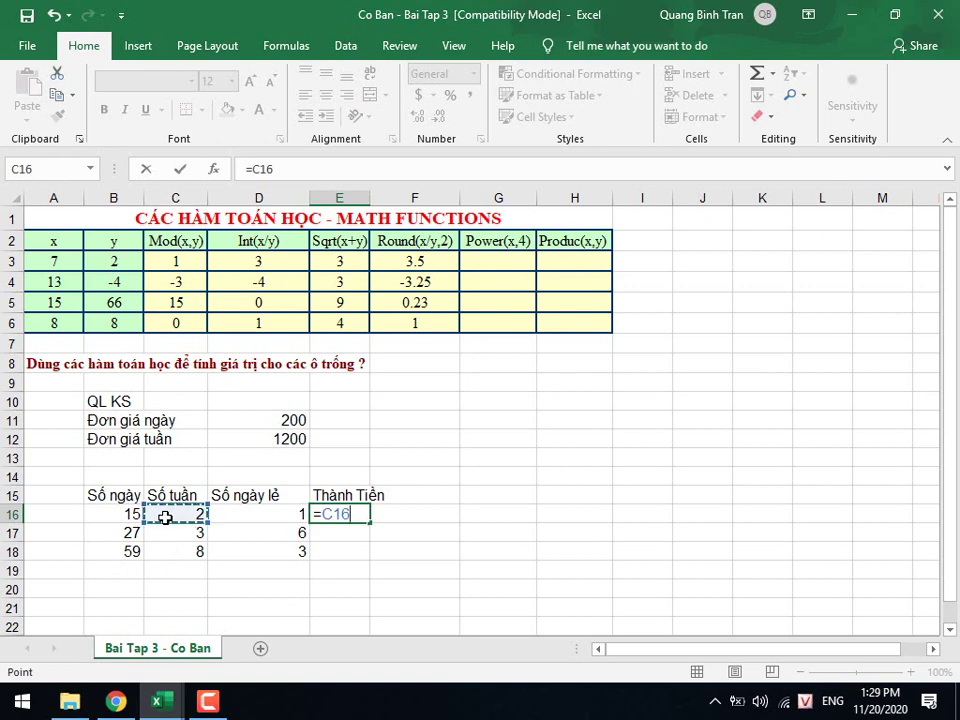
{"action": "type", "text": "*"}
{"action": "left_click", "coordinate": [246, 439]}
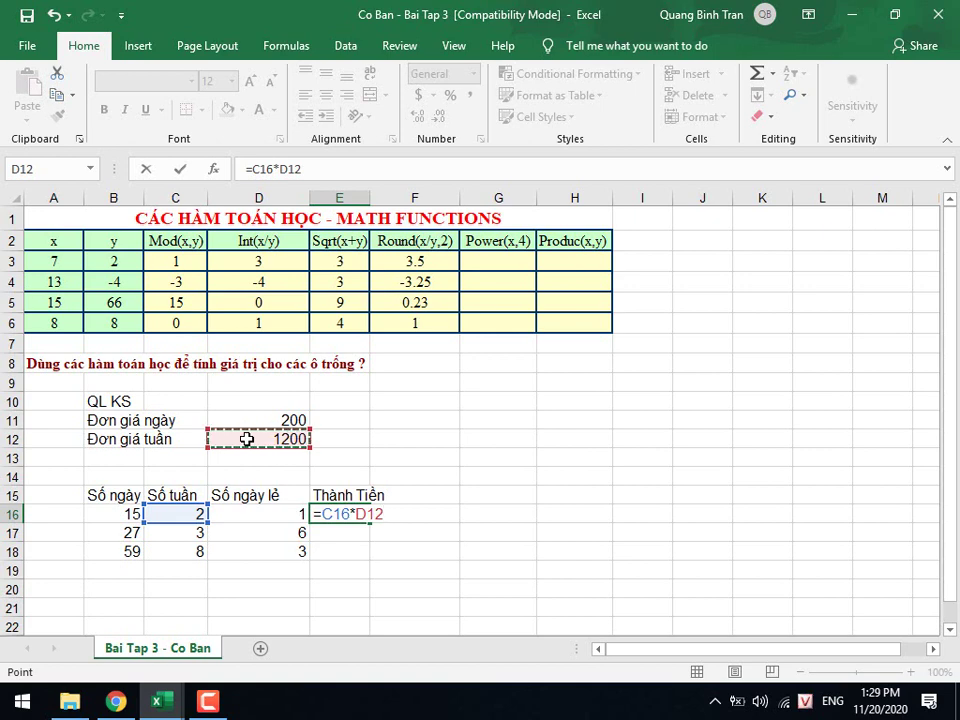
{"action": "type", "text": "+"}
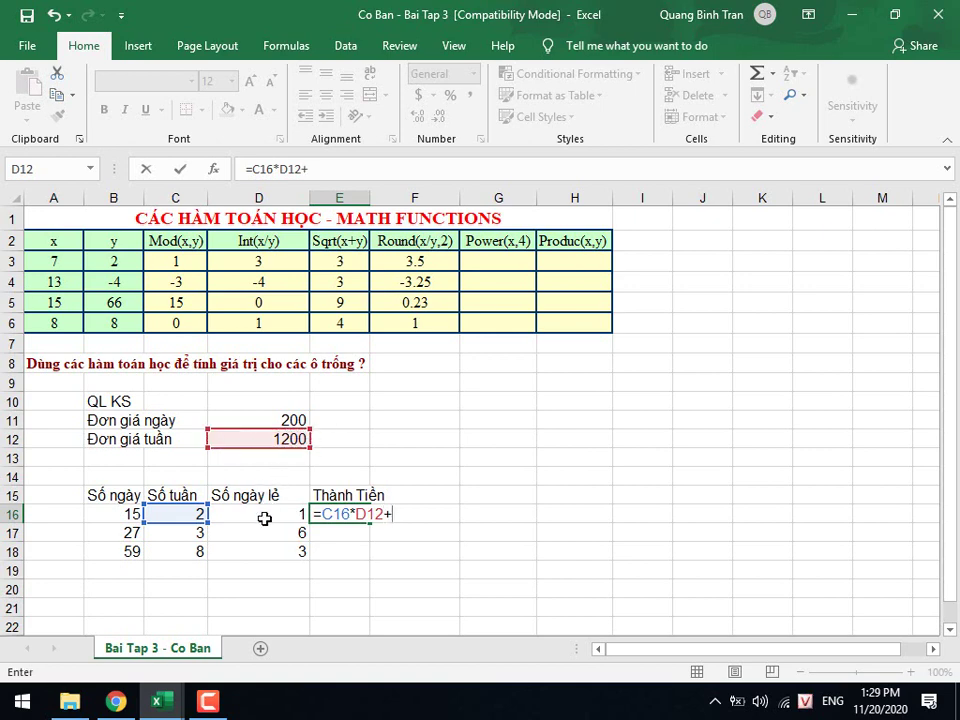
{"action": "left_click", "coordinate": [264, 518]}
{"action": "type", "text": "*"}
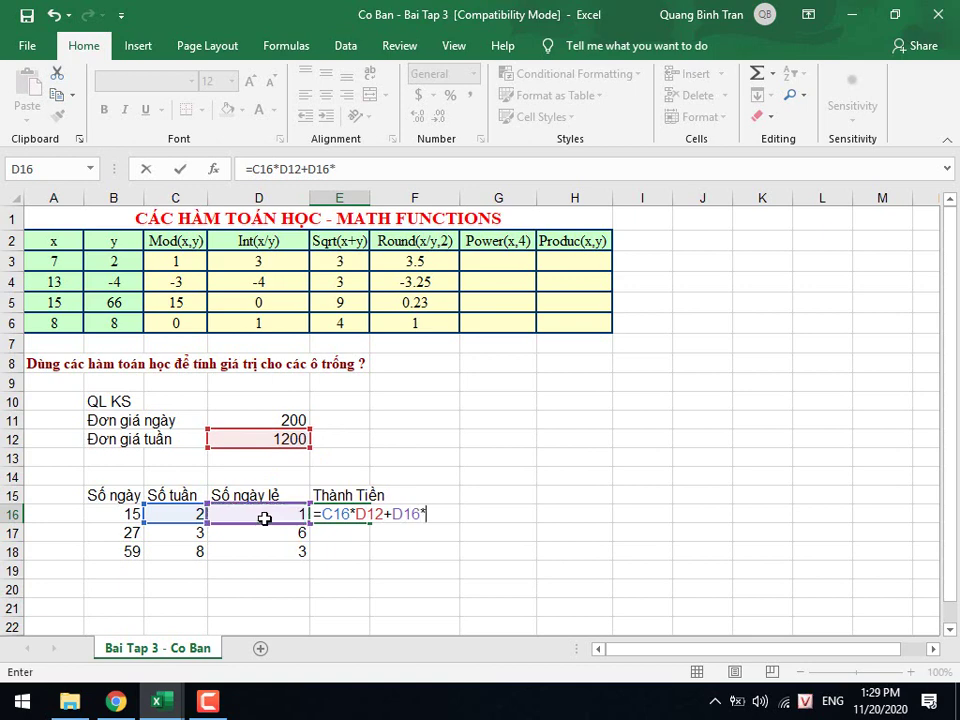
{"action": "left_click", "coordinate": [239, 417]}
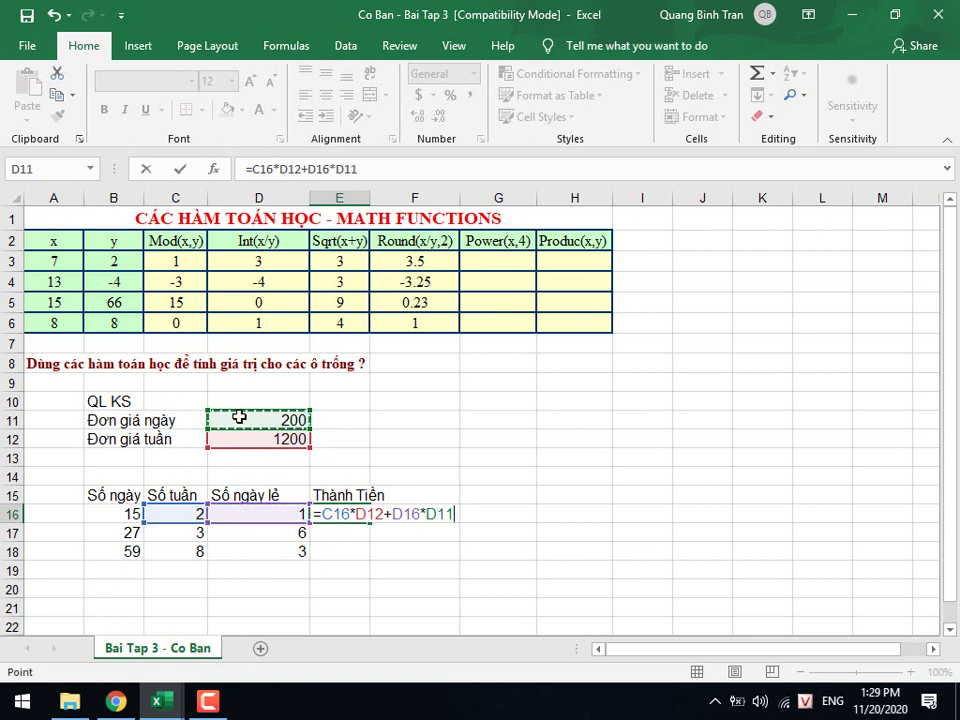
{"action": "key", "text": "Return"}
Number the three stay rows 1, 2 and 3 in A16:A18.
{"action": "left_click", "coordinate": [76, 510]}
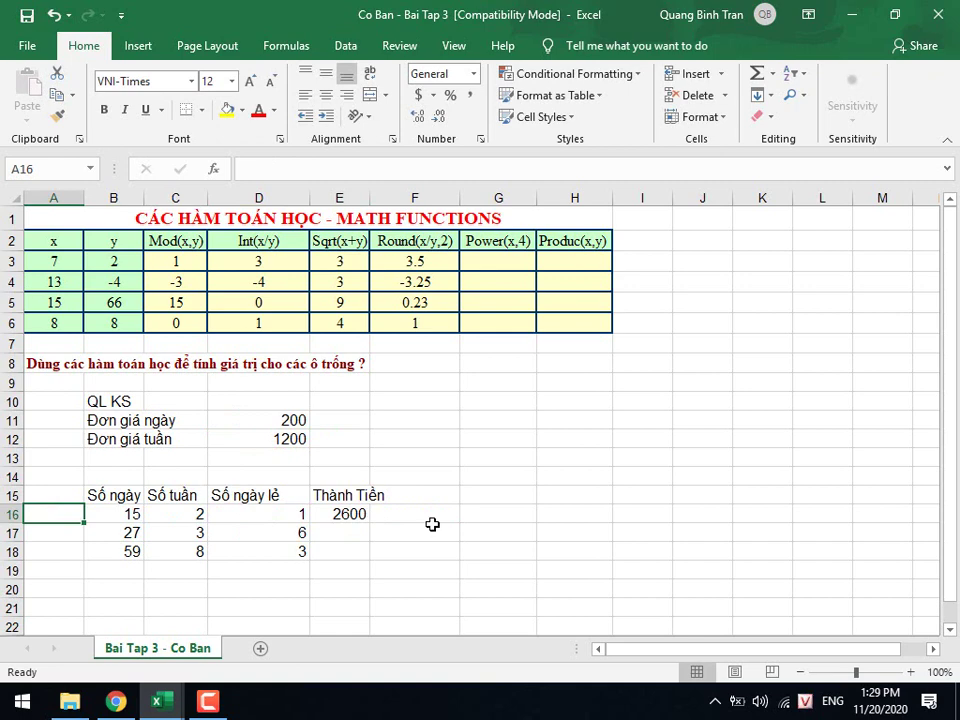
{"action": "type", "text": "1"}
{"action": "key", "text": "Return"}
{"action": "type", "text": "2"}
{"action": "key", "text": "Return"}
{"action": "type", "text": "3"}
{"action": "key", "text": "Up"}
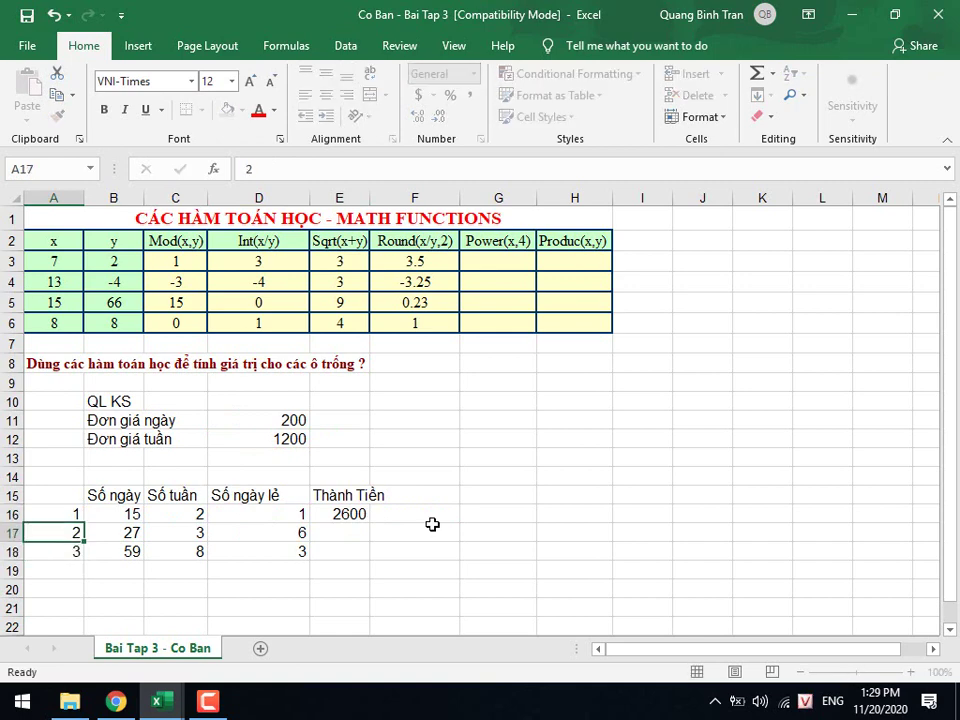
{"action": "key", "text": "Right"}
{"action": "key", "text": "Right"}
{"action": "key", "text": "Right"}
{"action": "key", "text": "Right"}
{"action": "key", "text": "Up"}
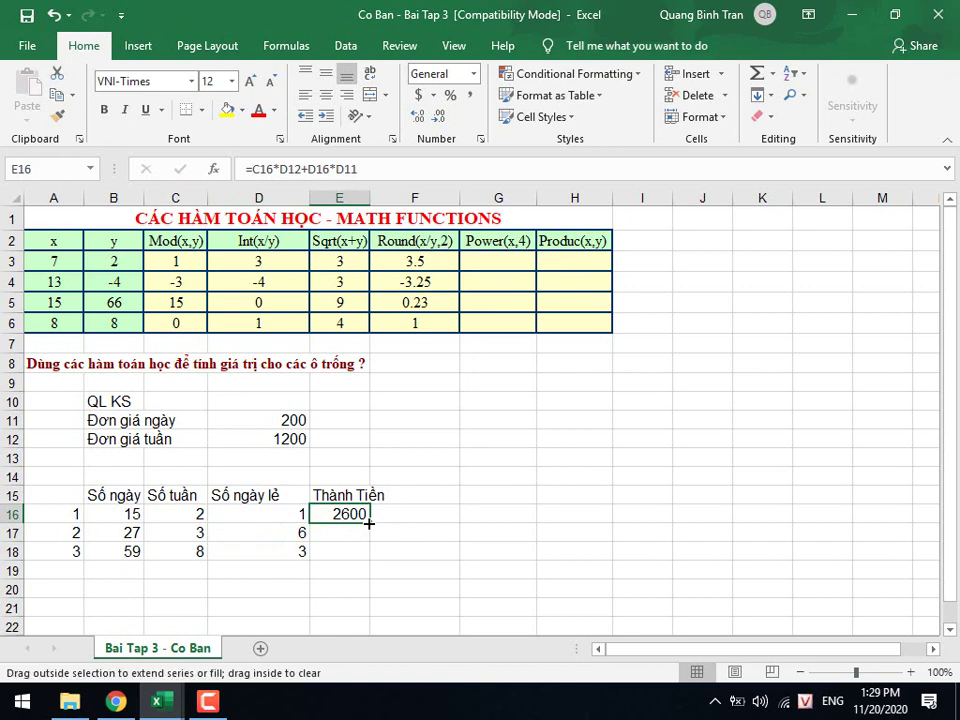
Fill the cost formula down the Thành Tiền column and compare the row 16 and 17 formulas.
{"action": "left_click_drag", "start_coordinate": [368, 522], "coordinate": [372, 558]}
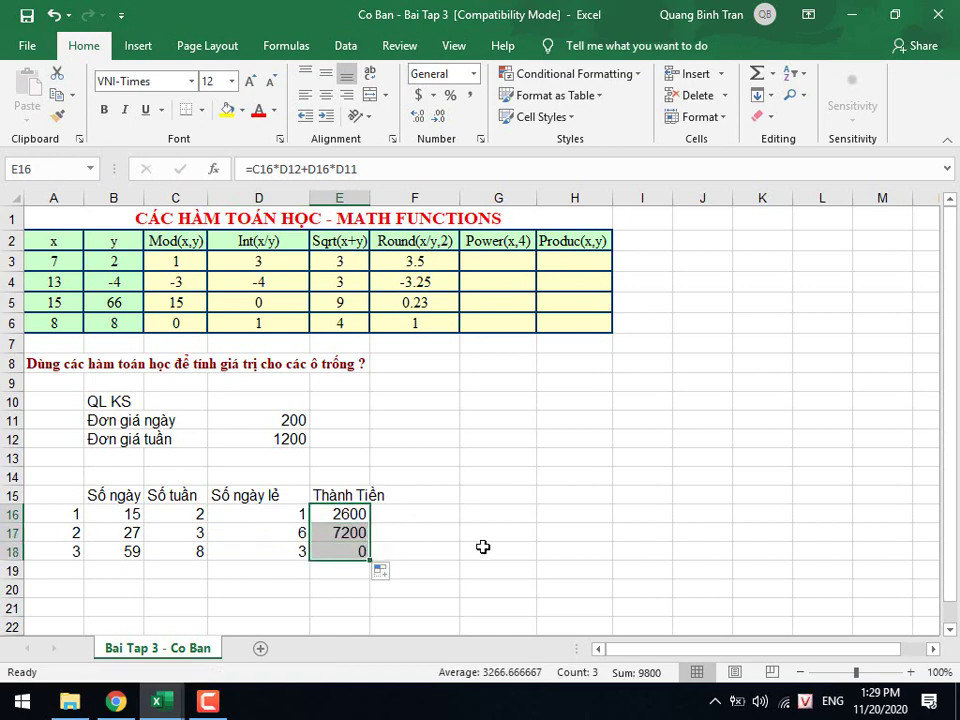
{"action": "left_click", "coordinate": [336, 551]}
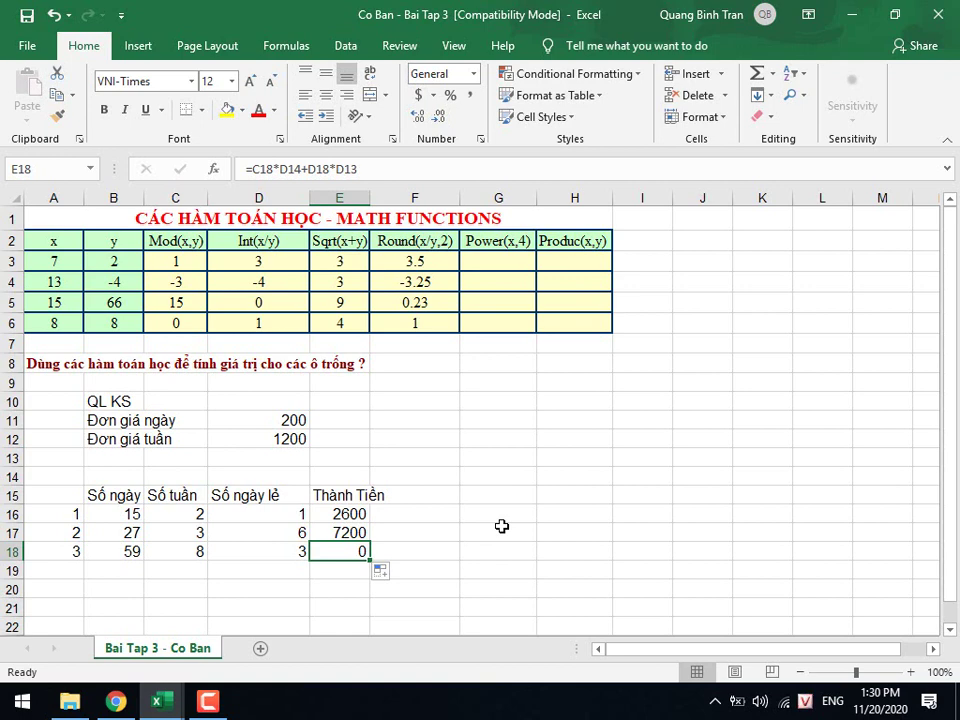
{"action": "key", "text": "Up"}
{"action": "key", "text": "Up"}
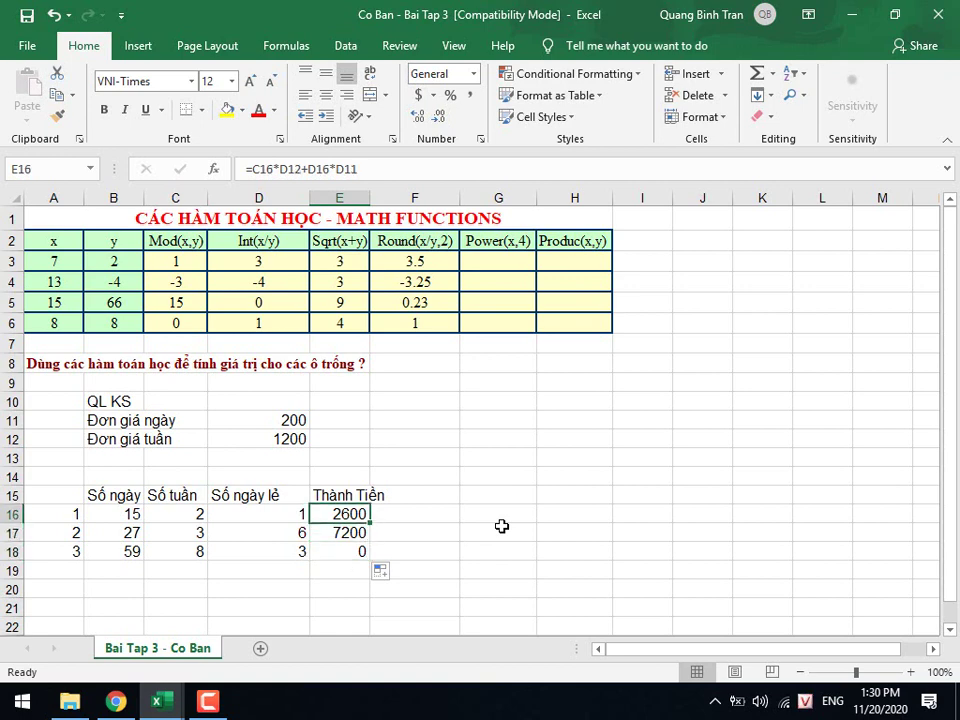
{"action": "key", "text": "Down"}
{"action": "key", "text": "Up"}
{"action": "key", "text": "Down"}
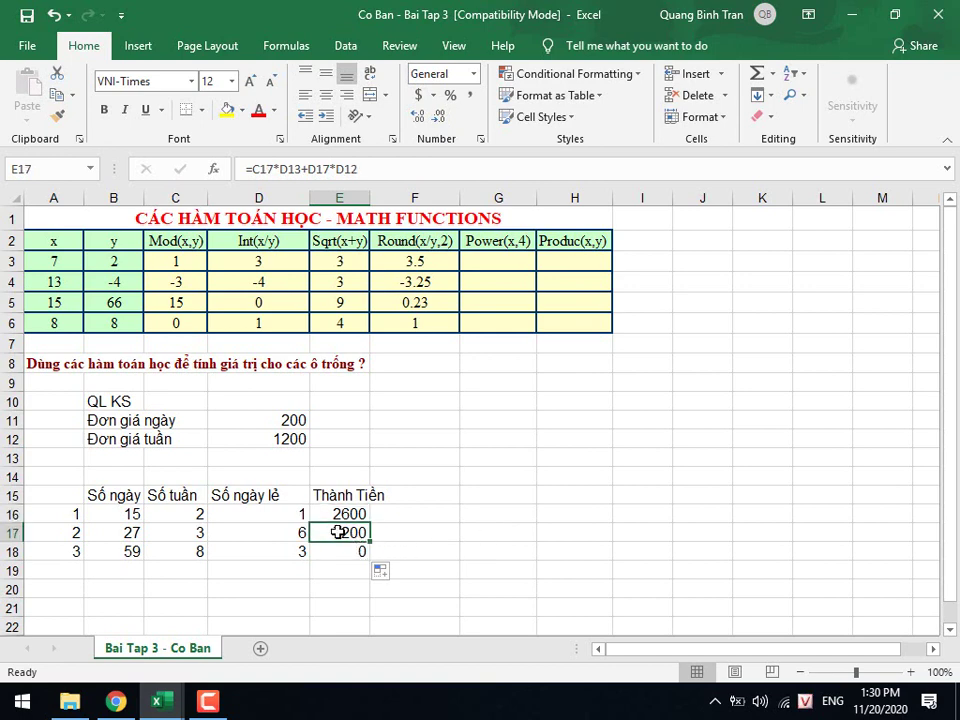
{"action": "left_click", "coordinate": [166, 537]}
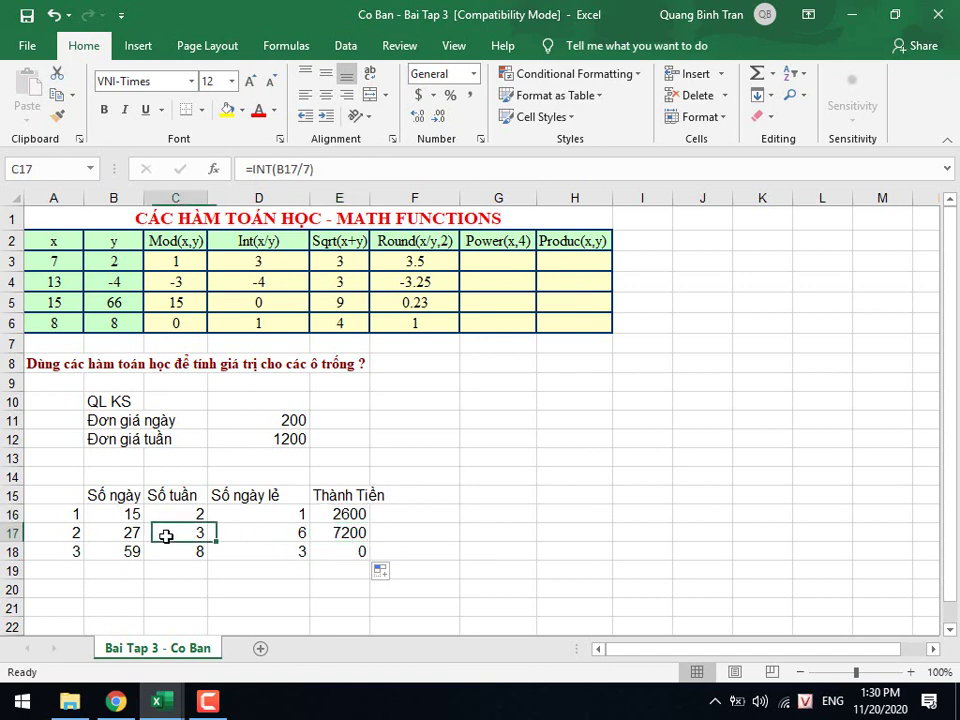
{"action": "left_click", "coordinate": [347, 535]}
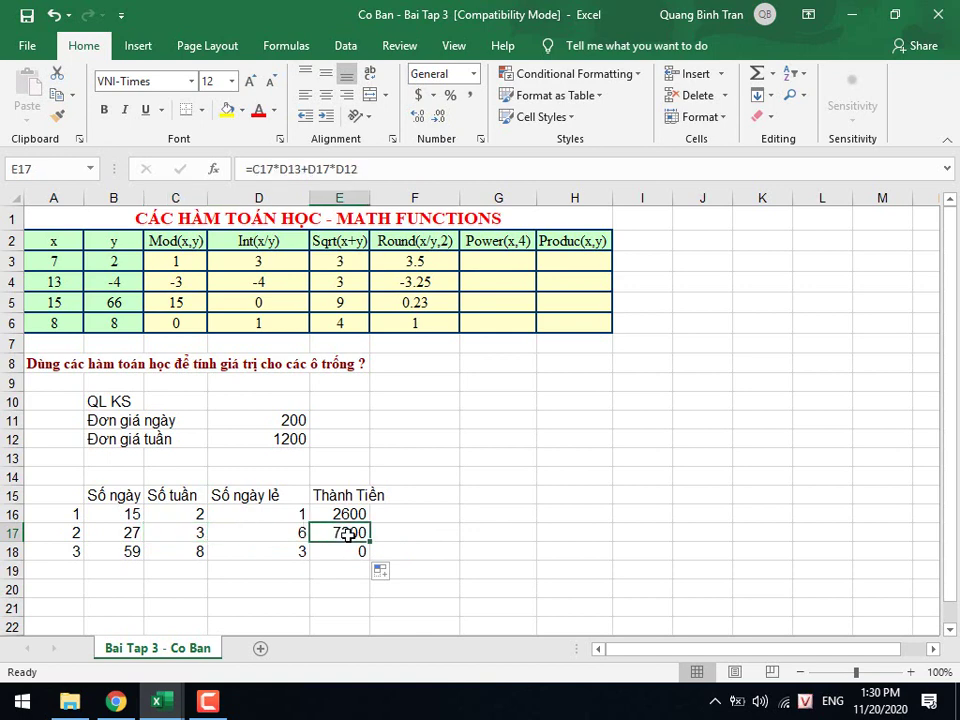
Commit the E17 formula =C17*D13+D17*D12 so the cell shows 7200.
{"action": "double_click", "coordinate": [346, 534]}
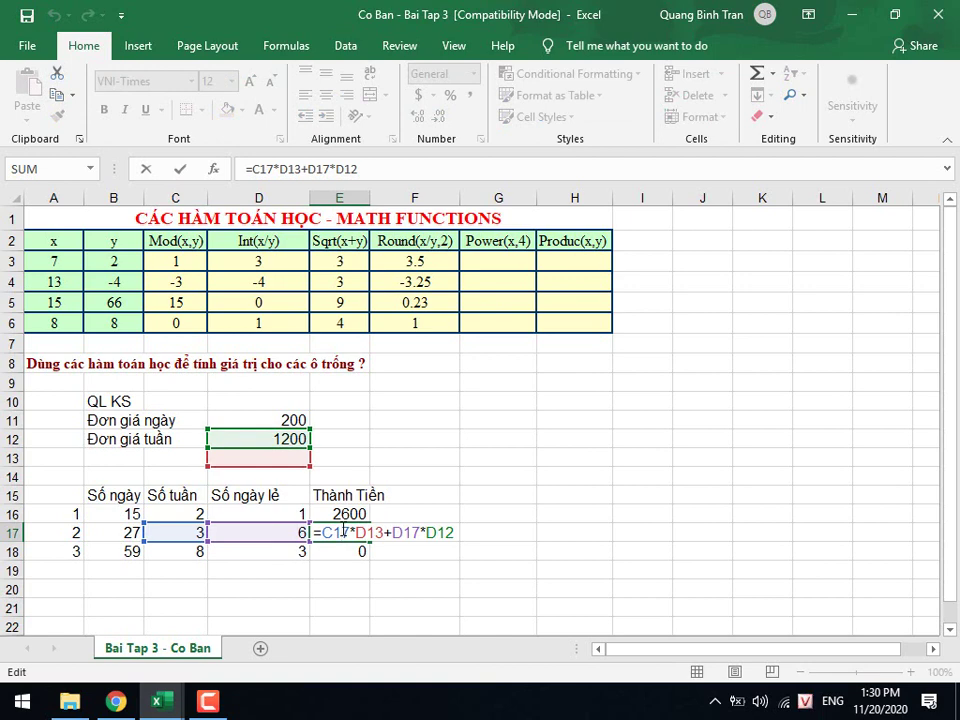
{"action": "double_click", "coordinate": [372, 533]}
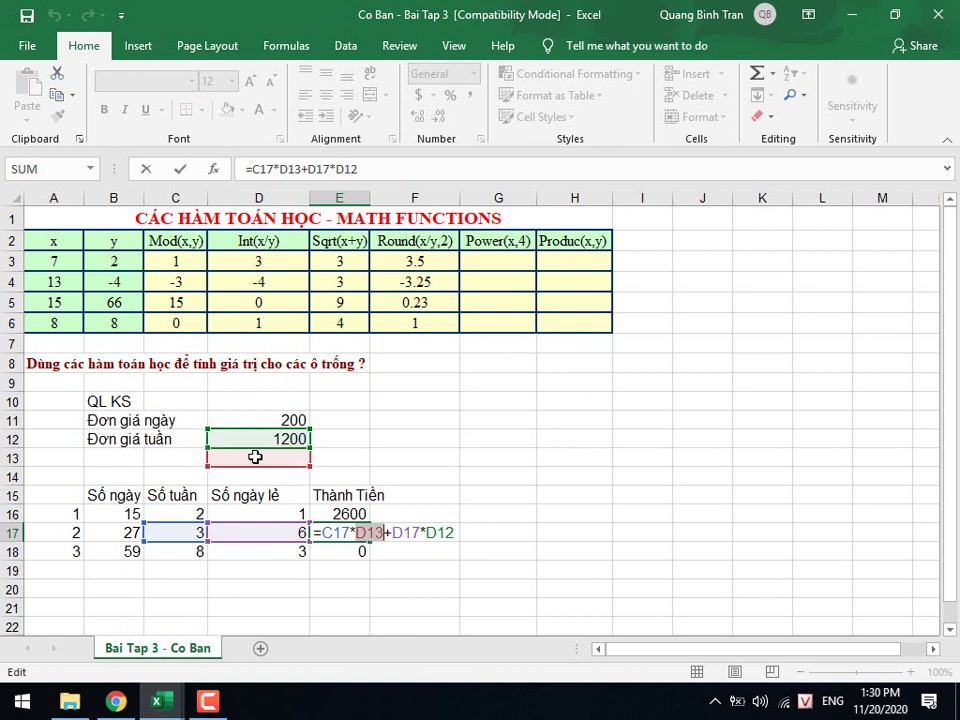
{"action": "left_click", "coordinate": [400, 533]}
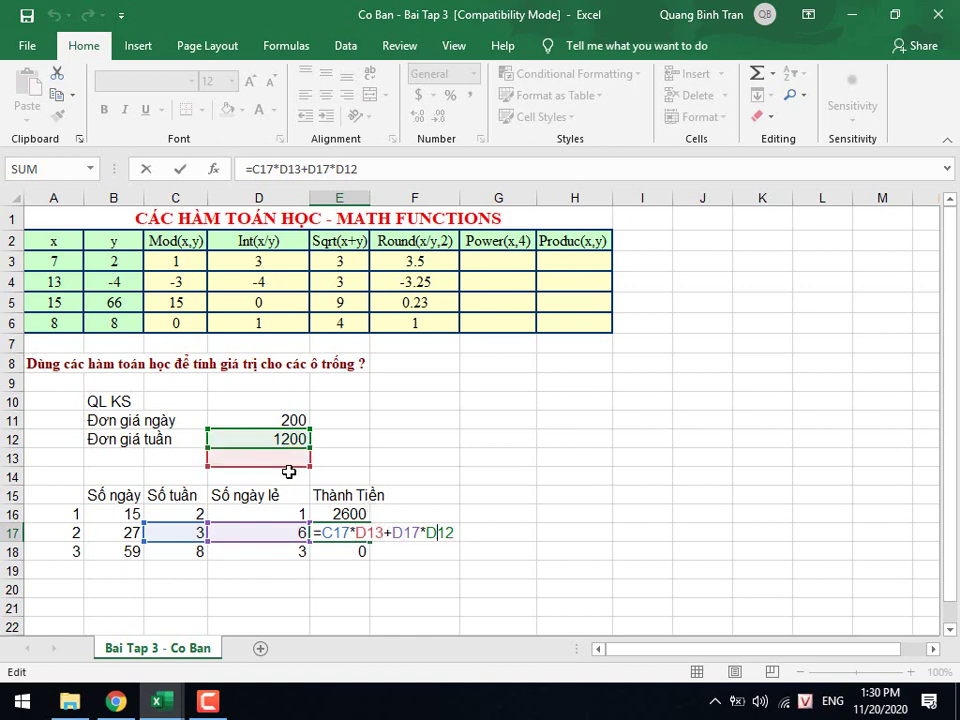
{"action": "key", "text": "ctrl+Return"}
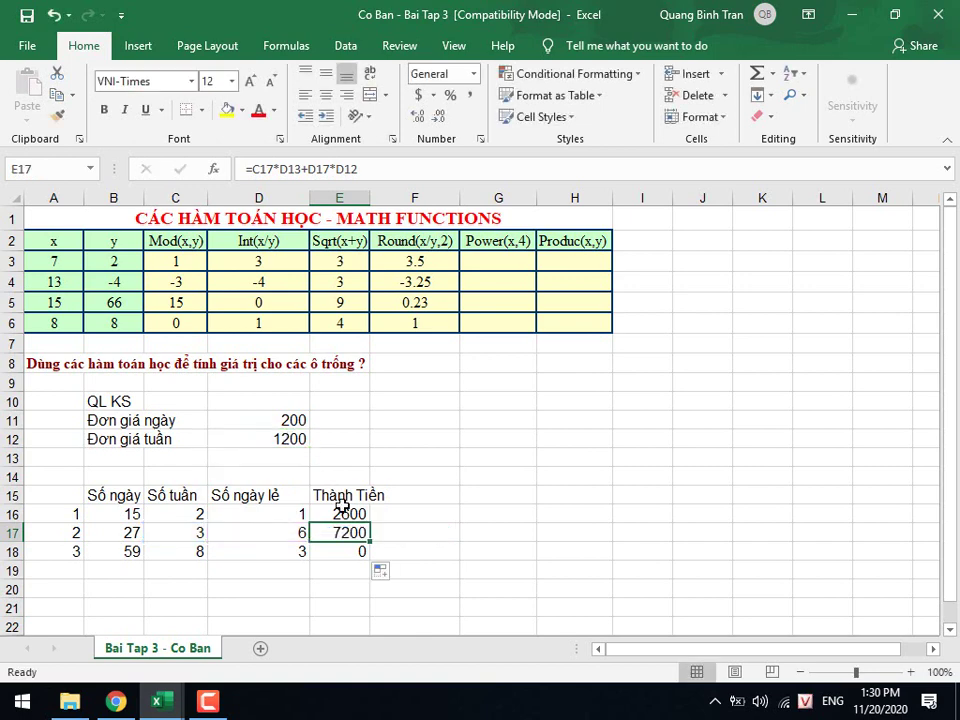
{"action": "left_click", "coordinate": [350, 514]}
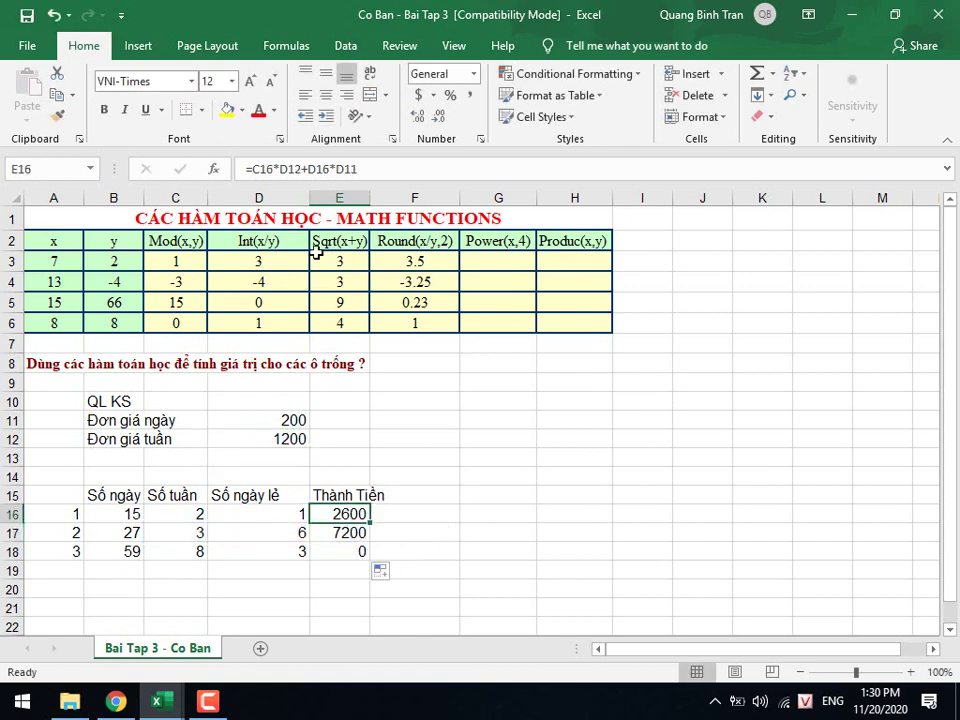
Lock D12 and D11 as absolute in E16 and fill down to E18 (2600, 4800, 10200).
{"action": "left_click", "coordinate": [291, 168]}
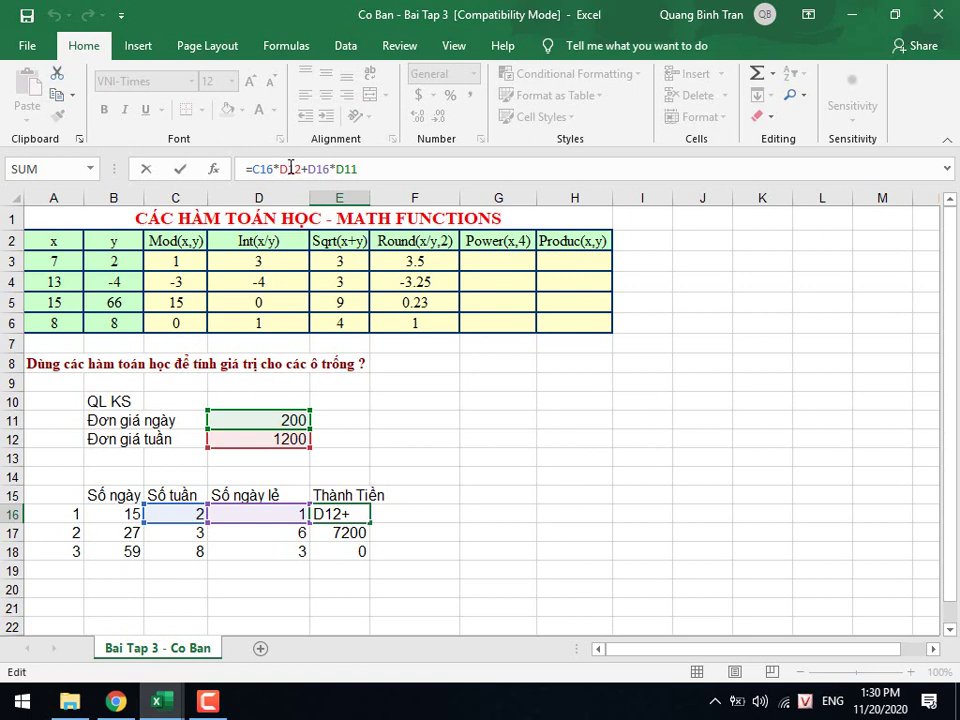
{"action": "double_click", "coordinate": [291, 168]}
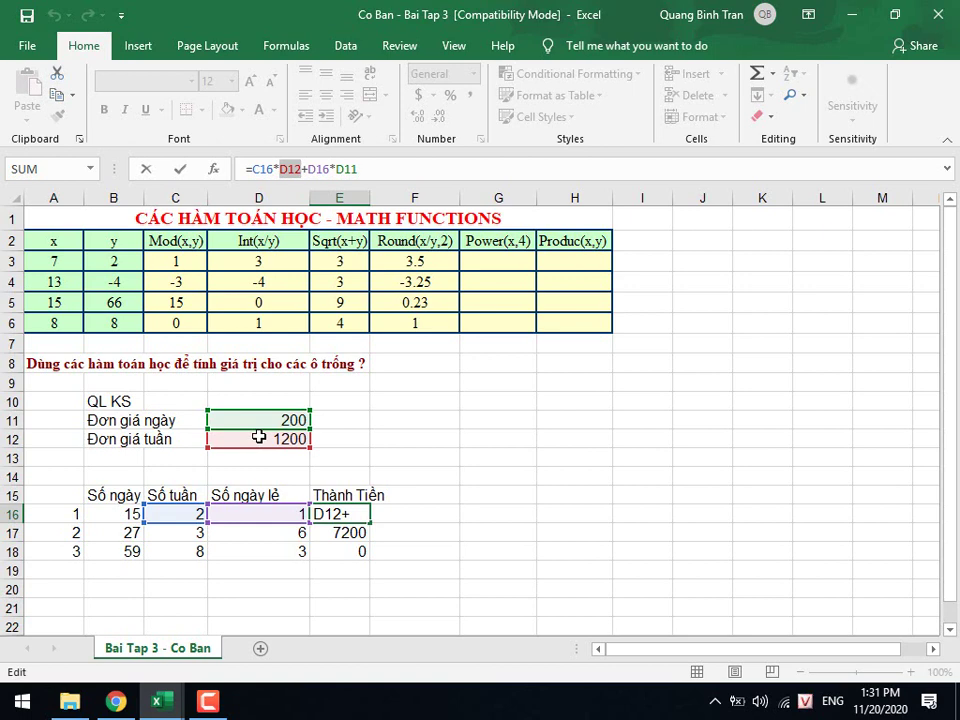
{"action": "key", "text": "F4"}
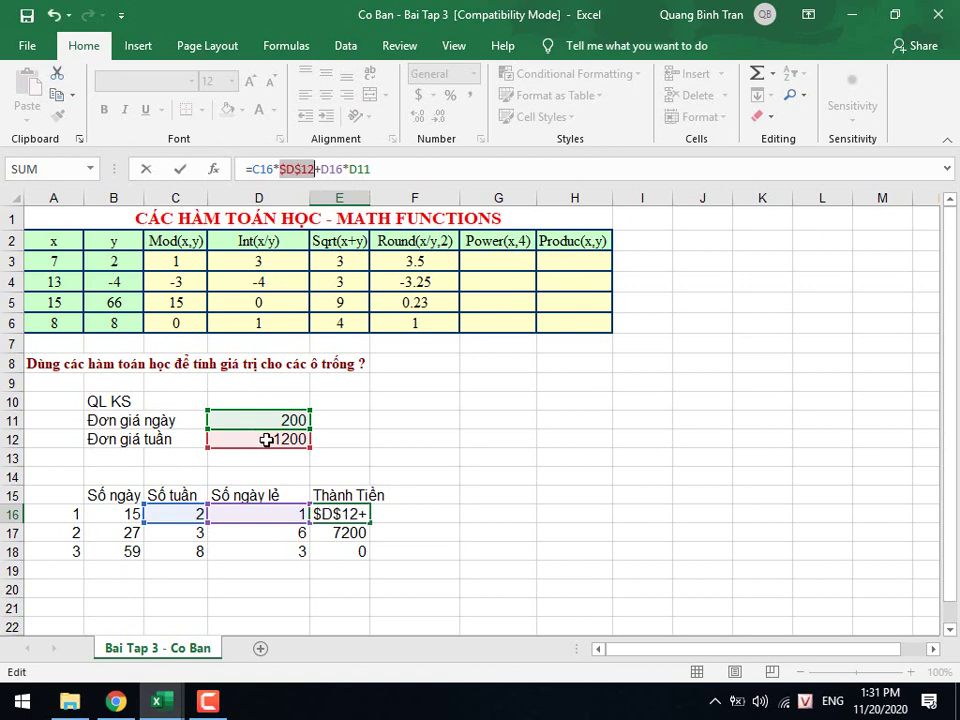
{"action": "key", "text": "F4"}
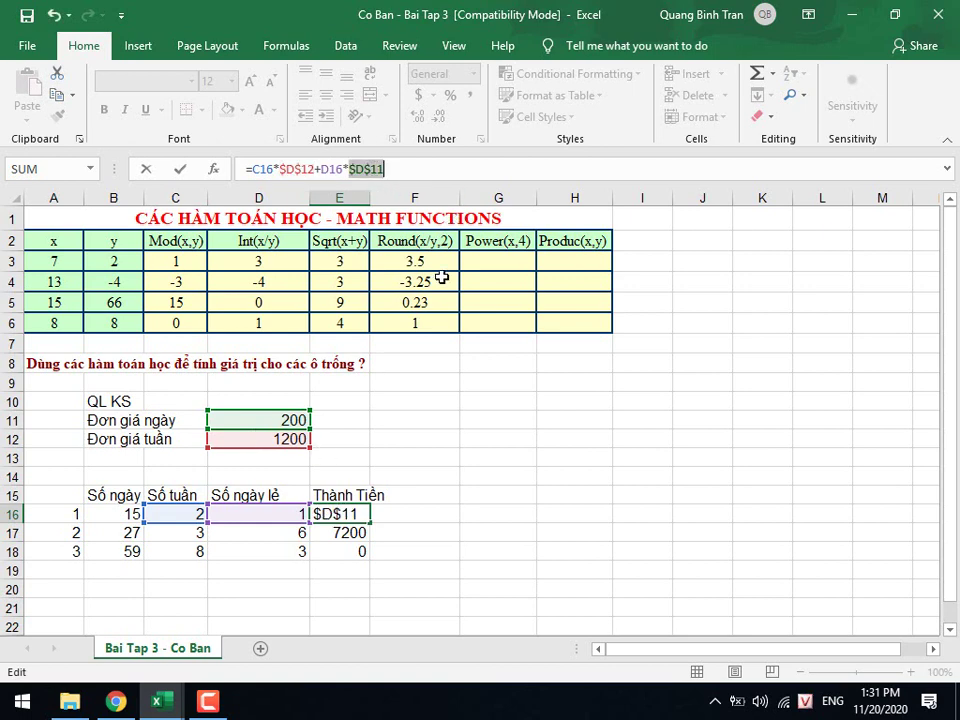
{"action": "key", "text": "Return"}
{"action": "left_click", "coordinate": [366, 513]}
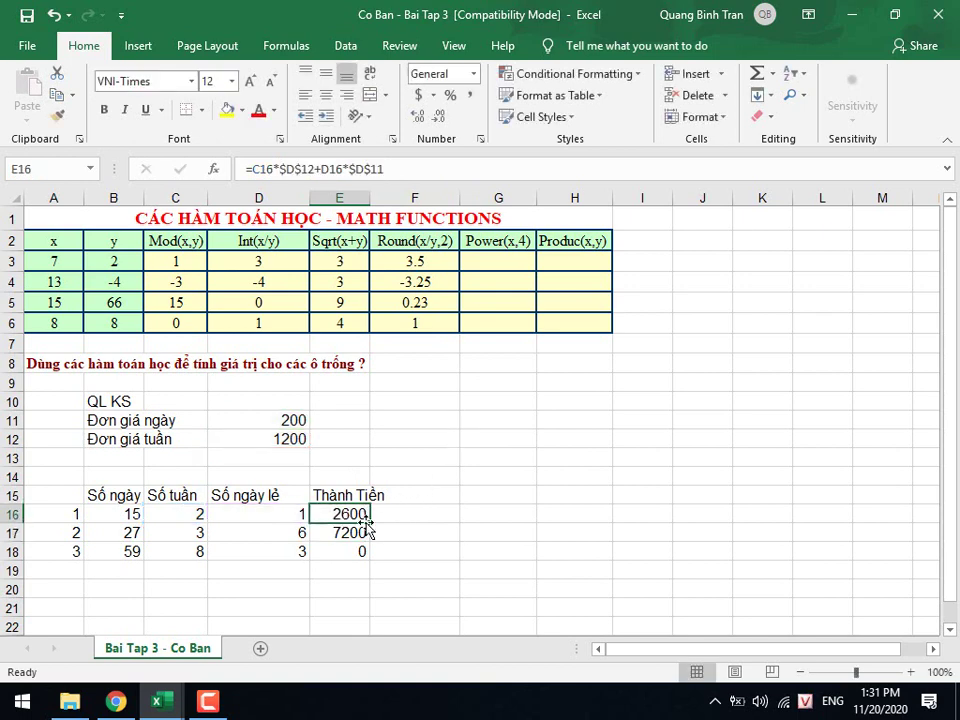
{"action": "left_click_drag", "start_coordinate": [369, 523], "coordinate": [375, 560]}
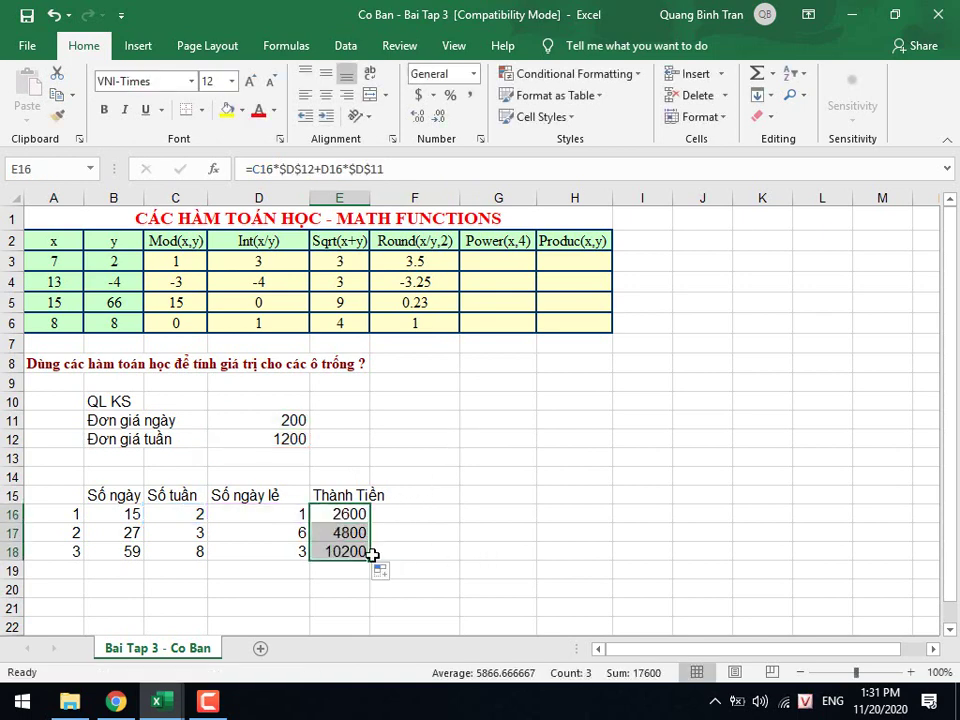
{"action": "left_click", "coordinate": [366, 551]}
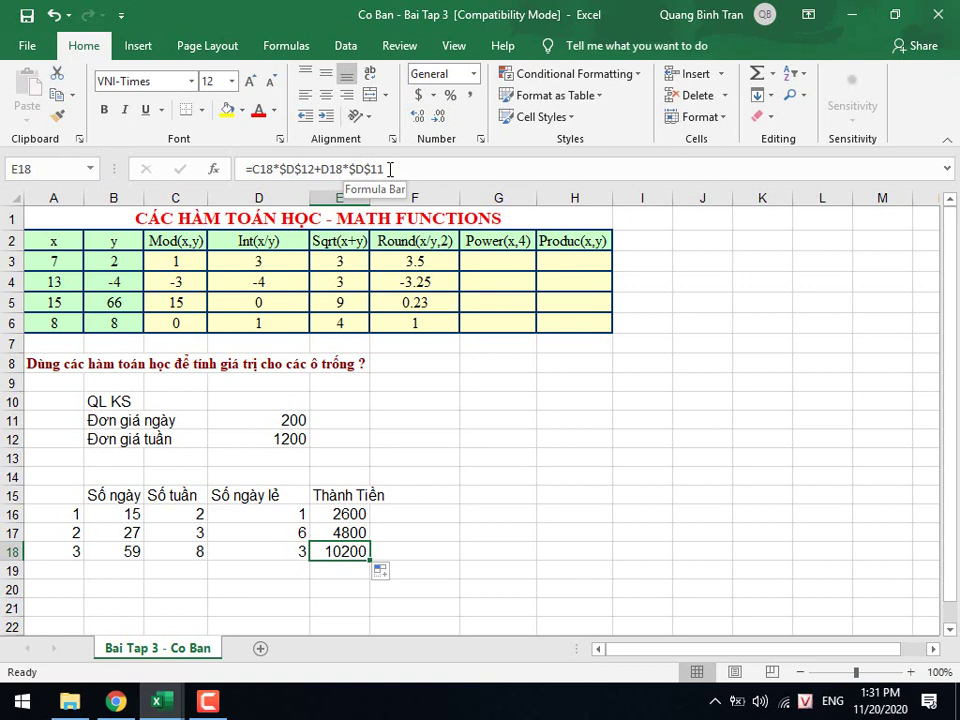
Clear the Số tuần and Số ngày lẻ values, then undo to restore them.
{"action": "left_click", "coordinate": [420, 551]}
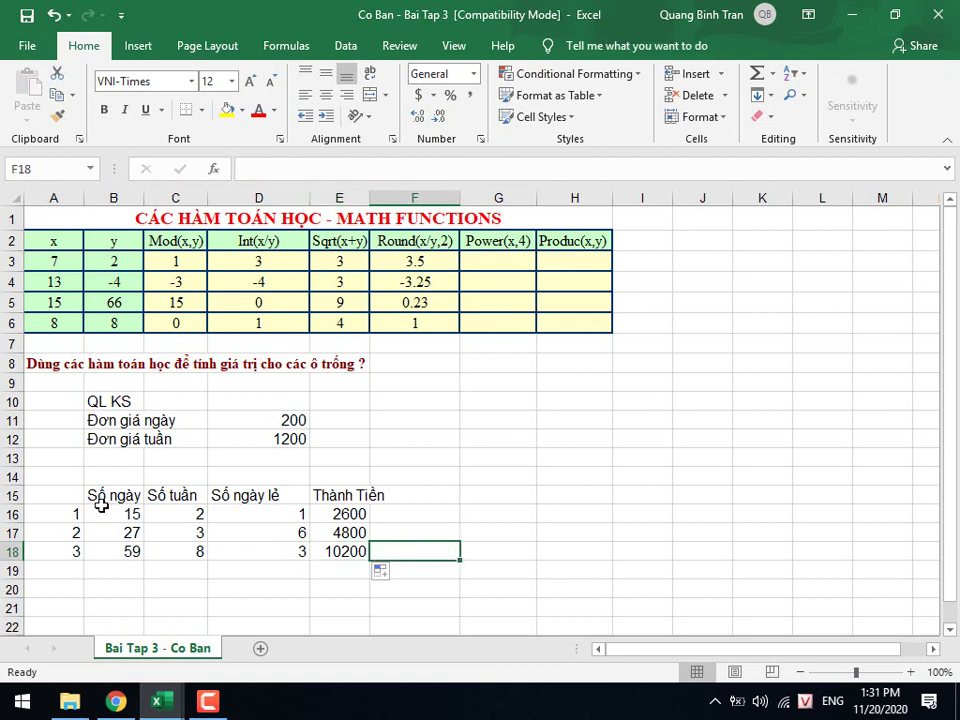
{"action": "mouse_move", "coordinate": [73, 493]}
{"action": "left_mouse_down"}
{"action": "mouse_move", "coordinate": [317, 516]}
{"action": "mouse_move", "coordinate": [326, 544]}
{"action": "mouse_move", "coordinate": [340, 551]}
{"action": "left_mouse_up"}
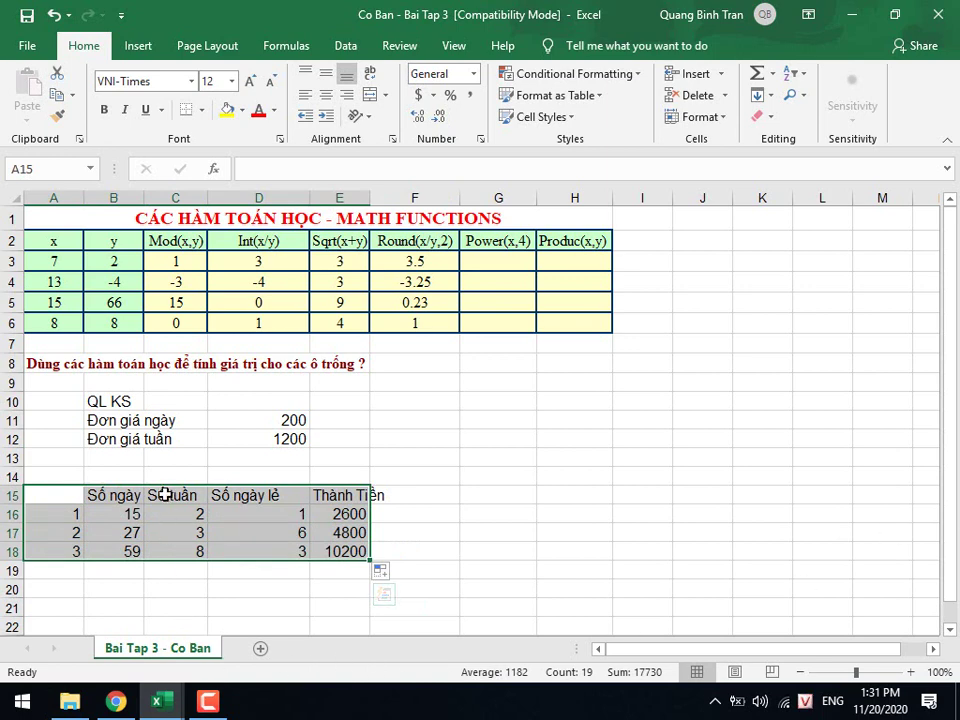
{"action": "mouse_move", "coordinate": [165, 494]}
{"action": "left_mouse_down"}
{"action": "mouse_move", "coordinate": [242, 516]}
{"action": "mouse_move", "coordinate": [257, 552]}
{"action": "left_mouse_up"}
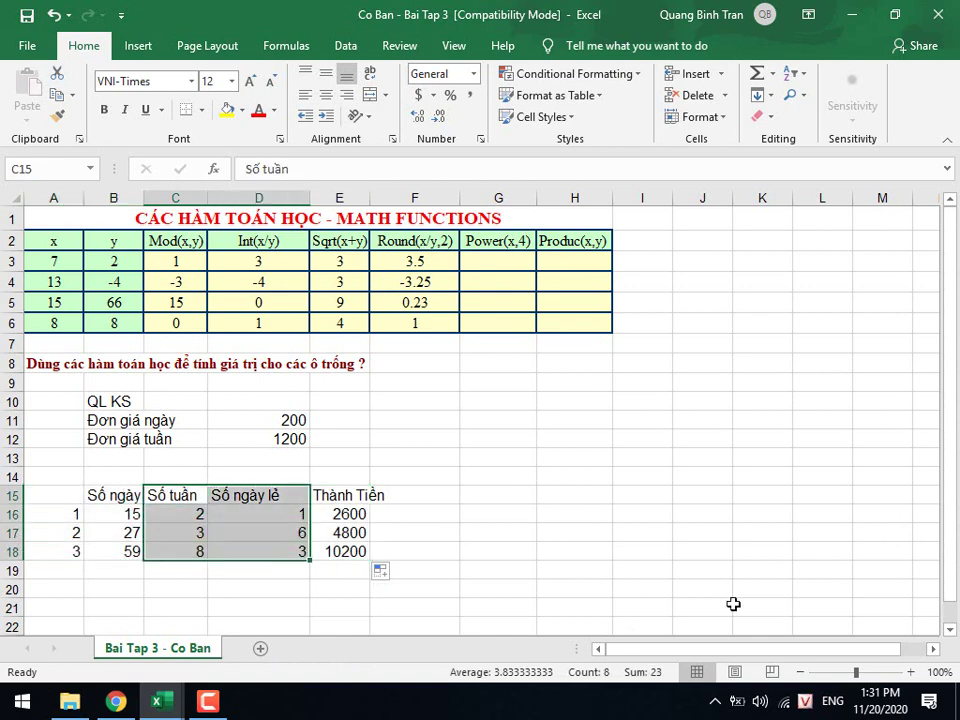
{"action": "key", "text": "Delete"}
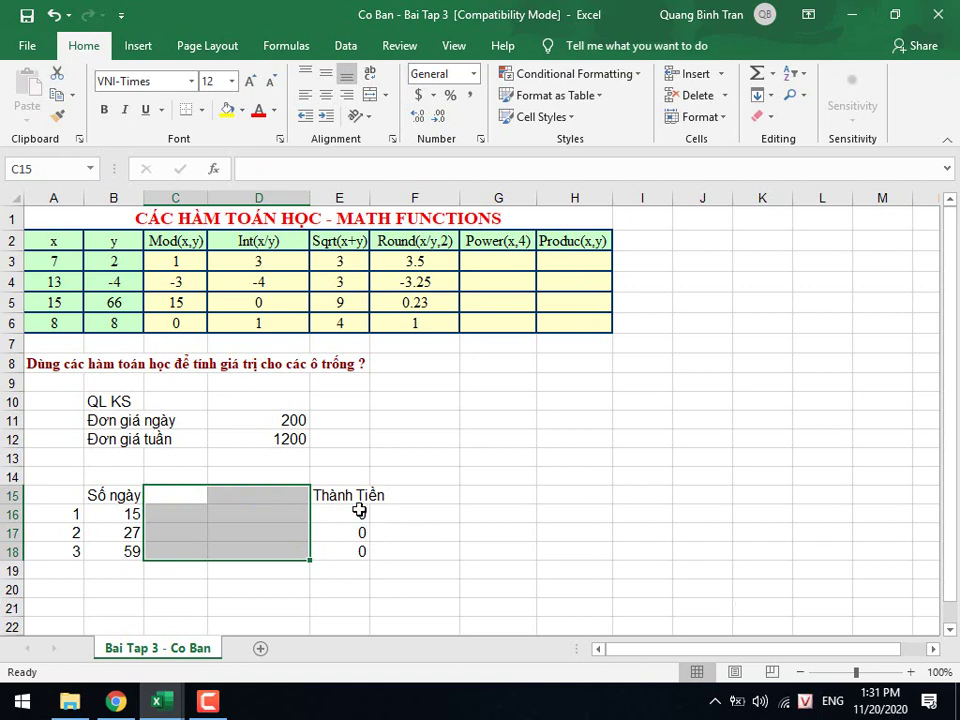
{"action": "key", "text": "ctrl+z"}
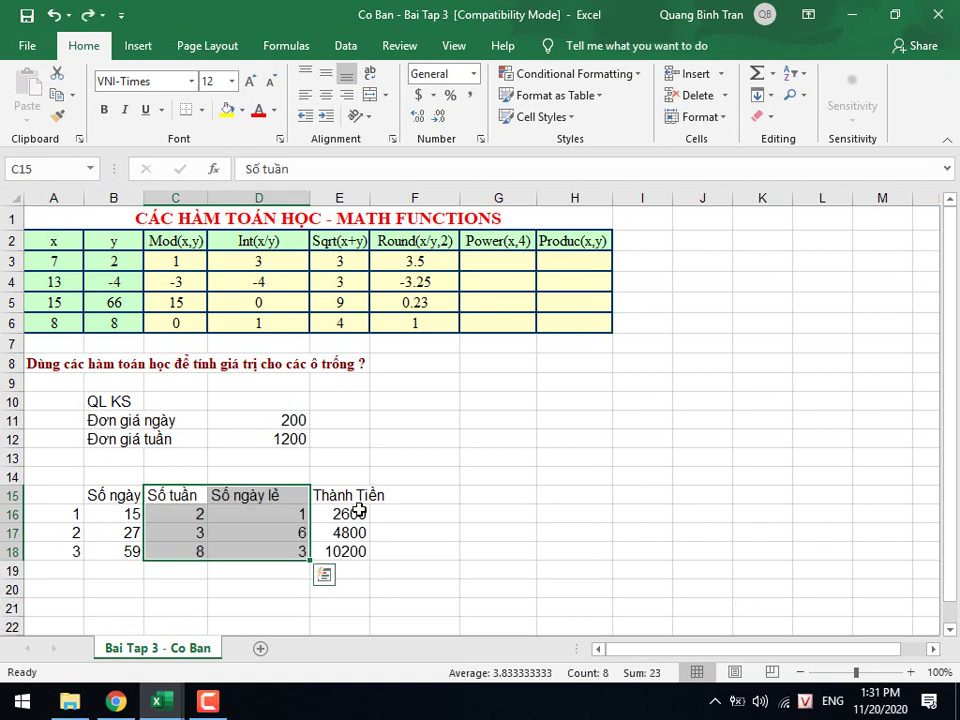
Rewrite E16 as =INT(B16/7)*$D$12+MOD(B16,7)*$D$11.
{"action": "left_click", "coordinate": [255, 490]}
{"action": "left_click", "coordinate": [328, 509]}
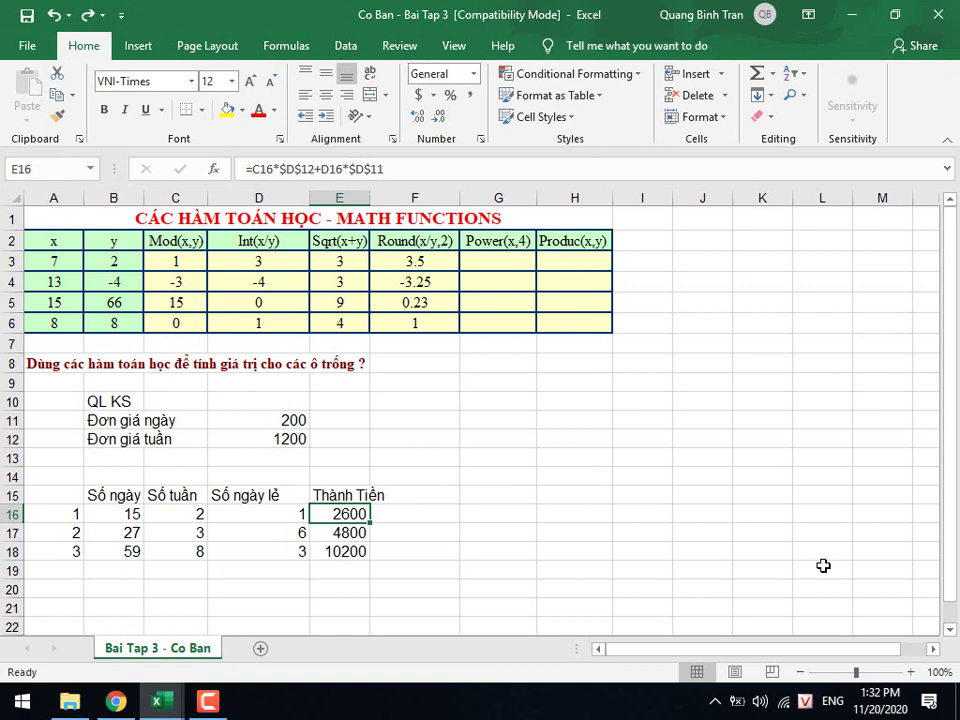
{"action": "double_click", "coordinate": [261, 168]}
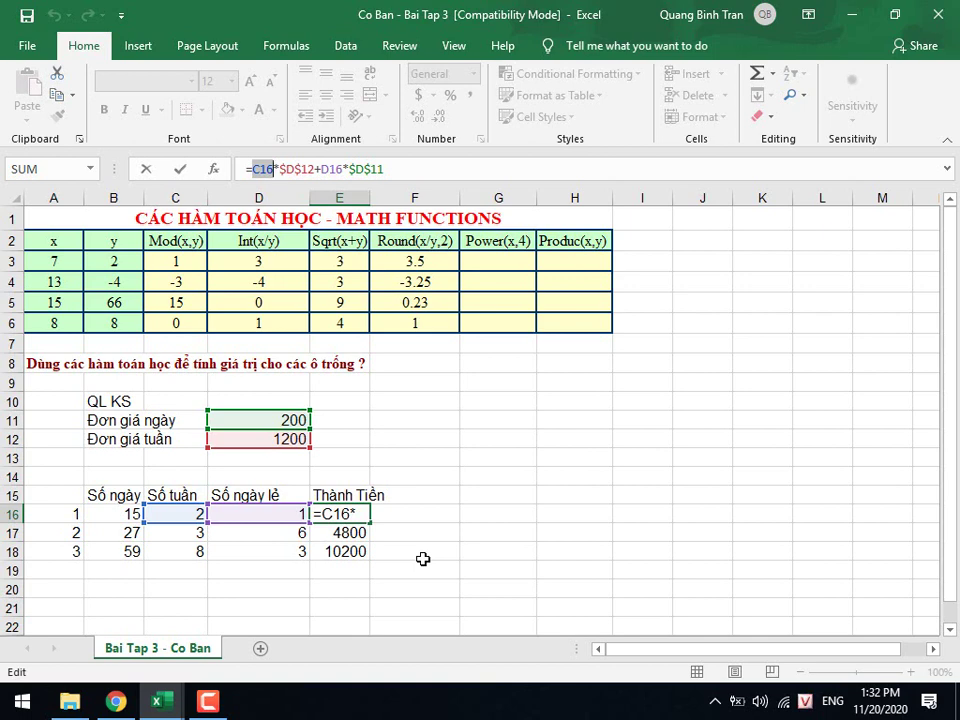
{"action": "type", "text": "int"}
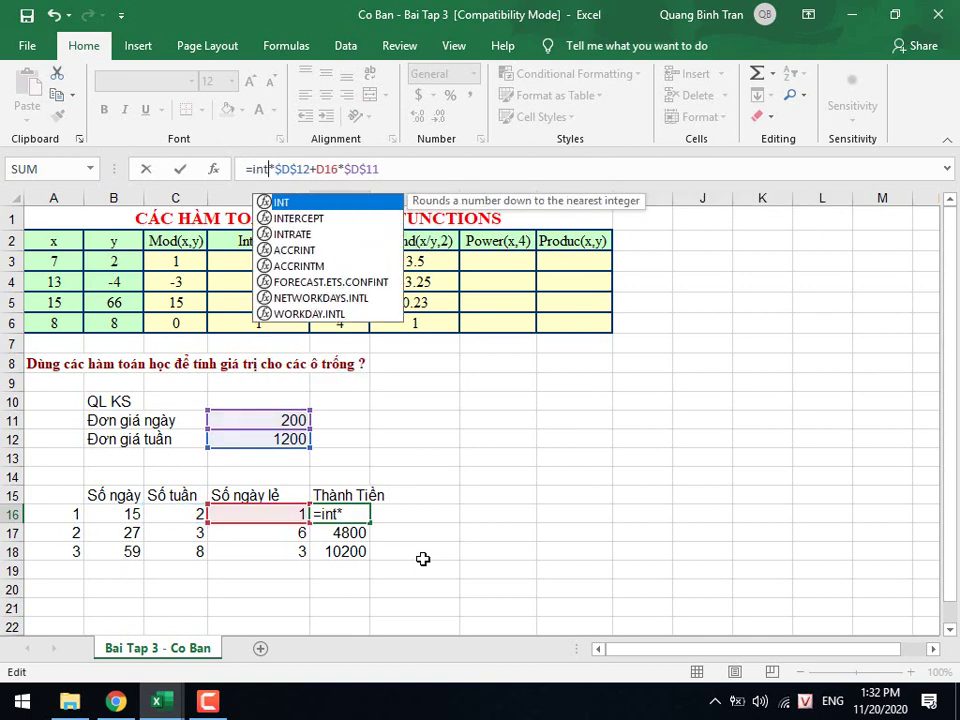
{"action": "type", "text": "("}
{"action": "left_click", "coordinate": [116, 515]}
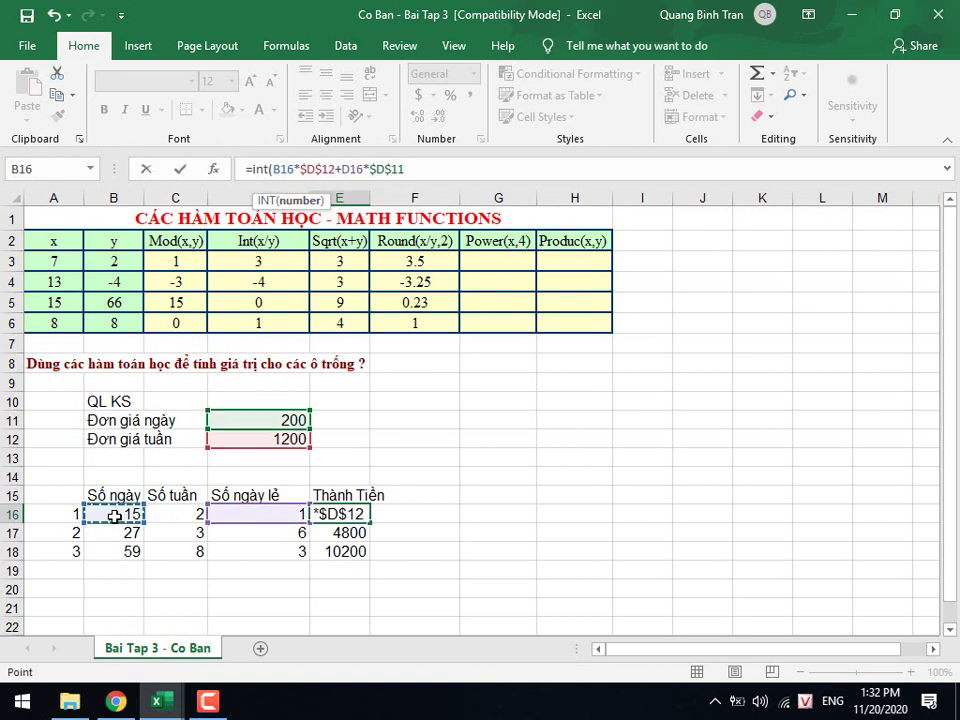
{"action": "type", "text": "/7"}
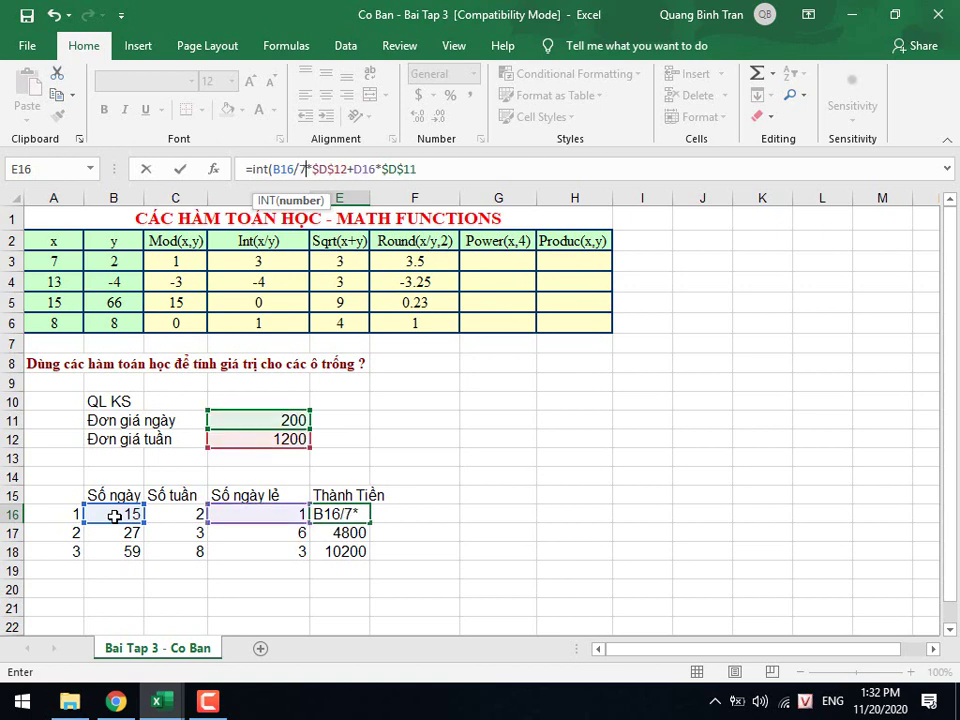
{"action": "type", "text": ")"}
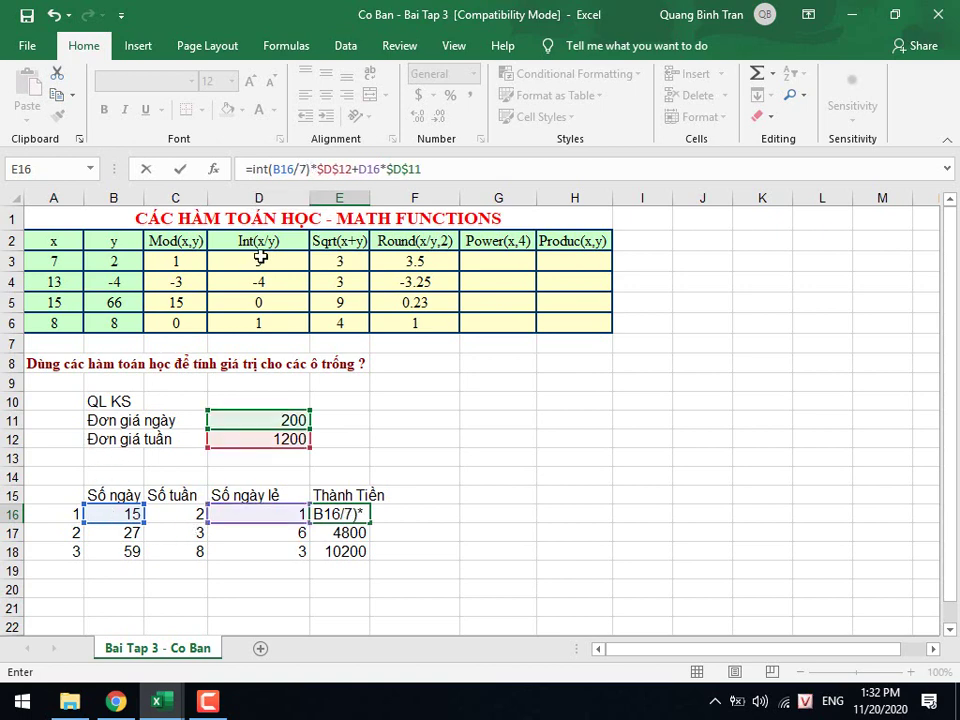
{"action": "double_click", "coordinate": [372, 169]}
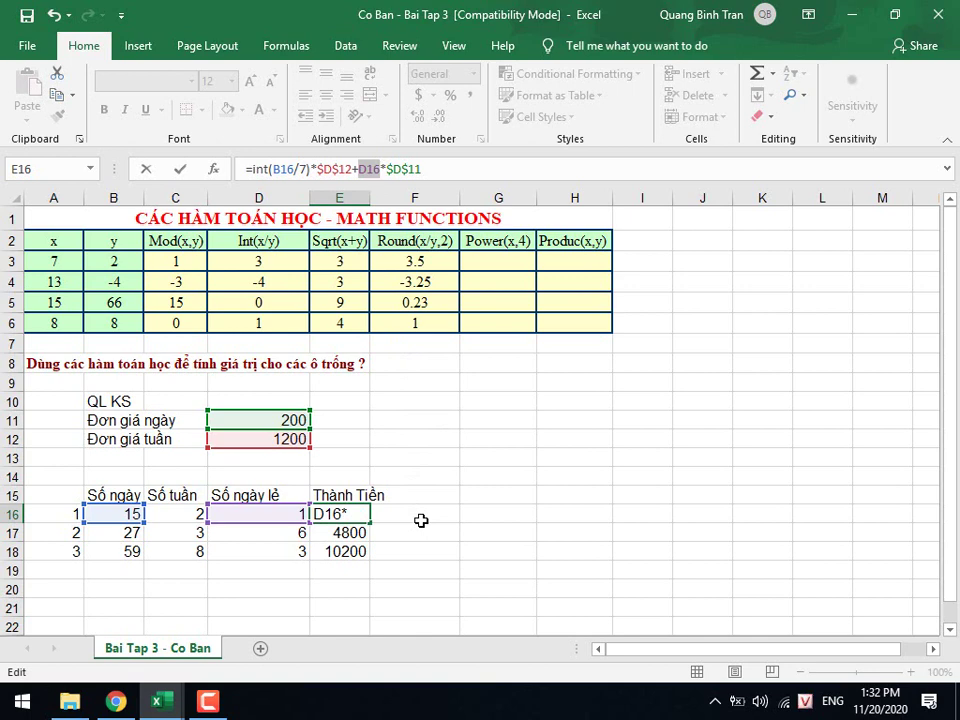
{"action": "type", "text": "mo"}
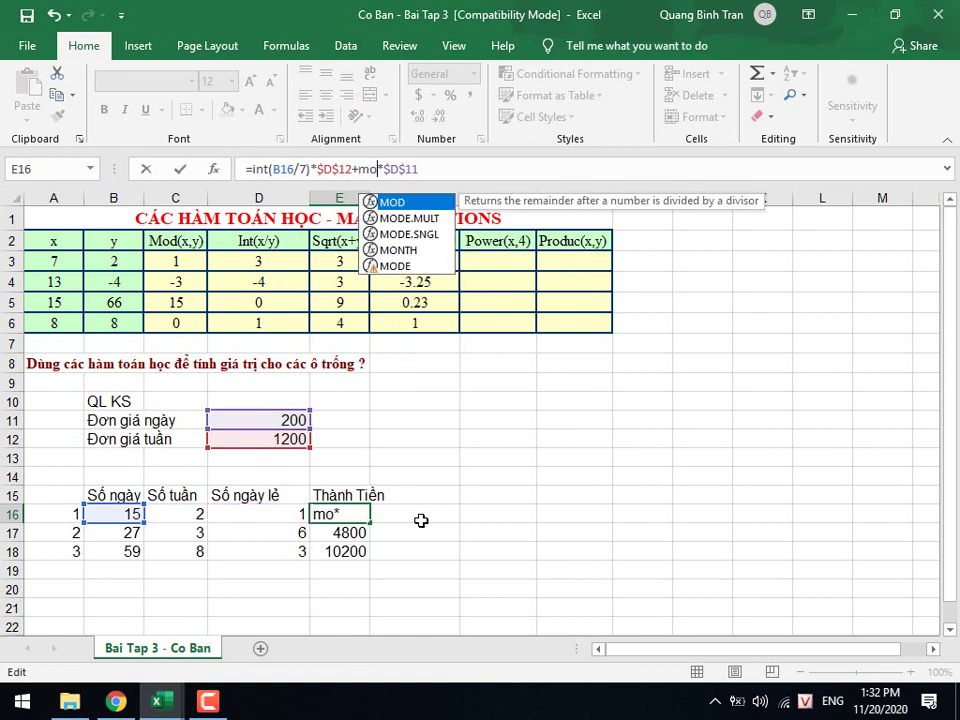
{"action": "type", "text": "d("}
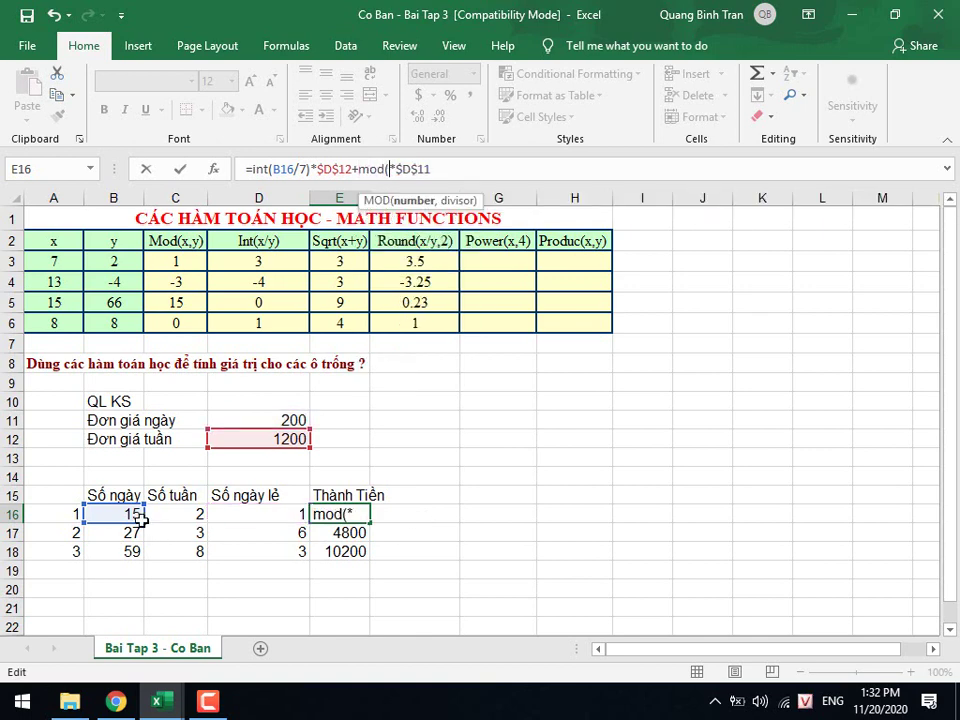
{"action": "left_click", "coordinate": [117, 513]}
{"action": "type", "text": ",7"}
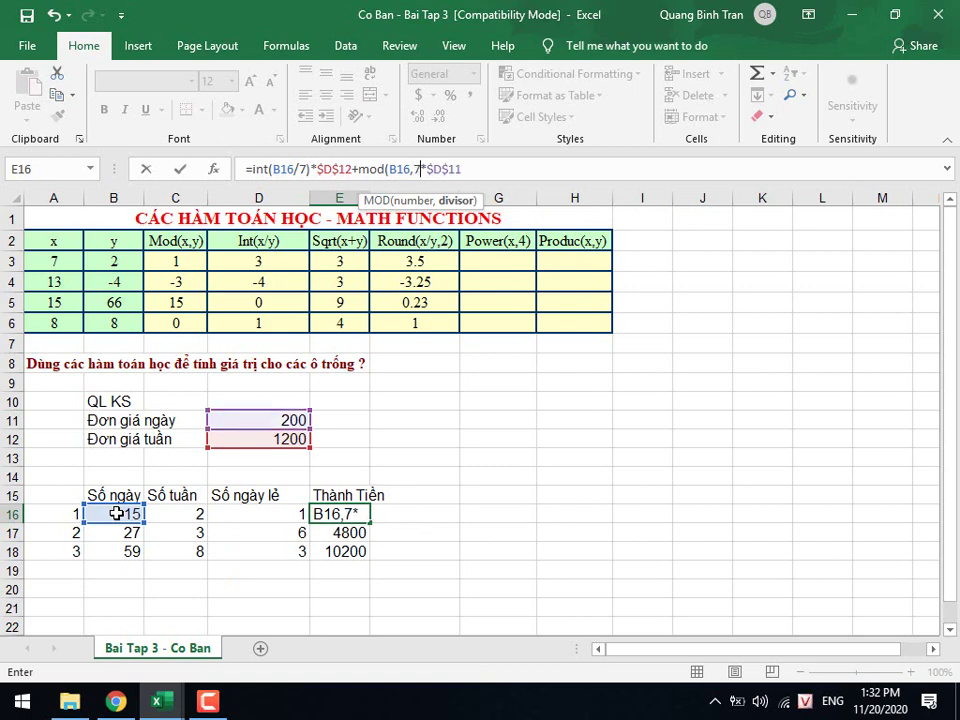
{"action": "type", "text": ")"}
{"action": "key", "text": "Return"}
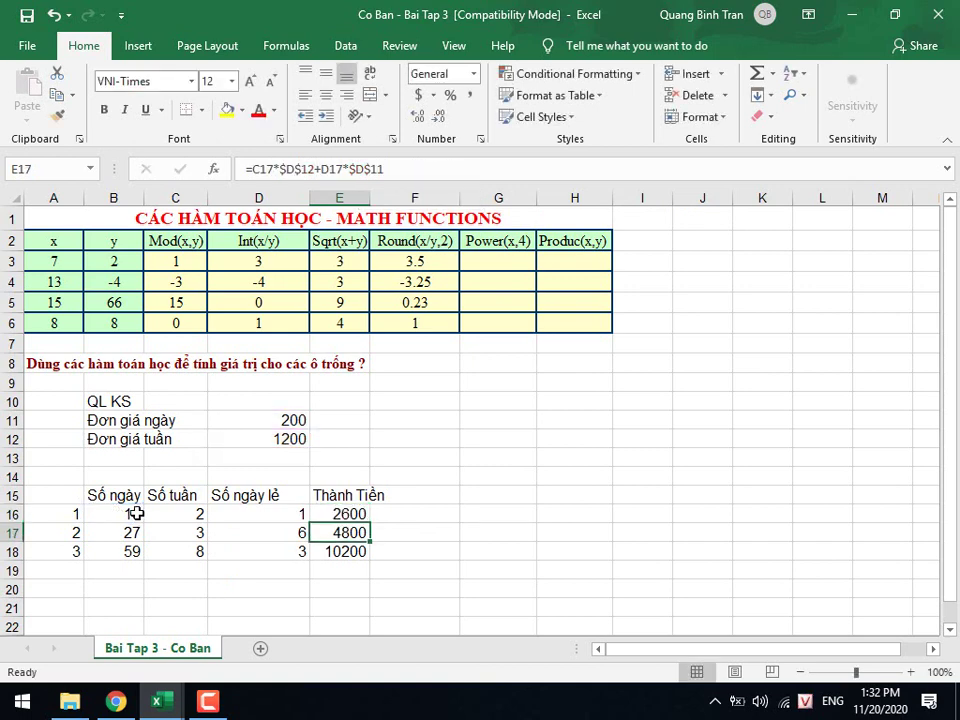
Fill the new formula down to E18 and empty the Số tuần and Số ngày lẻ cells.
{"action": "left_click", "coordinate": [345, 514]}
{"action": "left_click_drag", "start_coordinate": [369, 523], "coordinate": [367, 567]}
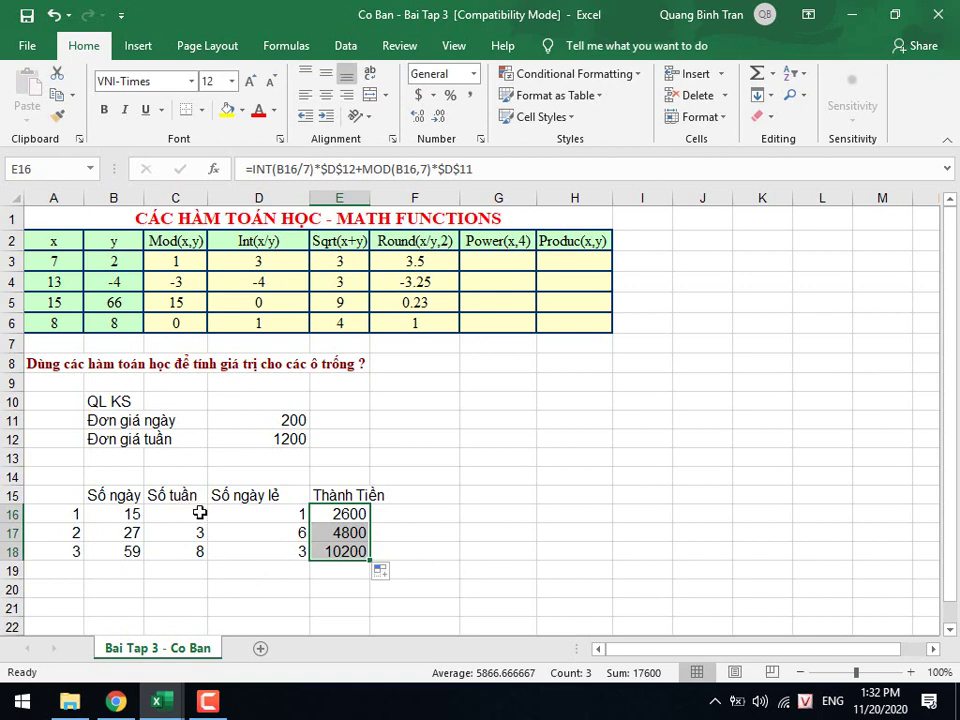
{"action": "left_click_drag", "start_coordinate": [199, 512], "coordinate": [273, 552]}
{"action": "key", "text": "Delete"}
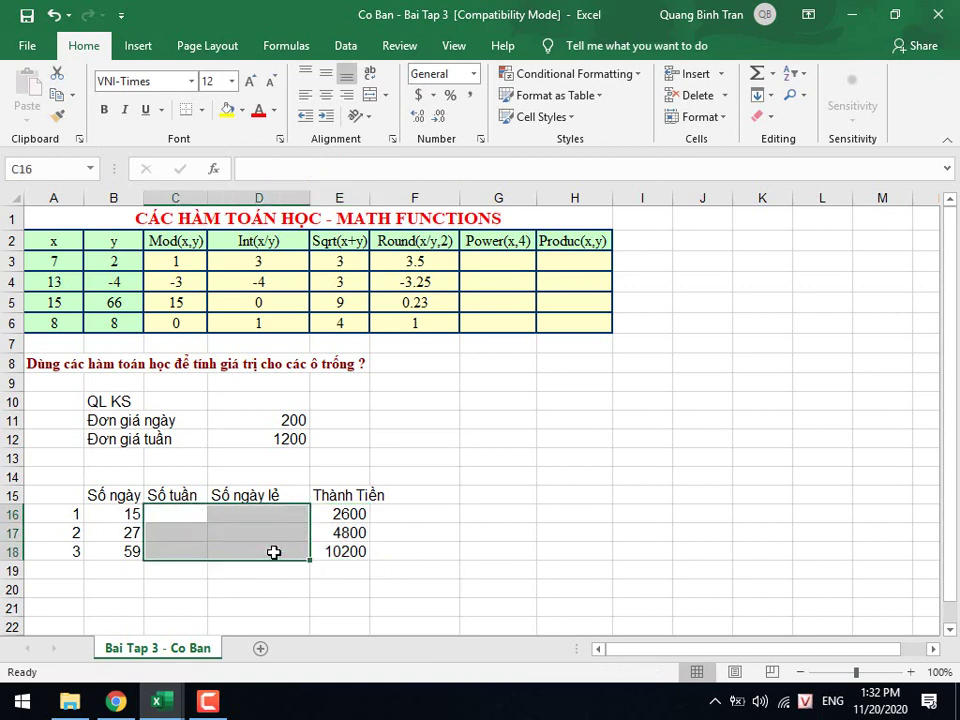
Review the E16 formula =INT(B16/7)*$D$12+MOD(B16,7)*$D$11 and leave it unchanged.
{"action": "left_click", "coordinate": [321, 514]}
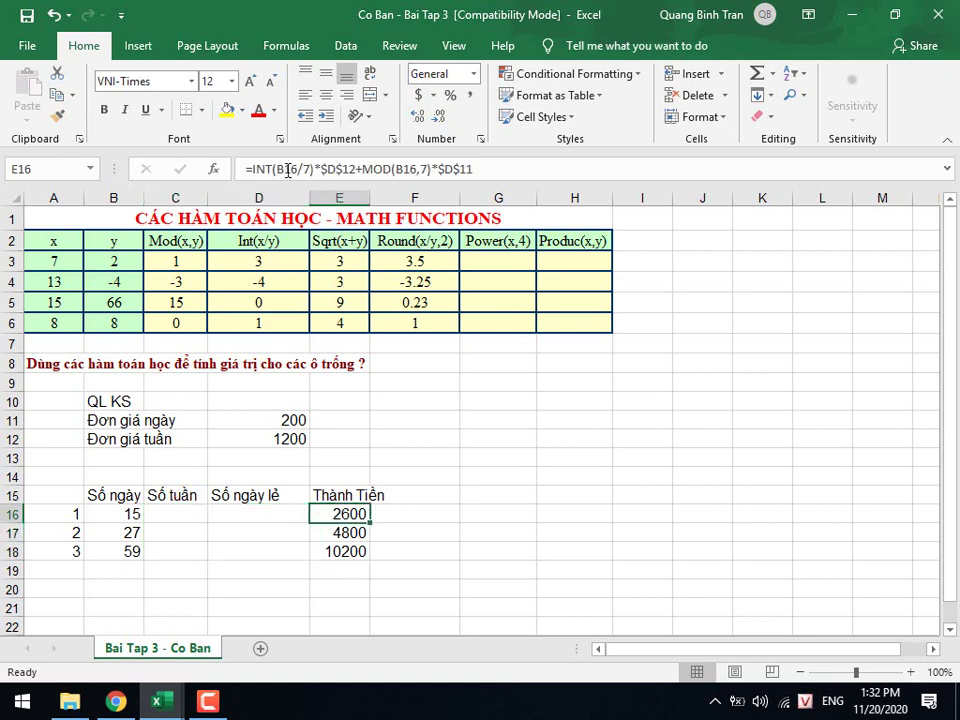
{"action": "left_click_drag", "start_coordinate": [250, 168], "coordinate": [536, 167]}
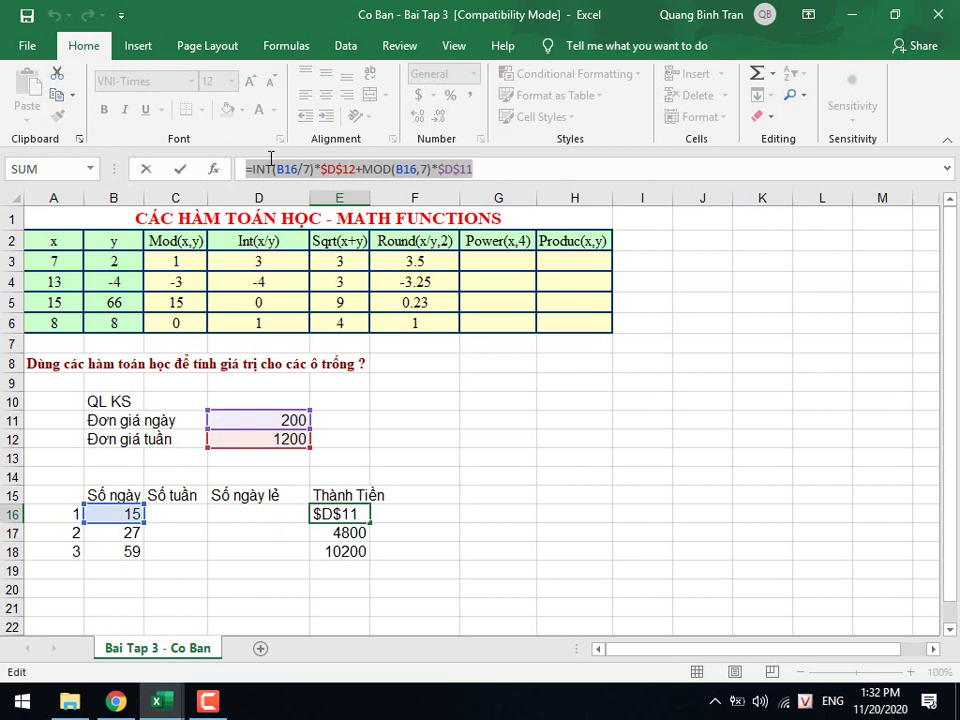
{"action": "left_click", "coordinate": [258, 168]}
{"action": "left_click", "coordinate": [370, 168]}
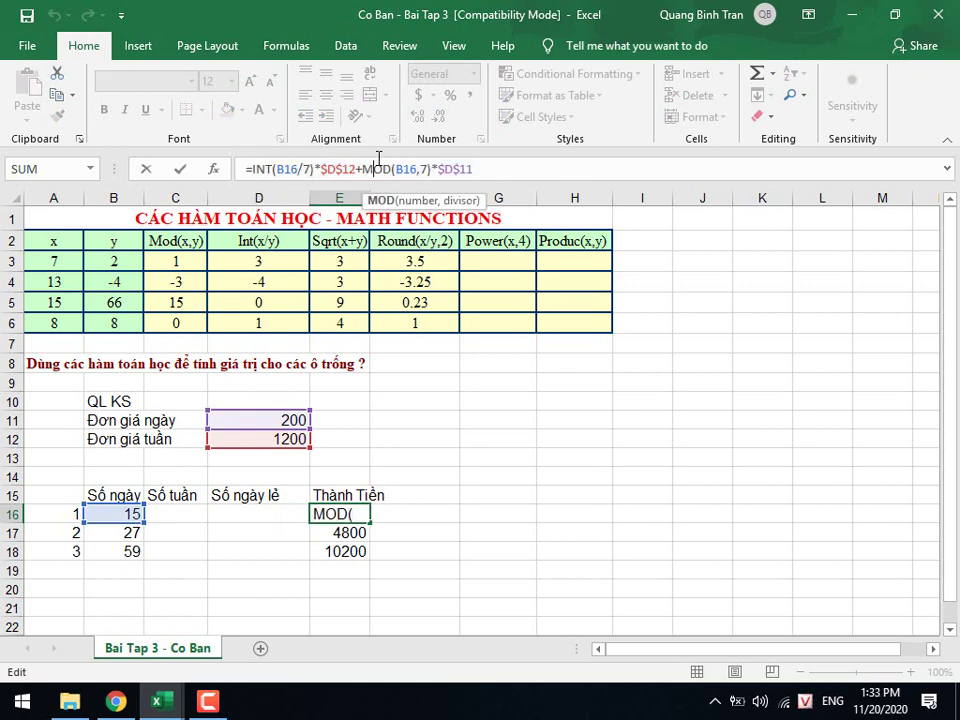
{"action": "left_click", "coordinate": [179, 169]}
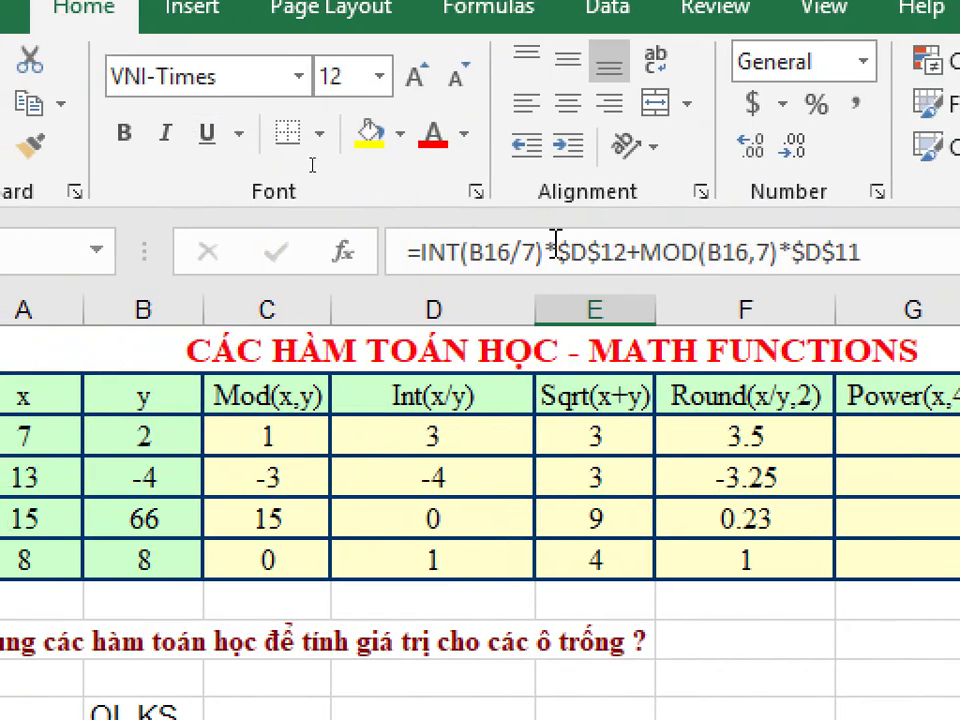
{"action": "left_click", "coordinate": [555, 250]}
{"action": "left_click_drag", "start_coordinate": [735, 250], "coordinate": [178, 275]}
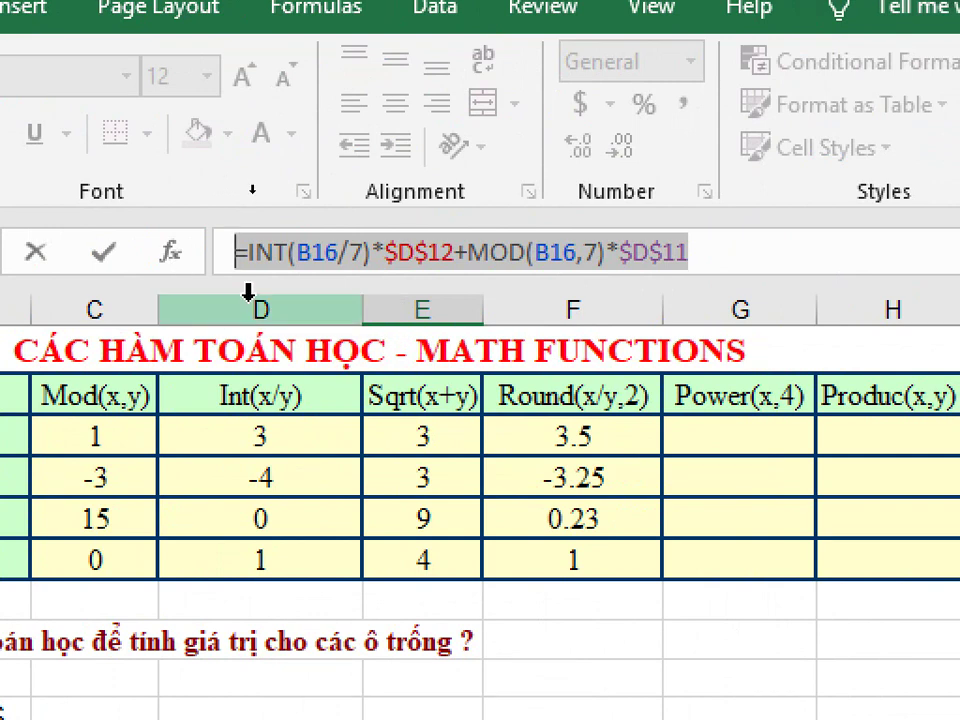
{"action": "key", "text": "Escape"}
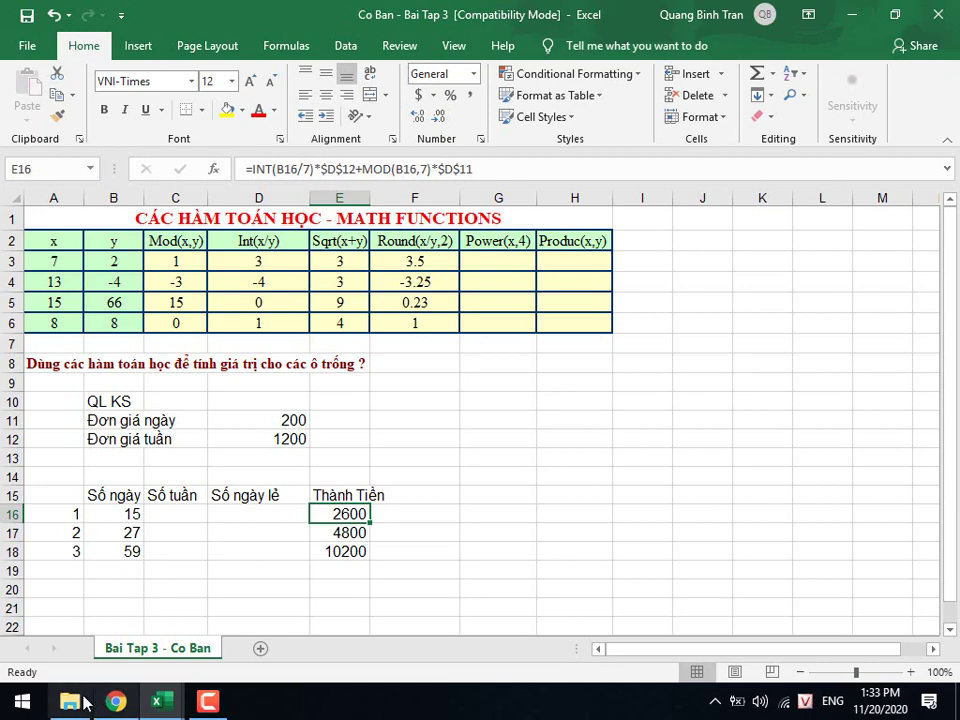
{"action": "key", "text": "alt+Tab"}
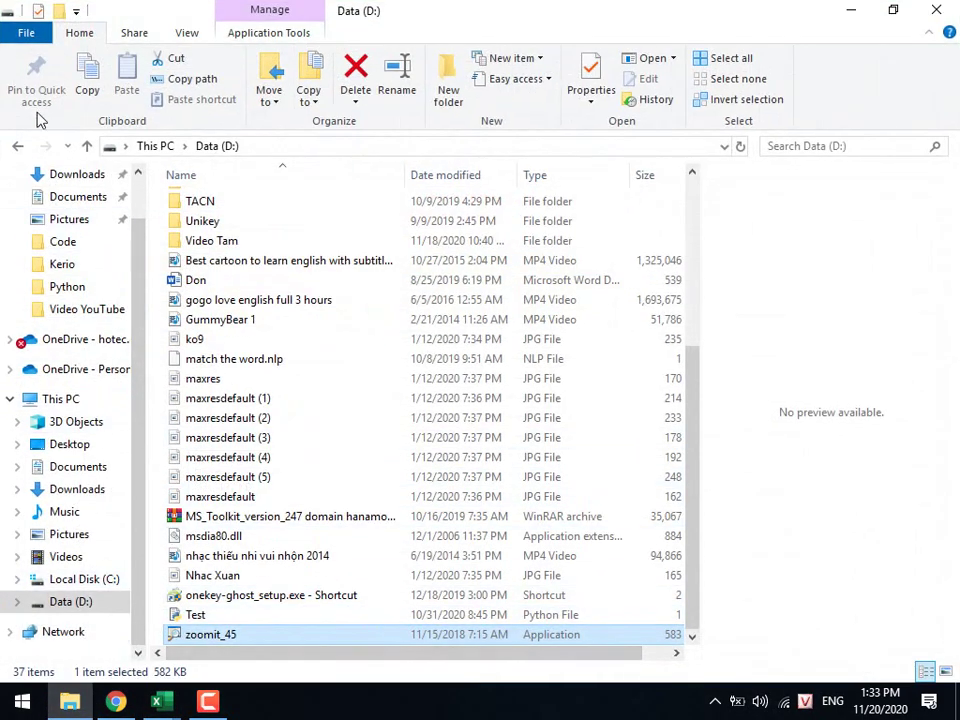
Go back to the 20 BAI TAP EXCEL CO BAN folder and open Co Ban - Bai Tap 4.
{"action": "left_click", "coordinate": [18, 145]}
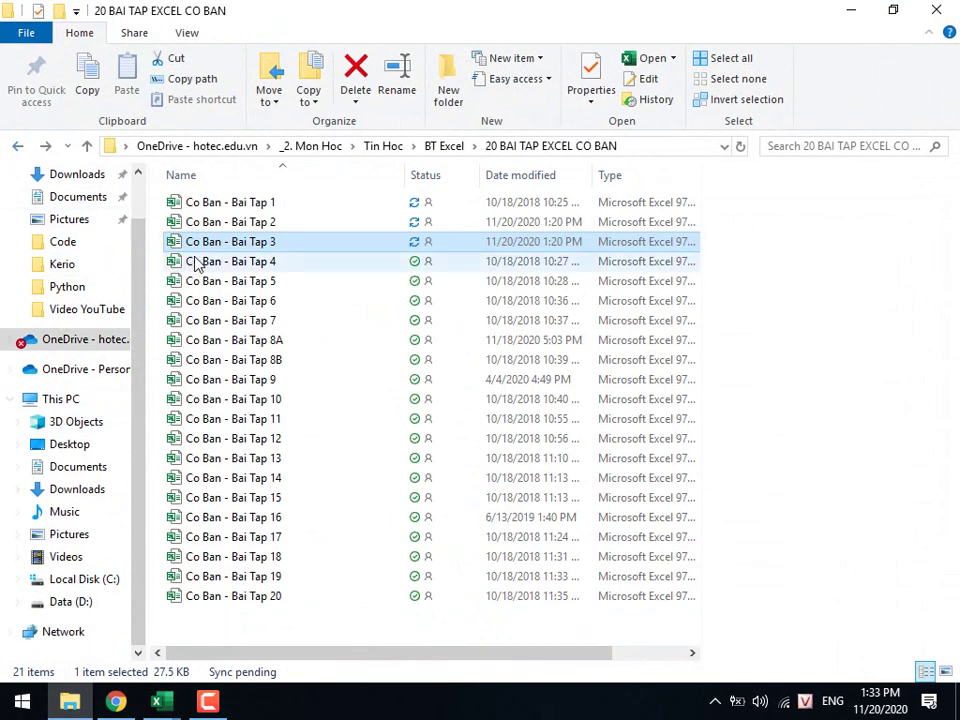
{"action": "left_click", "coordinate": [197, 262]}
{"action": "key", "text": "alt+Tab"}
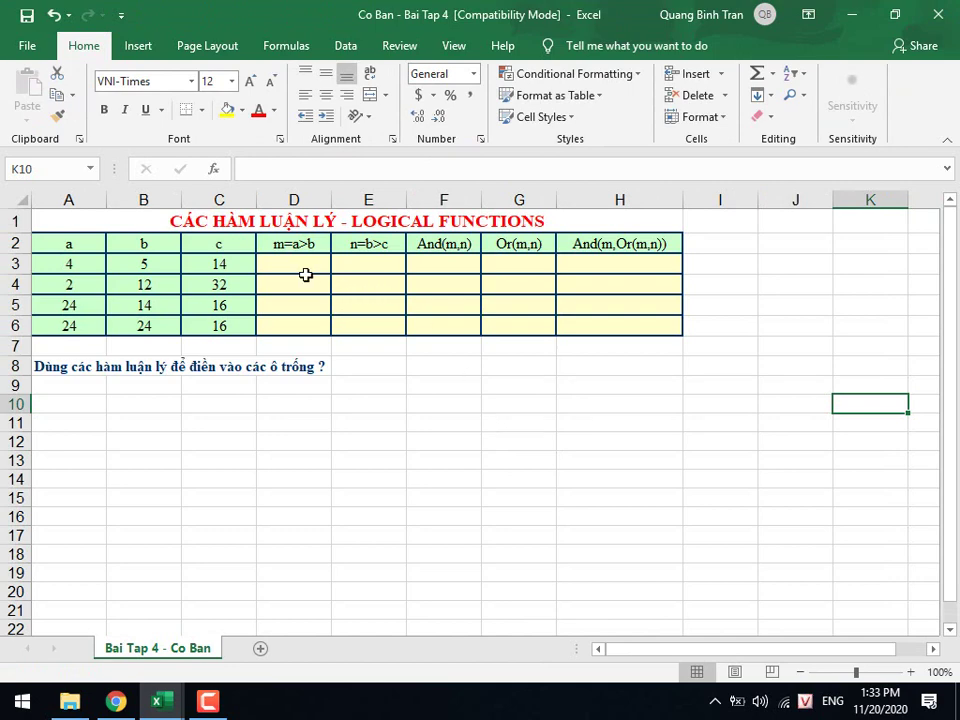
Enter =A3>B3 in D3, giving FALSE.
{"action": "left_click", "coordinate": [304, 275]}
{"action": "left_click", "coordinate": [304, 260]}
{"action": "left_click", "coordinate": [339, 265]}
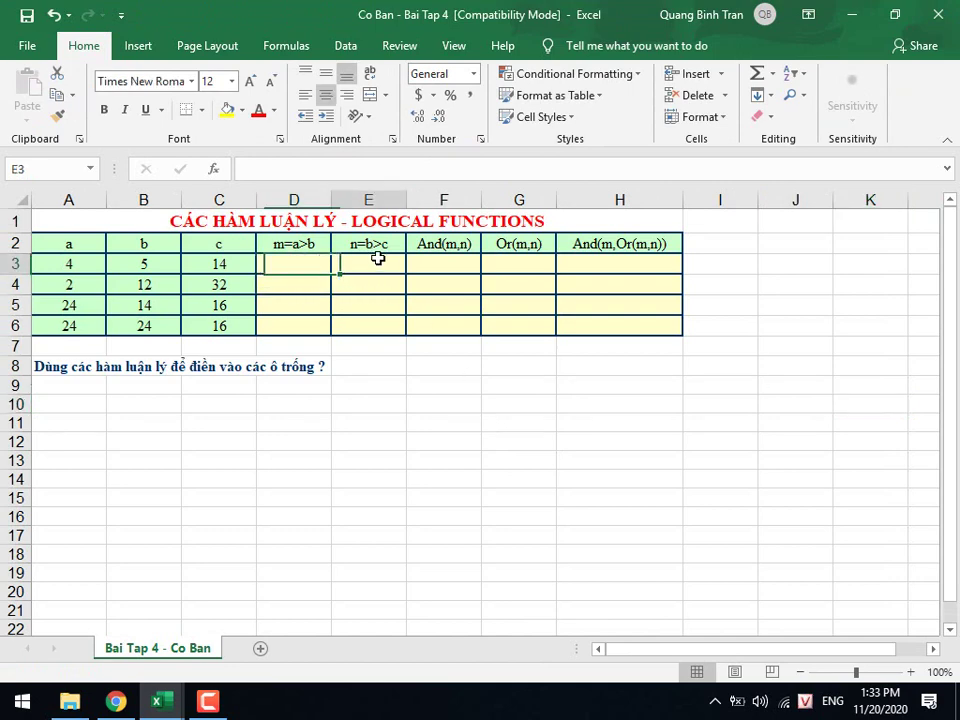
{"action": "key", "text": "Left"}
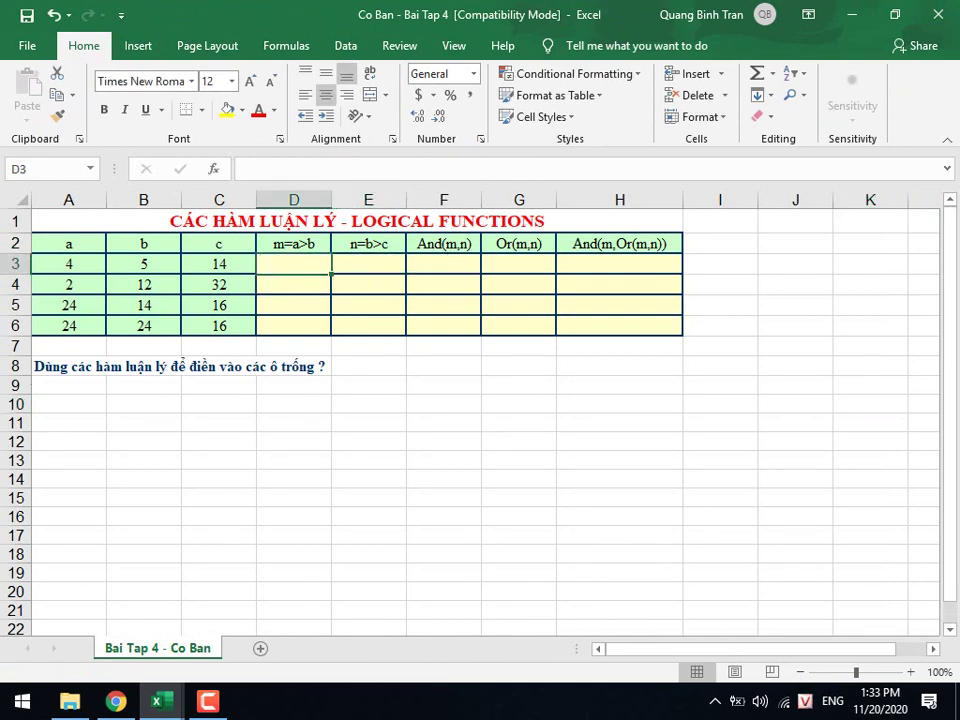
{"action": "type", "text": "="}
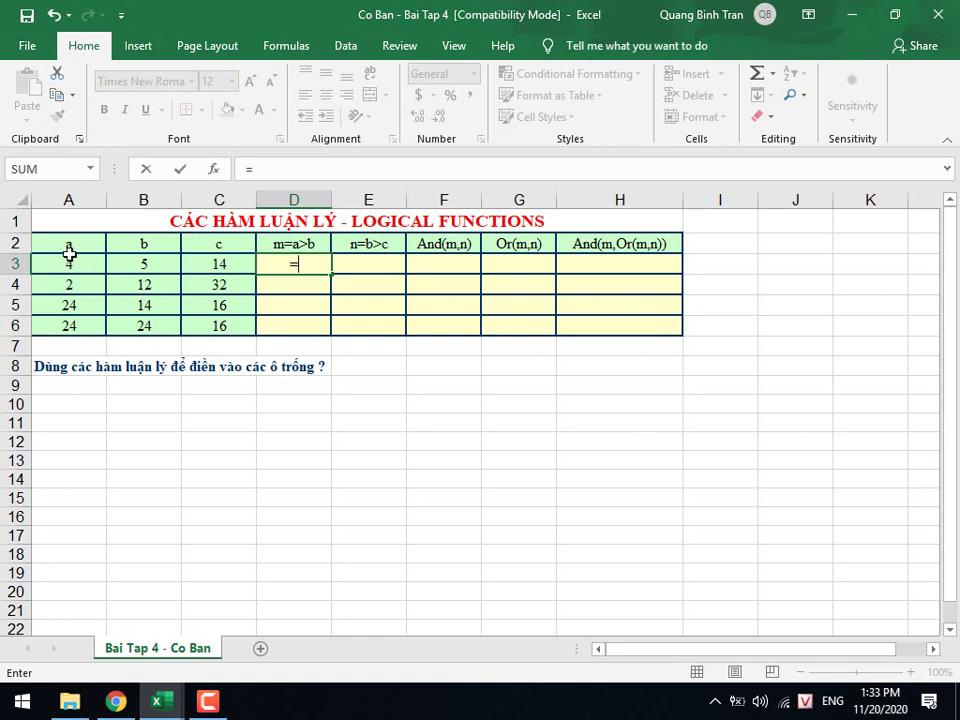
{"action": "left_click", "coordinate": [70, 260]}
{"action": "type", "text": ">"}
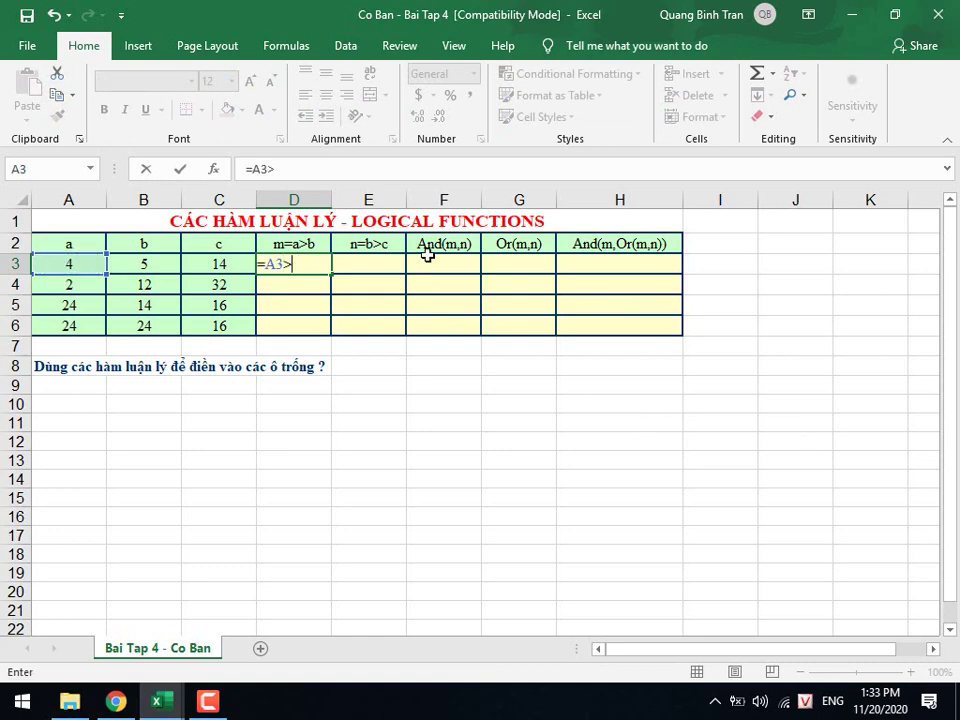
{"action": "left_click", "coordinate": [130, 260]}
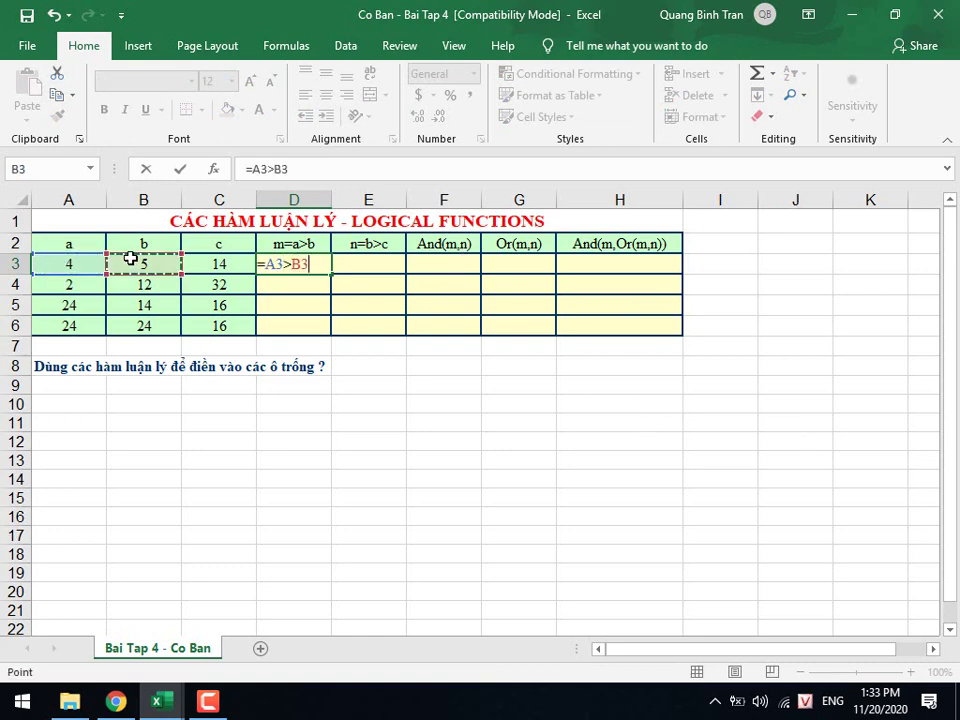
{"action": "key", "text": "Return"}
Enter =B3>C3 in E3, giving FALSE.
{"action": "left_click", "coordinate": [372, 265]}
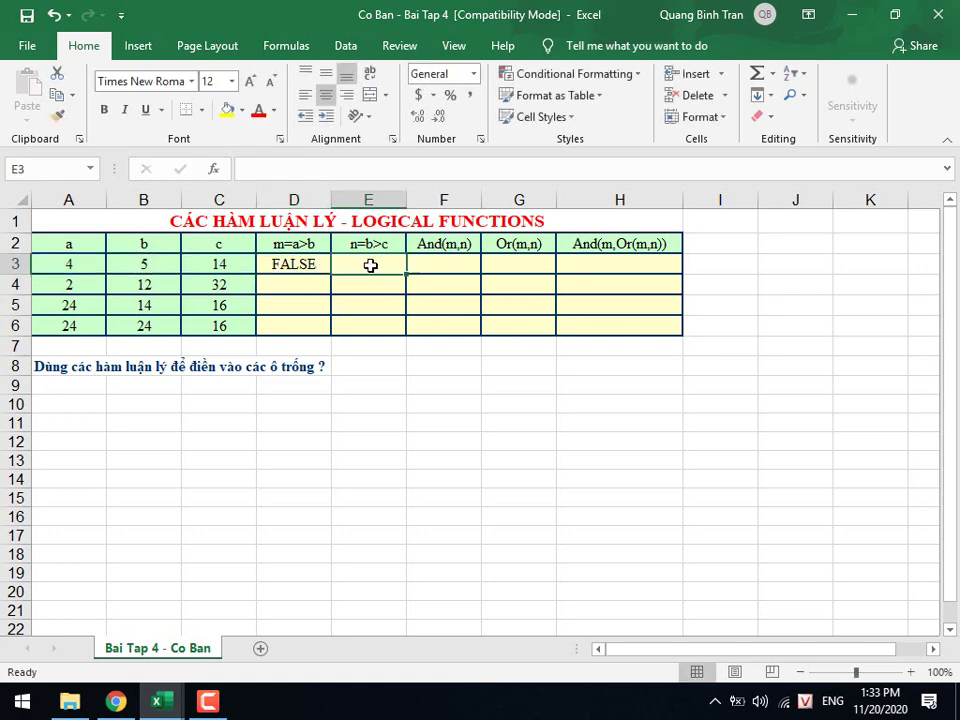
{"action": "type", "text": "="}
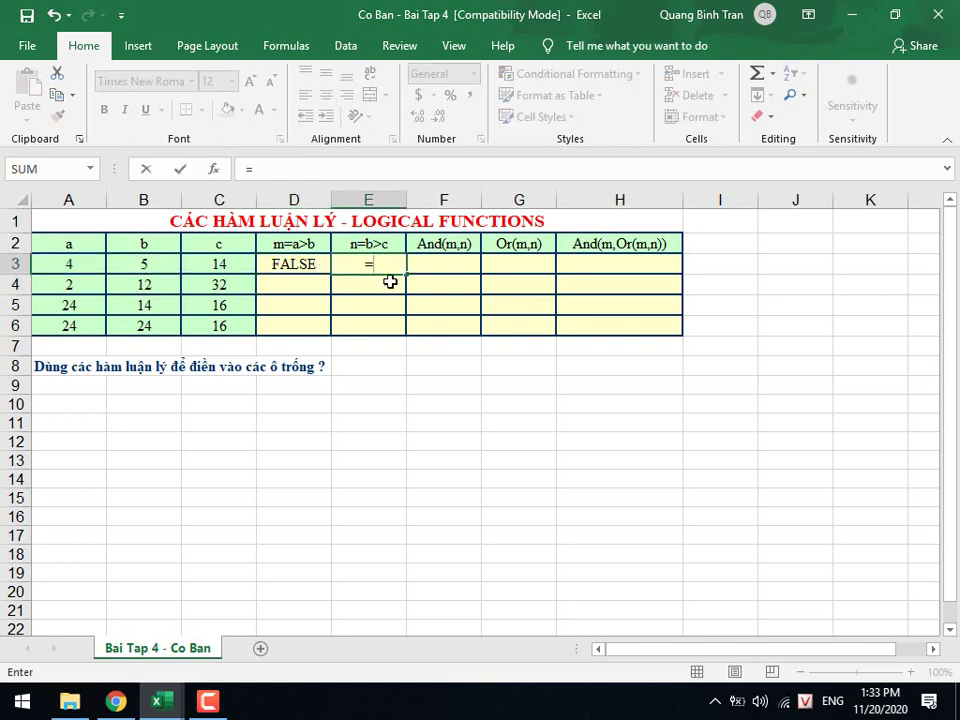
{"action": "left_click", "coordinate": [171, 261]}
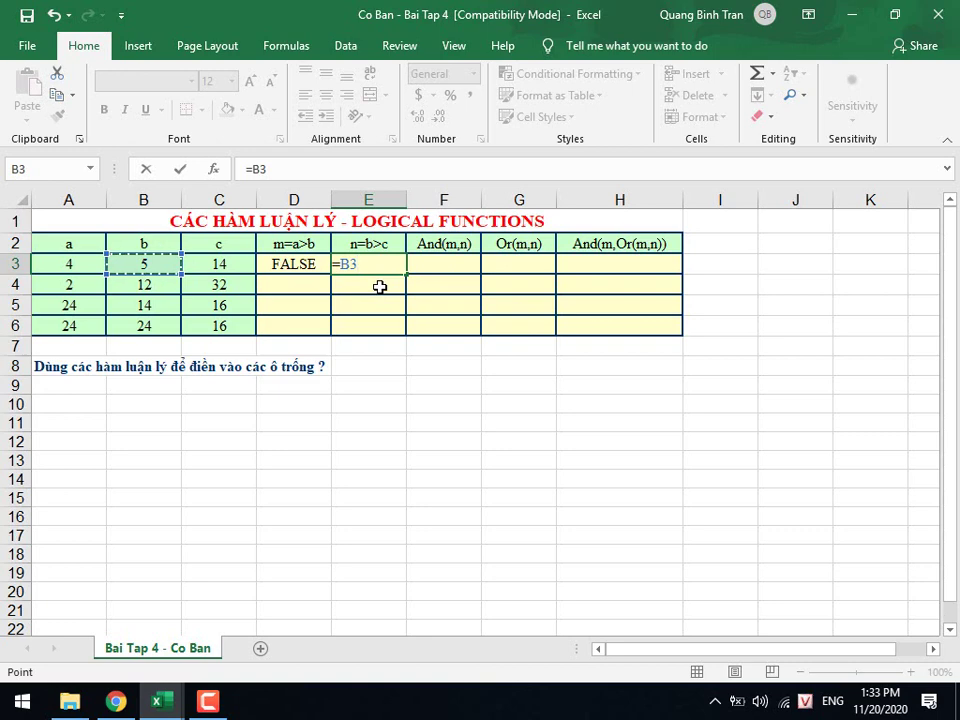
{"action": "type", "text": ">c"}
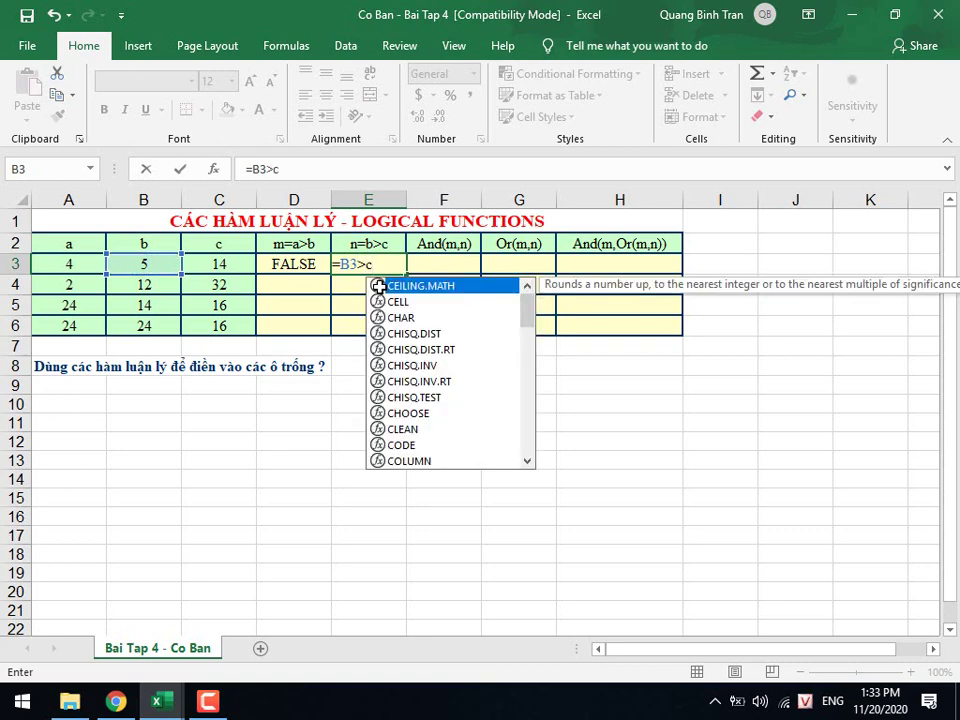
{"action": "key", "text": "BackSpace"}
{"action": "left_click", "coordinate": [208, 268]}
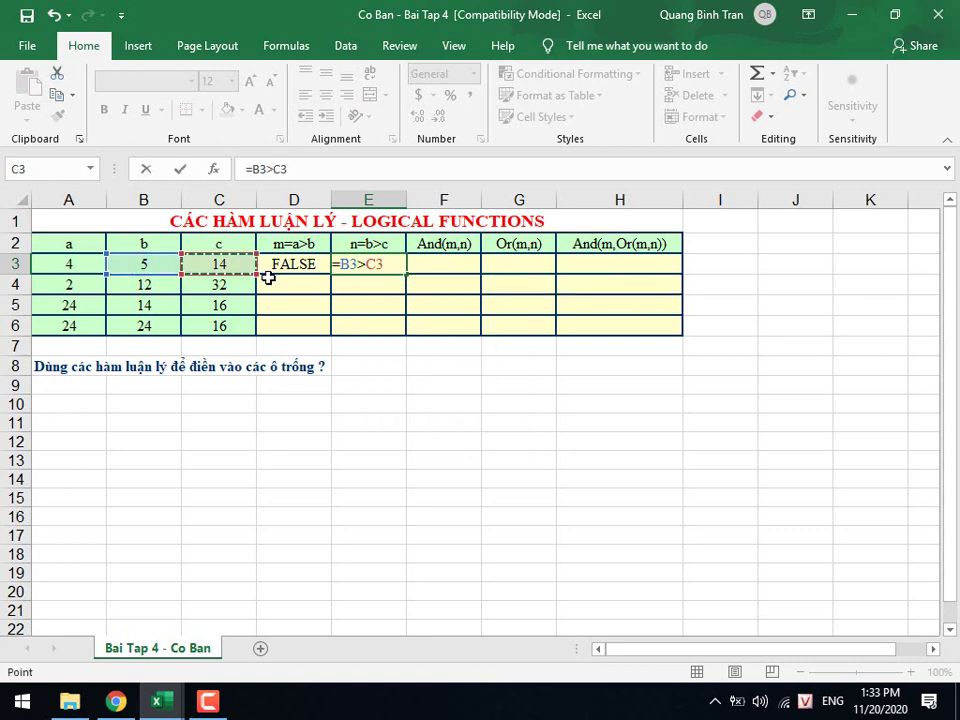
{"action": "key", "text": "Return"}
Move from F3 to cell A10 below the table to start the example.
{"action": "left_click", "coordinate": [443, 261]}
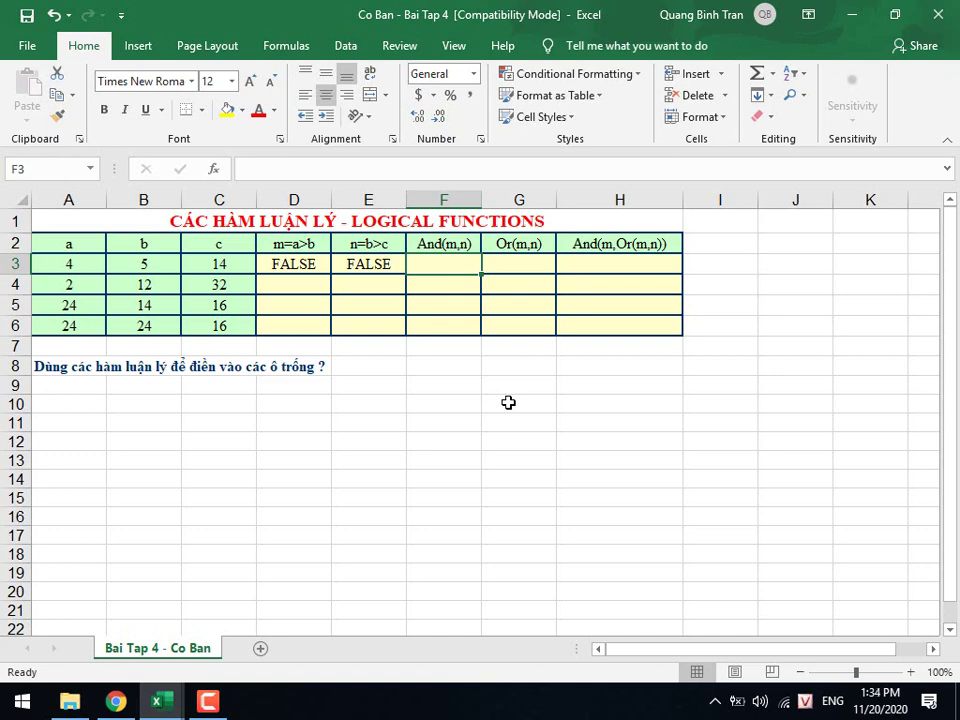
{"action": "left_click", "coordinate": [156, 403]}
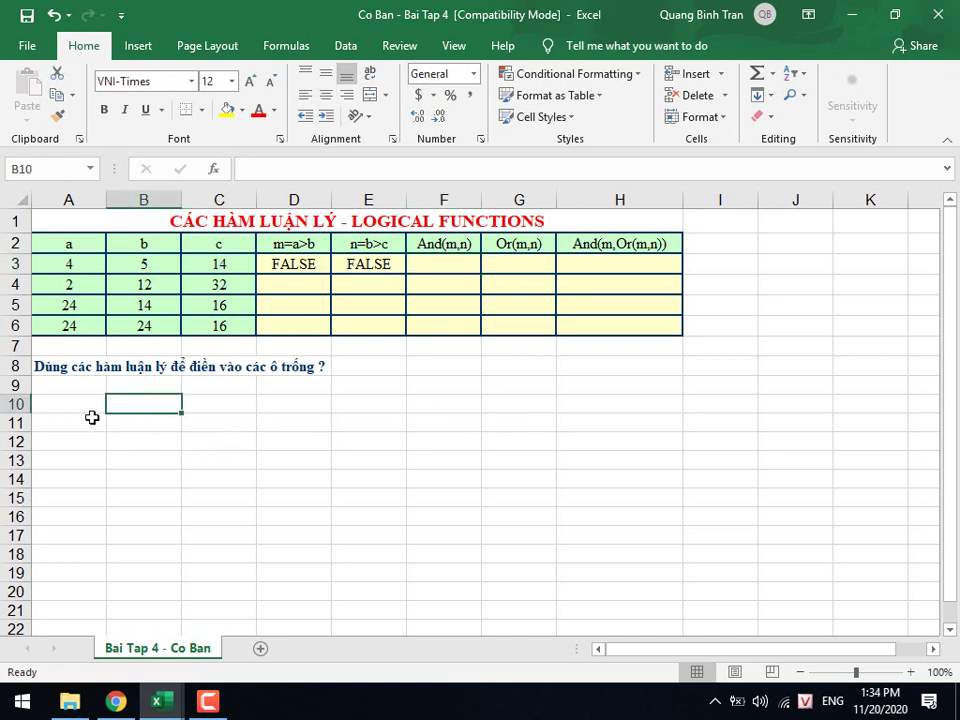
{"action": "key", "text": "Left"}
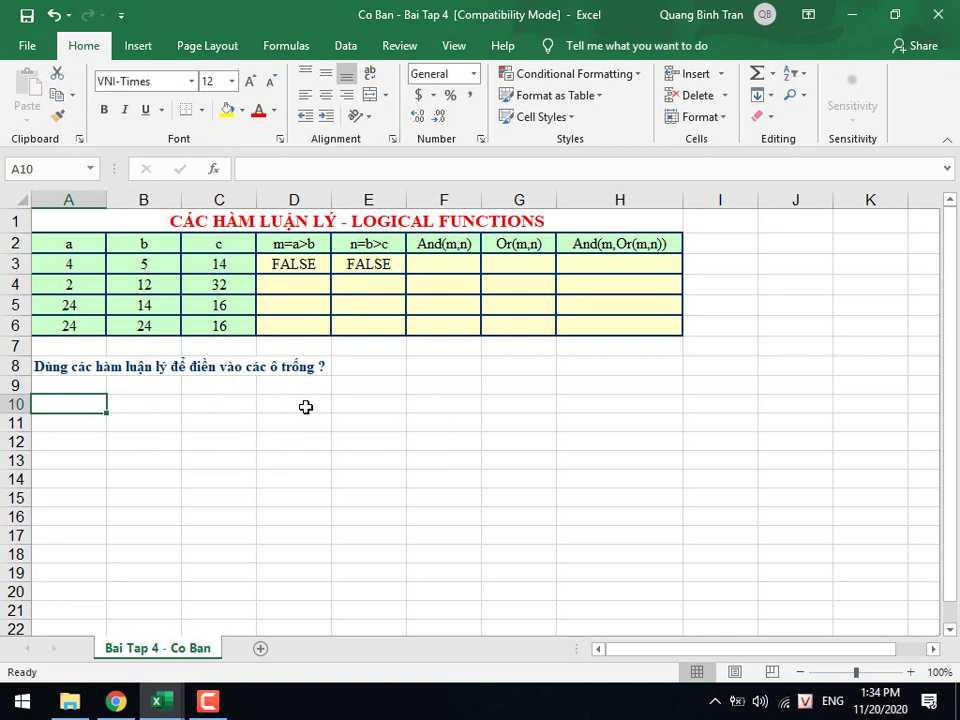
Type the sentence 'Tôi sẽ sở hữu xe máy' in A10.
{"action": "type", "text": "Tooi srx"}
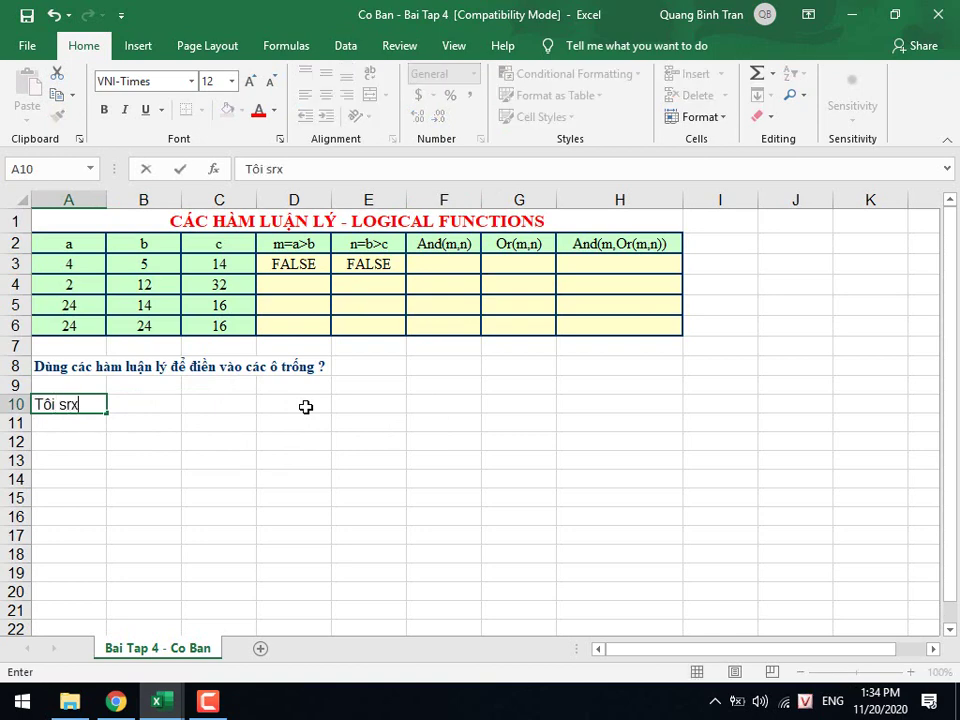
{"action": "key", "text": "BackSpace"}
{"action": "key", "text": "BackSpace"}
{"action": "type", "text": "ex sow"}
{"action": "type", "text": "r huwx "}
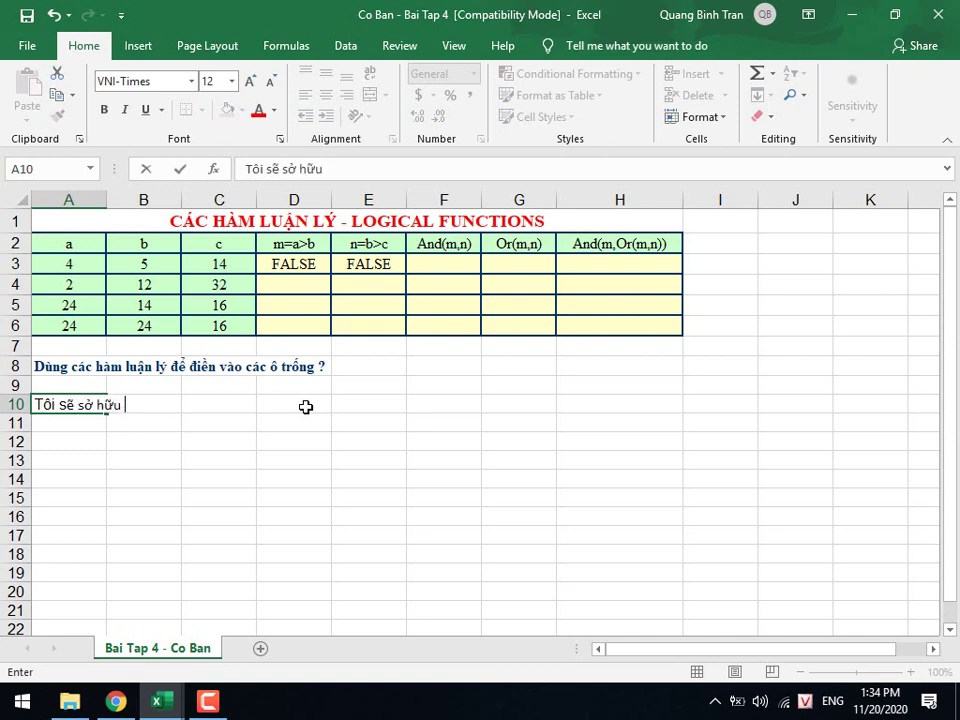
{"action": "type", "text": "xe masy"}
{"action": "key", "text": "Return"}
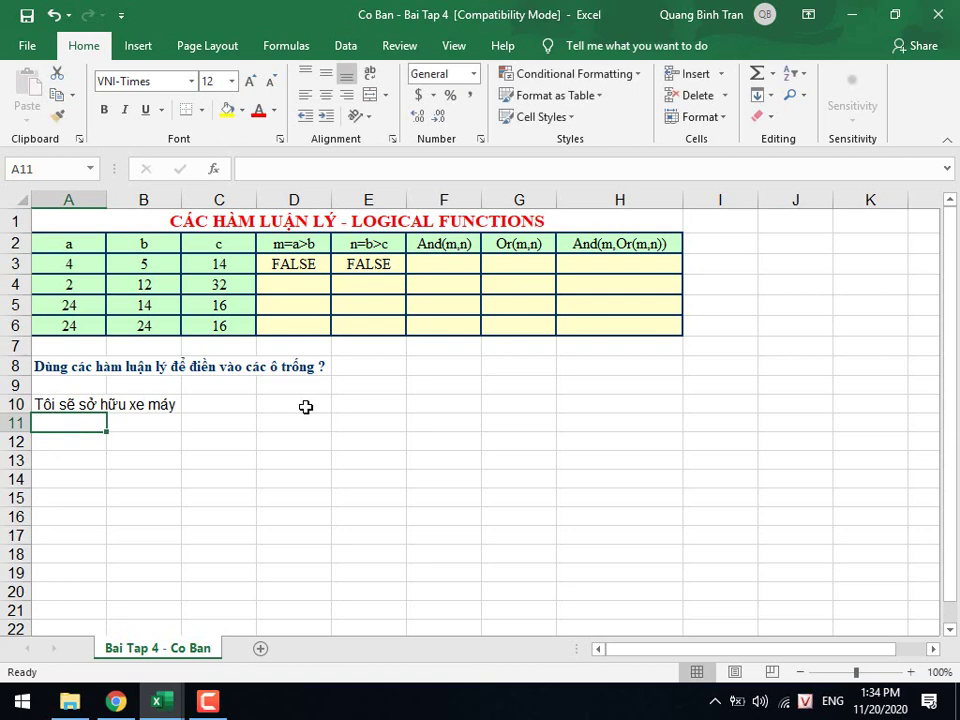
Switch the Vietnamese input tool to VNI Windows and enter the first condition in A11.
{"action": "right_click", "coordinate": [805, 701]}
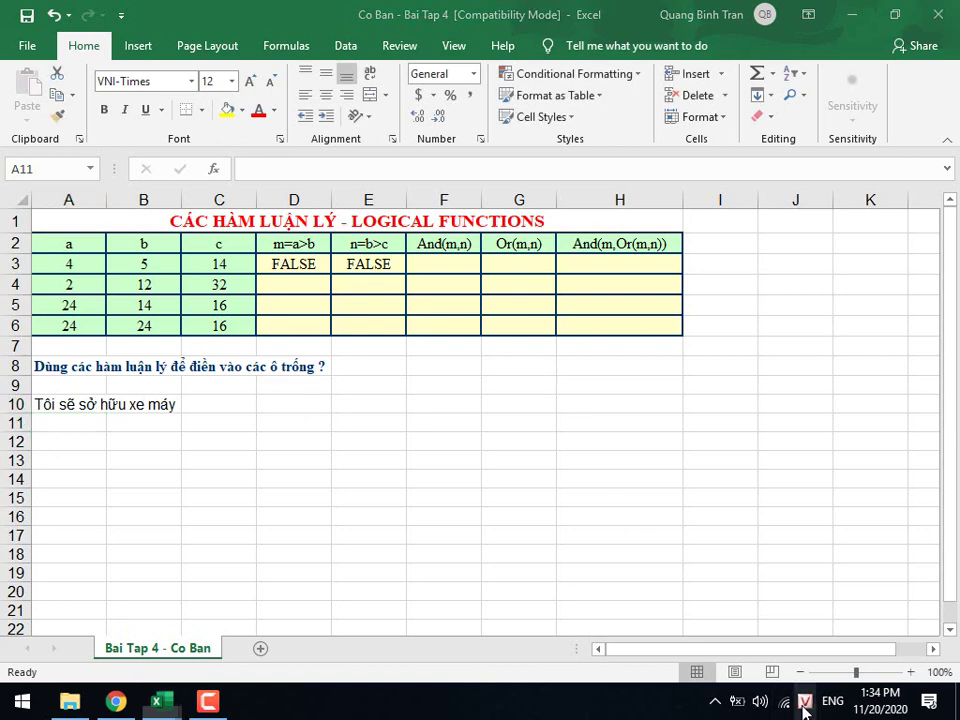
{"action": "left_click", "coordinate": [692, 624]}
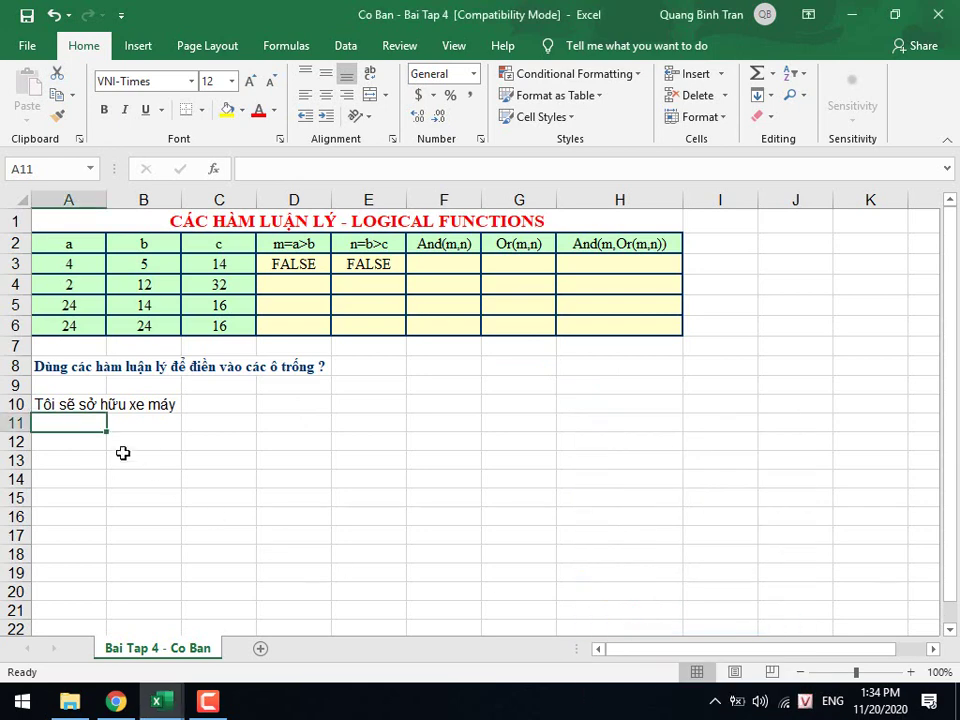
{"action": "type", "text": "1."}
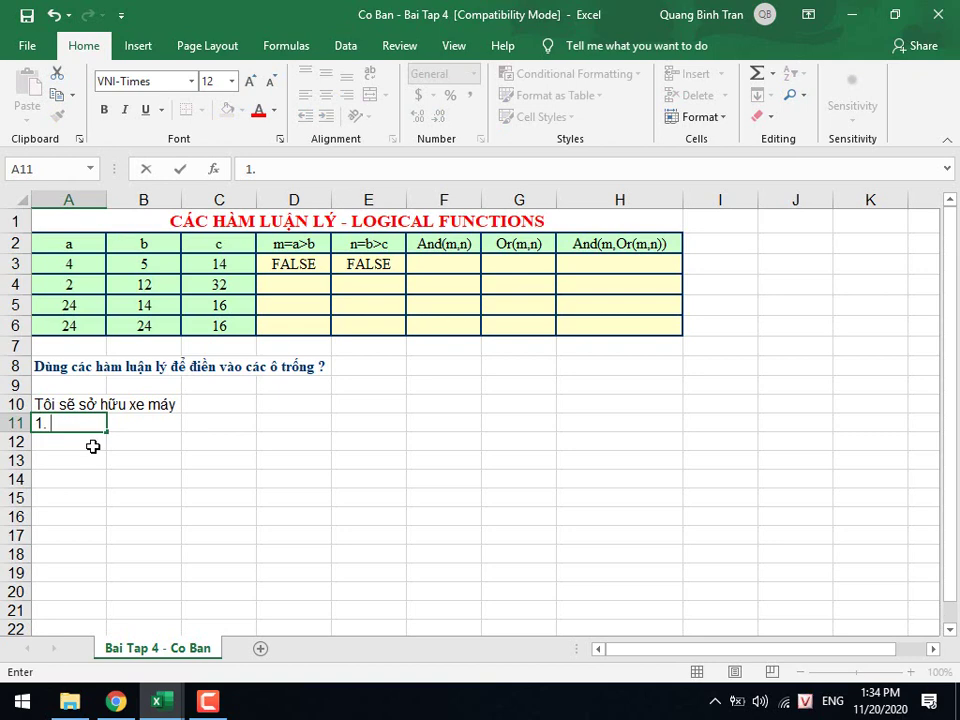
{"action": "type", "text": "Duû"}
{"action": "key", "text": "BackSpace"}
{"action": "key", "text": "BackSpace"}
{"action": "key", "text": "BackSpace"}
{"action": "type", "text": "D"}
{"action": "type", "text": "dur"}
{"action": "type", "text": " 18"}
{"action": "type", "text": " tu"}
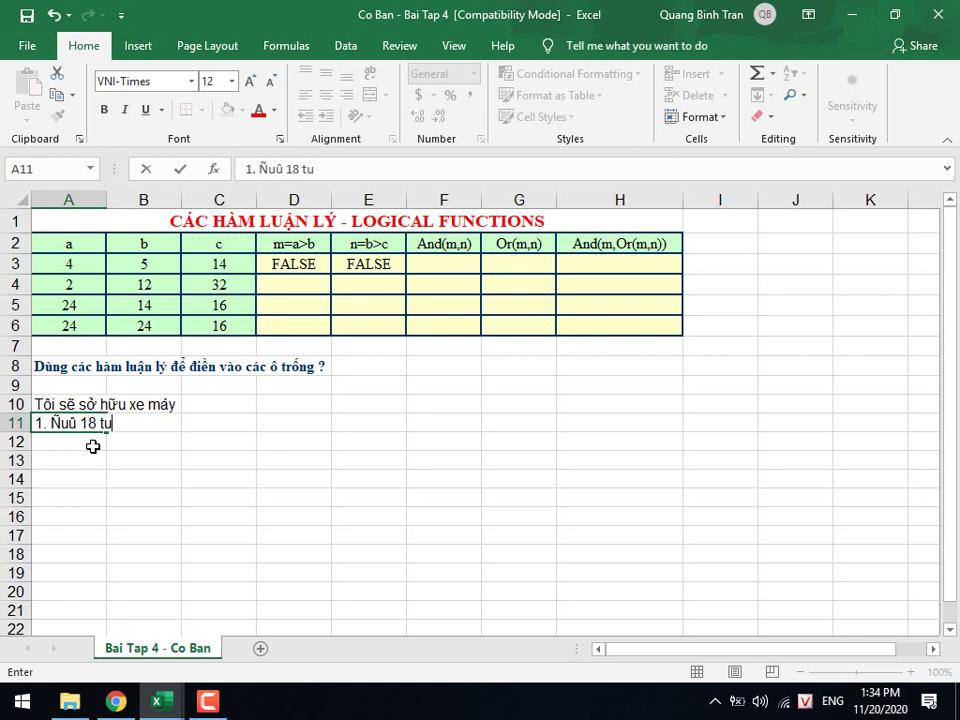
{"action": "type", "text": "oori"}
{"action": "key", "text": "Tab"}
{"action": "key", "text": "Left"}
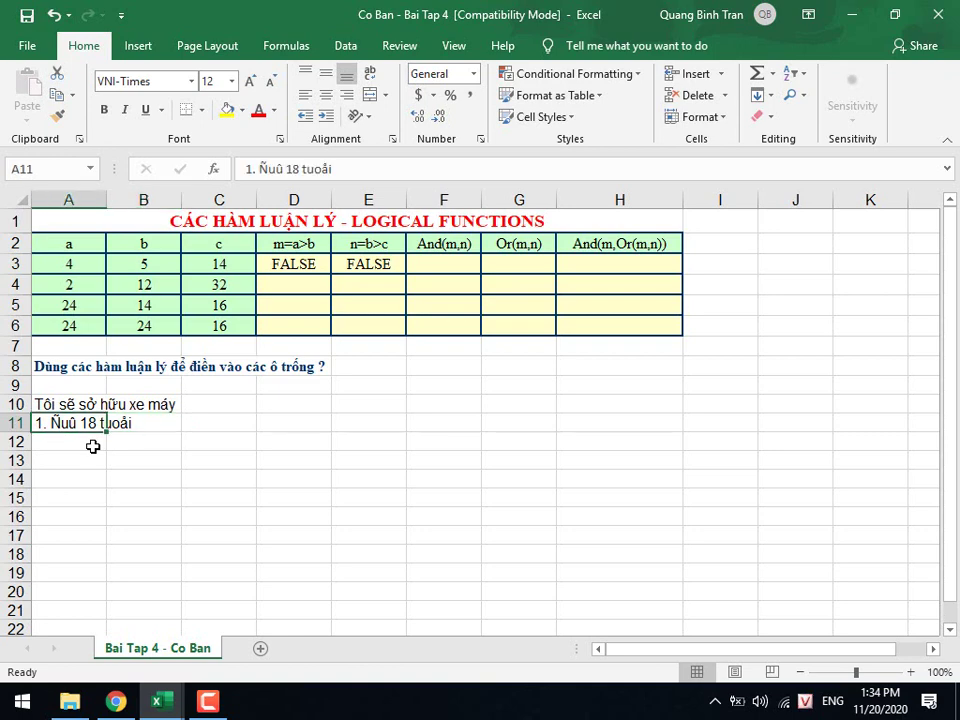
Set the font of A10:H19 to Times New Roman.
{"action": "right_click", "coordinate": [806, 702]}
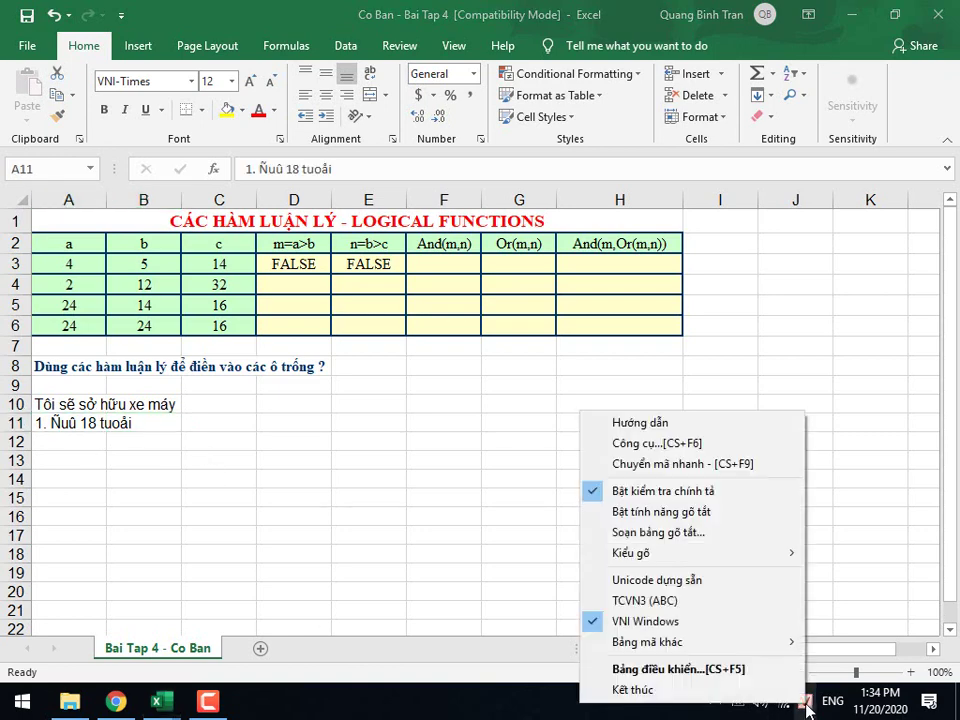
{"action": "left_click", "coordinate": [149, 466]}
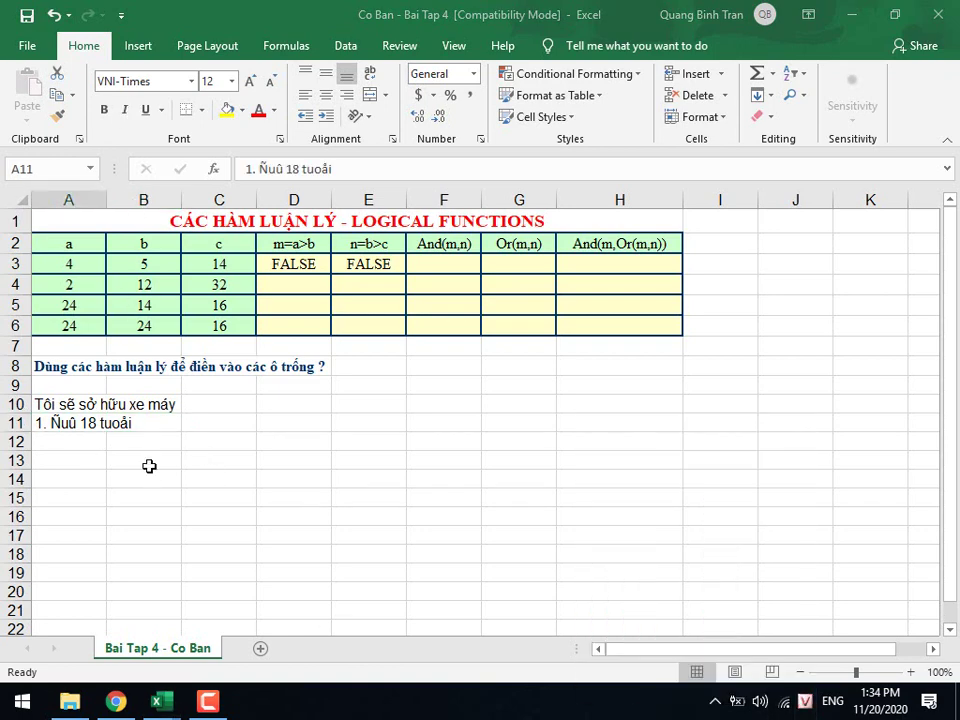
{"action": "left_click_drag", "start_coordinate": [44, 403], "coordinate": [579, 573]}
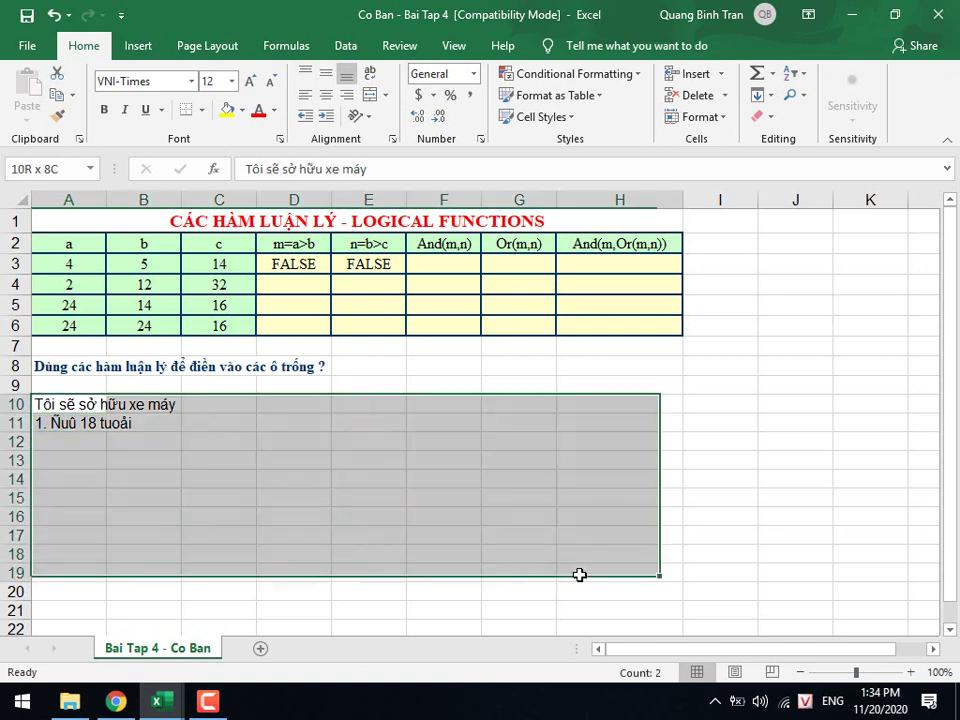
{"action": "left_click", "coordinate": [160, 85]}
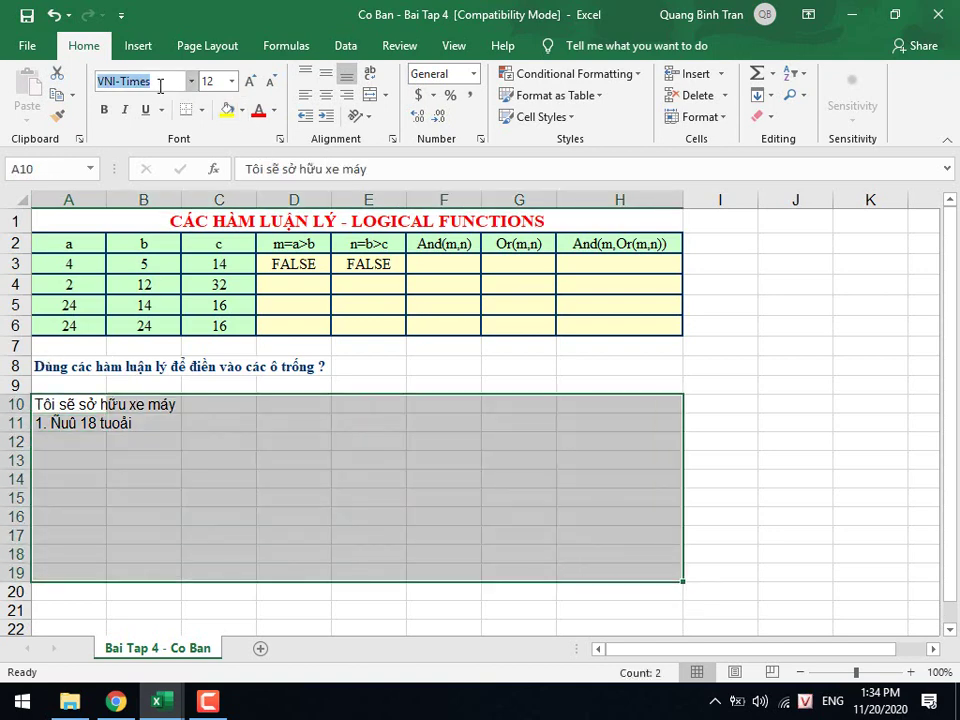
{"action": "type", "text": "Times New Roman"}
{"action": "key", "text": "Return"}
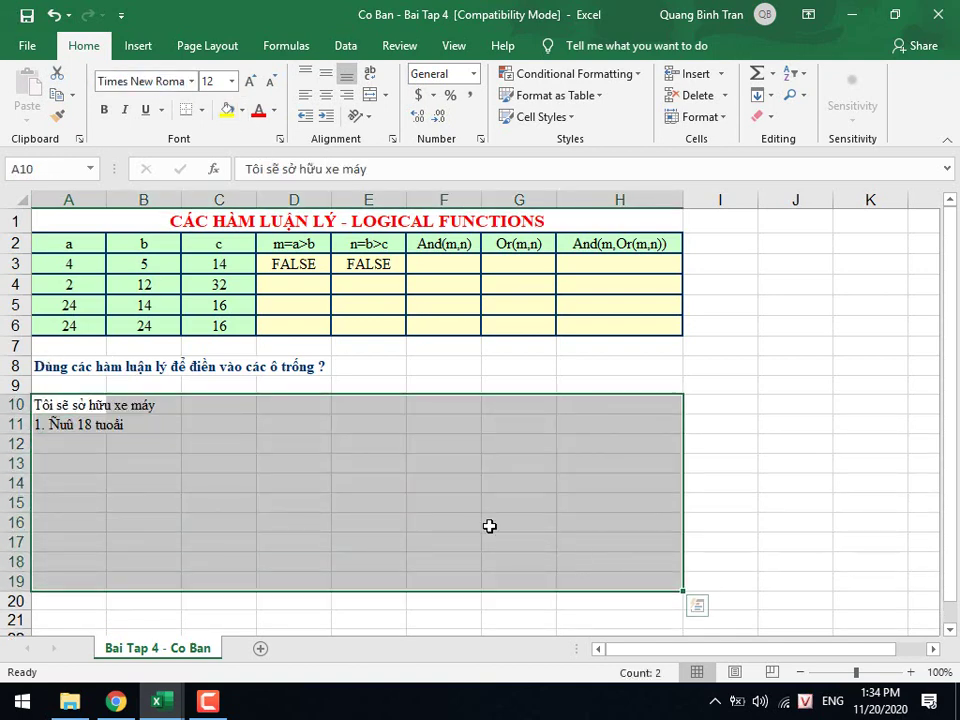
Switch encoding to Unicode dựng sẵn, retype A11 as '1. Đủ 18 tuổi' and add '2. Tiền' in A12.
{"action": "right_click", "coordinate": [805, 700]}
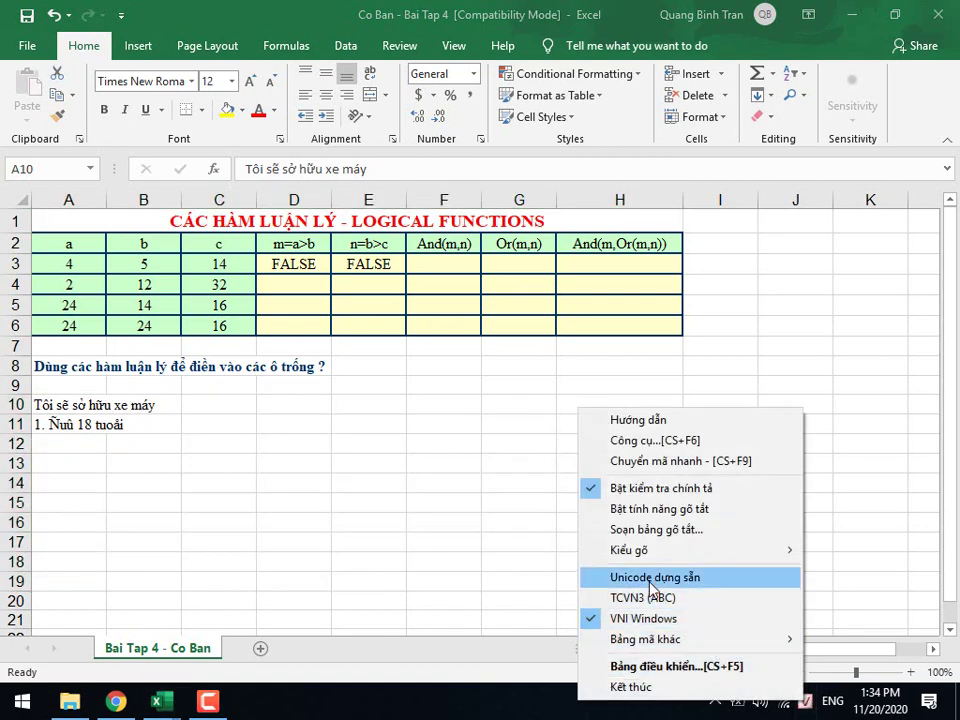
{"action": "left_click", "coordinate": [705, 574]}
{"action": "left_click", "coordinate": [71, 426]}
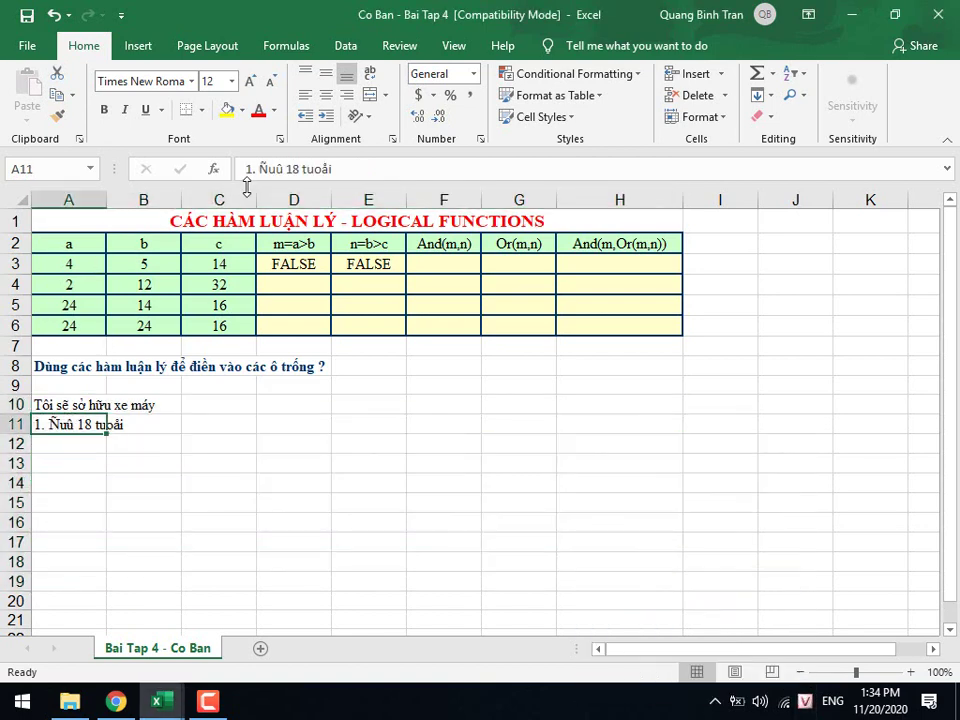
{"action": "triple_click", "coordinate": [263, 168]}
{"action": "type", "text": "1. Đu"}
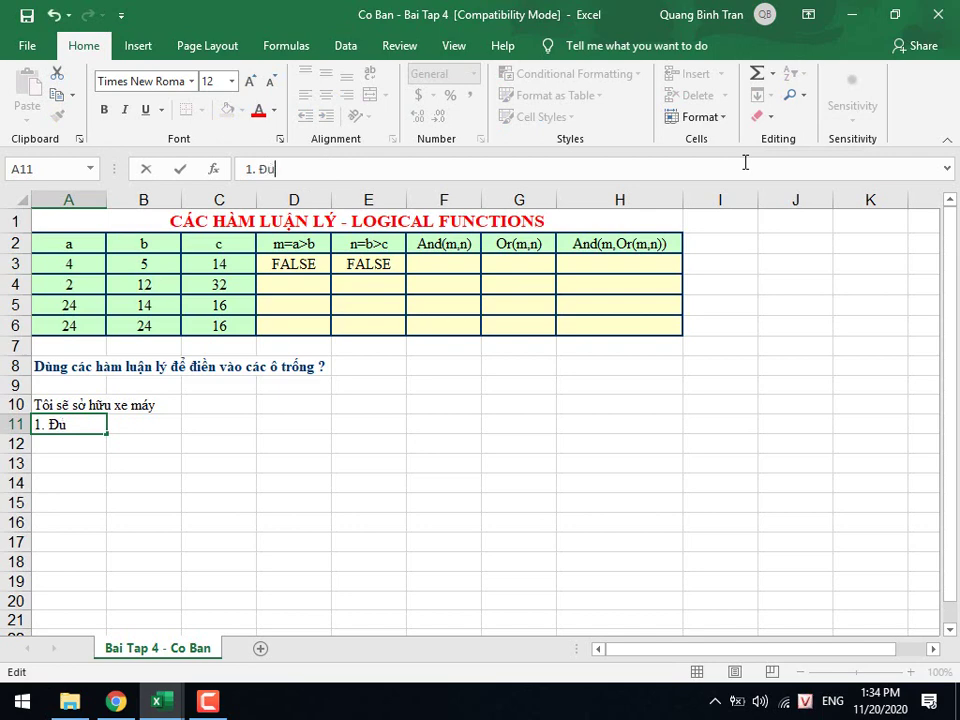
{"action": "key", "text": "BackSpace"}
{"action": "type", "text": "ủ 18 t"}
{"action": "type", "text": "uổi"}
{"action": "key", "text": "Return"}
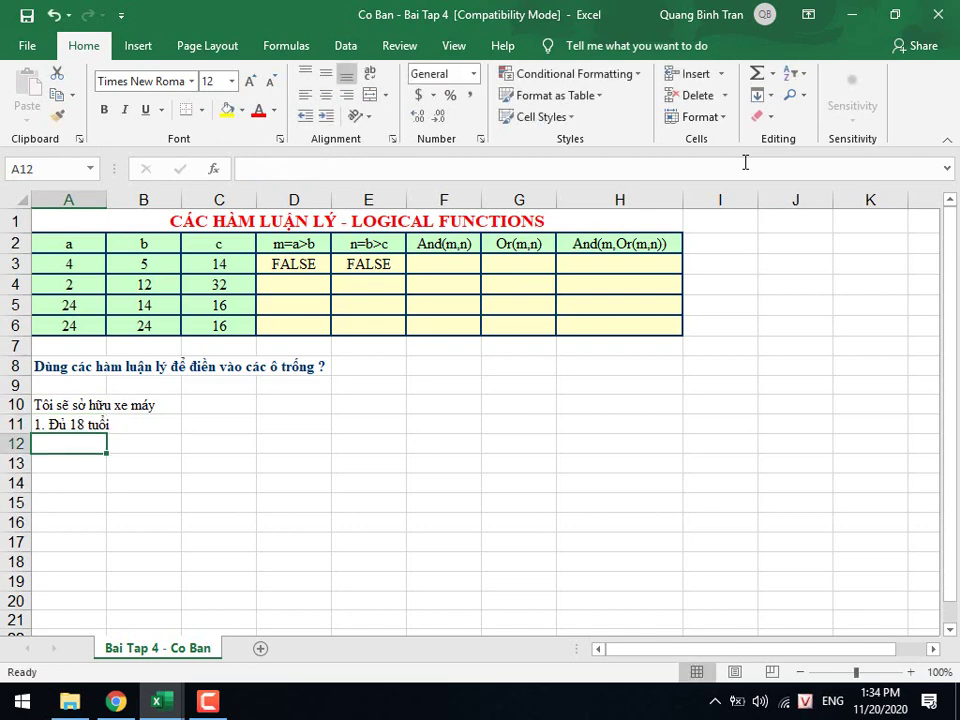
{"action": "type", "text": "2. "}
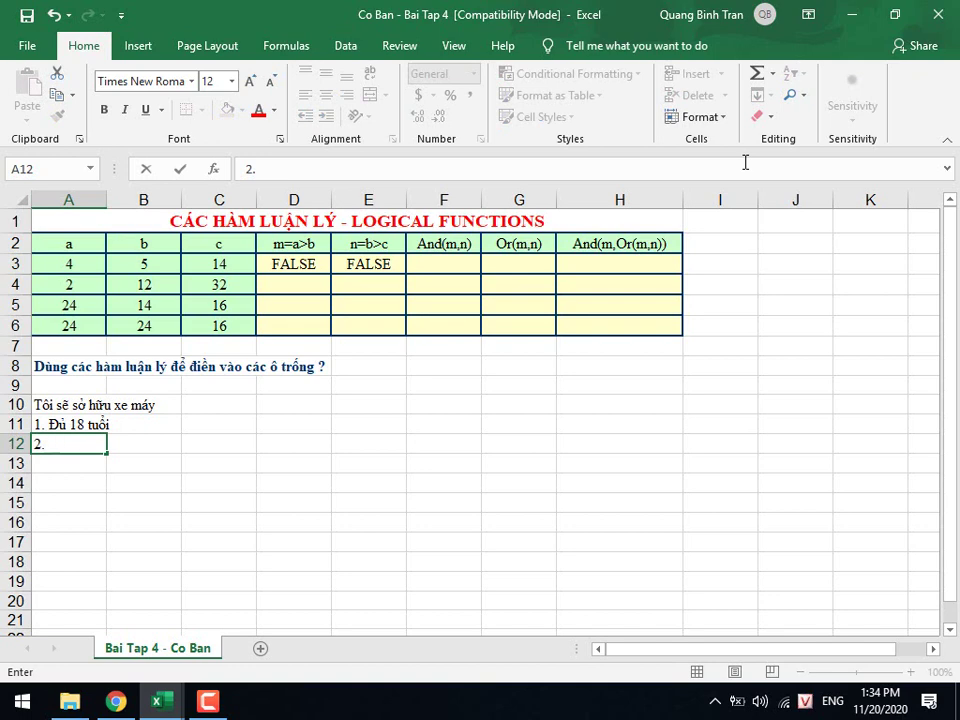
{"action": "type", "text": "T"}
{"action": "type", "text": "iền"}
{"action": "key", "text": "Tab"}
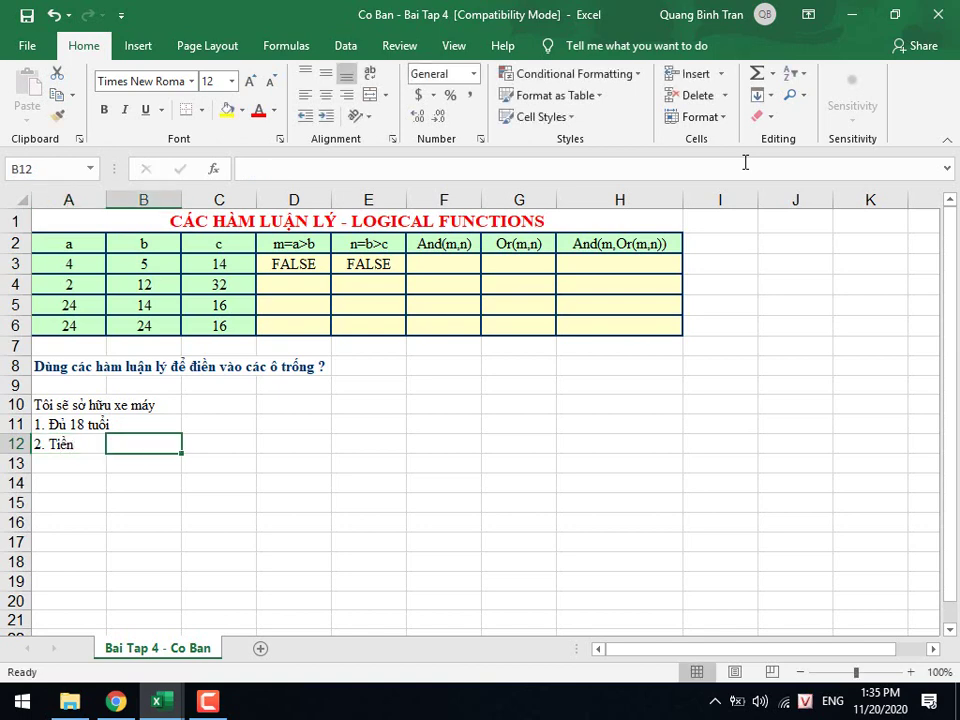
Type AND in D10 and the heading 18+ in E9.
{"action": "left_click", "coordinate": [290, 404]}
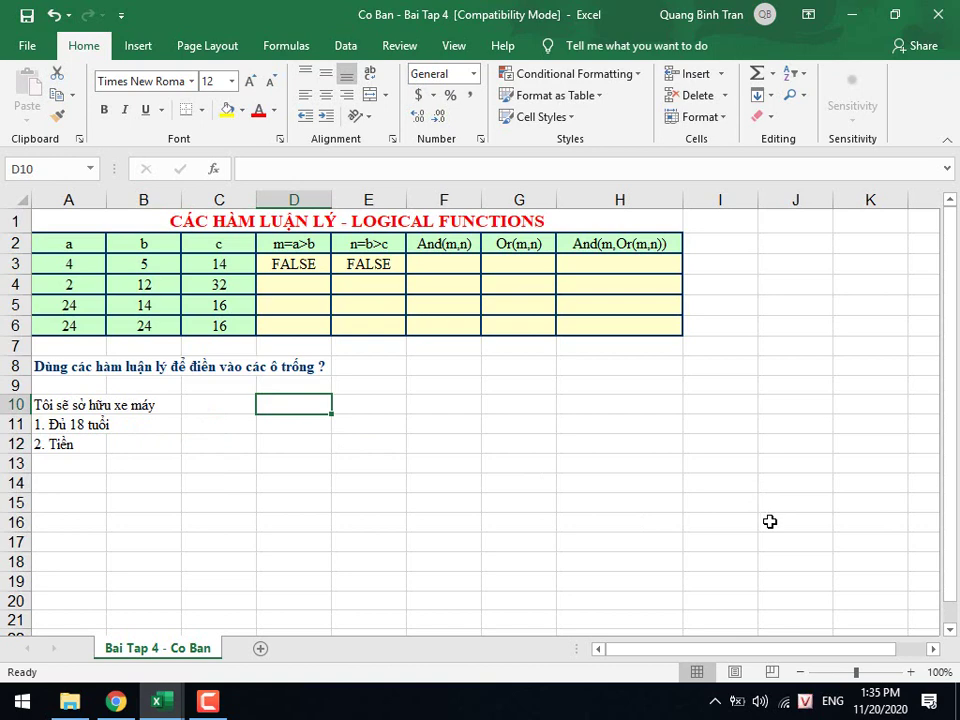
{"action": "type", "text": "AND"}
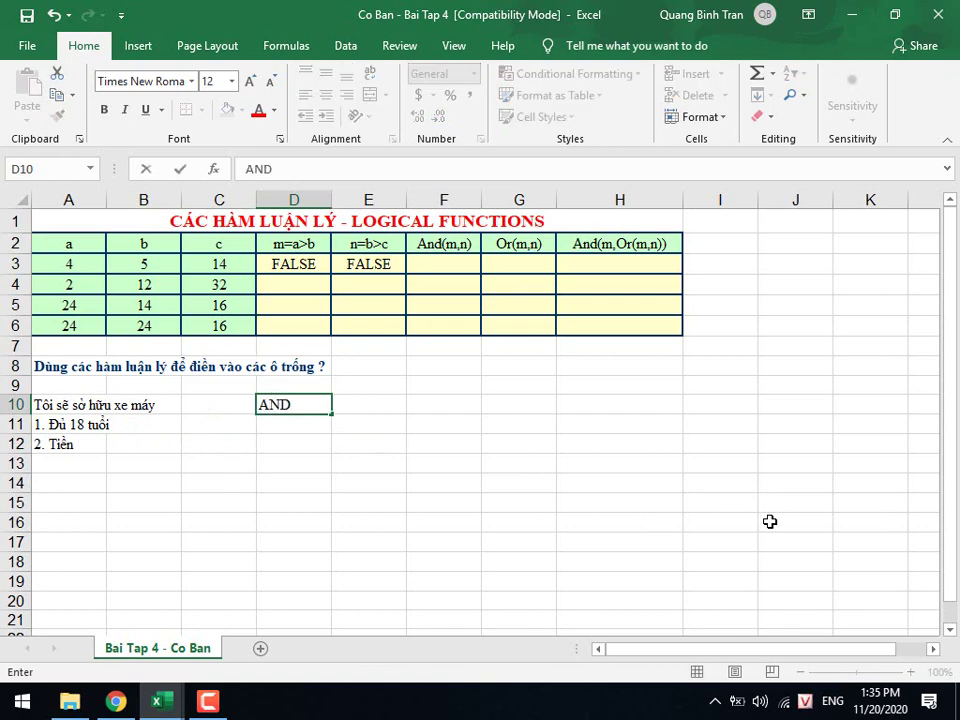
{"action": "key", "text": "Tab"}
{"action": "key", "text": "Up"}
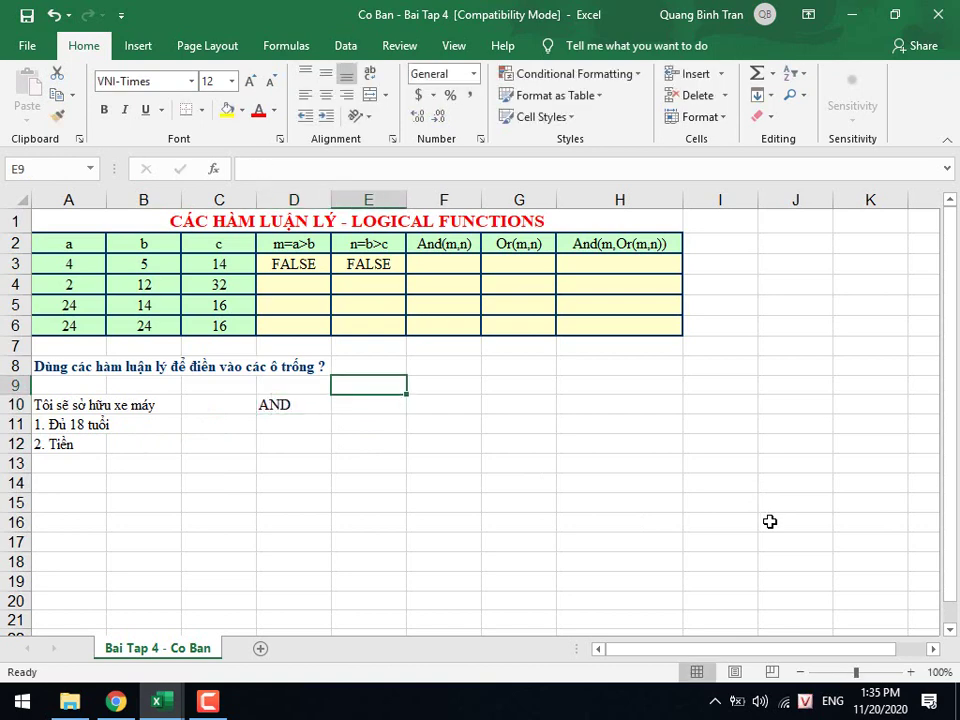
{"action": "type", "text": "Tuoổi"}
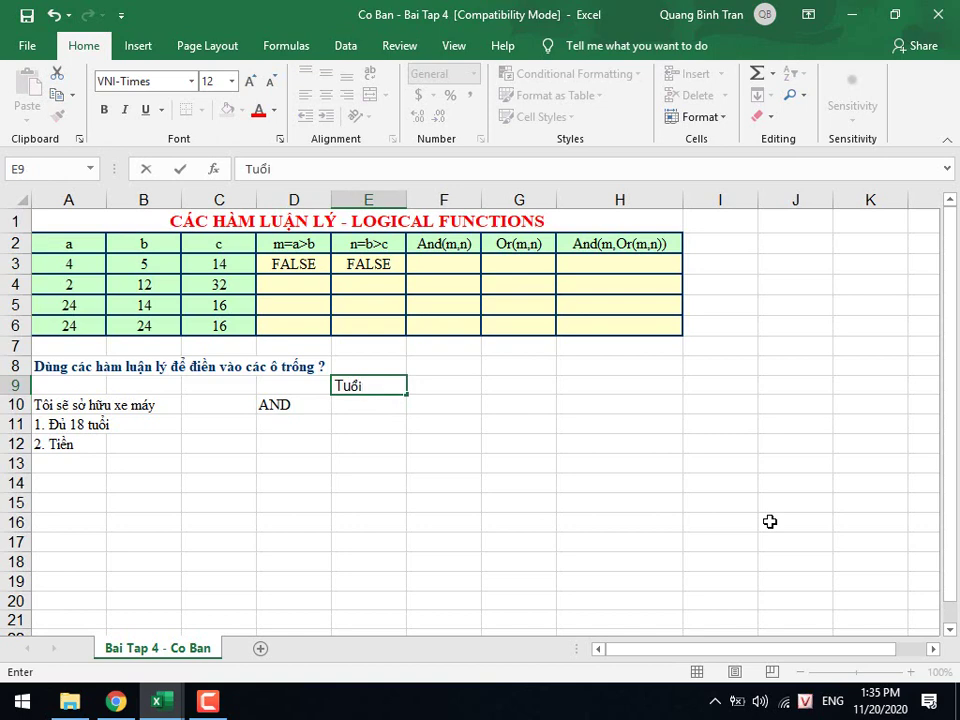
{"action": "type", "text": " 18"}
{"action": "key", "text": "Return"}
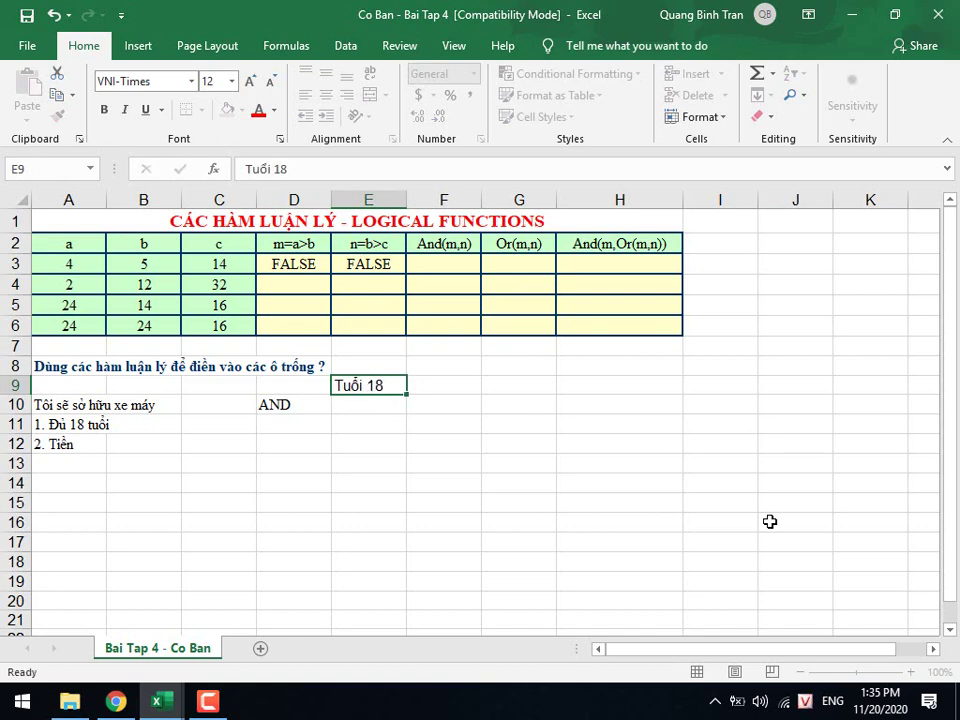
{"action": "key", "text": "Up"}
{"action": "type", "text": "18"}
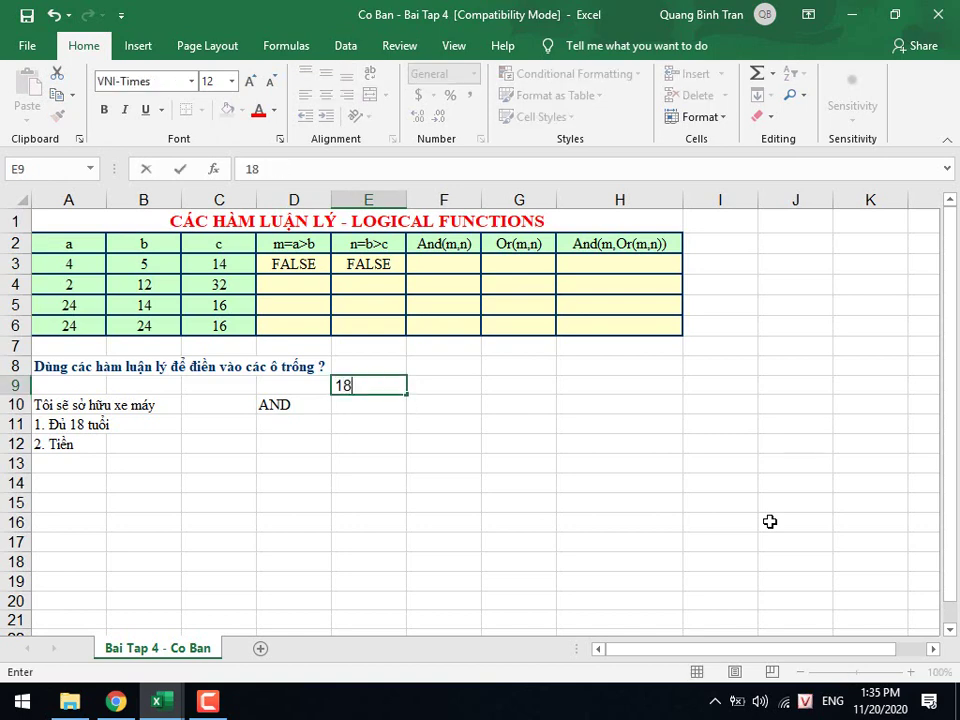
{"action": "type", "text": "="}
{"action": "key", "text": "BackSpace"}
{"action": "type", "text": "+"}
{"action": "key", "text": "Left"}
Enter $ in C11 and the row labels T in D11 and S in D12.
{"action": "key", "text": "Right"}
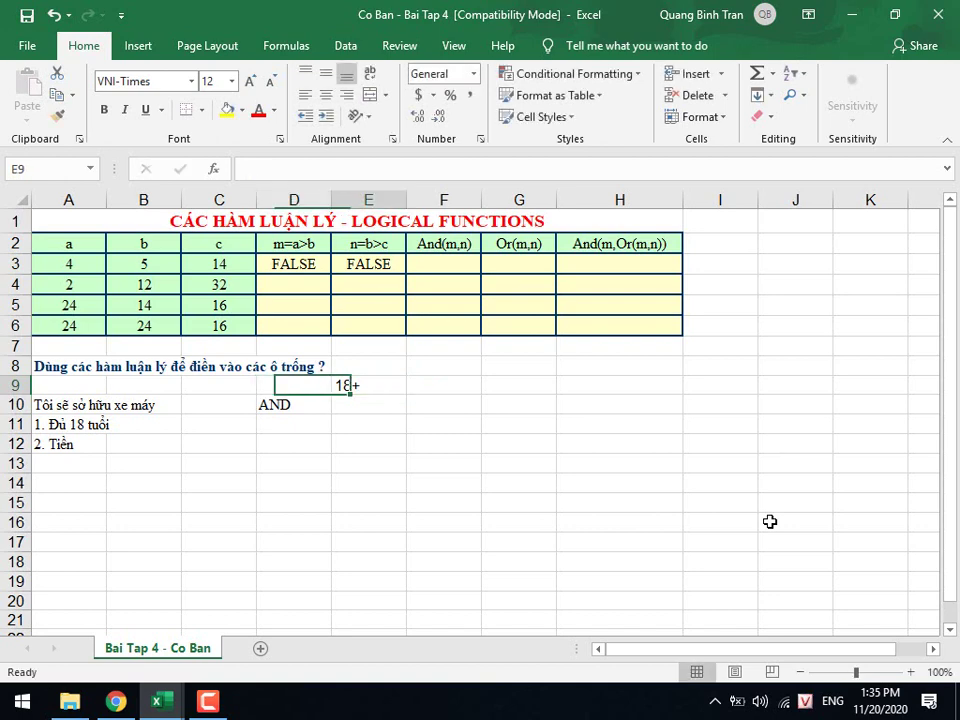
{"action": "key", "text": "Down"}
{"action": "key", "text": "Down"}
{"action": "key", "text": "Left"}
{"action": "key", "text": "Left"}
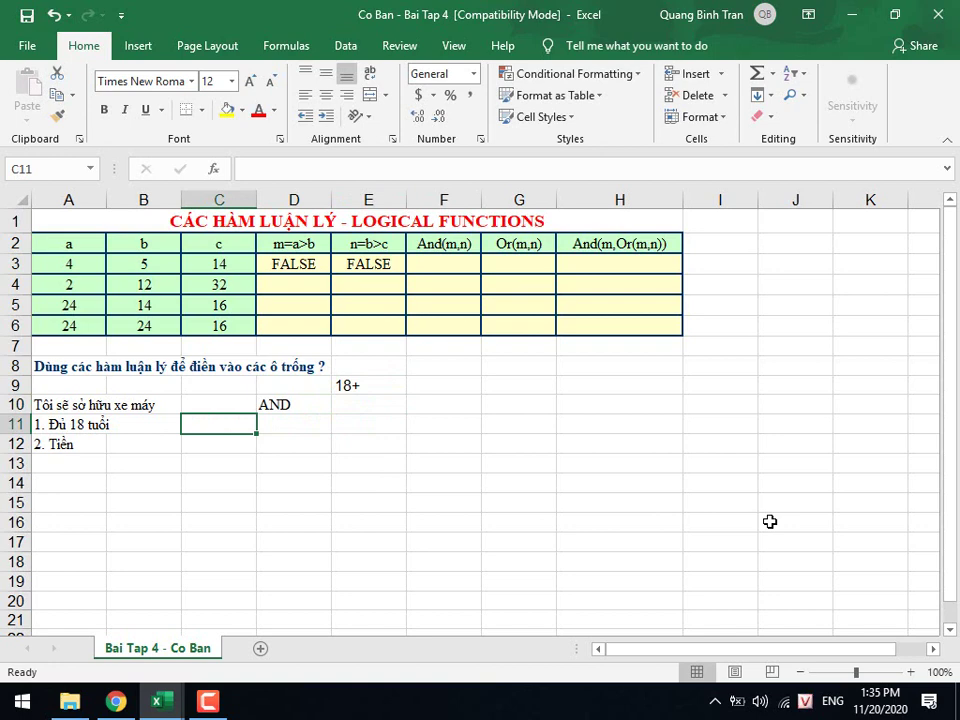
{"action": "key", "text": "Down"}
{"action": "key", "text": "Up"}
{"action": "type", "text": "$"}
{"action": "key", "text": "Right"}
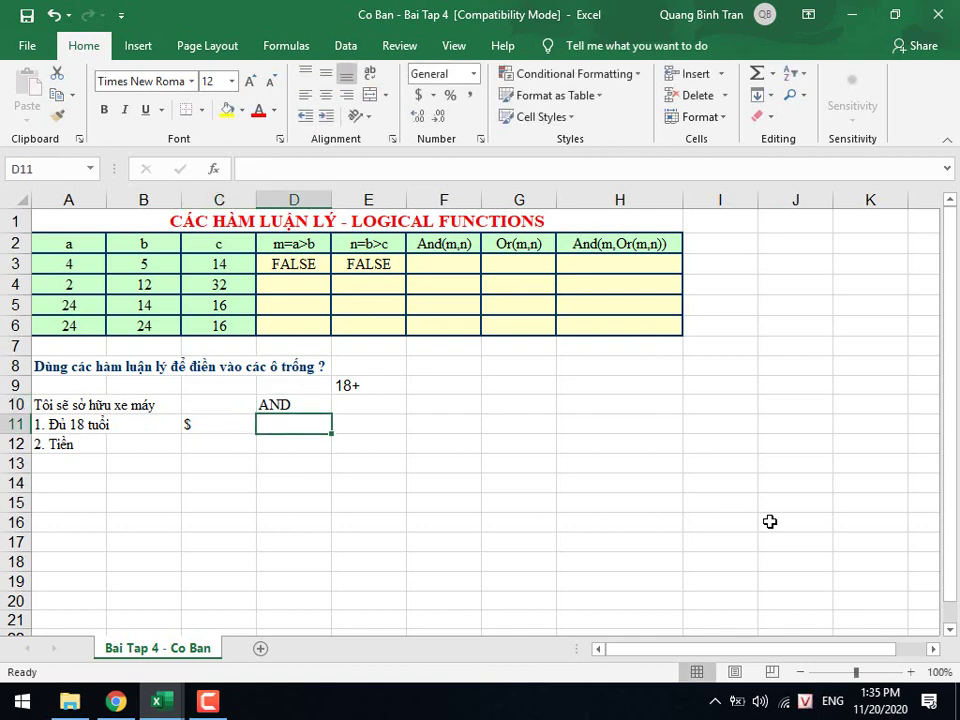
{"action": "type", "text": "T"}
{"action": "key", "text": "Return"}
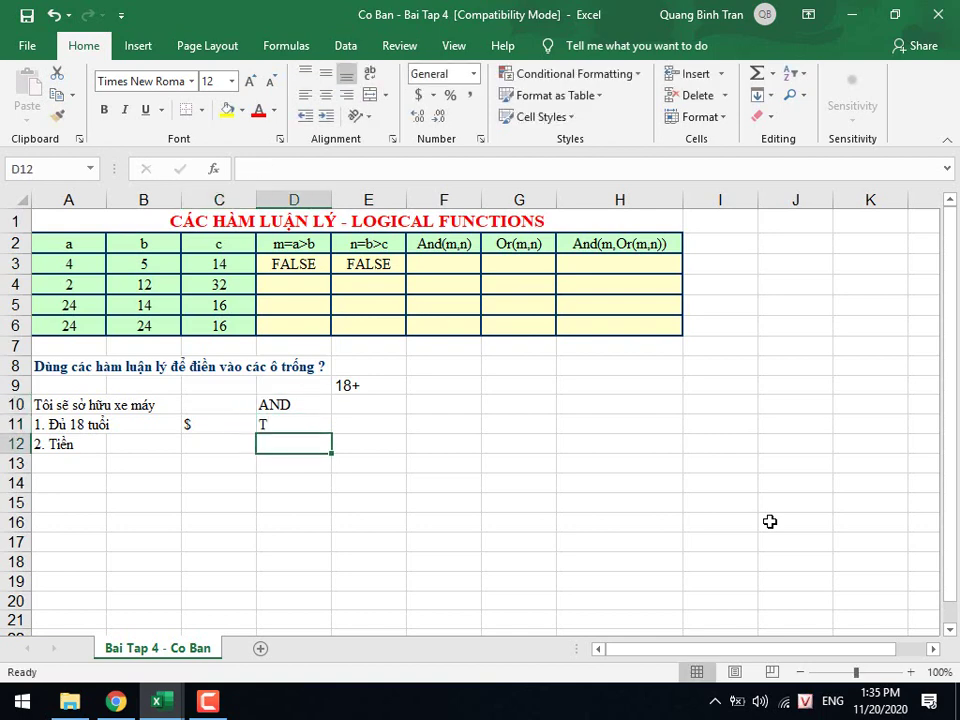
{"action": "type", "text": "S"}
{"action": "key", "text": "Up"}
{"action": "key", "text": "Up"}
Add the column headers T in E10 and F in F10.
{"action": "key", "text": "Right"}
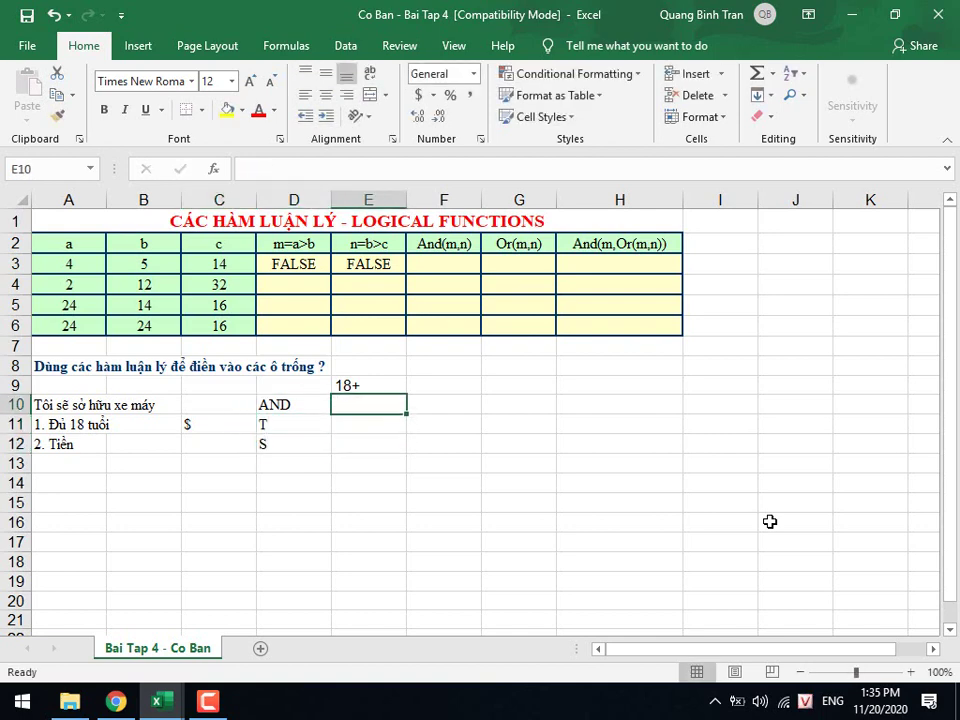
{"action": "type", "text": "T"}
{"action": "key", "text": "Return"}
{"action": "key", "text": "Up"}
{"action": "key", "text": "Right"}
{"action": "type", "text": "F"}
{"action": "key", "text": "Return"}
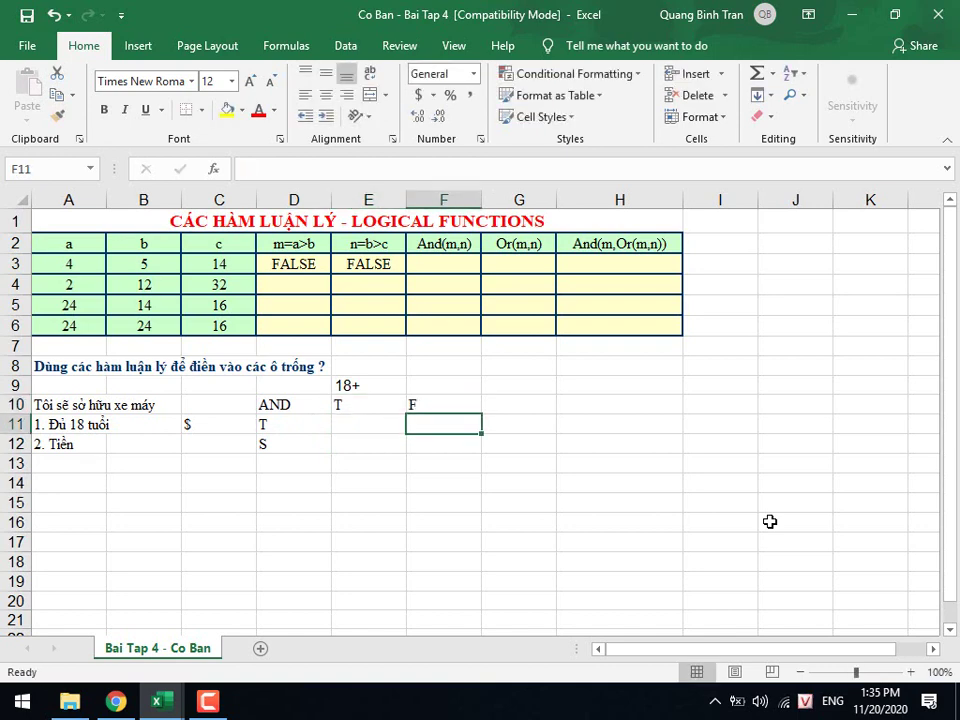
{"action": "key", "text": "Up"}
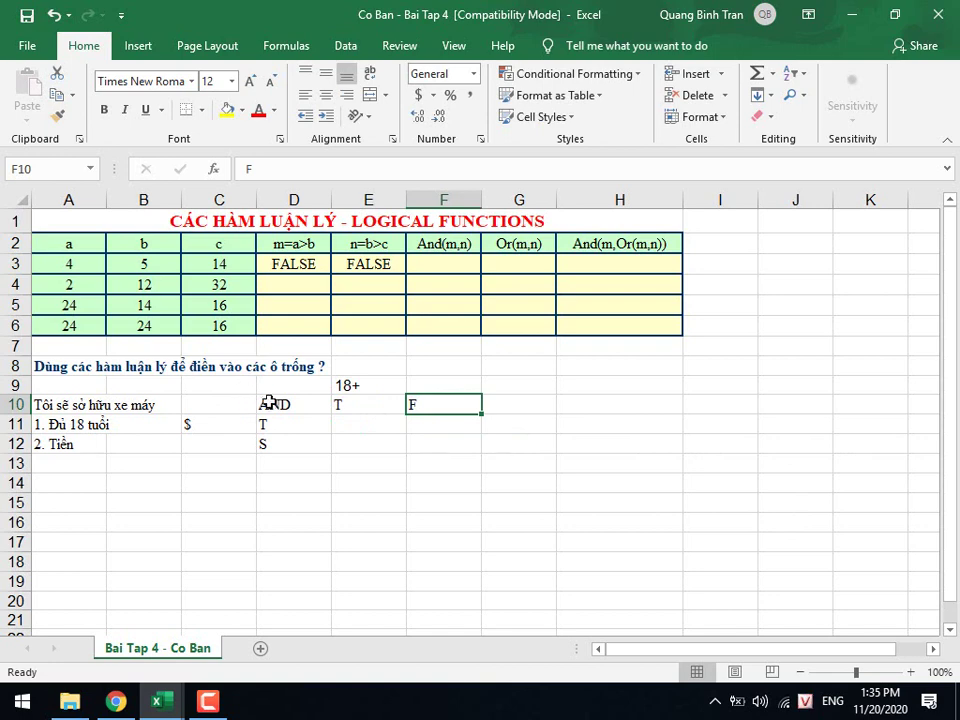
Apply All Borders to the truth table block D10:F12.
{"action": "mouse_move", "coordinate": [268, 404]}
{"action": "left_mouse_down"}
{"action": "mouse_move", "coordinate": [428, 456]}
{"action": "mouse_move", "coordinate": [428, 444]}
{"action": "left_mouse_up"}
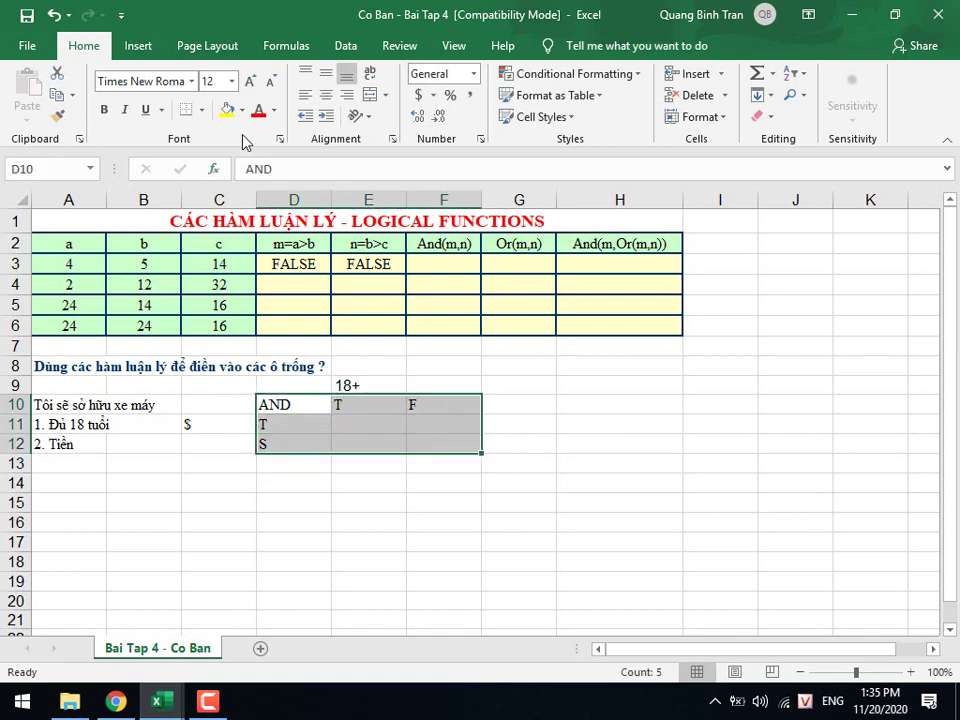
{"action": "left_click", "coordinate": [201, 109]}
{"action": "left_click", "coordinate": [215, 270]}
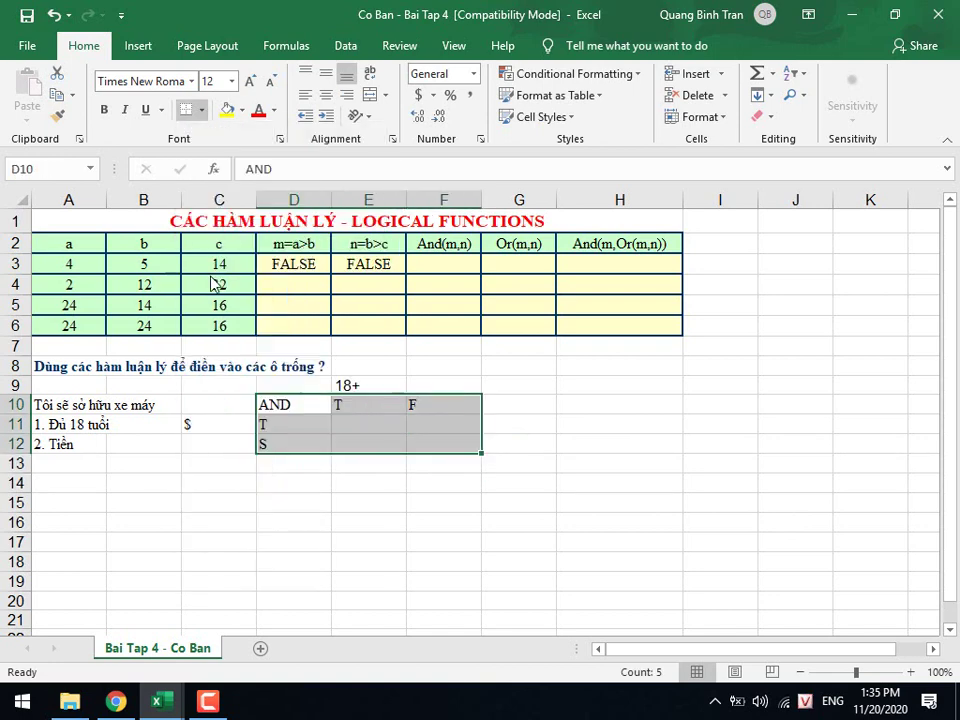
{"action": "left_click", "coordinate": [425, 444]}
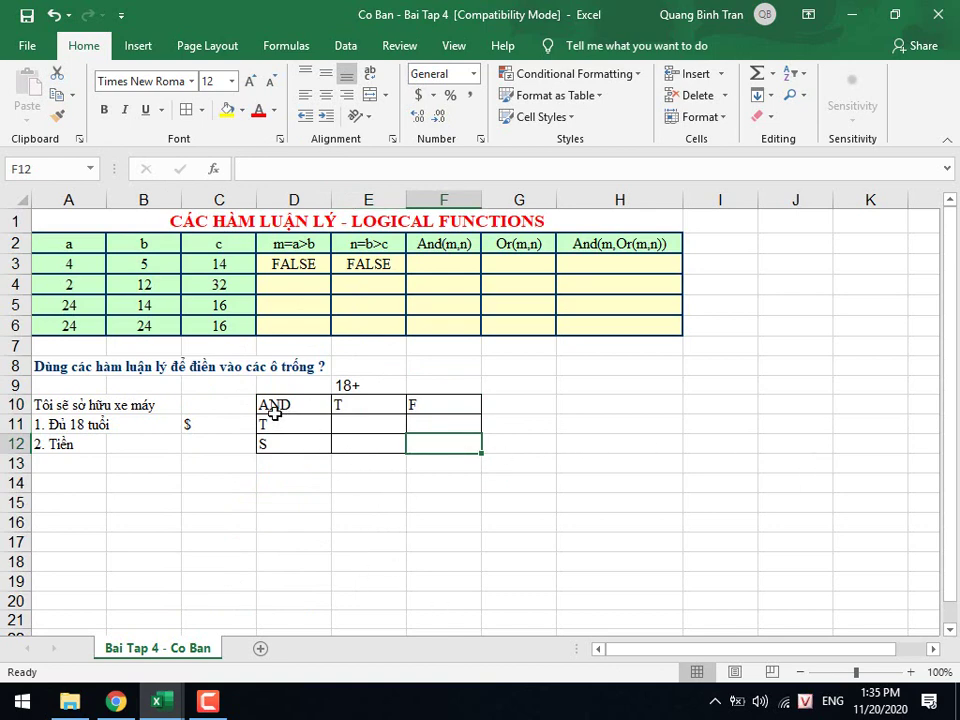
Check the conditions in A10:A12, then enter T in E11 and F in E12, F12 and F11.
{"action": "left_click", "coordinate": [71, 398]}
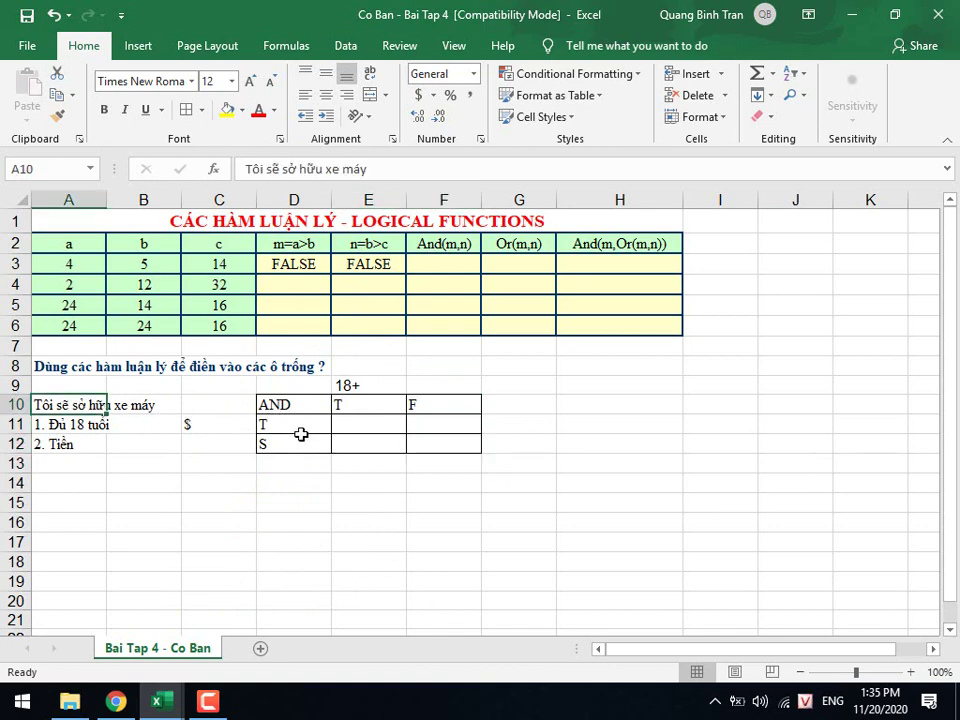
{"action": "left_click", "coordinate": [66, 422]}
{"action": "left_click", "coordinate": [75, 442]}
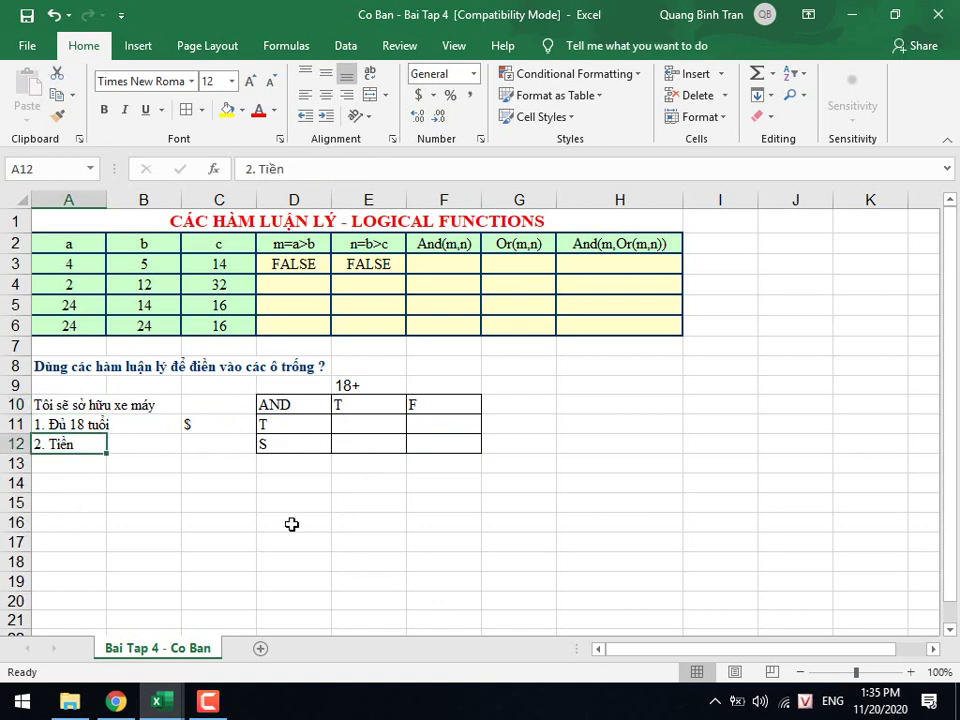
{"action": "left_click", "coordinate": [366, 425]}
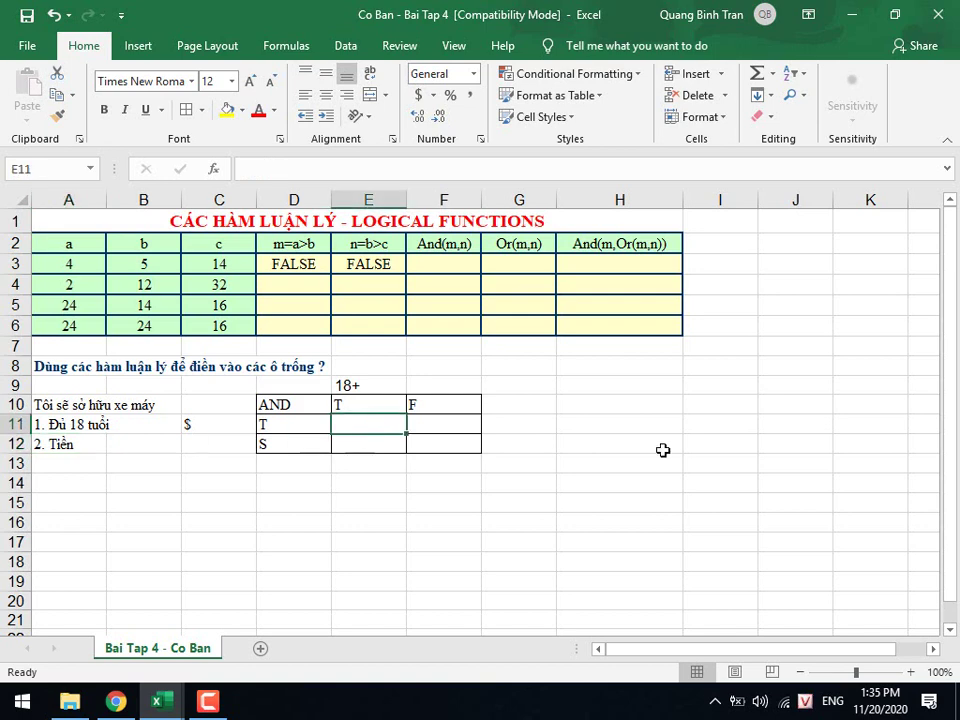
{"action": "type", "text": "T"}
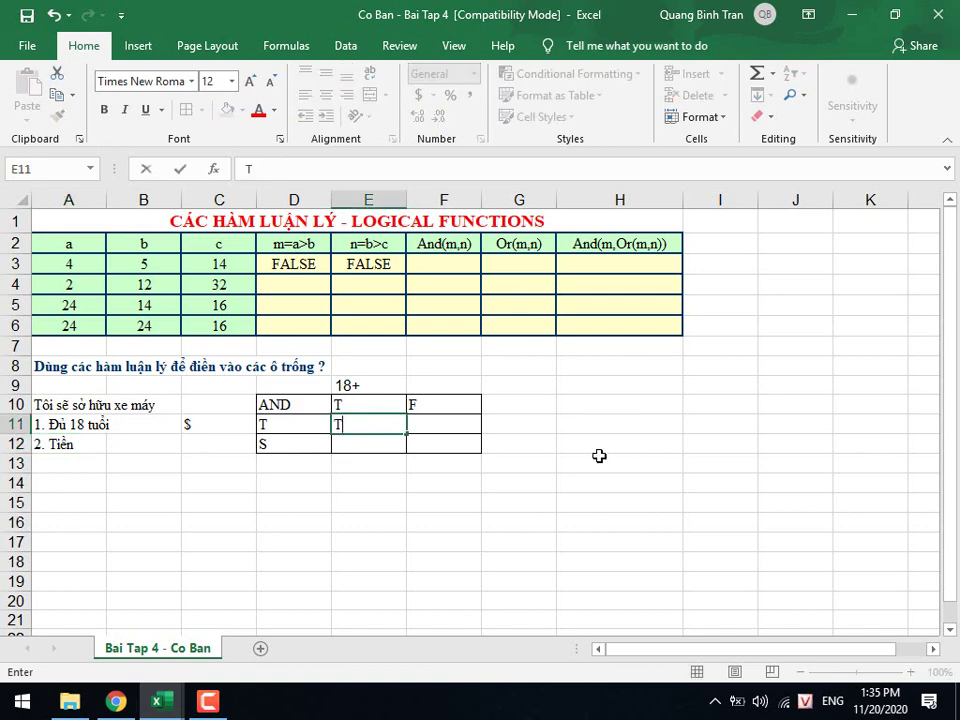
{"action": "key", "text": "ctrl+Return"}
{"action": "left_click", "coordinate": [379, 440]}
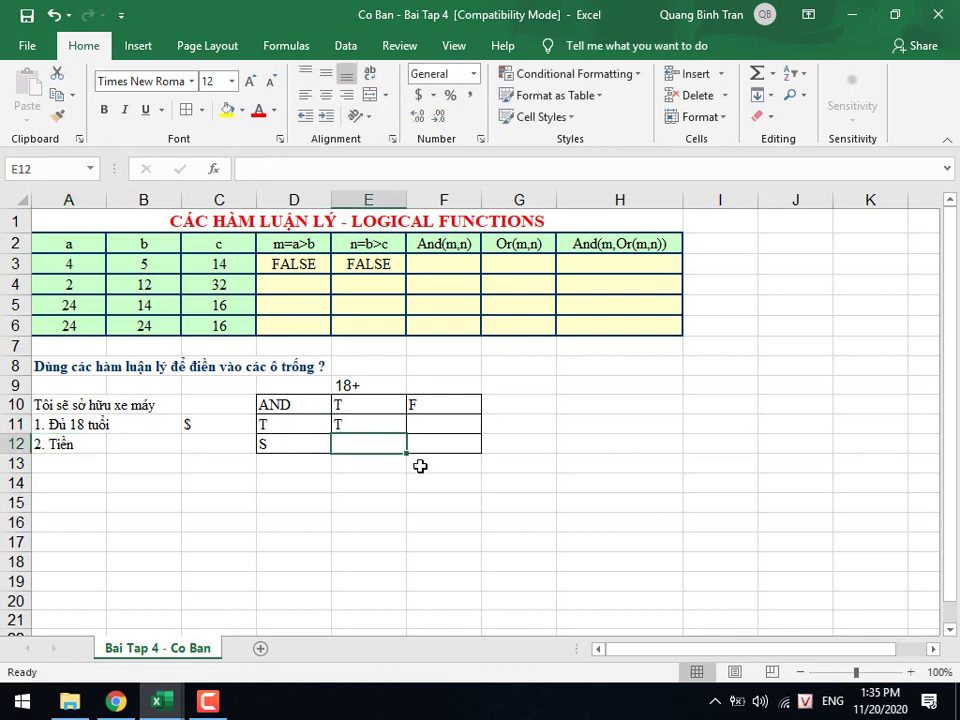
{"action": "type", "text": "F"}
{"action": "left_click", "coordinate": [428, 446]}
{"action": "type", "text": "F"}
{"action": "left_click", "coordinate": [444, 427]}
{"action": "type", "text": "F"}
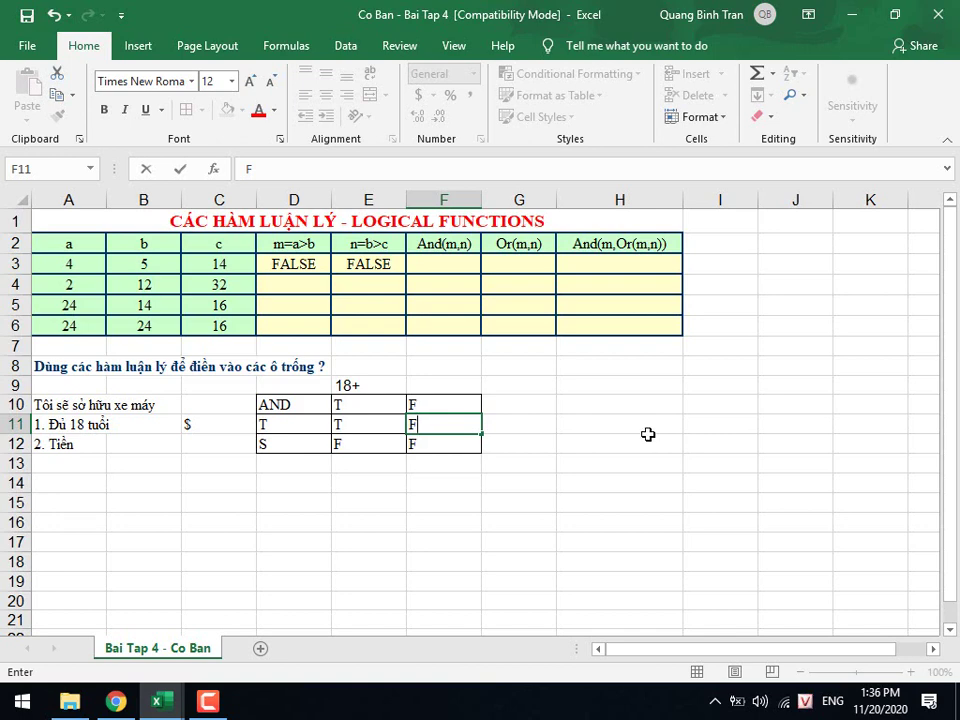
Commit F in F11, review the D10:F12 AND table, then move down to A15.
{"action": "left_click", "coordinate": [640, 440]}
{"action": "left_click_drag", "start_coordinate": [285, 402], "coordinate": [440, 443]}
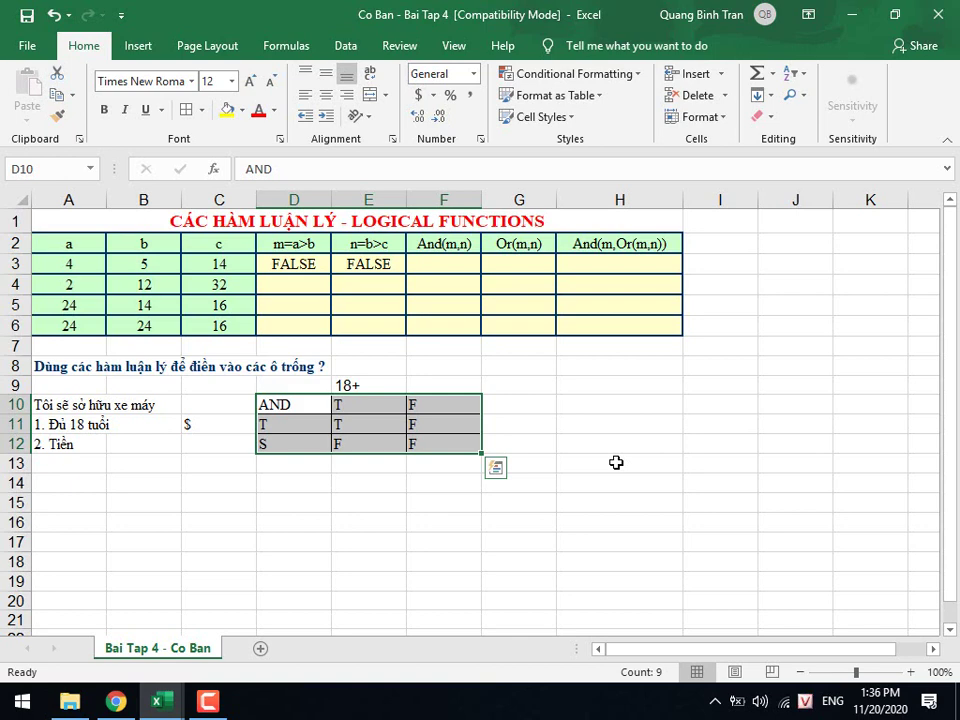
{"action": "left_click", "coordinate": [530, 245]}
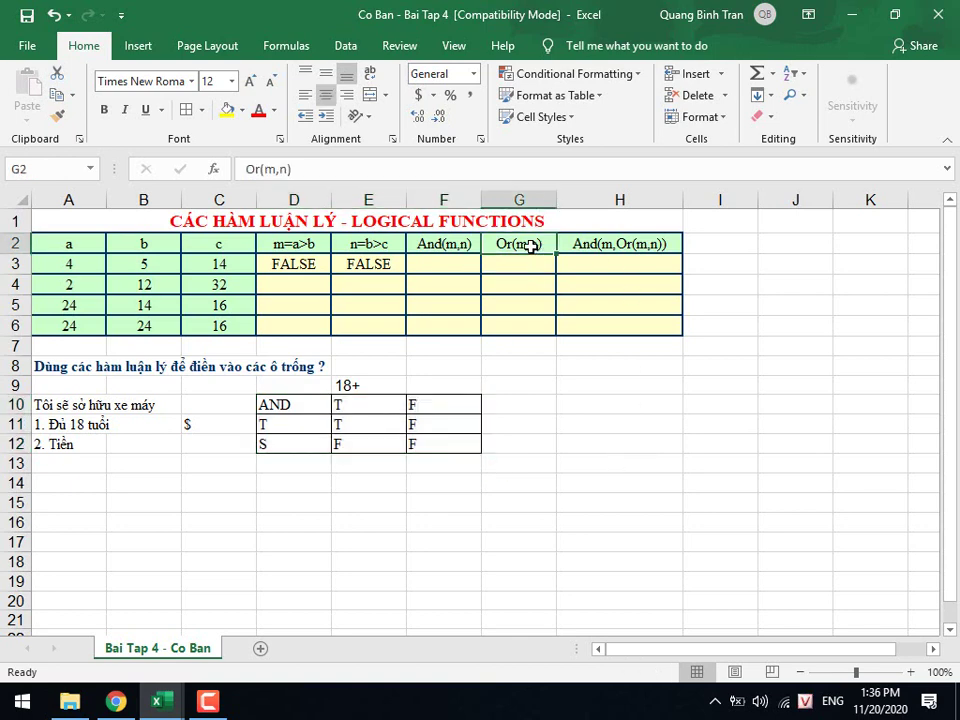
{"action": "left_click", "coordinate": [58, 500]}
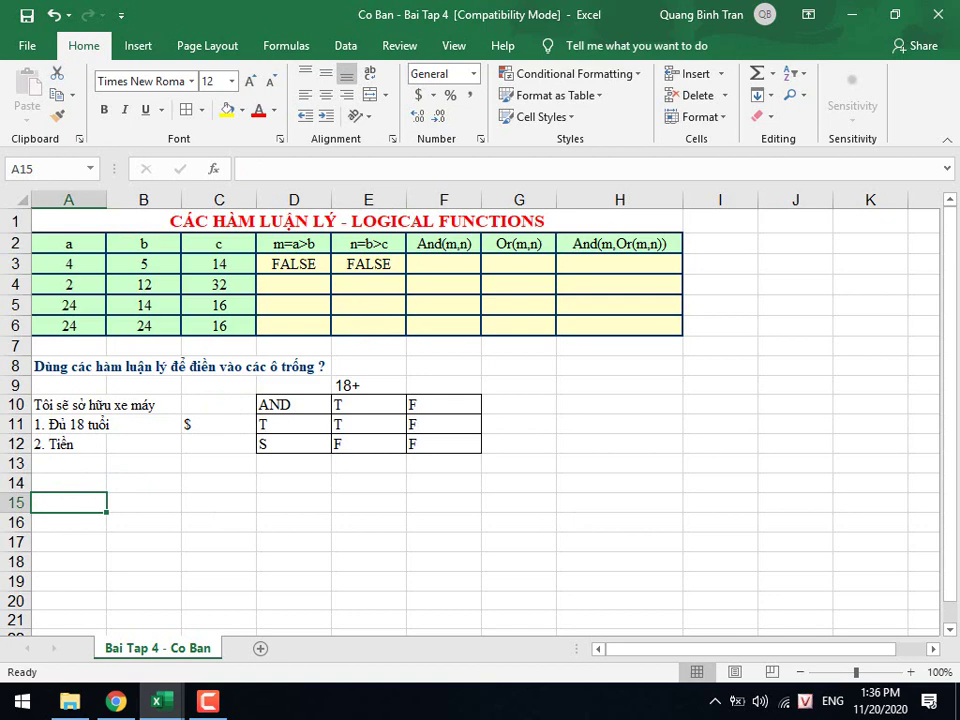
Type OR in D15 and the ĐT column label in E14.
{"action": "key", "text": "Right"}
{"action": "key", "text": "Right"}
{"action": "key", "text": "Right"}
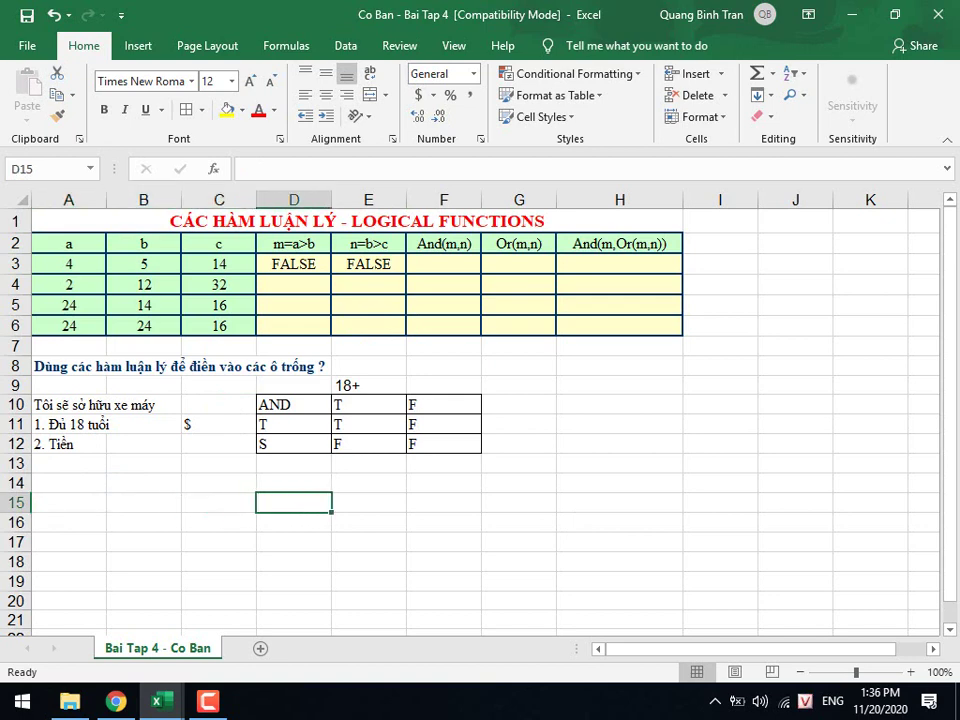
{"action": "type", "text": "OR"}
{"action": "key", "text": "Right"}
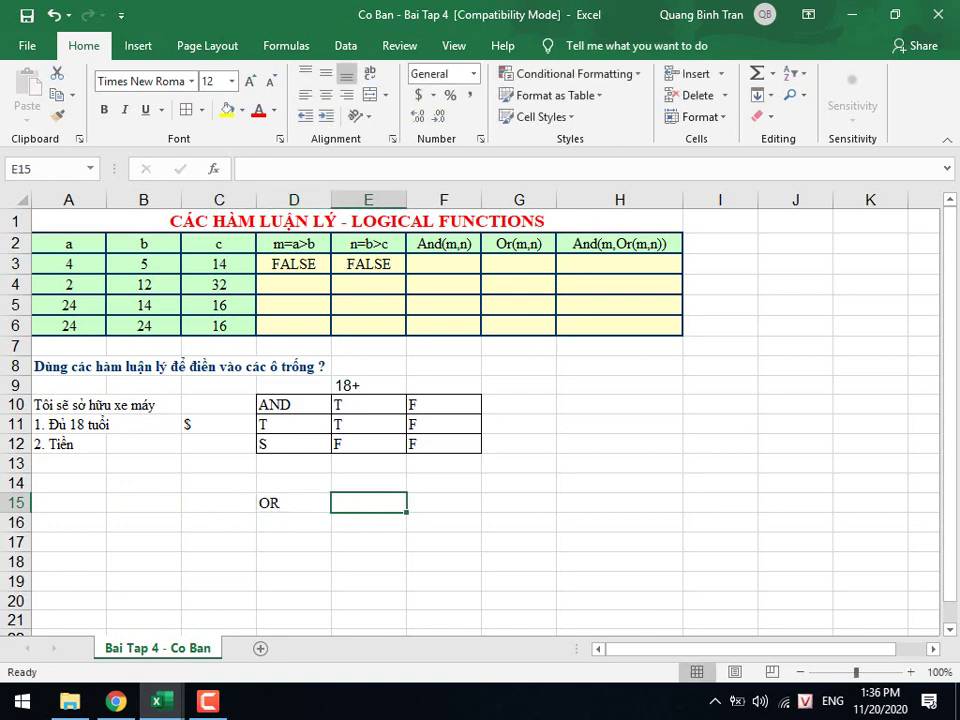
{"action": "left_click", "coordinate": [368, 482]}
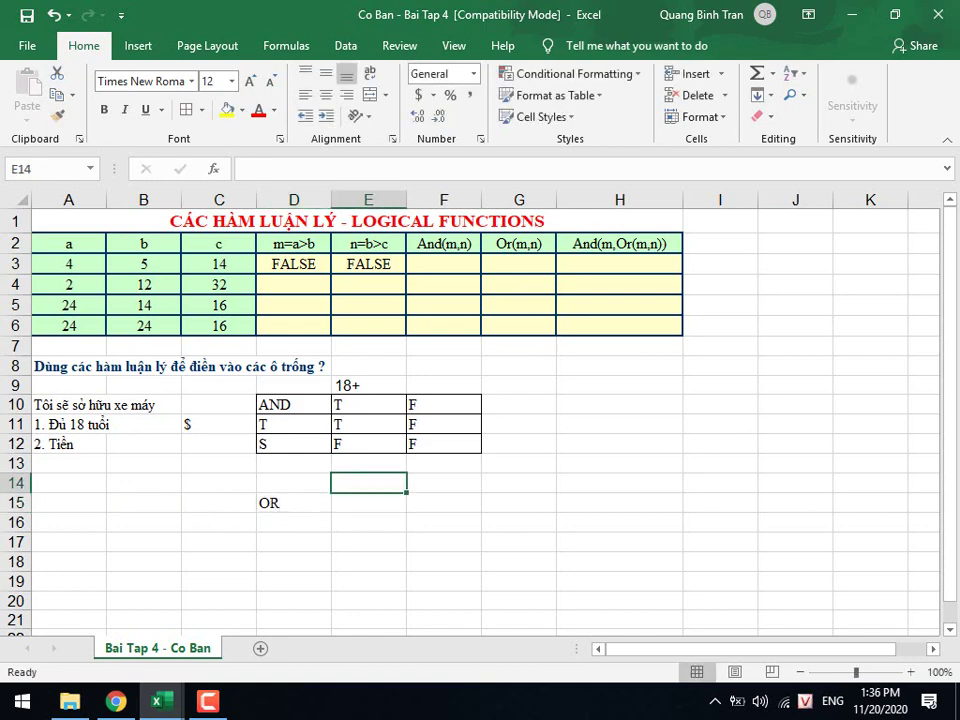
{"action": "type", "text": "ĐT"}
{"action": "key", "text": "Return"}
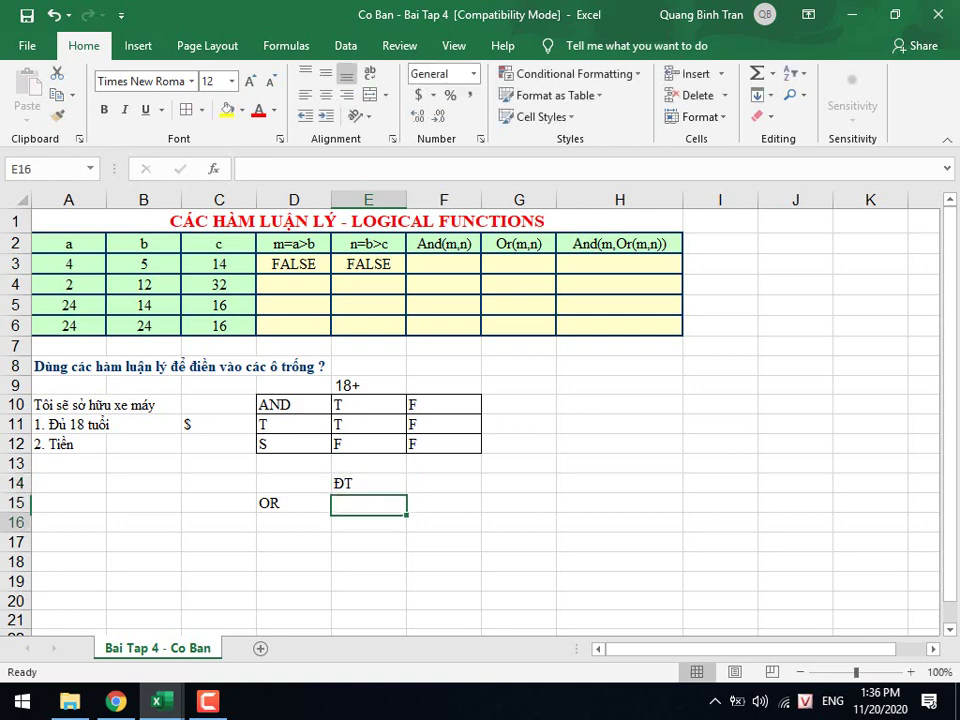
Add the row label 'Giàu' in C16.
{"action": "left_click", "coordinate": [249, 522]}
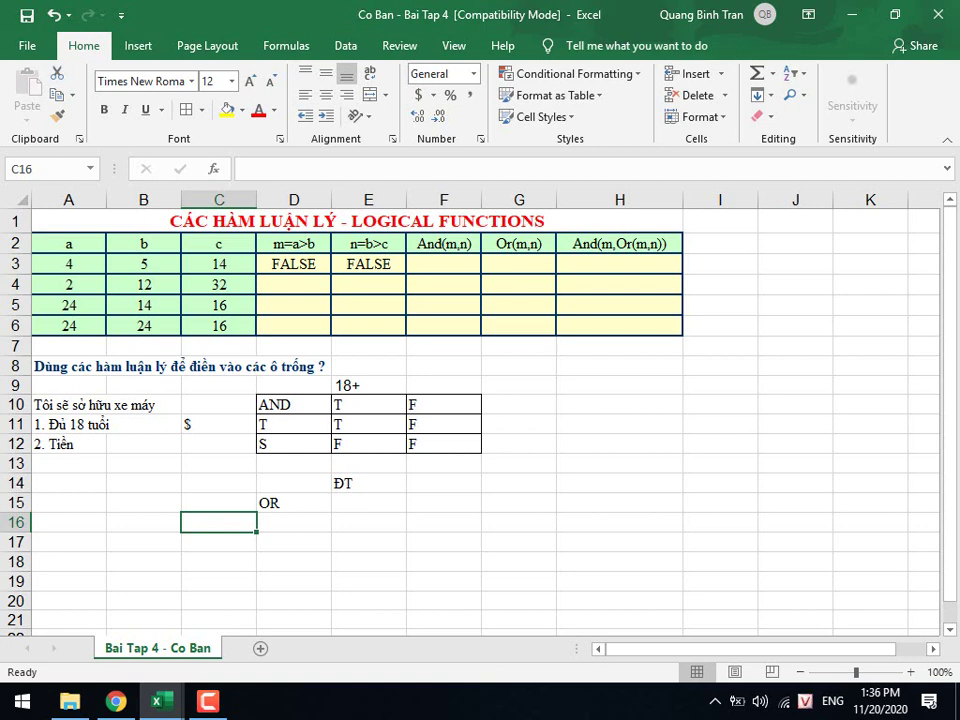
{"action": "type", "text": "Giad"}
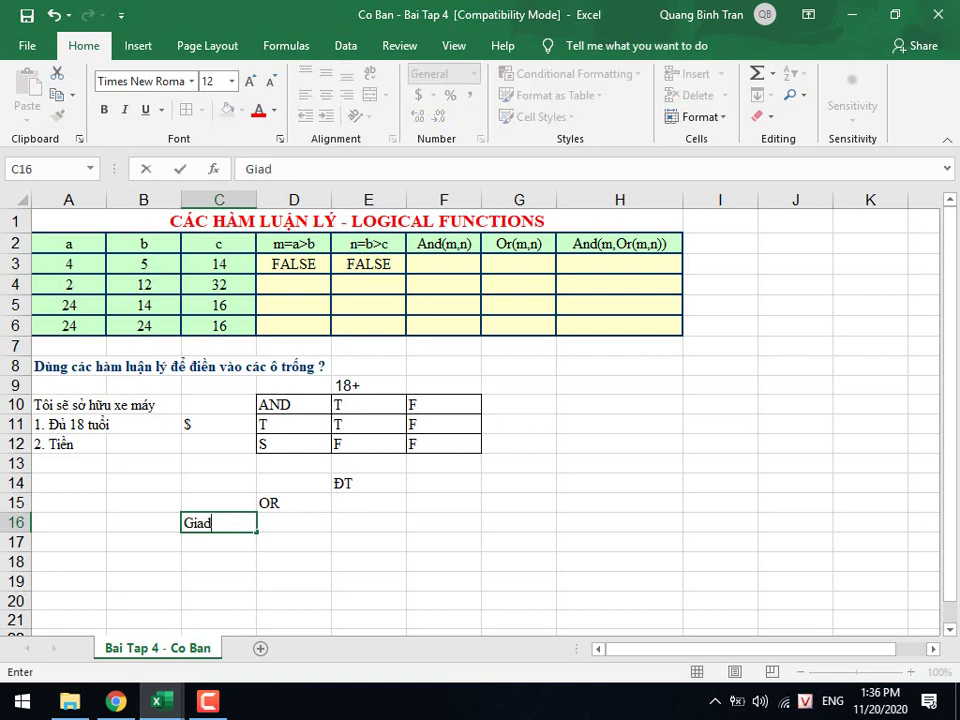
{"action": "key", "text": "BackSpace"}
{"action": "type", "text": "uf"}
{"action": "key", "text": "Tab"}
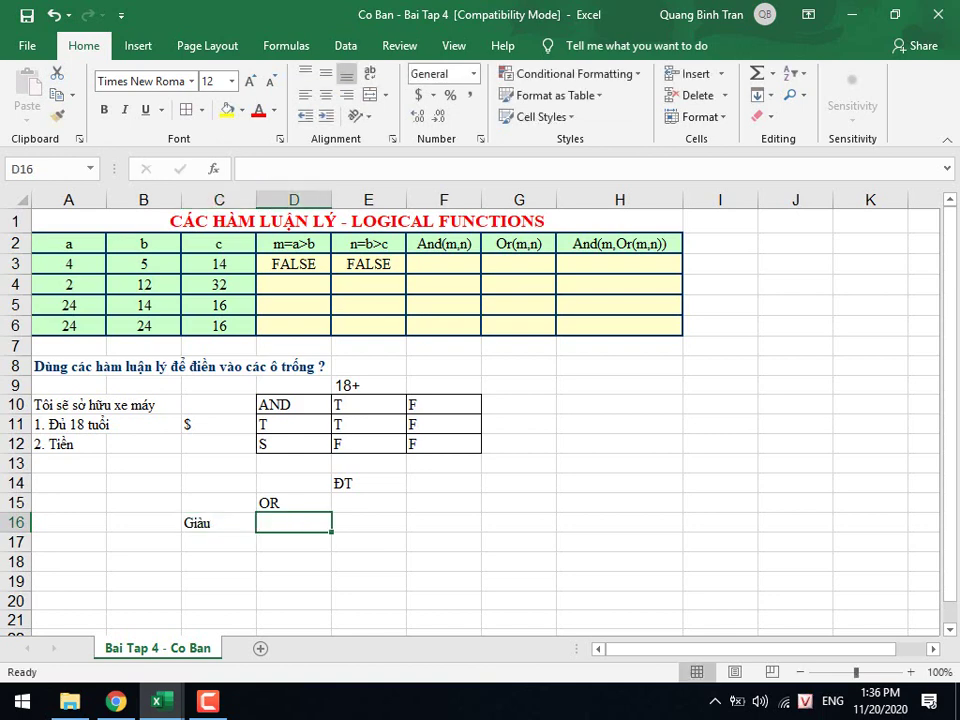
{"action": "key", "text": "Tab"}
Enter the T and F column headings in E15:F15.
{"action": "left_click", "coordinate": [368, 503]}
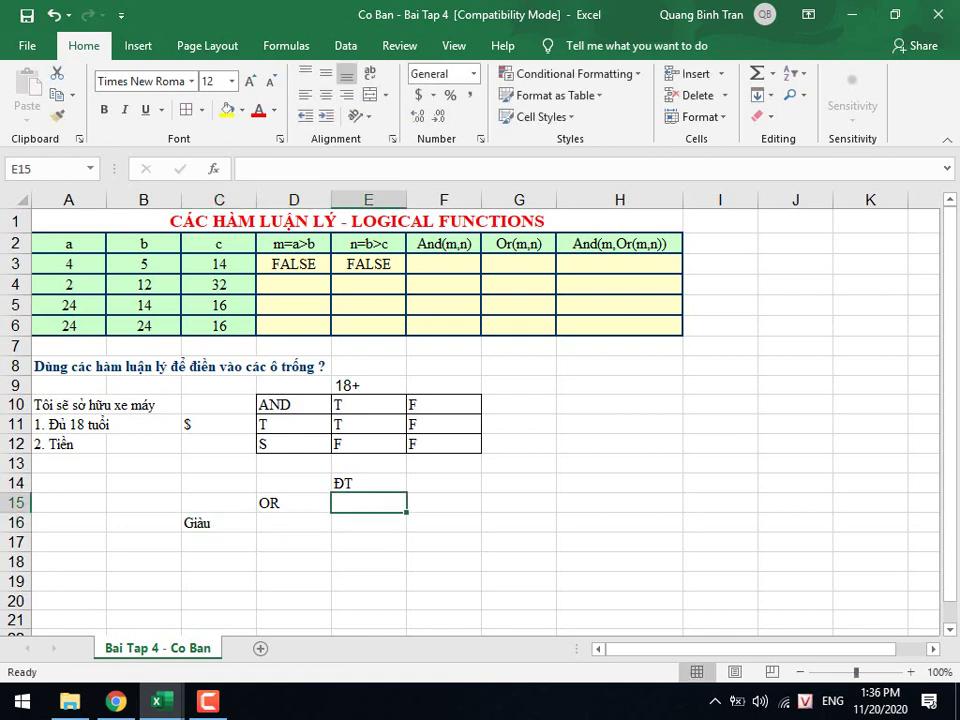
{"action": "type", "text": "T"}
{"action": "key", "text": "Tab"}
{"action": "type", "text": "F"}
{"action": "key", "text": "Return"}
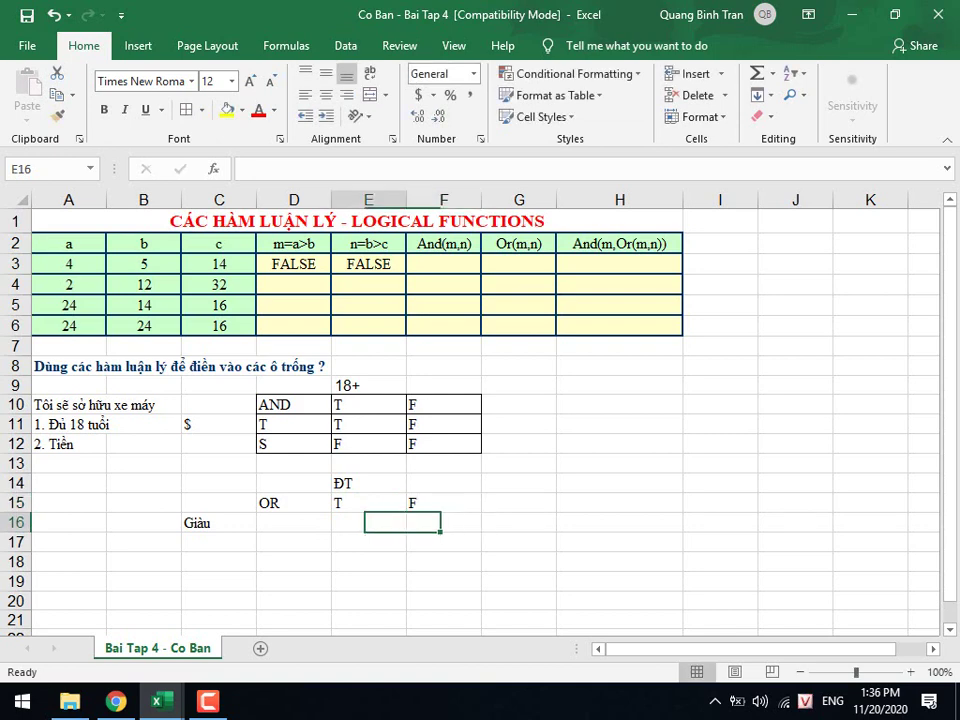
Enter T and F down D16:D17, then select the OR table D15:F17.
{"action": "left_click", "coordinate": [293, 522]}
{"action": "type", "text": "T"}
{"action": "key", "text": "Return"}
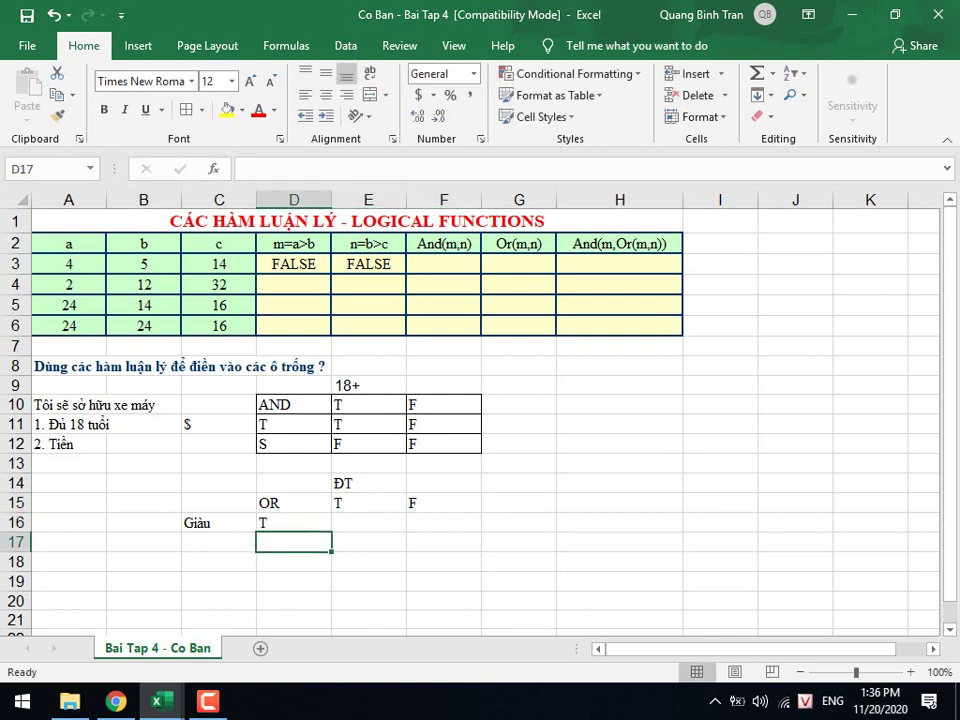
{"action": "type", "text": "F"}
{"action": "left_click", "coordinate": [368, 522]}
{"action": "left_click", "coordinate": [368, 503]}
{"action": "left_click", "coordinate": [293, 503]}
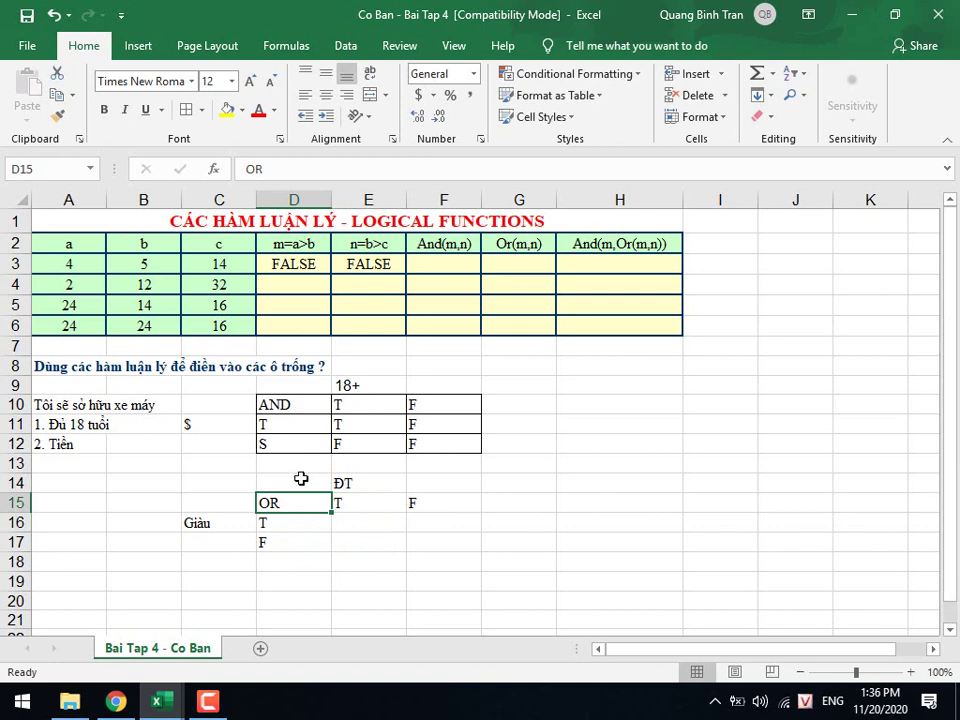
{"action": "left_click_drag", "start_coordinate": [277, 501], "coordinate": [430, 540]}
Apply All Borders to D15:F17 and centre its contents.
{"action": "left_click", "coordinate": [186, 109]}
{"action": "left_click", "coordinate": [435, 531]}
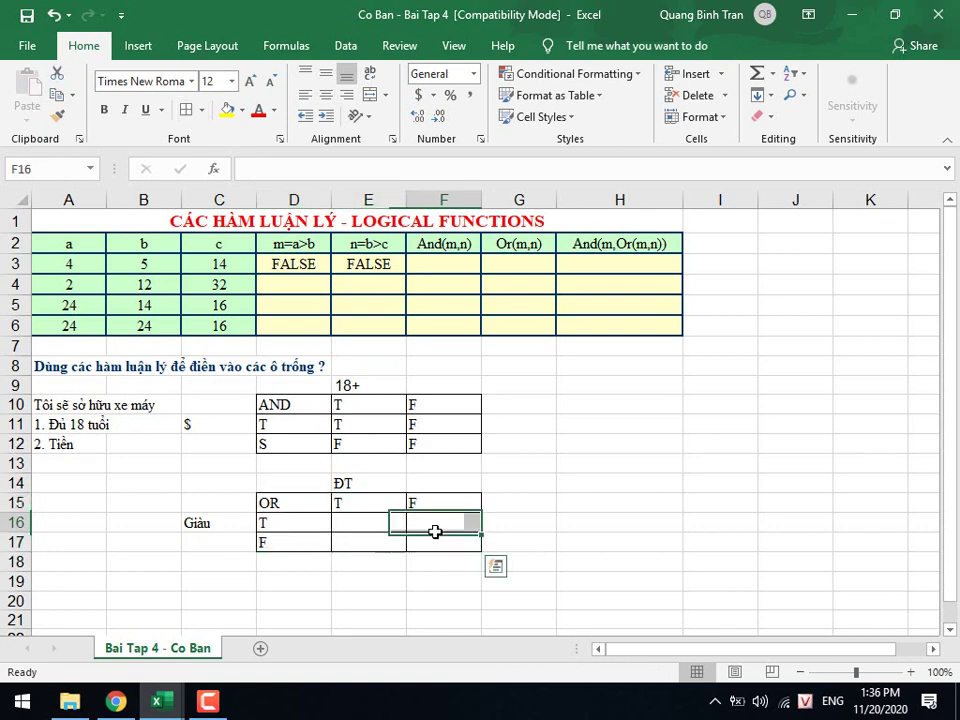
{"action": "left_click_drag", "start_coordinate": [317, 506], "coordinate": [432, 544]}
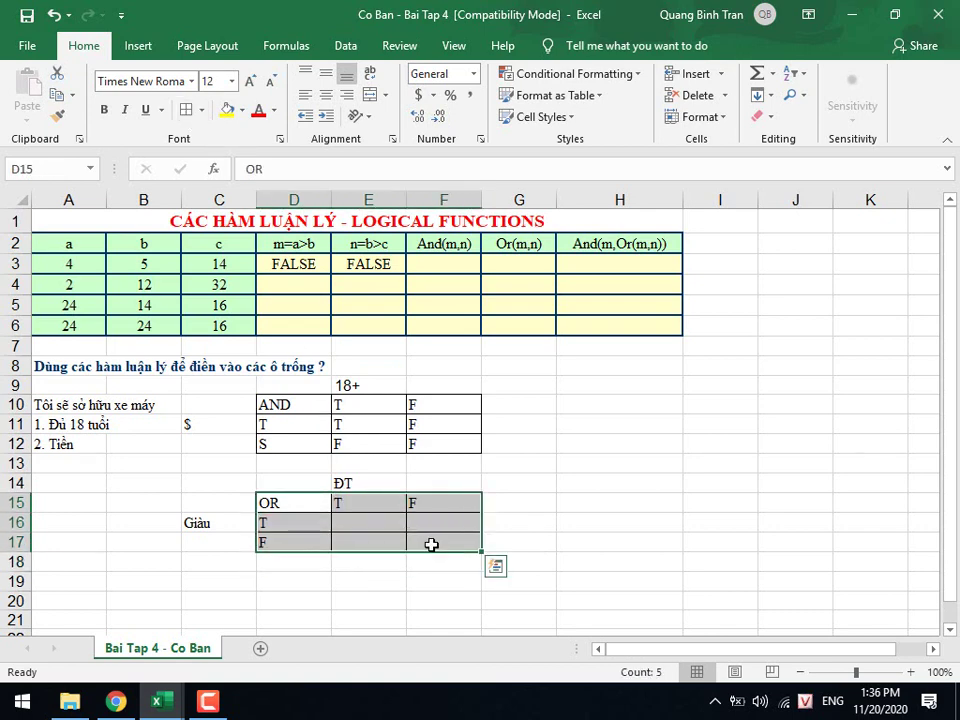
{"action": "left_click", "coordinate": [325, 97]}
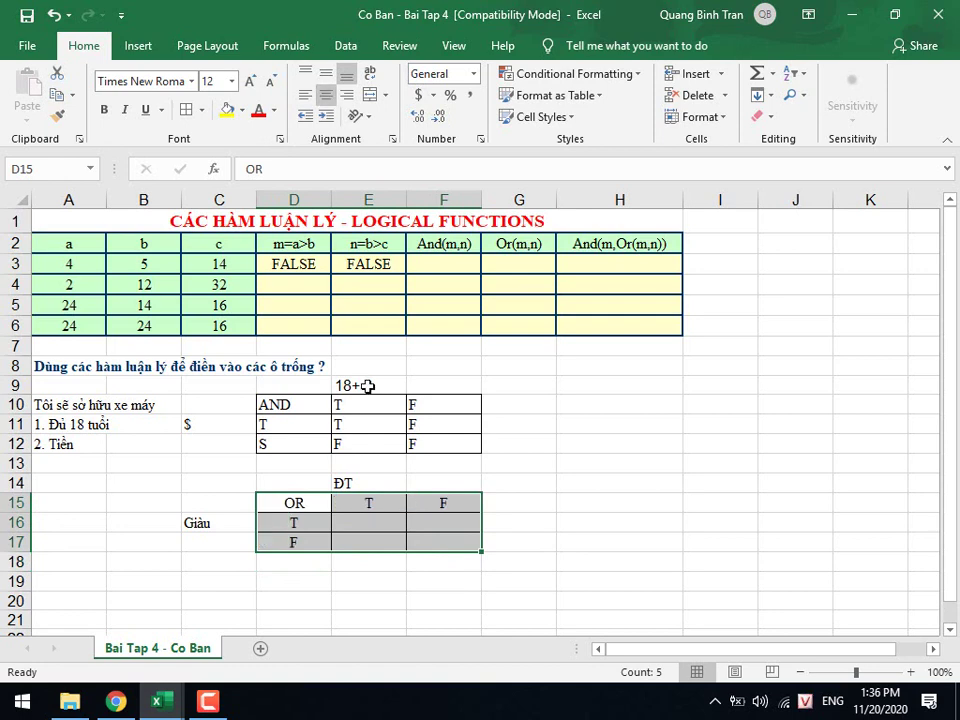
Enter T in E16 and T in E17.
{"action": "left_click", "coordinate": [375, 518]}
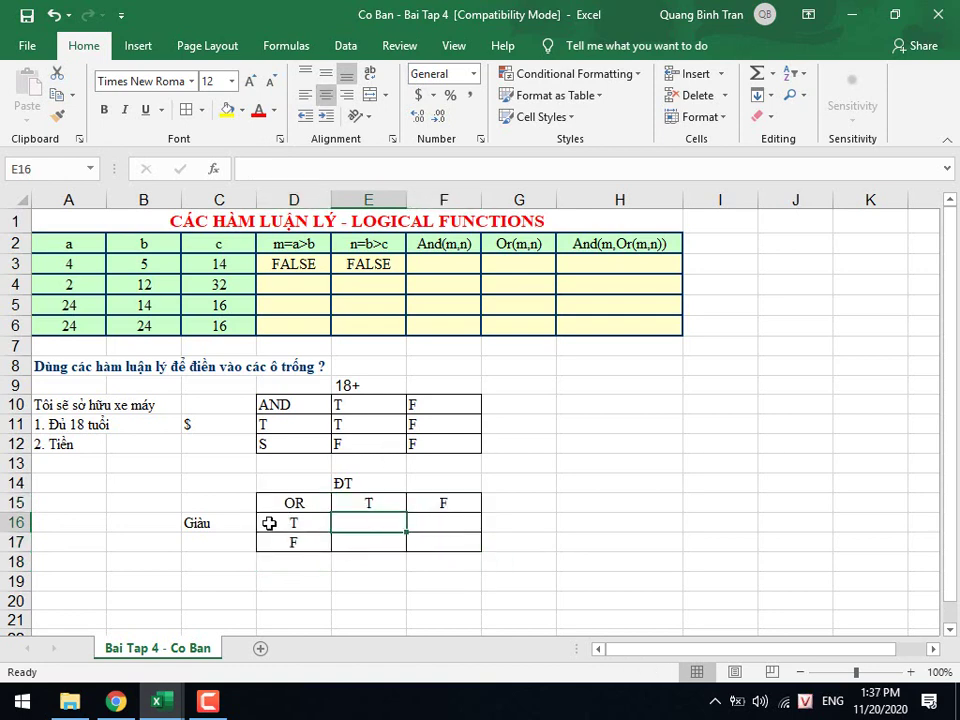
{"action": "left_click", "coordinate": [208, 468]}
{"action": "left_click", "coordinate": [207, 482]}
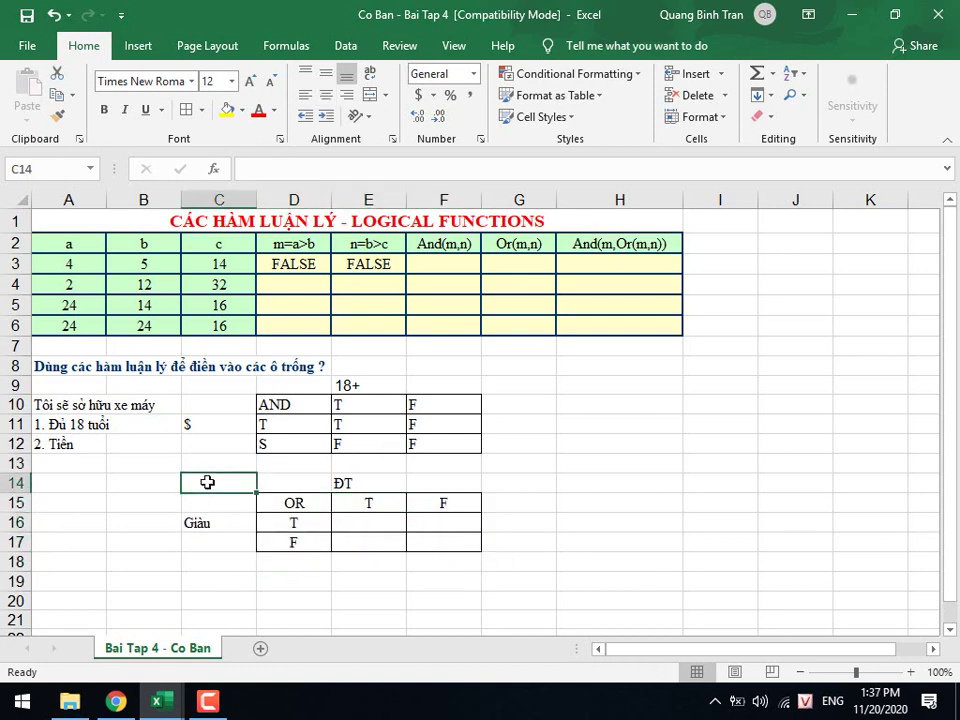
{"action": "left_click", "coordinate": [371, 524]}
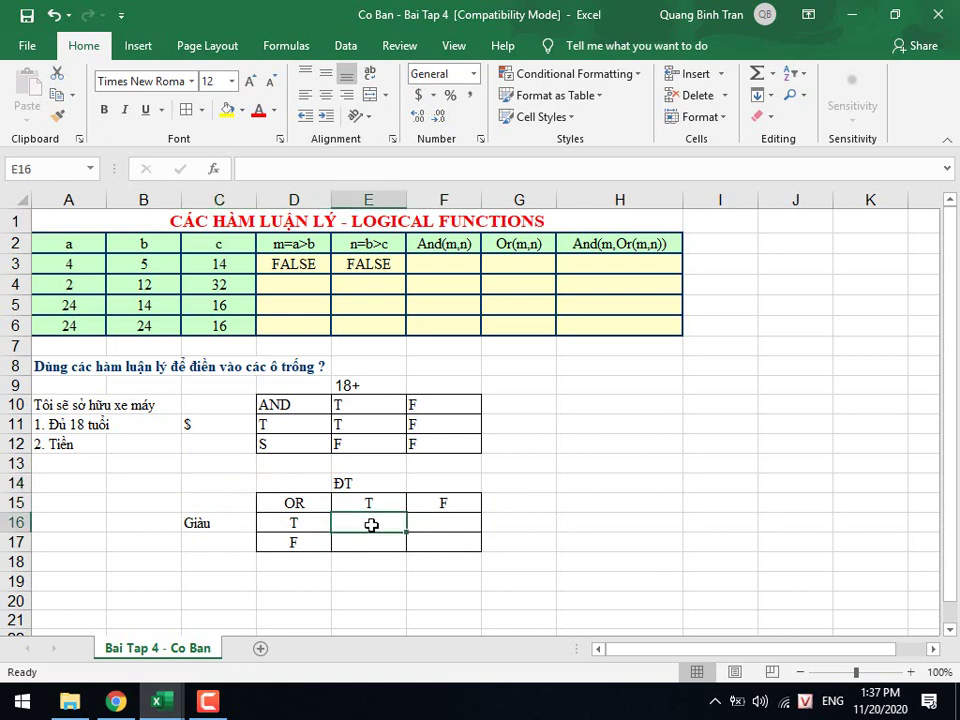
{"action": "left_click", "coordinate": [362, 478]}
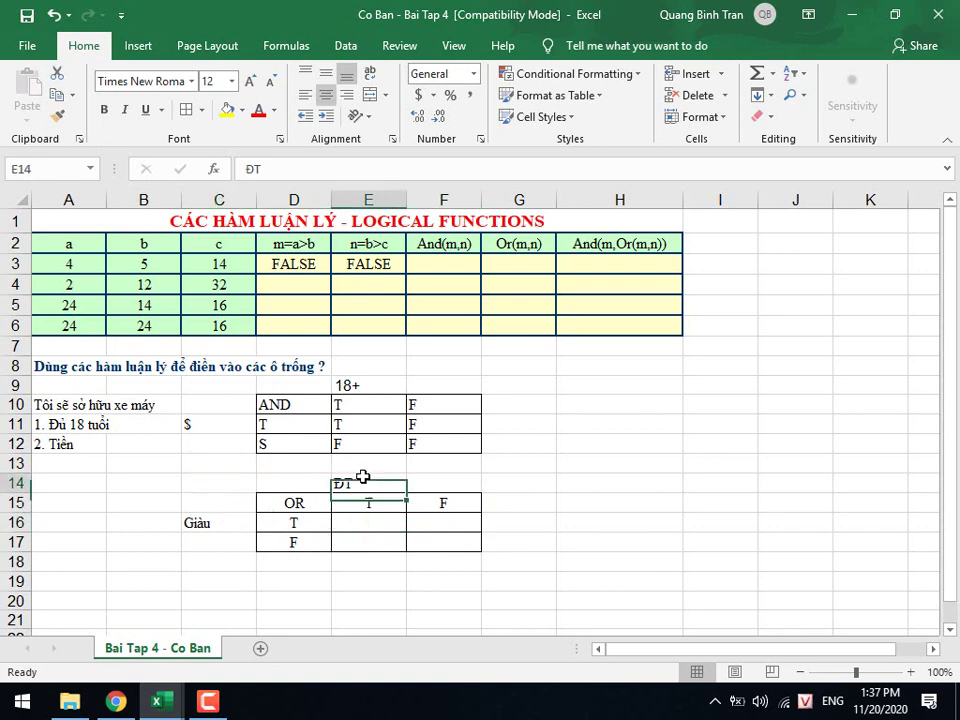
{"action": "left_click", "coordinate": [368, 518]}
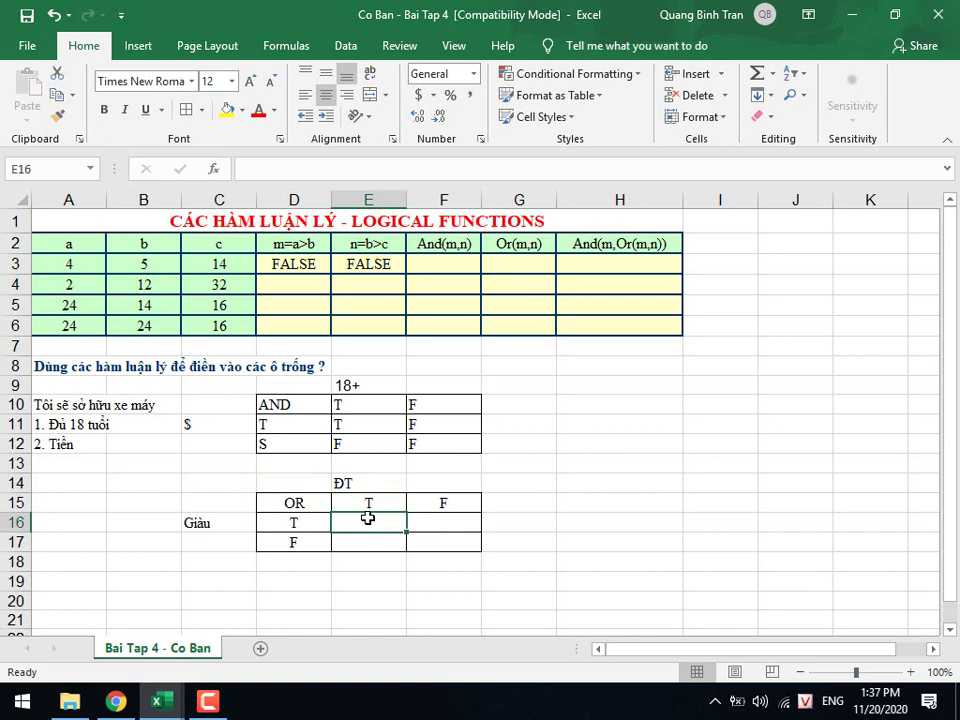
{"action": "type", "text": "T"}
{"action": "key", "text": "Return"}
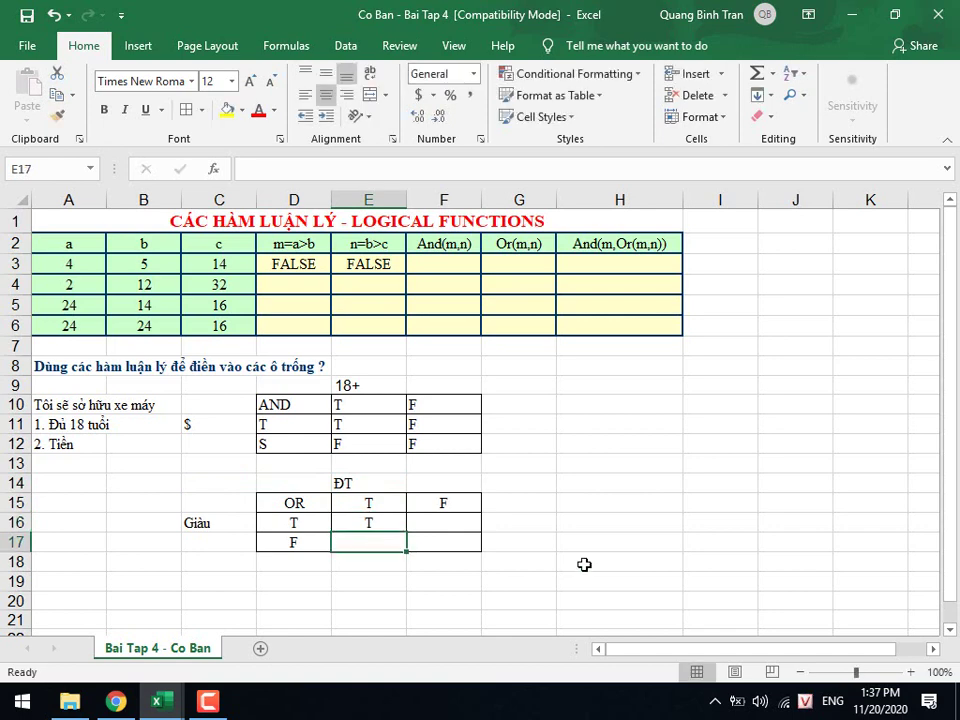
{"action": "type", "text": "T"}
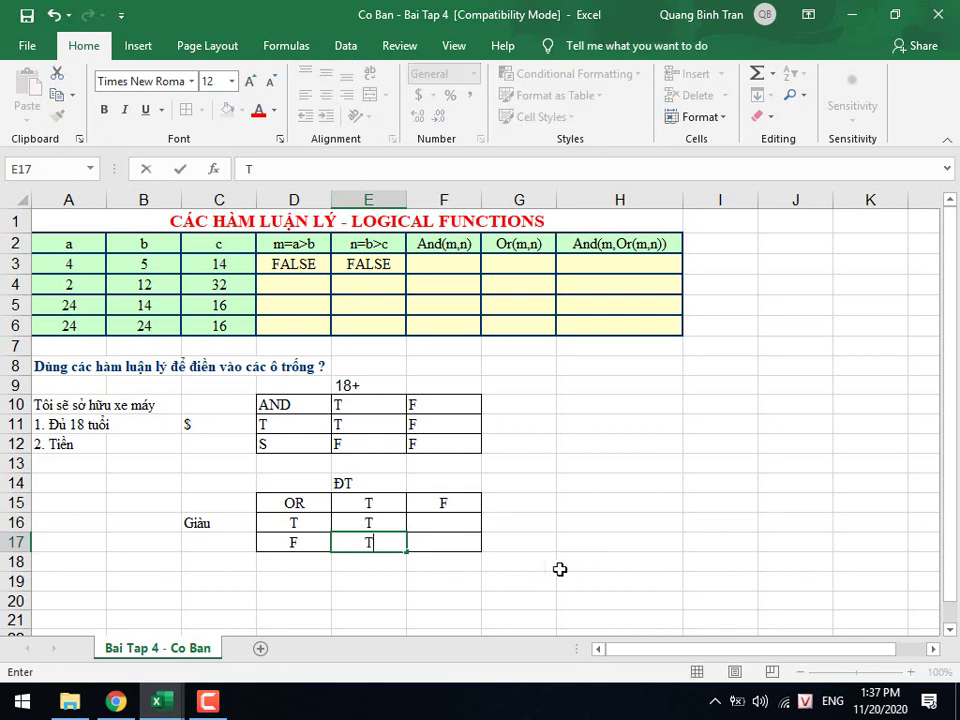
{"action": "left_click", "coordinate": [201, 523]}
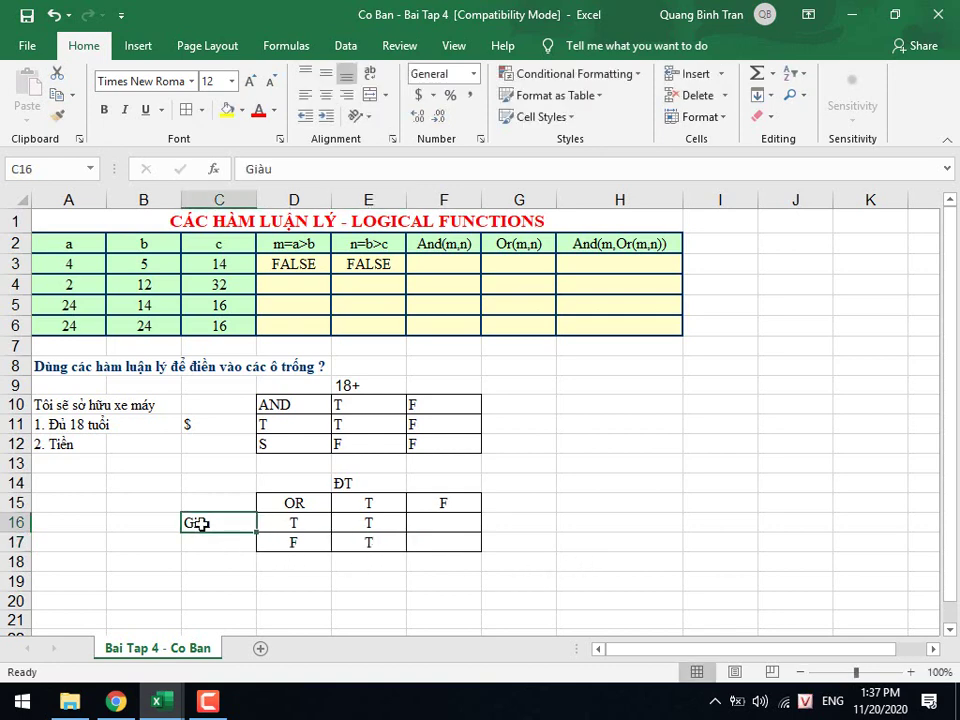
Enter T in F16 and F in F17, then move to G3.
{"action": "left_click", "coordinate": [300, 524]}
{"action": "left_click", "coordinate": [372, 522]}
{"action": "left_click", "coordinate": [467, 522]}
{"action": "type", "text": "T"}
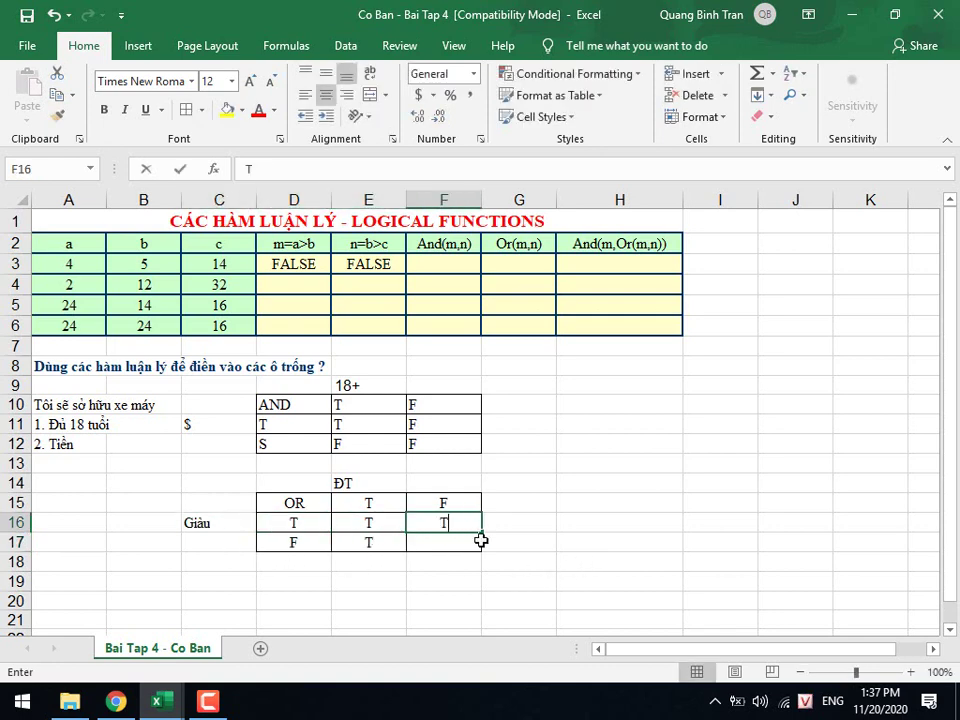
{"action": "key", "text": "Return"}
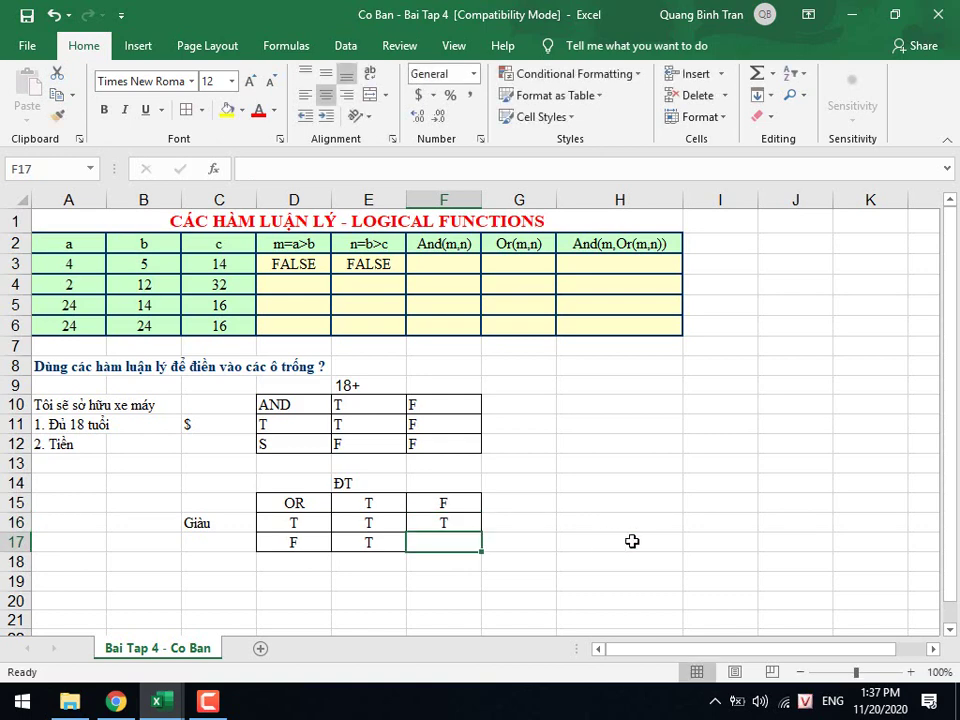
{"action": "type", "text": "F"}
{"action": "left_click", "coordinate": [632, 541]}
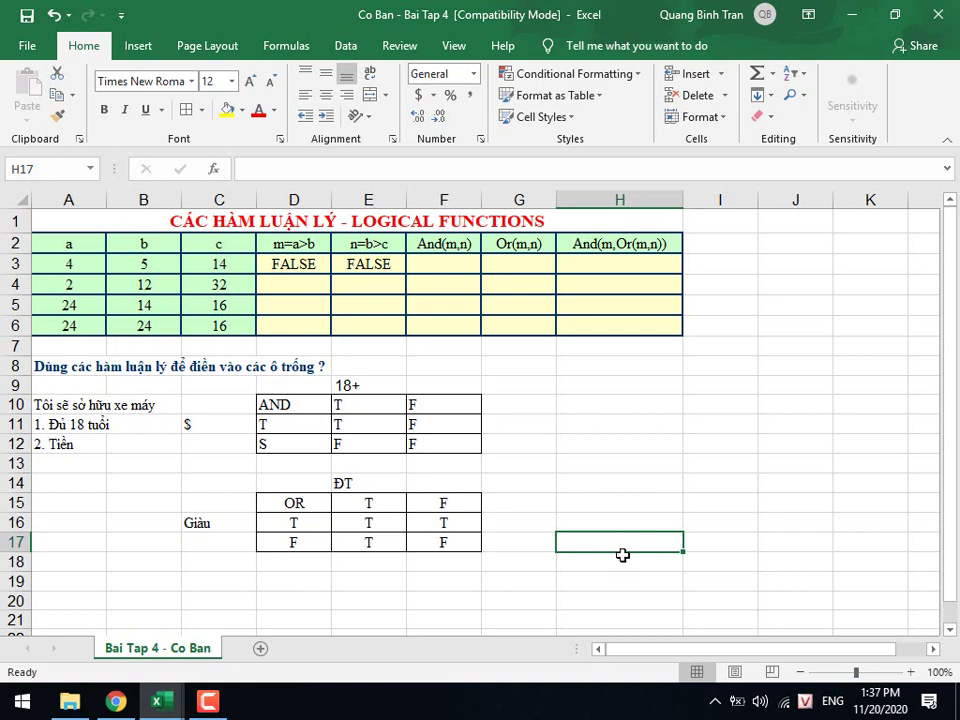
{"action": "left_click", "coordinate": [440, 262]}
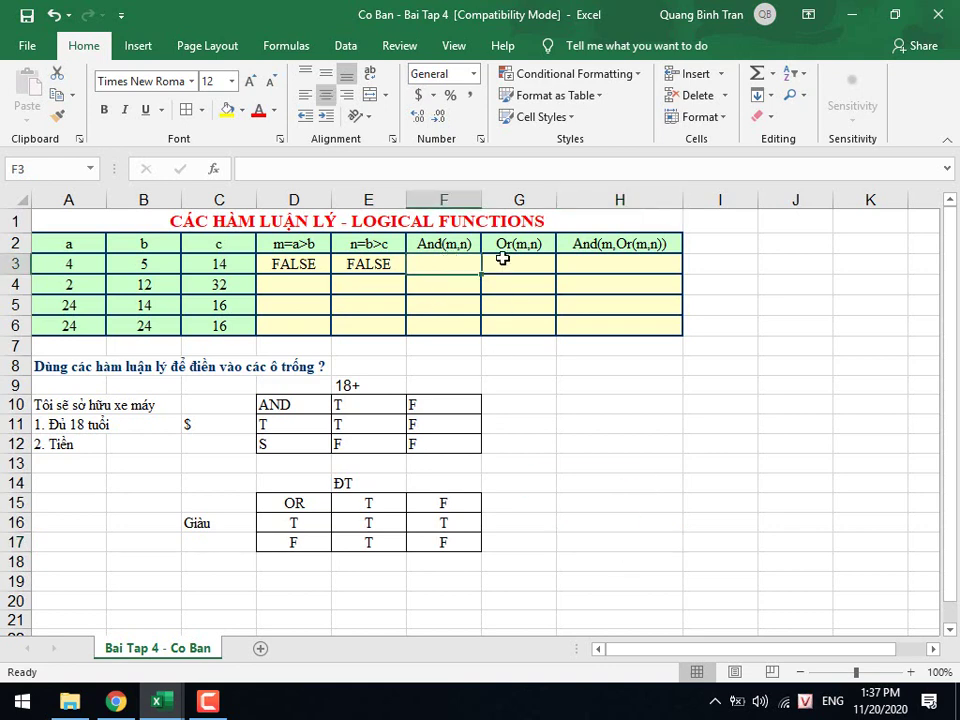
{"action": "left_click", "coordinate": [536, 261]}
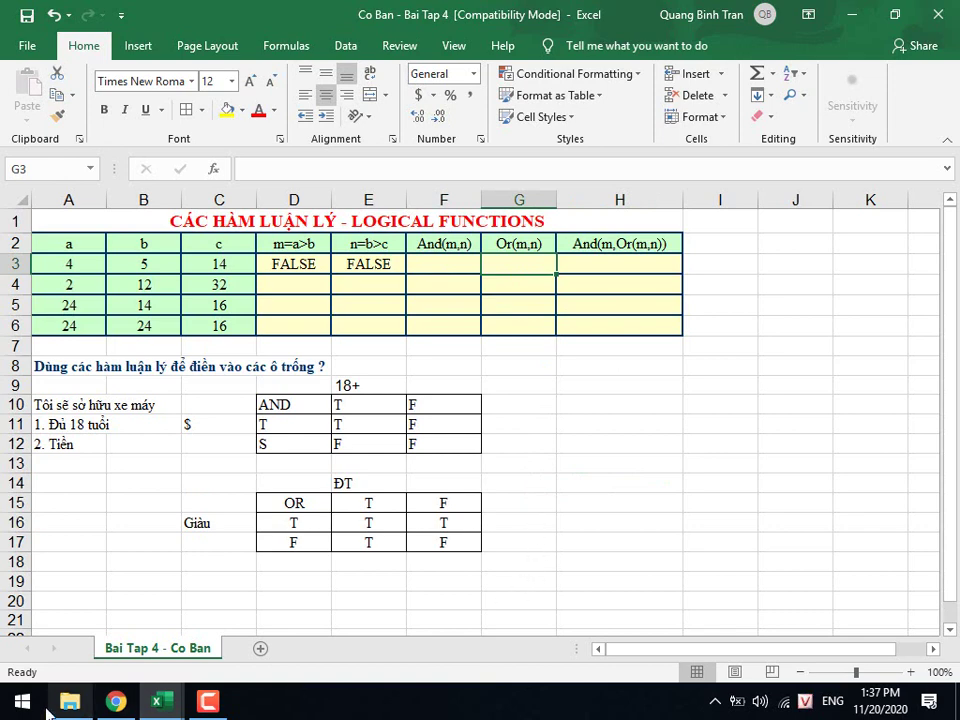
{"action": "left_click", "coordinate": [311, 406]}
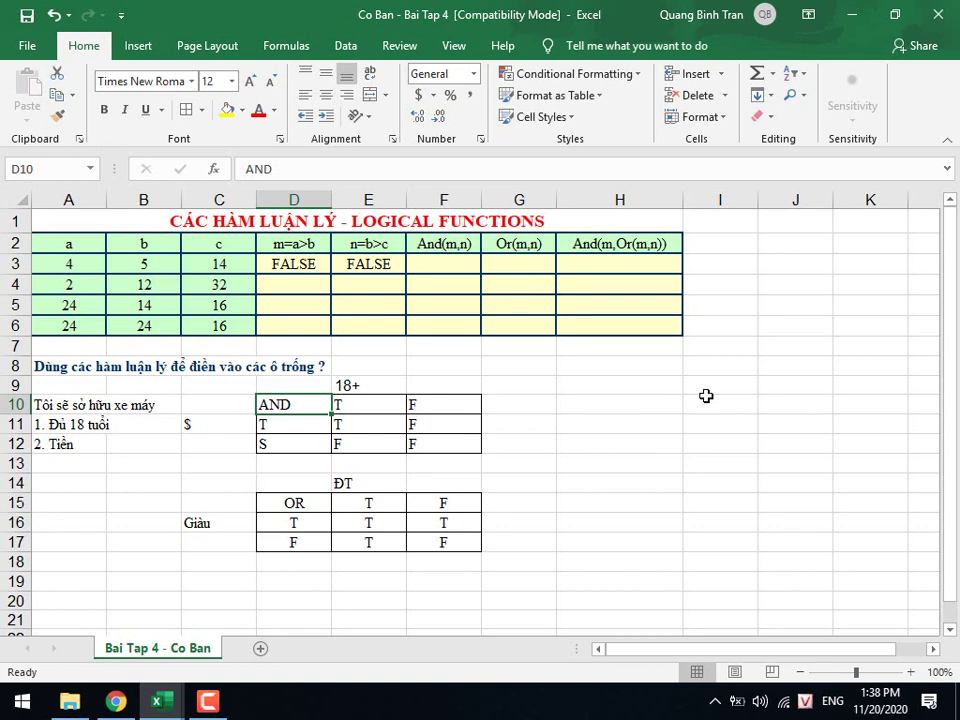
Open the Bai Tap 5 workbook from the exercise folder in File Explorer.
{"action": "left_click", "coordinate": [69, 701]}
{"action": "double_click", "coordinate": [224, 284]}
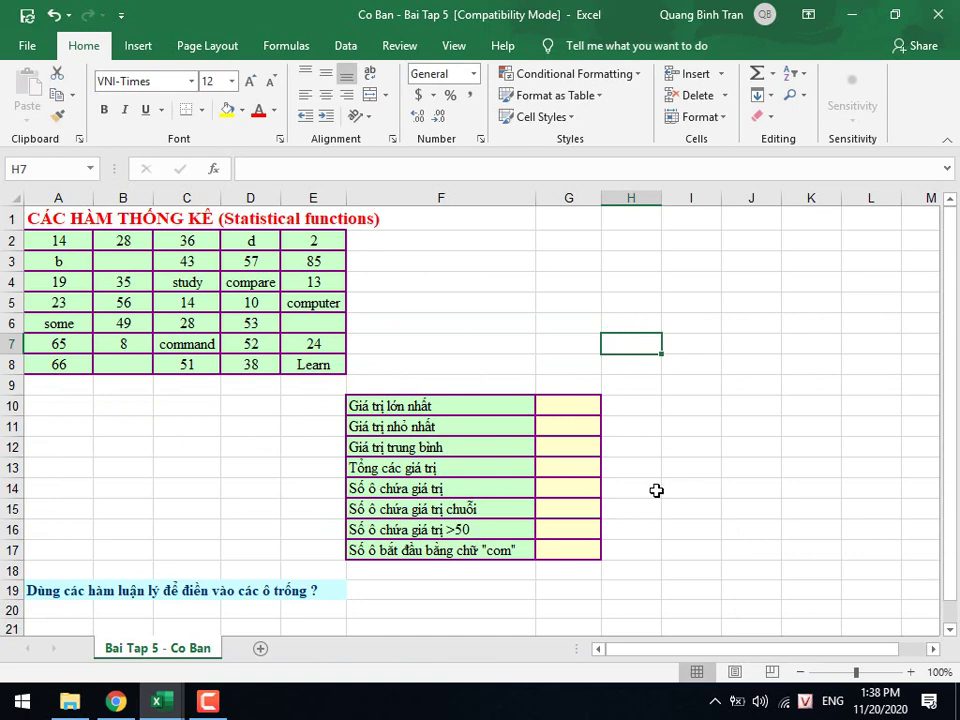
{"action": "scroll", "coordinate": [534, 411], "scroll_direction": "down", "scroll_amount": 1}
{"action": "scroll", "coordinate": [557, 375], "scroll_direction": "up", "scroll_amount": 1}
Enter =MAX(A2:E8) in G10 and =MIN(A2:E8) in G11, giving 85 and 2.
{"action": "left_click", "coordinate": [562, 412]}
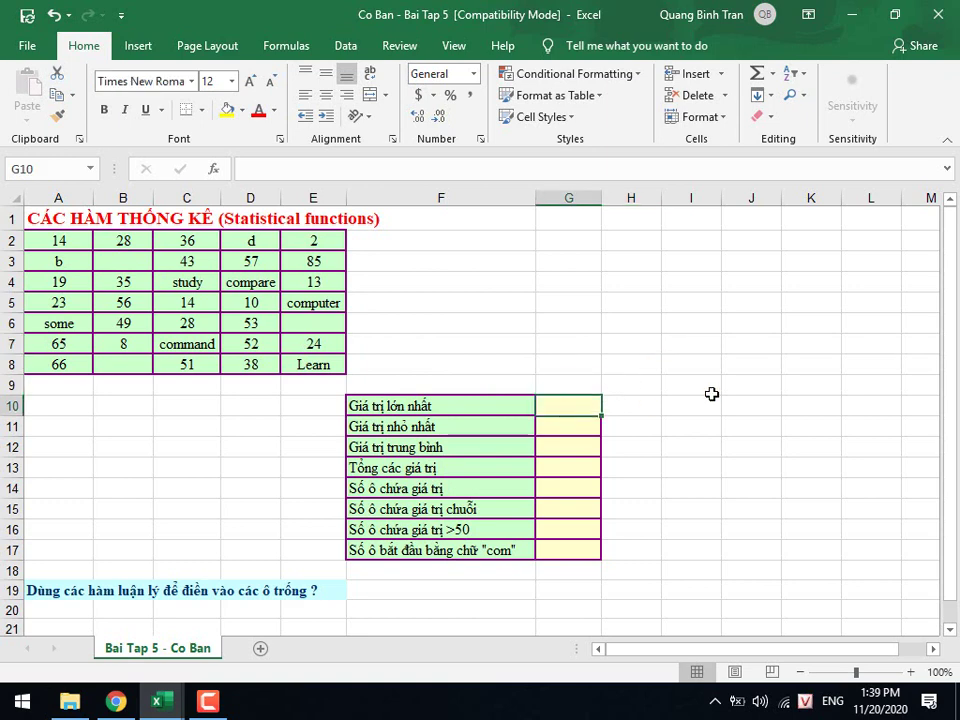
{"action": "type", "text": "="}
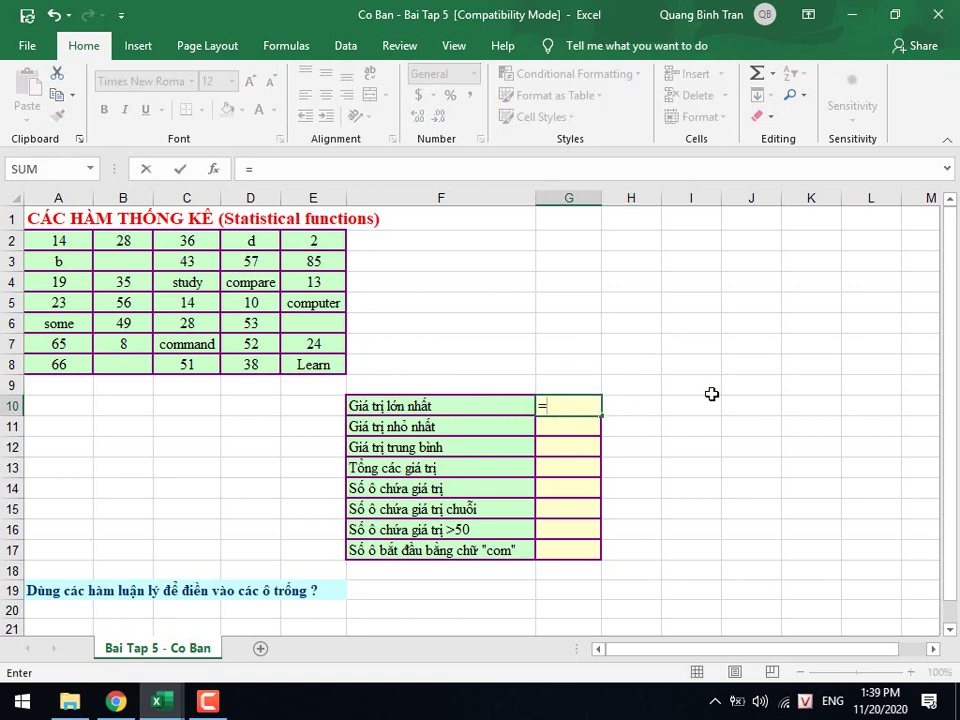
{"action": "type", "text": "MAX("}
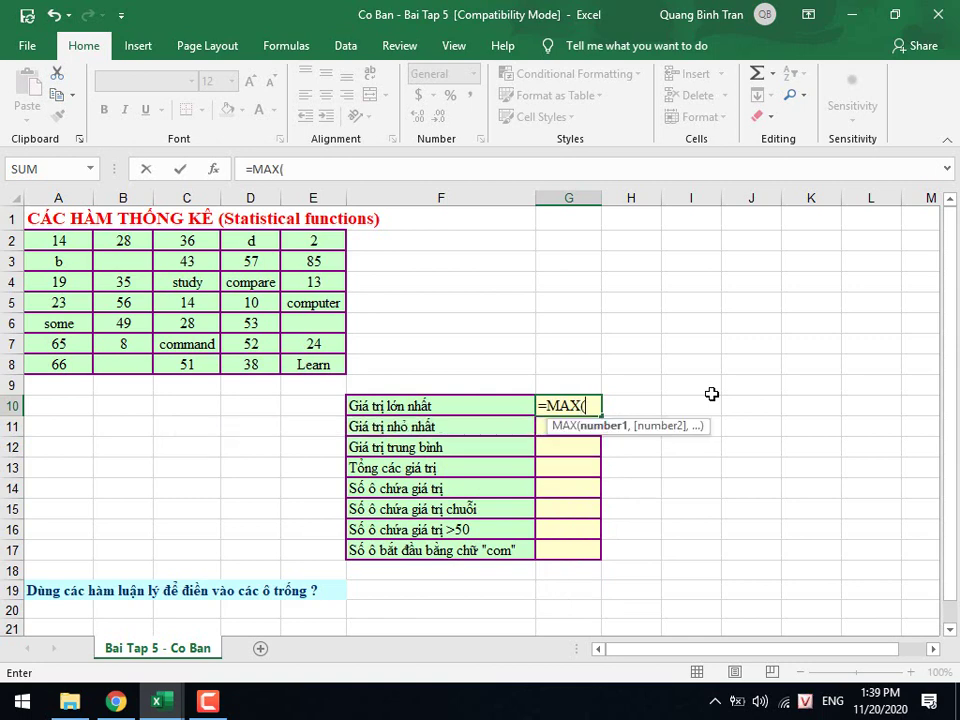
{"action": "mouse_move", "coordinate": [63, 245]}
{"action": "left_mouse_down"}
{"action": "mouse_move", "coordinate": [250, 292]}
{"action": "mouse_move", "coordinate": [318, 368]}
{"action": "left_mouse_up"}
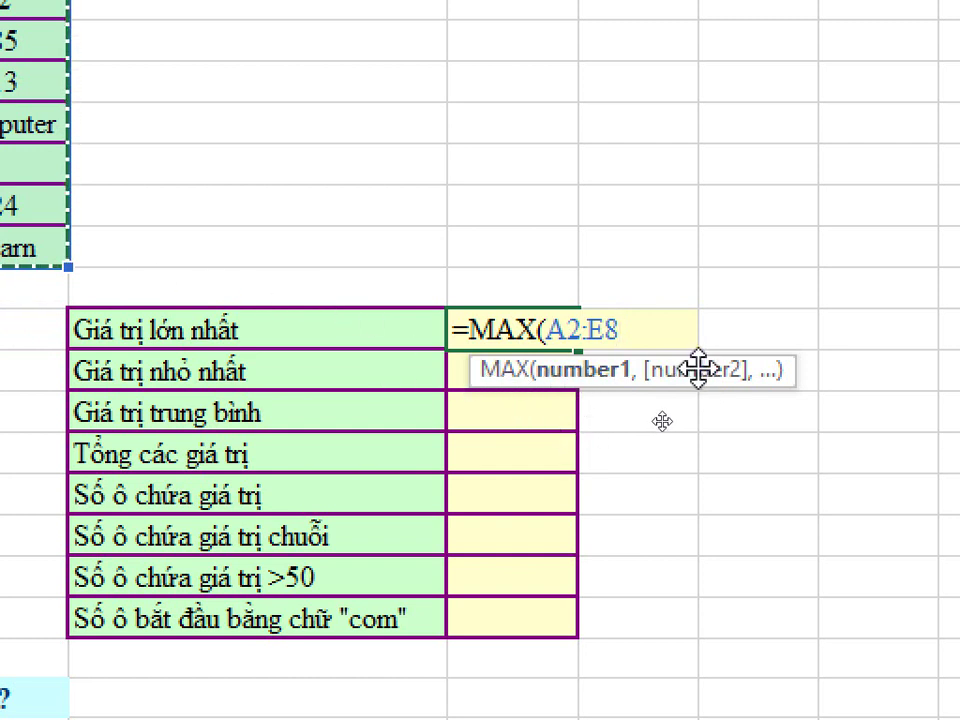
{"action": "mouse_move", "coordinate": [620, 330]}
{"action": "left_mouse_down"}
{"action": "mouse_move", "coordinate": [566, 330]}
{"action": "mouse_move", "coordinate": [655, 335]}
{"action": "left_mouse_up"}
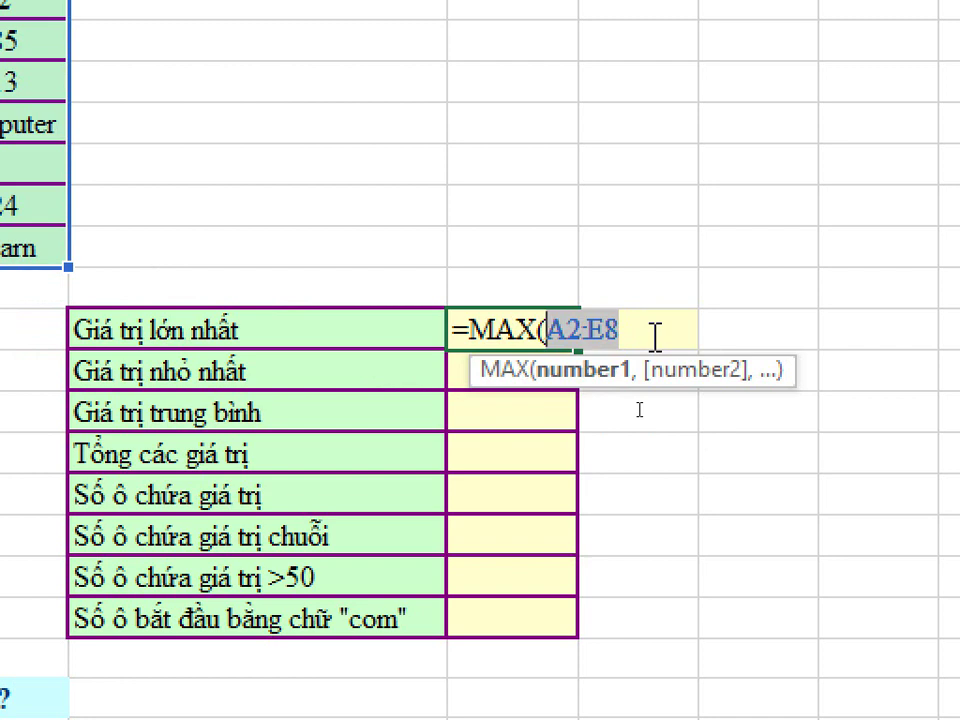
{"action": "key", "text": "Return"}
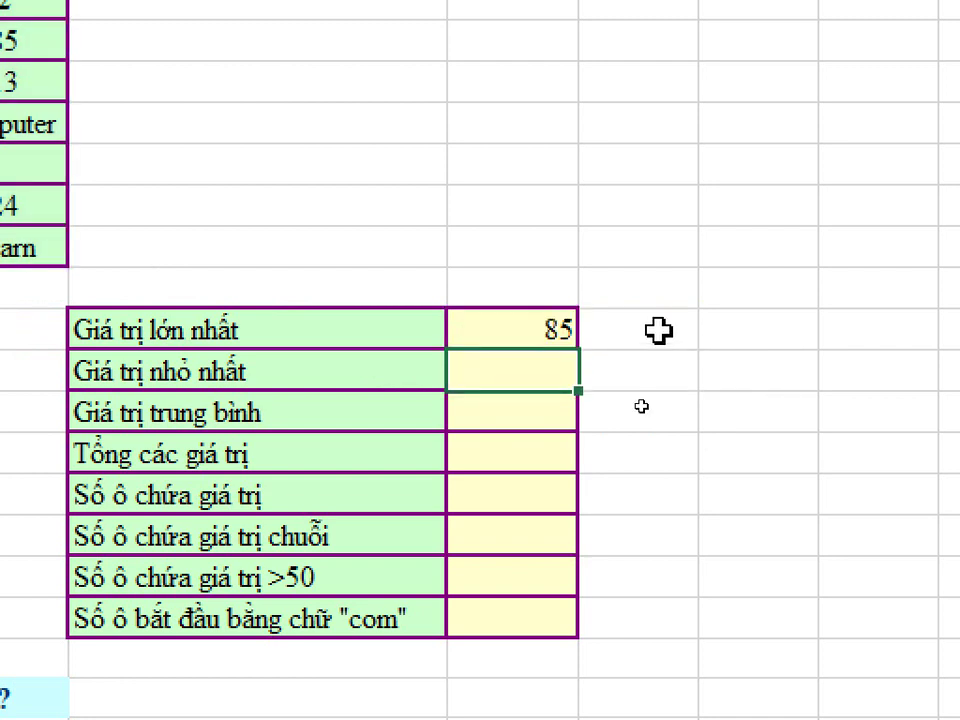
{"action": "type", "text": "=MO"}
{"action": "key", "text": "BackSpace"}
{"action": "type", "text": "I"}
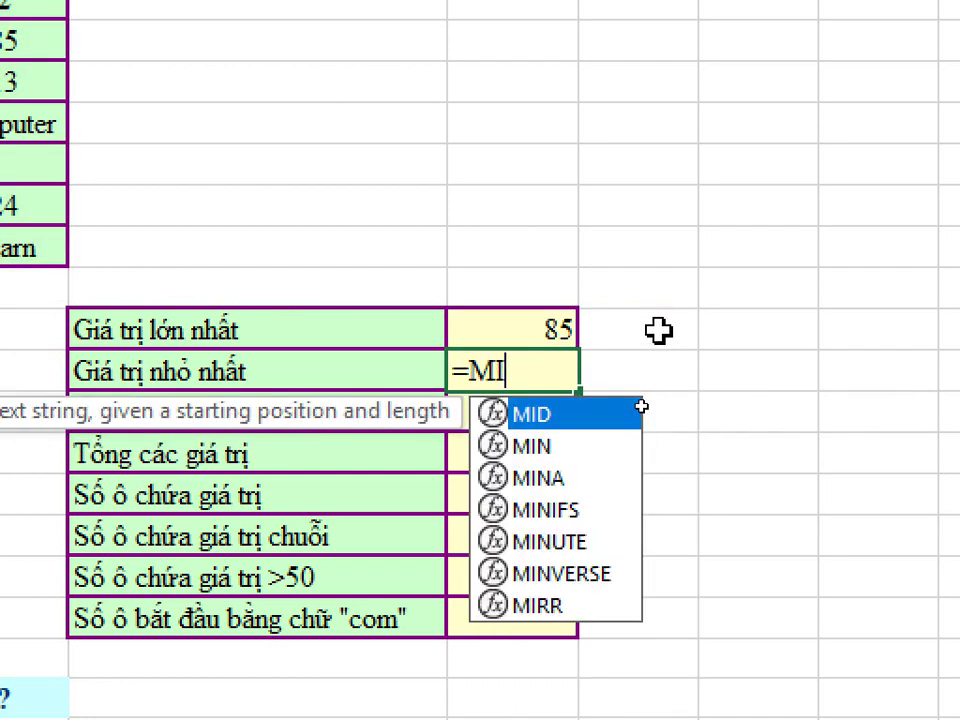
{"action": "type", "text": "N("}
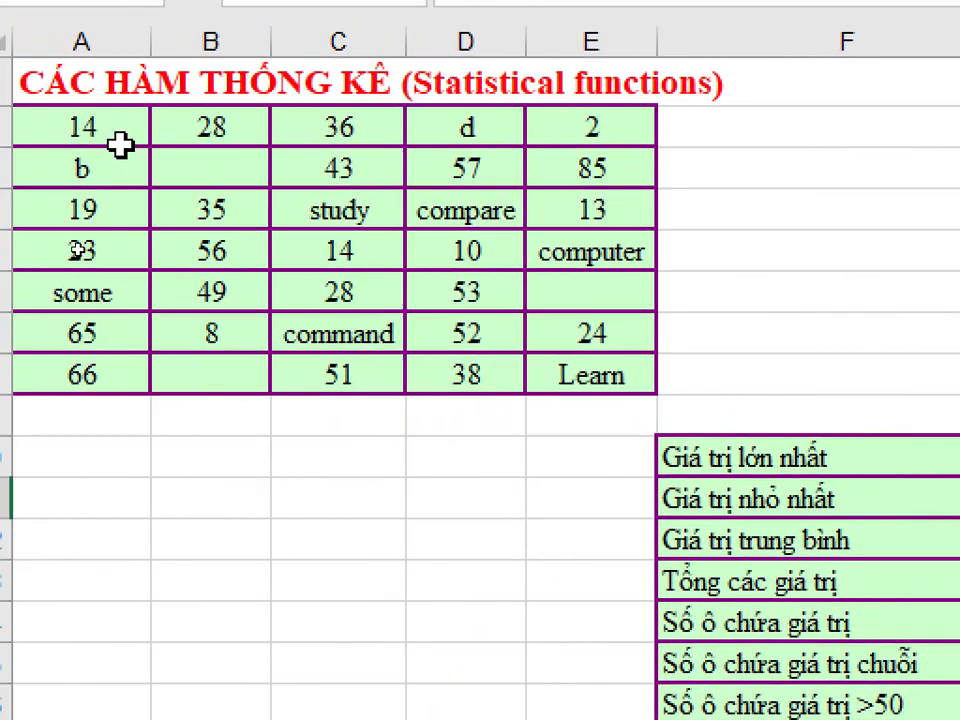
{"action": "left_click_drag", "start_coordinate": [43, 120], "coordinate": [575, 370]}
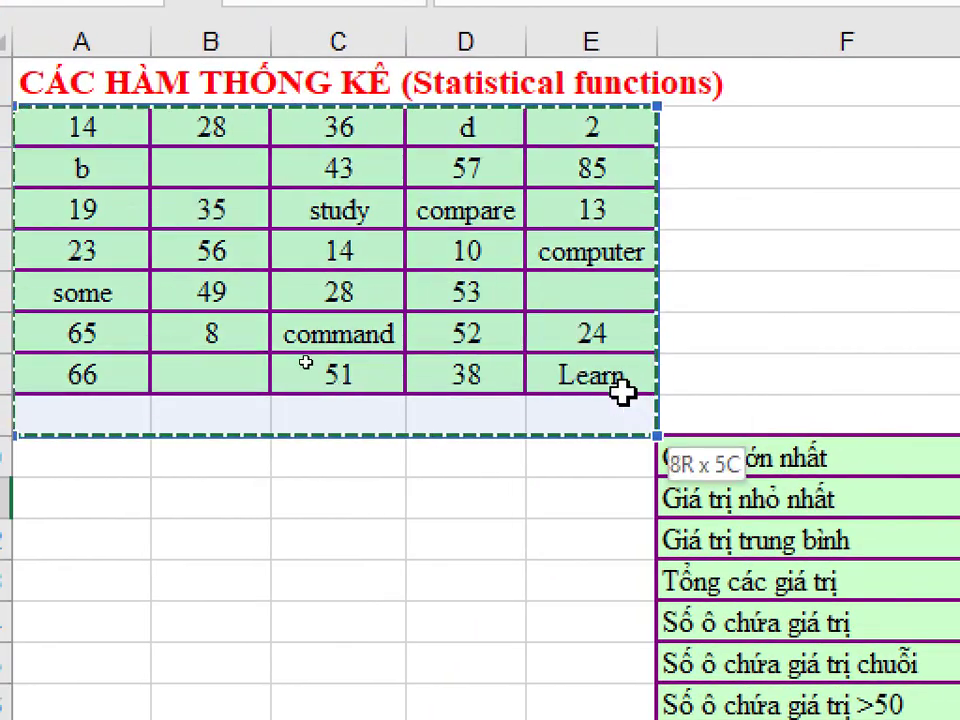
{"action": "key", "text": "Return"}
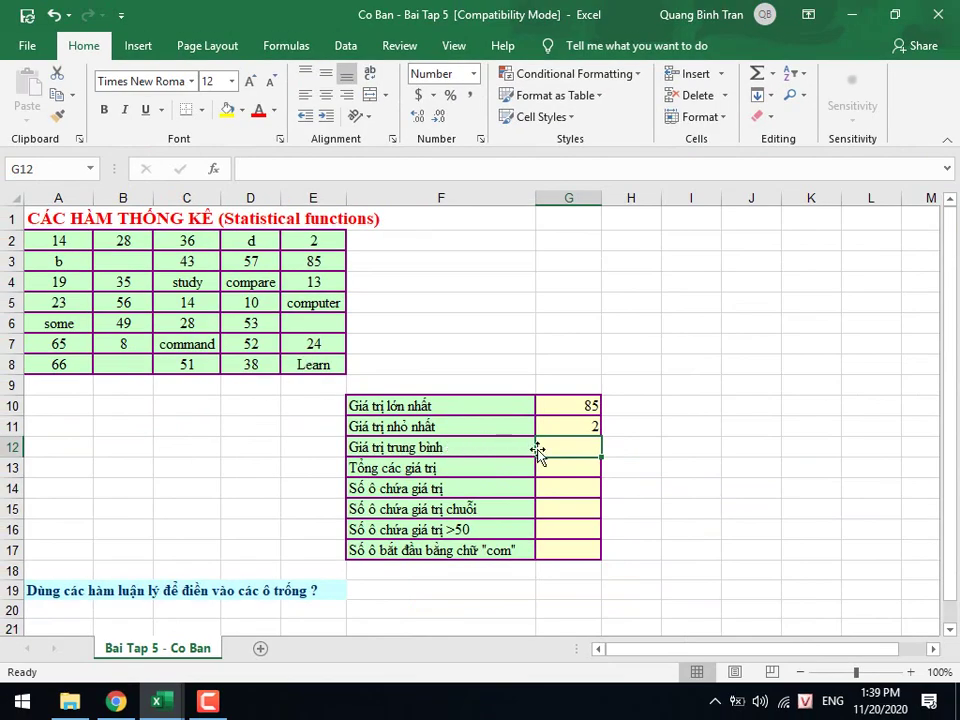
Enter =AVERAGE(A2:E8) in G12 and =SUM(A2:E8) in G13, giving 36 and 869.
{"action": "type", "text": "="}
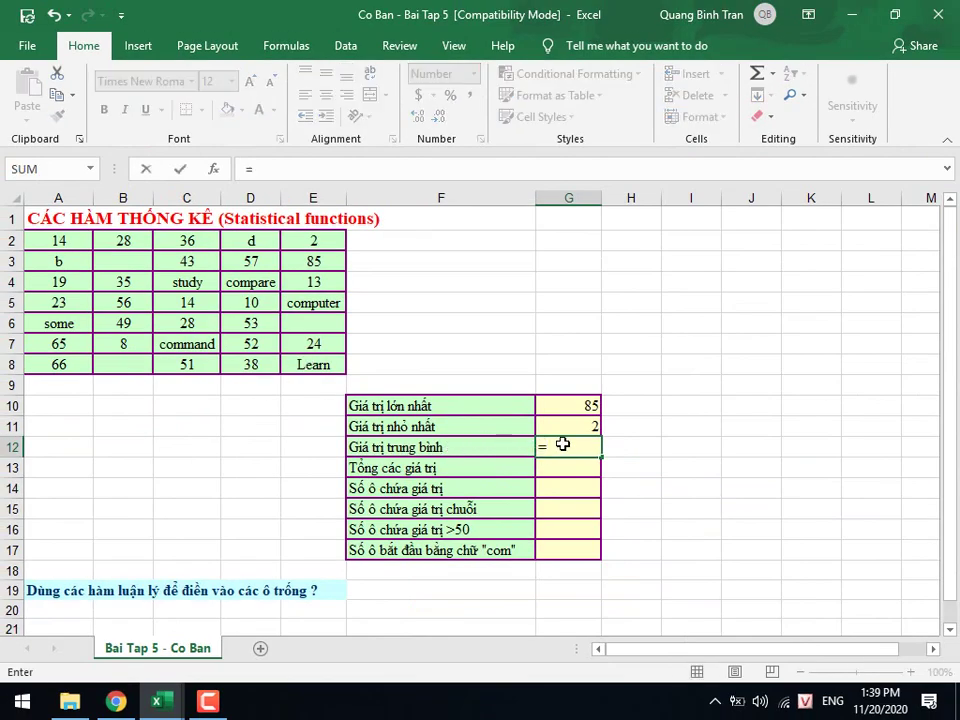
{"action": "type", "text": "AV"}
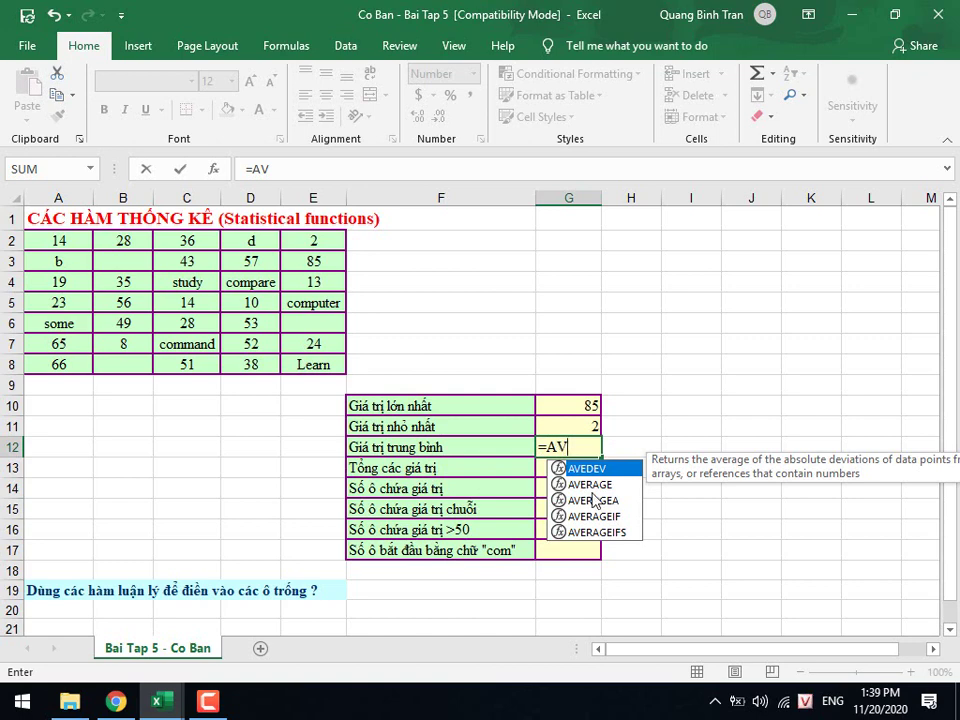
{"action": "double_click", "coordinate": [594, 485]}
{"action": "left_click_drag", "start_coordinate": [58, 240], "coordinate": [311, 362]}
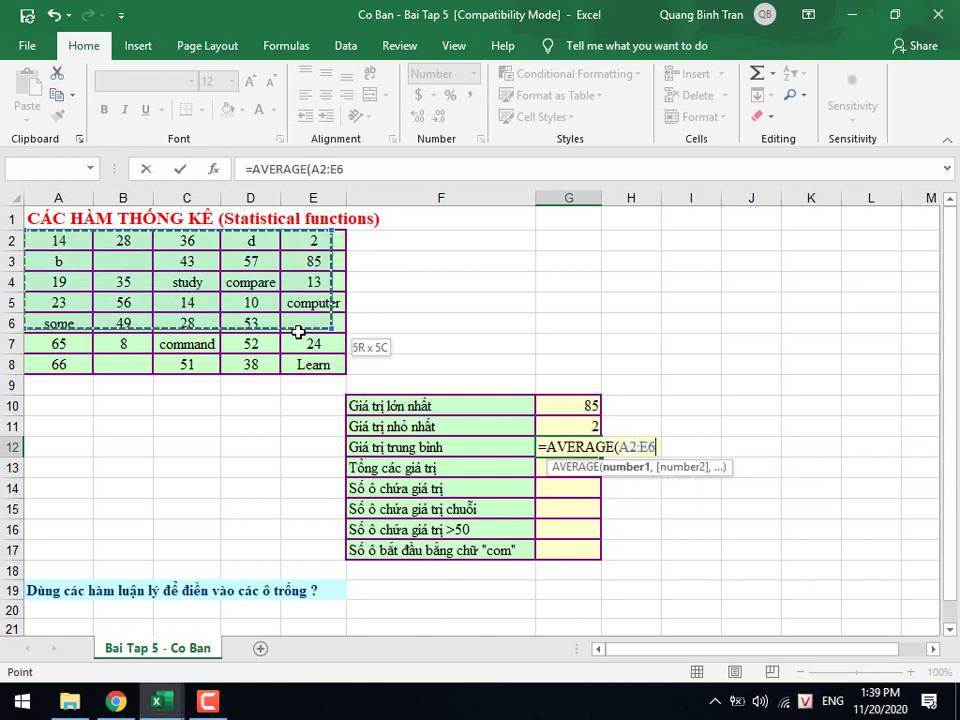
{"action": "key", "text": "Return"}
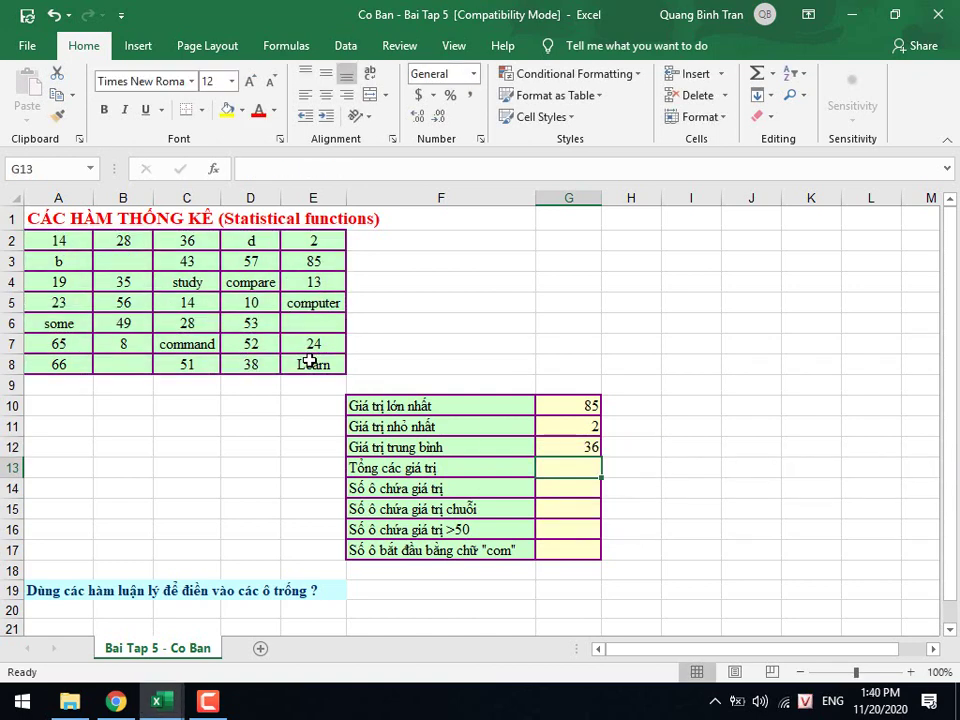
{"action": "type", "text": "="}
{"action": "type", "text": "SUM("}
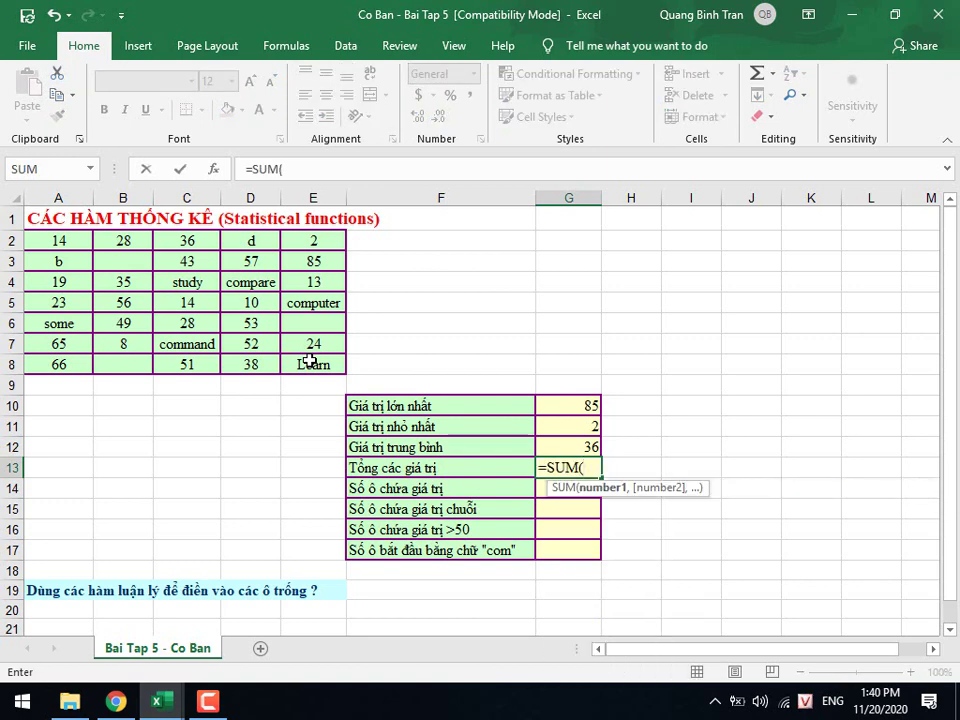
{"action": "mouse_move", "coordinate": [58, 240]}
{"action": "left_mouse_down"}
{"action": "mouse_move", "coordinate": [193, 281]}
{"action": "mouse_move", "coordinate": [270, 356]}
{"action": "mouse_move", "coordinate": [313, 364]}
{"action": "left_mouse_up"}
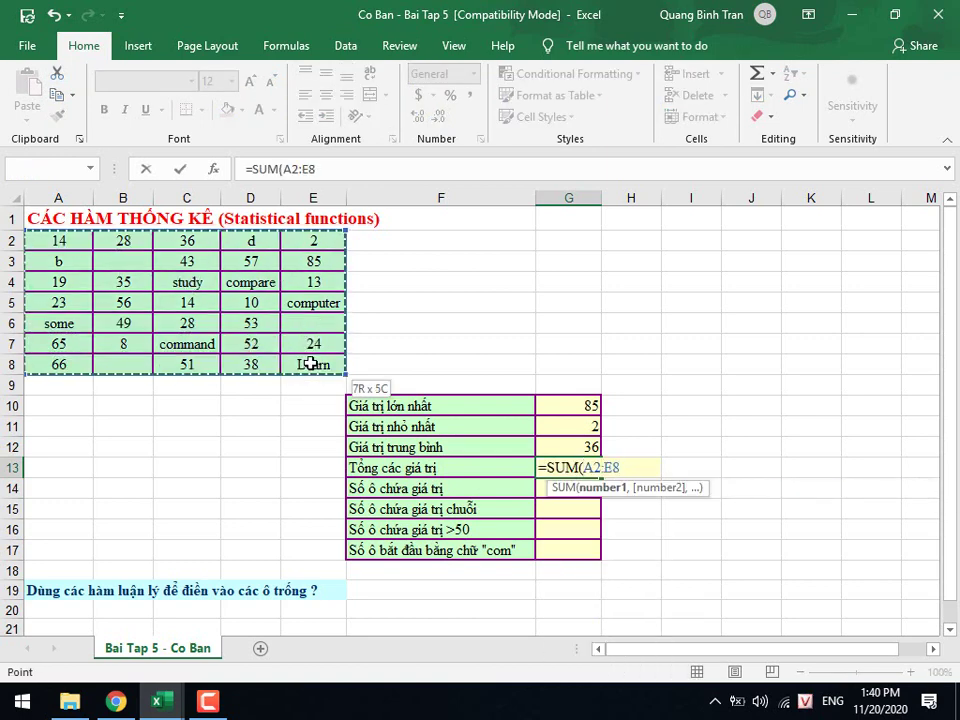
{"action": "key", "text": "Return"}
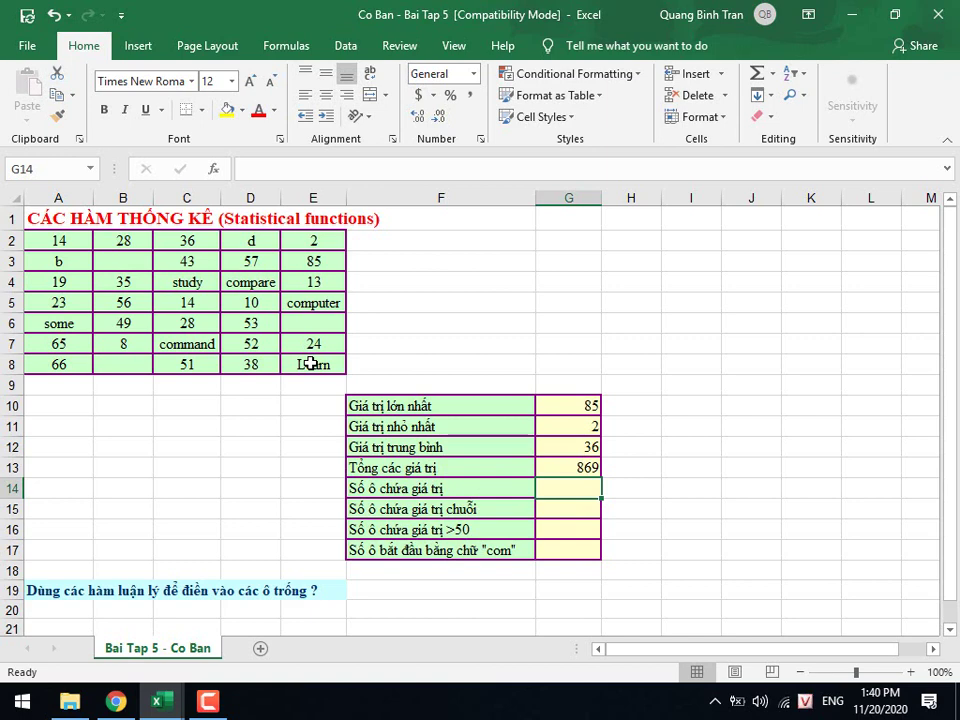
Compare the COUNTA, COUNTBLANK, COUNTIF and COUNTIFS descriptions in the function suggestion list.
{"action": "type", "text": "=COUNT"}
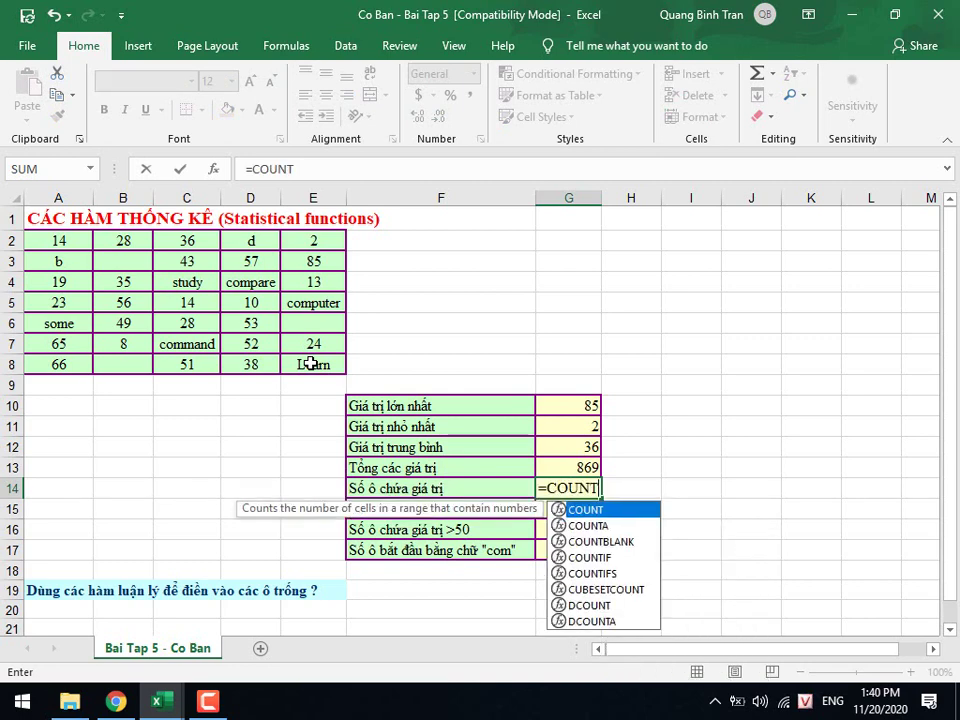
{"action": "type", "text": "("}
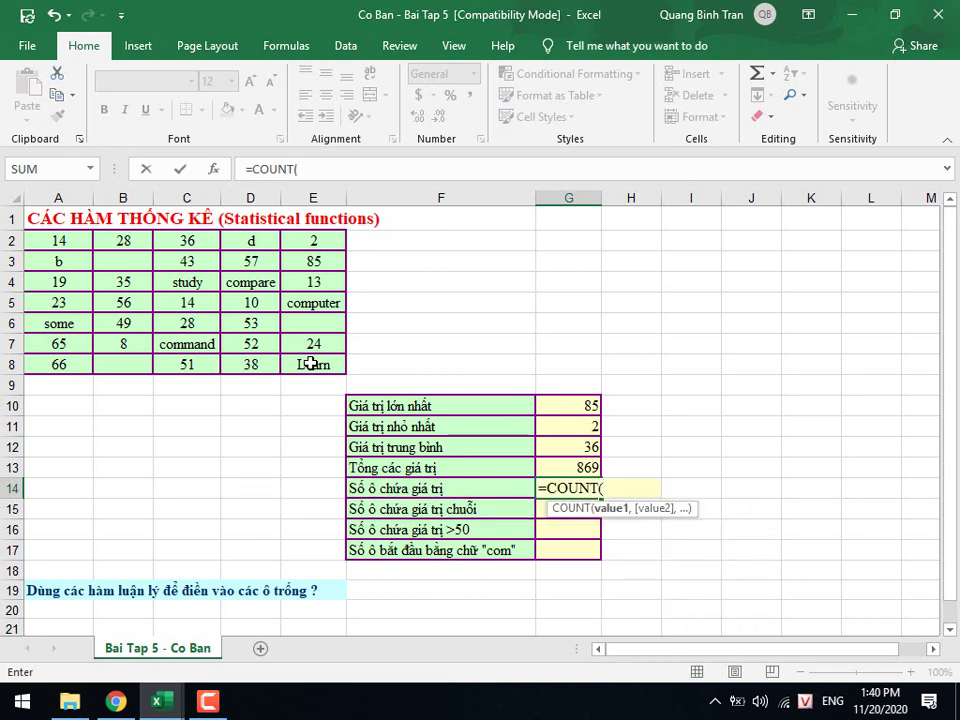
{"action": "key", "text": "BackSpace"}
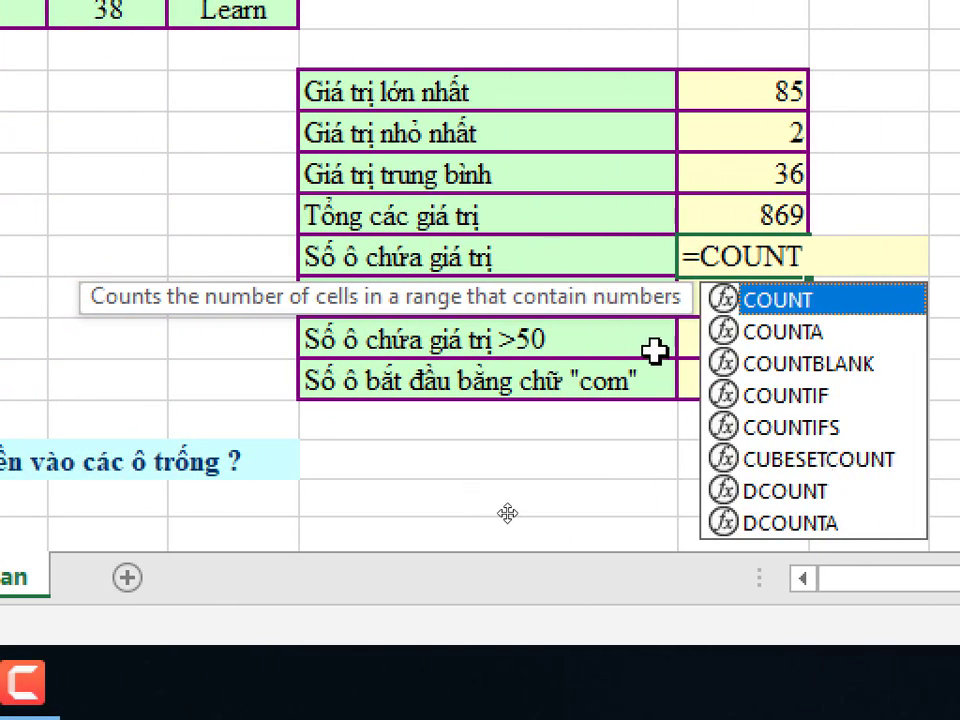
{"action": "left_click", "coordinate": [790, 333]}
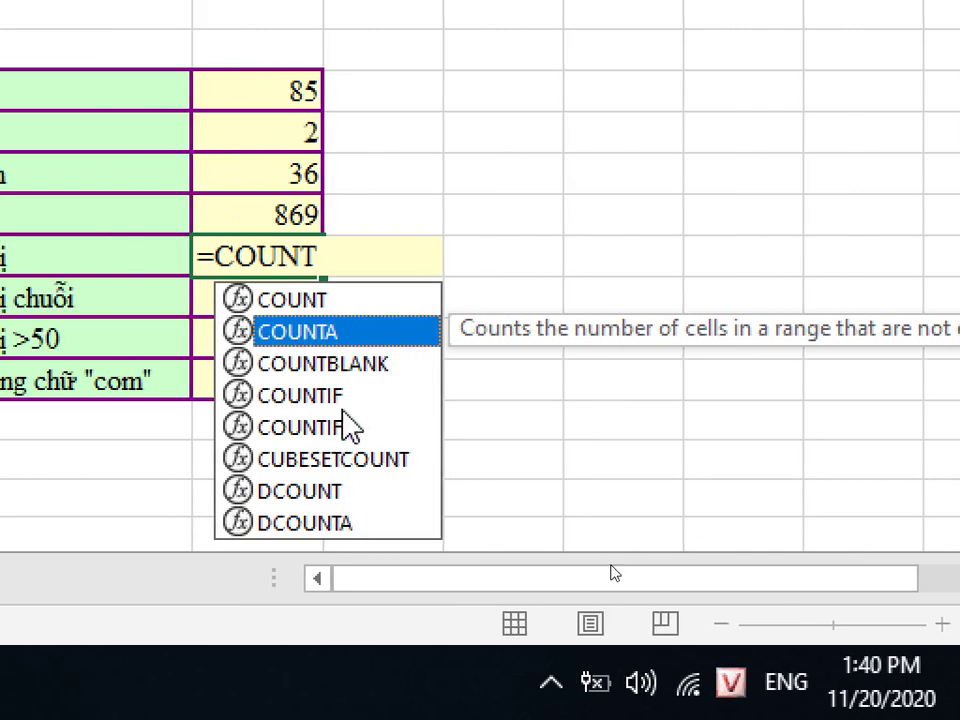
{"action": "left_click", "coordinate": [381, 366]}
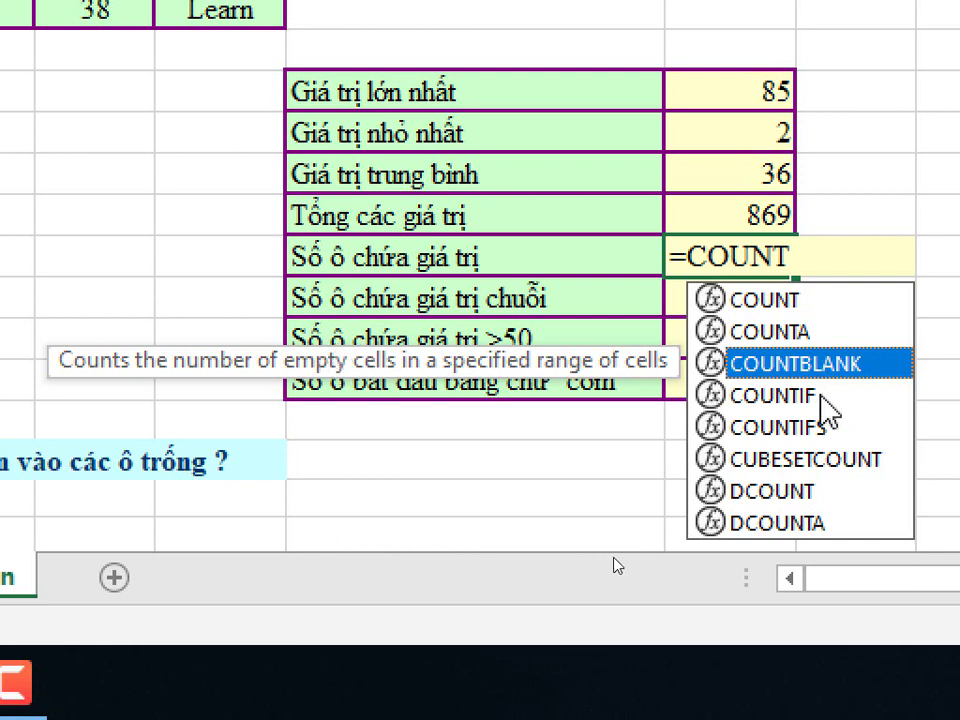
{"action": "left_click", "coordinate": [820, 395]}
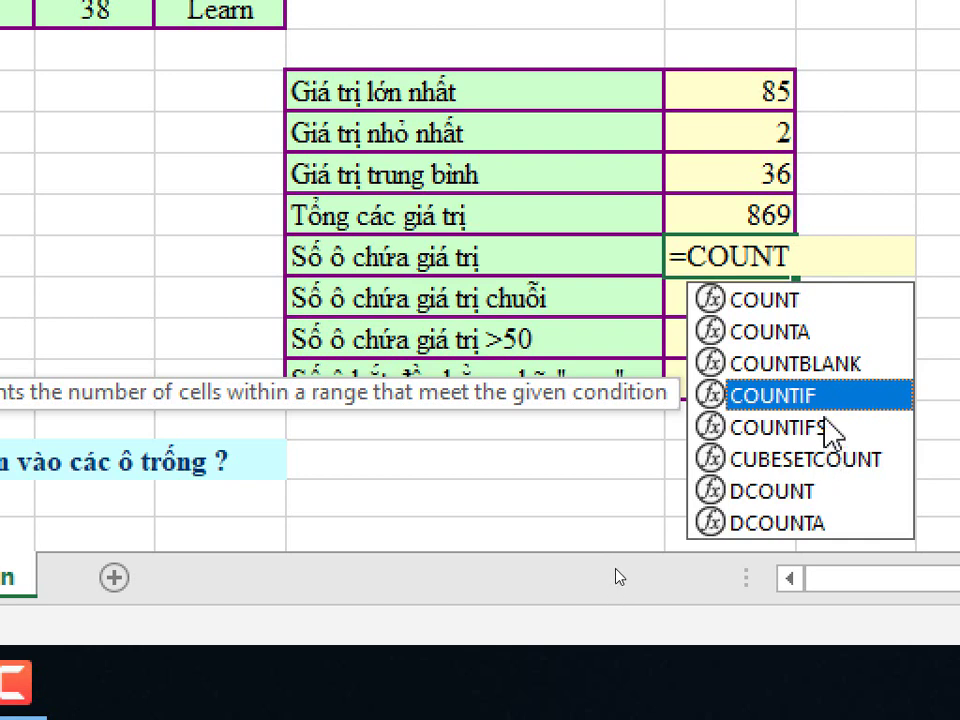
{"action": "left_click", "coordinate": [825, 424]}
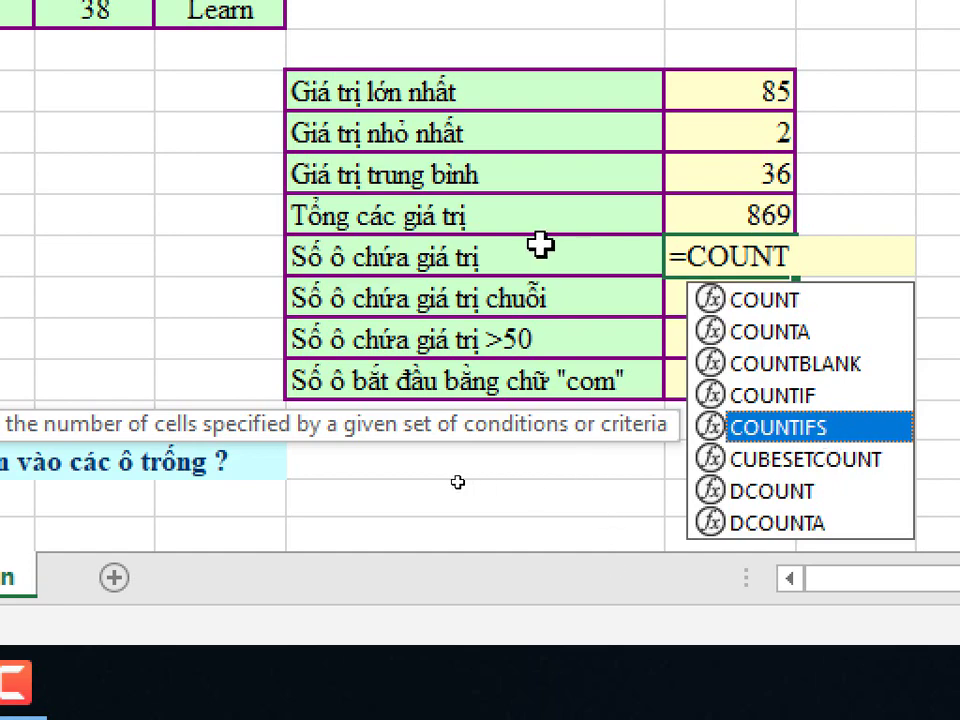
Enter =COUNT(A2:E8) in G14, giving 24.
{"action": "double_click", "coordinate": [800, 300]}
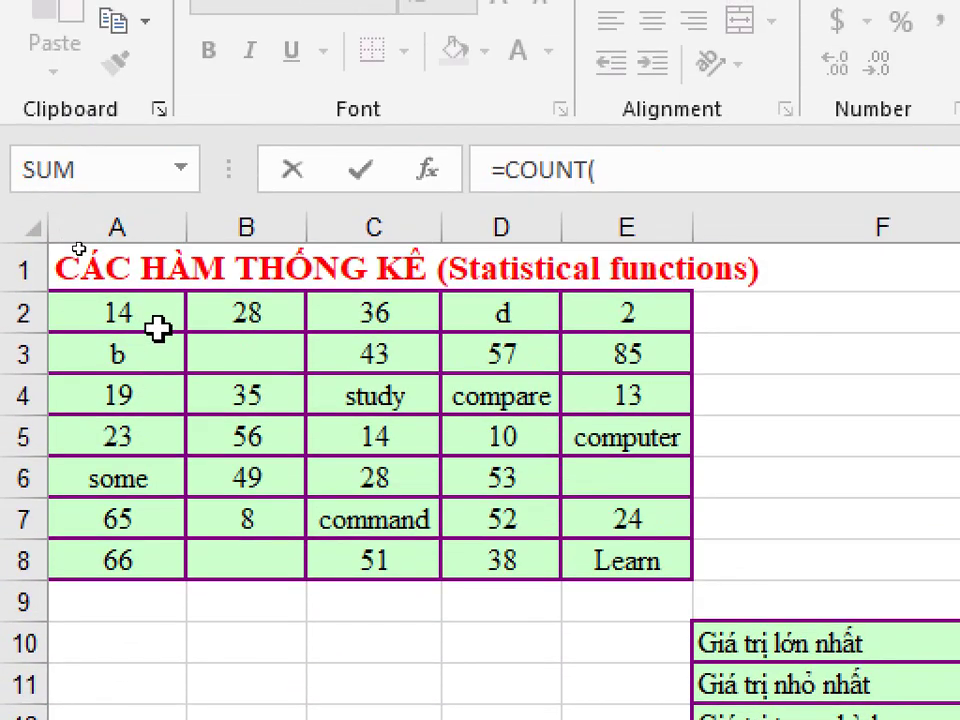
{"action": "left_click_drag", "start_coordinate": [158, 270], "coordinate": [686, 515]}
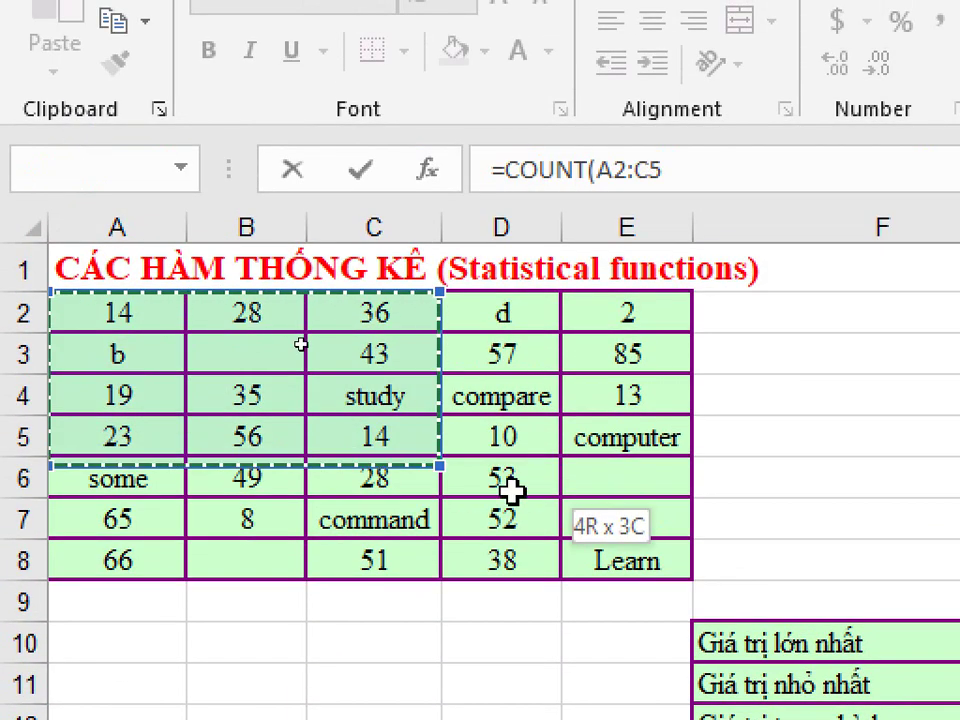
{"action": "left_click_drag", "start_coordinate": [686, 576], "coordinate": [634, 555]}
{"action": "key", "text": "Return"}
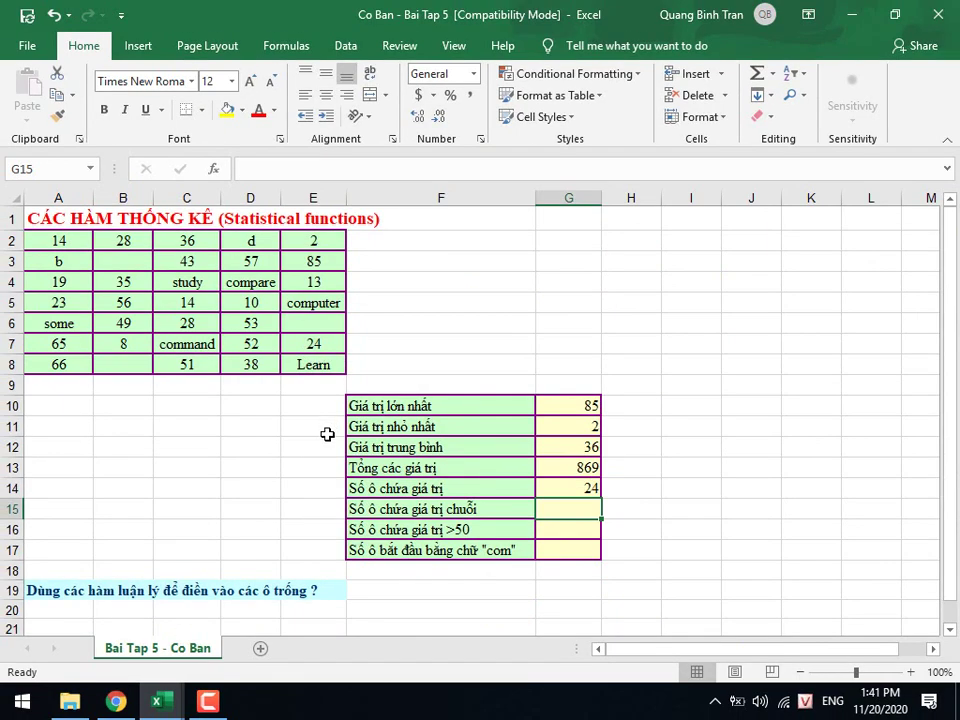
{"action": "left_click", "coordinate": [356, 508]}
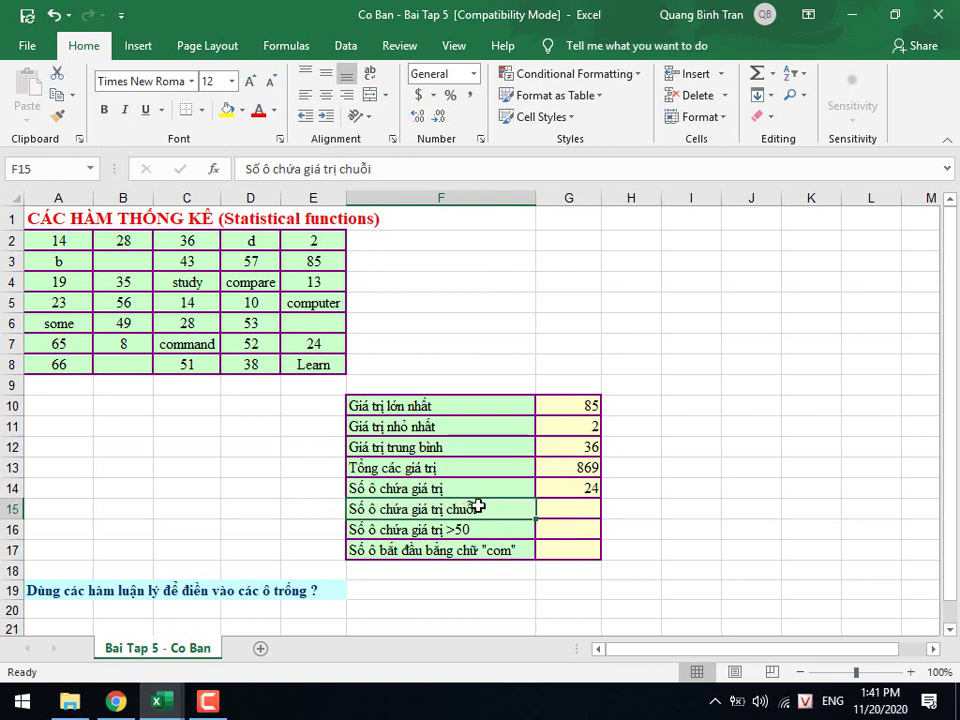
{"action": "left_click", "coordinate": [585, 508]}
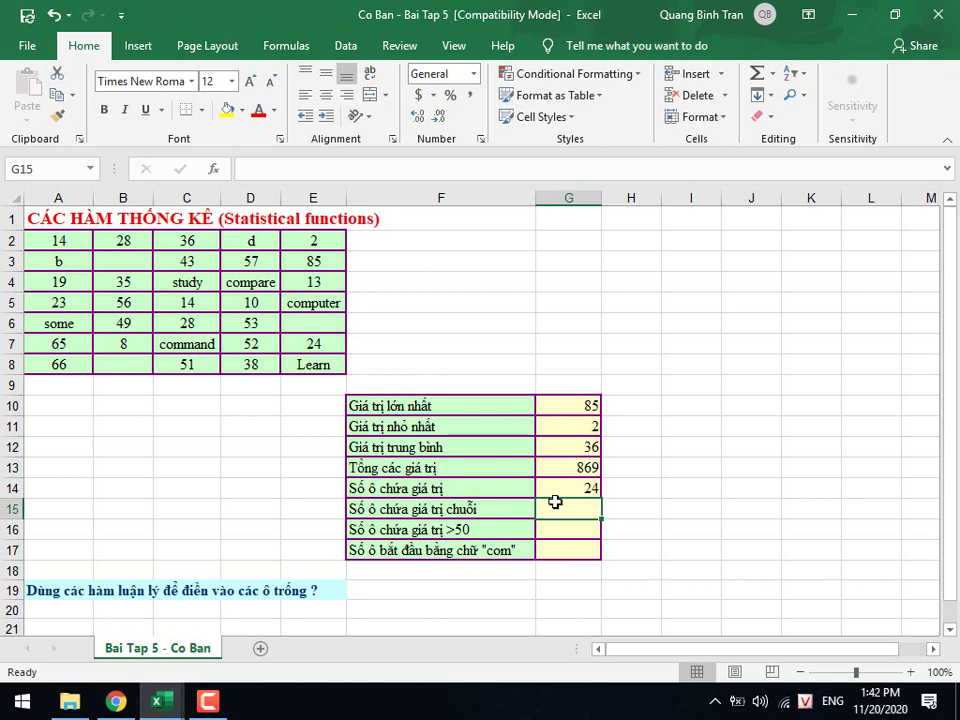
{"action": "left_click_drag", "start_coordinate": [75, 245], "coordinate": [298, 360]}
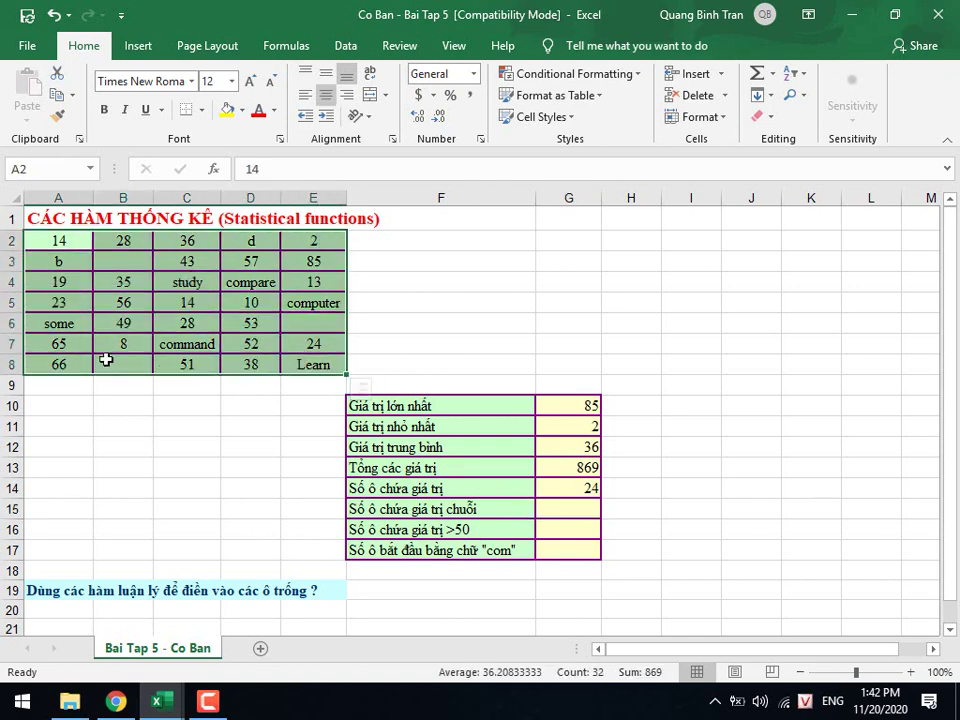
{"action": "left_click", "coordinate": [64, 362]}
{"action": "left_click", "coordinate": [62, 341]}
{"action": "left_click", "coordinate": [66, 323]}
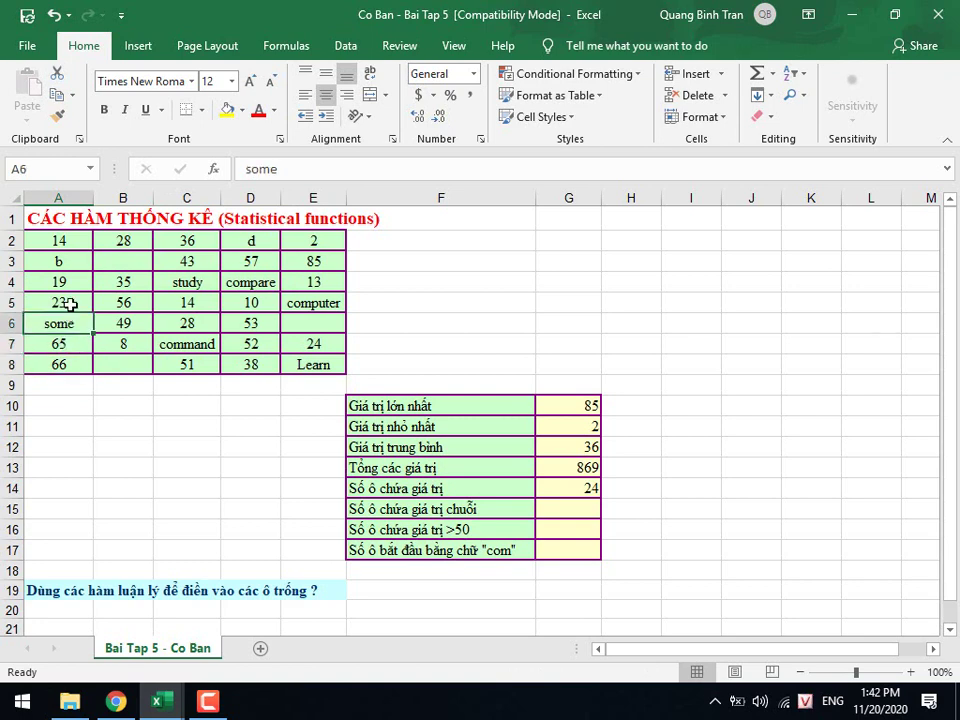
{"action": "left_click", "coordinate": [69, 302]}
{"action": "left_click", "coordinate": [69, 281]}
{"action": "left_click", "coordinate": [68, 261]}
{"action": "left_click", "coordinate": [67, 244]}
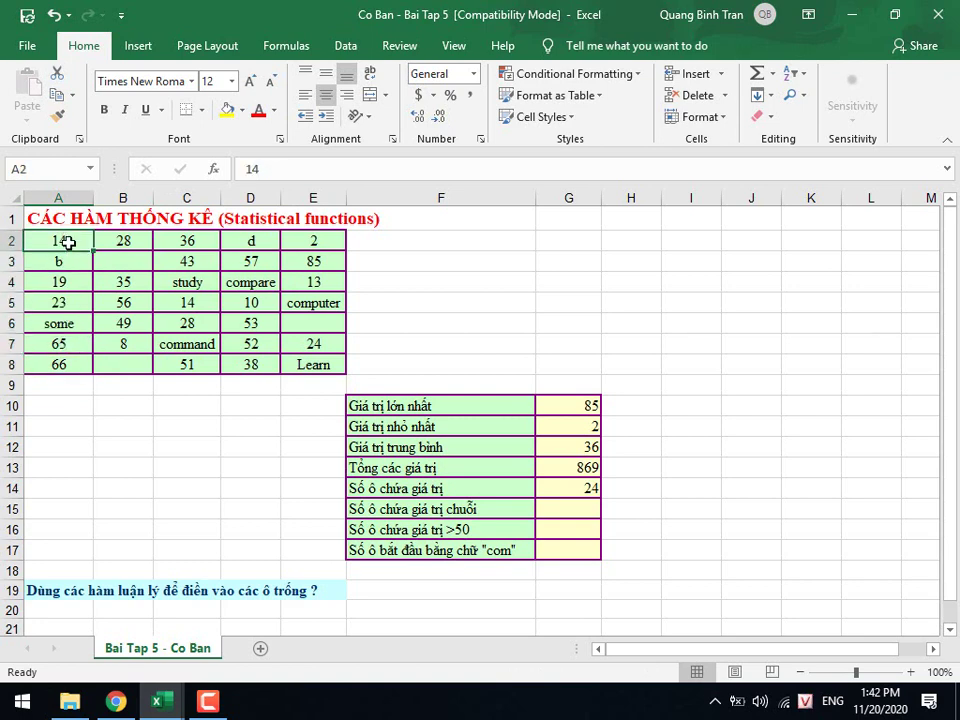
{"action": "left_click", "coordinate": [124, 241]}
{"action": "left_click", "coordinate": [187, 260]}
{"action": "left_click", "coordinate": [228, 244]}
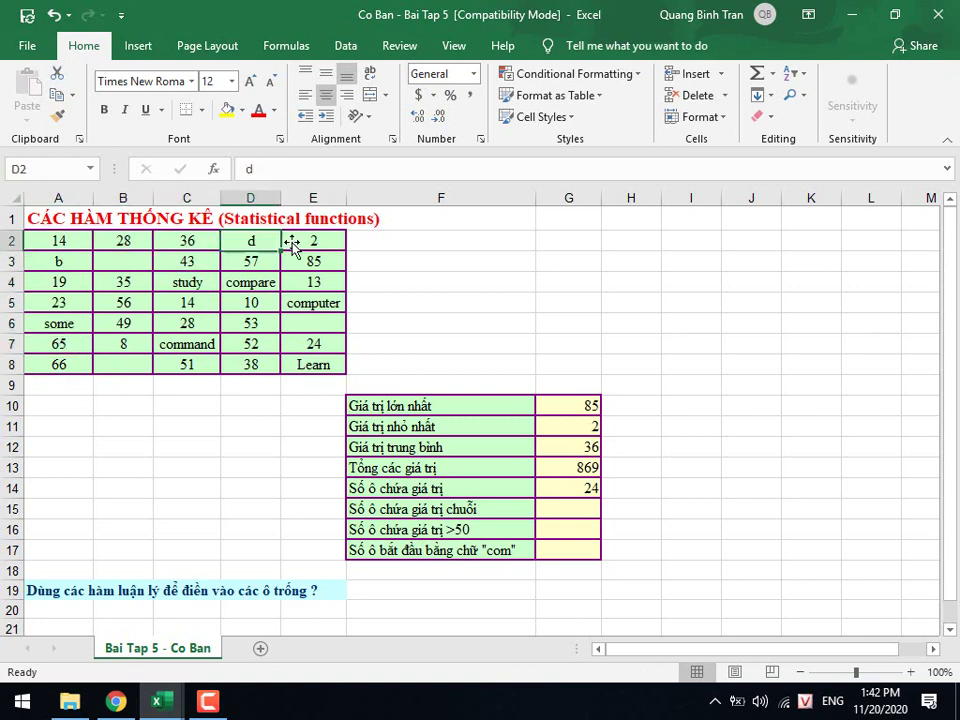
{"action": "left_click", "coordinate": [292, 242]}
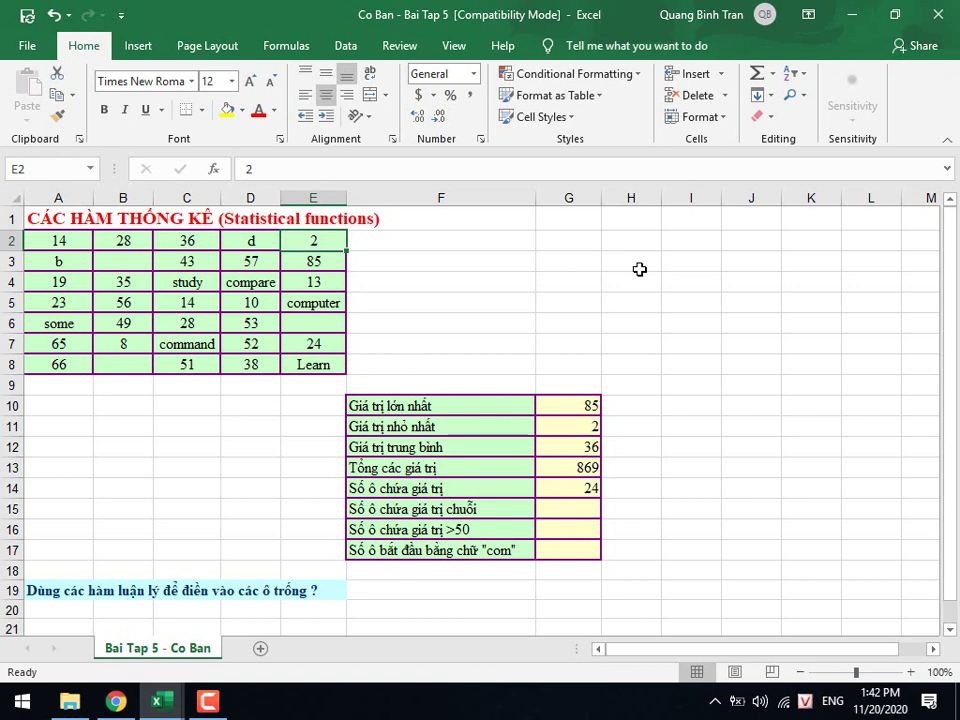
Change the G14 formula to =COUNTA(A2:E8) so it shows 32.
{"action": "left_click", "coordinate": [540, 488]}
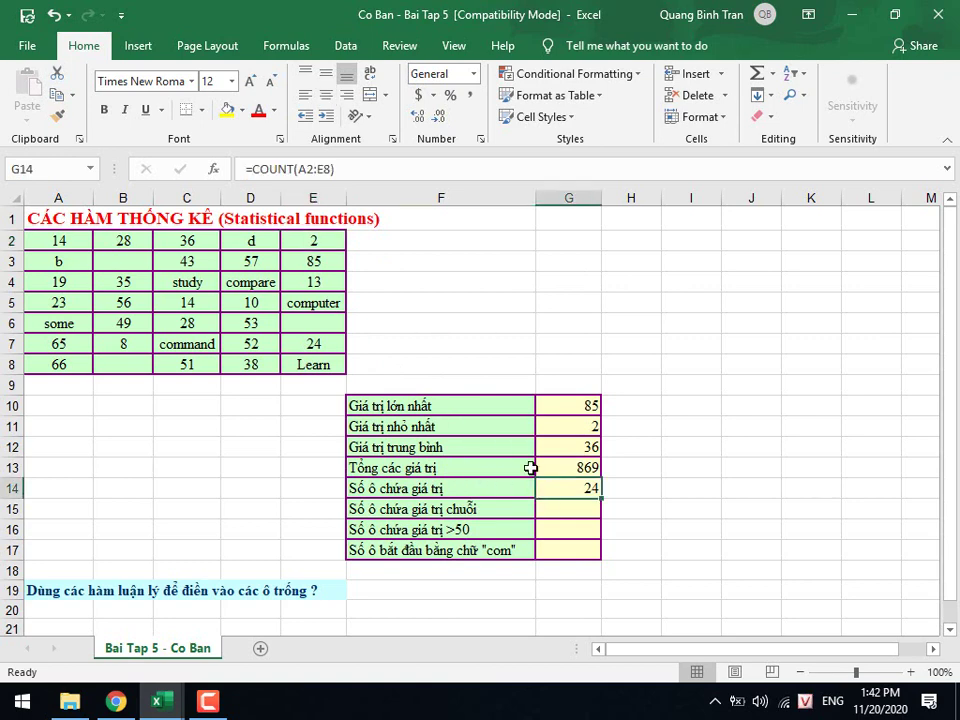
{"action": "left_click", "coordinate": [291, 168]}
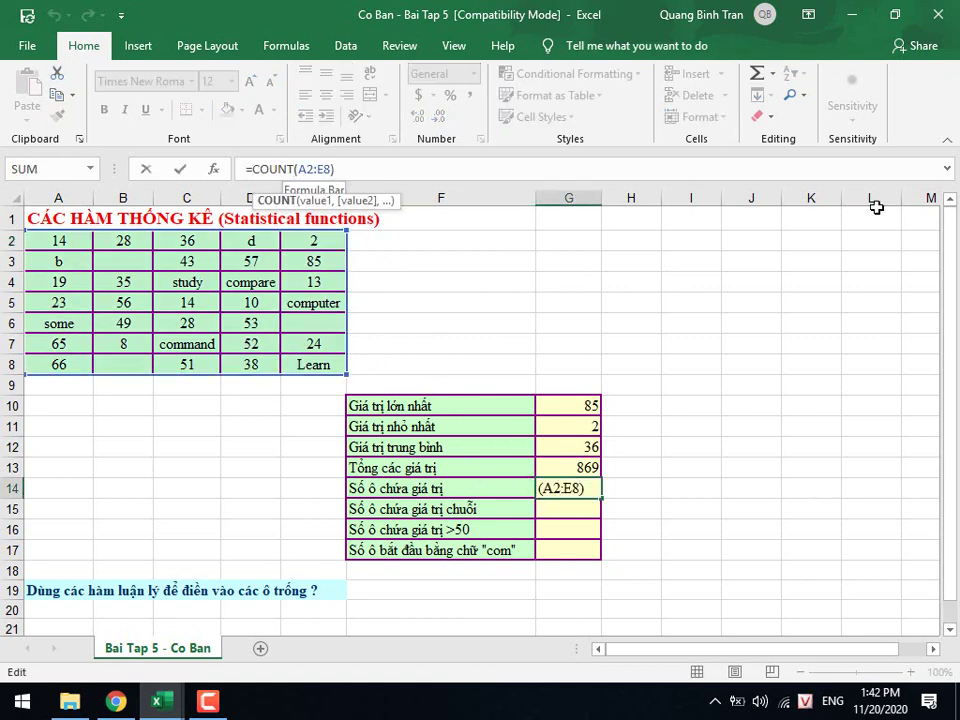
{"action": "type", "text": "A"}
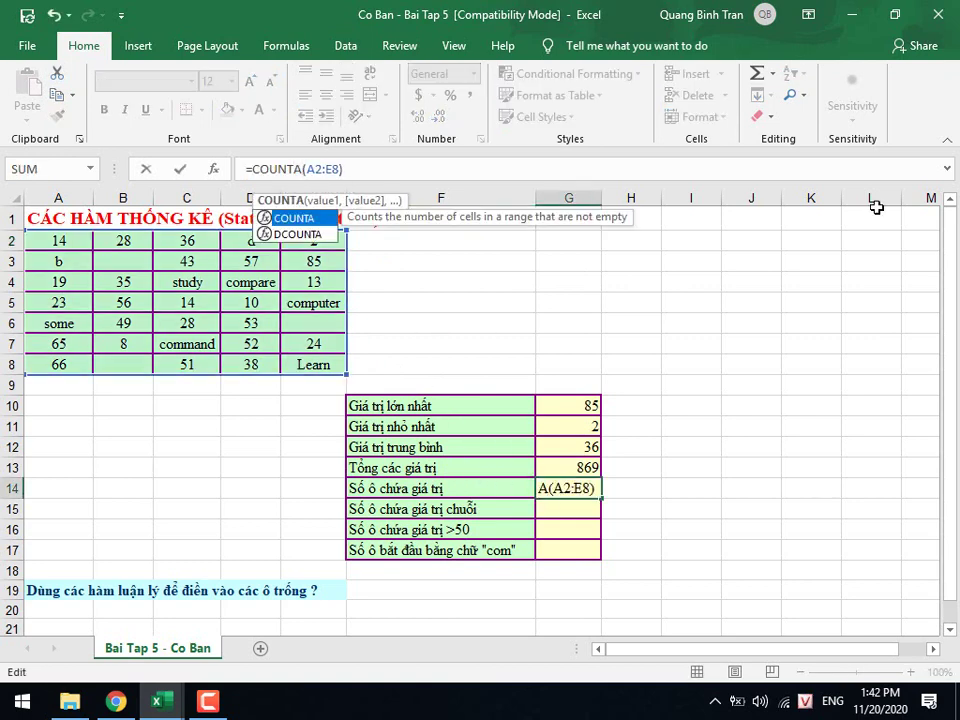
{"action": "key", "text": "Return"}
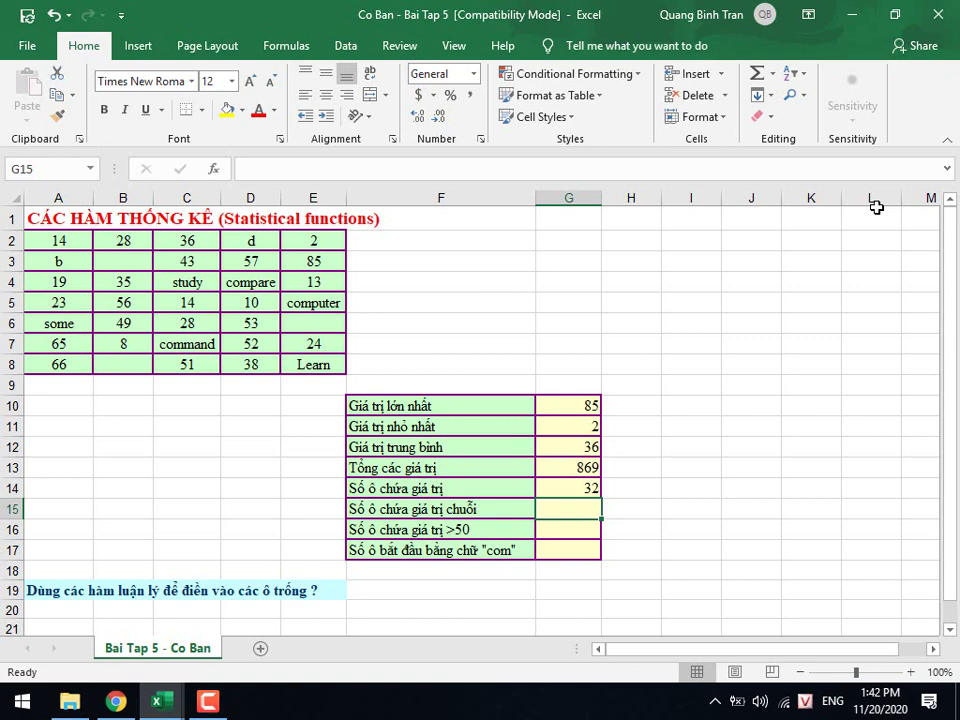
Insert a new row 14 and label it 'Số ô chứa giá trị số' in F14.
{"action": "right_click", "coordinate": [16, 489]}
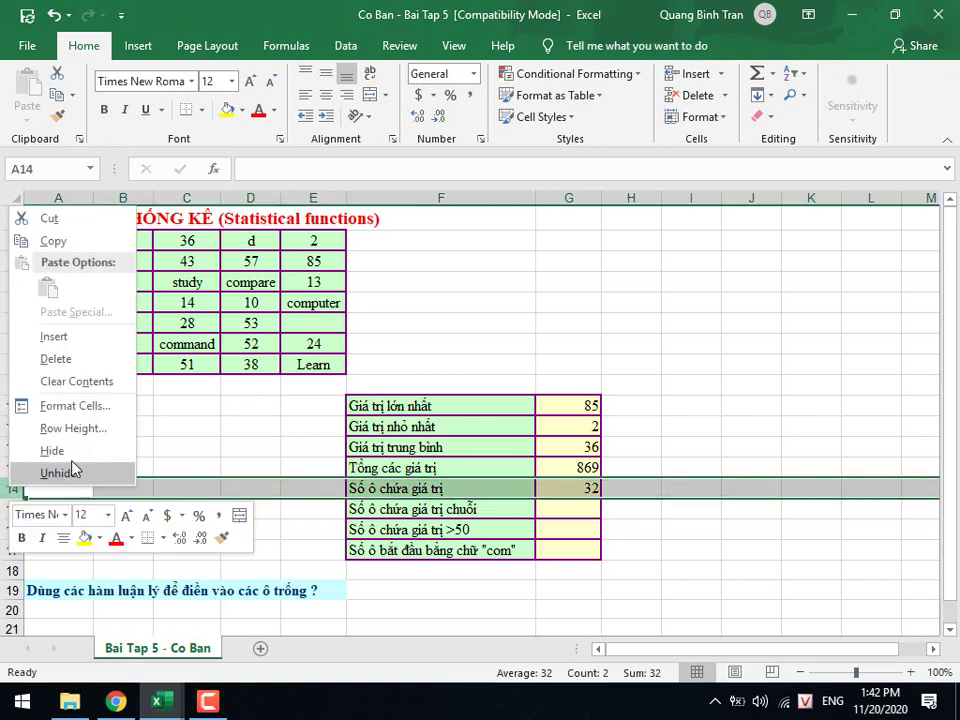
{"action": "left_click", "coordinate": [58, 334]}
{"action": "left_click", "coordinate": [407, 489]}
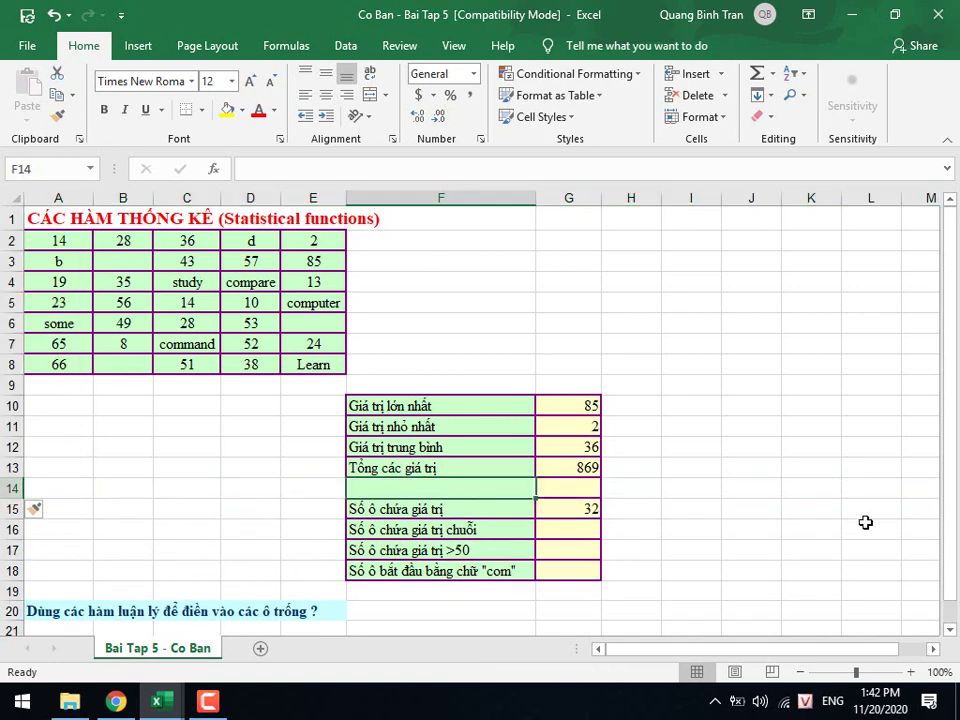
{"action": "type", "text": "Số"}
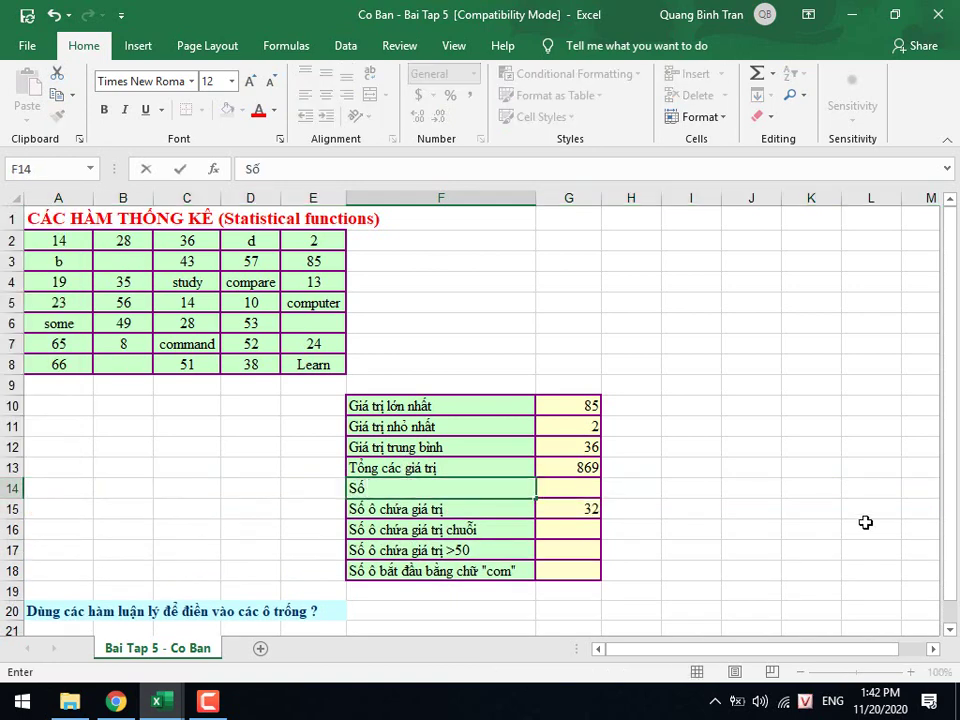
{"action": "type", "text": " ô cư"}
{"action": "key", "text": "BackSpace"}
{"action": "type", "text": "huứa"}
{"action": "type", "text": " giaá trị"}
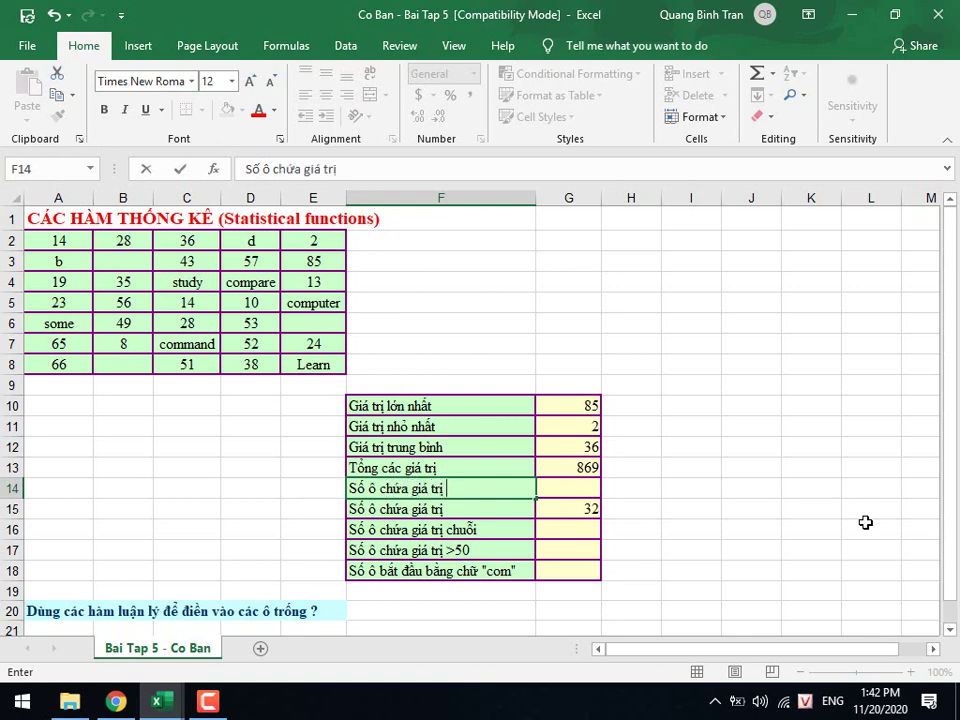
{"action": "type", "text": " so ố"}
{"action": "key", "text": "Tab"}
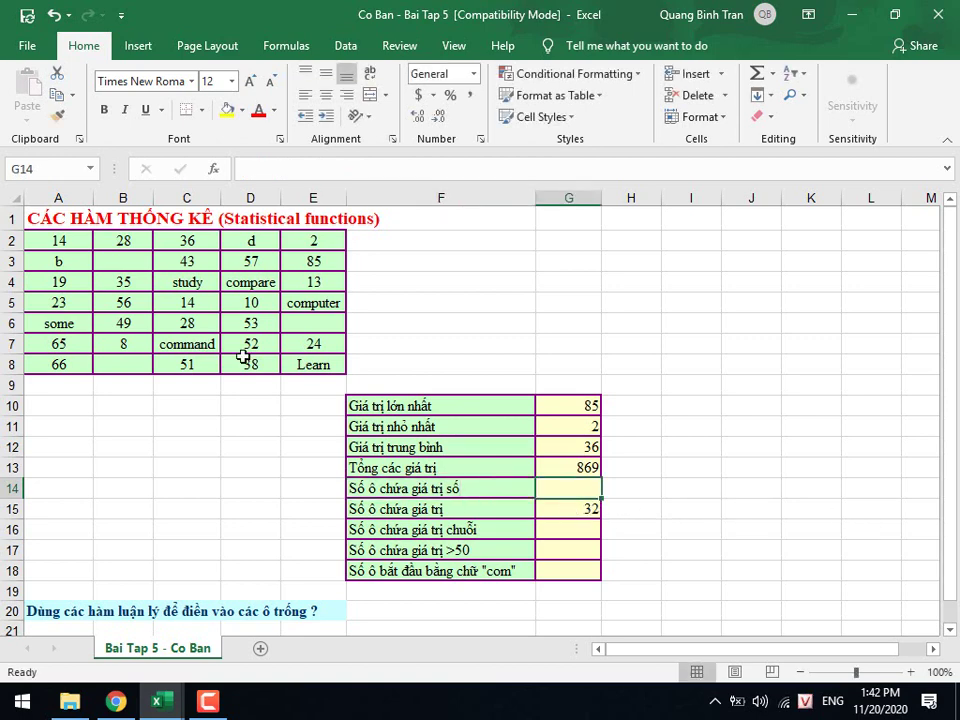
Enter =COUNT(A2:E8) in G14, showing 24.
{"action": "type", "text": "="}
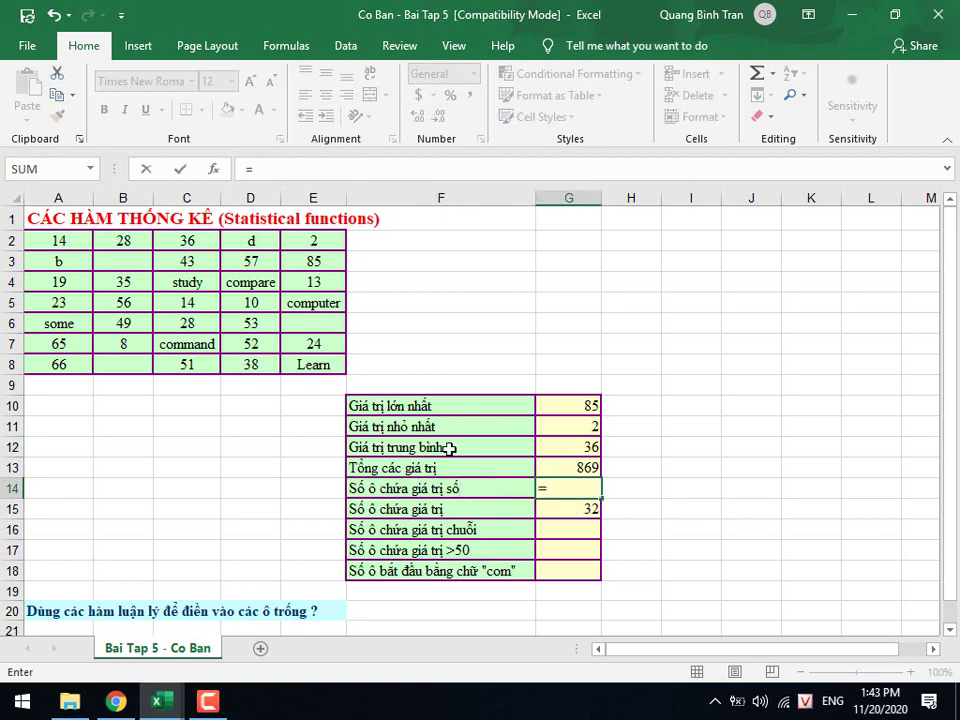
{"action": "type", "text": "count("}
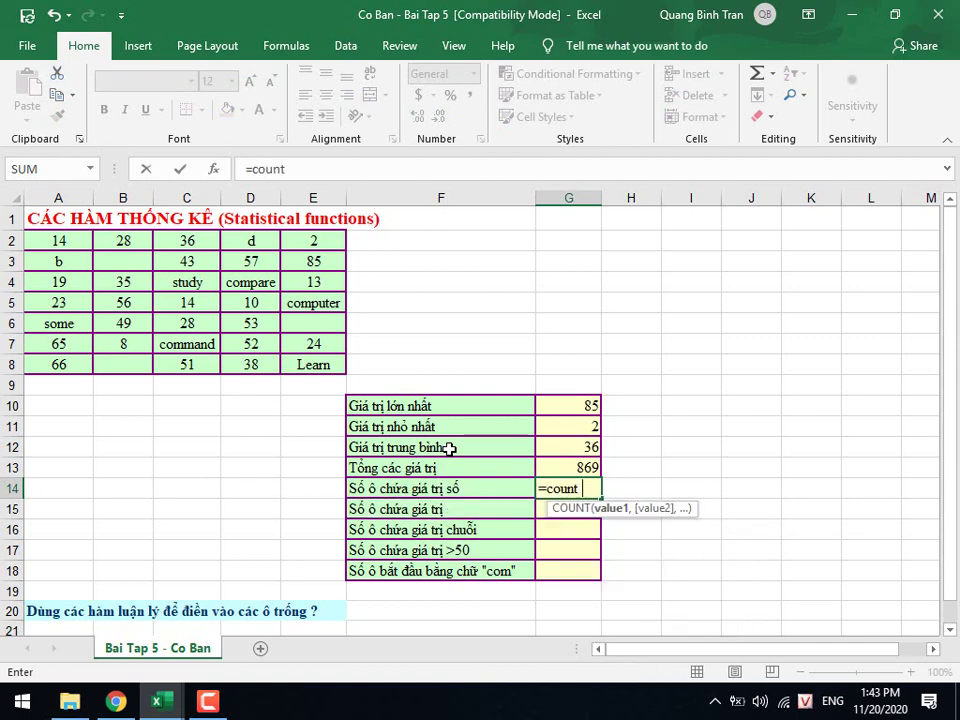
{"action": "left_click_drag", "start_coordinate": [56, 242], "coordinate": [303, 362]}
{"action": "key", "text": "Return"}
{"action": "type", "text": "=COUNTA(A2:E8)"}
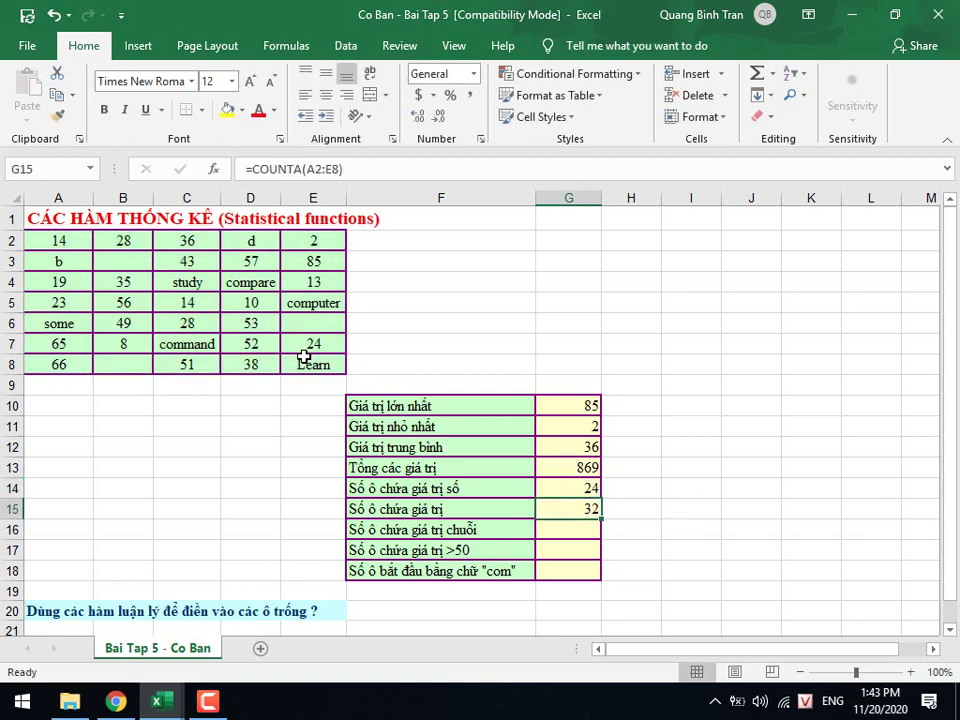
{"action": "key", "text": "Return"}
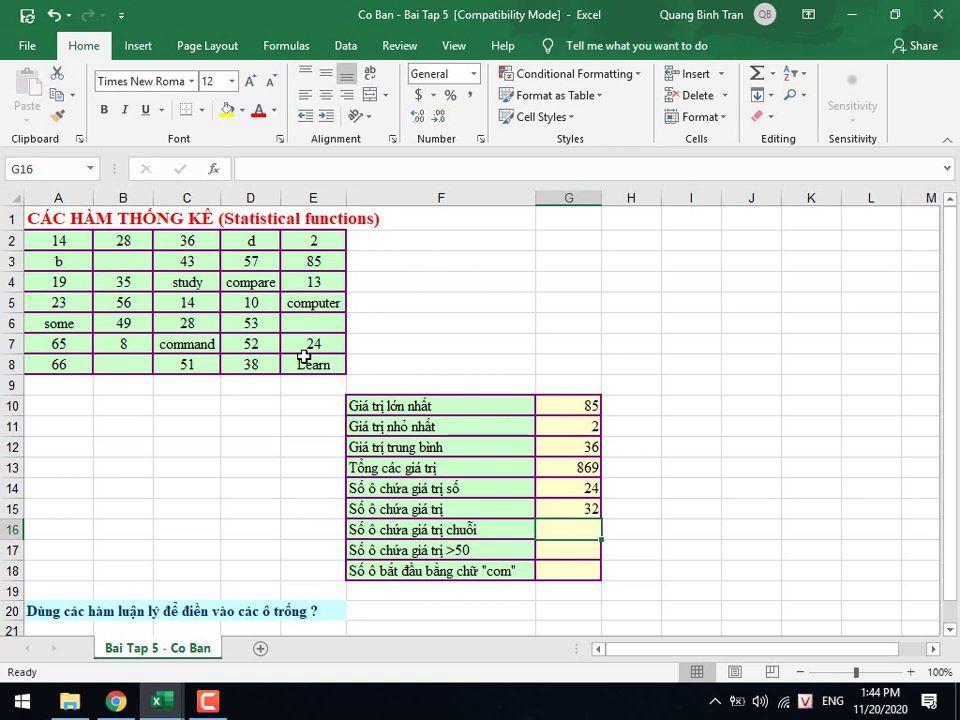
Enter =COUNTA(A2:E8)-COUNT(A2:E8) in G16 to count text cells as 8.
{"action": "key", "text": "Return"}
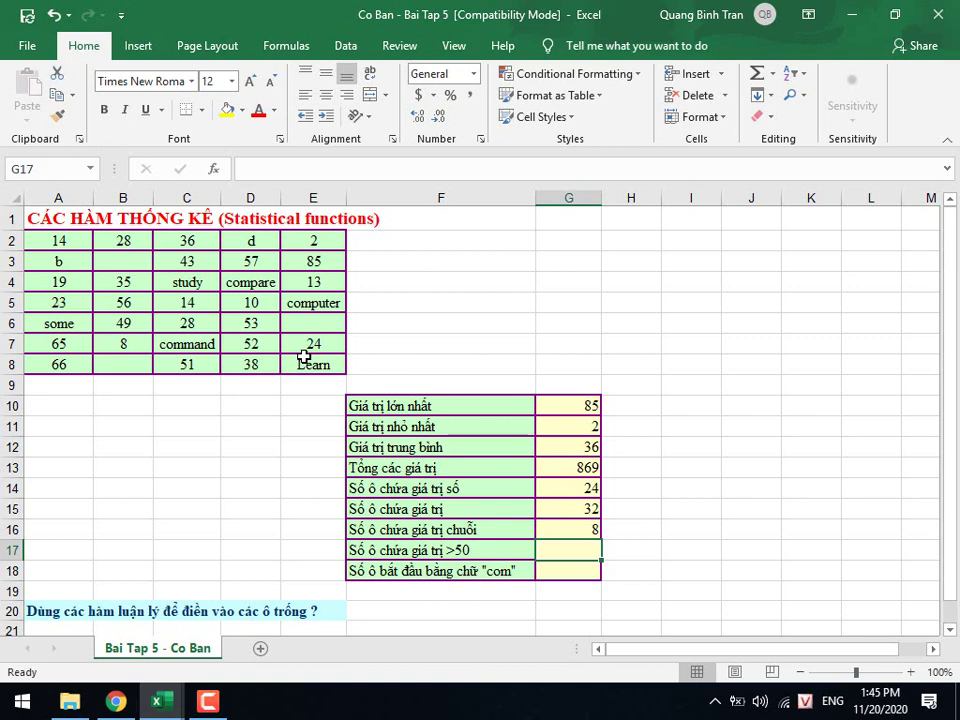
{"action": "key", "text": "Up"}
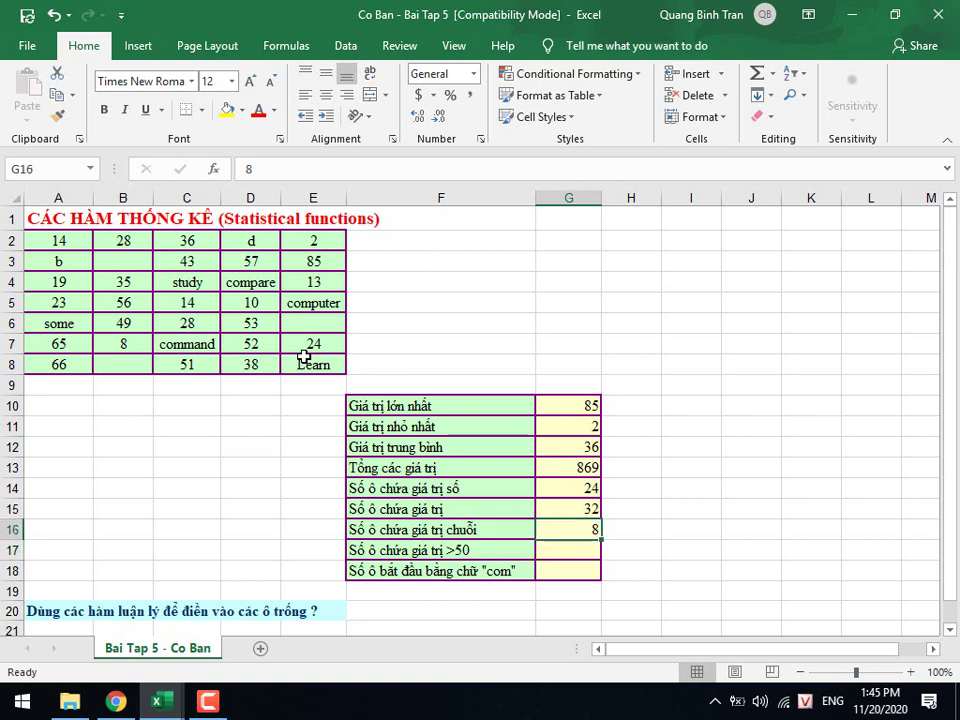
{"action": "type", "text": "="}
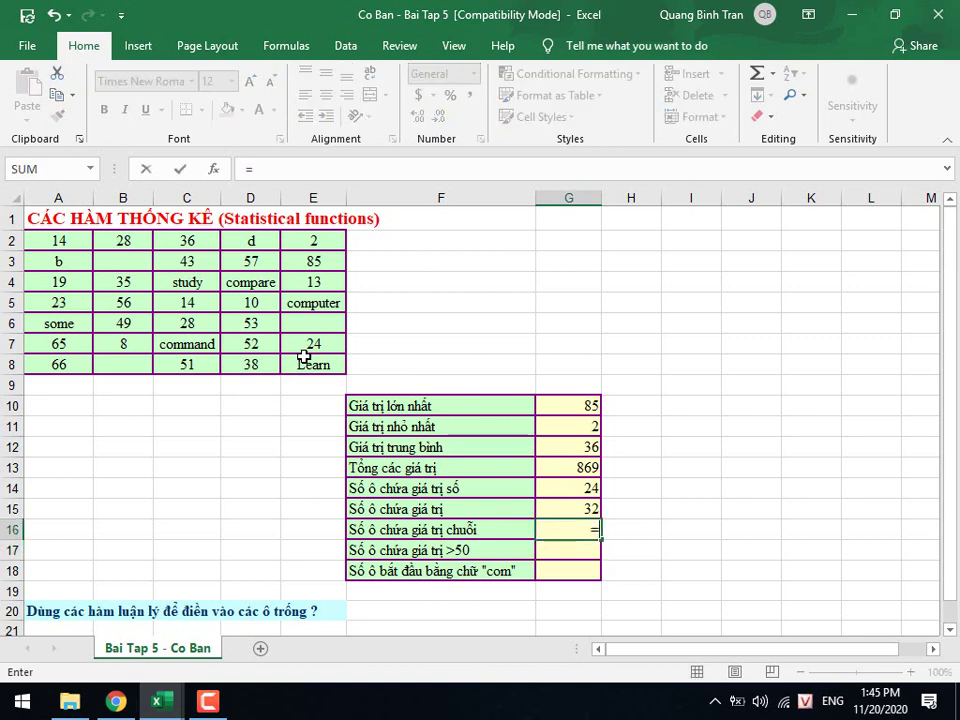
{"action": "type", "text": "count"}
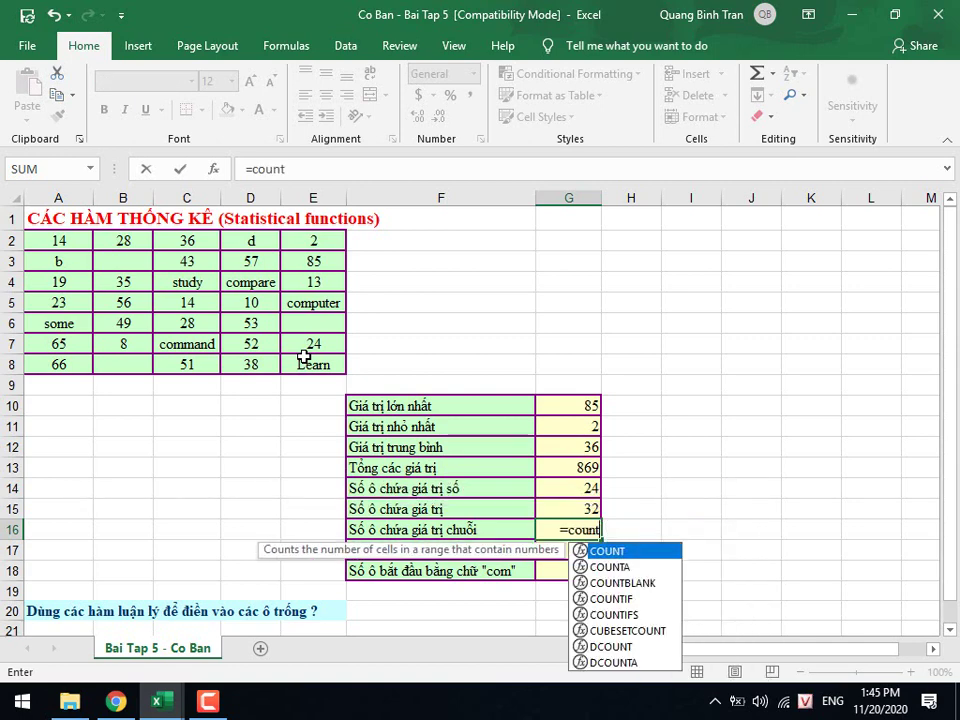
{"action": "type", "text": "a("}
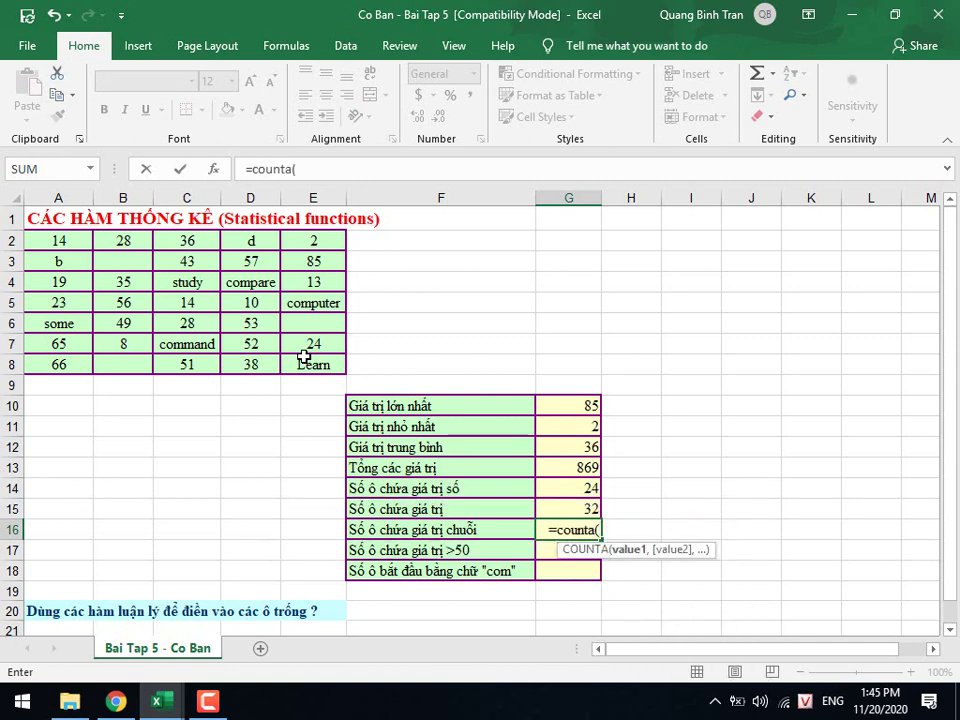
{"action": "left_click_drag", "start_coordinate": [60, 242], "coordinate": [295, 366]}
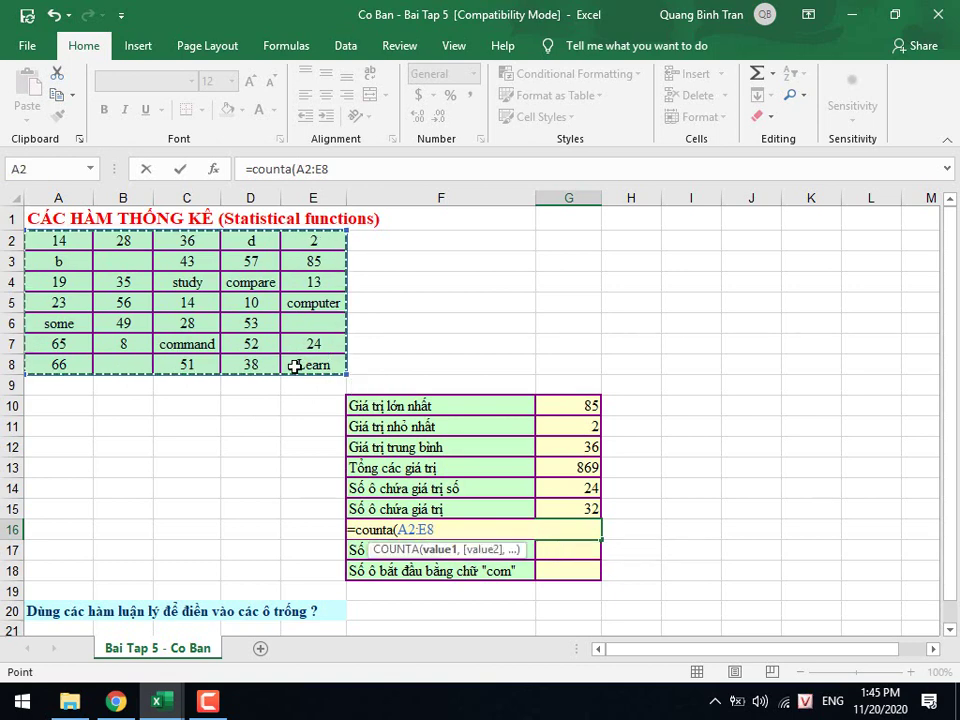
{"action": "type", "text": ")-"}
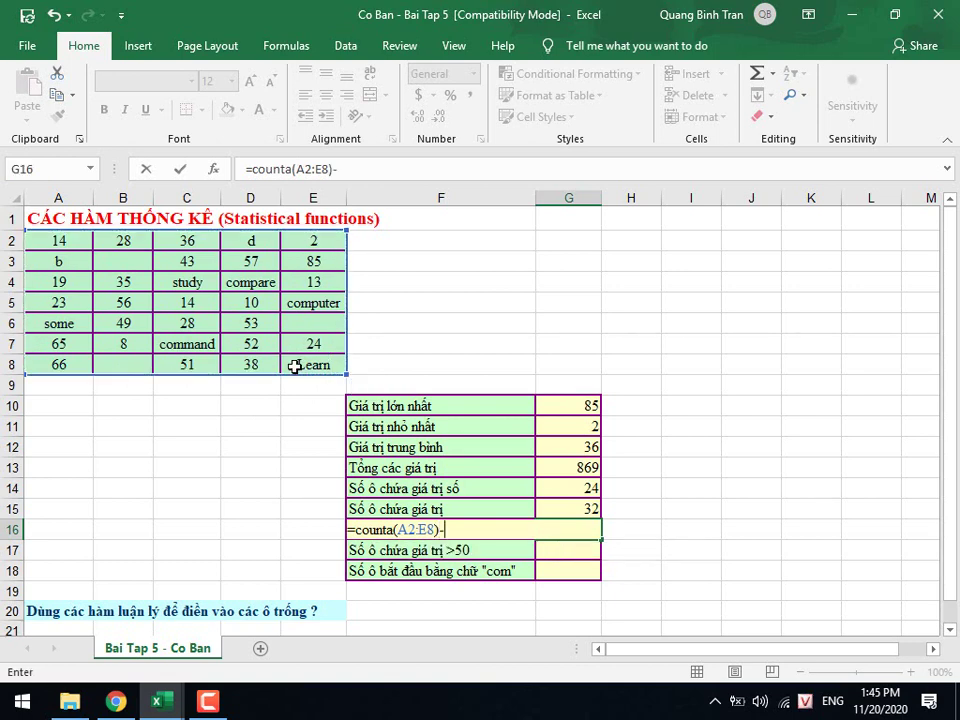
{"action": "type", "text": "count"}
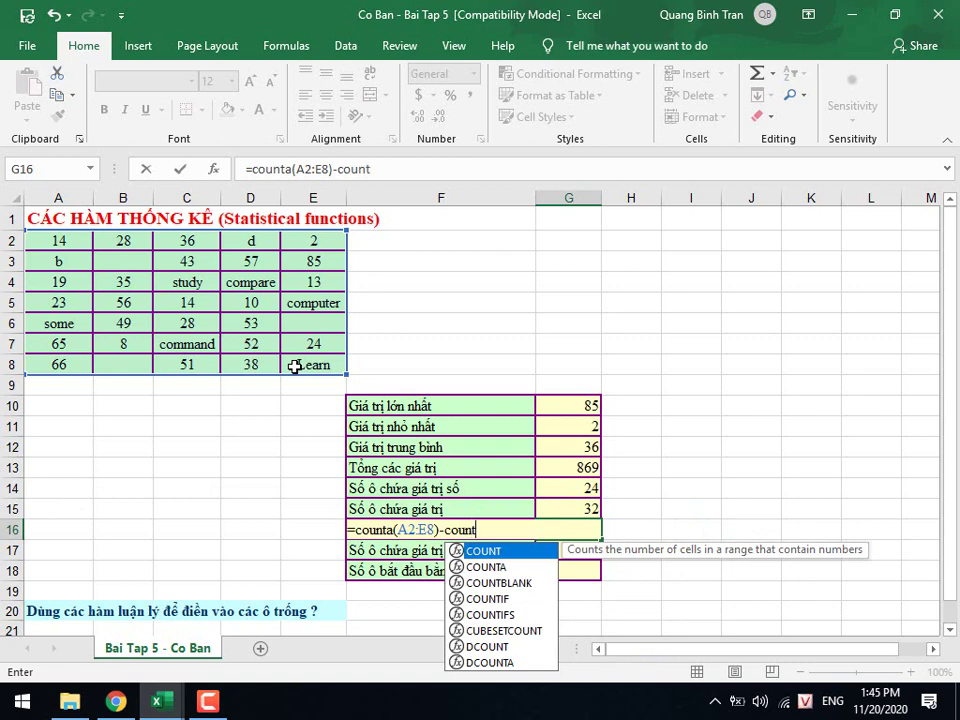
{"action": "type", "text": "("}
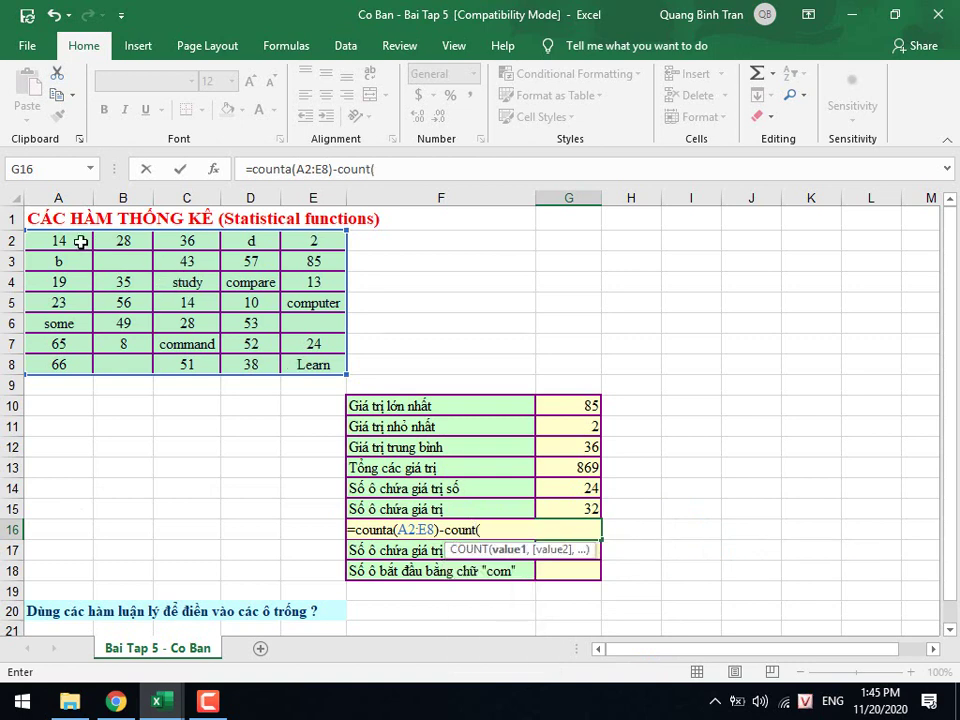
{"action": "mouse_move", "coordinate": [78, 241]}
{"action": "left_mouse_down"}
{"action": "mouse_move", "coordinate": [290, 348]}
{"action": "mouse_move", "coordinate": [301, 366]}
{"action": "left_mouse_up"}
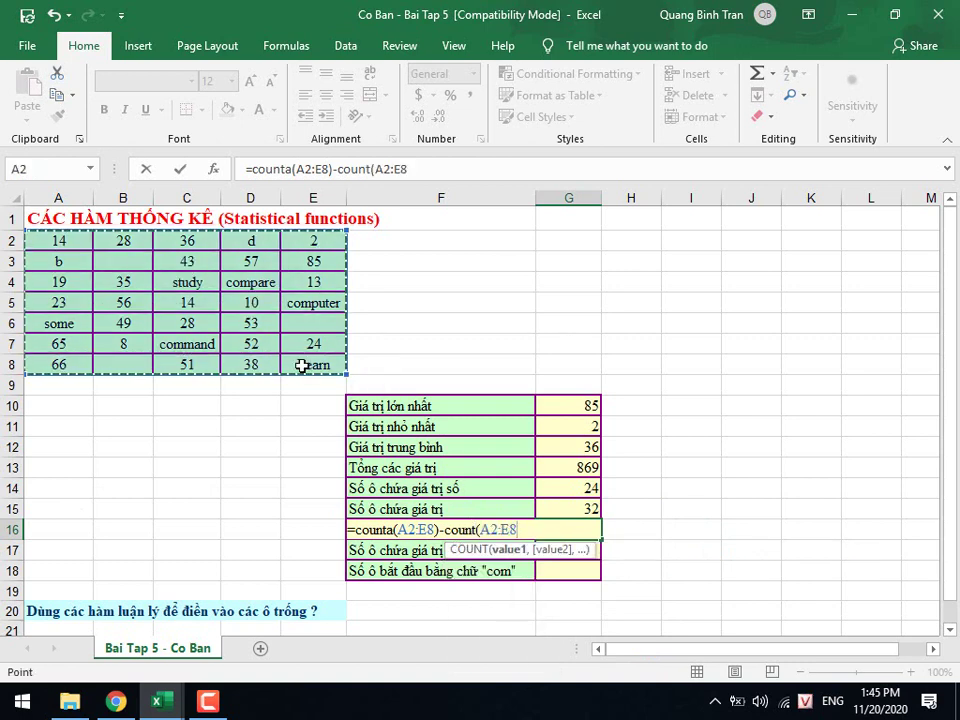
{"action": "key", "text": "Return"}
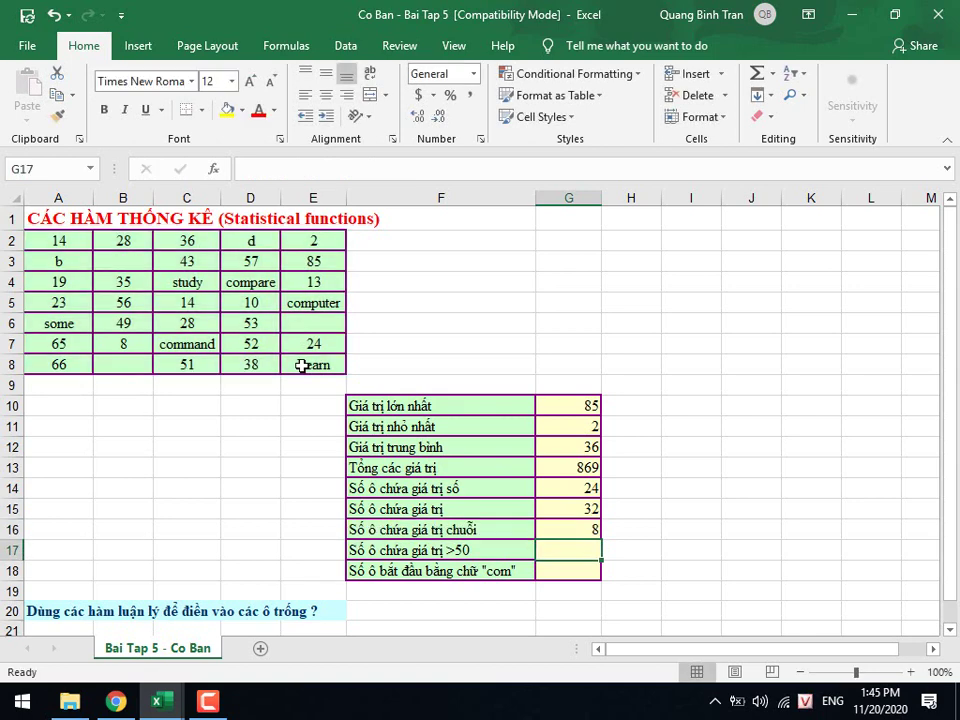
{"action": "left_click", "coordinate": [568, 532]}
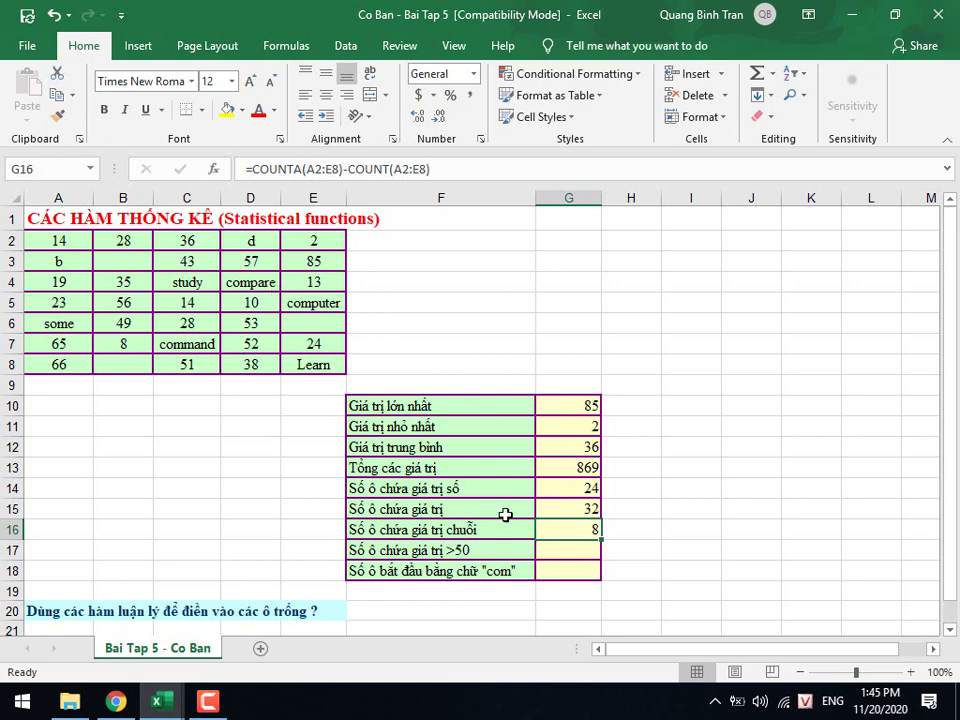
Enter a COUNTIF formula over A2:E8 with criterion >50 in G17.
{"action": "left_click", "coordinate": [566, 551]}
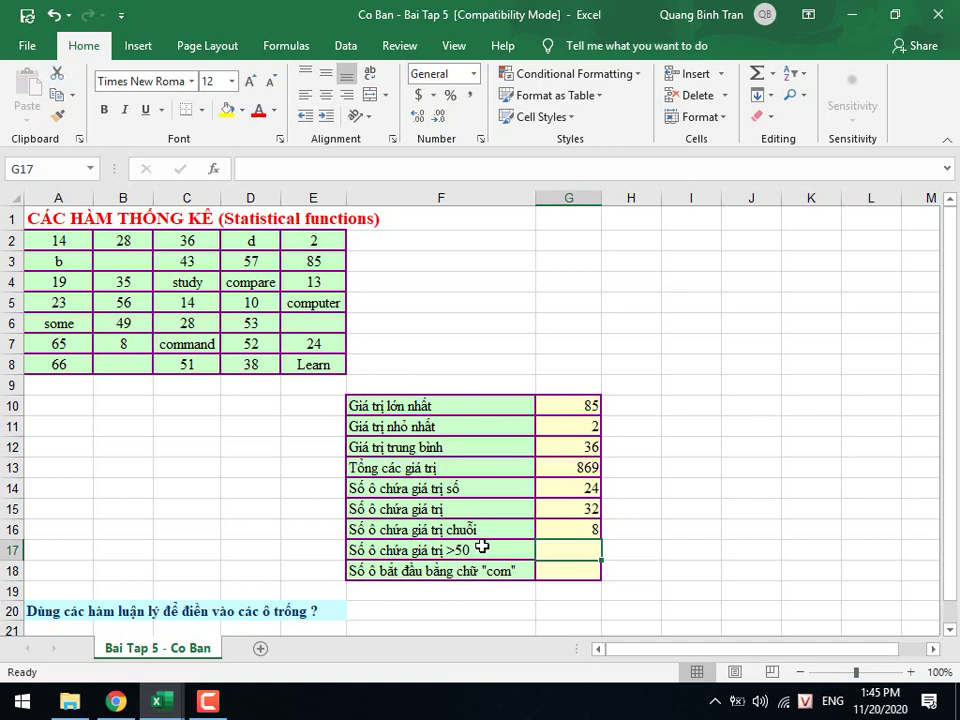
{"action": "type", "text": "="}
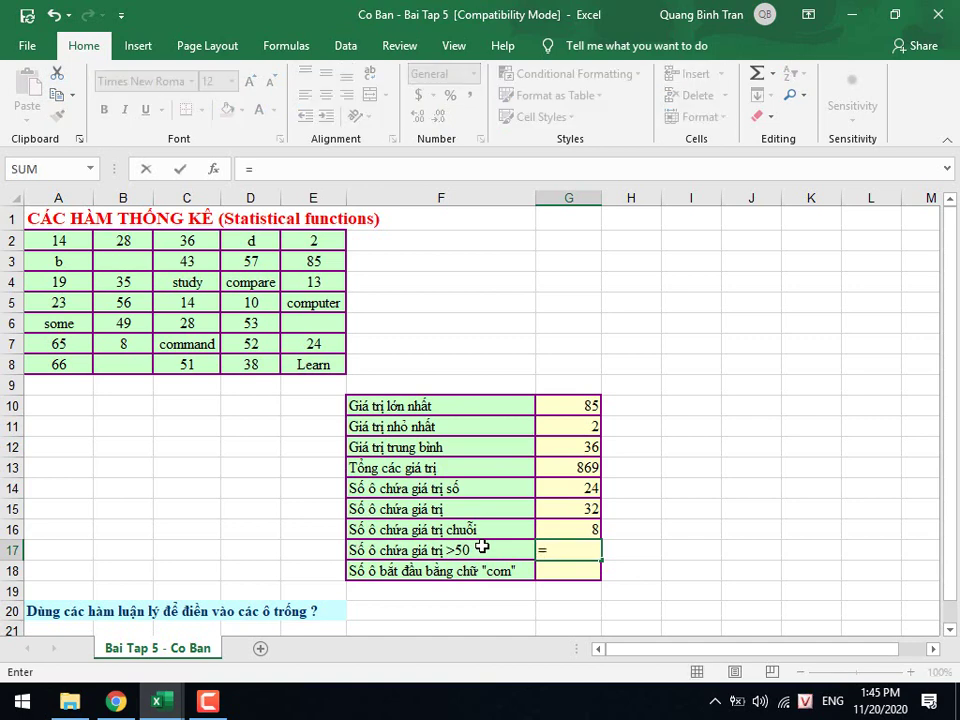
{"action": "type", "text": "count"}
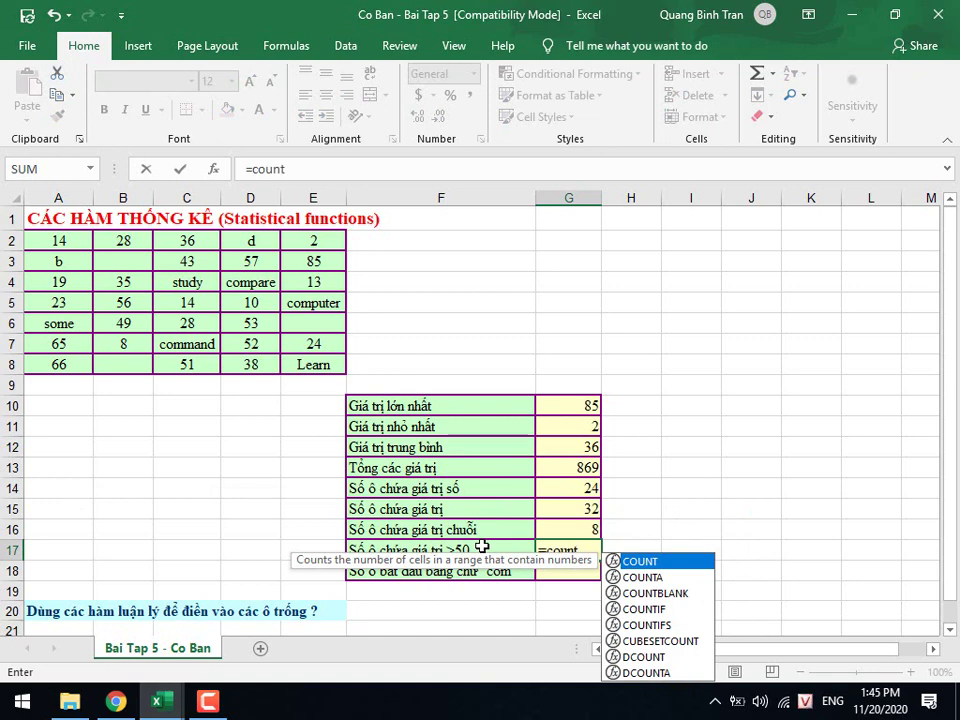
{"action": "type", "text": "if("}
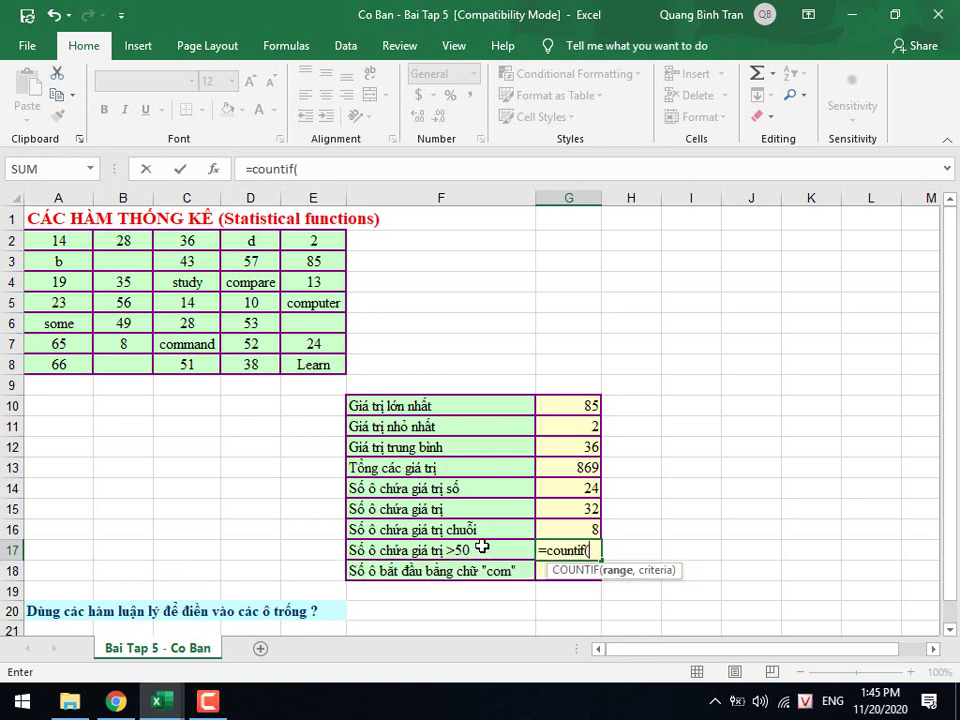
{"action": "left_click_drag", "start_coordinate": [60, 241], "coordinate": [299, 357]}
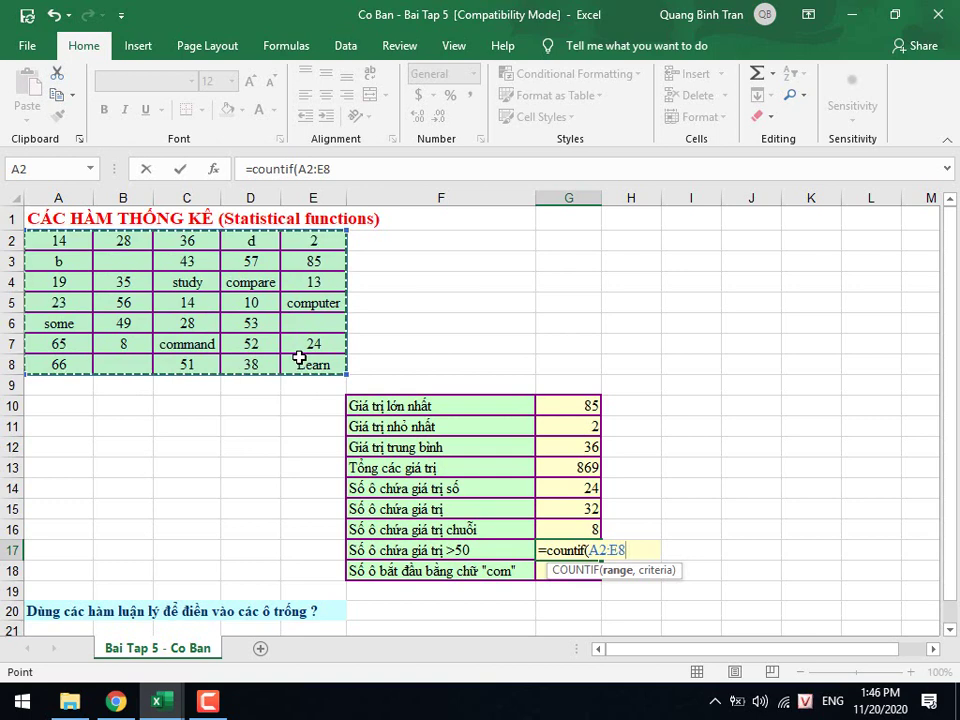
{"action": "type", "text": ","}
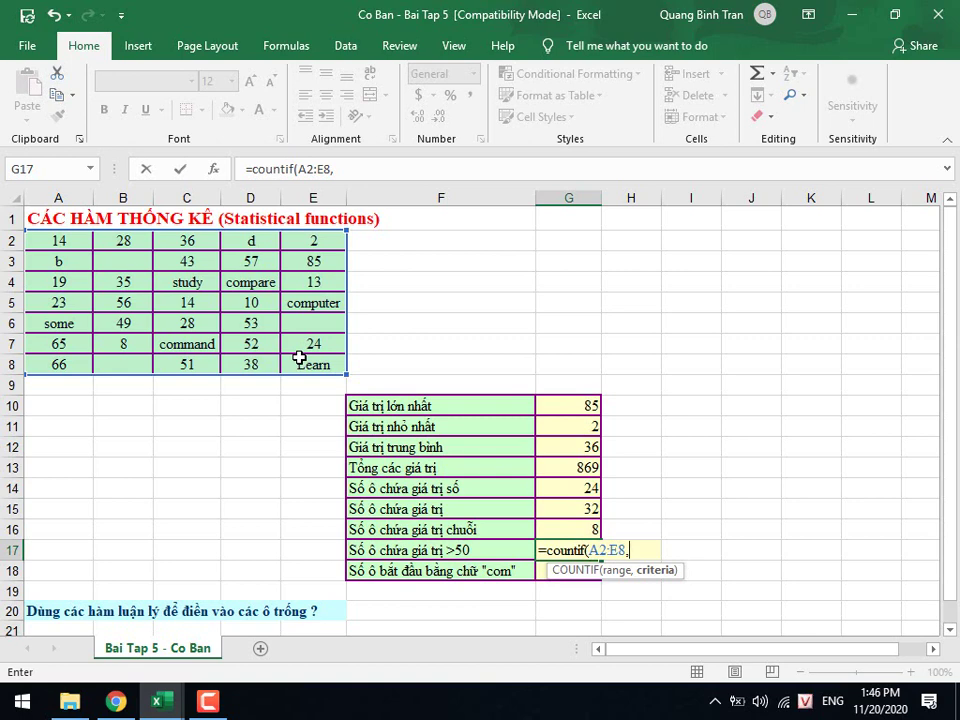
{"action": "type", "text": ">50)"}
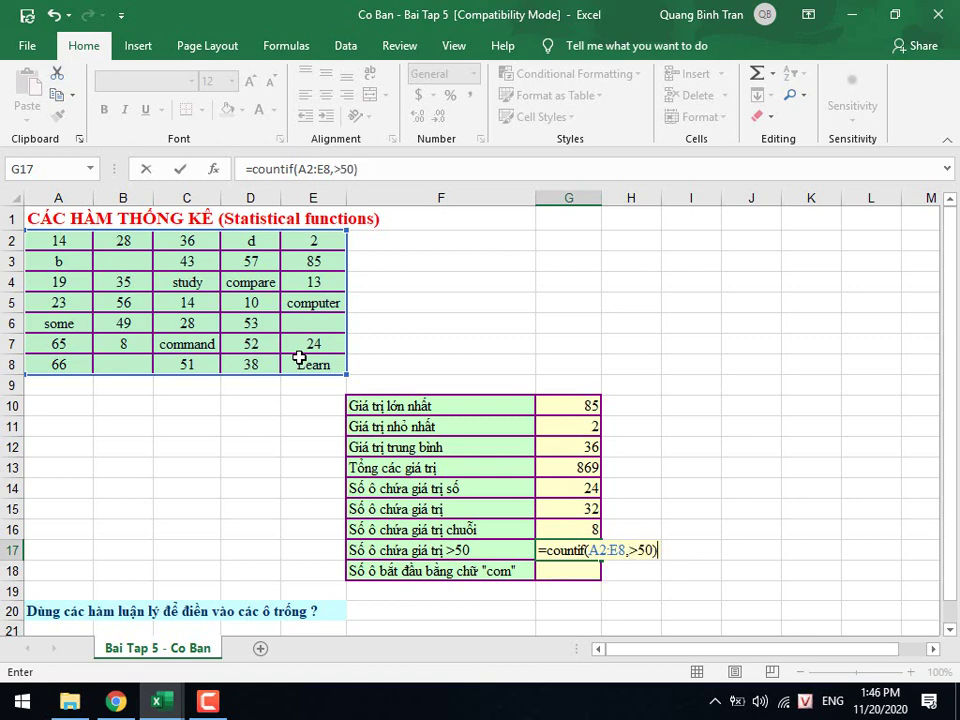
{"action": "key", "text": "Return"}
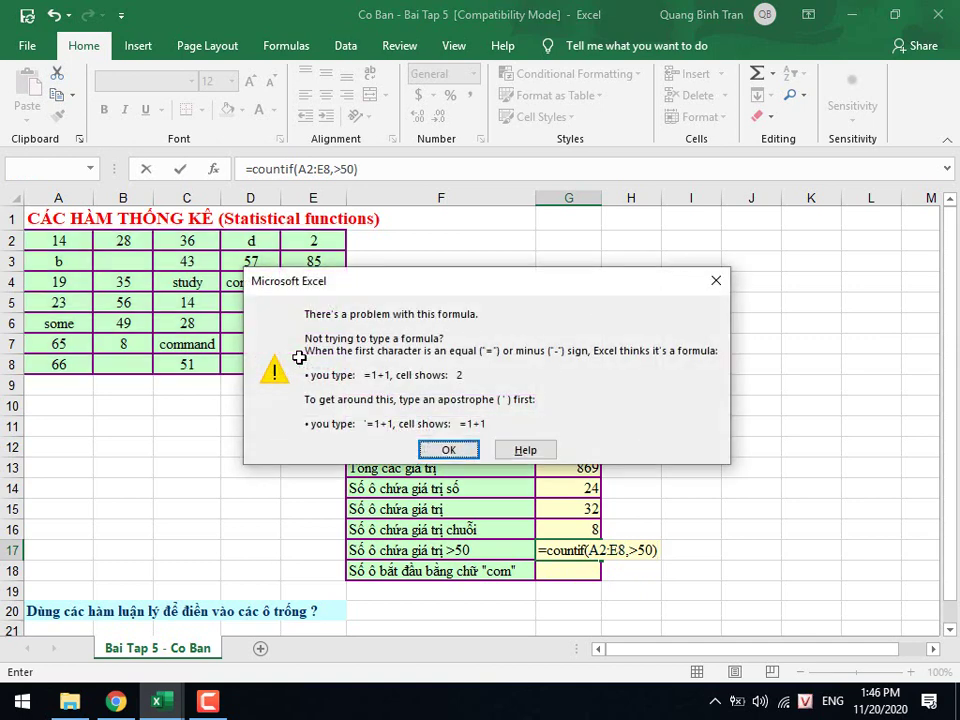
Fix the formula error by quoting the criterion as ">50", giving 8.
{"action": "key", "text": "Return"}
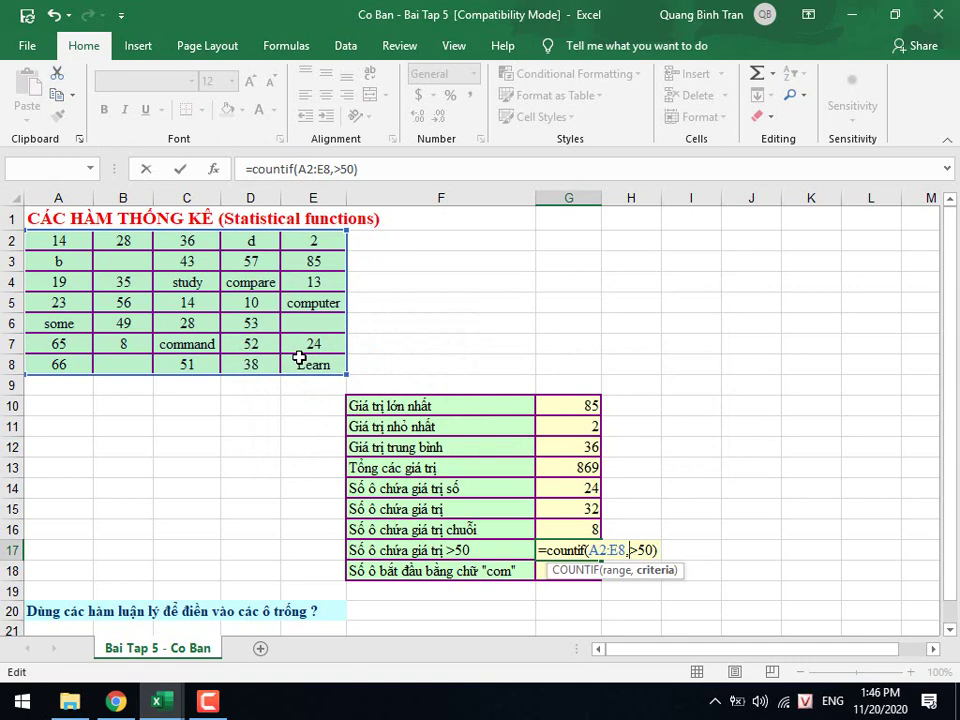
{"action": "type", "text": "\""}
{"action": "key", "text": "Right"}
{"action": "key", "text": "Right"}
{"action": "key", "text": "Right"}
{"action": "key", "text": "Return"}
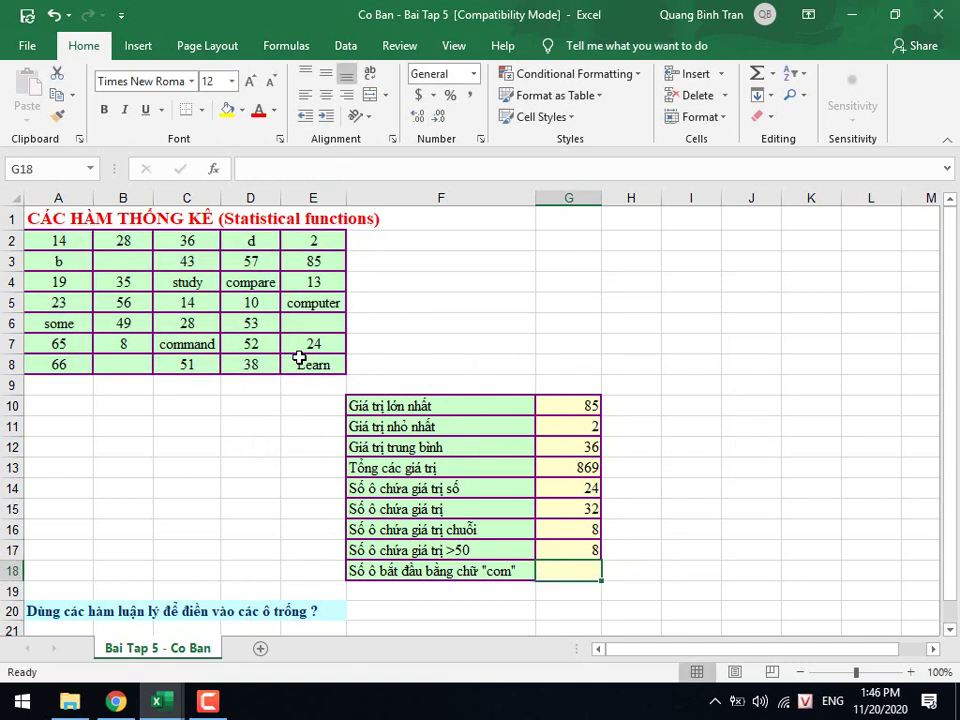
{"action": "key", "text": "Up"}
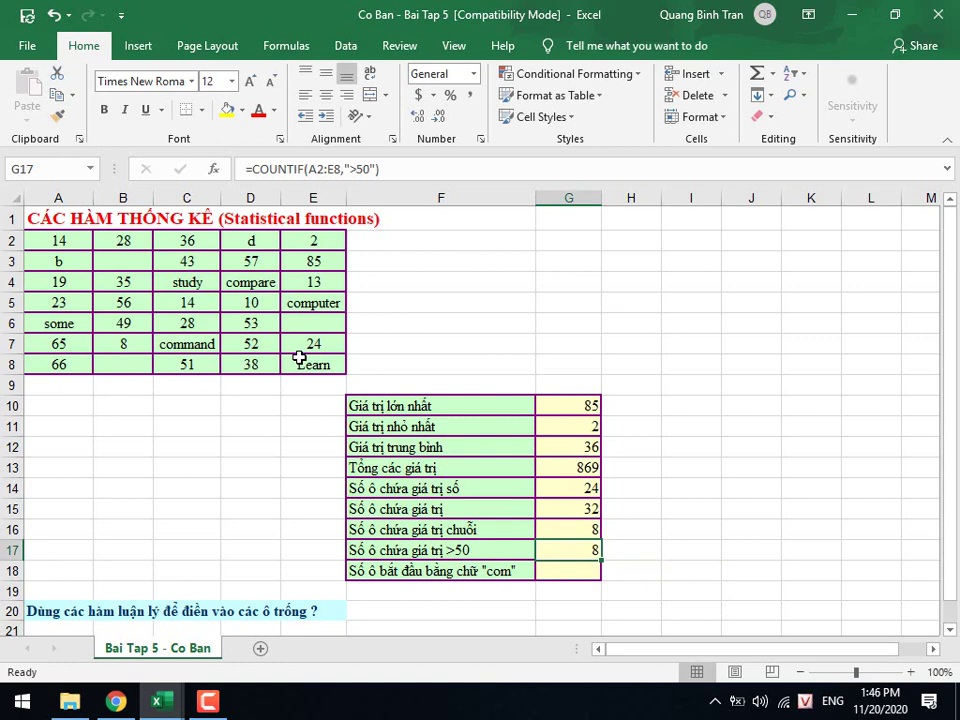
Change E2 from 2 to 62 and verify G17 now counts 9 values above 50.
{"action": "double_click", "coordinate": [315, 241]}
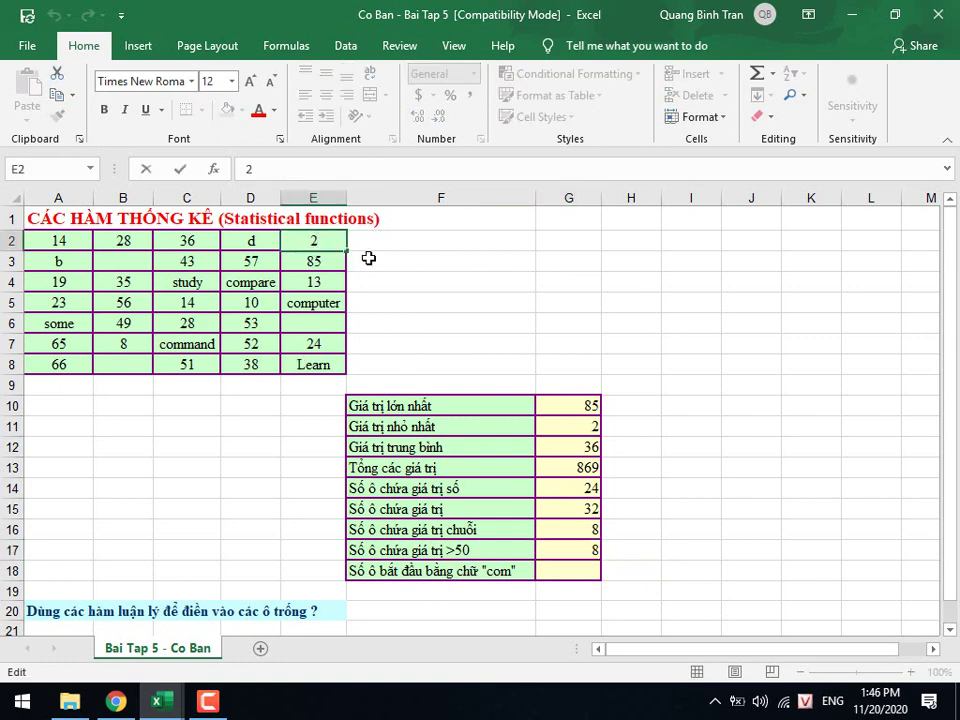
{"action": "type", "text": "6"}
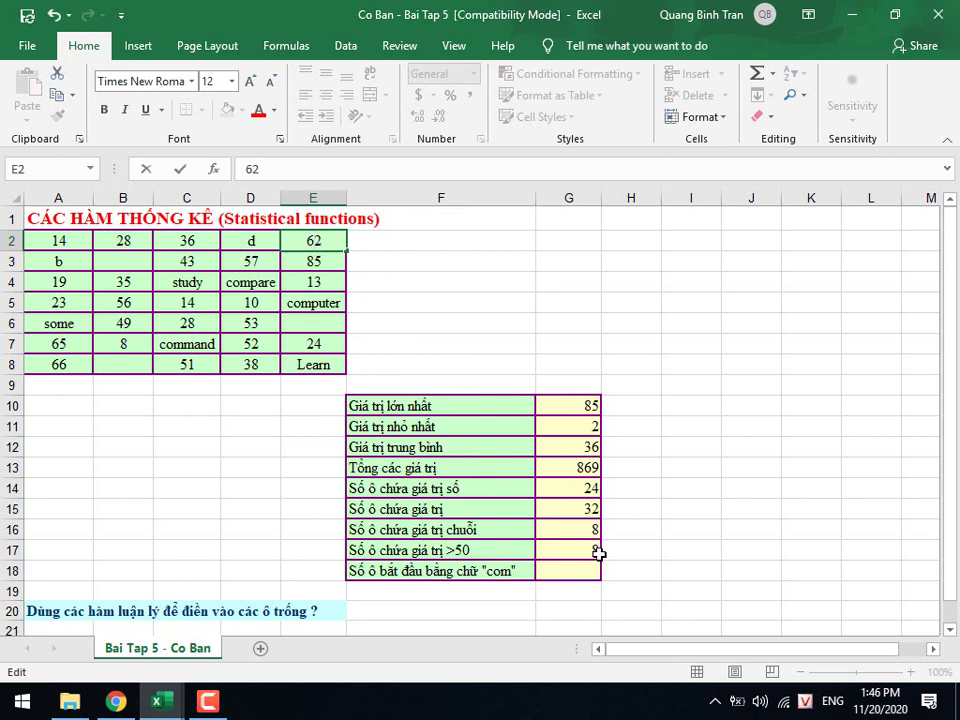
{"action": "key", "text": "Return"}
{"action": "left_click", "coordinate": [570, 545]}
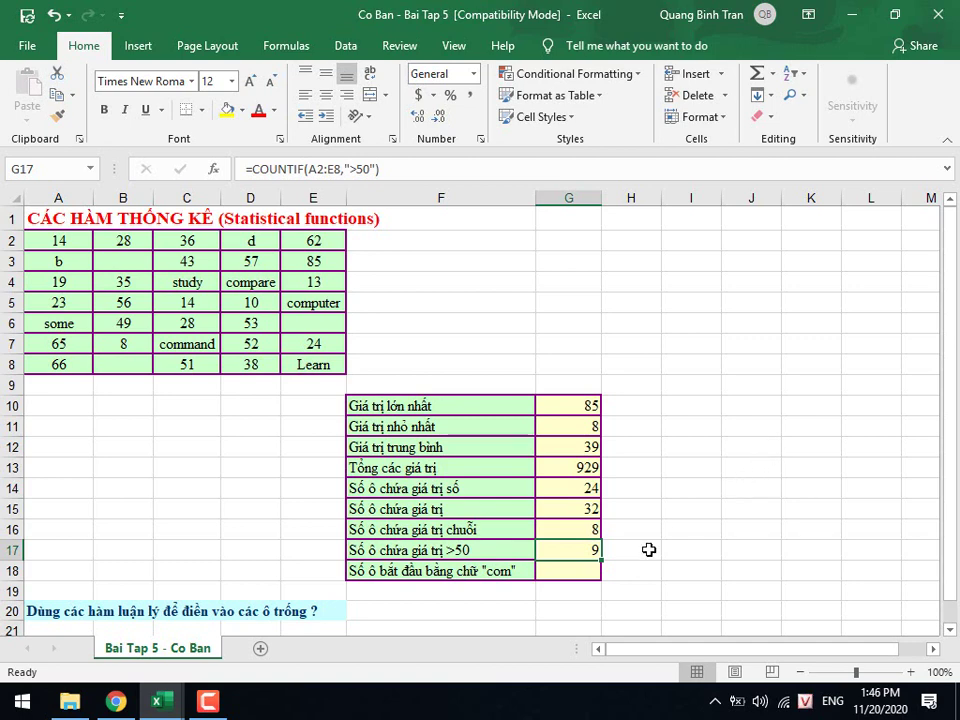
{"action": "left_click", "coordinate": [572, 572]}
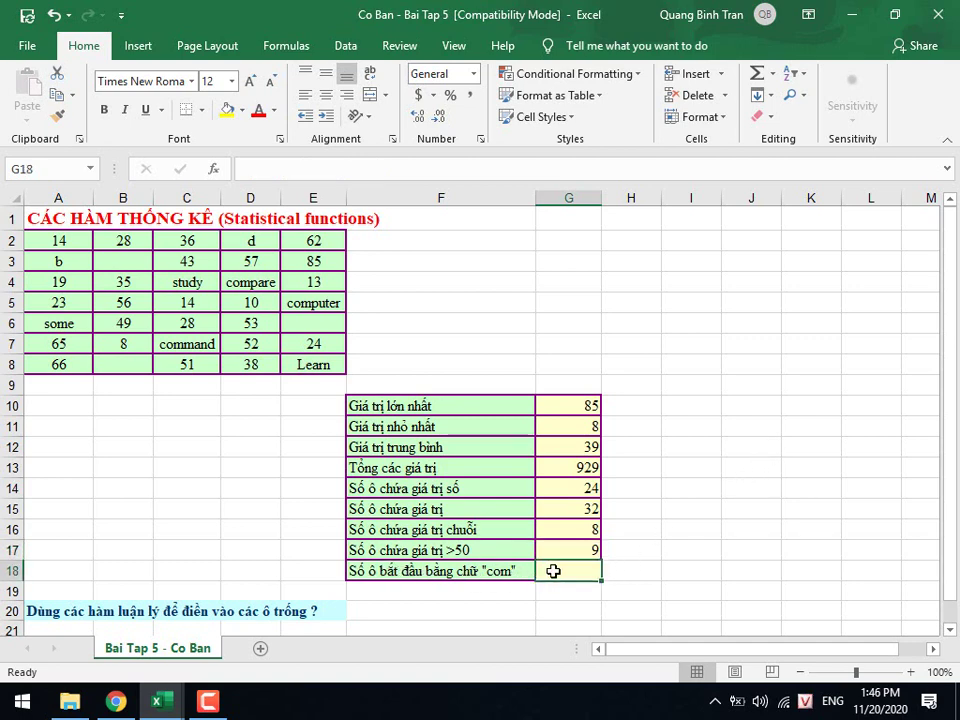
Enter =COUNTIF(A2:E8,"com*") in G18 so it counts the 3 cells starting with com.
{"action": "type", "text": "=c"}
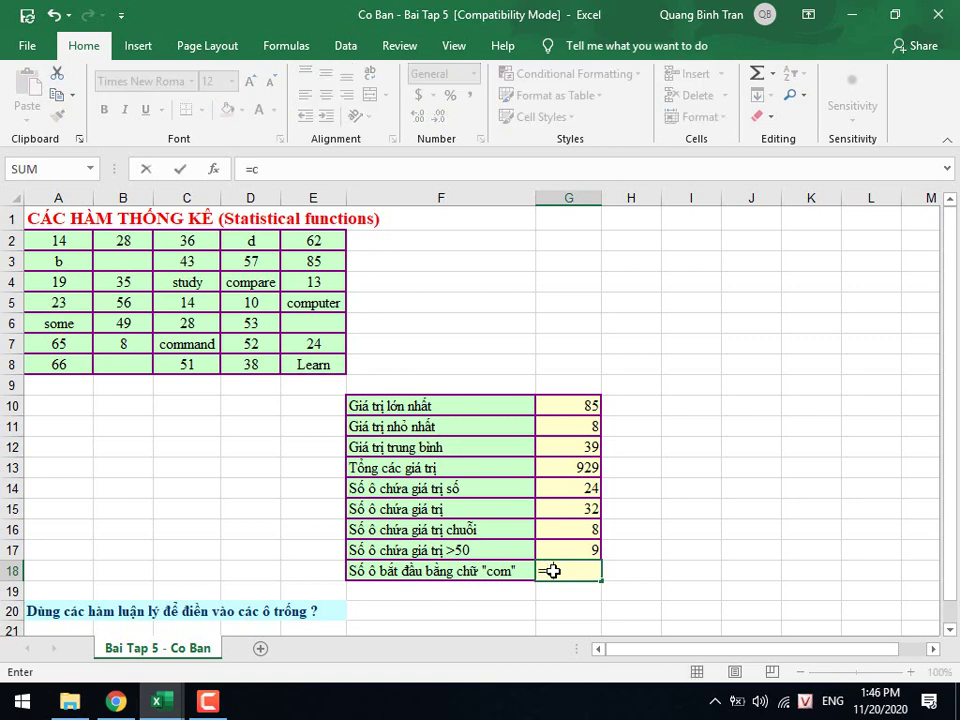
{"action": "type", "text": "ountif"}
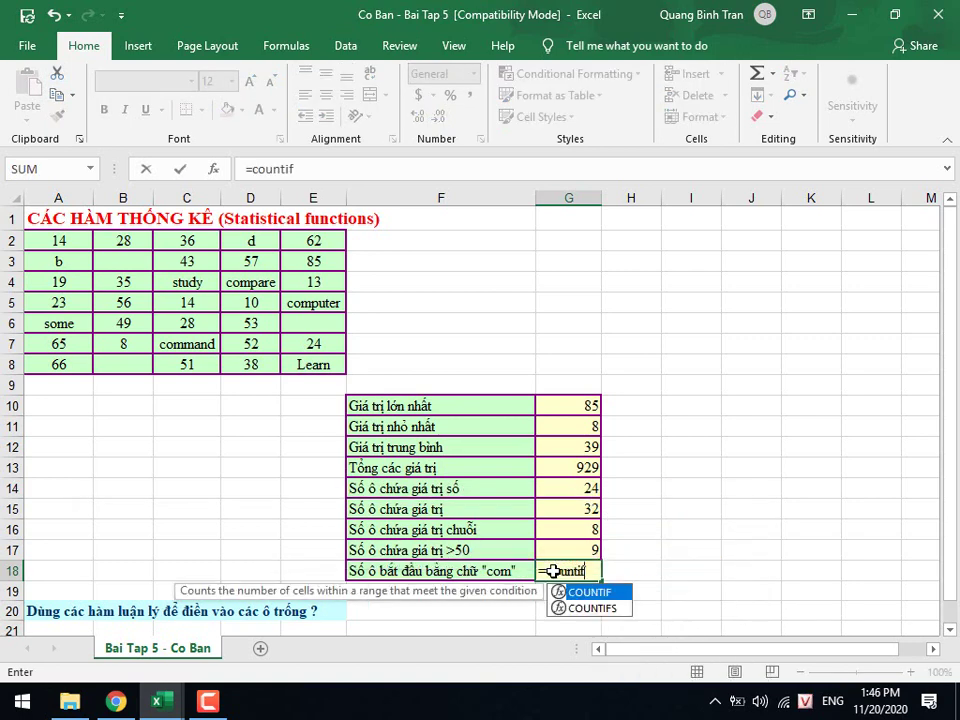
{"action": "type", "text": "("}
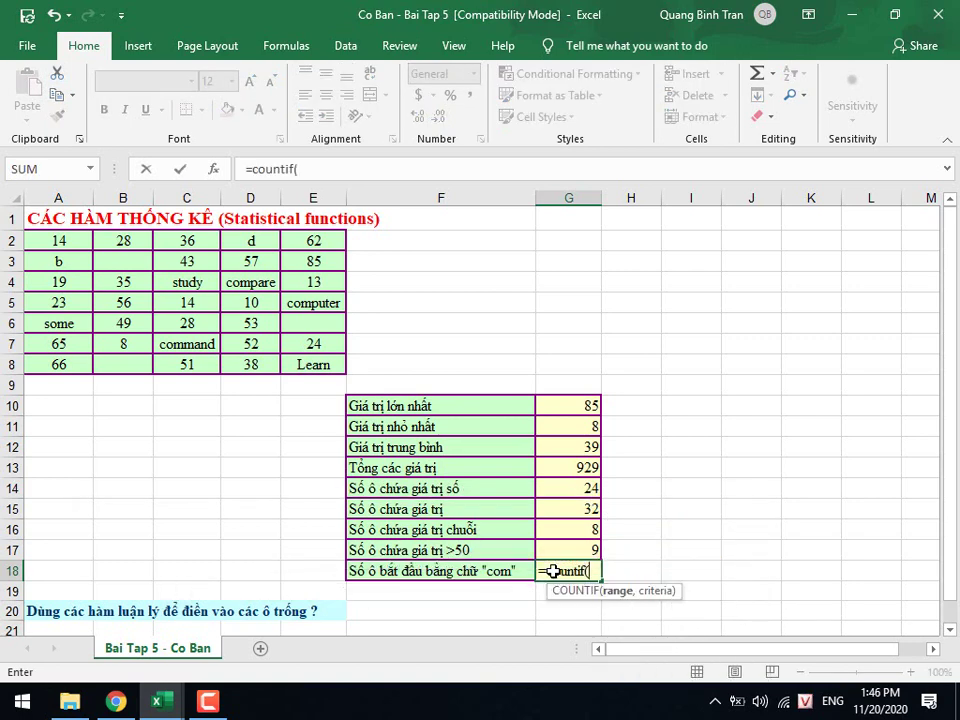
{"action": "left_click_drag", "start_coordinate": [62, 240], "coordinate": [298, 360]}
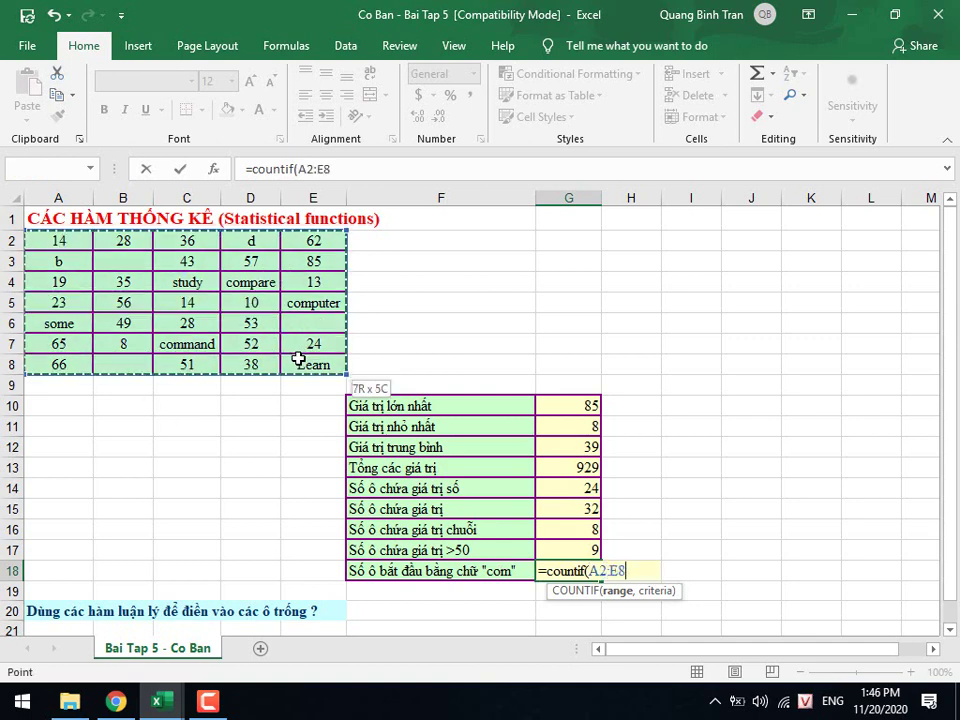
{"action": "type", "text": ","}
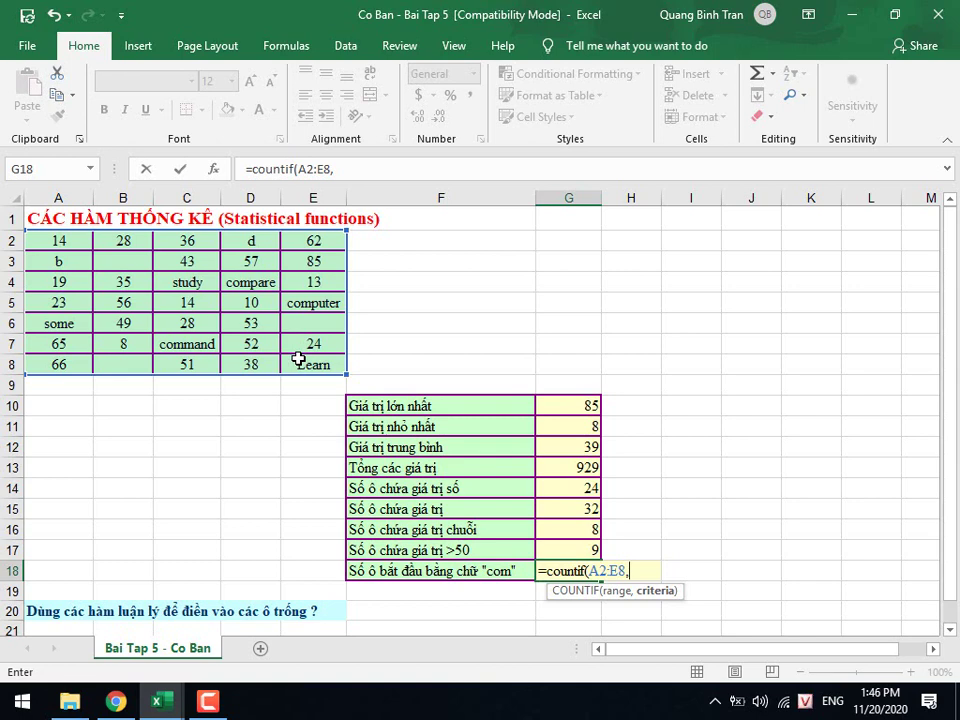
{"action": "type", "text": "\"com"}
{"action": "type", "text": "\")"}
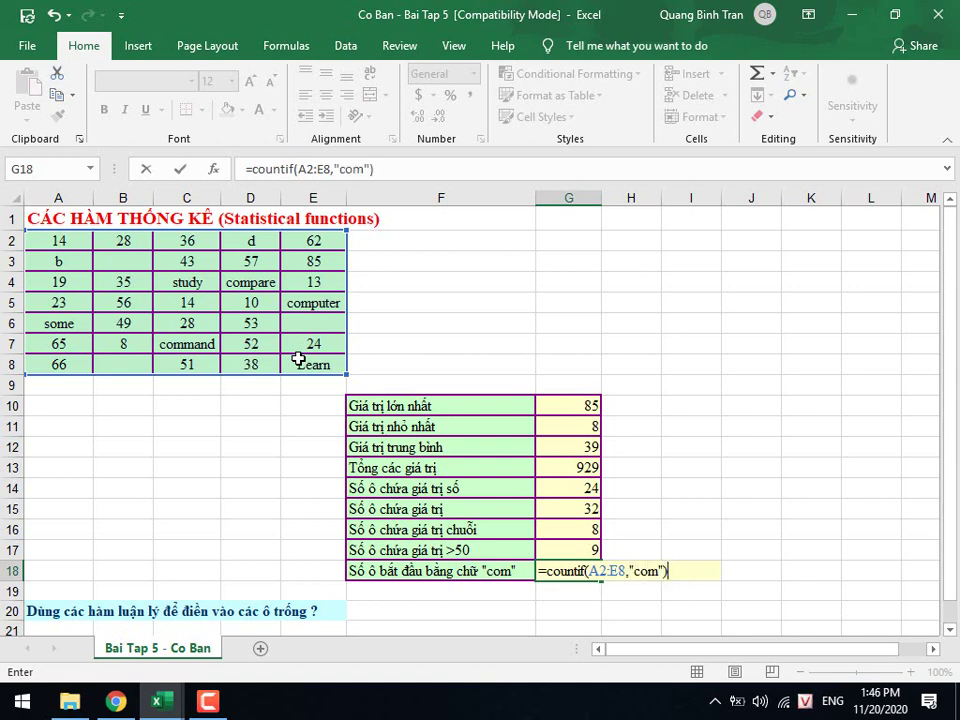
{"action": "key", "text": "Return"}
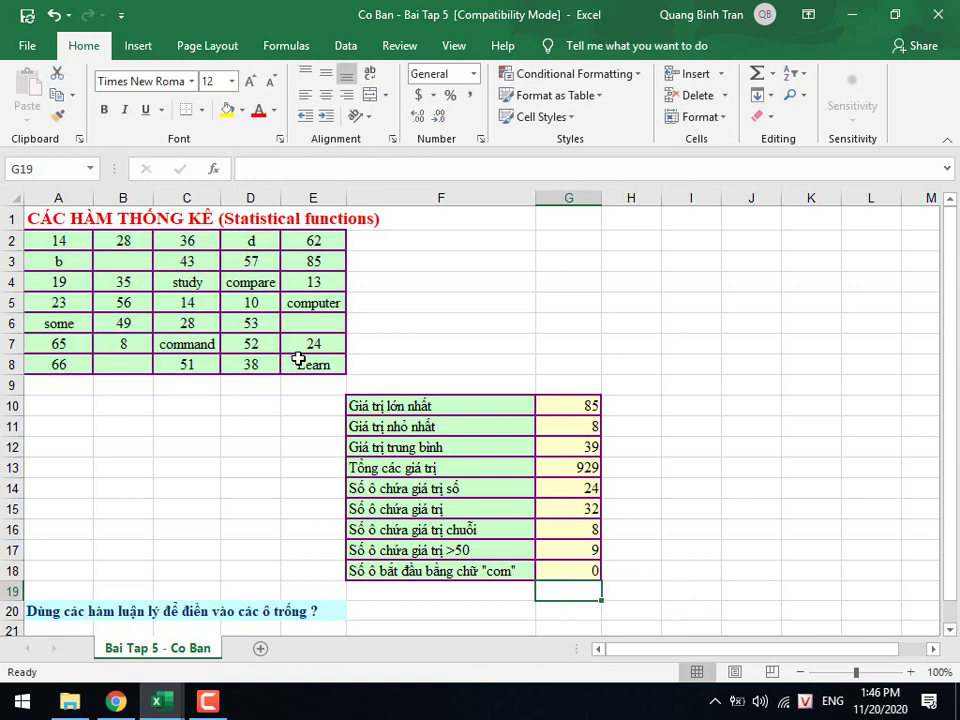
{"action": "key", "text": "Up"}
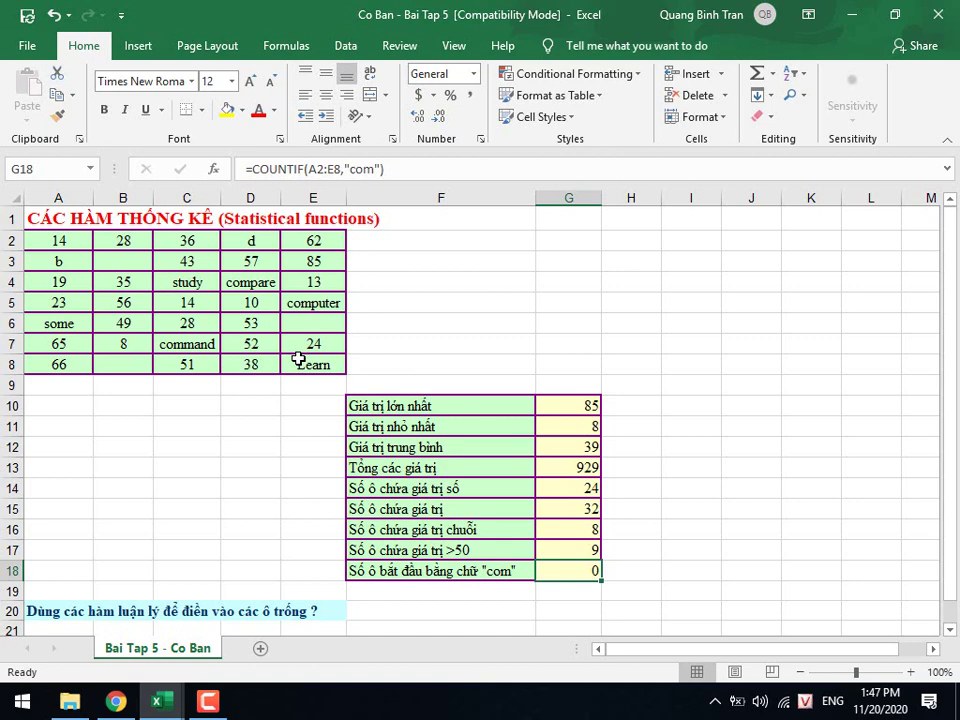
{"action": "key", "text": "F2"}
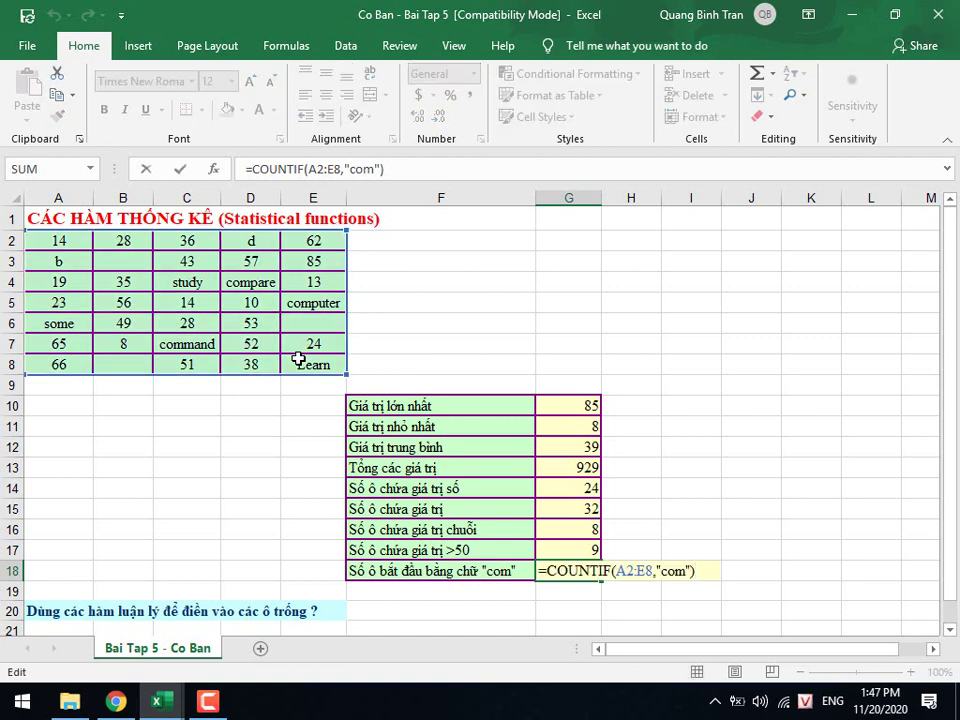
{"action": "key", "text": "Left"}
{"action": "key", "text": "Left"}
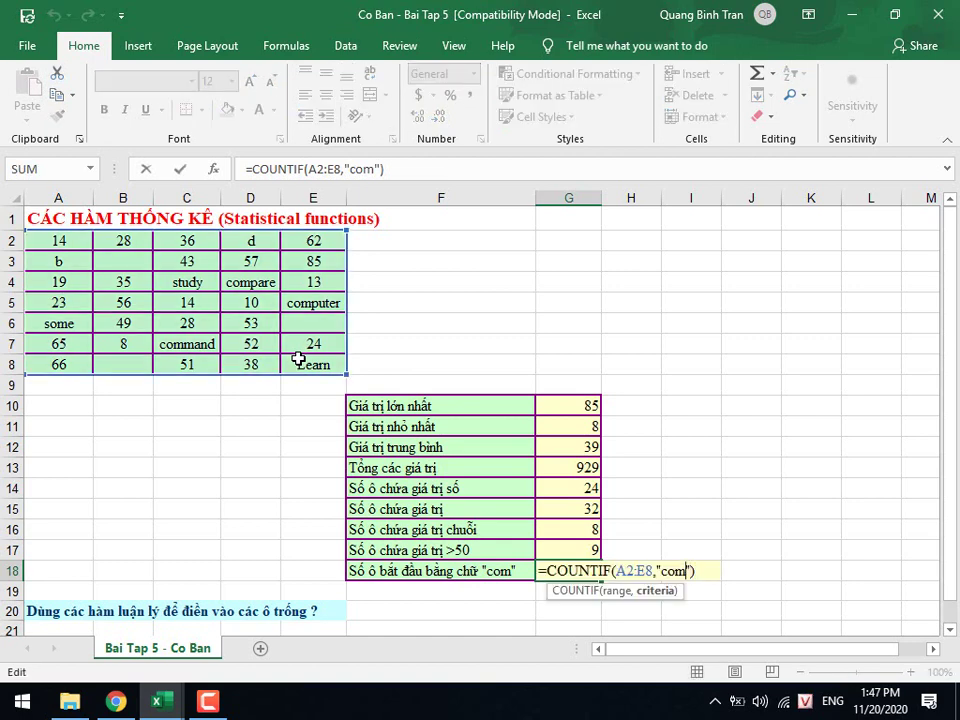
{"action": "type", "text": "*"}
{"action": "key", "text": "Return"}
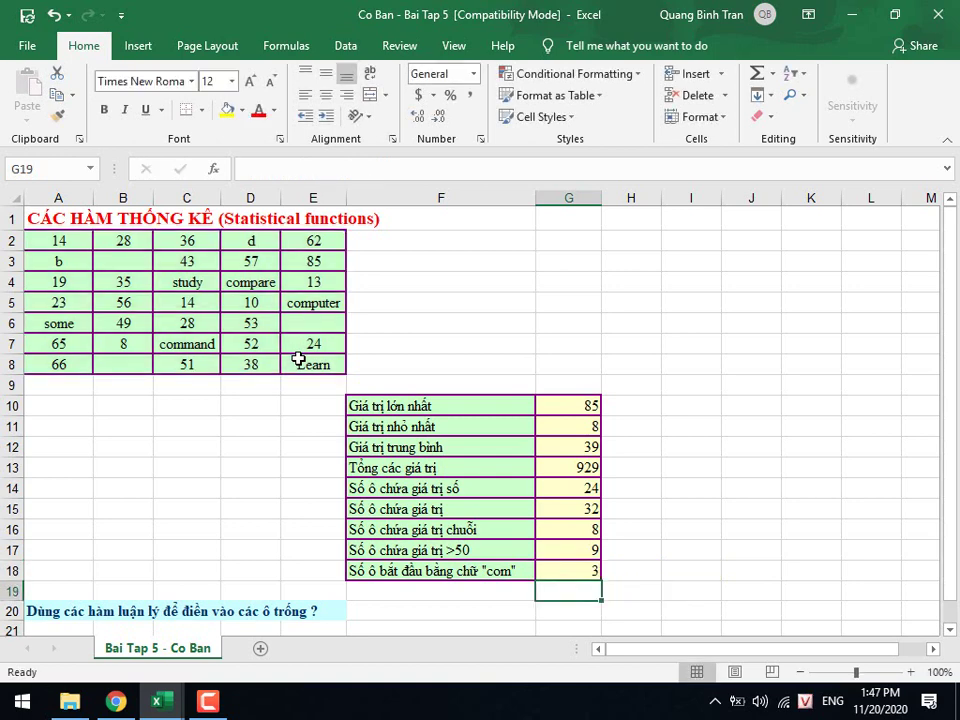
Open the Co Ban - Bai Tap 6 workbook from File Explorer into Excel.
{"action": "left_click", "coordinate": [88, 706]}
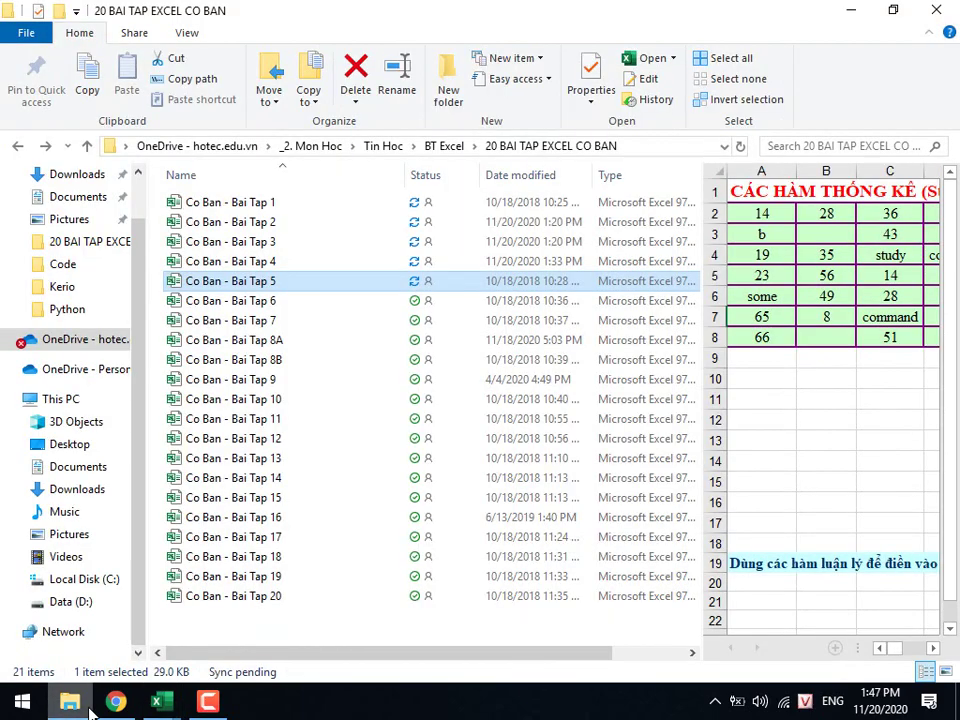
{"action": "double_click", "coordinate": [210, 302]}
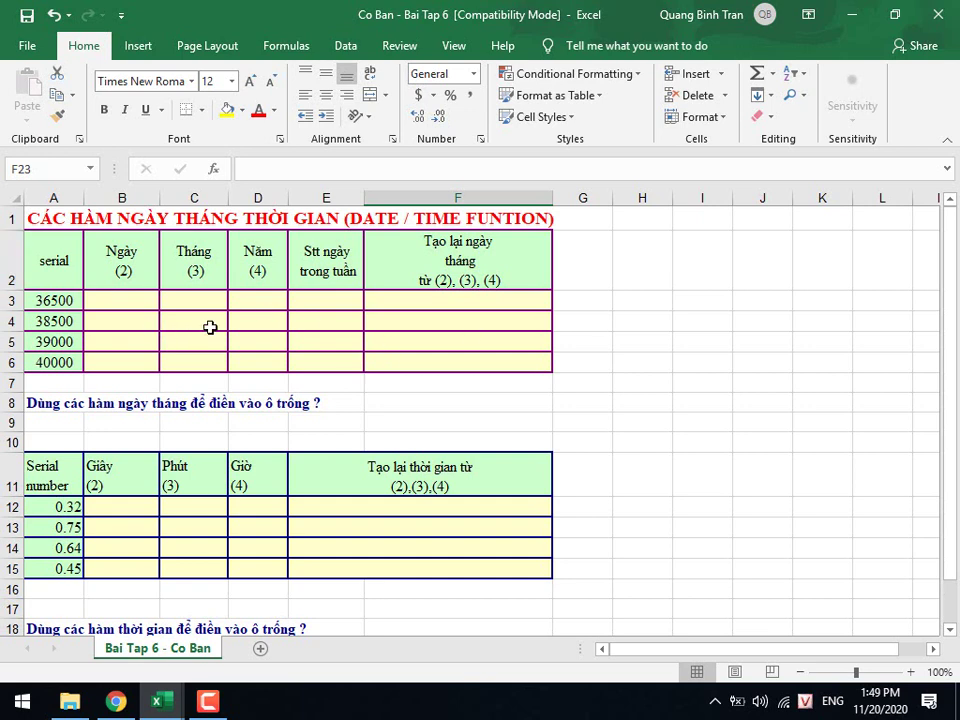
Enter the date 11/20/2020 in scratch cell I3 and widen column I to fit it.
{"action": "left_click", "coordinate": [52, 302]}
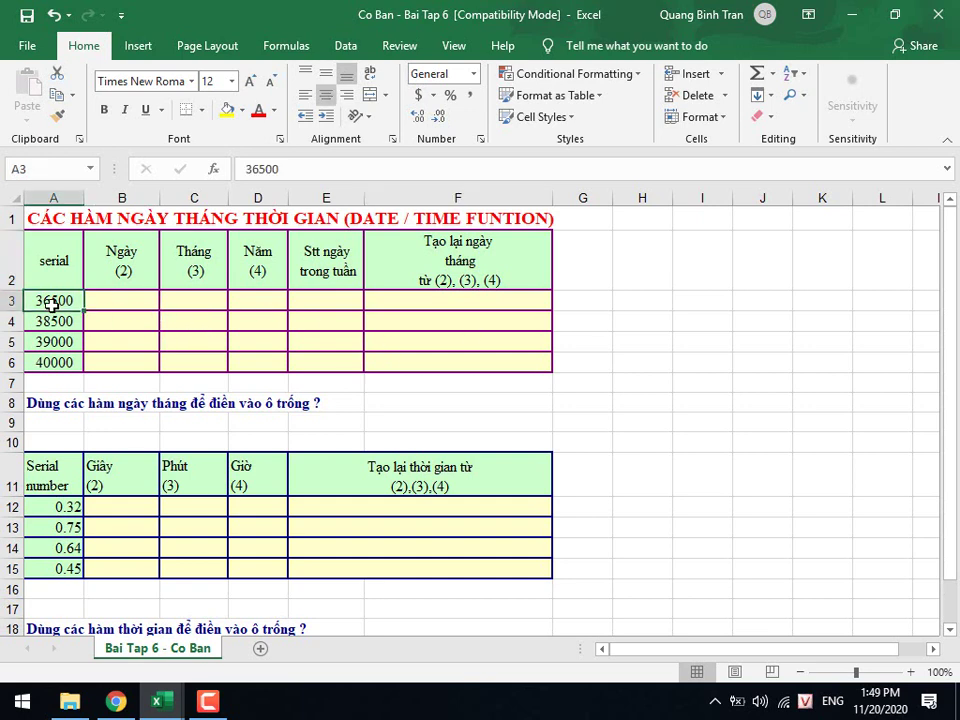
{"action": "left_click", "coordinate": [55, 260]}
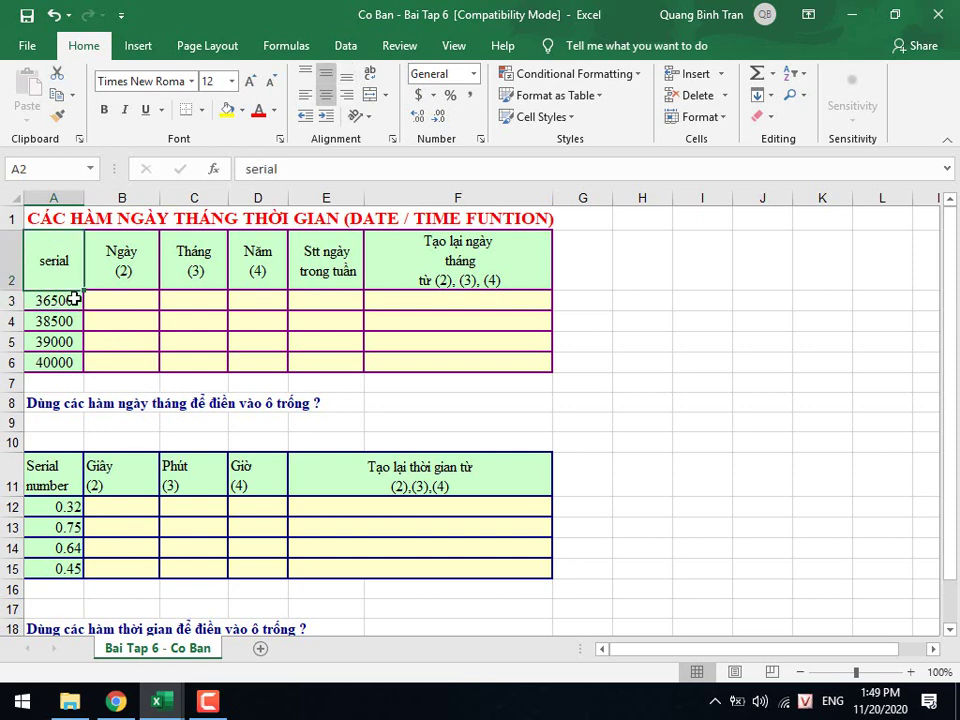
{"action": "left_click", "coordinate": [703, 304]}
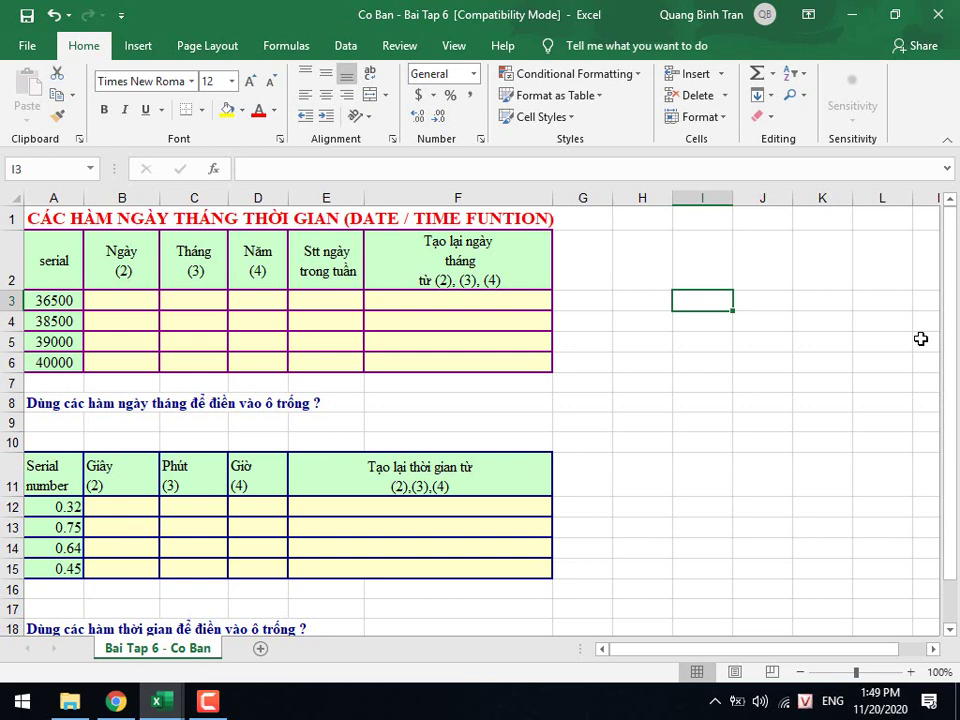
{"action": "type", "text": "20/11/"}
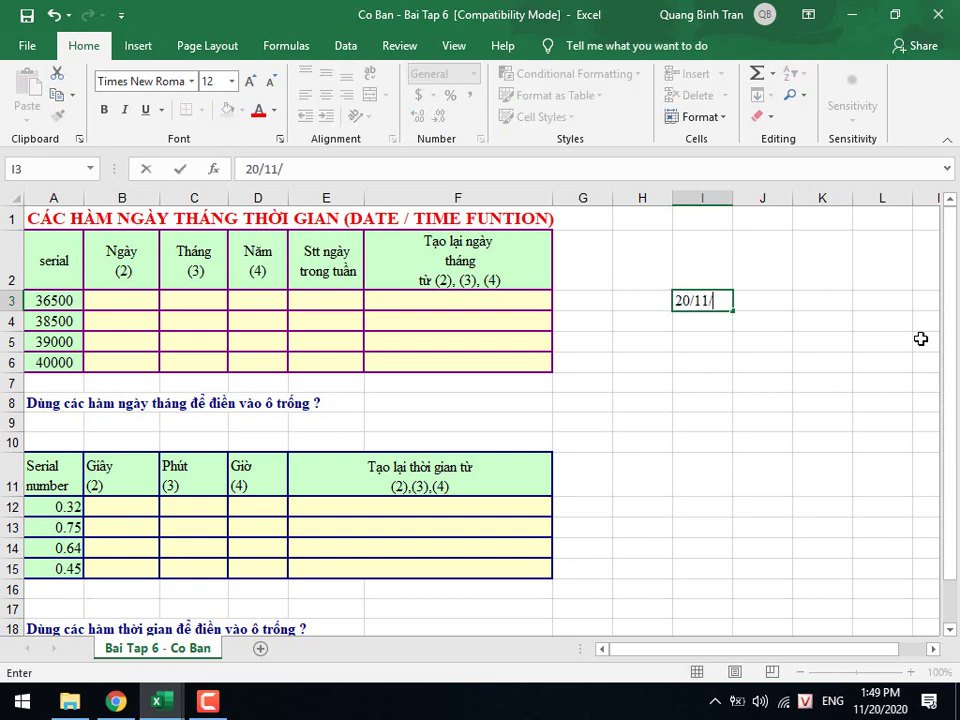
{"action": "type", "text": "2020"}
{"action": "key", "text": "ctrl+Return"}
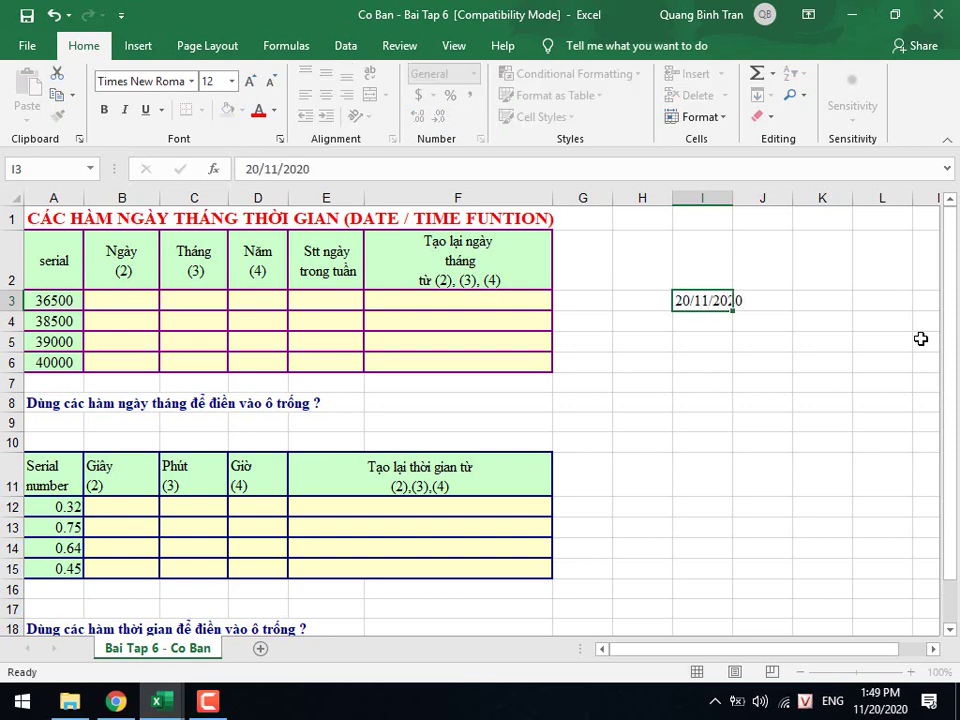
{"action": "key", "text": "Return"}
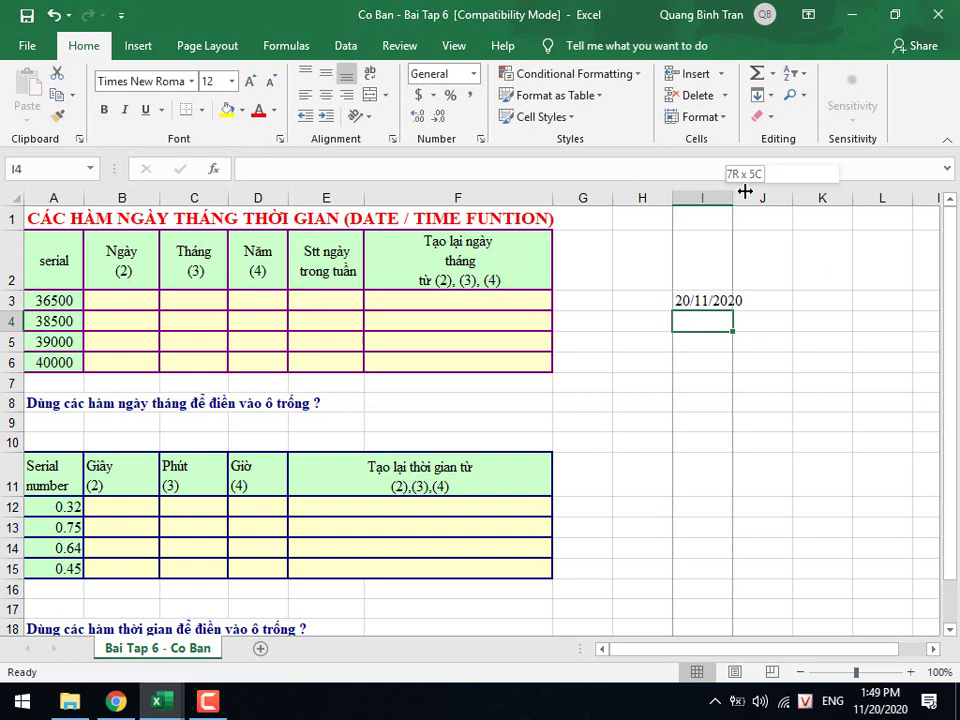
{"action": "left_click_drag", "start_coordinate": [745, 190], "coordinate": [761, 190]}
{"action": "left_click", "coordinate": [709, 302]}
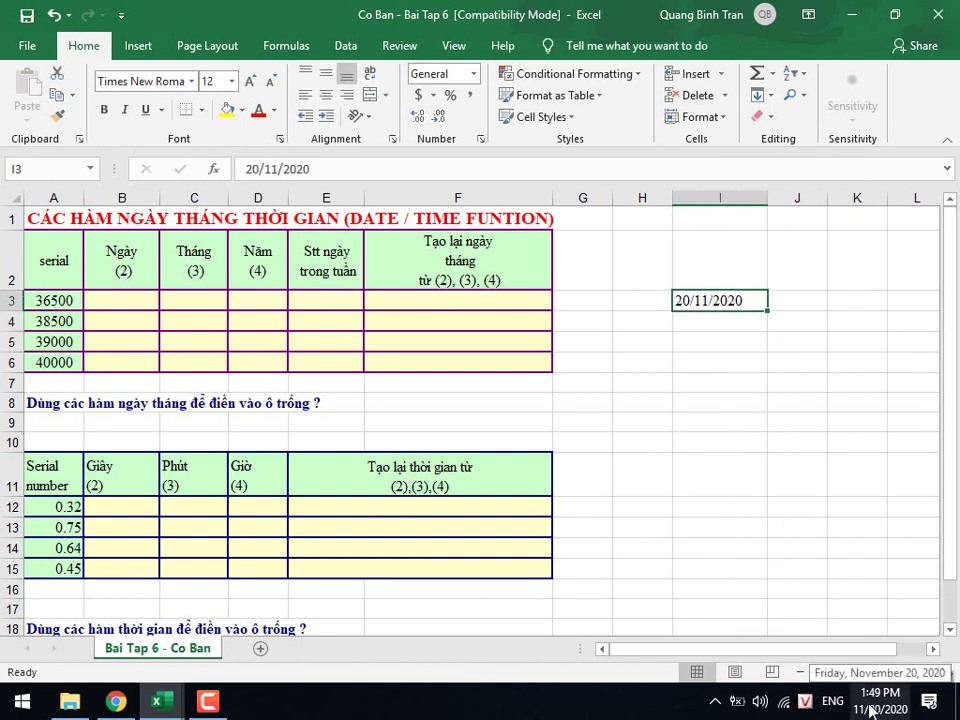
{"action": "double_click", "coordinate": [709, 301]}
{"action": "key", "text": "BackSpace"}
{"action": "key", "text": "BackSpace"}
{"action": "key", "text": "BackSpace"}
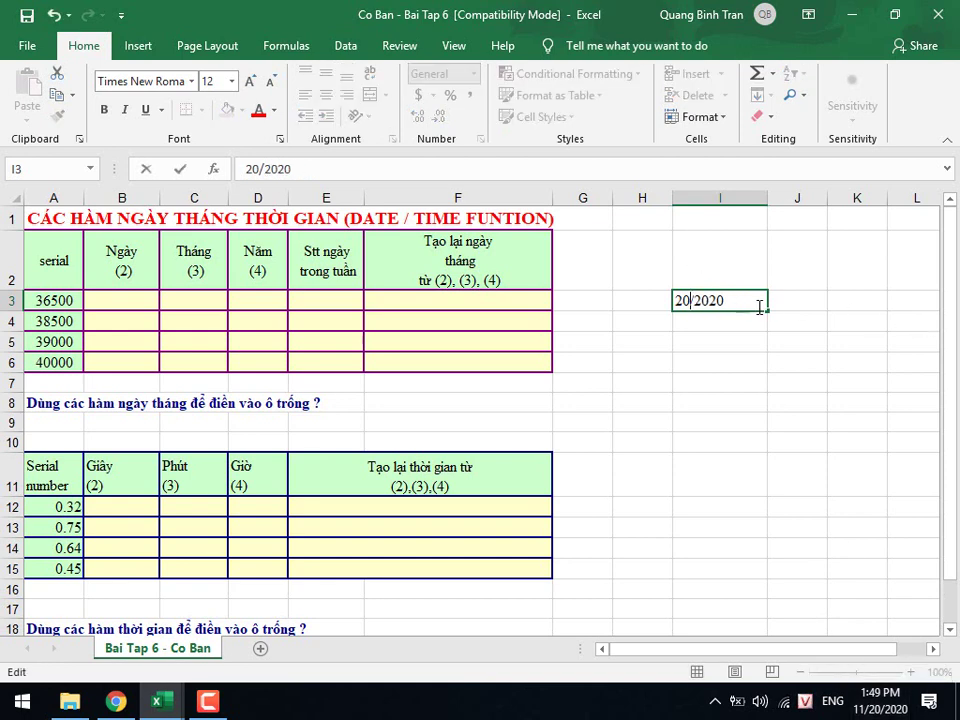
{"action": "key", "text": "BackSpace"}
{"action": "key", "text": "BackSpace"}
{"action": "type", "text": "11/20"}
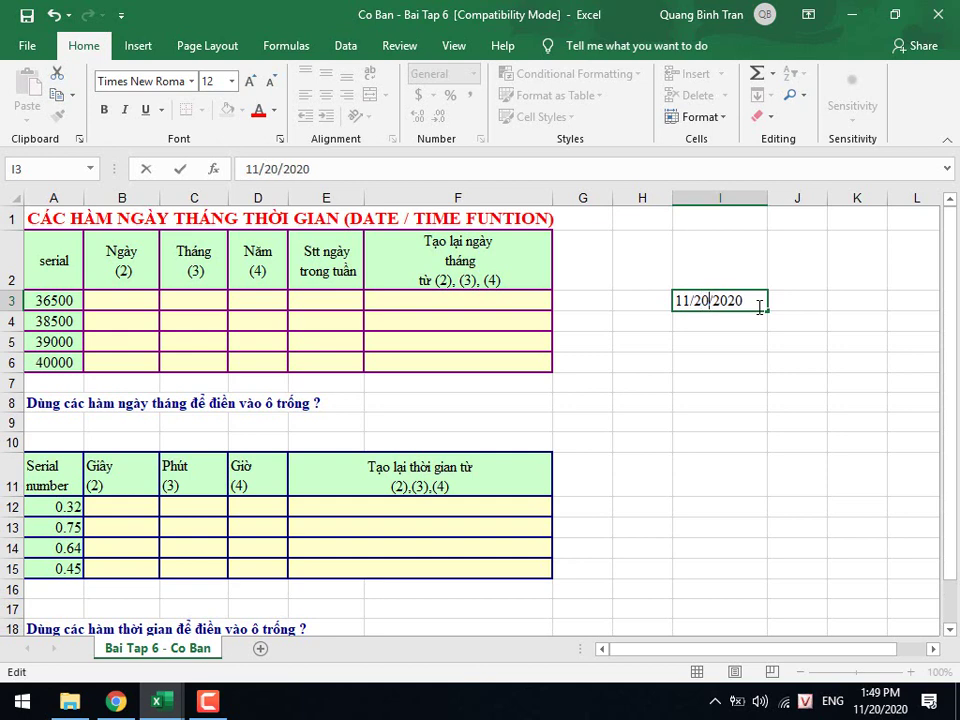
{"action": "key", "text": "Return"}
Format I3 as General so it shows the serial number 44155.
{"action": "left_click", "coordinate": [760, 309]}
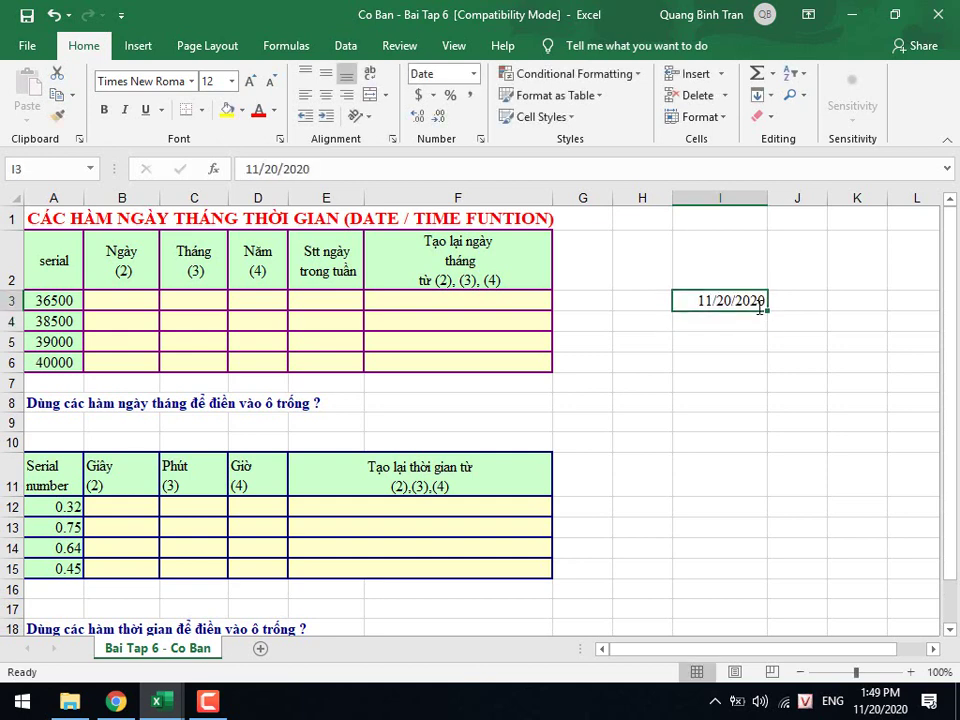
{"action": "left_click", "coordinate": [439, 72]}
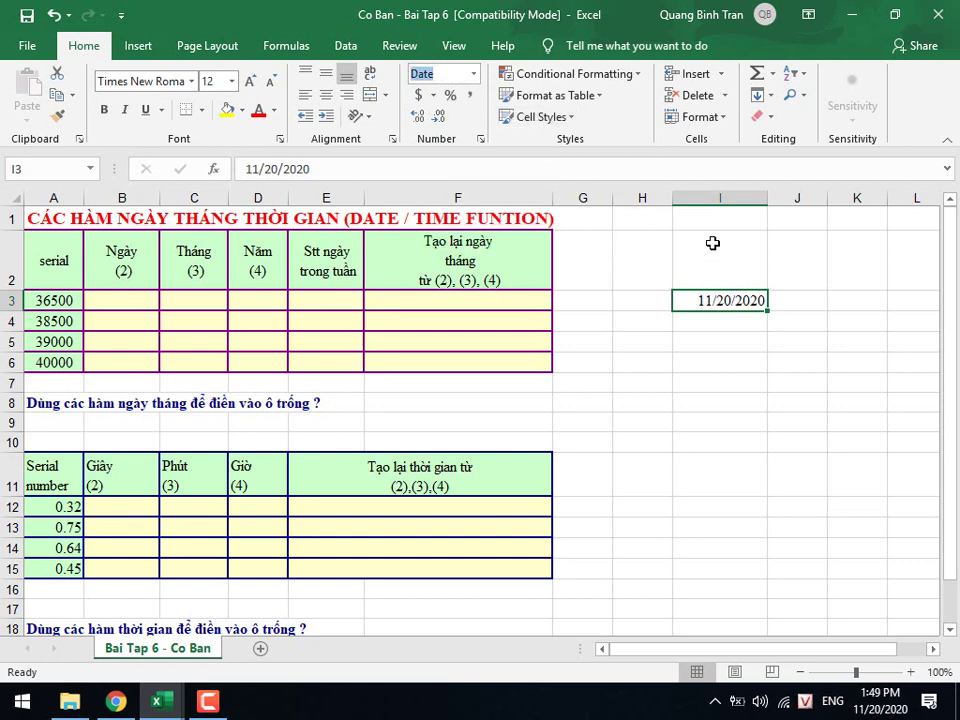
{"action": "left_click", "coordinate": [476, 76]}
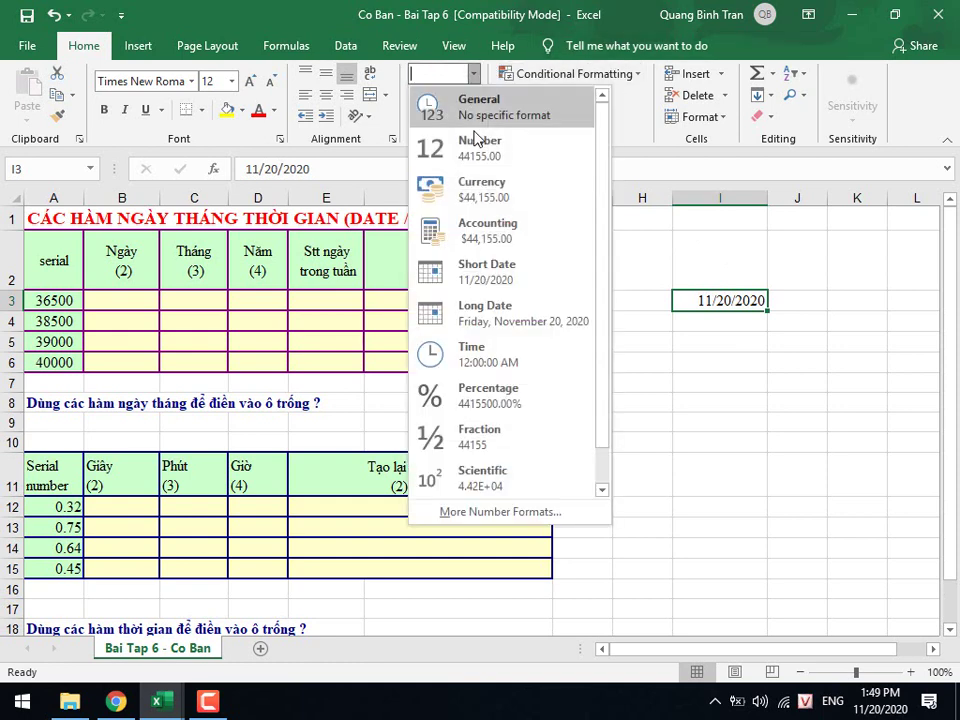
{"action": "left_click", "coordinate": [484, 120]}
{"action": "left_click", "coordinate": [729, 326]}
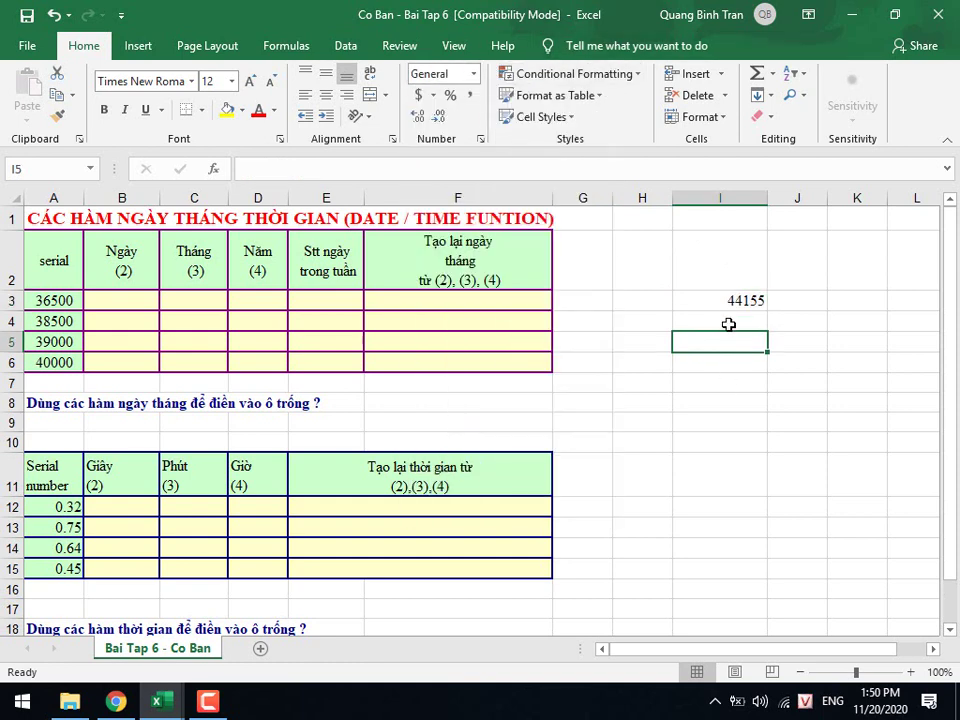
{"action": "left_click", "coordinate": [745, 303]}
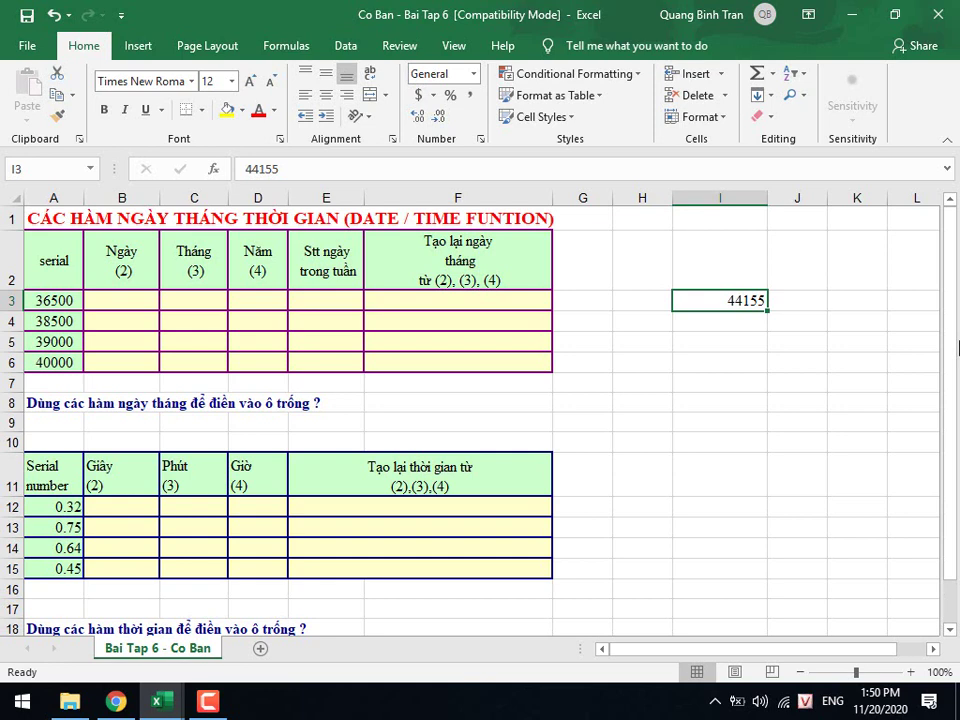
Enter 1/1/1900 in I4 and format it as General, revealing serial 1.
{"action": "key", "text": "Down"}
{"action": "type", "text": "1"}
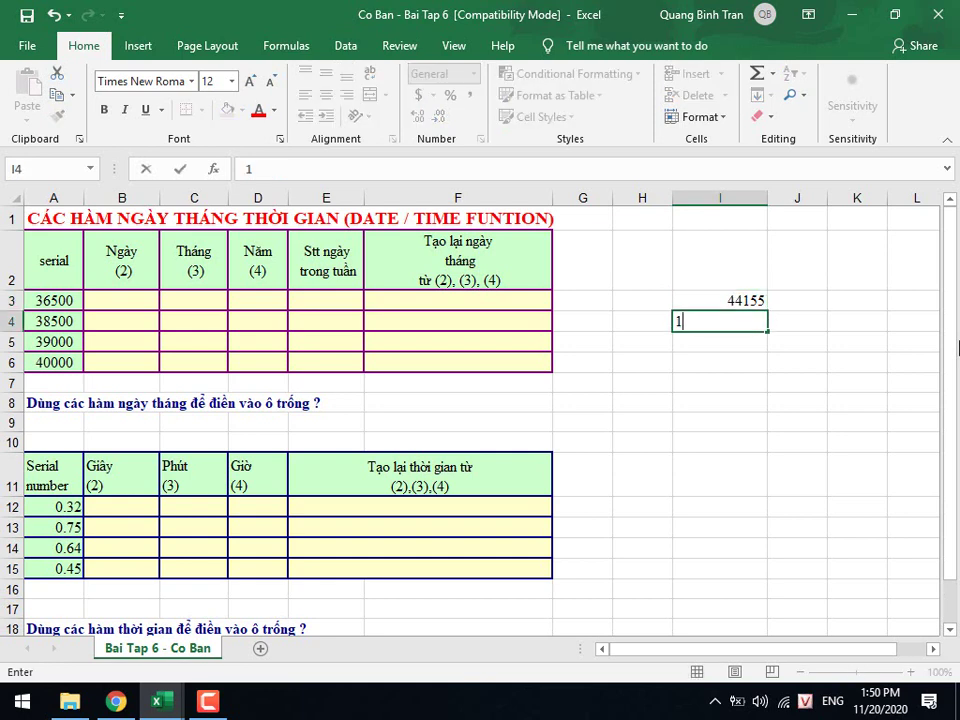
{"action": "type", "text": "/1/"}
{"action": "type", "text": "1900"}
{"action": "key", "text": "Return"}
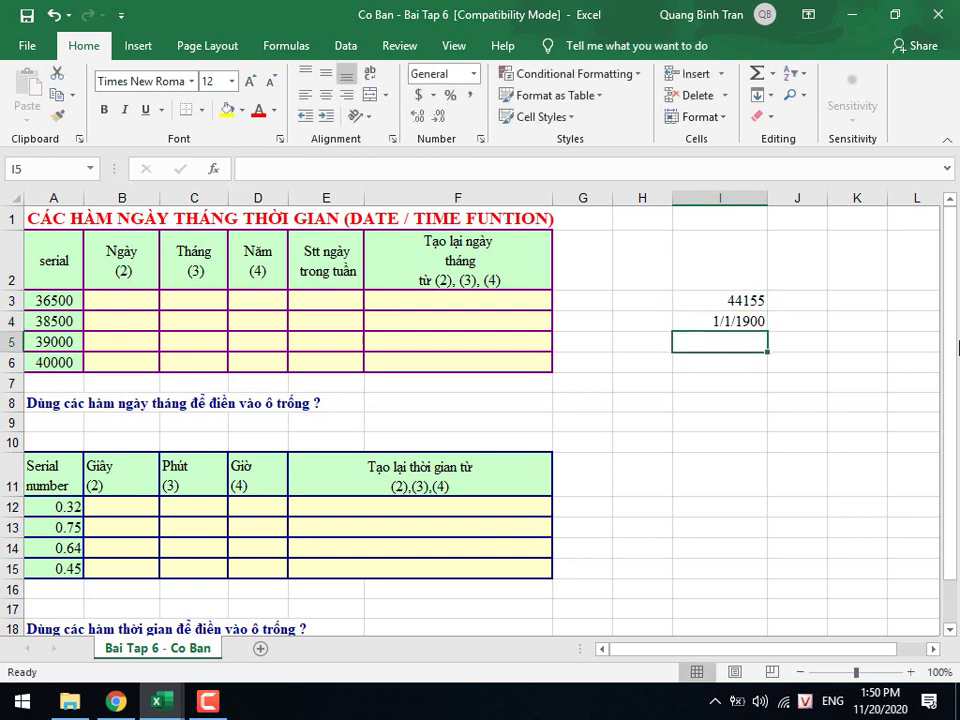
{"action": "key", "text": "Up"}
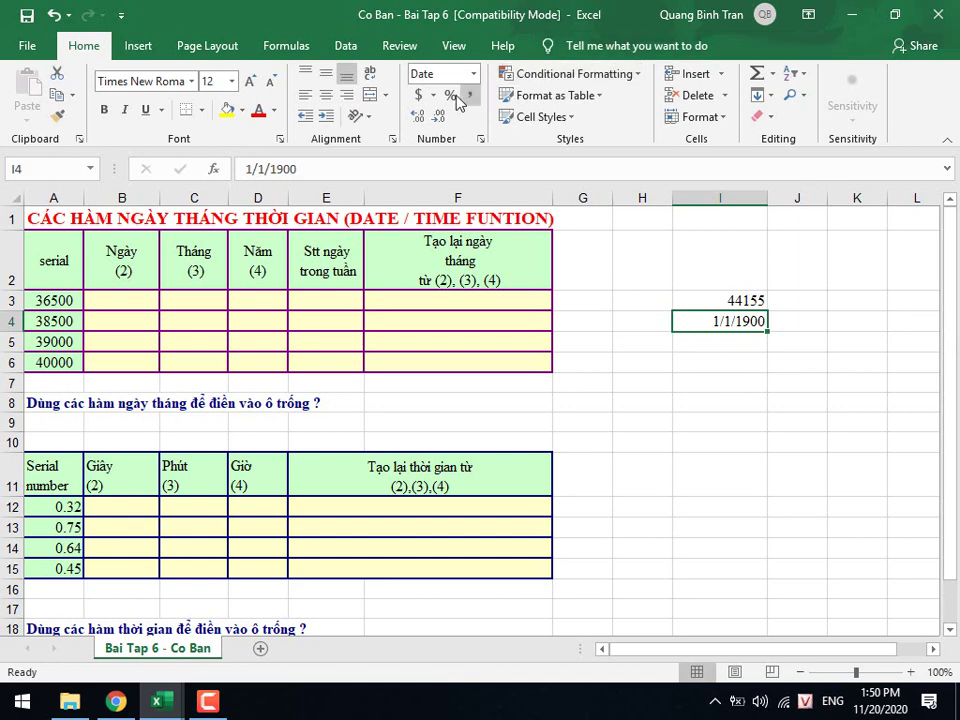
{"action": "left_click", "coordinate": [474, 76]}
{"action": "left_click", "coordinate": [475, 95]}
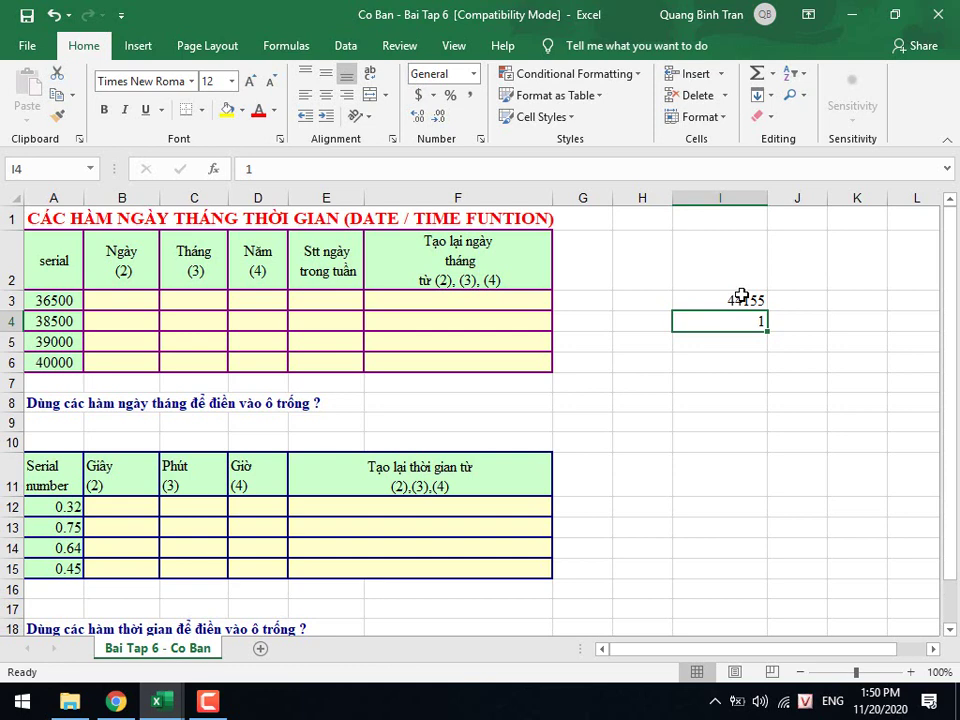
Enter 2/1/1900 in I5, view it as General (32), then switch back to a date format.
{"action": "left_click", "coordinate": [740, 345]}
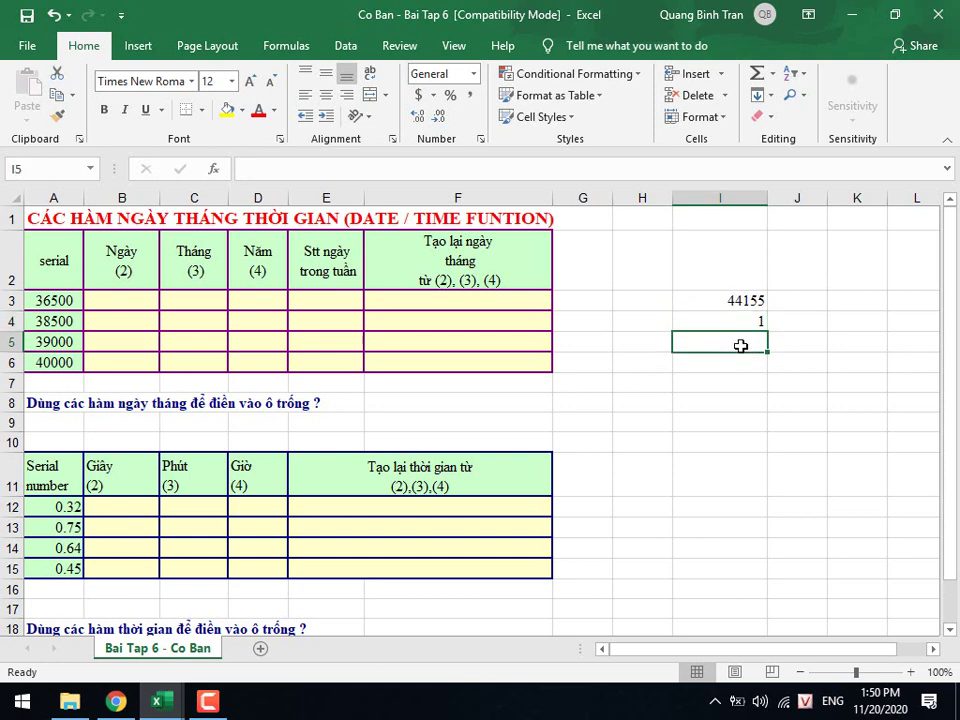
{"action": "type", "text": "2/1"}
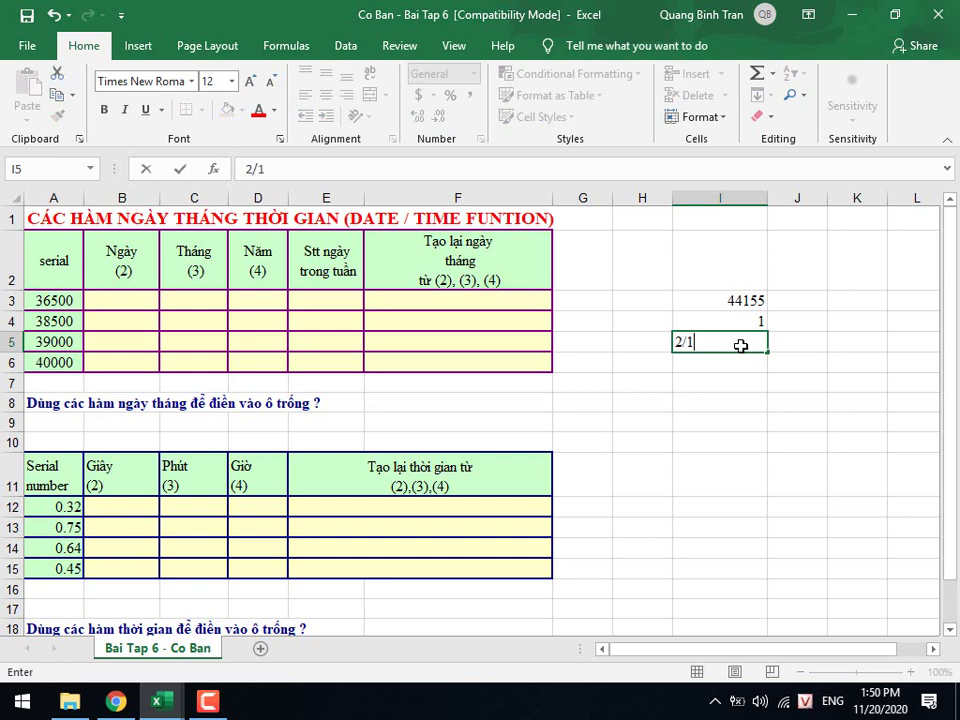
{"action": "type", "text": "/19"}
{"action": "type", "text": "00"}
{"action": "key", "text": "Return"}
{"action": "left_click", "coordinate": [740, 345]}
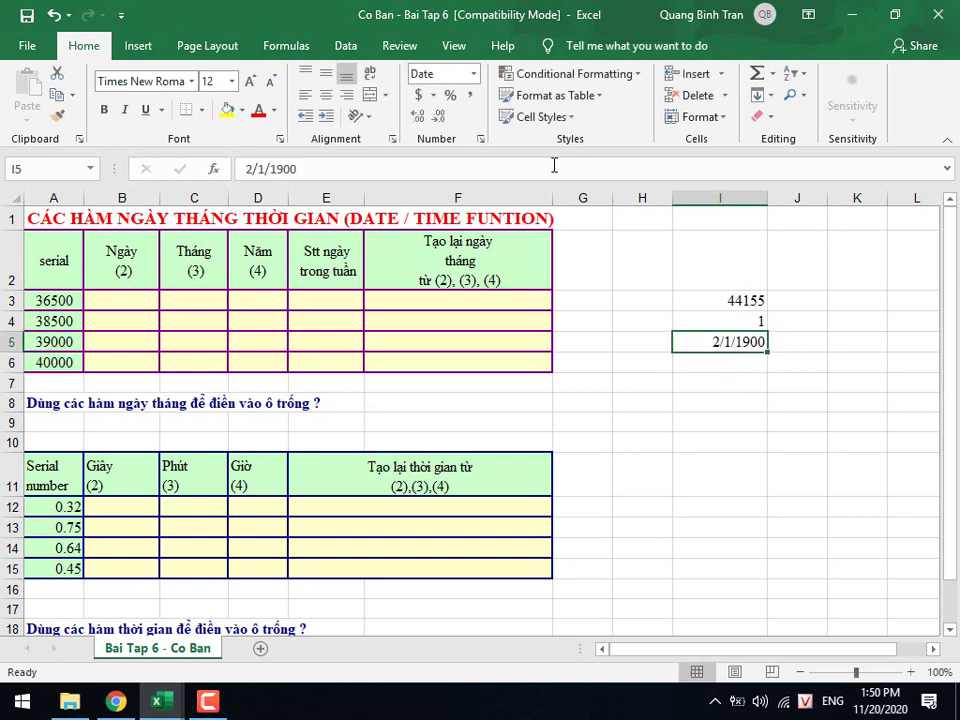
{"action": "left_click", "coordinate": [473, 73]}
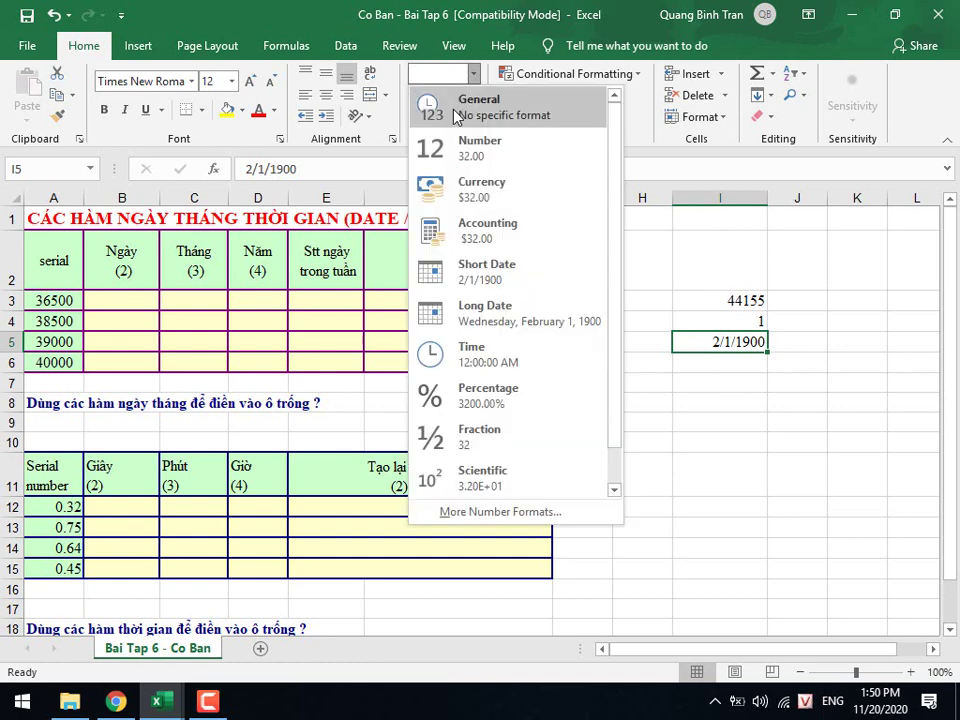
{"action": "left_click", "coordinate": [455, 105]}
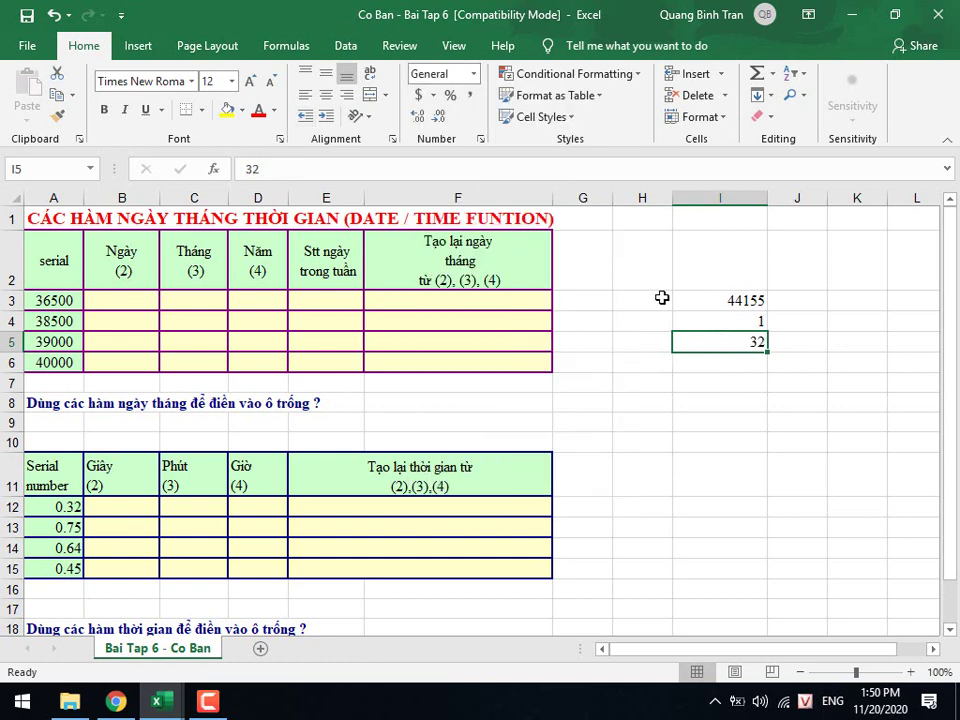
{"action": "left_click", "coordinate": [473, 73]}
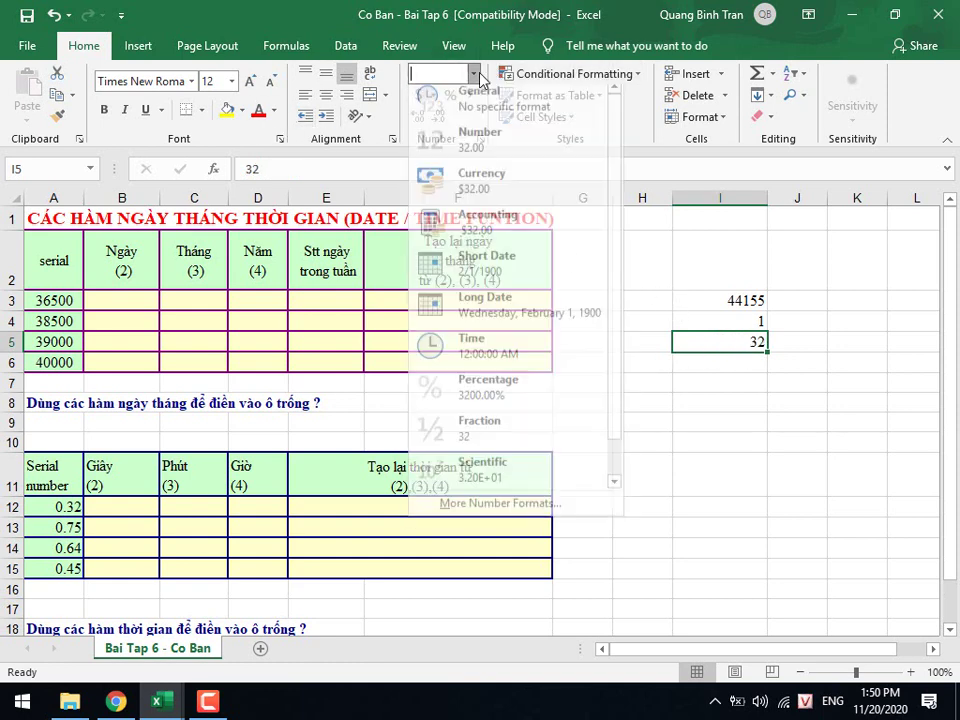
{"action": "left_click", "coordinate": [448, 272]}
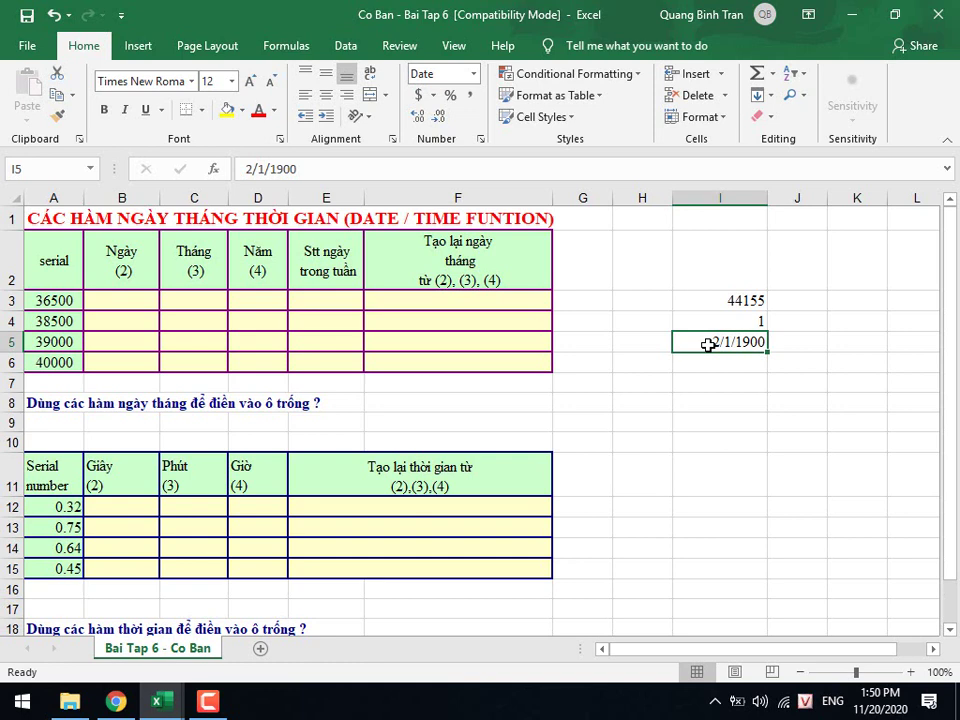
Edit I5 to 1/2/1900 and format it as General, showing serial 2.
{"action": "double_click", "coordinate": [707, 344]}
{"action": "key", "text": "Delete"}
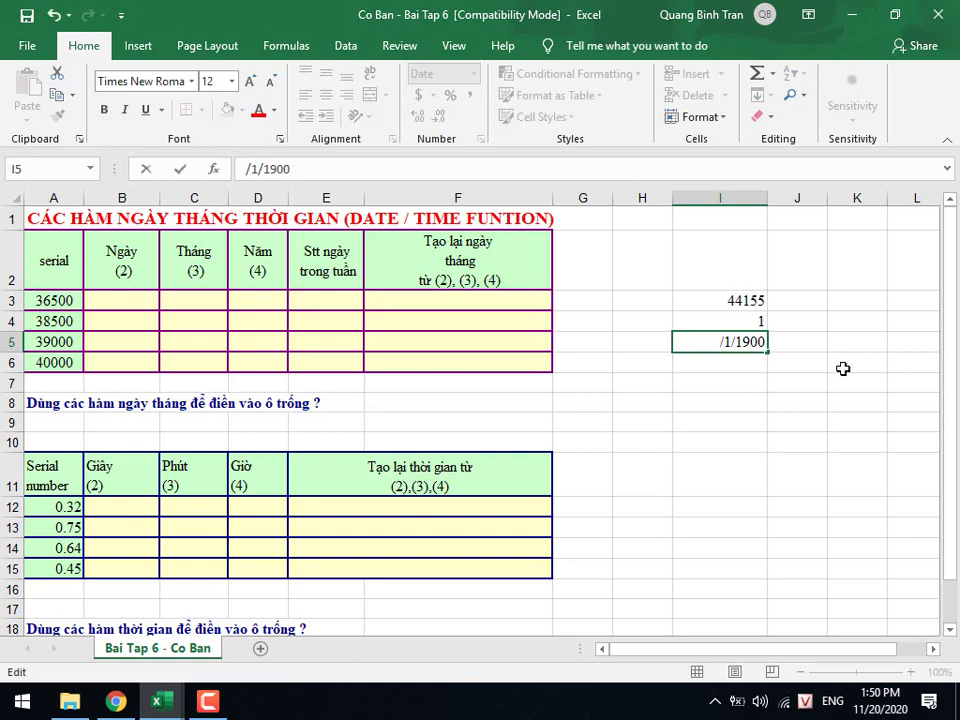
{"action": "type", "text": "1"}
{"action": "key", "text": "Right"}
{"action": "key", "text": "Right"}
{"action": "key", "text": "BackSpace"}
{"action": "type", "text": "2"}
{"action": "key", "text": "Return"}
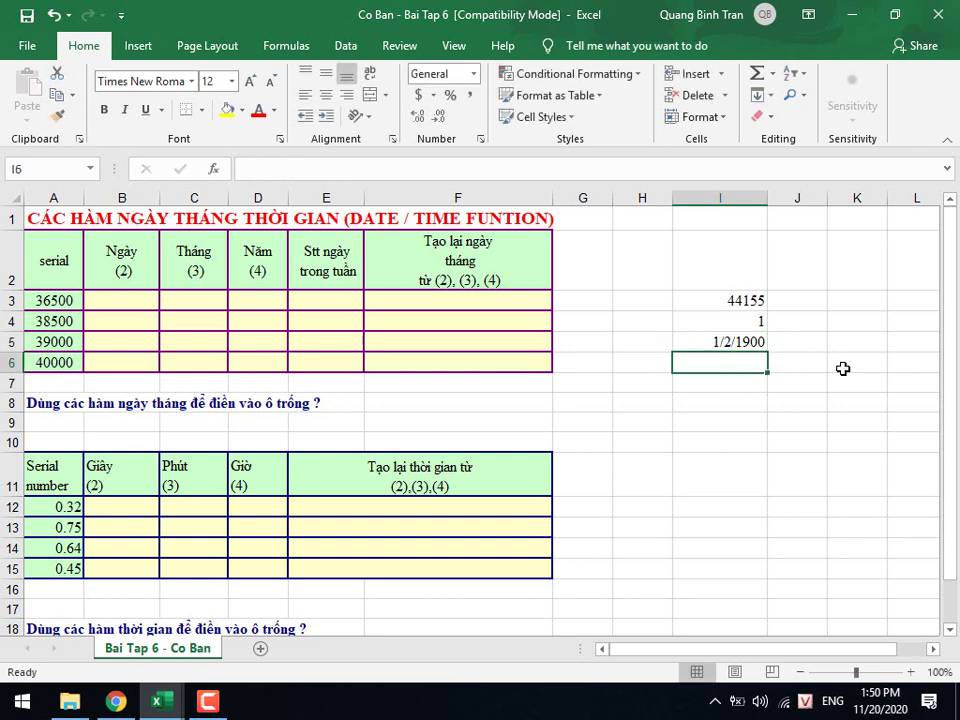
{"action": "left_click", "coordinate": [682, 341]}
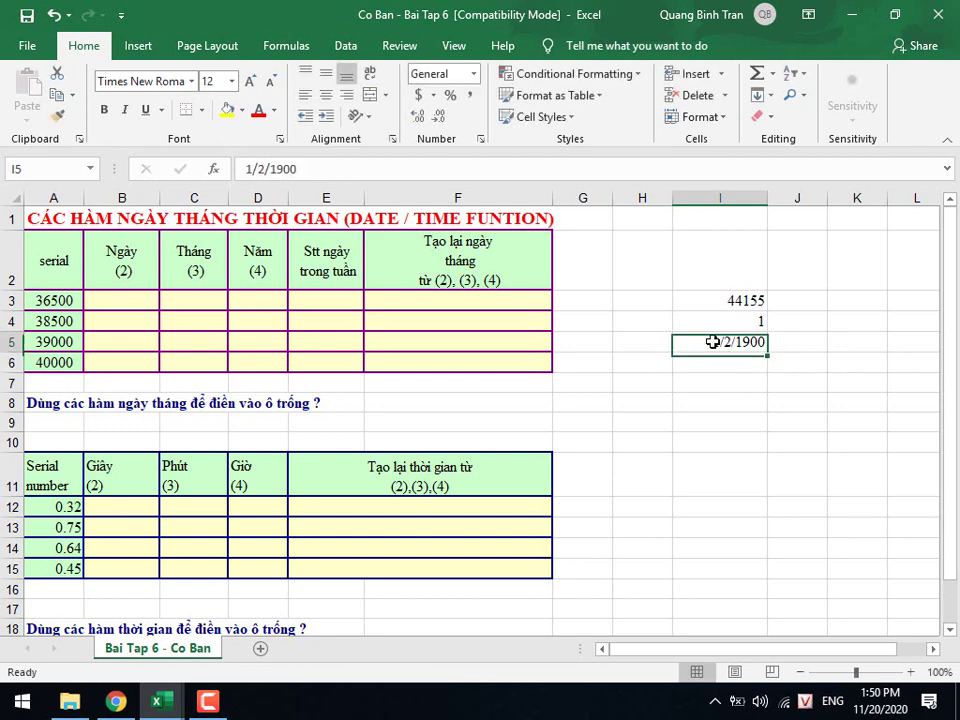
{"action": "left_click", "coordinate": [474, 74]}
{"action": "left_click", "coordinate": [450, 108]}
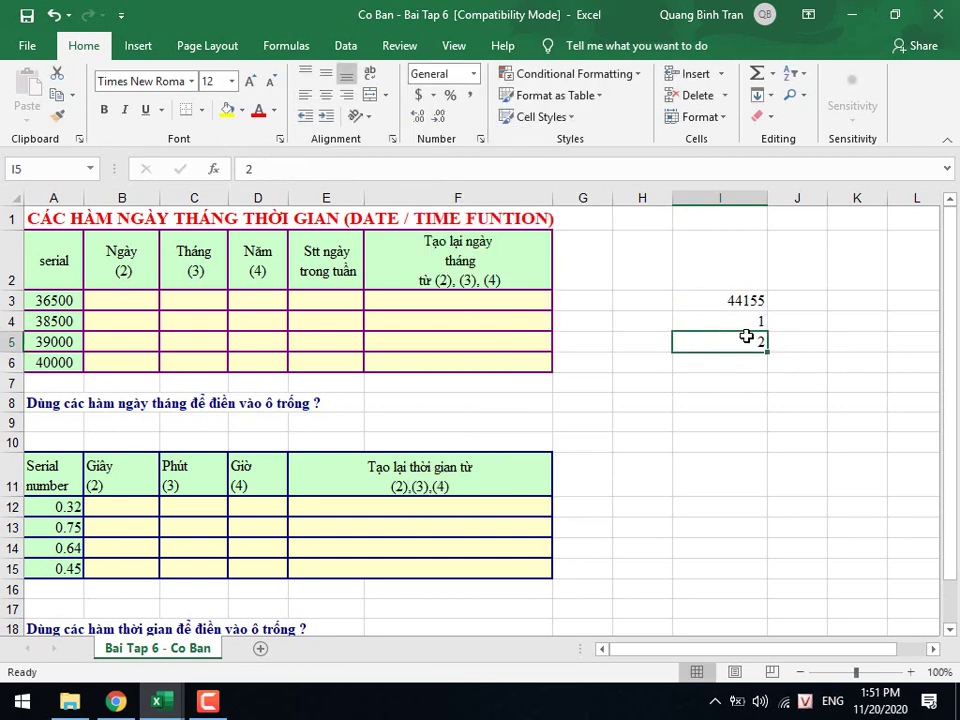
{"action": "left_click", "coordinate": [736, 300]}
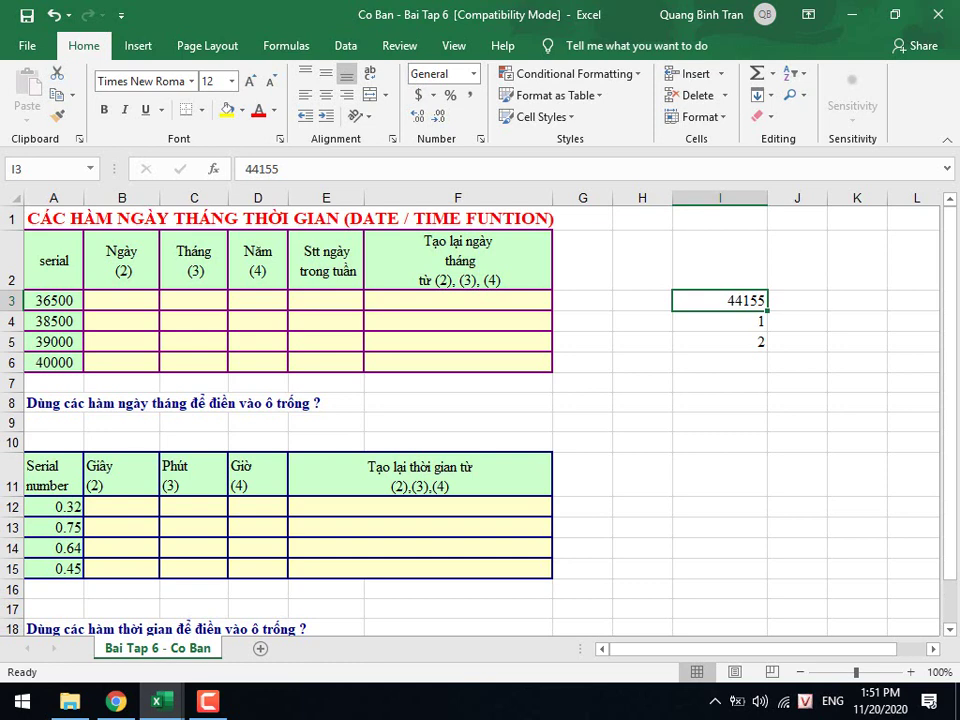
Clear the I3:I5 test values, format A3:A6 as Short Date, and widen column A.
{"action": "left_click", "coordinate": [735, 339], "text": "shift"}
{"action": "key", "text": "Delete"}
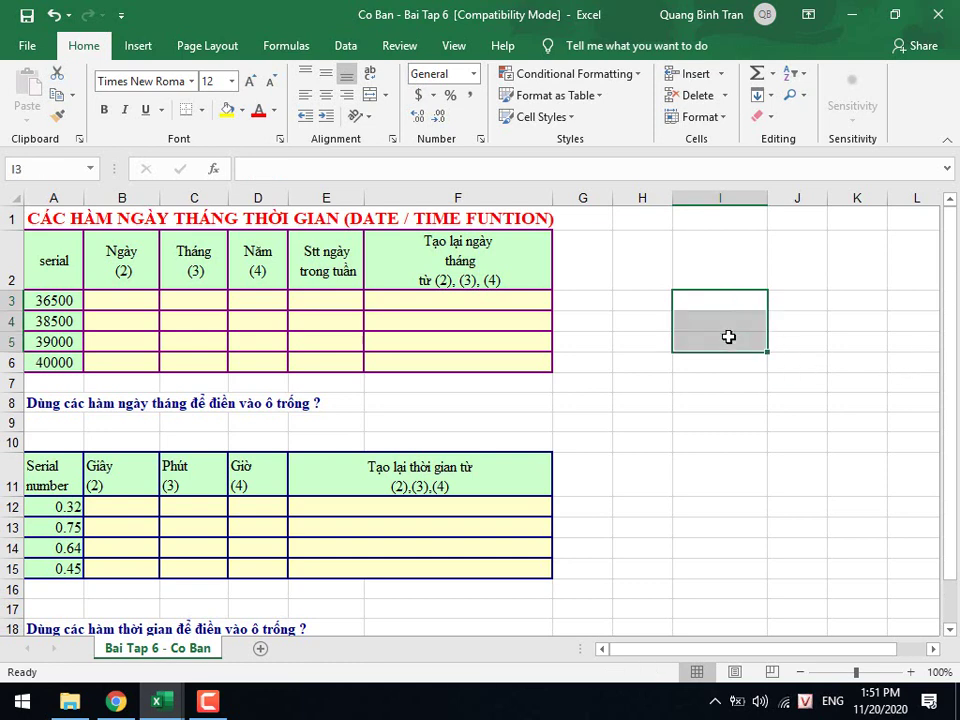
{"action": "left_click_drag", "start_coordinate": [54, 300], "coordinate": [54, 367]}
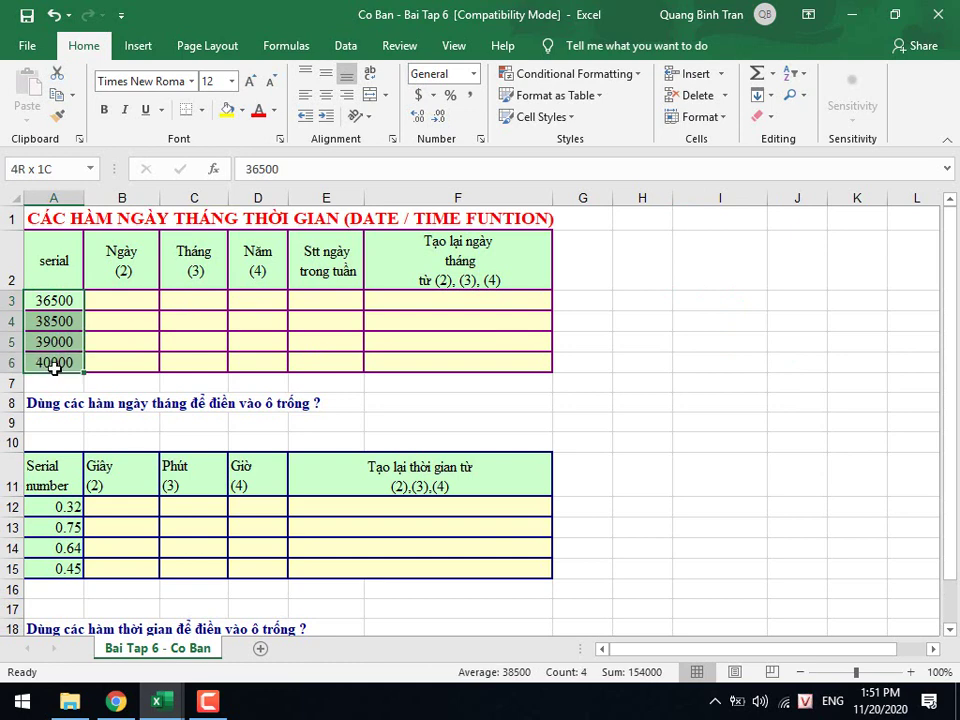
{"action": "left_click", "coordinate": [473, 73]}
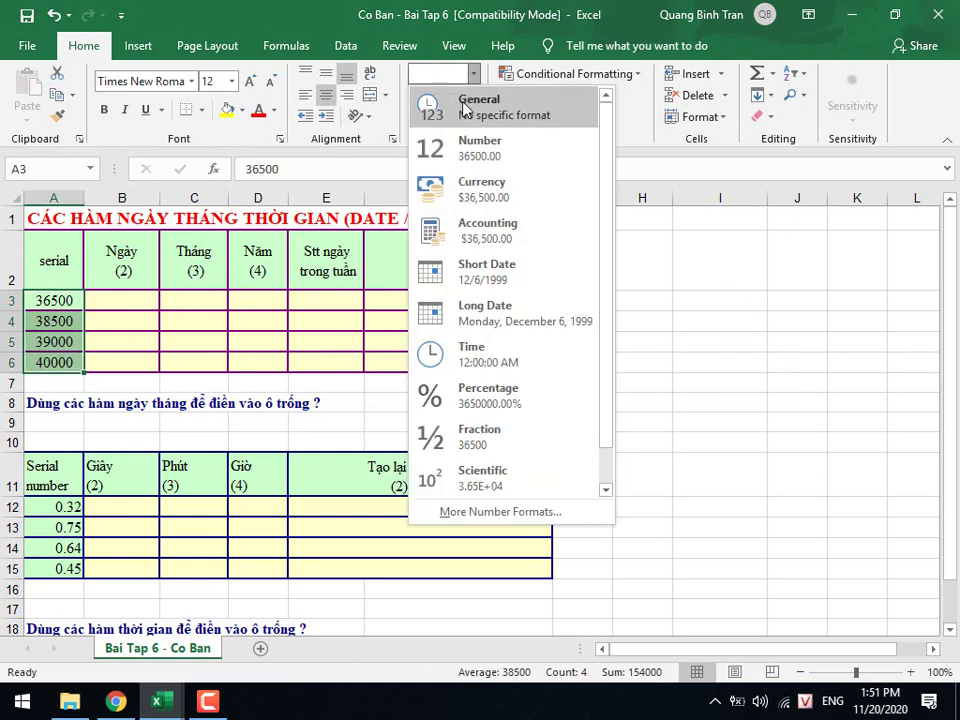
{"action": "left_click", "coordinate": [437, 285]}
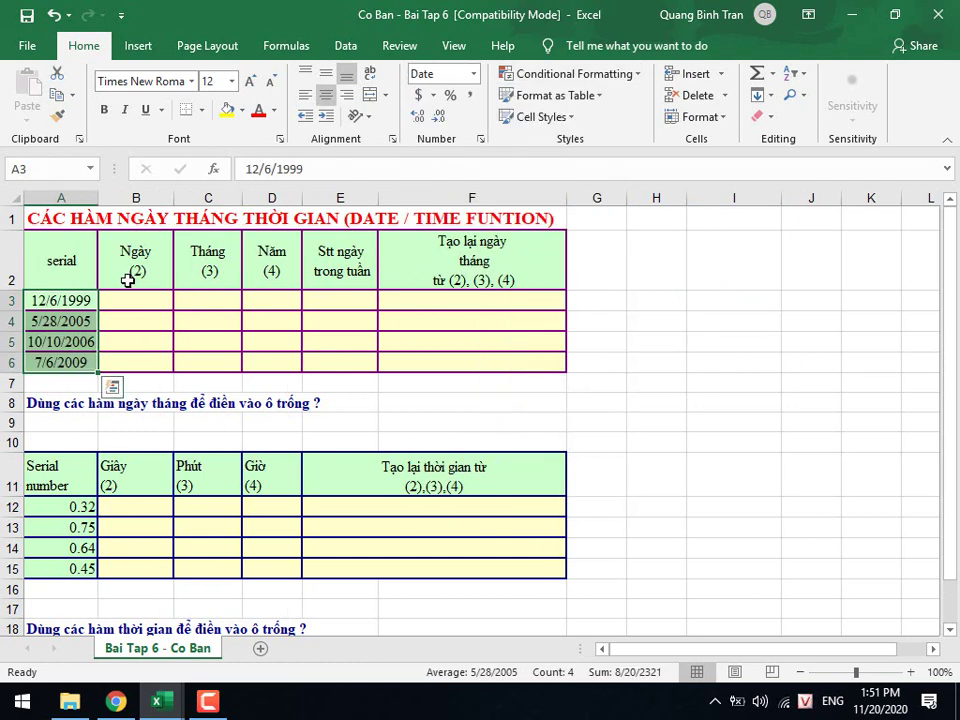
{"action": "left_click_drag", "start_coordinate": [98, 198], "coordinate": [117, 198]}
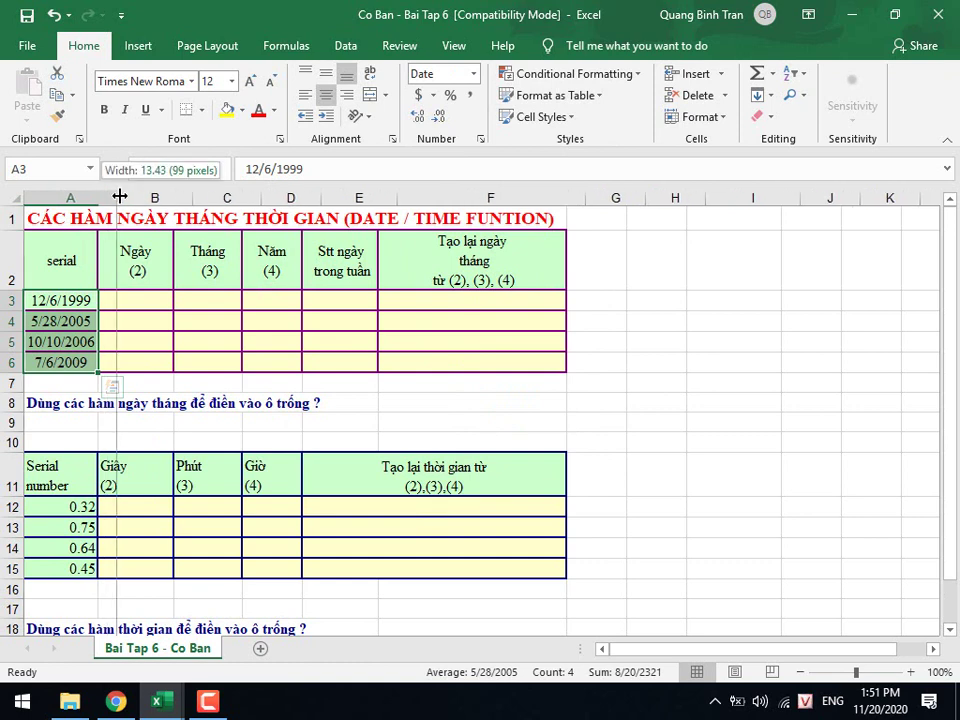
{"action": "left_click", "coordinate": [85, 298]}
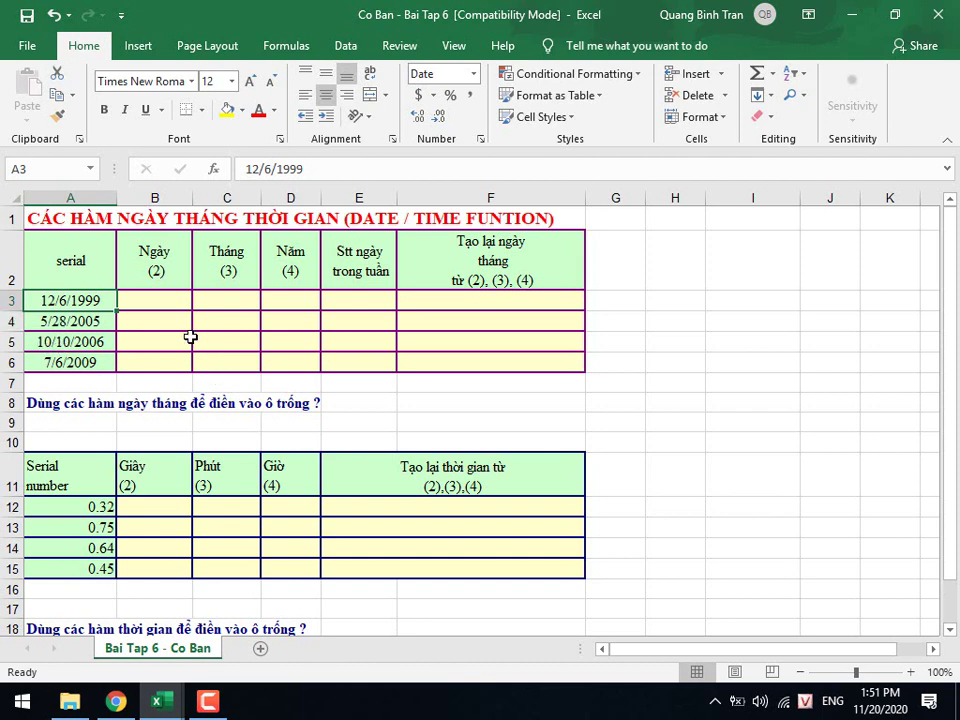
Enter =DAY(A3) in B3 and =MONTH(A3) in C3, giving 6 and 12.
{"action": "left_click", "coordinate": [161, 305]}
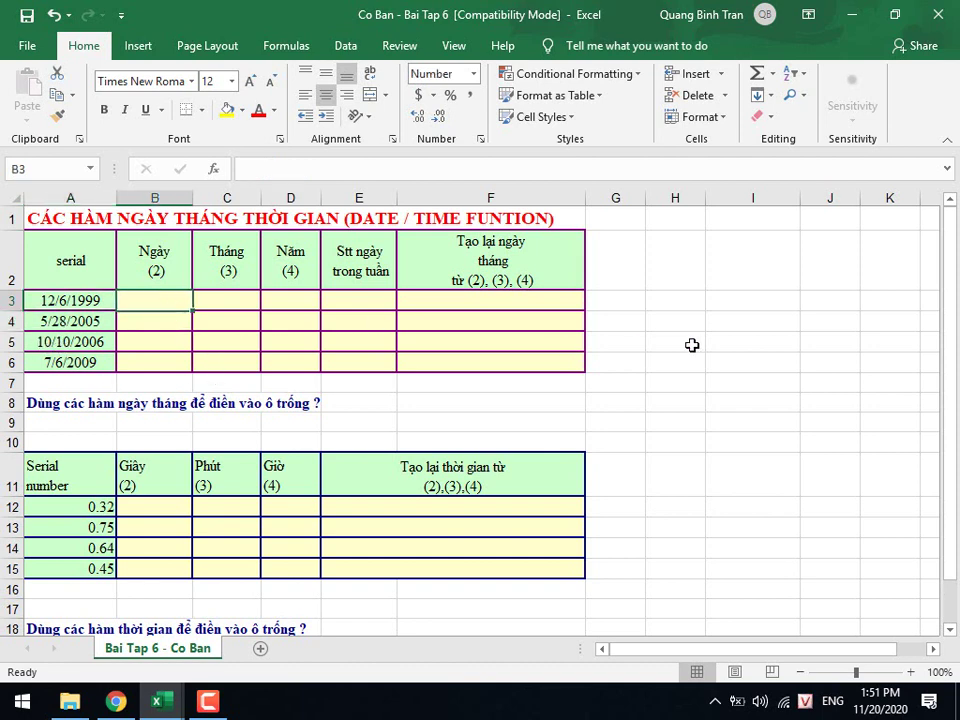
{"action": "type", "text": "="}
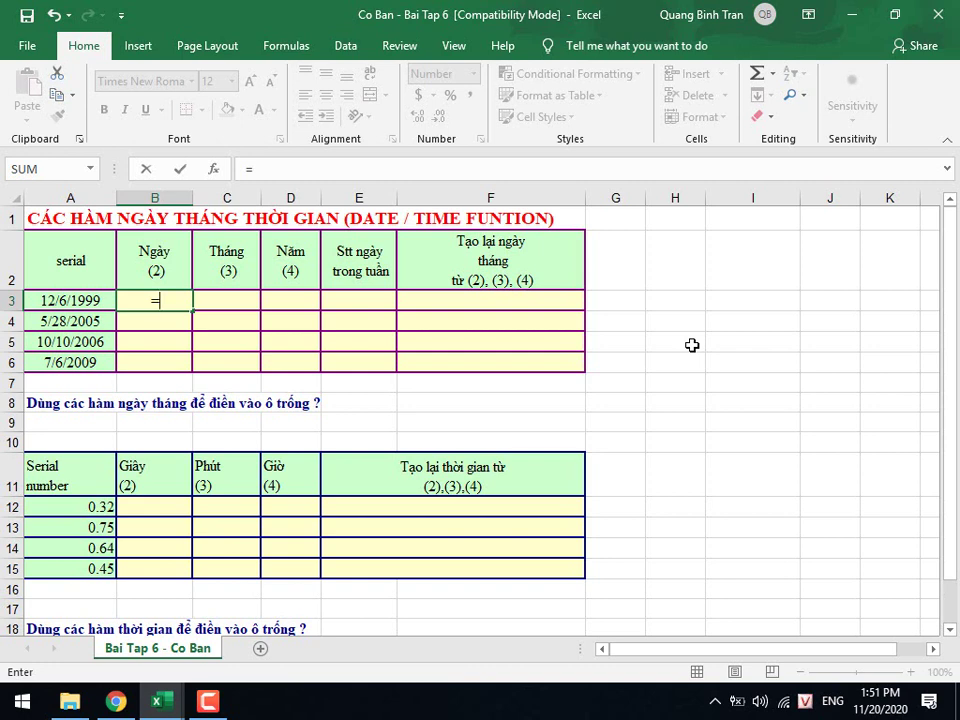
{"action": "type", "text": "day"}
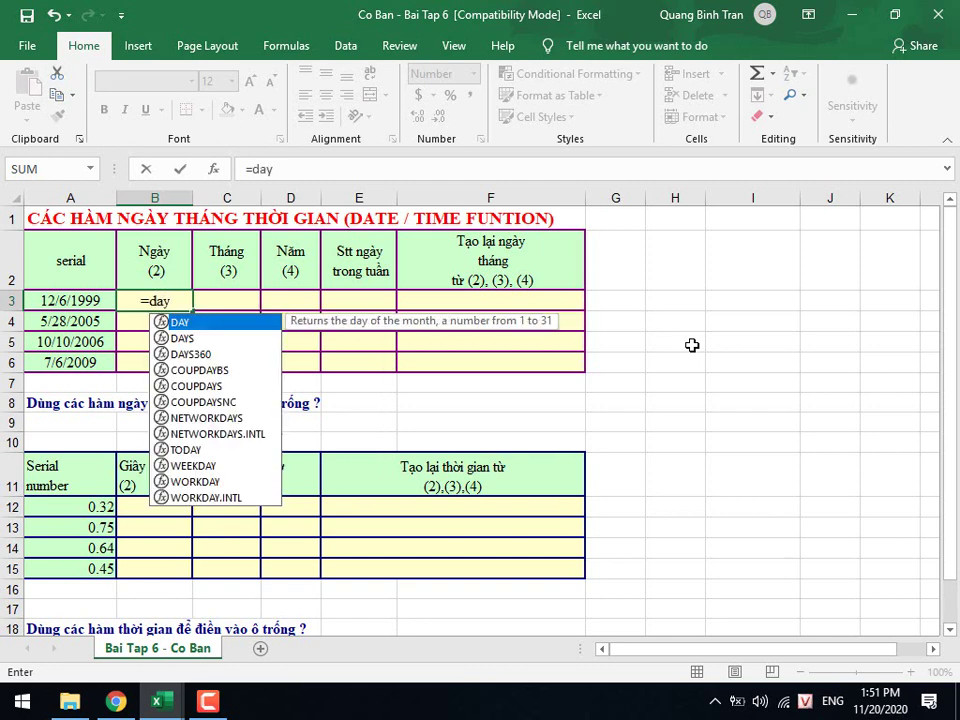
{"action": "type", "text": "("}
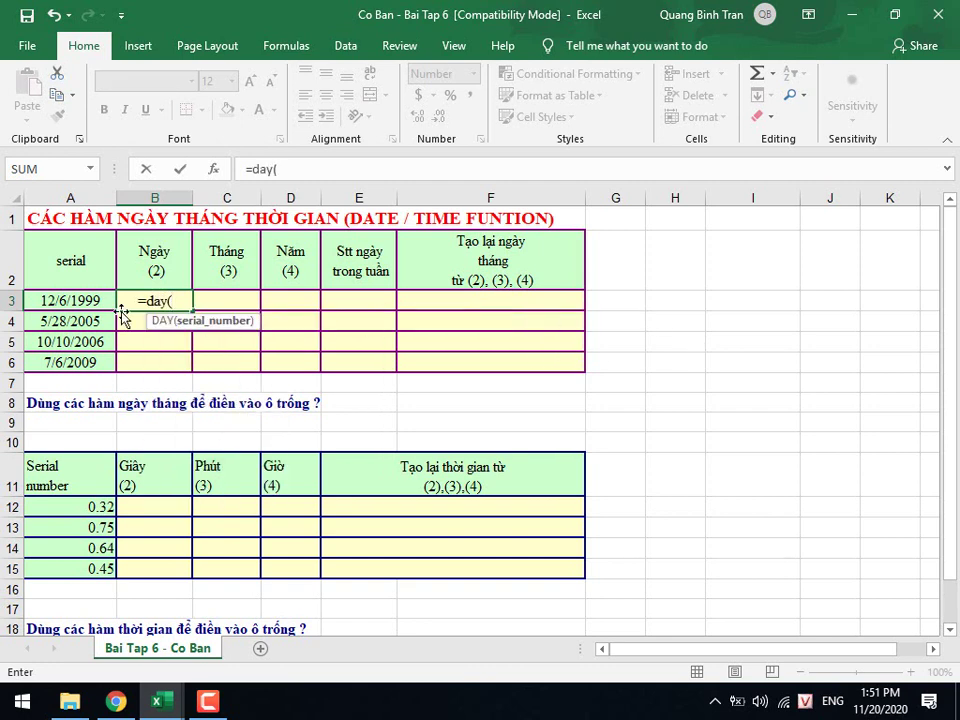
{"action": "left_click", "coordinate": [58, 298]}
{"action": "key", "text": "Return"}
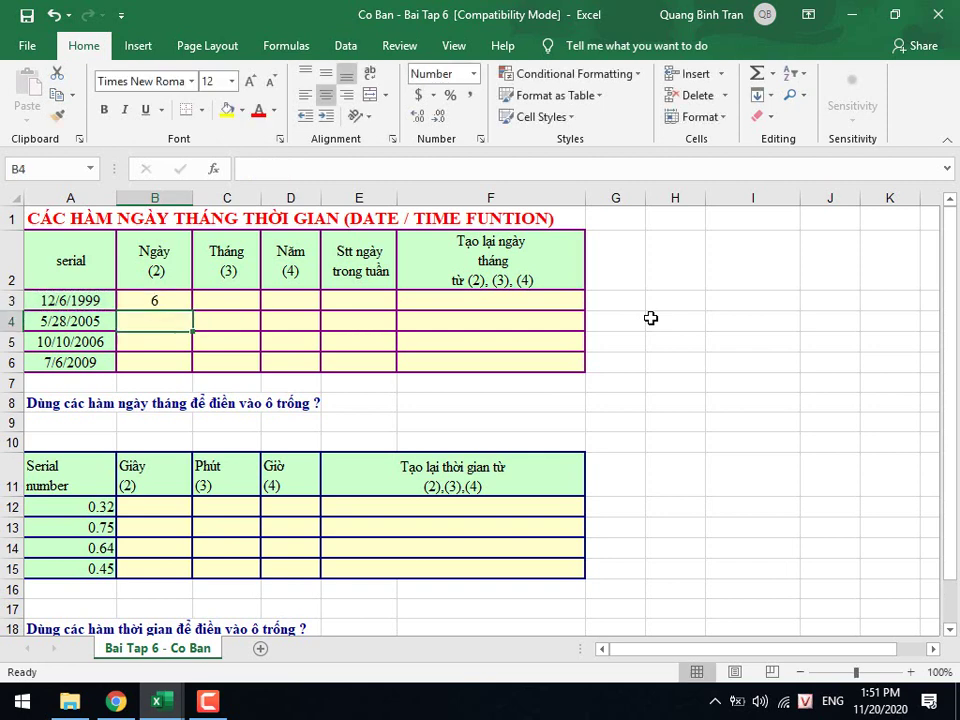
{"action": "left_click", "coordinate": [226, 304]}
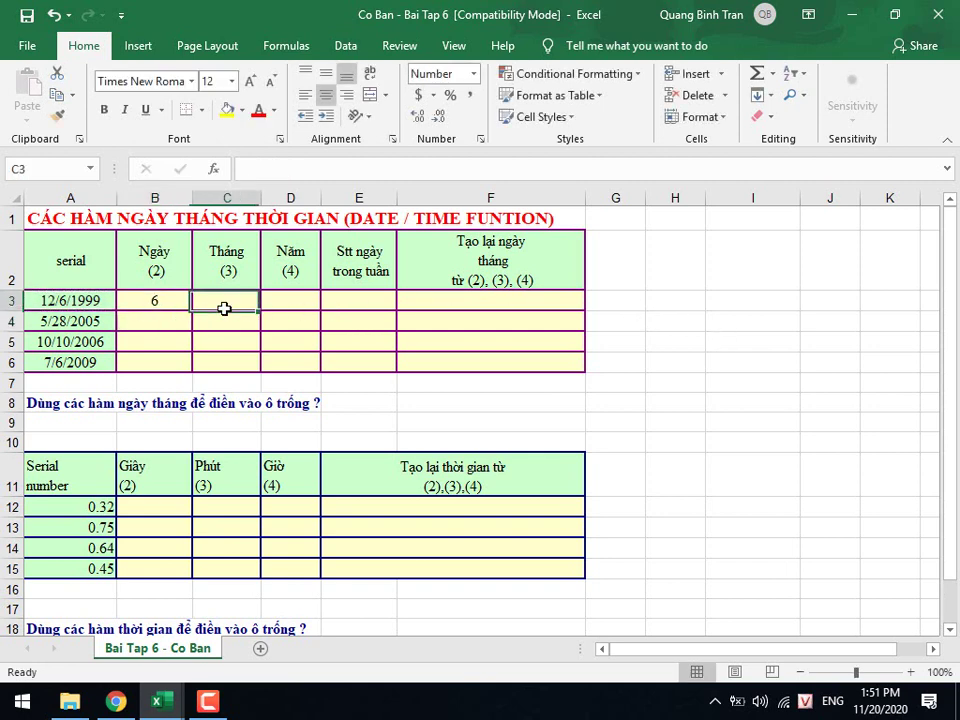
{"action": "key", "text": "F2"}
{"action": "type", "text": "="}
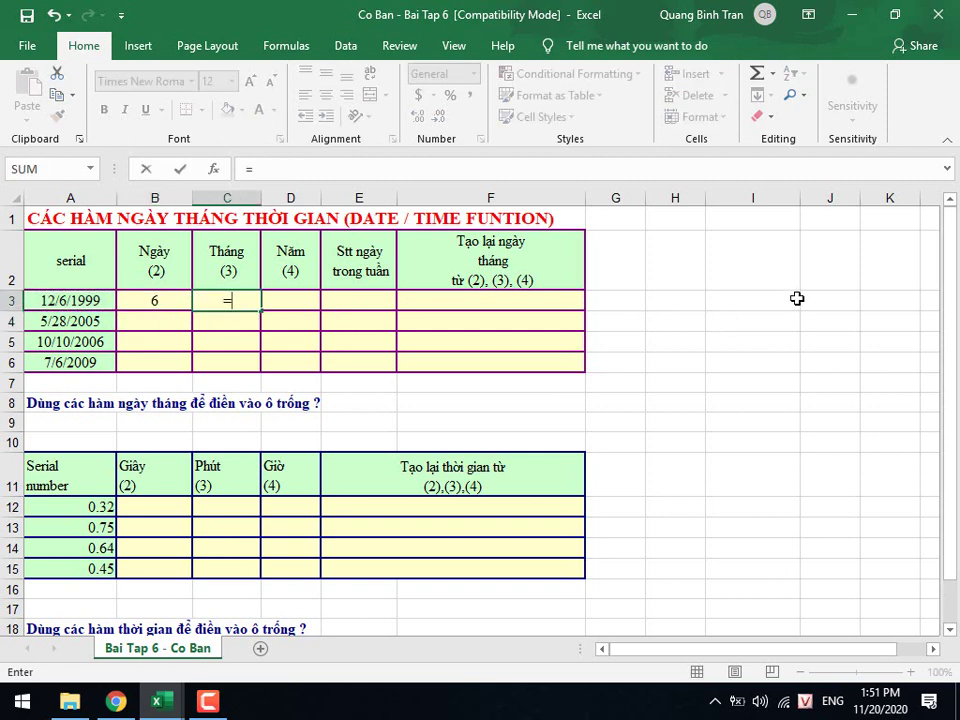
{"action": "type", "text": "mou"}
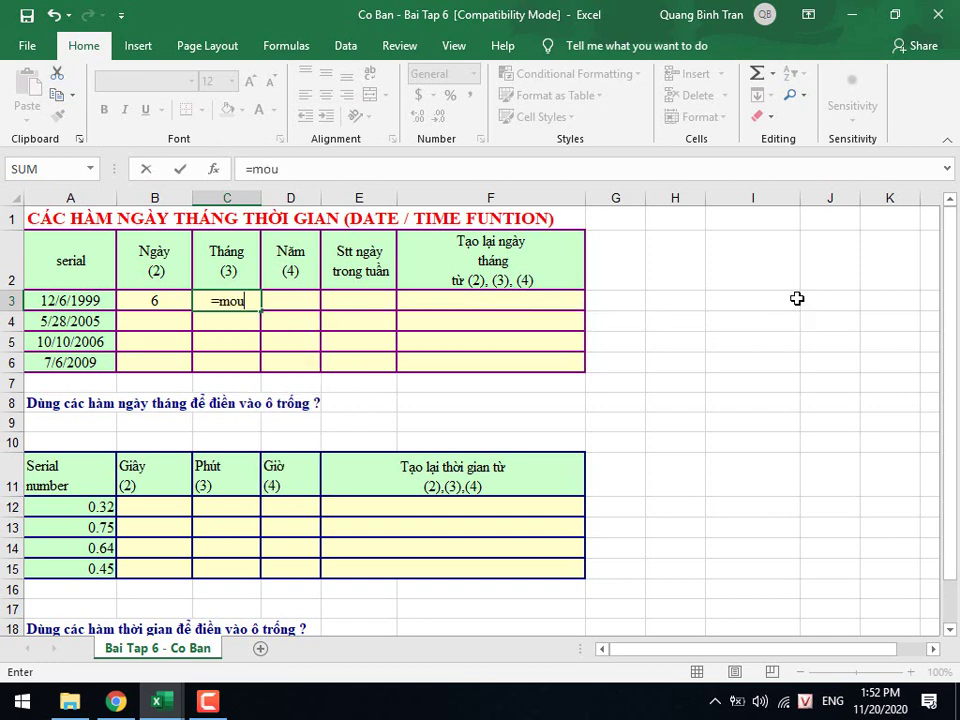
{"action": "key", "text": "BackSpace"}
{"action": "type", "text": "nth"}
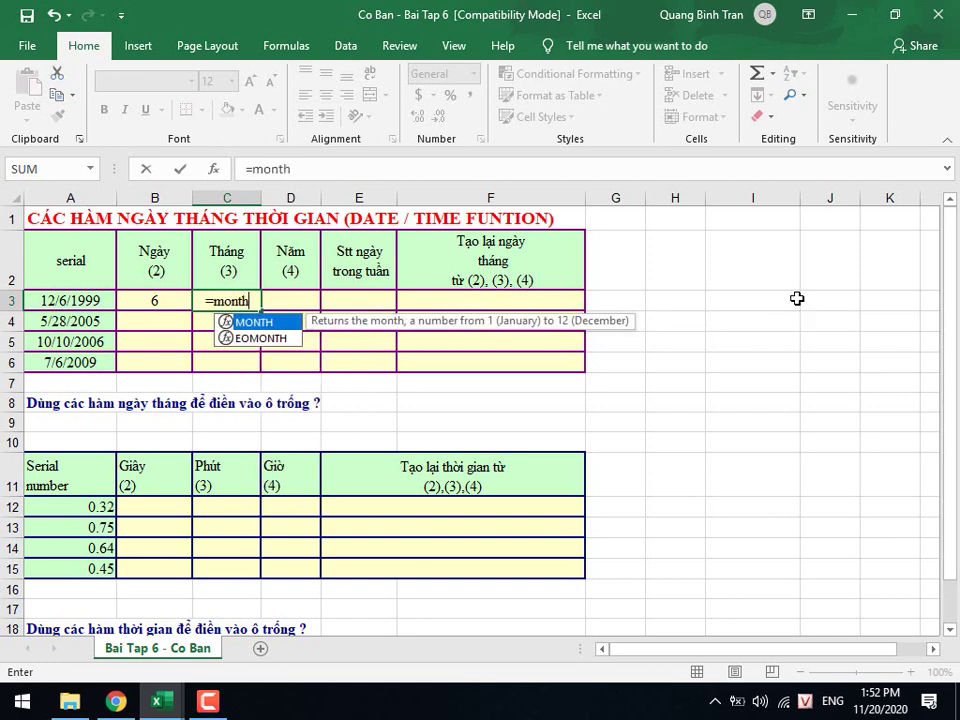
{"action": "type", "text": "("}
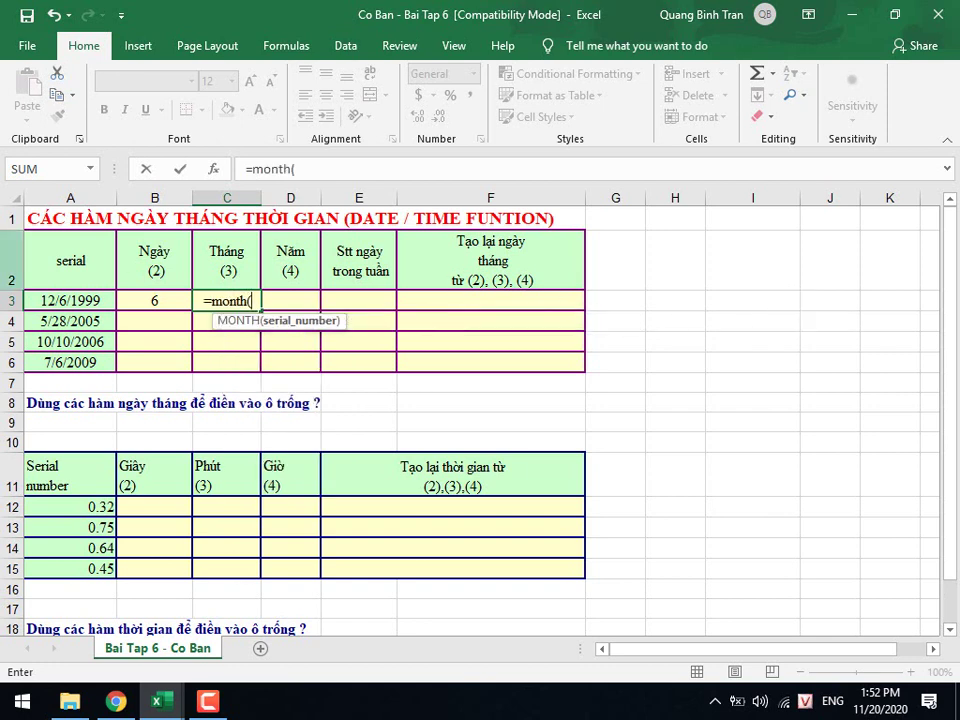
{"action": "left_click", "coordinate": [86, 301]}
{"action": "key", "text": "Return"}
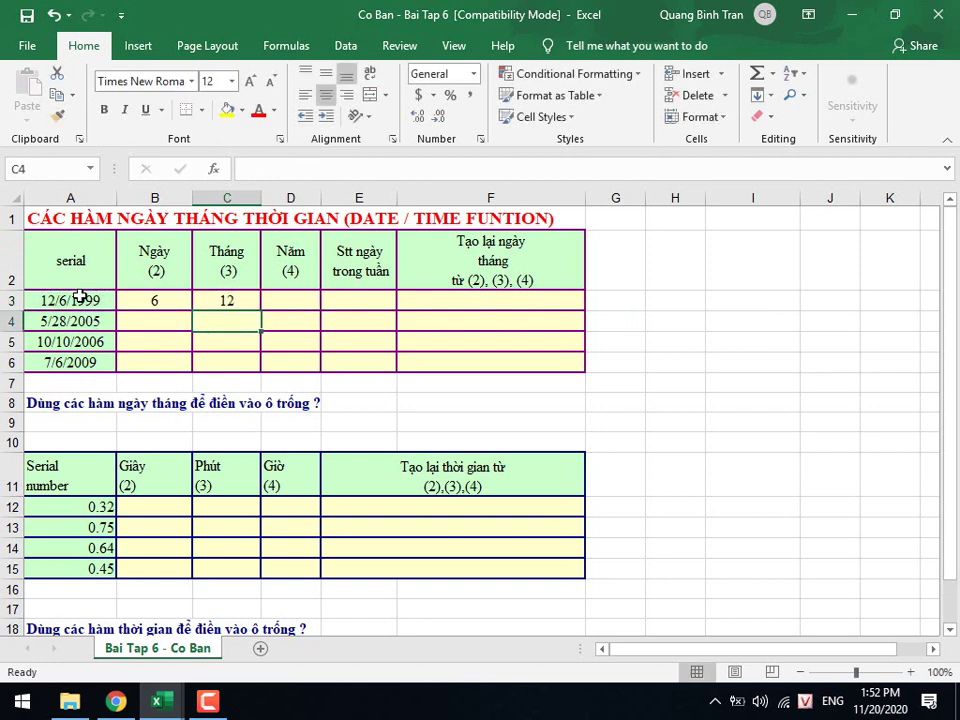
{"action": "key", "text": "Up"}
Enter =YEAR(A3) in D3 for 1999 and begin a weekday formula in E3.
{"action": "key", "text": "Right"}
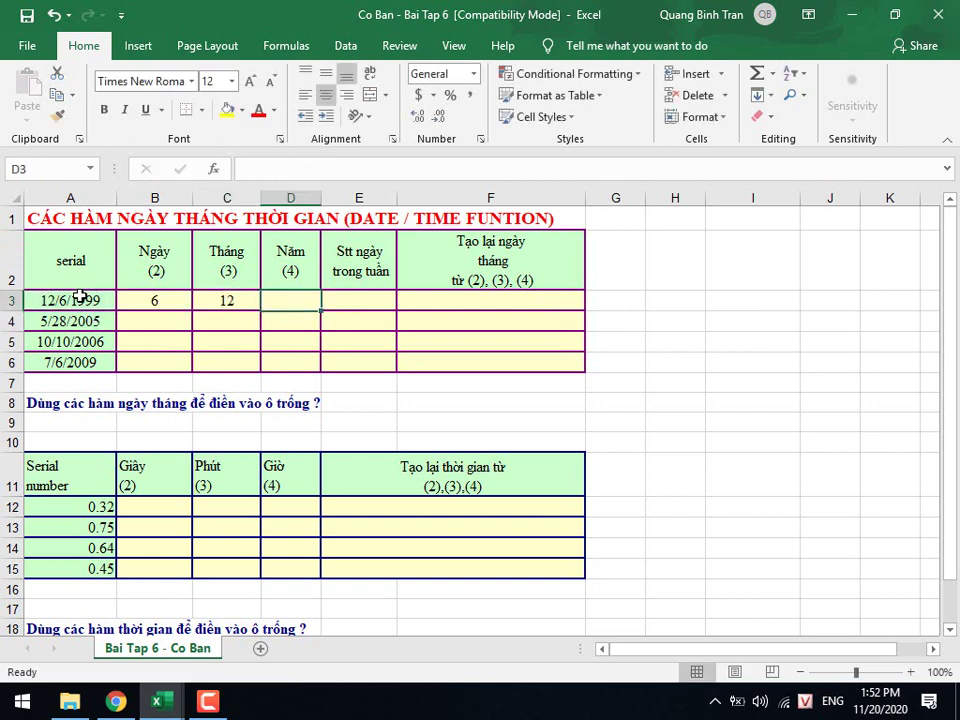
{"action": "type", "text": "=e"}
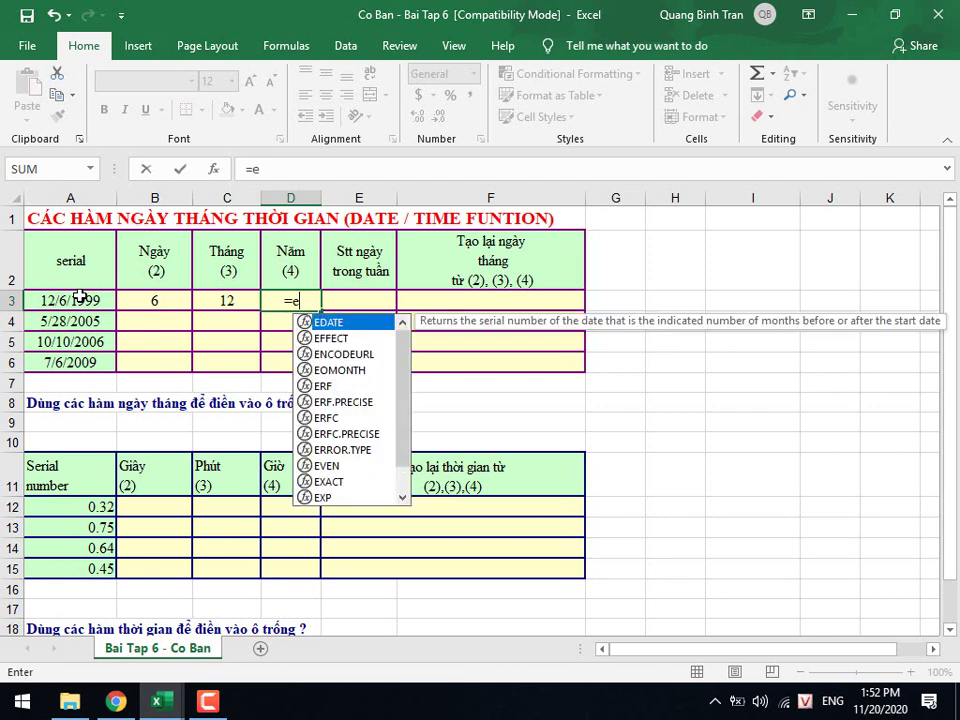
{"action": "key", "text": "BackSpace"}
{"action": "type", "text": "yea"}
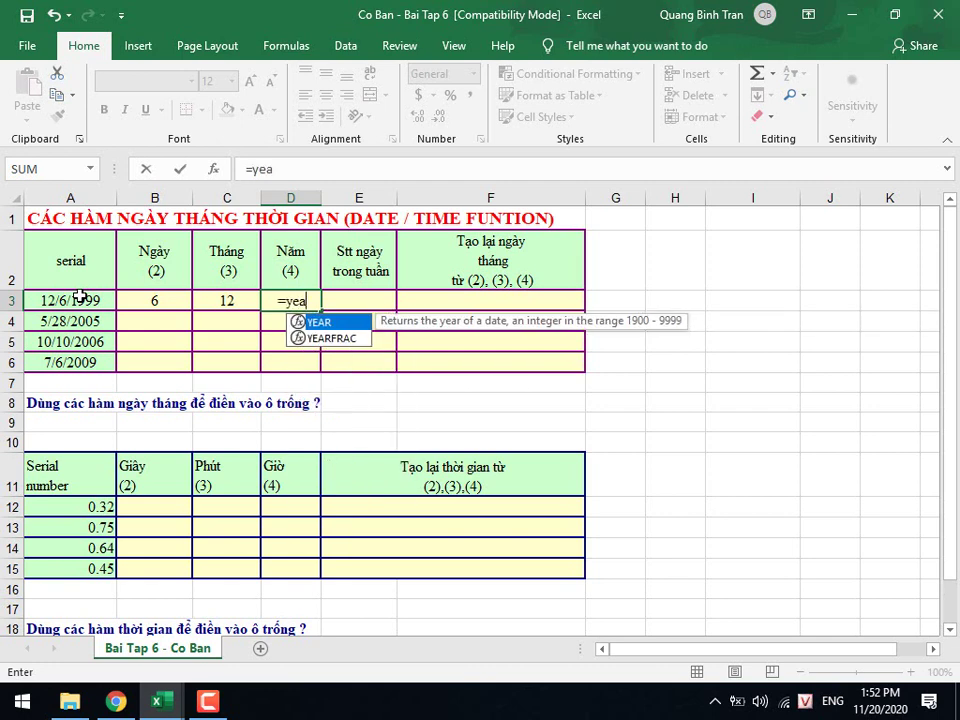
{"action": "type", "text": "r("}
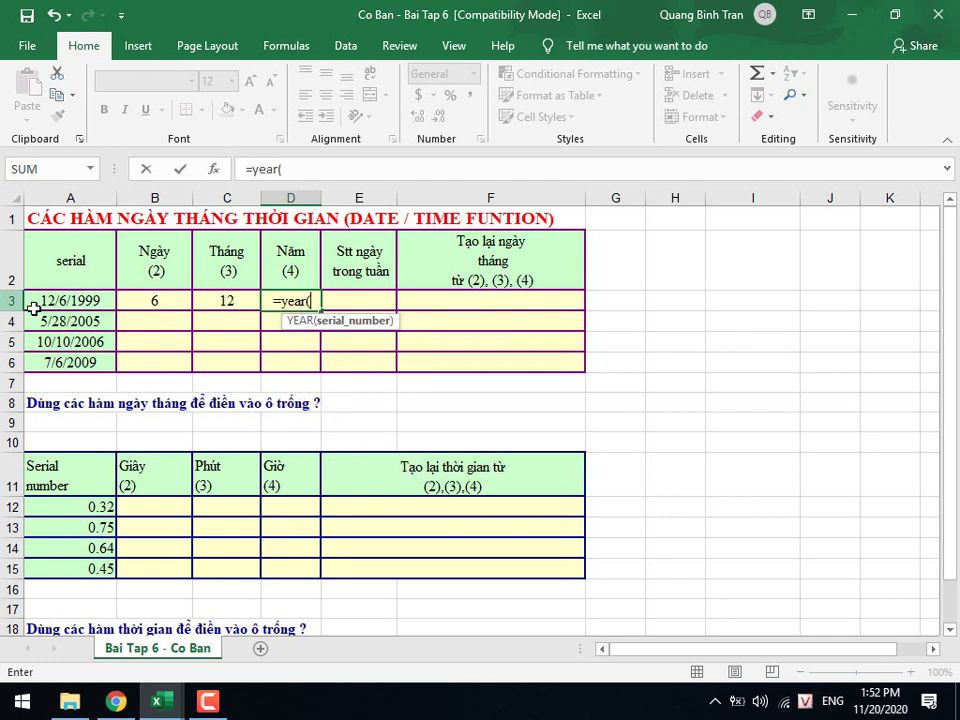
{"action": "left_click", "coordinate": [68, 304]}
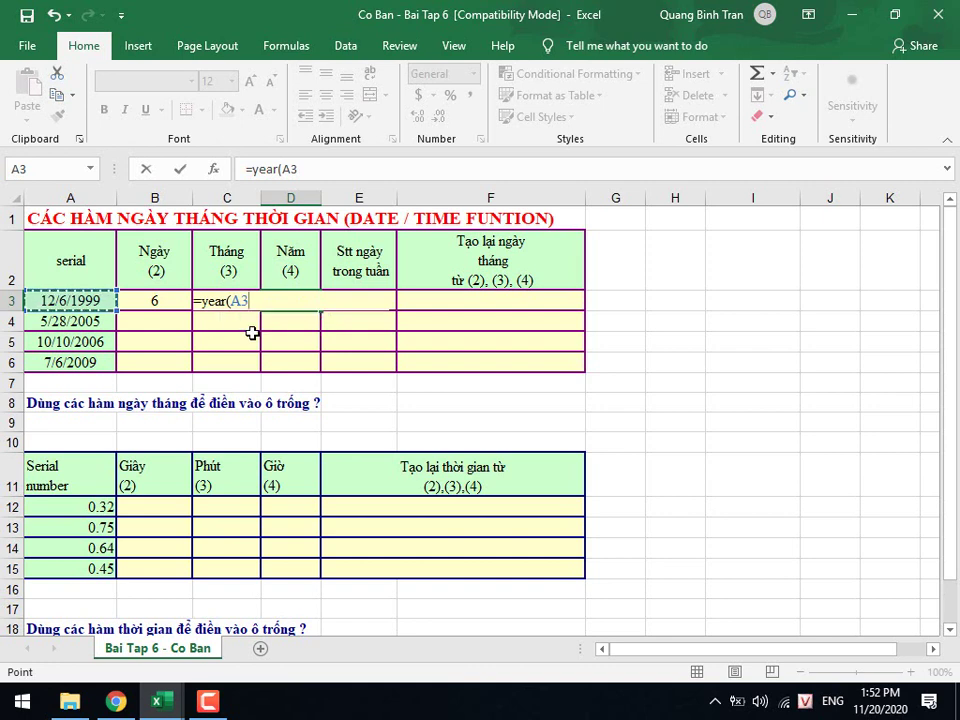
{"action": "key", "text": "Tab"}
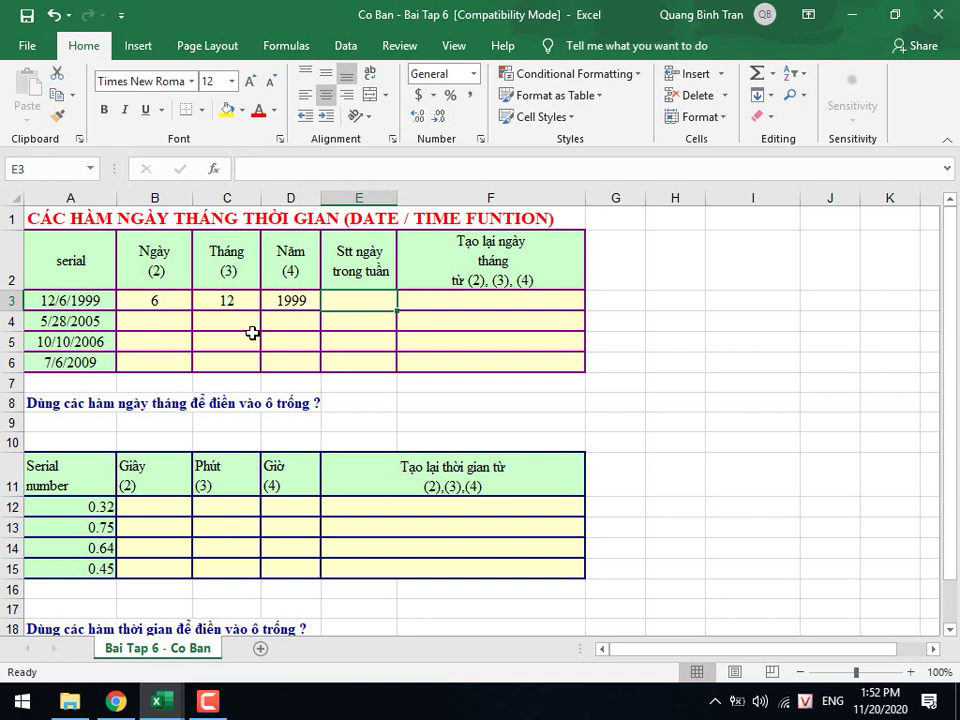
{"action": "type", "text": "="}
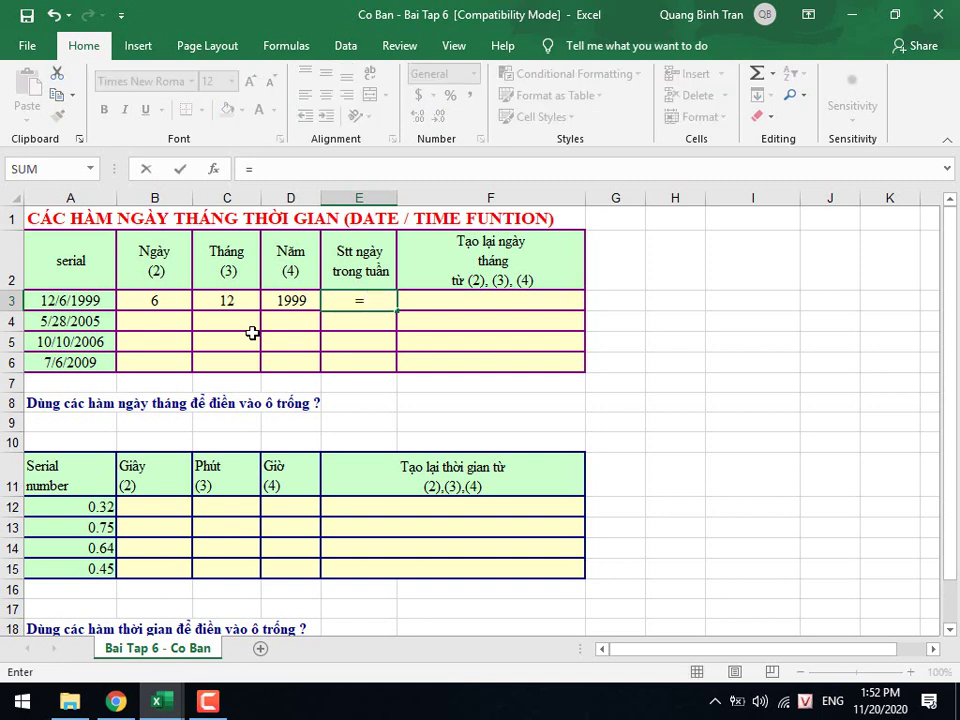
{"action": "type", "text": "ww"}
{"action": "key", "text": "BackSpace"}
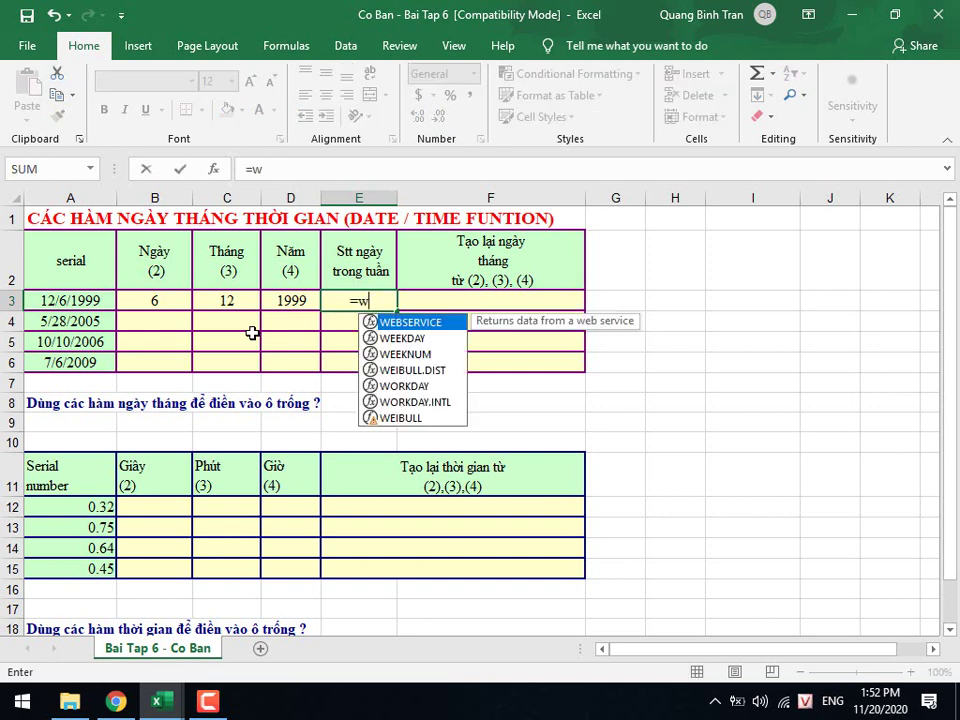
{"action": "key", "text": "Down"}
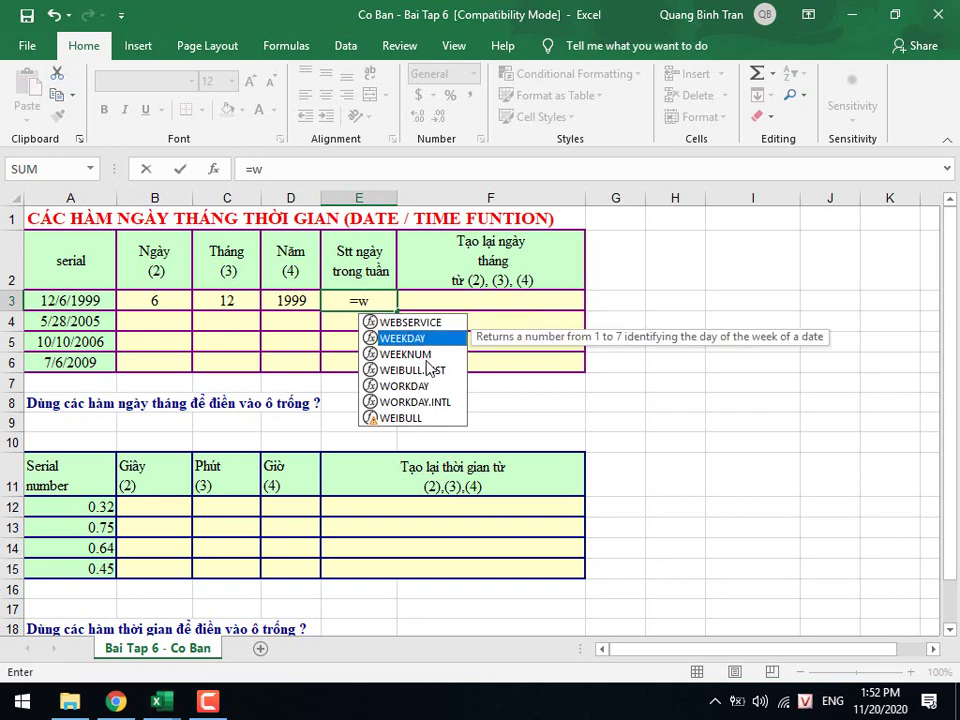
Compare WEEKDAY with WEEKNUM and enter =WEEKDAY(A3) in E3.
{"action": "key", "text": "Down"}
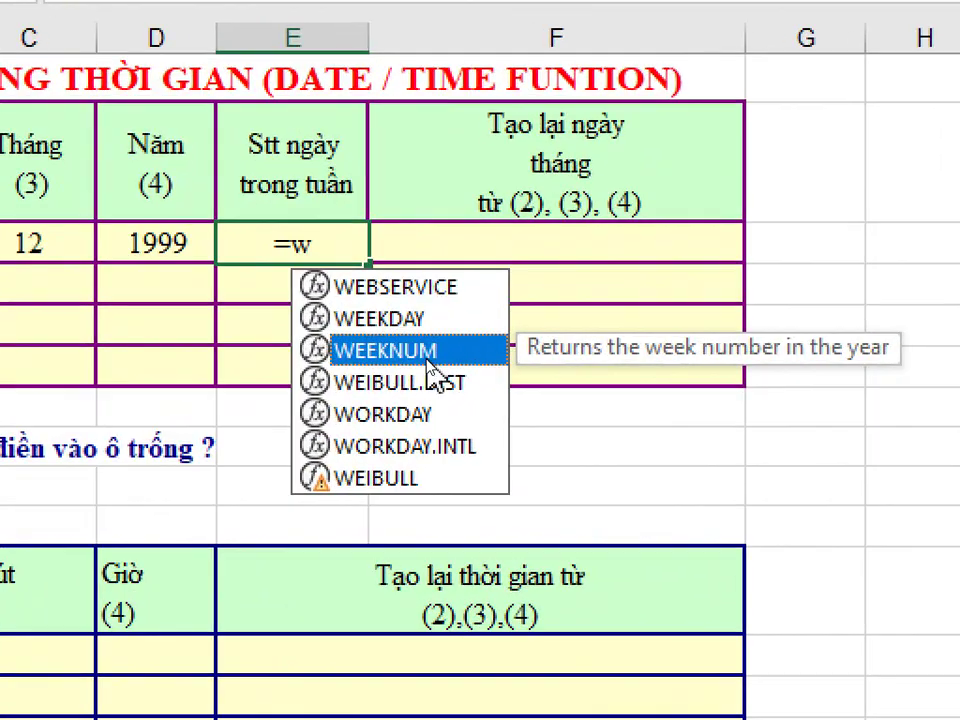
{"action": "left_click", "coordinate": [409, 322]}
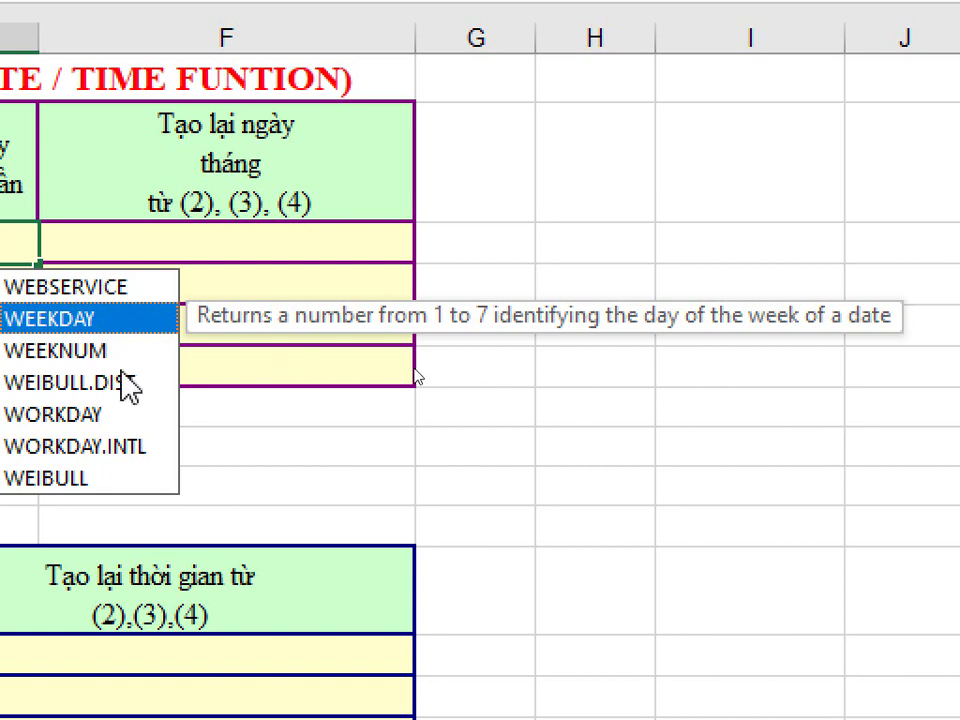
{"action": "left_click", "coordinate": [180, 350]}
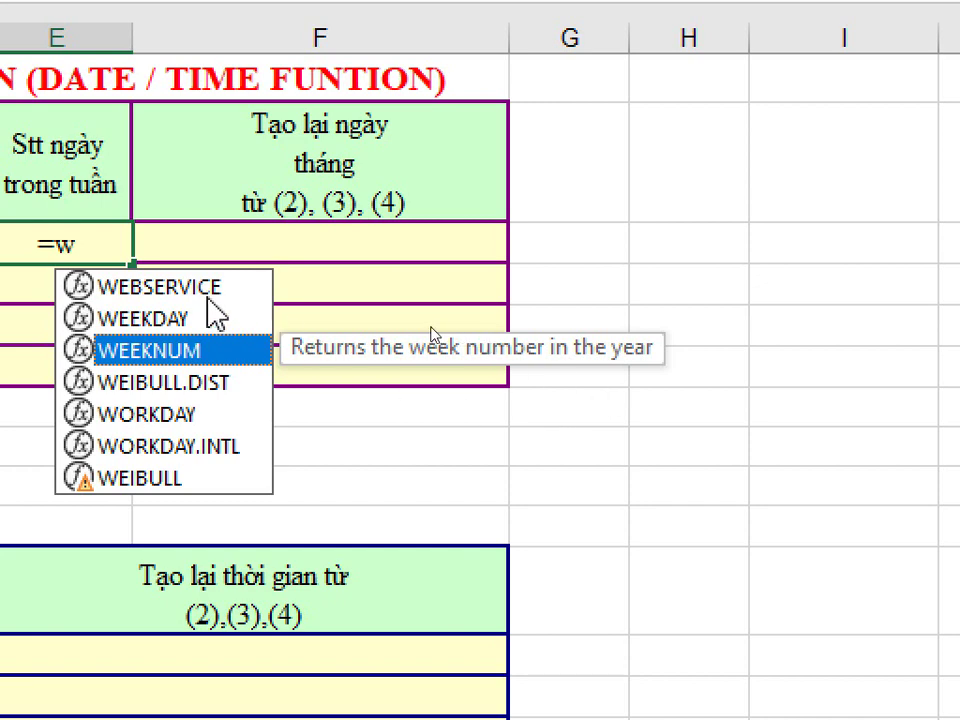
{"action": "left_click", "coordinate": [180, 289]}
{"action": "left_click", "coordinate": [173, 320]}
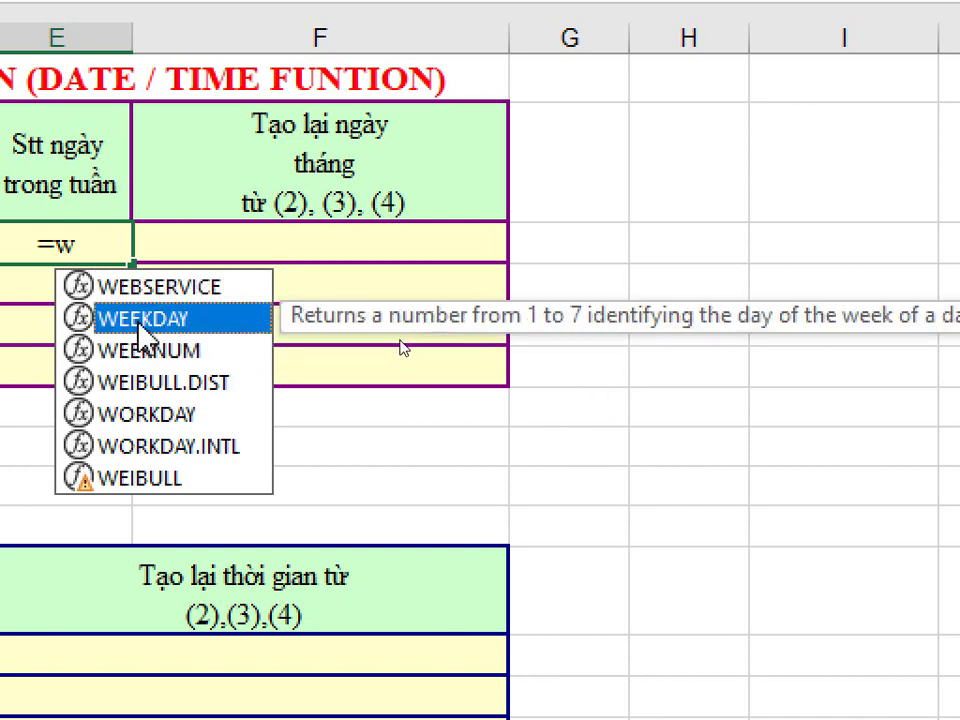
{"action": "double_click", "coordinate": [139, 324]}
{"action": "left_click", "coordinate": [182, 240]}
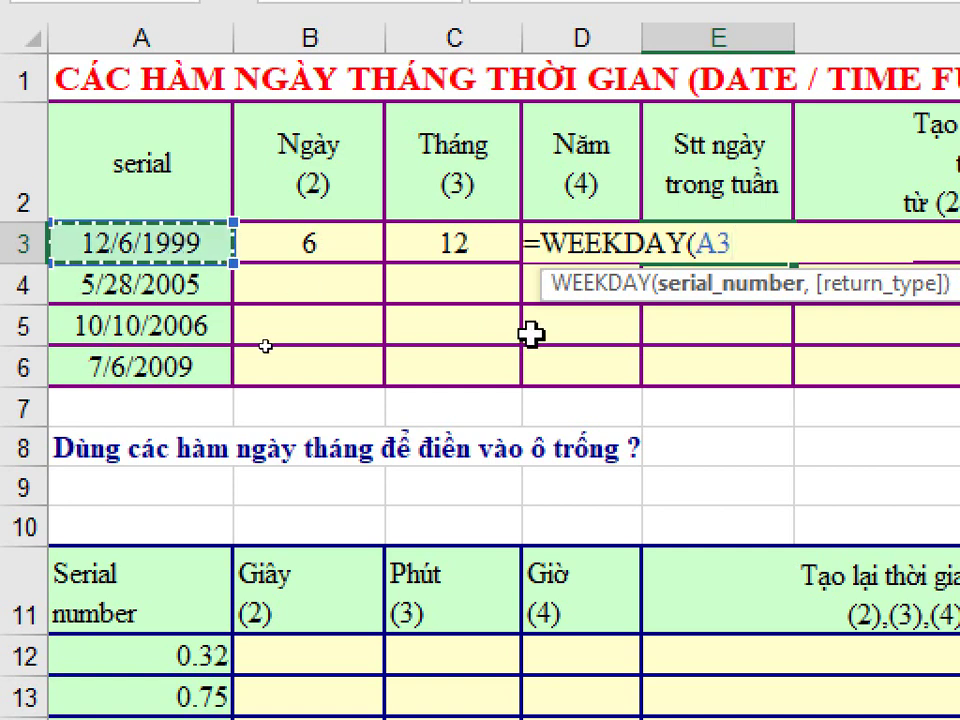
{"action": "key", "text": "Tab"}
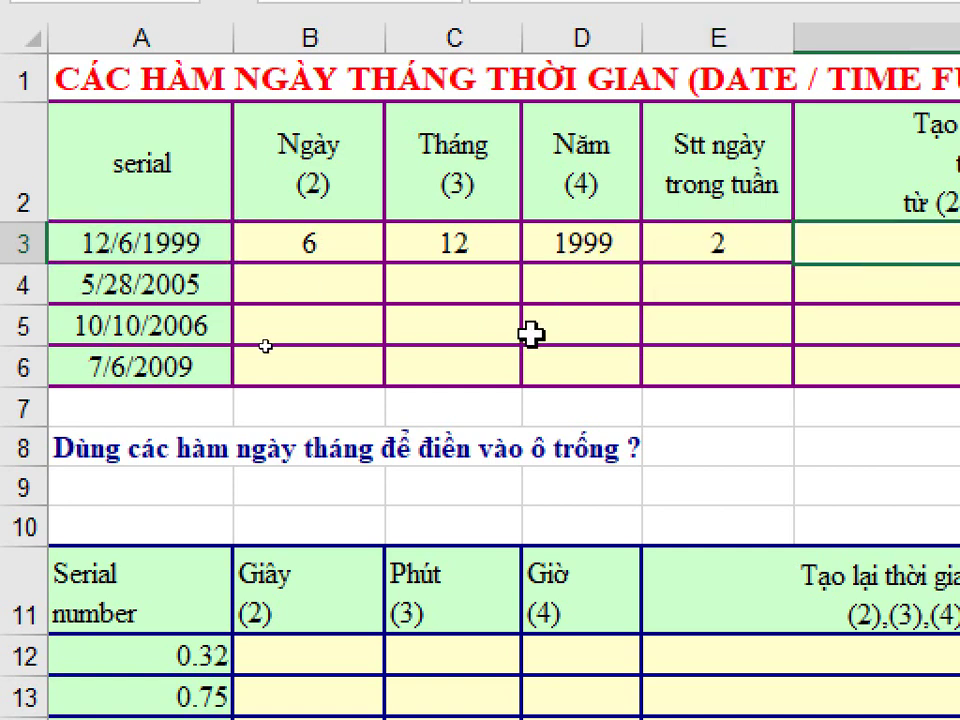
Fill the B3:E3 formulas down to row 6, giving weekdays 2, 7, 3 and 2.
{"action": "left_click_drag", "start_coordinate": [450, 244], "coordinate": [730, 248]}
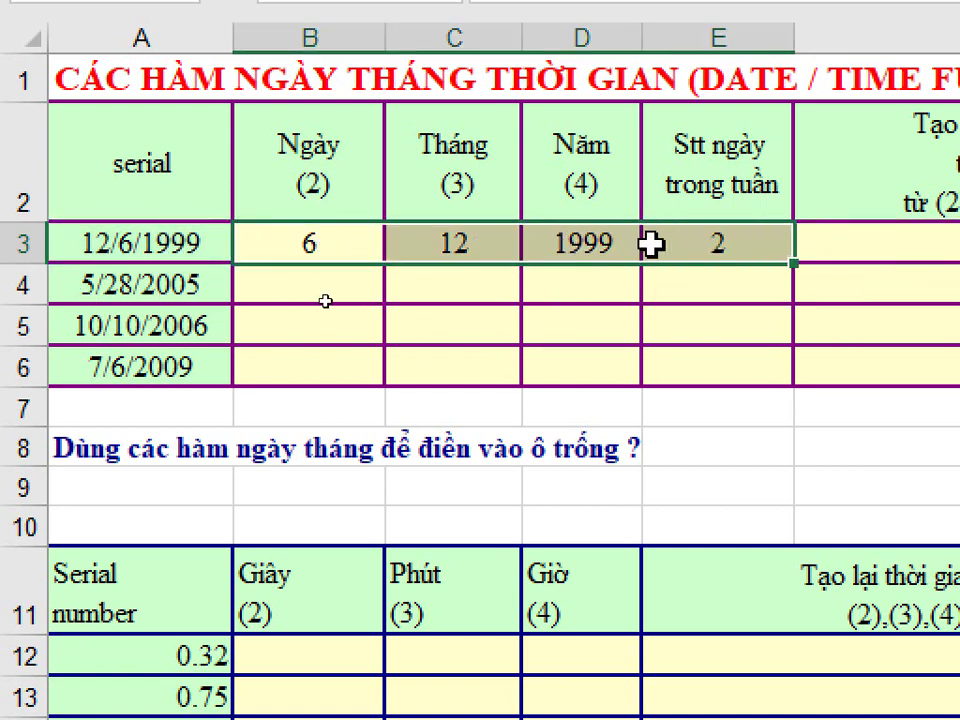
{"action": "double_click", "coordinate": [791, 265]}
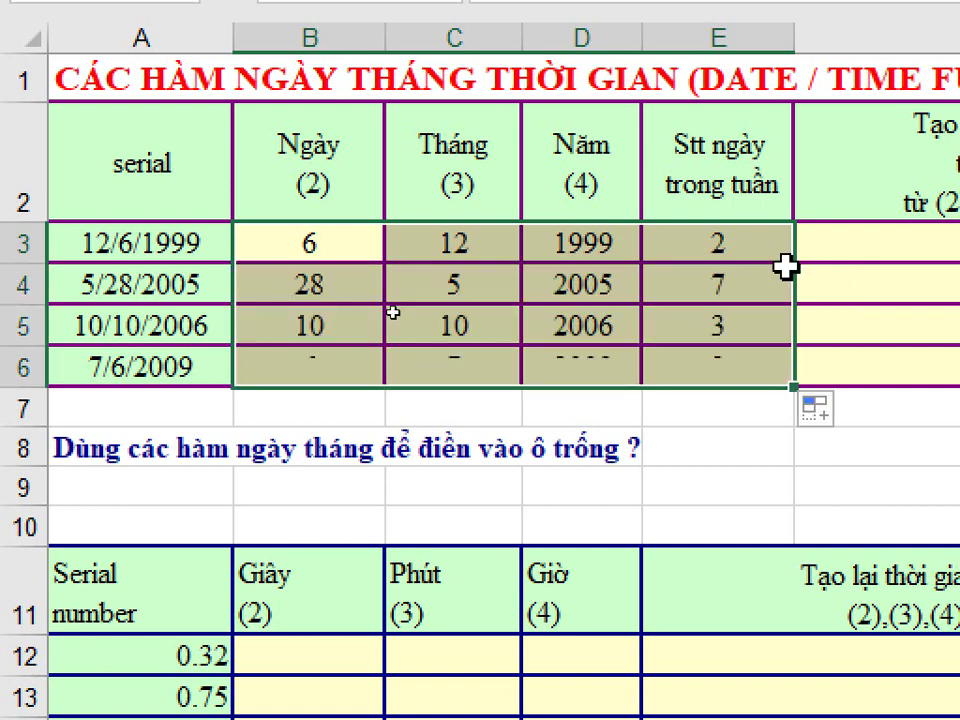
{"action": "left_click", "coordinate": [743, 281]}
{"action": "left_click", "coordinate": [744, 330]}
{"action": "left_click", "coordinate": [739, 381]}
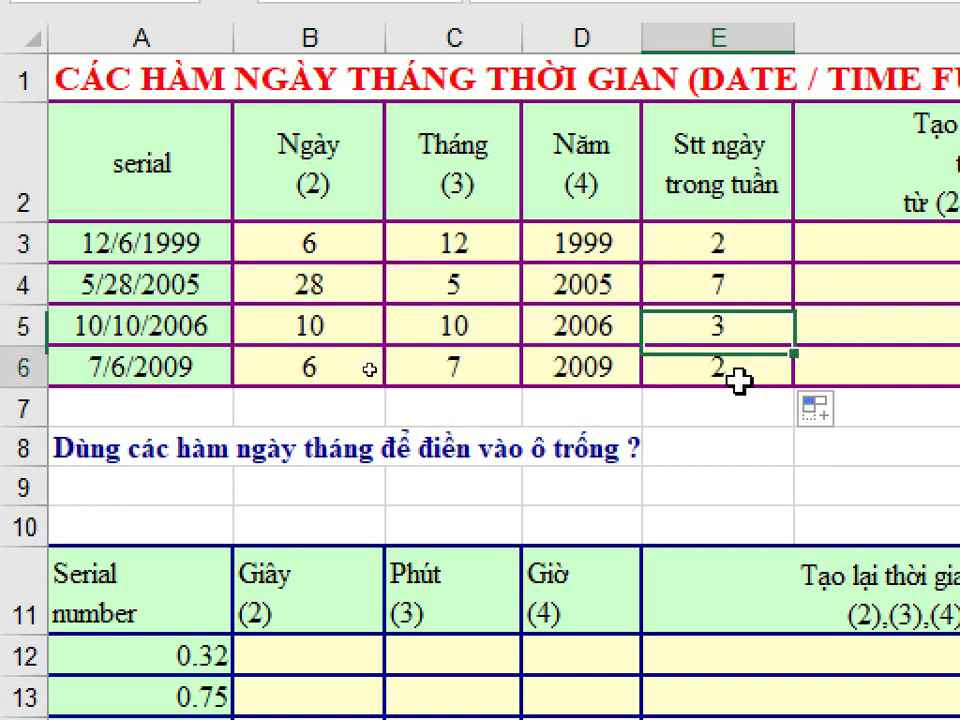
{"action": "scroll", "coordinate": [840, 443], "scroll_direction": "right", "scroll_amount": 2}
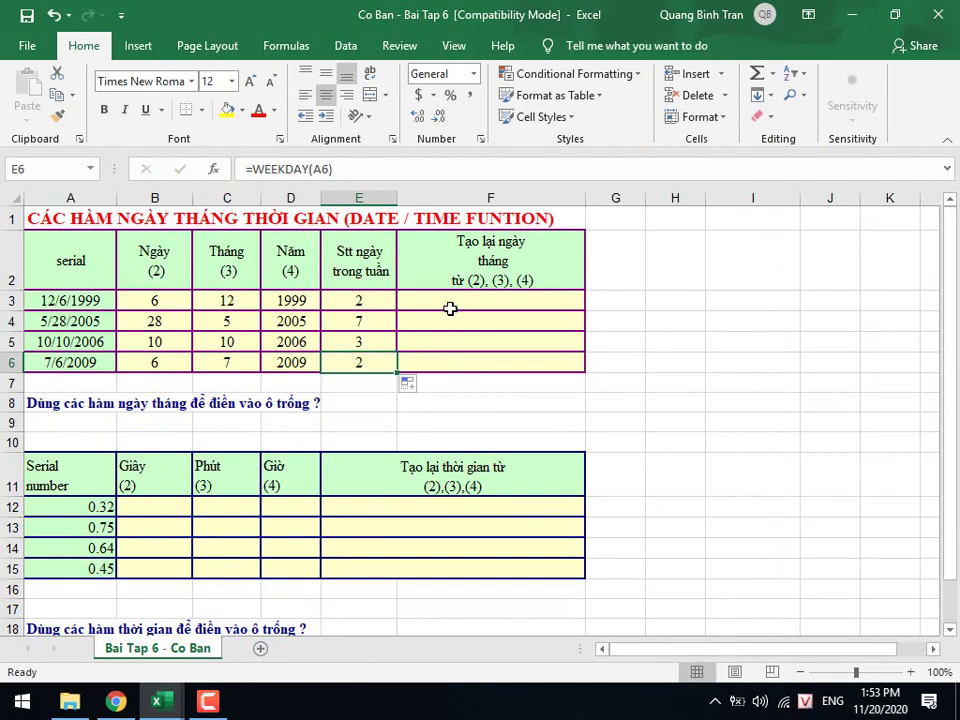
Enter =DATE(D3,C3,B3) in F3 and fill it down to F6, matching column A.
{"action": "left_click", "coordinate": [449, 304]}
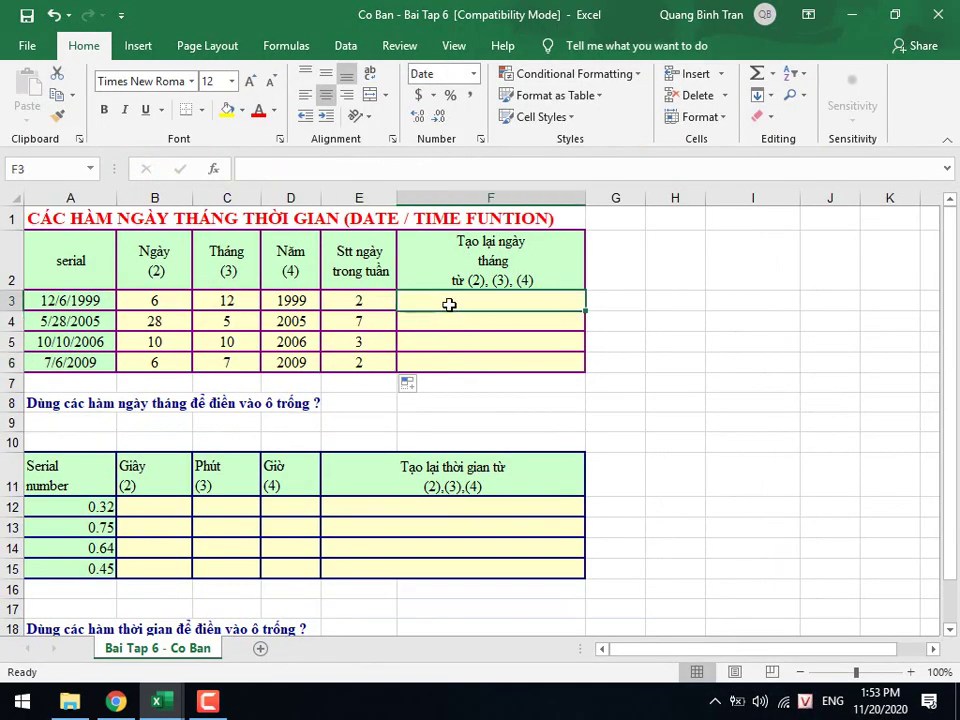
{"action": "left_click_drag", "start_coordinate": [189, 298], "coordinate": [269, 298]}
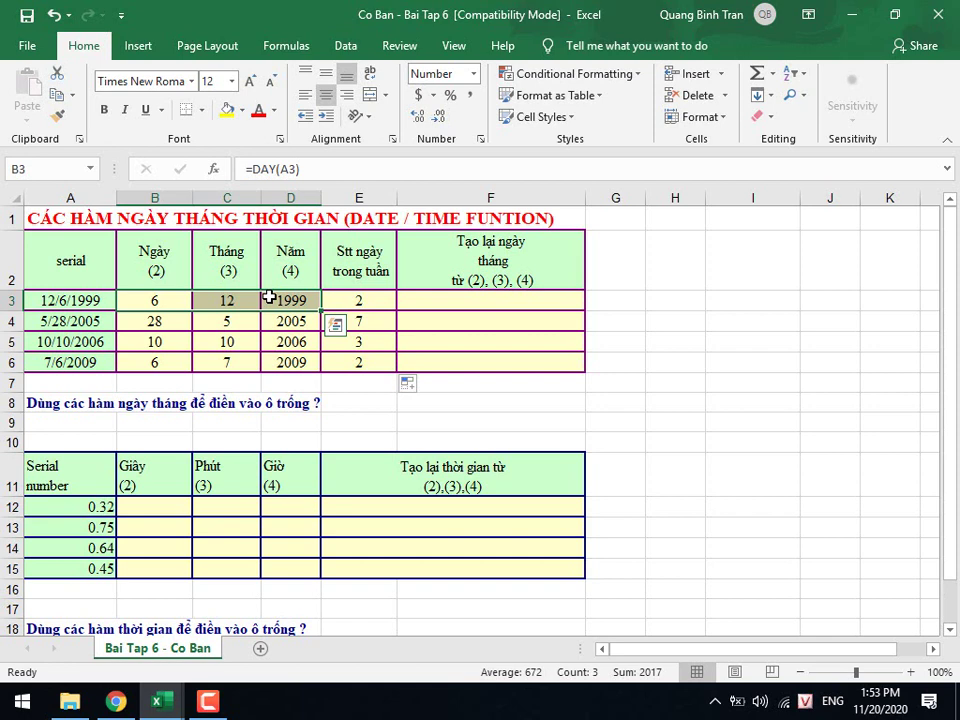
{"action": "left_click", "coordinate": [461, 302]}
{"action": "type", "text": "="}
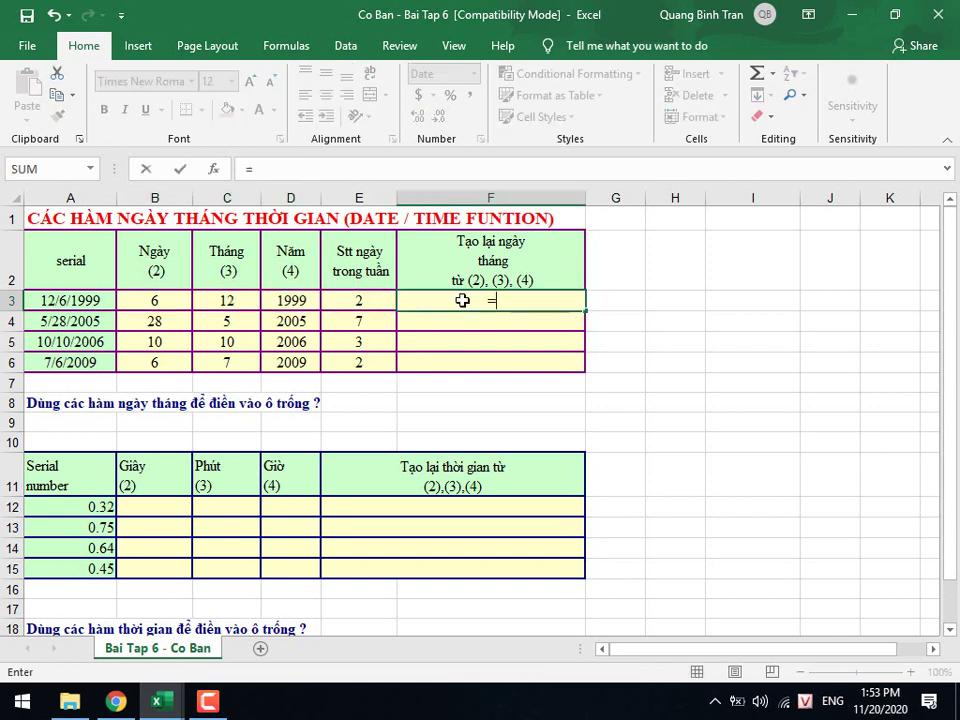
{"action": "type", "text": "date"}
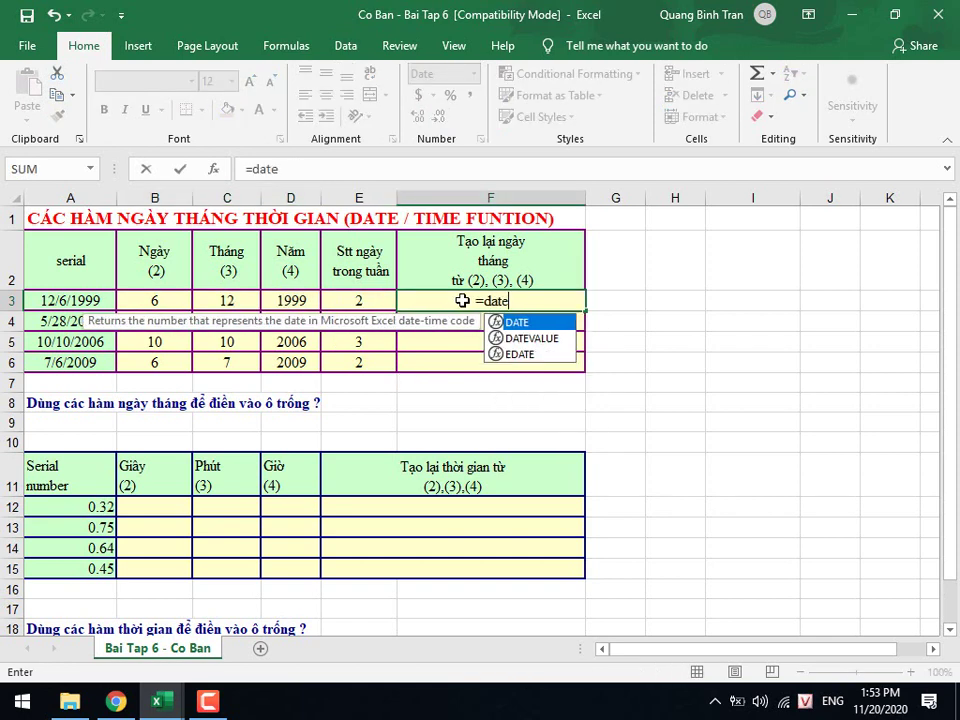
{"action": "type", "text": "("}
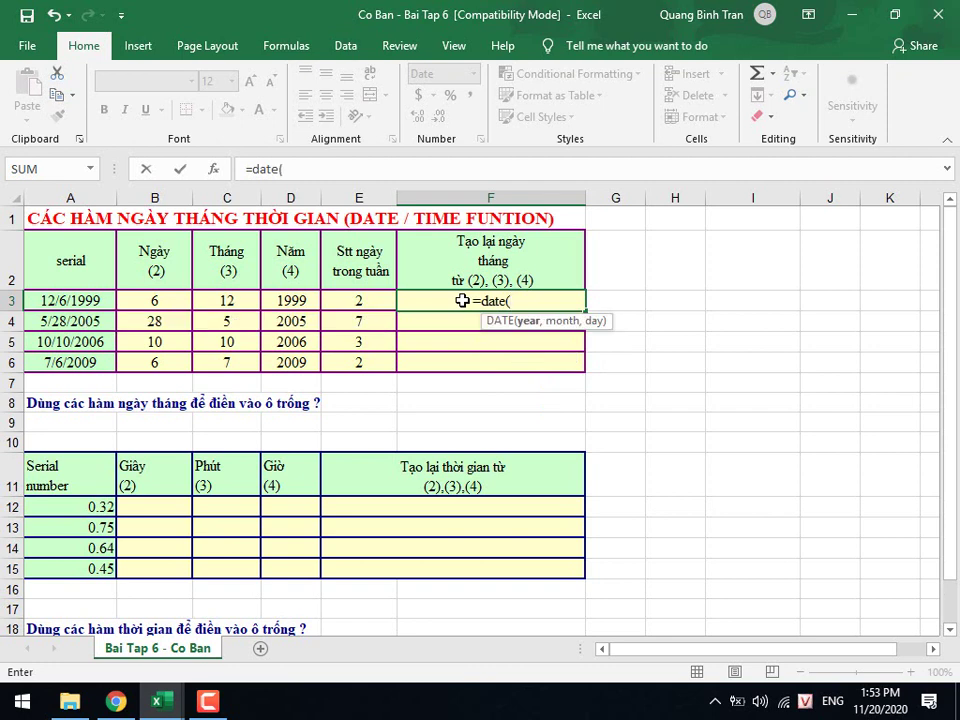
{"action": "left_click", "coordinate": [314, 297]}
{"action": "type", "text": ","}
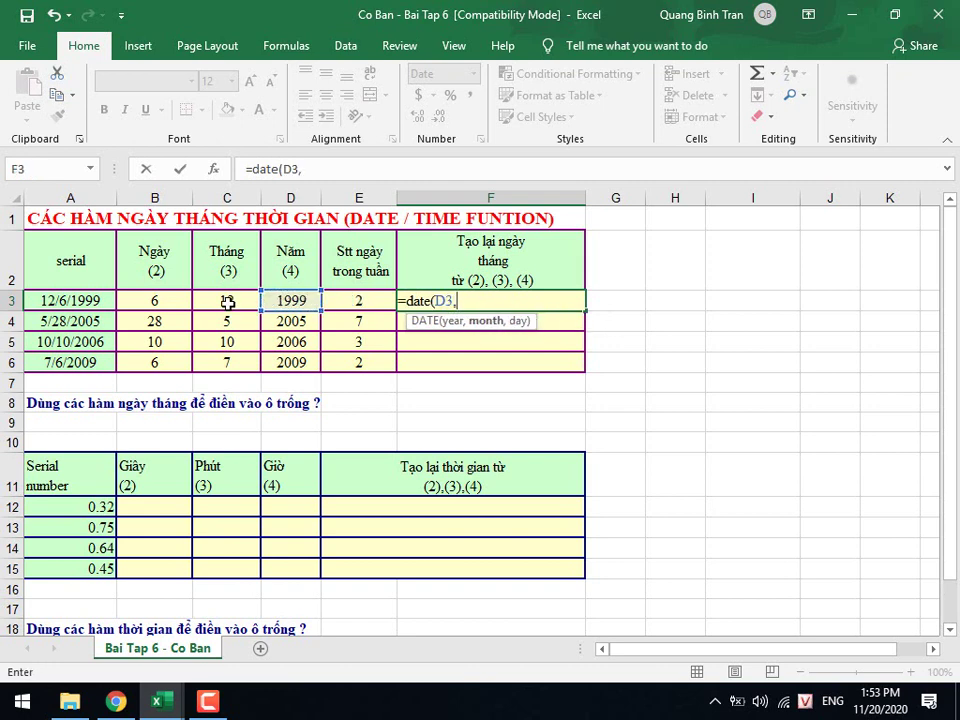
{"action": "left_click", "coordinate": [228, 302]}
{"action": "type", "text": ","}
{"action": "left_click", "coordinate": [146, 298]}
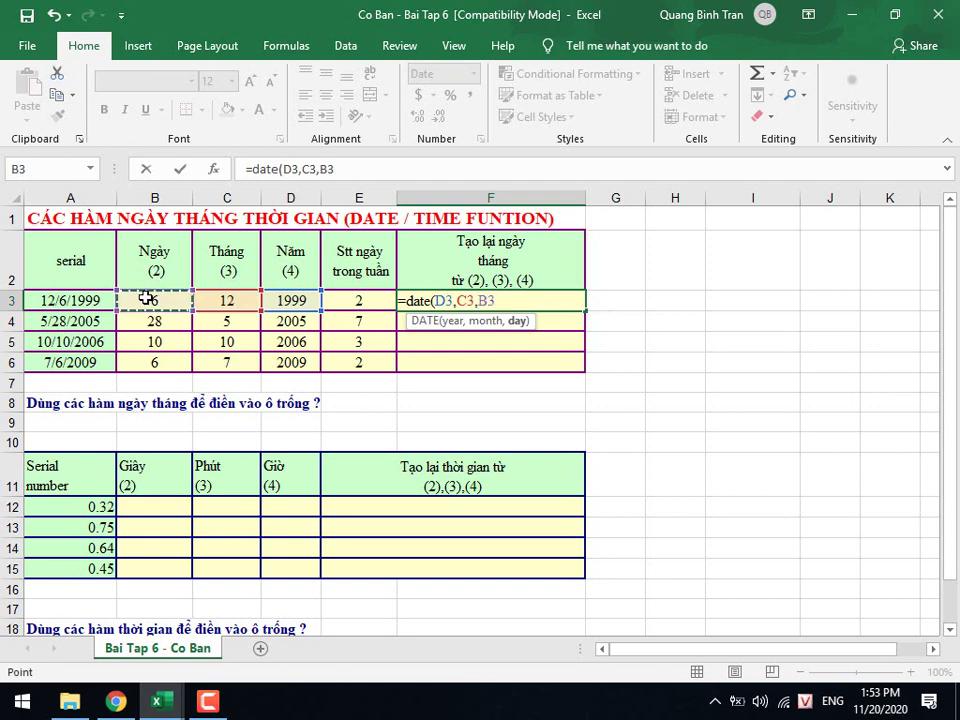
{"action": "key", "text": "Tab"}
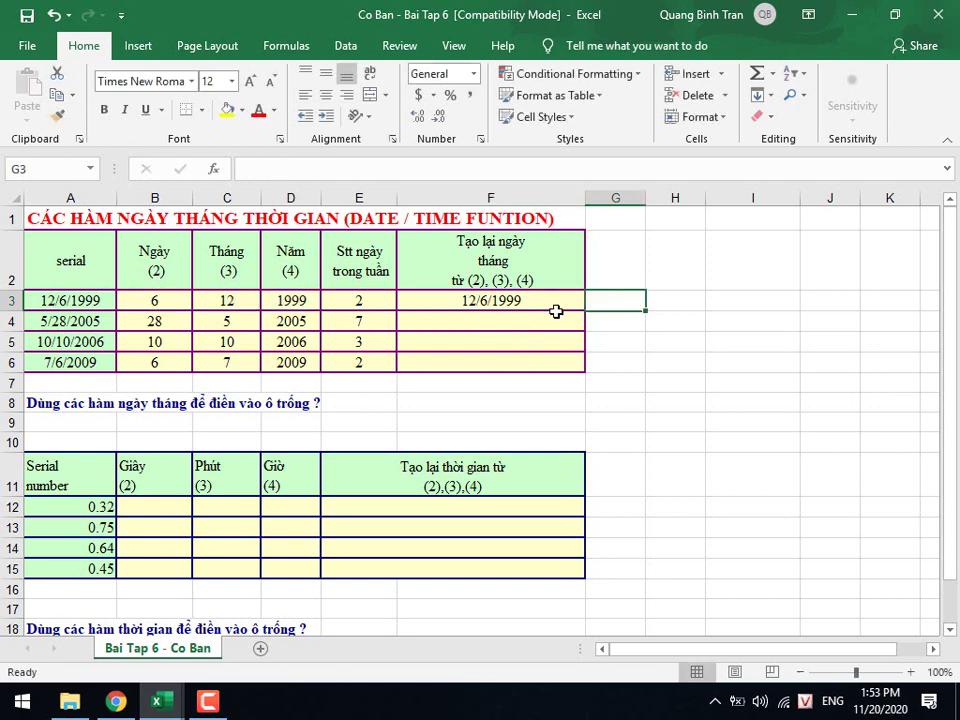
{"action": "left_click", "coordinate": [554, 305]}
{"action": "left_click_drag", "start_coordinate": [586, 311], "coordinate": [587, 370]}
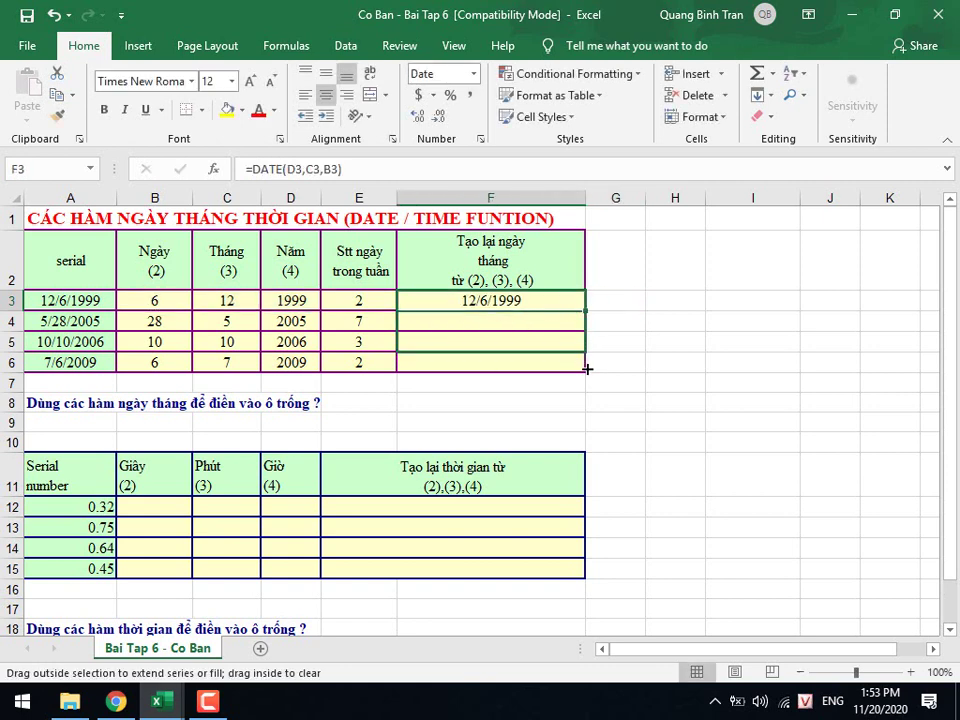
{"action": "left_click", "coordinate": [80, 300]}
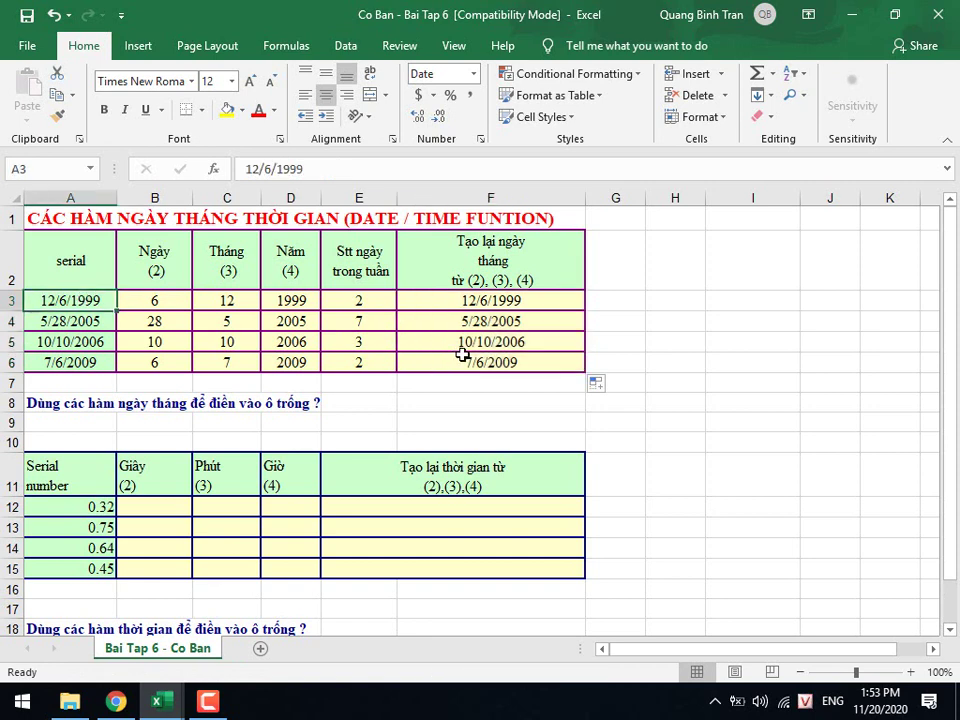
Widen column G and type the heading 'Ngày Sinh Nhật Năm Nay' in G2.
{"action": "left_click_drag", "start_coordinate": [645, 198], "coordinate": [735, 198]}
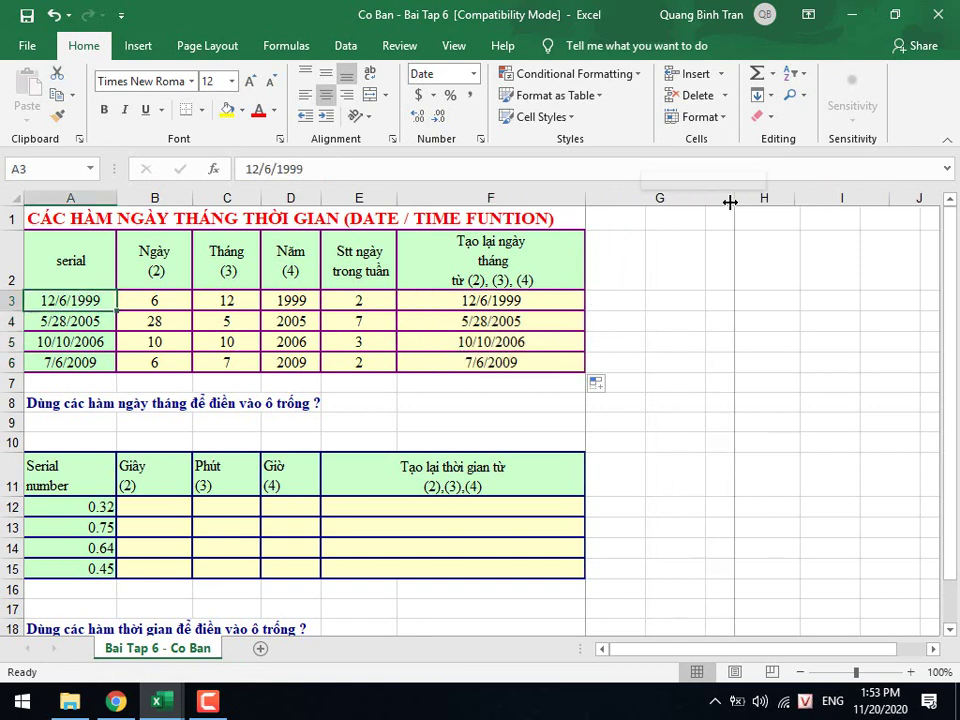
{"action": "left_click", "coordinate": [662, 241]}
{"action": "type", "text": "Nga"}
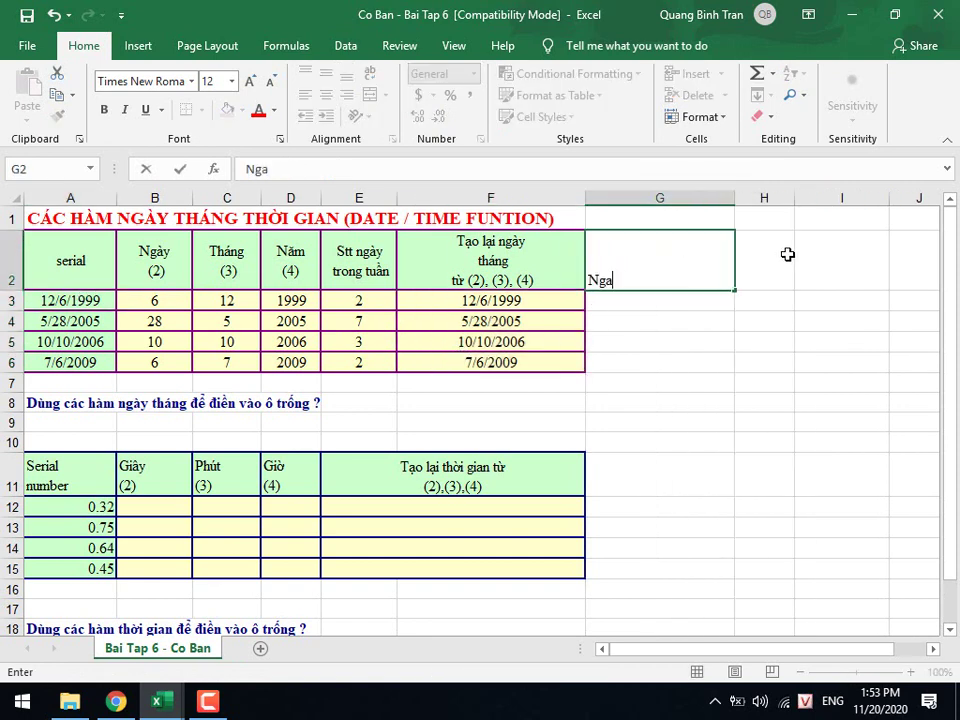
{"action": "type", "text": "y Sinh Nhật"}
{"action": "type", "text": " Nhat Nhật N"}
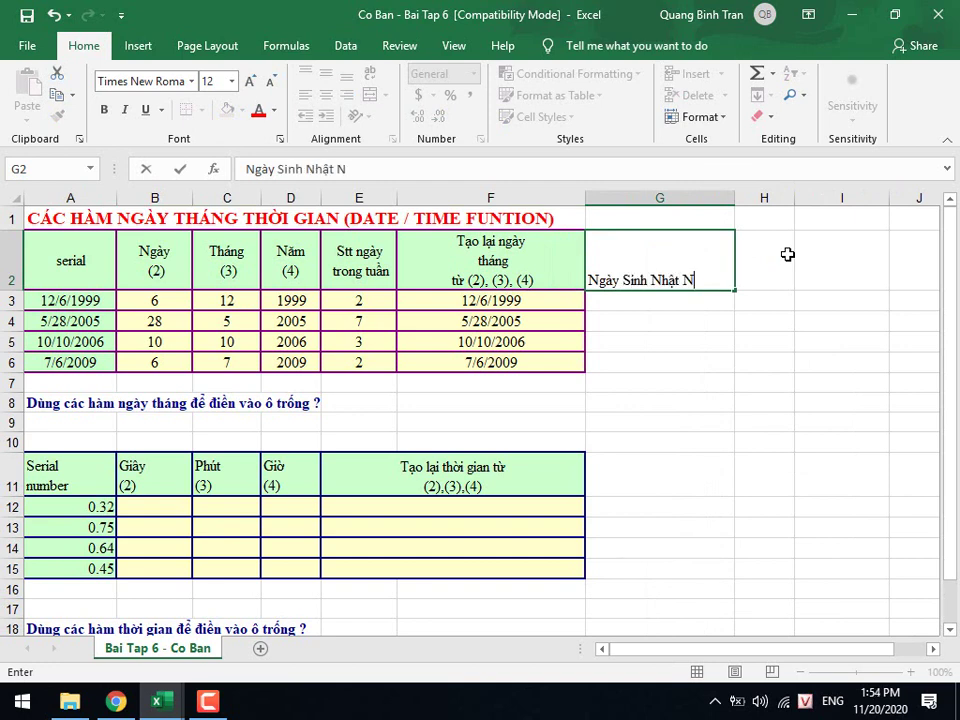
{"action": "type", "text": "ăm Nay"}
{"action": "key", "text": "Return"}
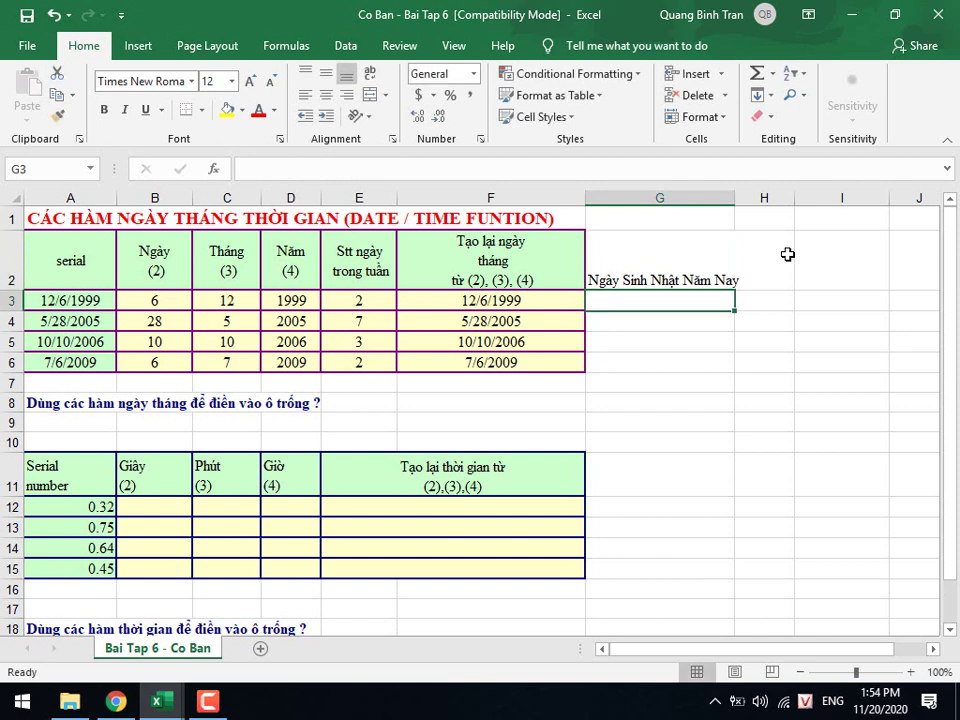
Wrap and centre the G2 heading, narrowing columns G and F to fit.
{"action": "left_click", "coordinate": [686, 249]}
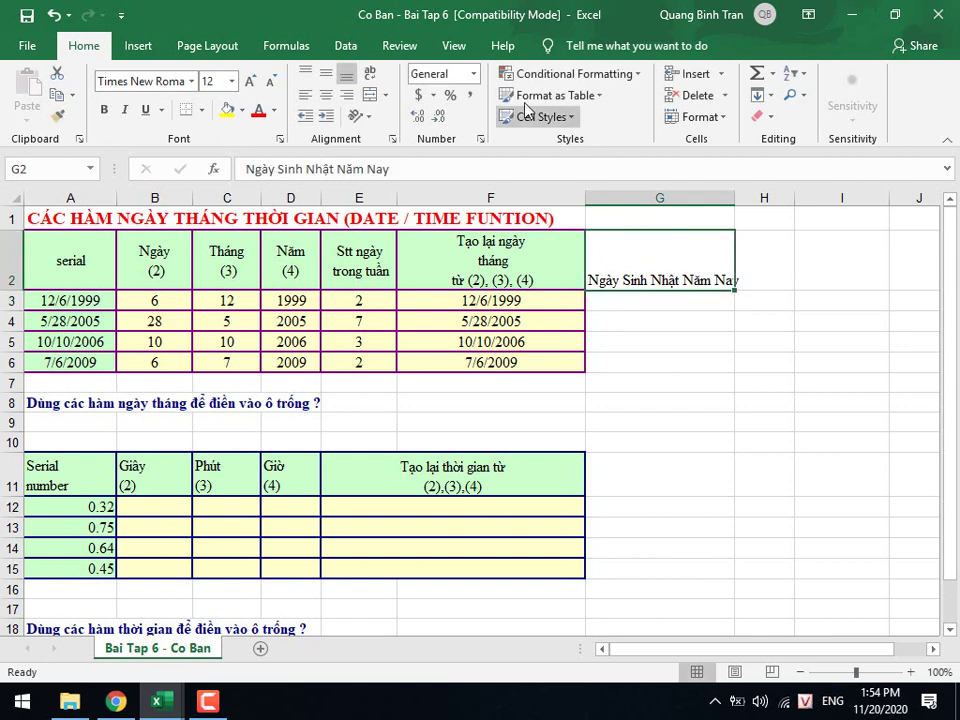
{"action": "left_click", "coordinate": [370, 73]}
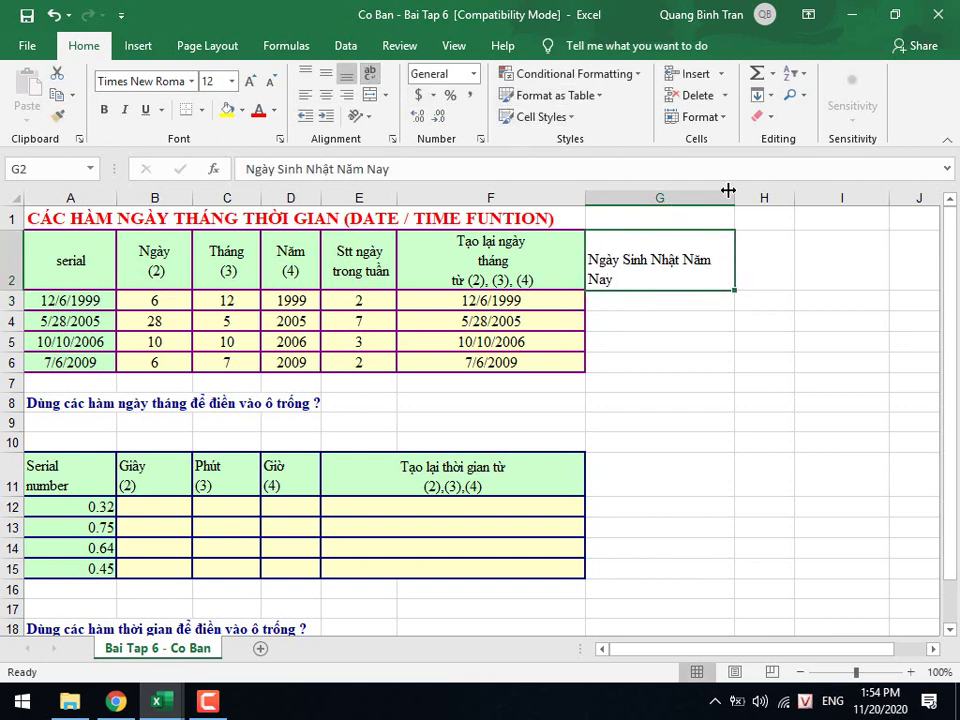
{"action": "left_click_drag", "start_coordinate": [730, 190], "coordinate": [700, 190]}
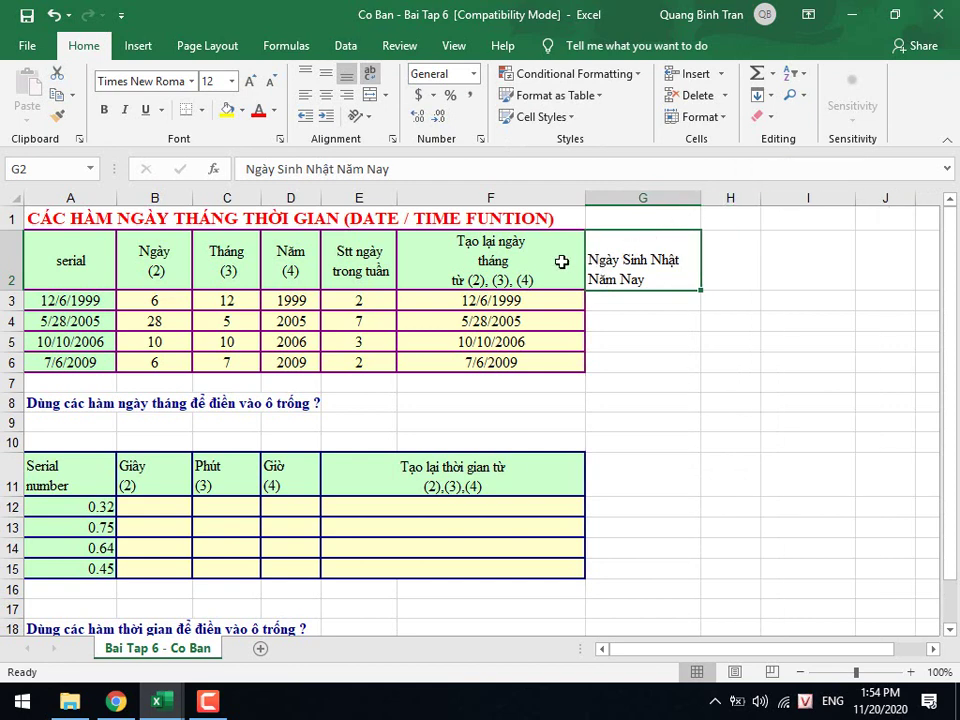
{"action": "left_click", "coordinate": [576, 234]}
{"action": "left_click_drag", "start_coordinate": [585, 197], "coordinate": [545, 197]}
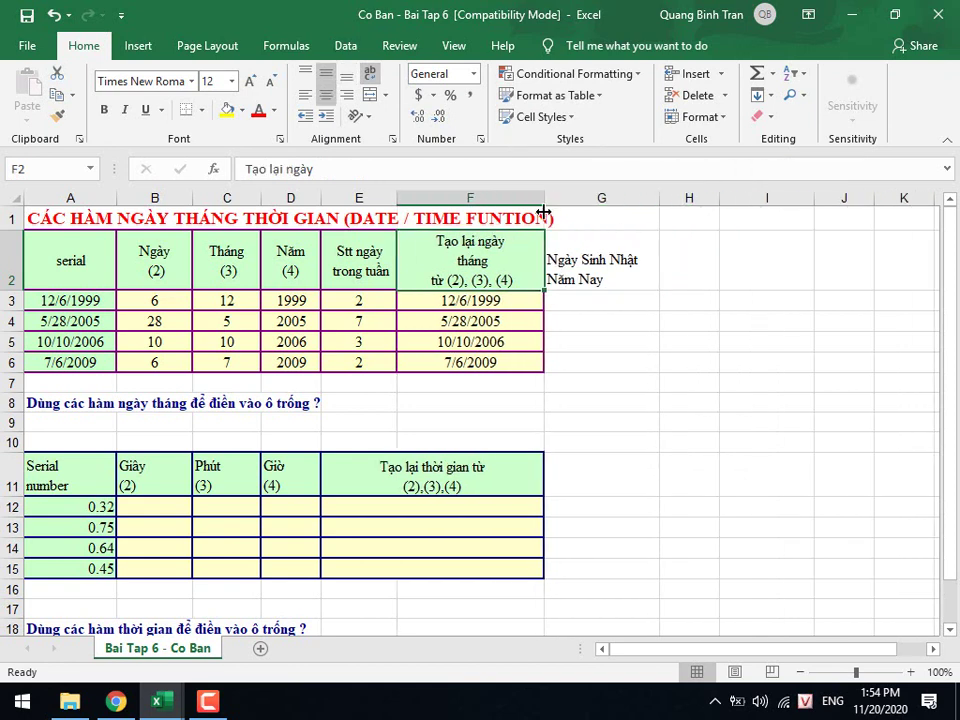
{"action": "left_click", "coordinate": [594, 282]}
{"action": "left_click", "coordinate": [326, 94]}
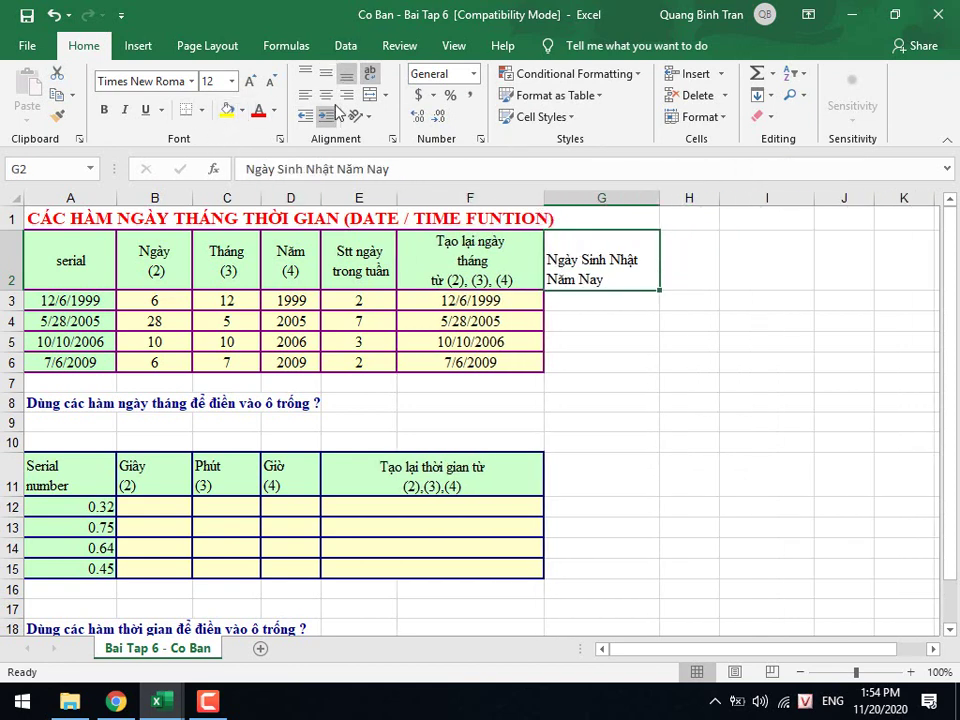
{"action": "key", "text": "Return"}
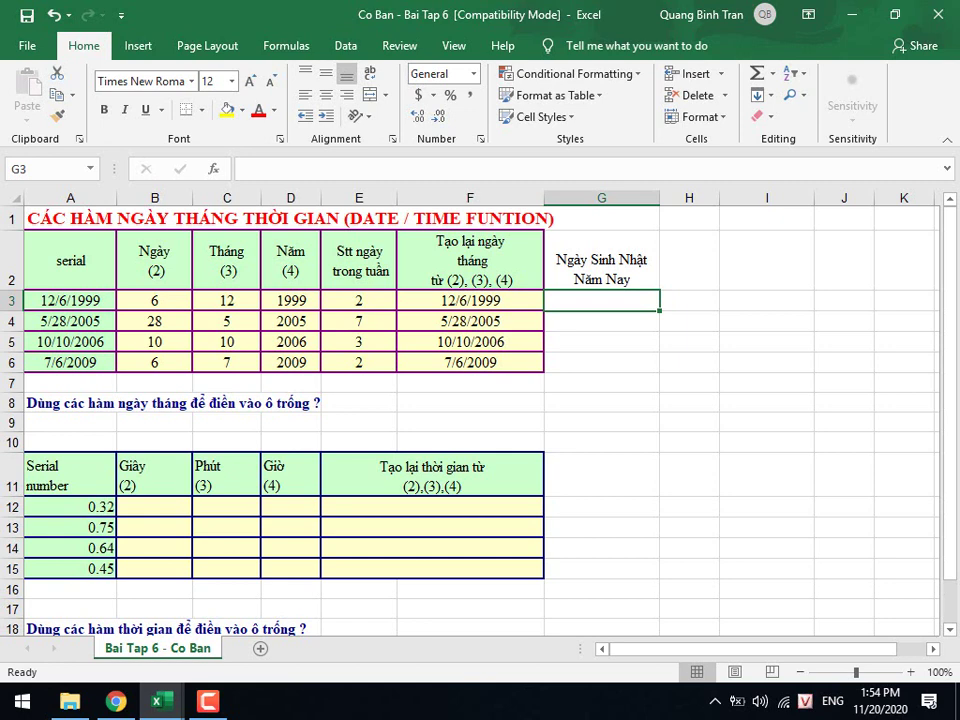
Check the number format of the original dates in A3:A6, then select F3:G6.
{"action": "left_click_drag", "start_coordinate": [69, 301], "coordinate": [67, 365]}
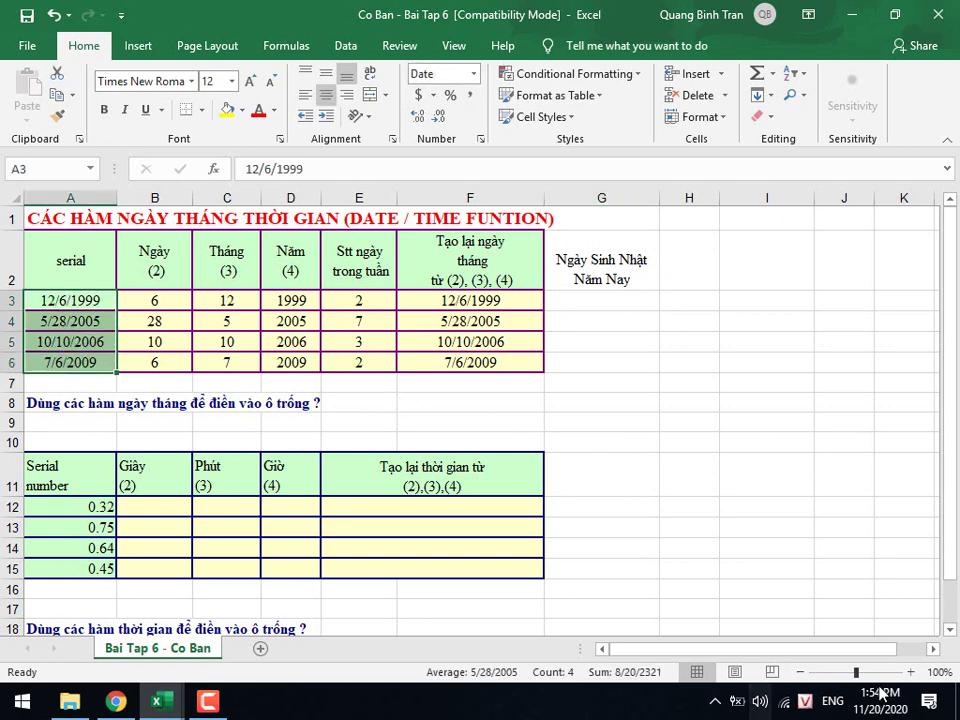
{"action": "left_click", "coordinate": [473, 73]}
{"action": "left_click", "coordinate": [651, 384]}
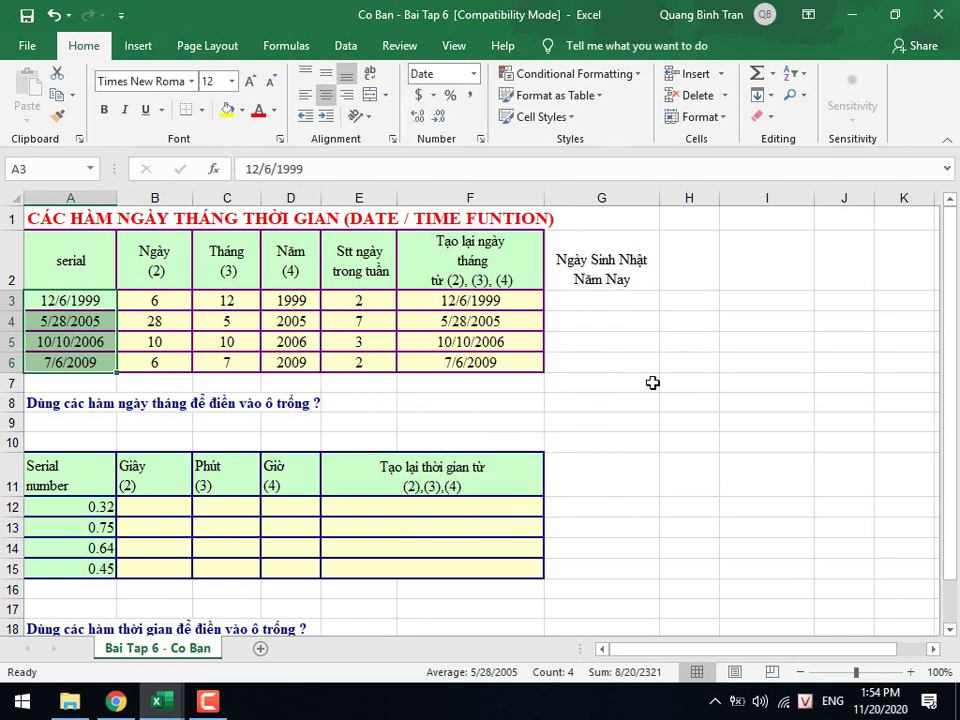
{"action": "left_click_drag", "start_coordinate": [613, 304], "coordinate": [613, 360]}
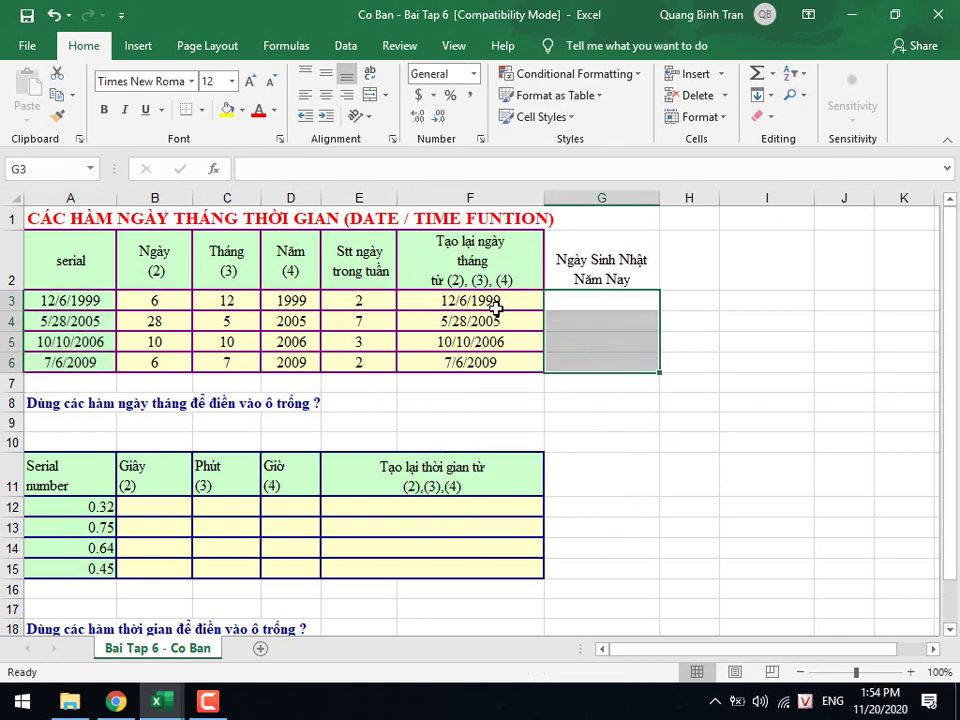
{"action": "left_click_drag", "start_coordinate": [491, 300], "coordinate": [588, 358]}
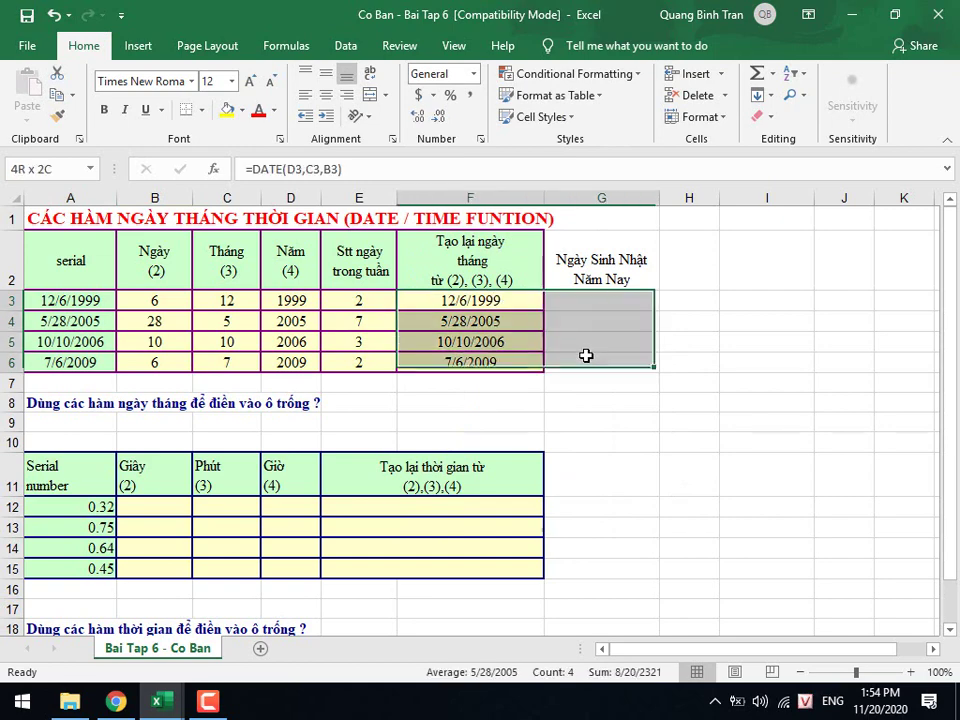
Give F3:G6 the custom dd/mm/yyyy format so dates read 06/12/1999, 28/05/2005, etc.
{"action": "left_click", "coordinate": [474, 74]}
{"action": "left_click", "coordinate": [507, 512]}
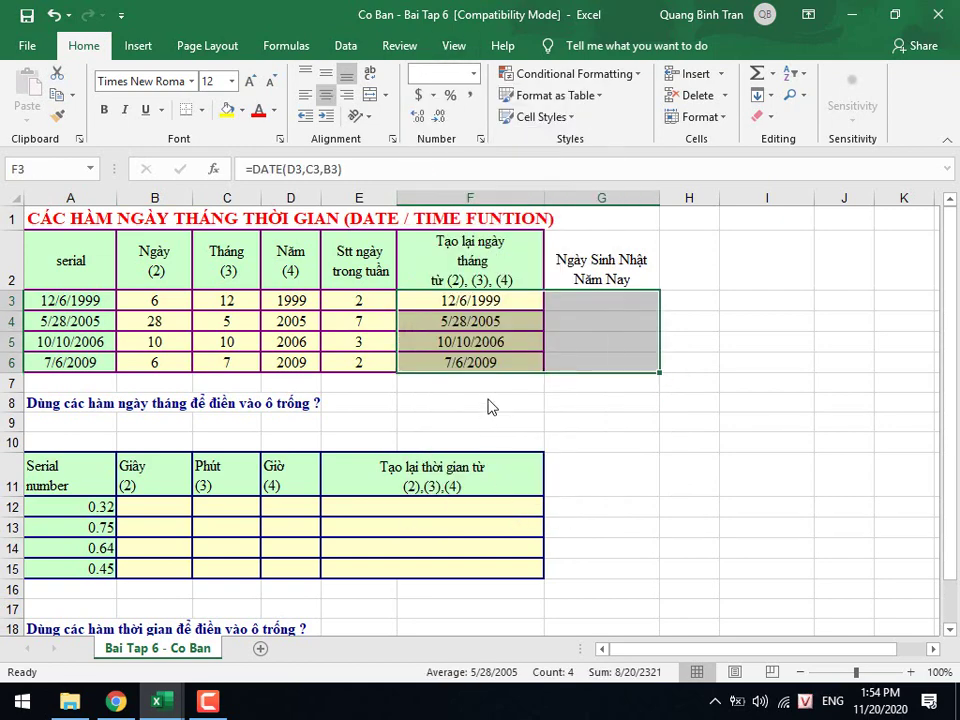
{"action": "left_click", "coordinate": [270, 322]}
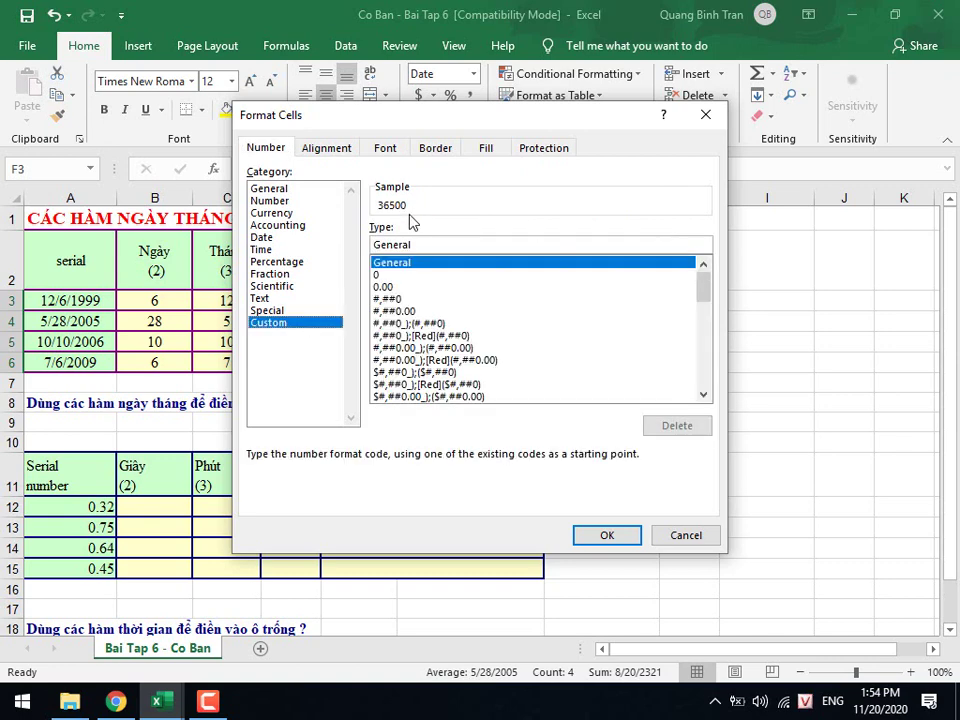
{"action": "left_click", "coordinate": [420, 347]}
{"action": "scroll", "coordinate": [420, 360], "scroll_direction": "down", "scroll_amount": 5}
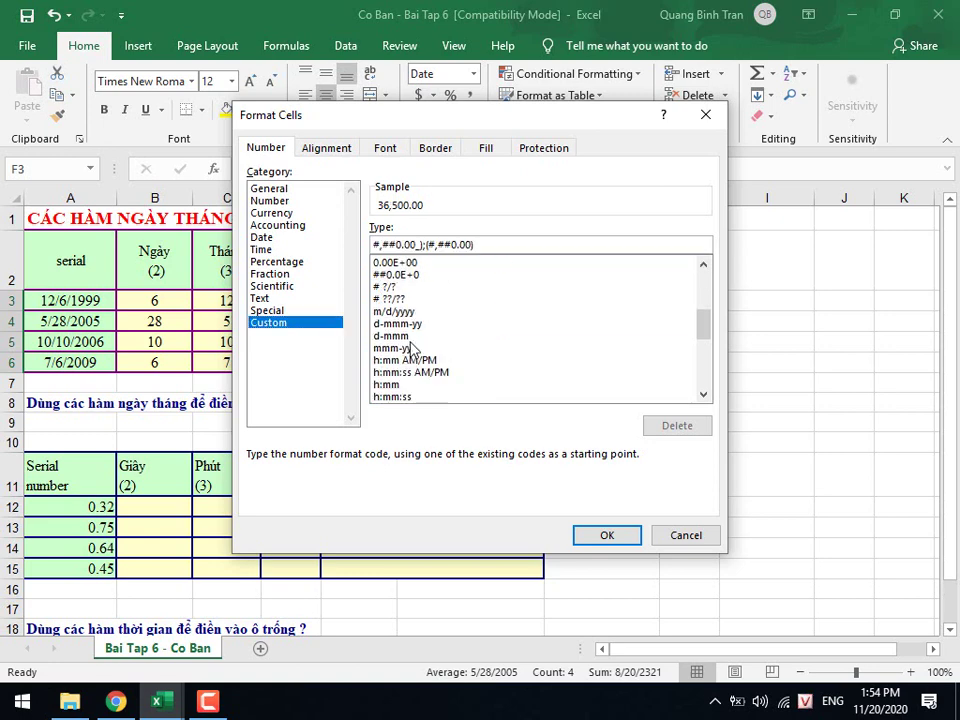
{"action": "left_click", "coordinate": [410, 348]}
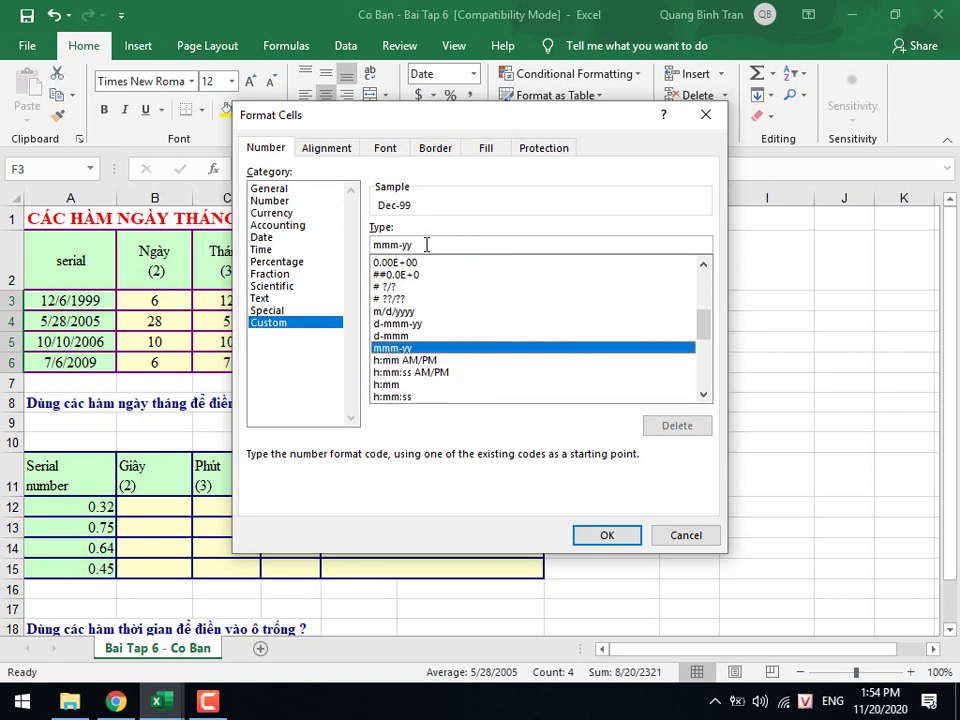
{"action": "left_click_drag", "start_coordinate": [426, 244], "coordinate": [173, 245]}
{"action": "type", "text": "dd"}
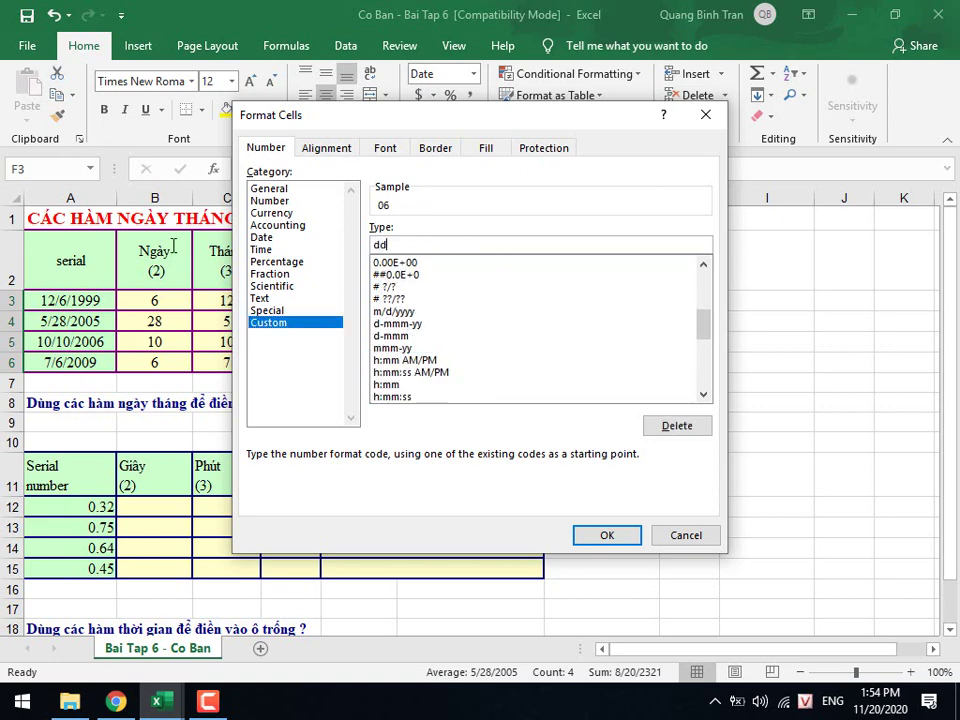
{"action": "type", "text": "/mm/"}
{"action": "type", "text": "yyyy"}
{"action": "key", "text": "Return"}
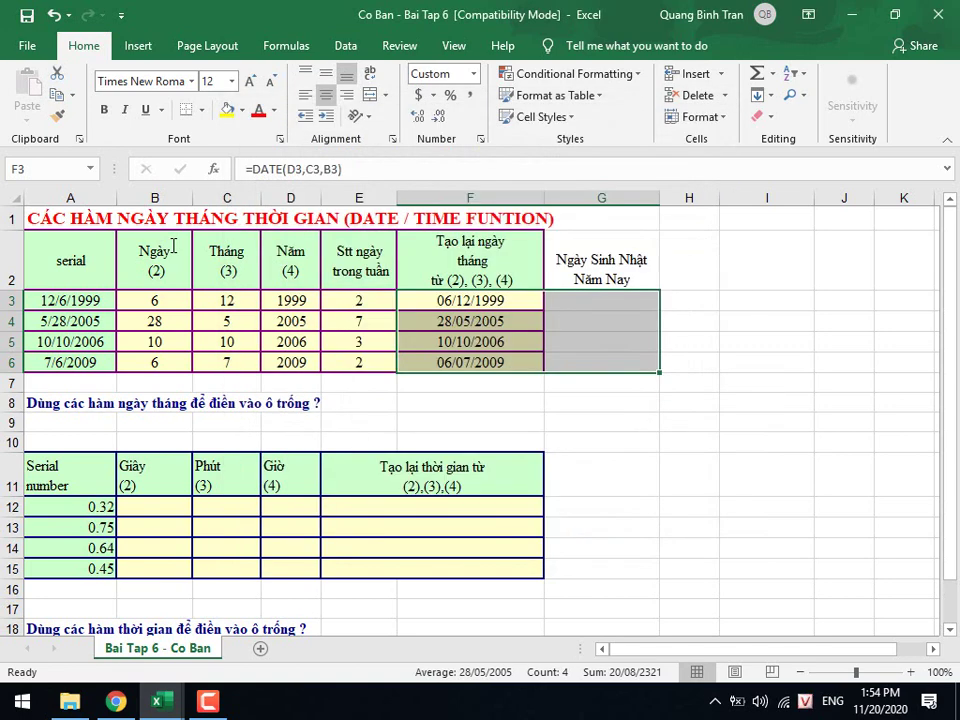
{"action": "left_click", "coordinate": [596, 300]}
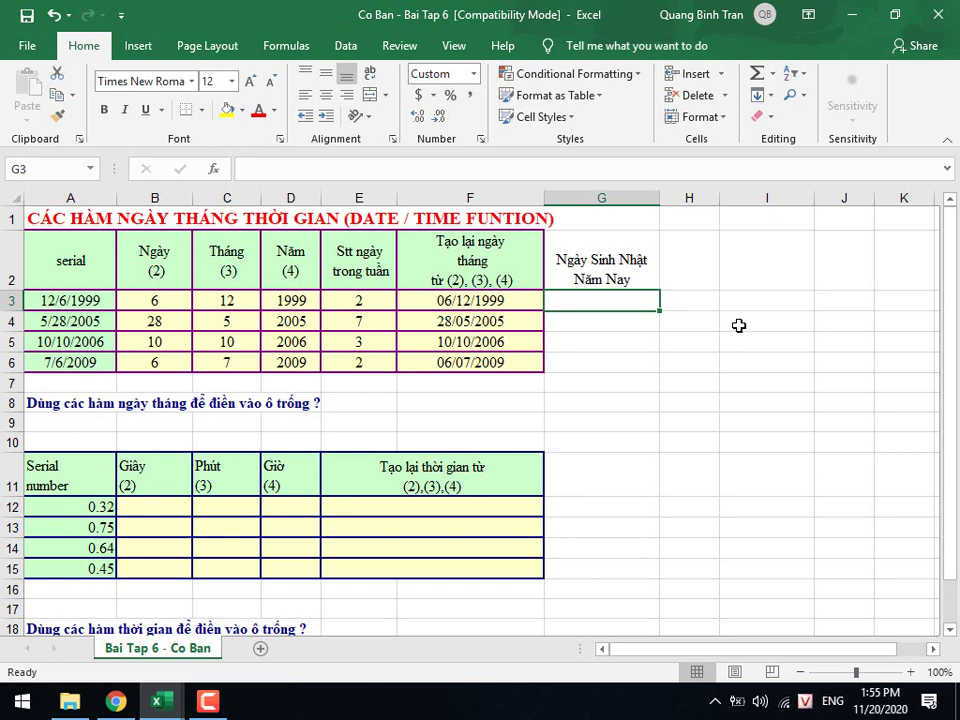
Discard the unfinished DATE formula, then enter =TODAY() in I3 and =NOW() in I4.
{"action": "type", "text": "="}
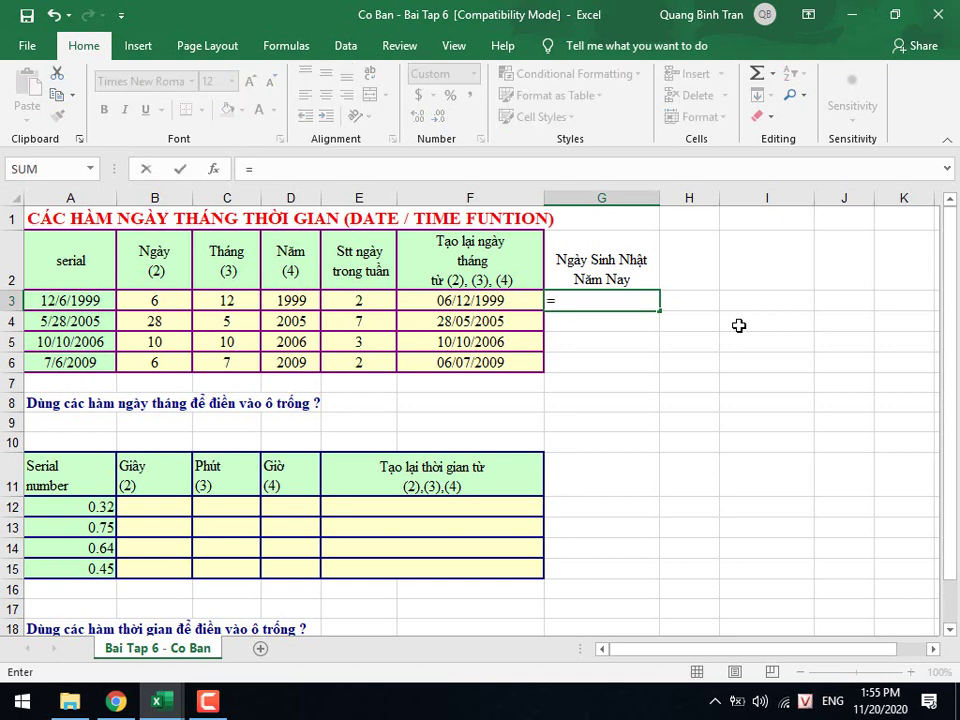
{"action": "type", "text": "date"}
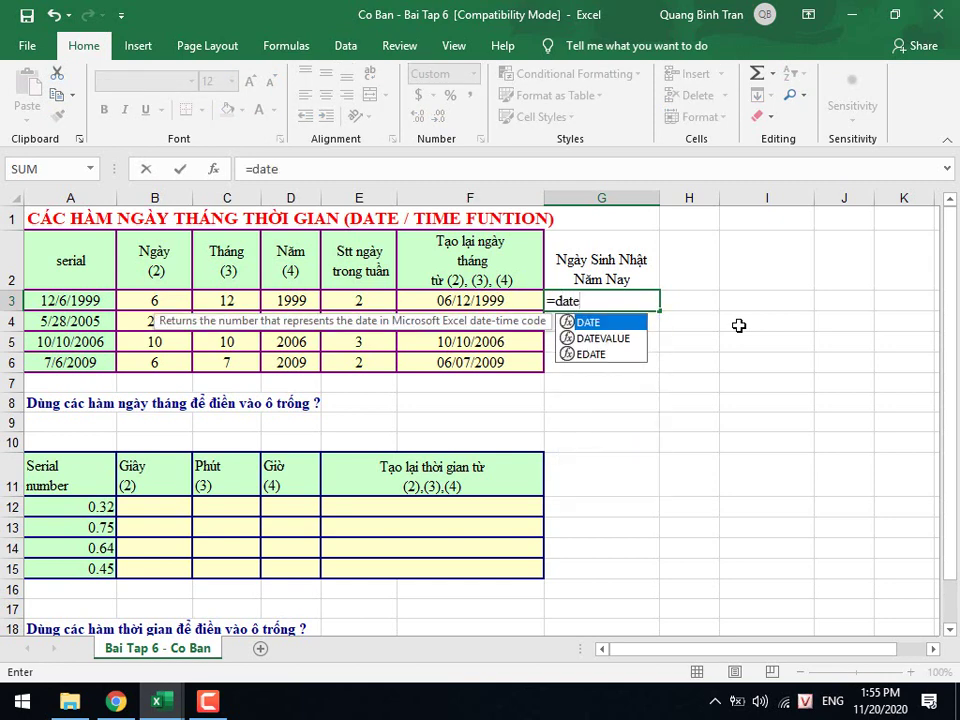
{"action": "type", "text": "("}
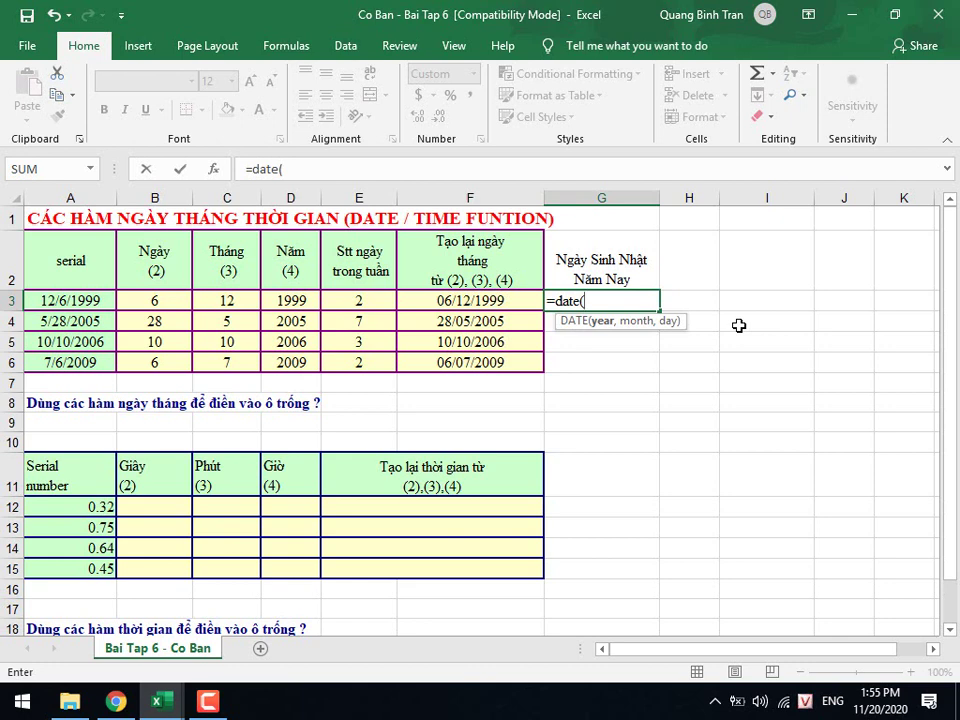
{"action": "key", "text": "Escape"}
{"action": "key", "text": "Right"}
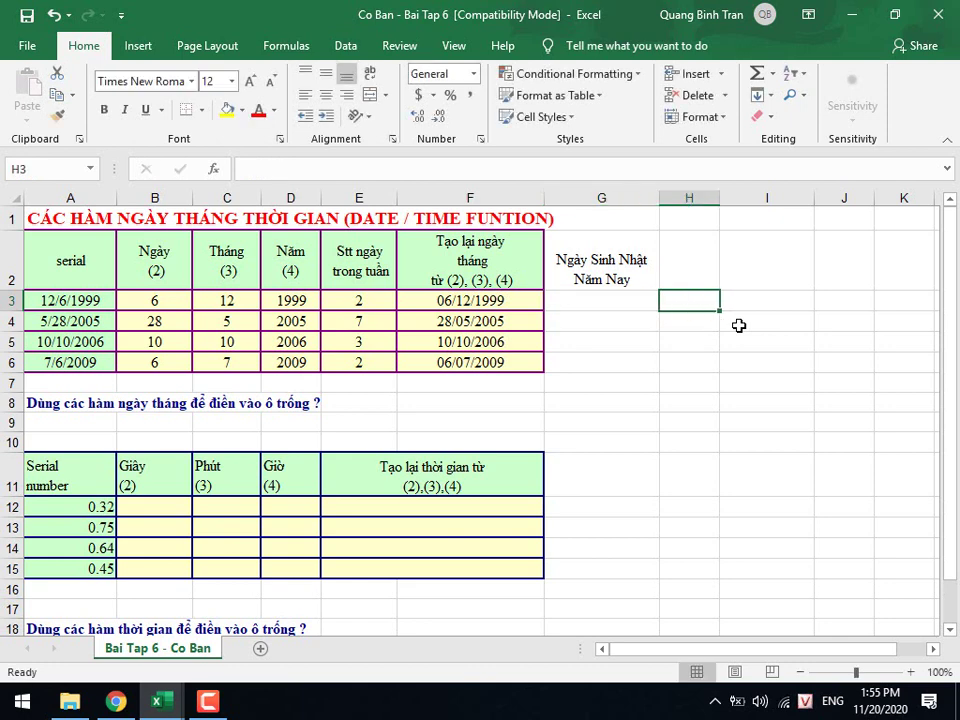
{"action": "key", "text": "Right"}
{"action": "type", "text": "="}
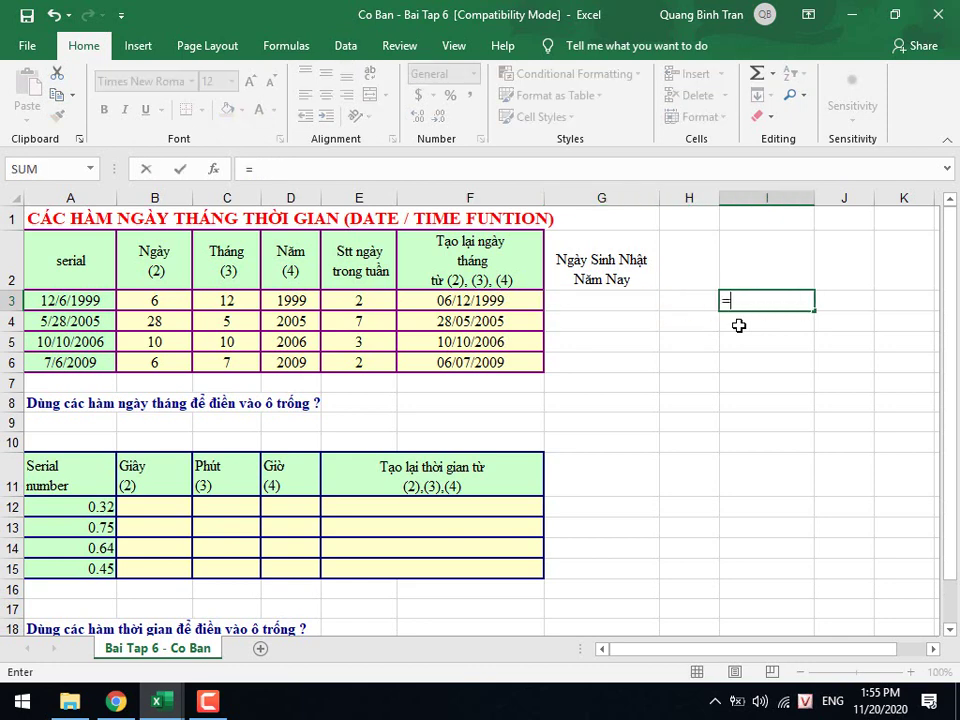
{"action": "type", "text": "today"}
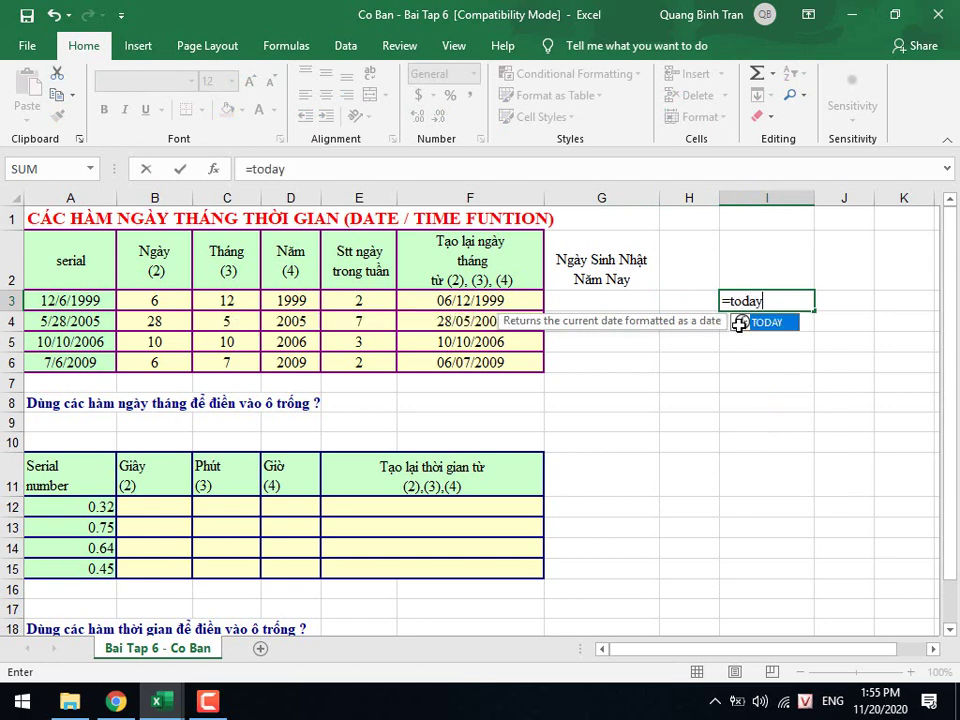
{"action": "type", "text": "()"}
{"action": "key", "text": "Return"}
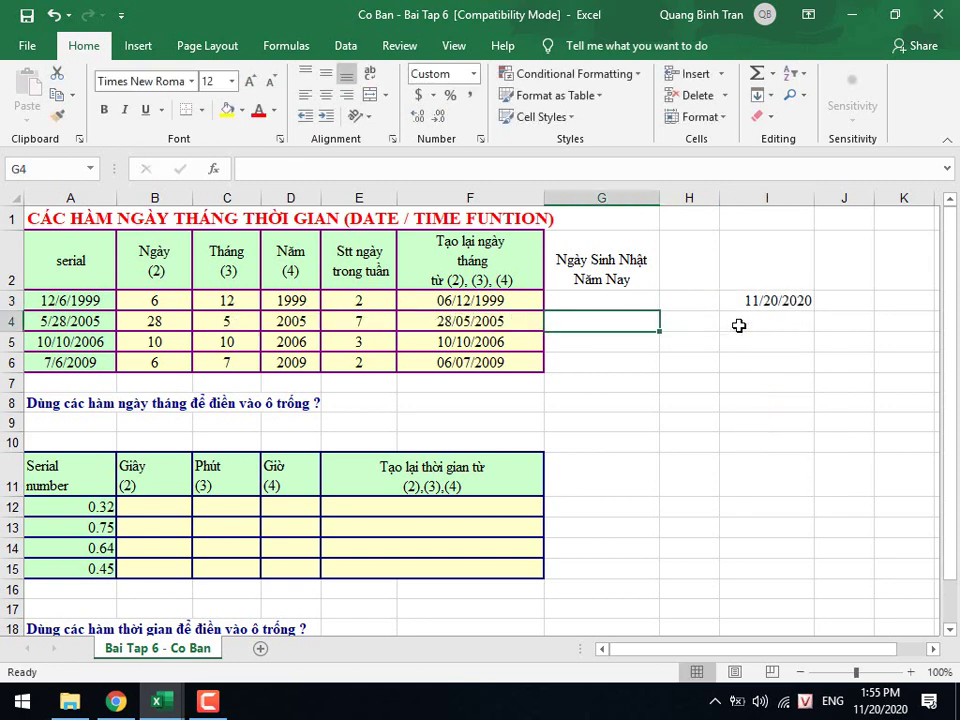
{"action": "key", "text": "Right"}
{"action": "key", "text": "Right"}
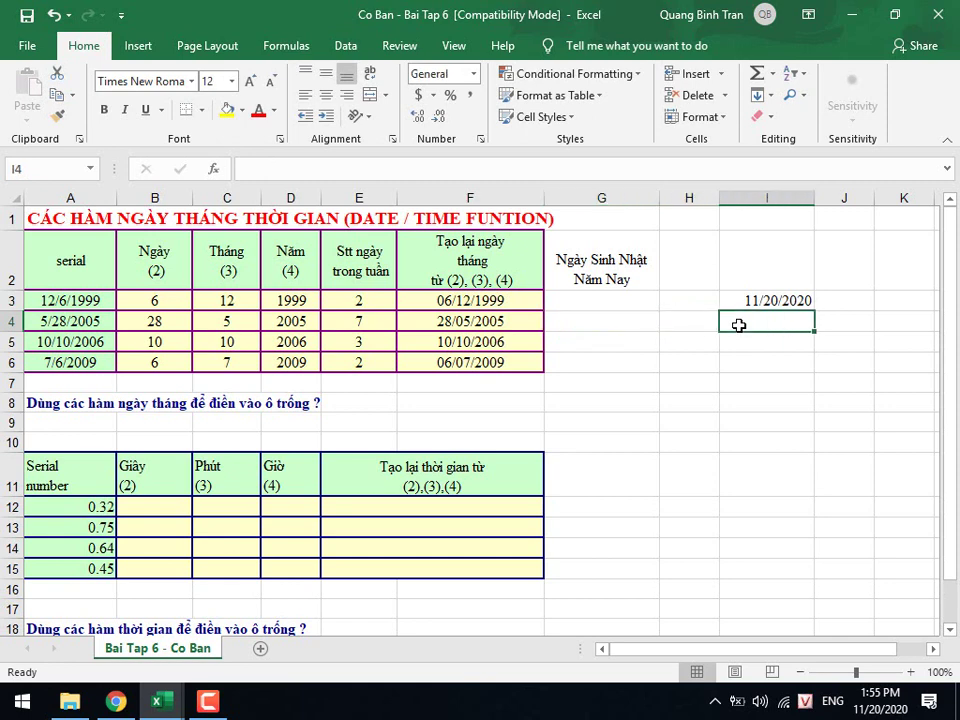
{"action": "type", "text": "=nơ"}
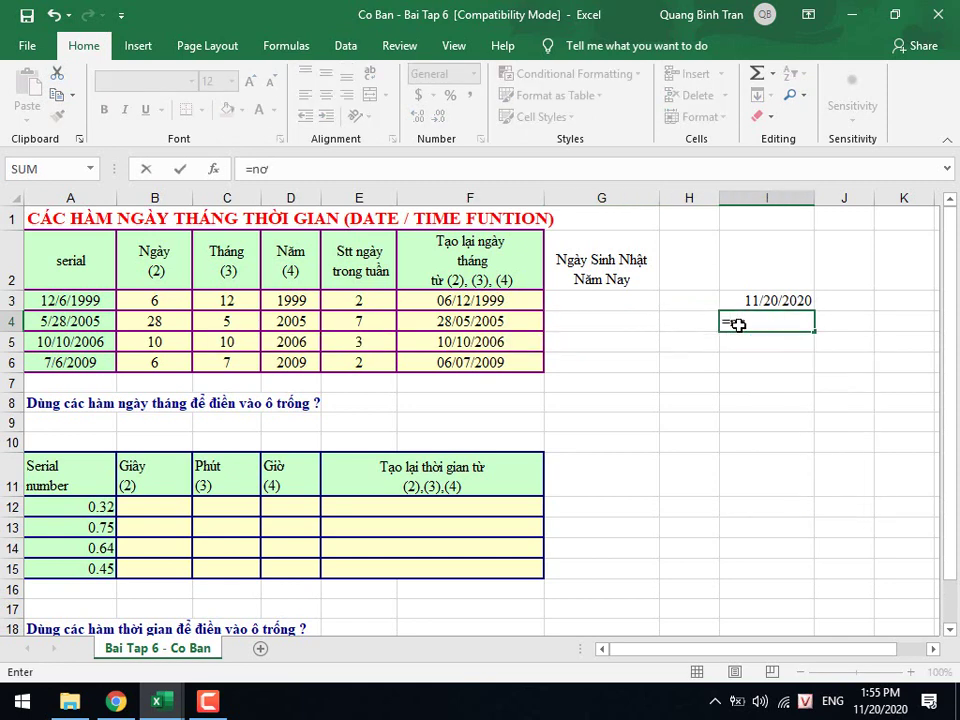
{"action": "type", "text": "w()"}
{"action": "key", "text": "Return"}
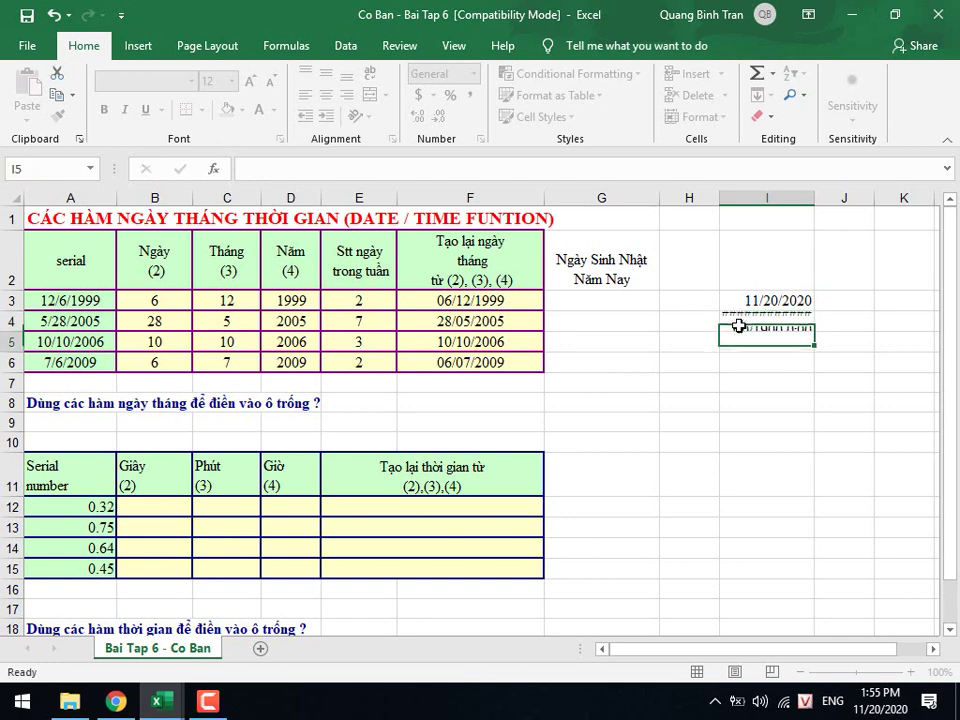
Widen column I to fit the date and time, and review the NOW and TODAY formulas.
{"action": "double_click", "coordinate": [814, 196]}
{"action": "left_click_drag", "start_coordinate": [831, 197], "coordinate": [854, 197]}
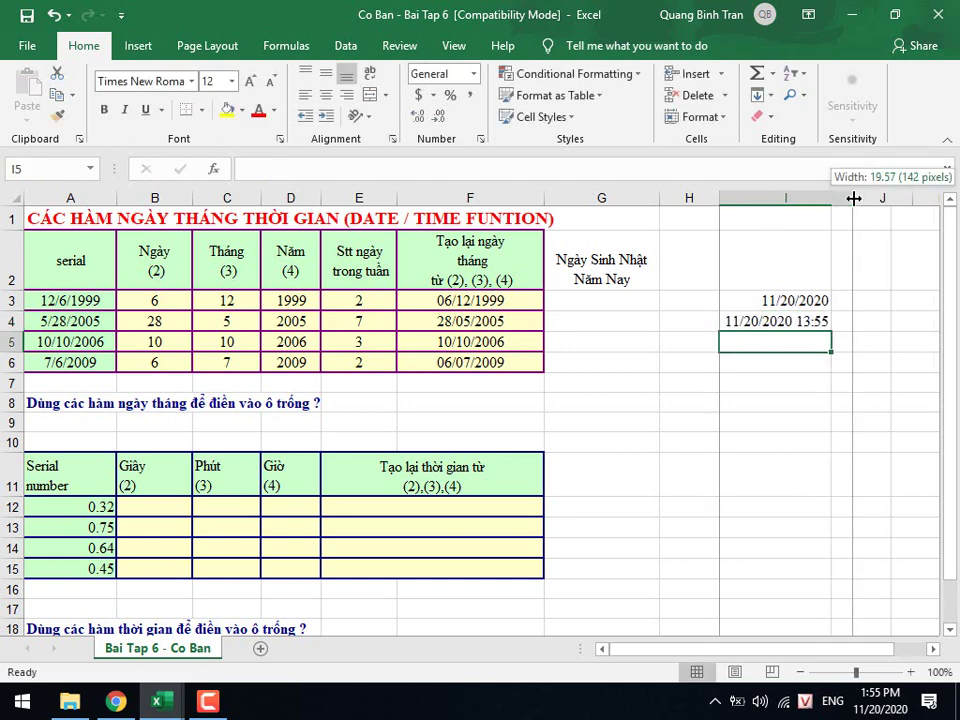
{"action": "left_click", "coordinate": [810, 322]}
{"action": "key", "text": "Up"}
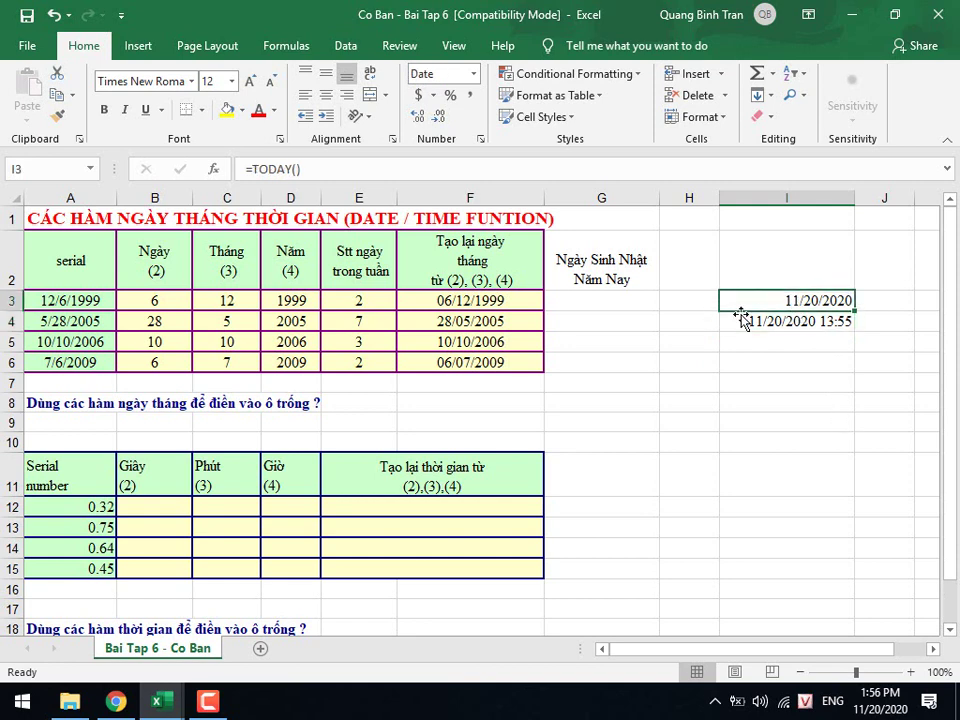
{"action": "left_click", "coordinate": [310, 167]}
Enter =DATE(YEAR(TODAY()),MONTH(A3),DAY(A3)) in G3 for this year's birthday.
{"action": "left_click", "coordinate": [620, 297]}
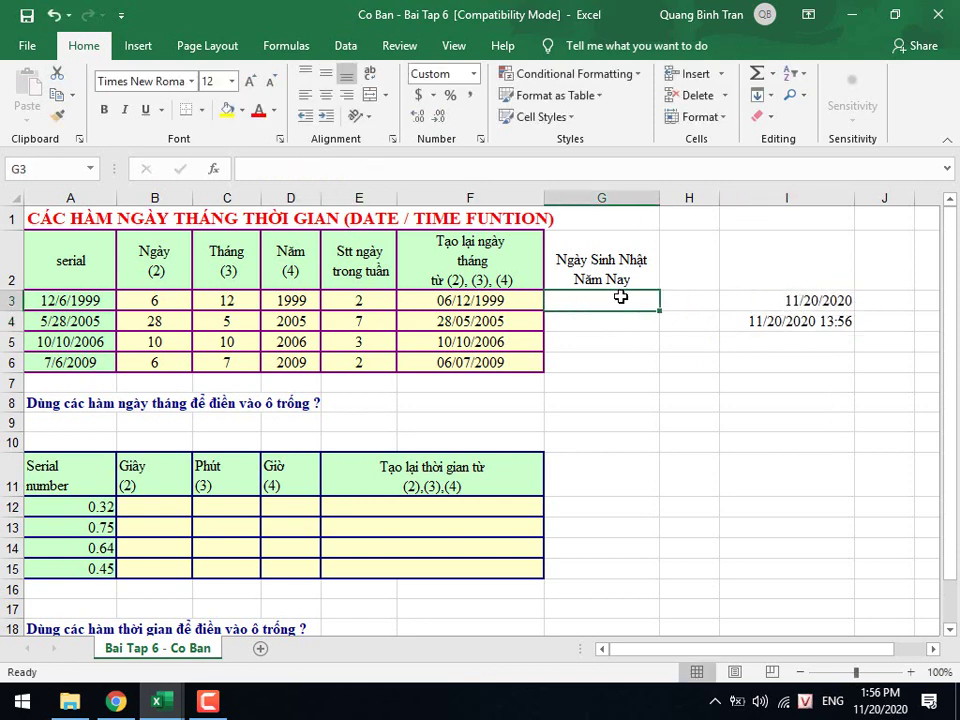
{"action": "type", "text": "="}
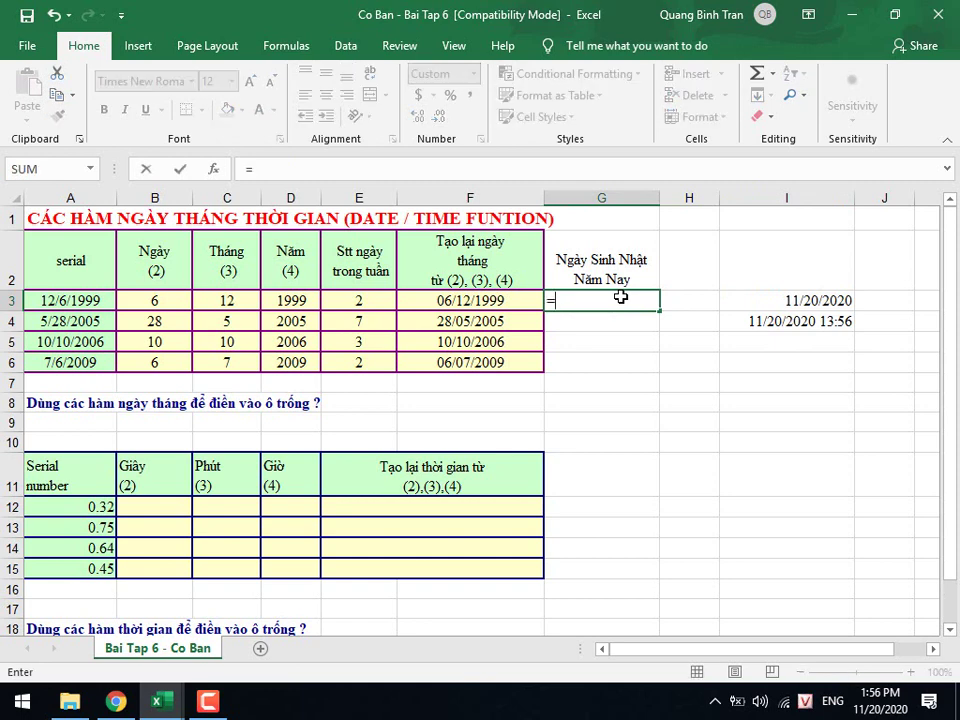
{"action": "type", "text": "date"}
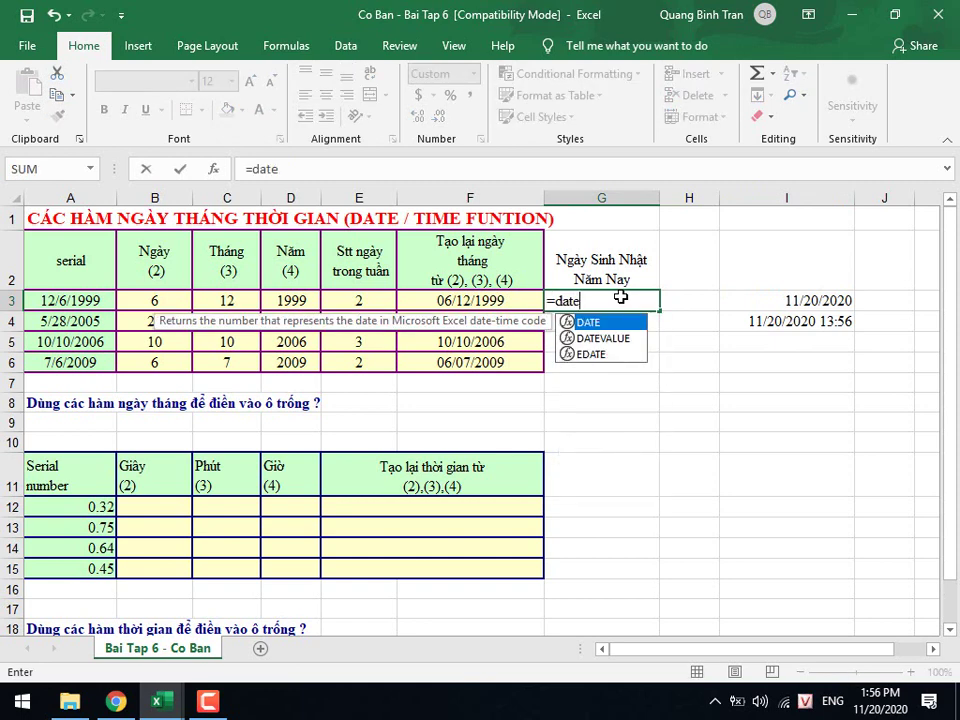
{"action": "type", "text": "("}
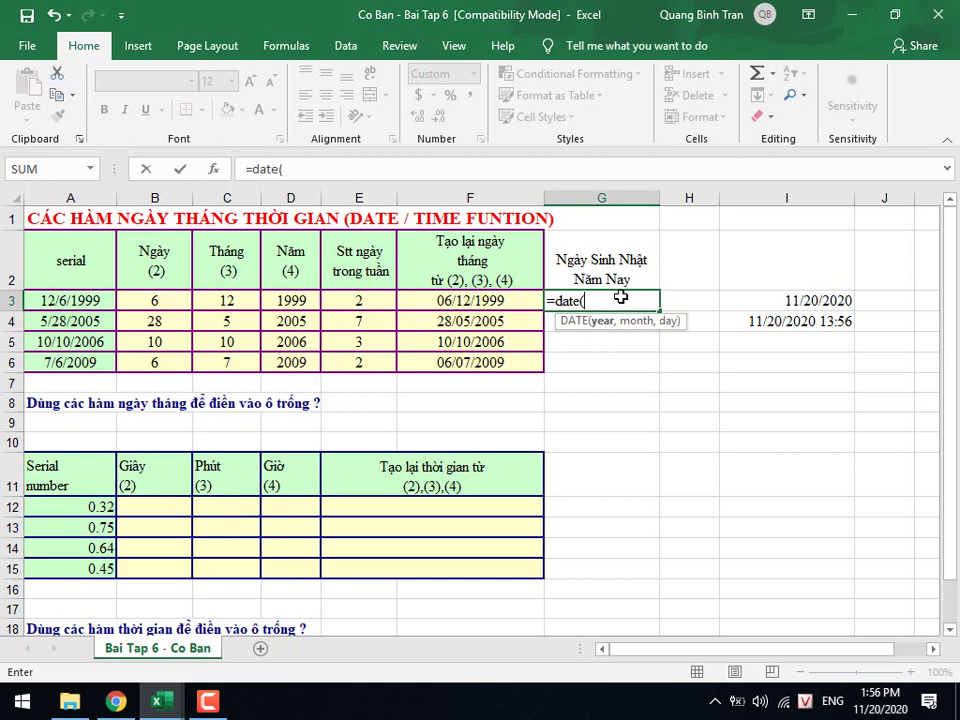
{"action": "type", "text": "year"}
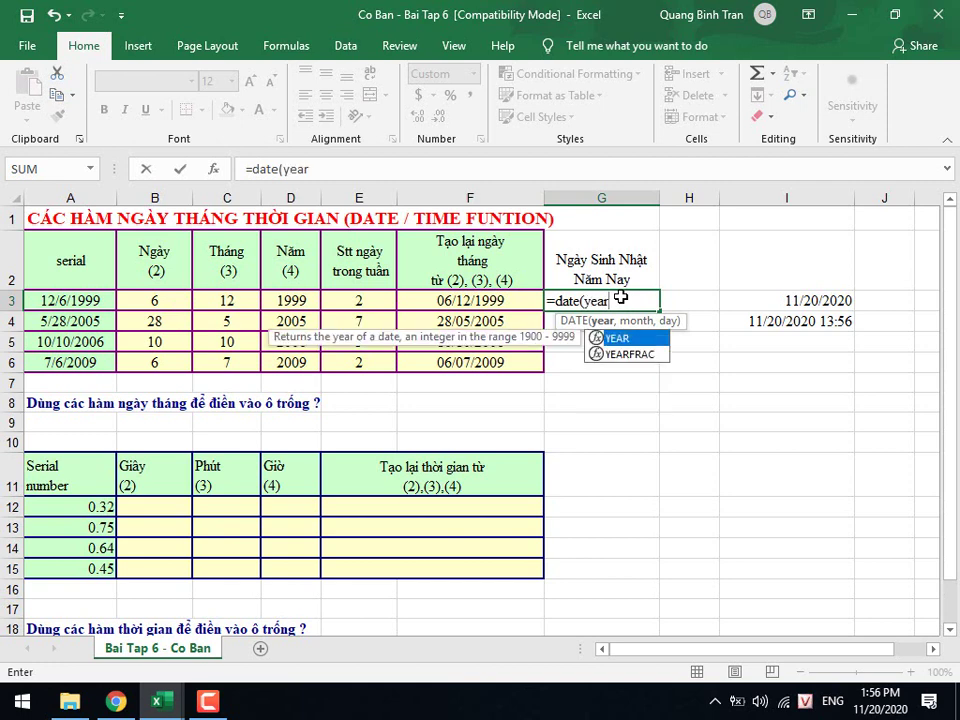
{"action": "type", "text": "("}
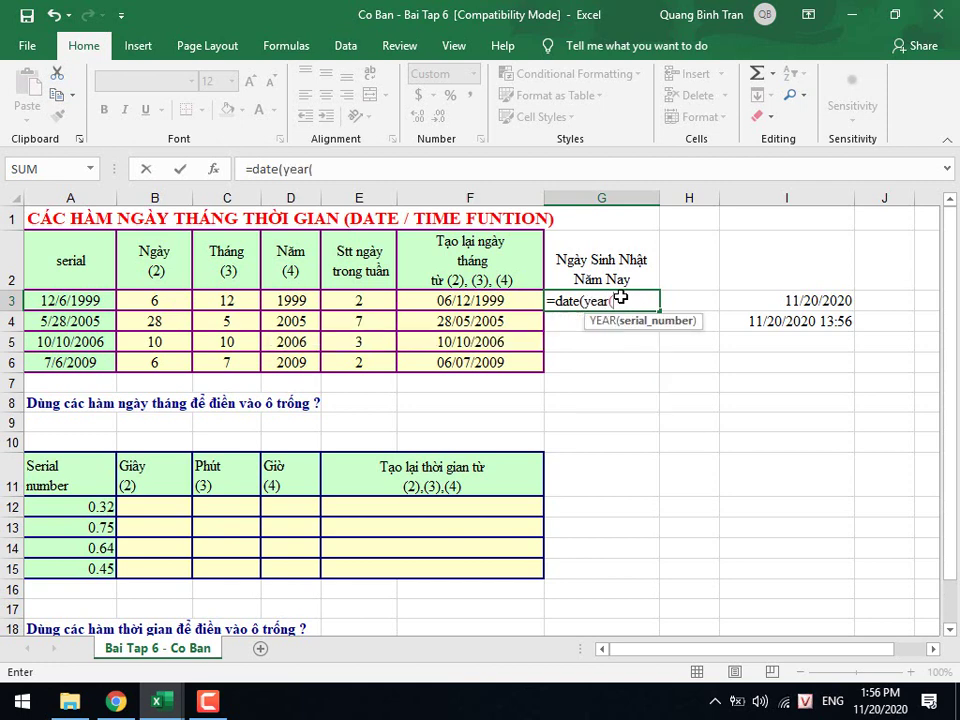
{"action": "type", "text": "today("}
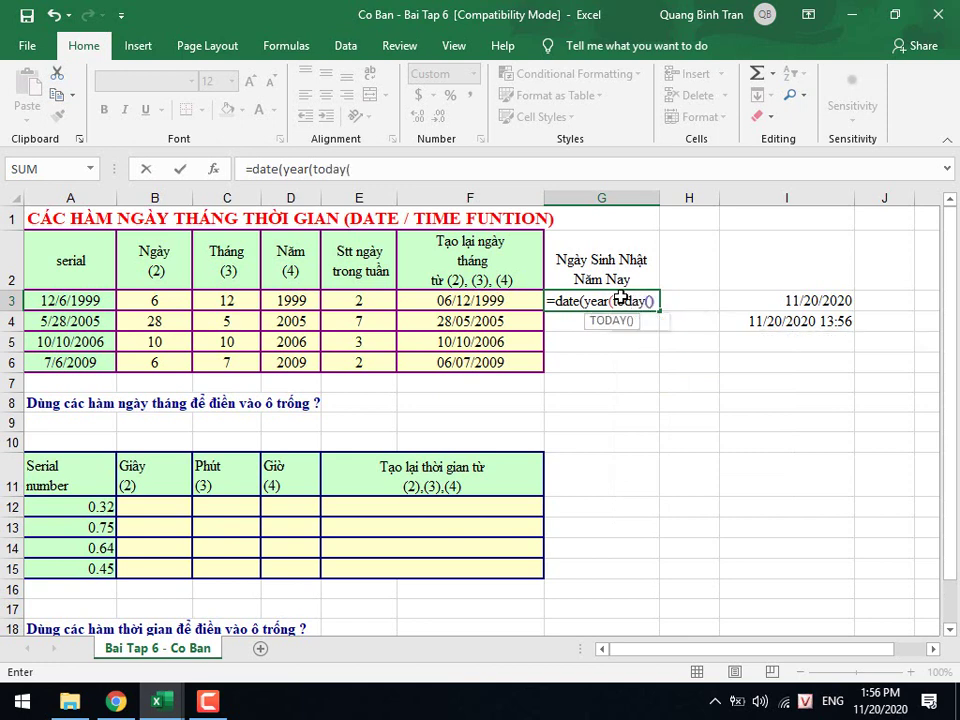
{"action": "type", "text": ")),"}
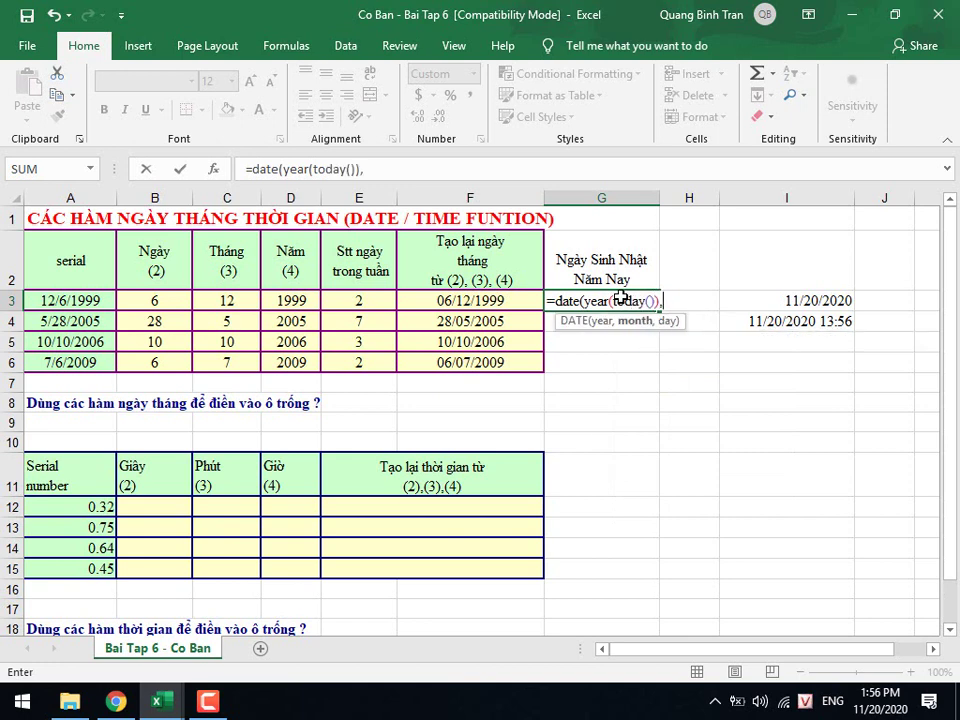
{"action": "type", "text": "mo"}
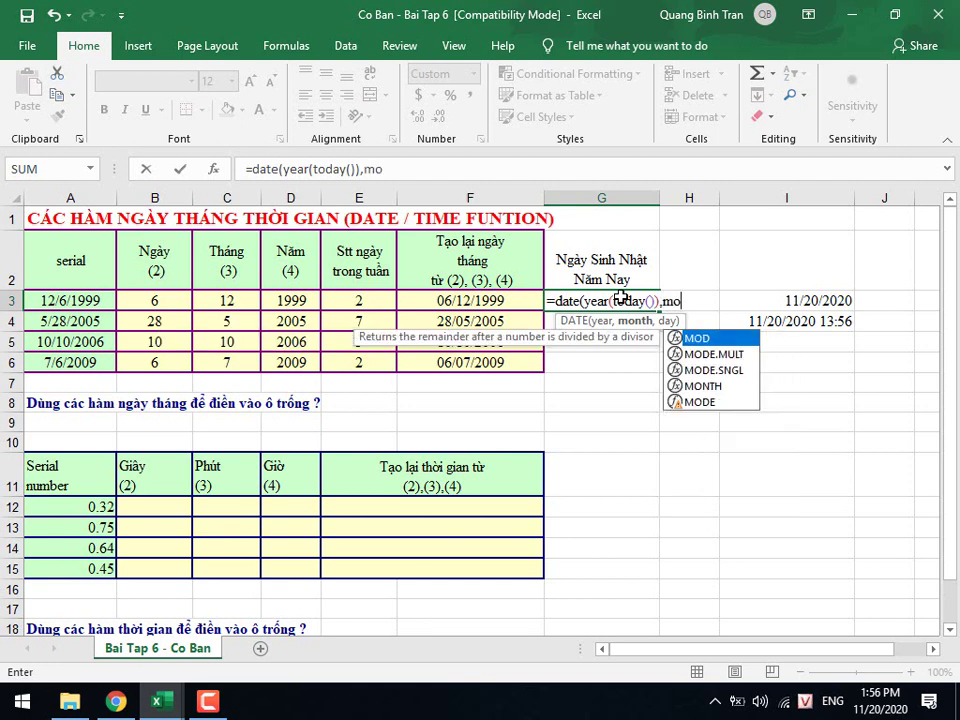
{"action": "type", "text": "h"}
{"action": "key", "text": "BackSpace"}
{"action": "type", "text": "nth"}
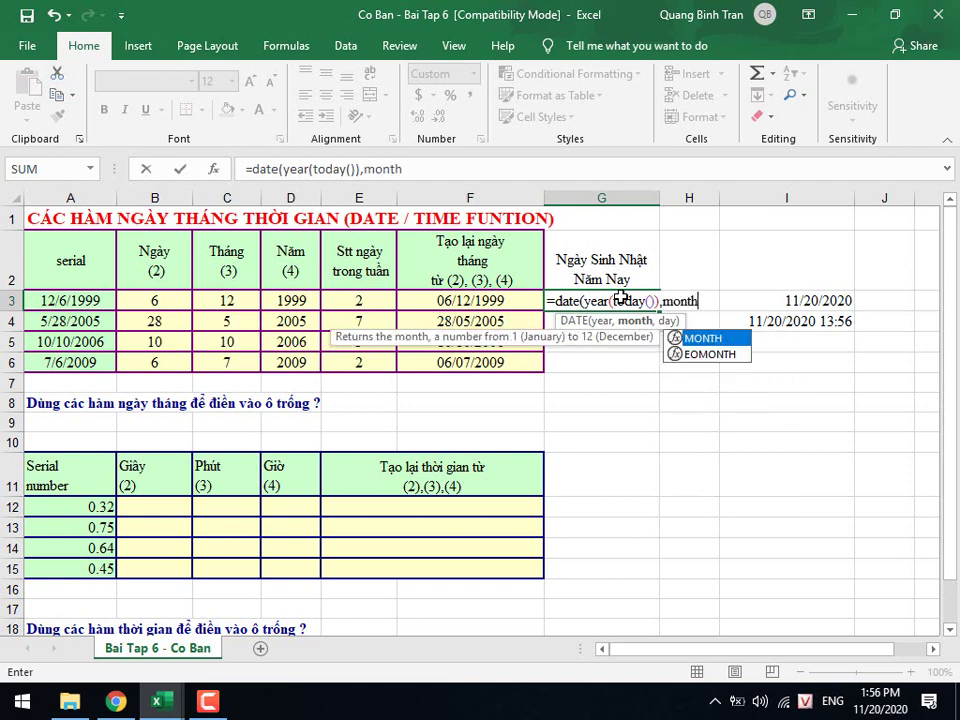
{"action": "type", "text": "("}
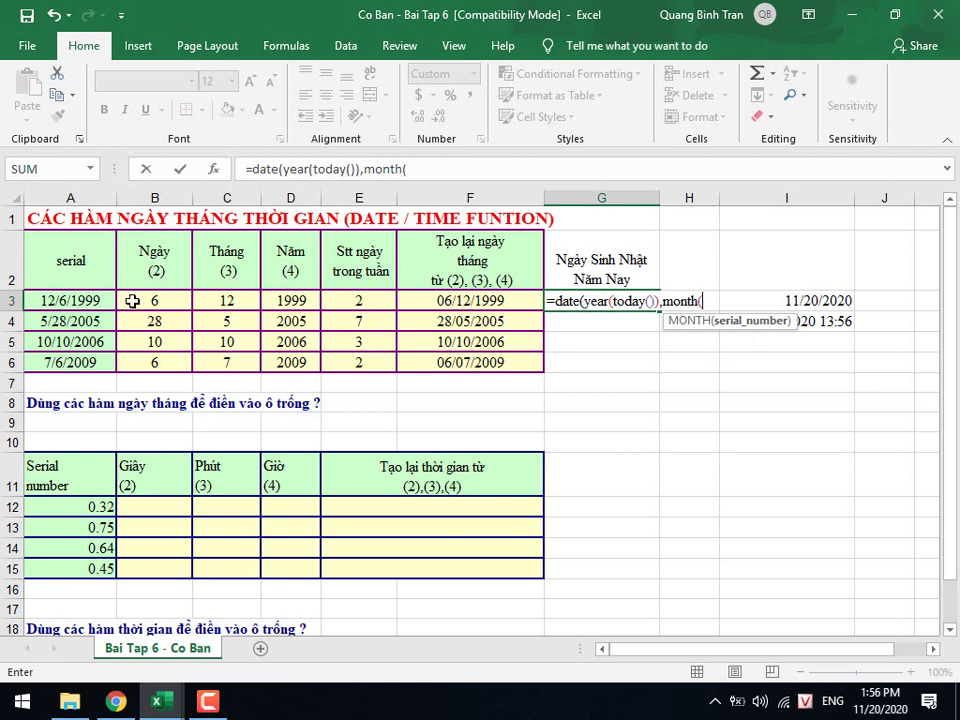
{"action": "left_click", "coordinate": [75, 300]}
{"action": "type", "text": ")"}
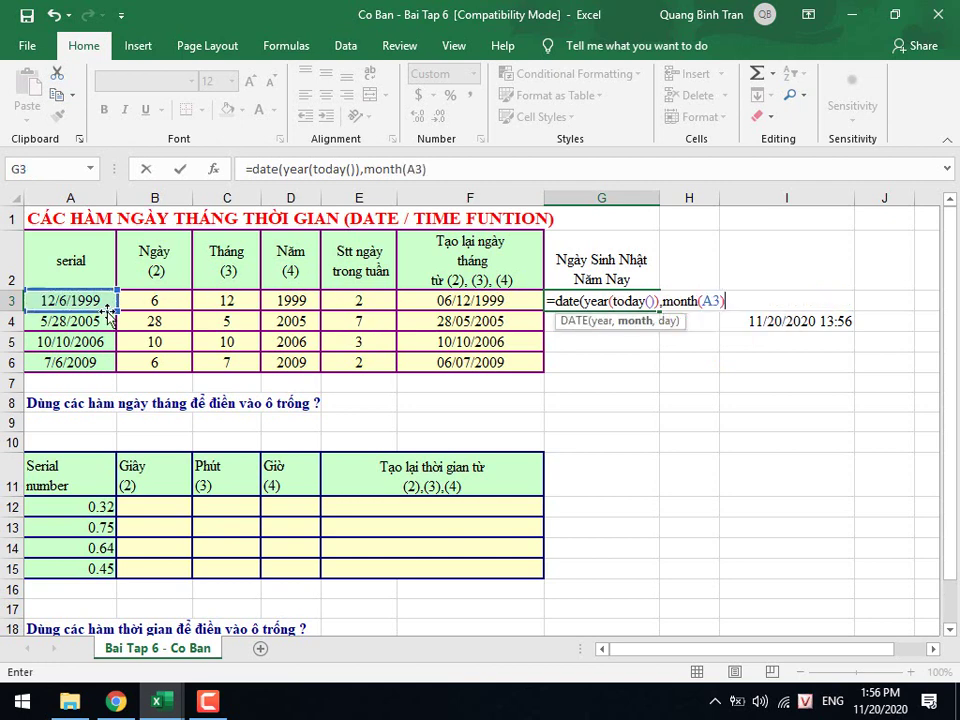
{"action": "type", "text": ",day"}
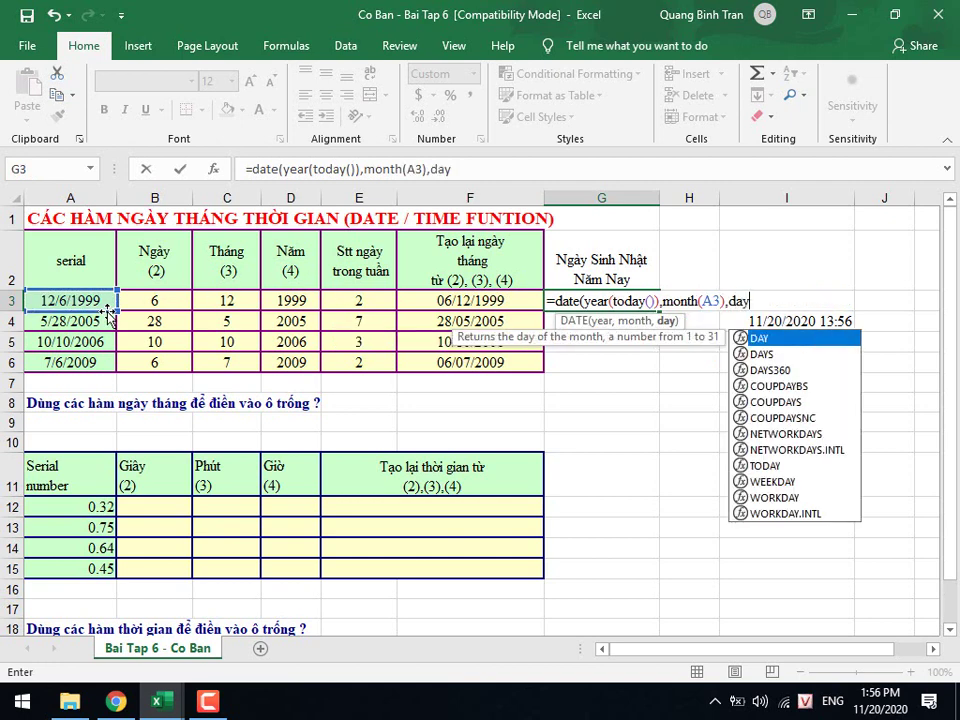
{"action": "type", "text": "("}
{"action": "left_click", "coordinate": [85, 301]}
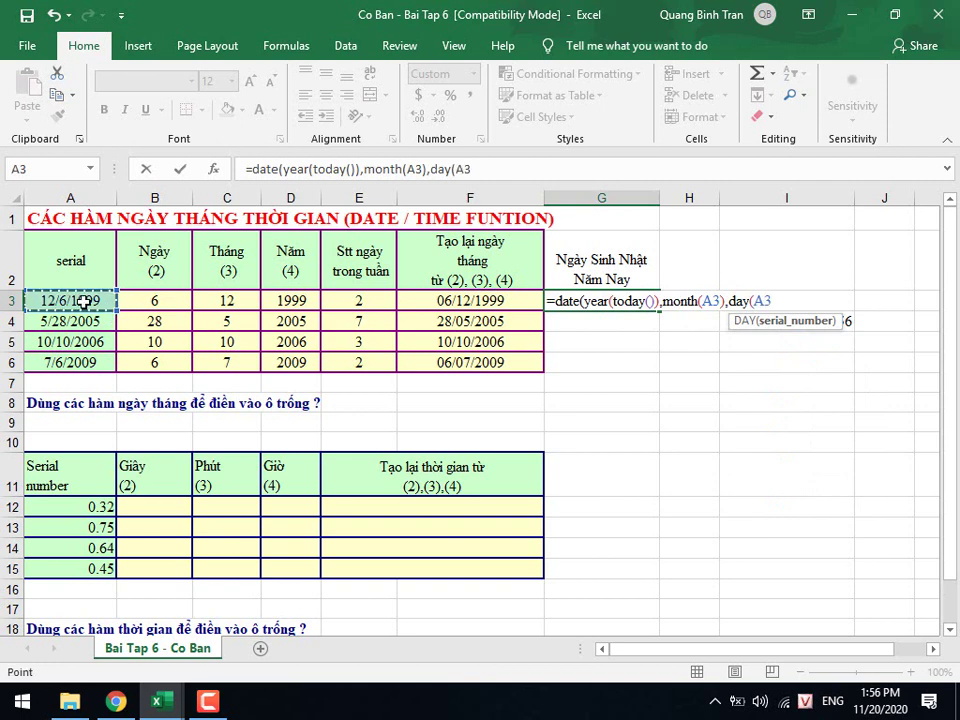
{"action": "type", "text": "))"}
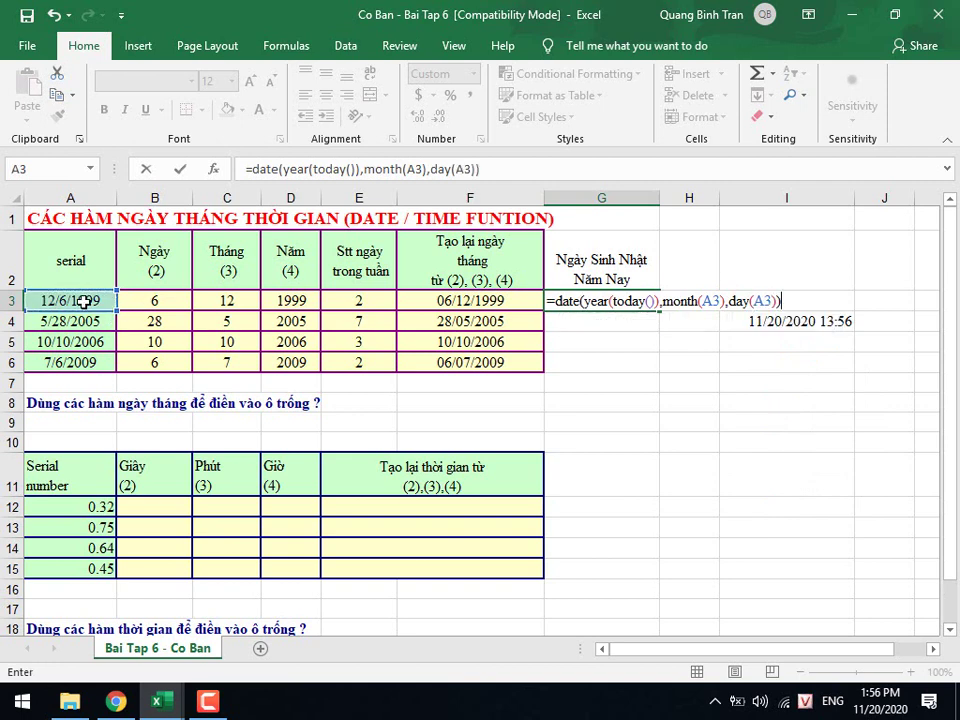
{"action": "key", "text": "Return"}
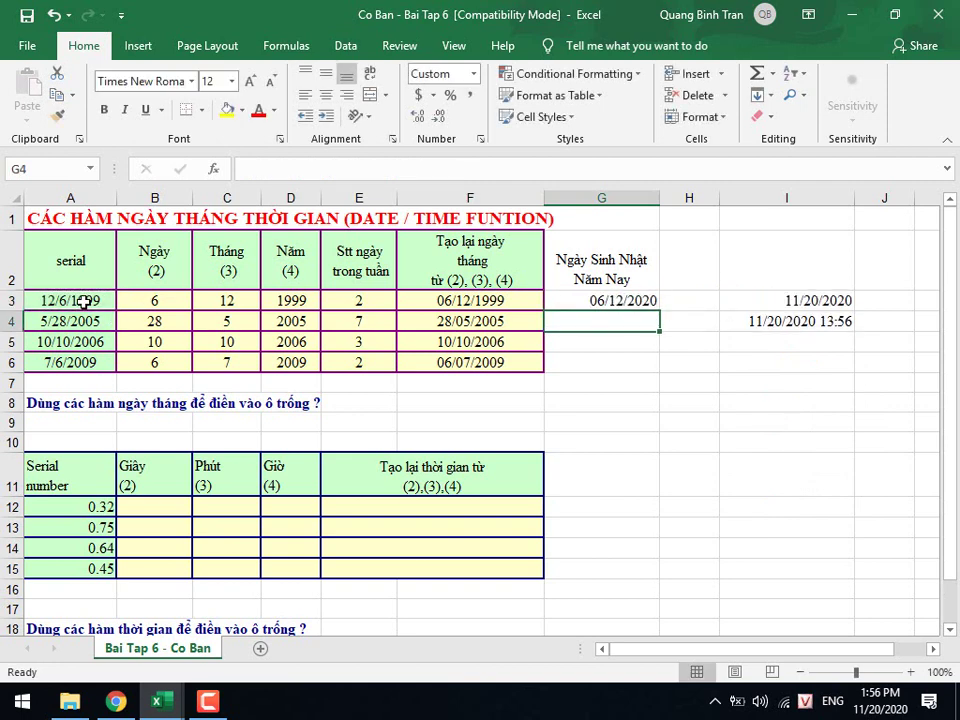
Copy the birthday formula down to G6, clear I3:I4, and move to H2.
{"action": "left_click", "coordinate": [616, 300]}
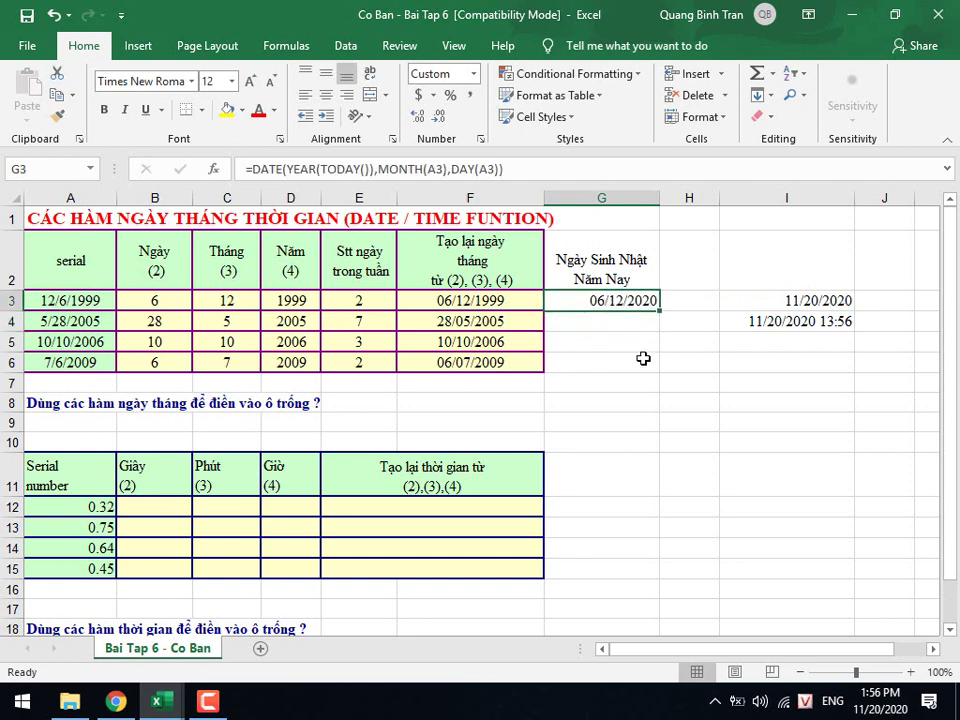
{"action": "left_click_drag", "start_coordinate": [659, 311], "coordinate": [653, 376]}
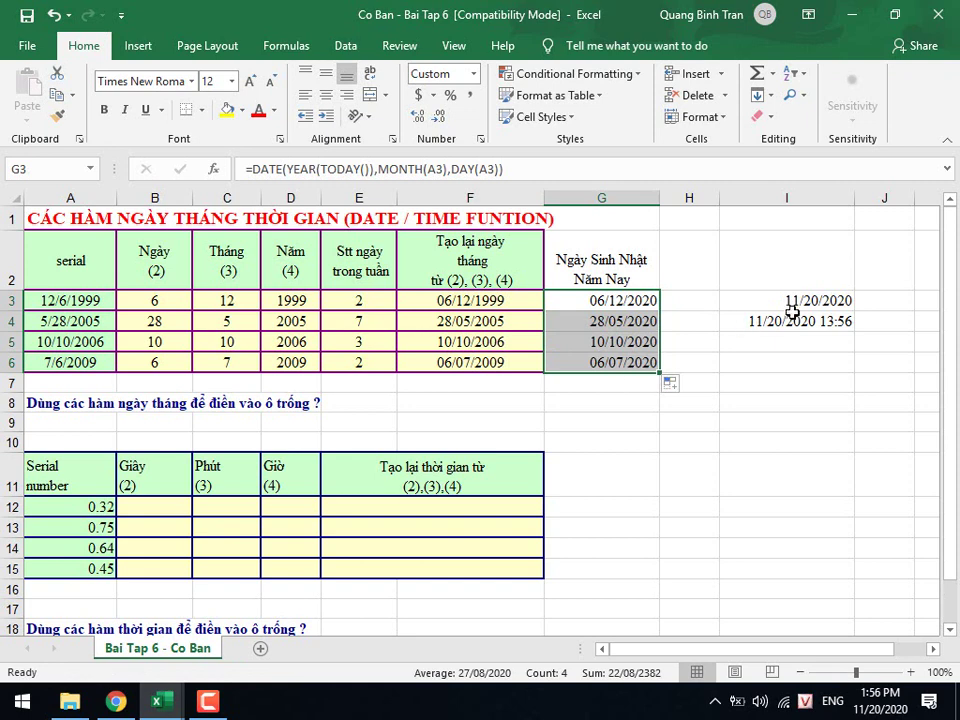
{"action": "left_click_drag", "start_coordinate": [790, 302], "coordinate": [797, 318]}
{"action": "key", "text": "Delete"}
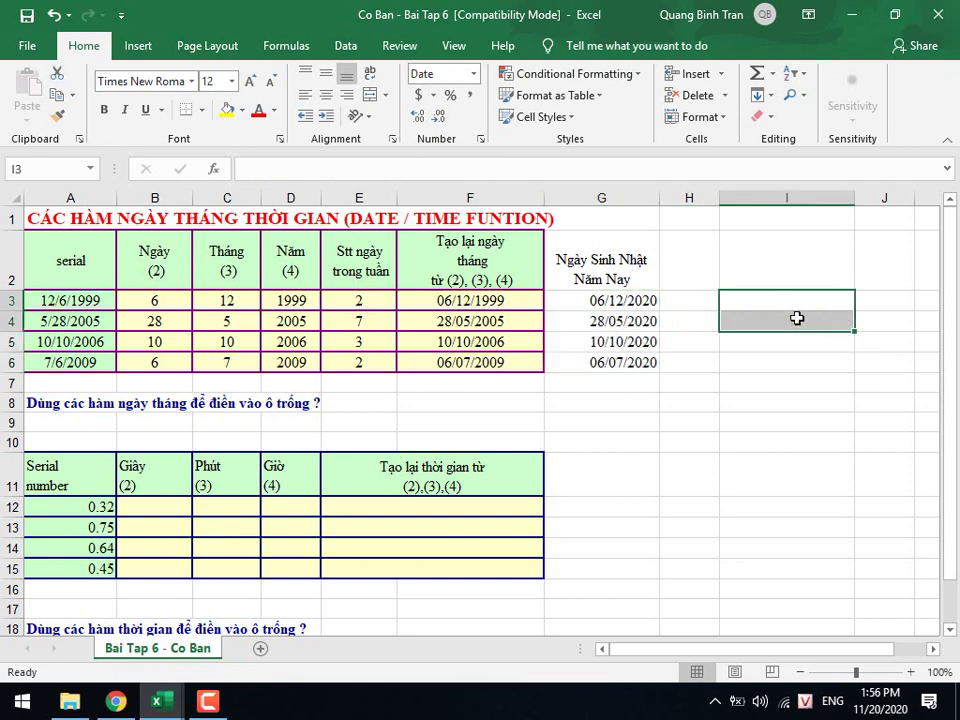
{"action": "key", "text": "Up"}
{"action": "key", "text": "Up"}
{"action": "key", "text": "Left"}
{"action": "key", "text": "Down"}
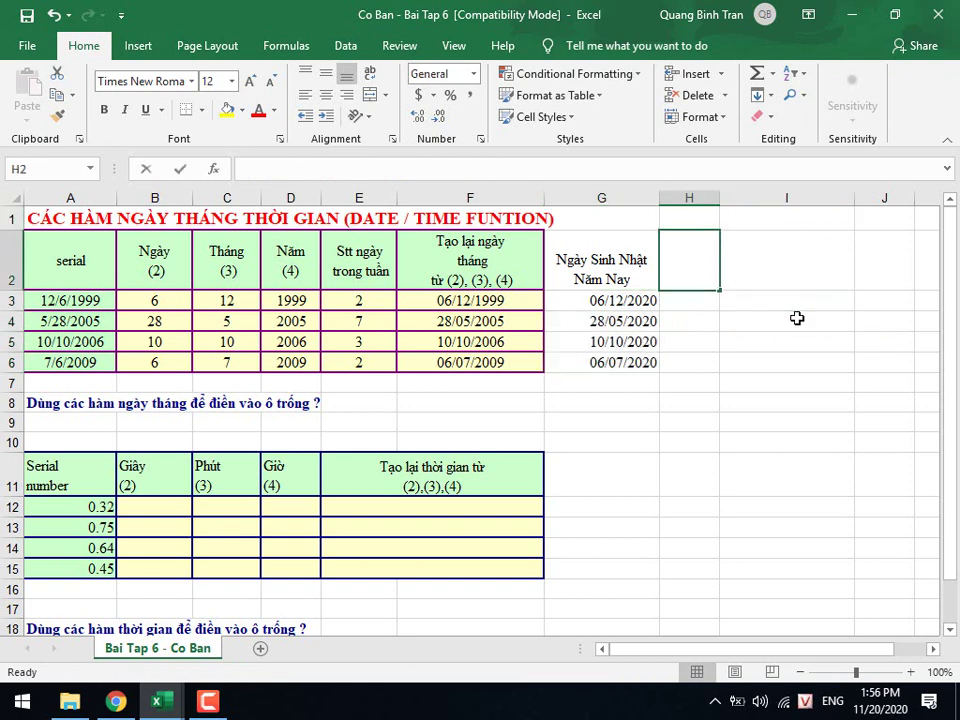
Enter the header 'Số ngày đến ngày sinh nhật' in H2, wrap it, and begin a formula in H3.
{"action": "type", "text": "Số ngày "}
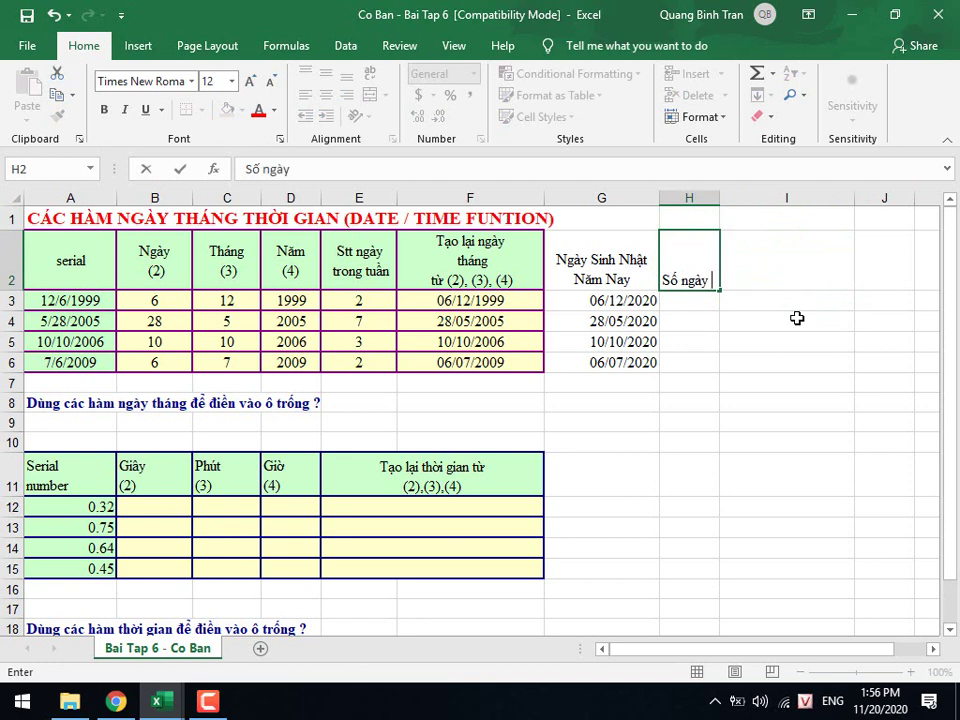
{"action": "type", "text": "đến ngay"}
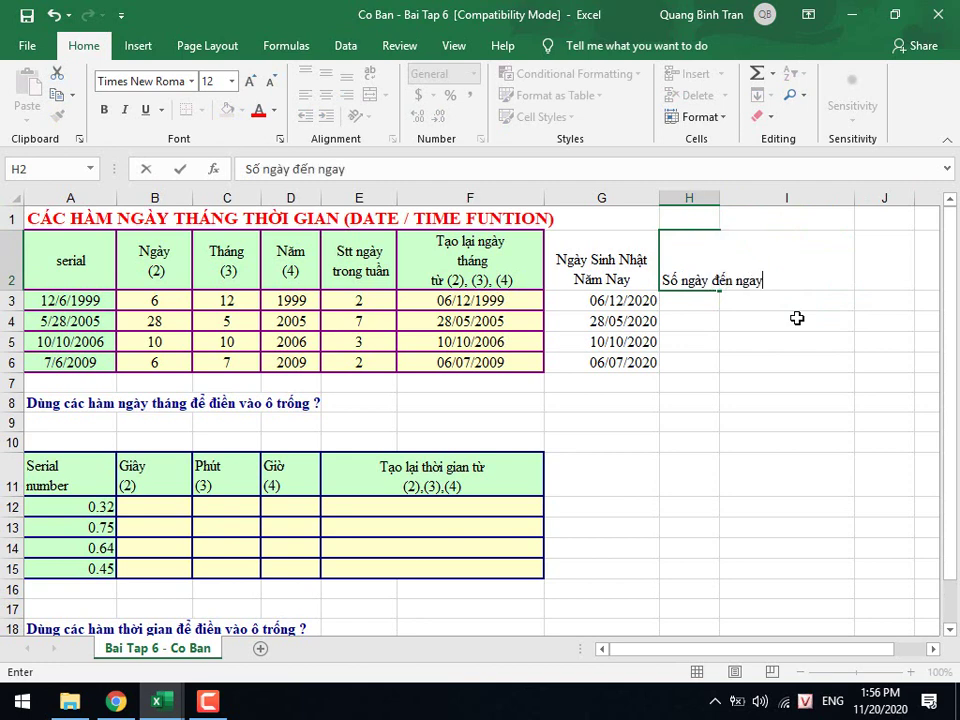
{"action": "type", "text": "f"}
{"action": "type", "text": " sinh "}
{"action": "type", "text": "nhât"}
{"action": "key", "text": "Return"}
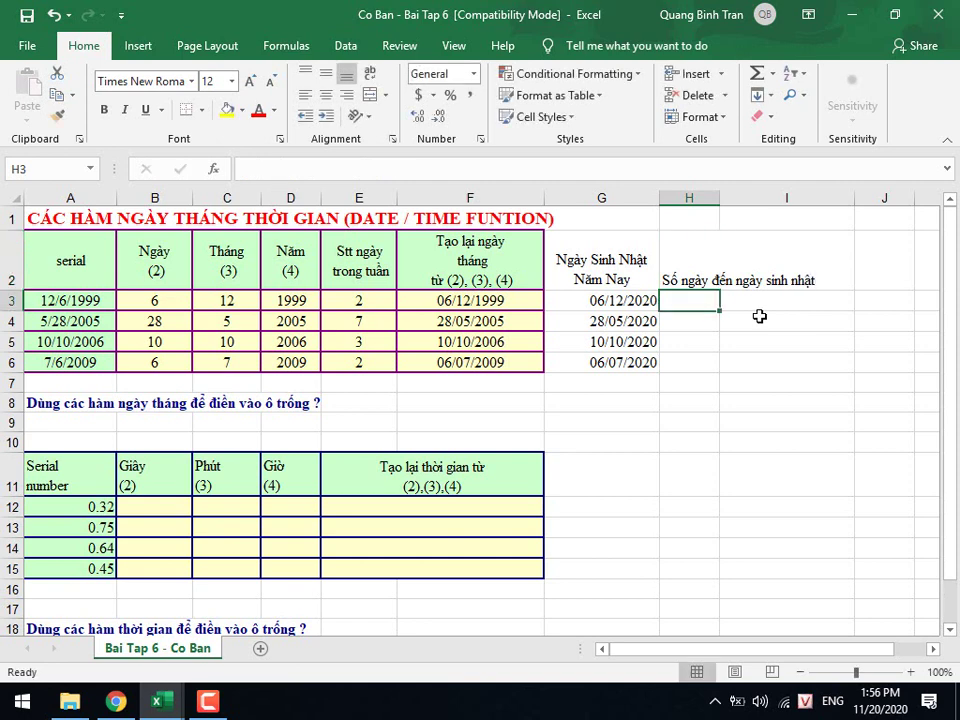
{"action": "left_click", "coordinate": [698, 262]}
{"action": "left_click", "coordinate": [370, 74]}
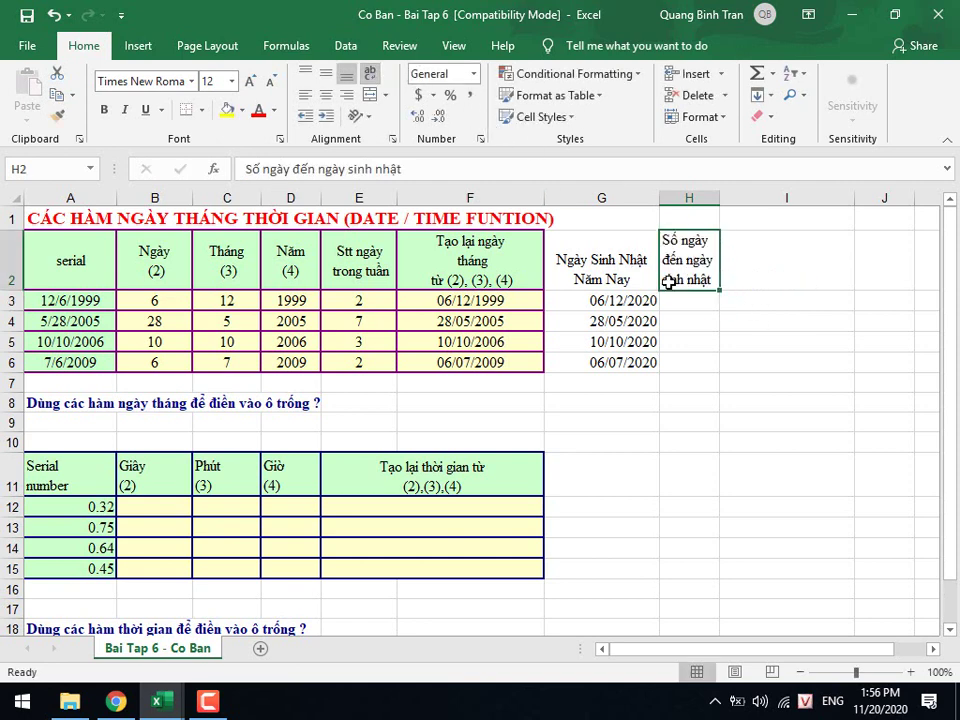
{"action": "left_click", "coordinate": [692, 305]}
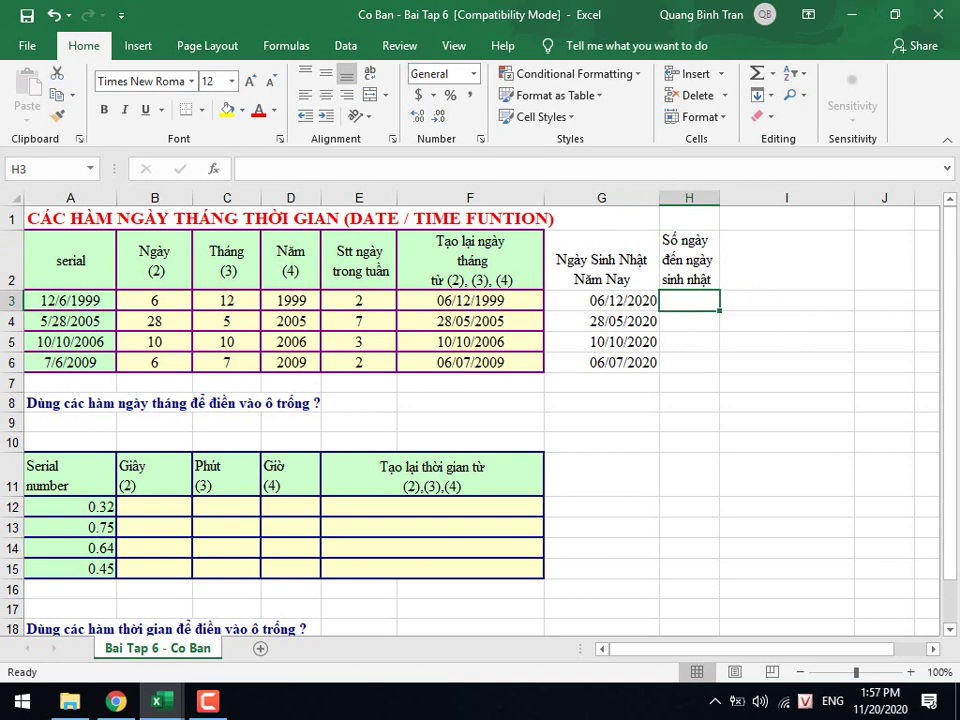
{"action": "type", "text": "="}
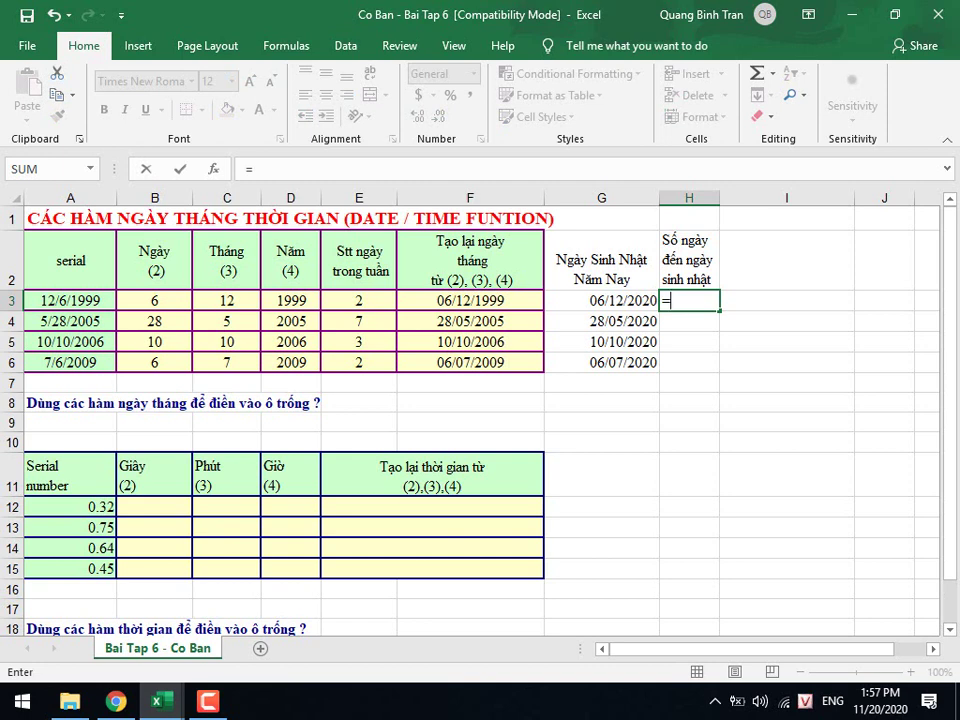
Enter =G3-TODAY() in H3 and set its number format to General.
{"action": "left_click", "coordinate": [600, 300]}
{"action": "type", "text": "-"}
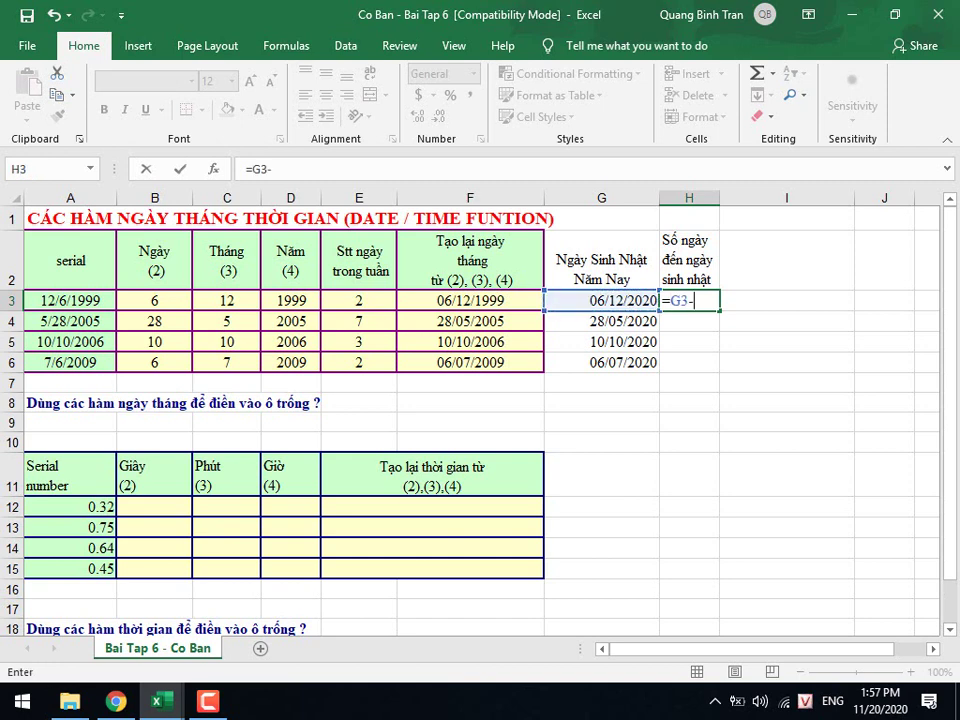
{"action": "type", "text": "to"}
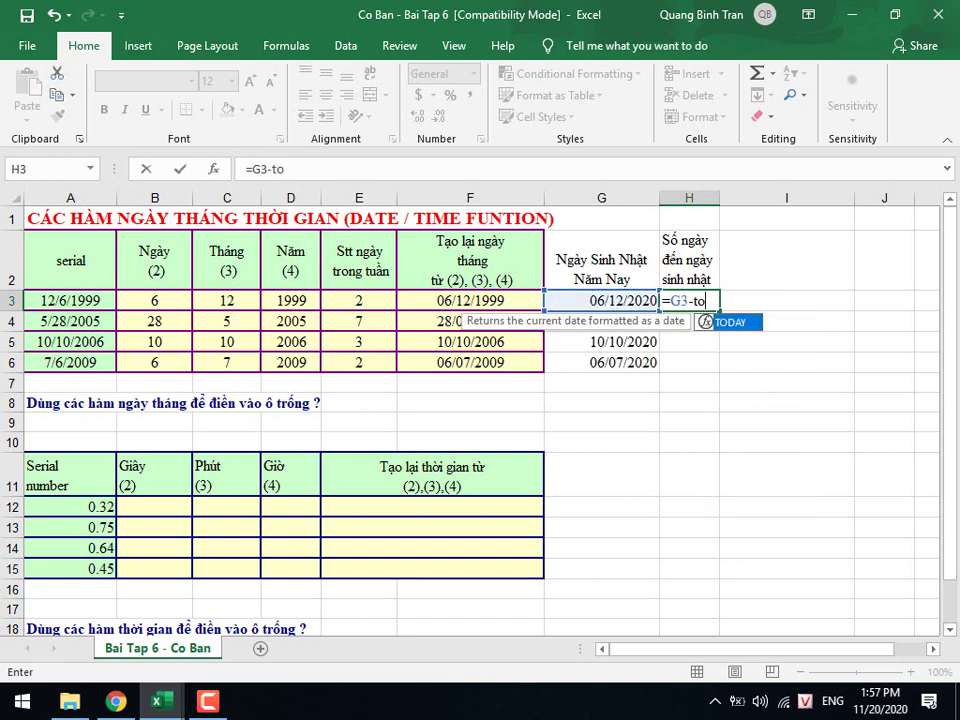
{"action": "type", "text": "day()"}
{"action": "key", "text": "Return"}
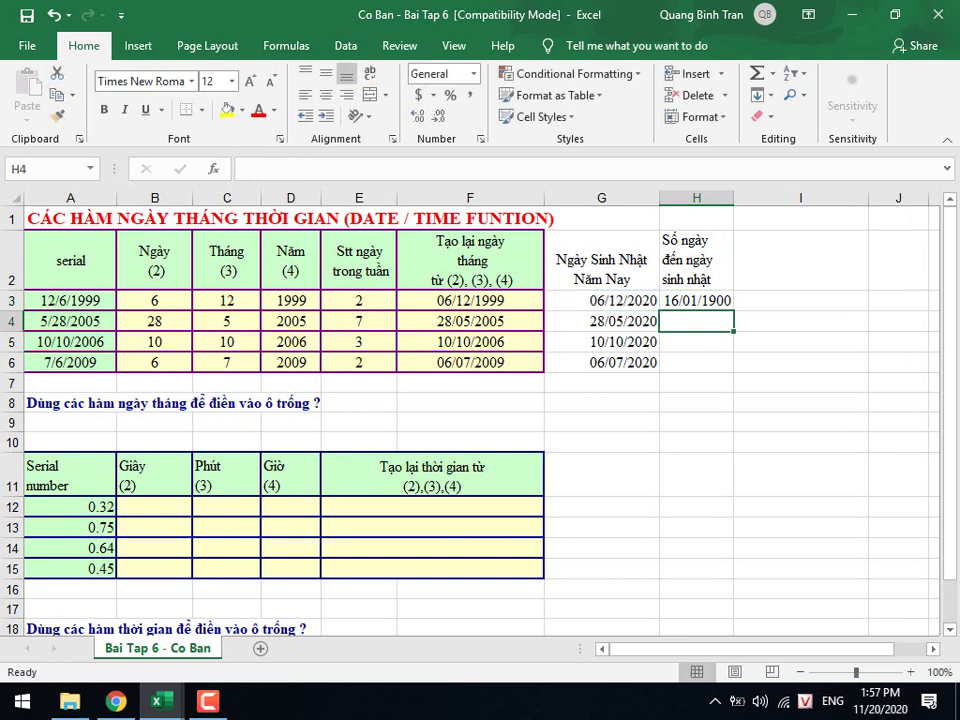
{"action": "left_click", "coordinate": [690, 302]}
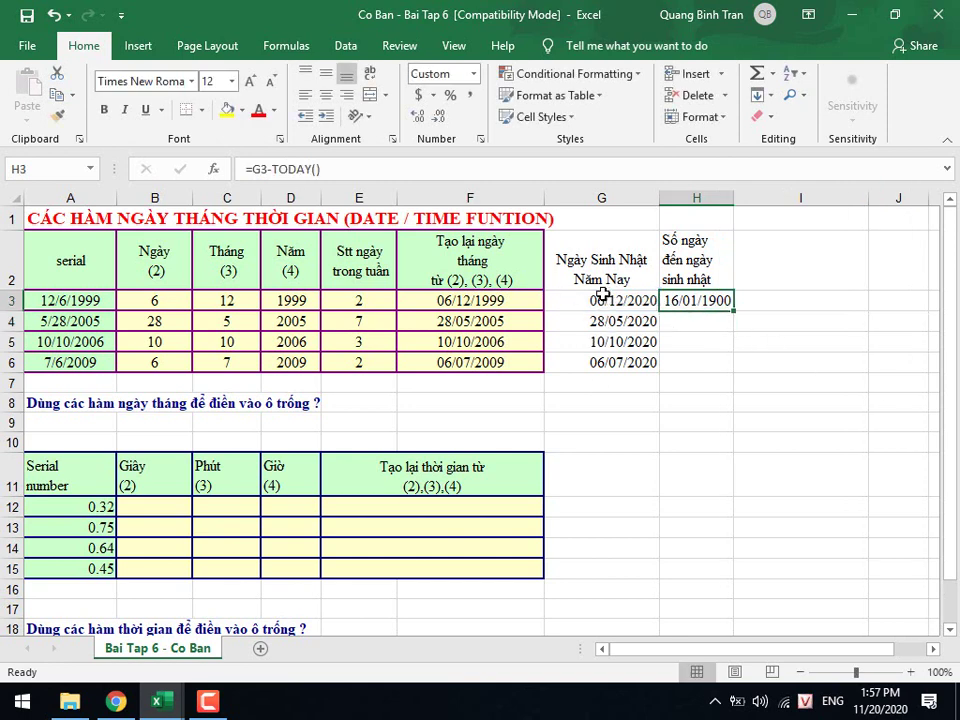
{"action": "left_click", "coordinate": [474, 75]}
{"action": "left_click", "coordinate": [493, 116]}
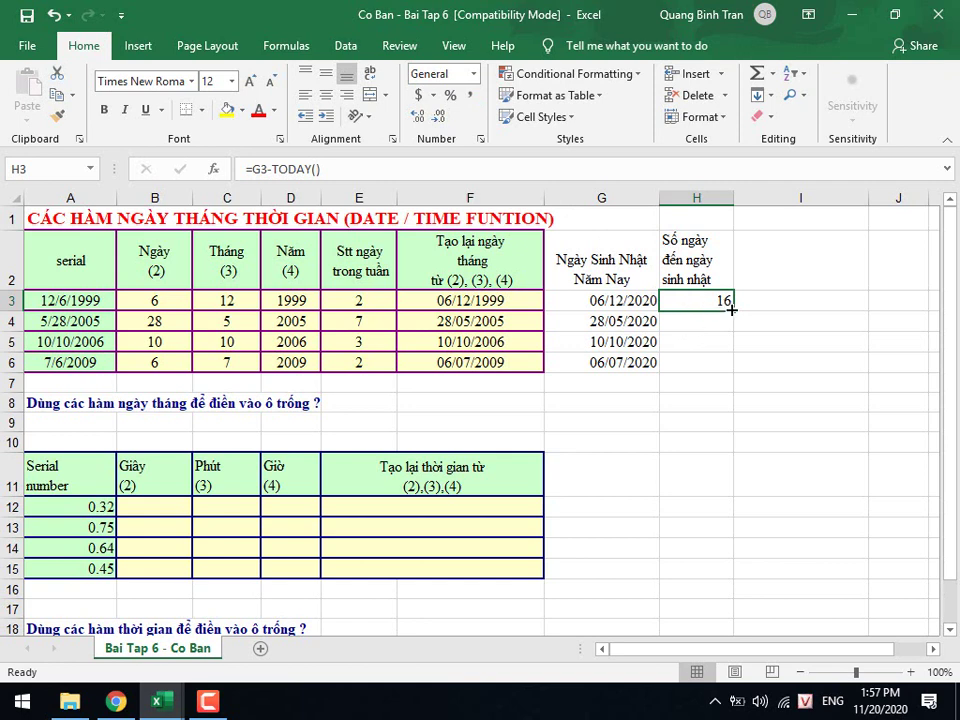
Fill the days formula down to H6, giving 16, -176, -41 and -137.
{"action": "left_click_drag", "start_coordinate": [734, 311], "coordinate": [734, 325]}
{"action": "left_click", "coordinate": [690, 325]}
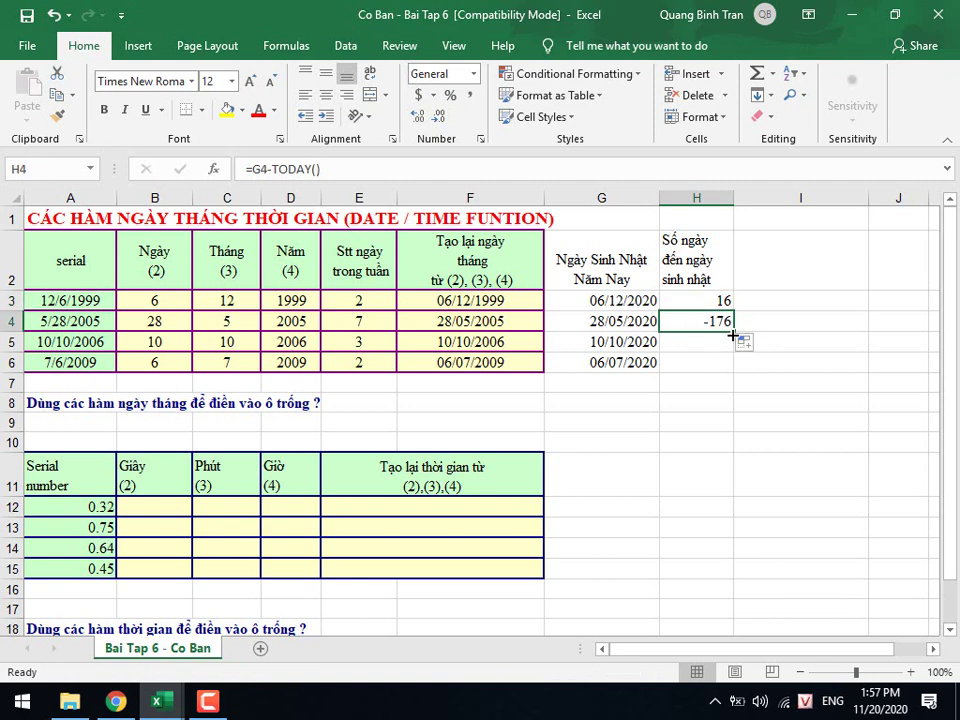
{"action": "double_click", "coordinate": [733, 337]}
{"action": "left_click", "coordinate": [712, 300]}
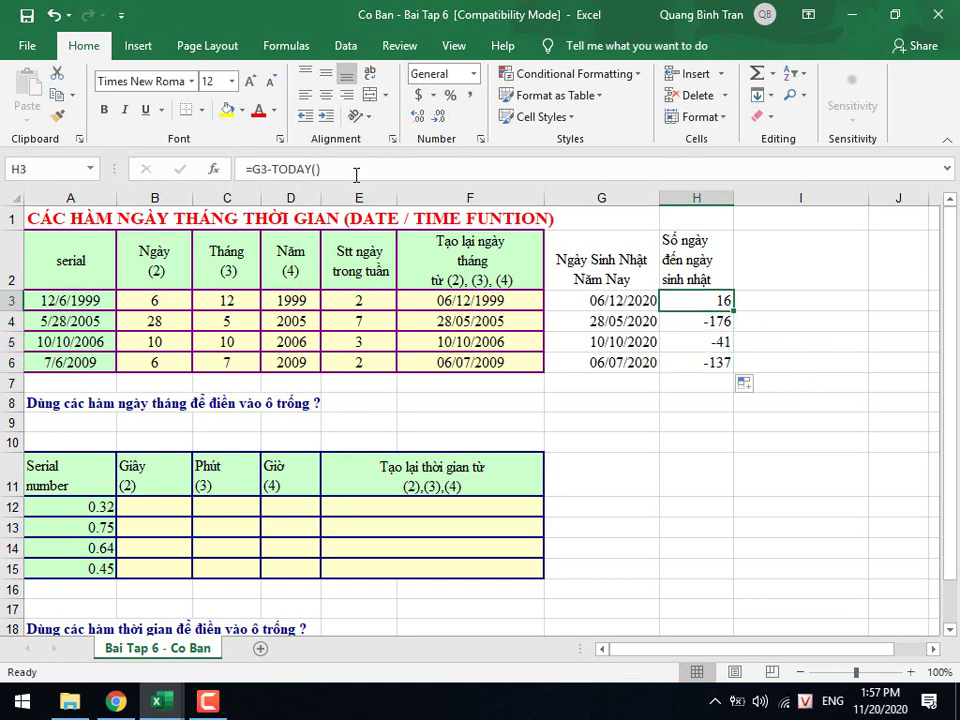
{"action": "left_click_drag", "start_coordinate": [320, 168], "coordinate": [180, 167]}
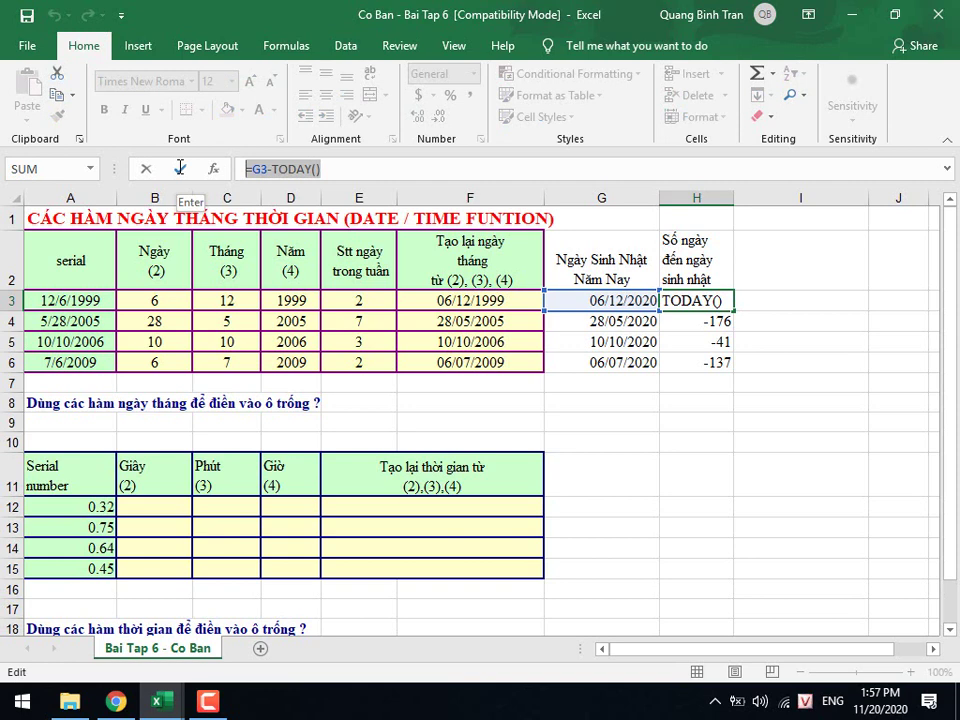
{"action": "left_click", "coordinate": [180, 167]}
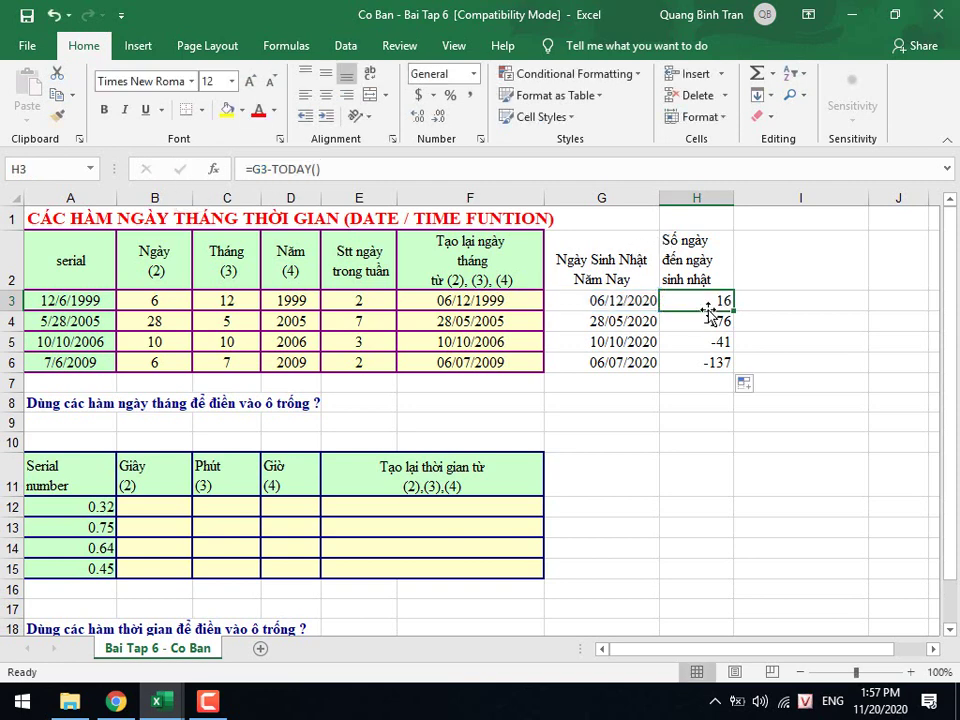
{"action": "left_click", "coordinate": [795, 300]}
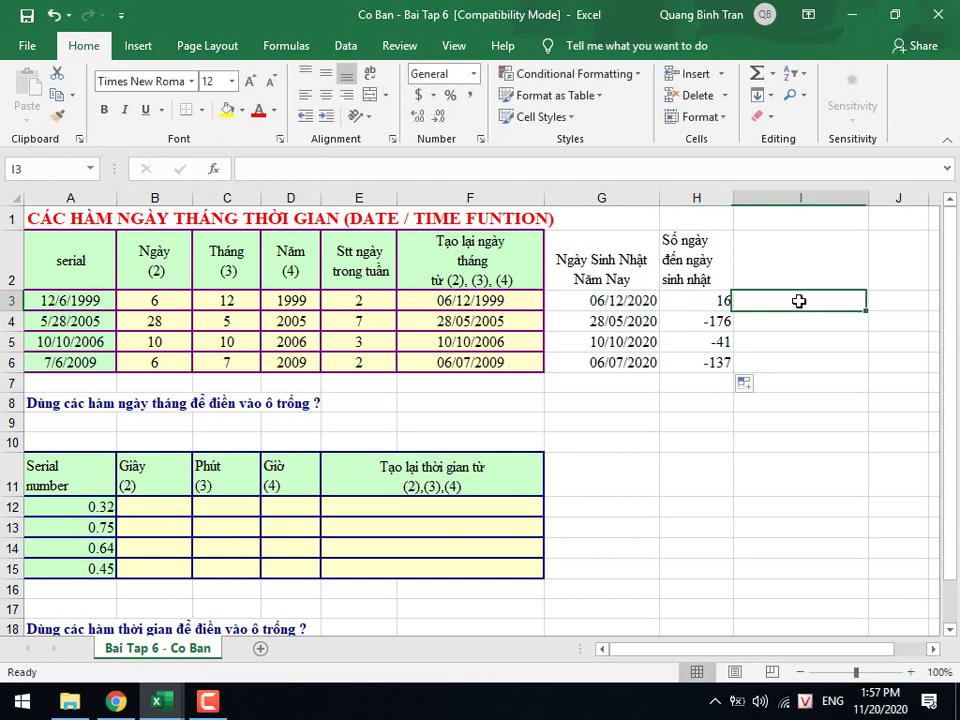
{"action": "left_click", "coordinate": [680, 292]}
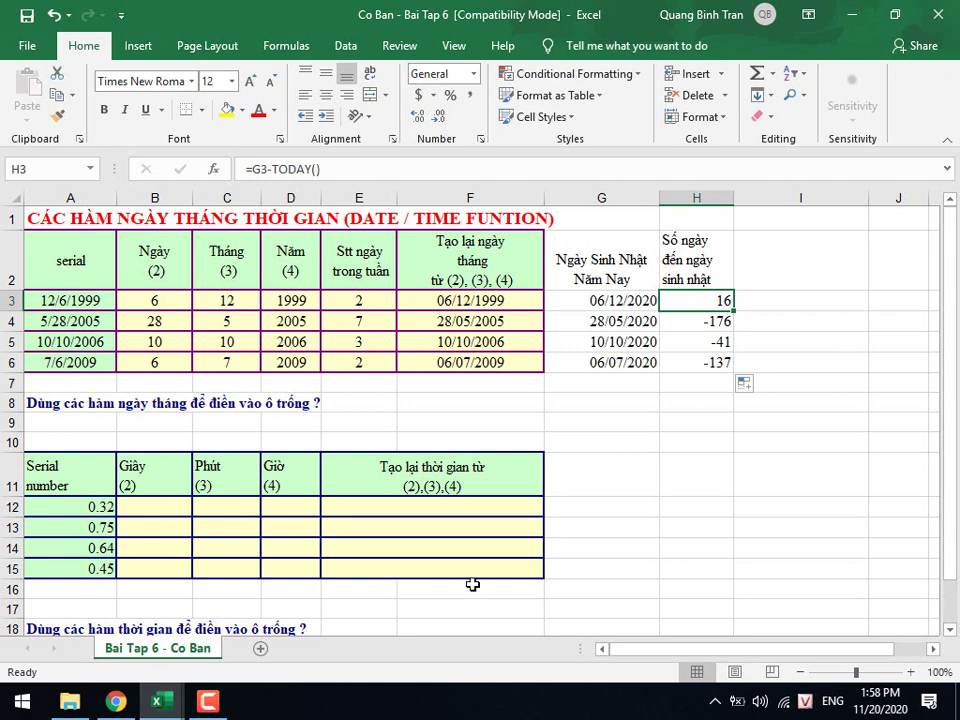
Review the DAY, MONTH, YEAR, WEEKDAY and DATE formulas in B3:F3.
{"action": "left_click", "coordinate": [151, 301]}
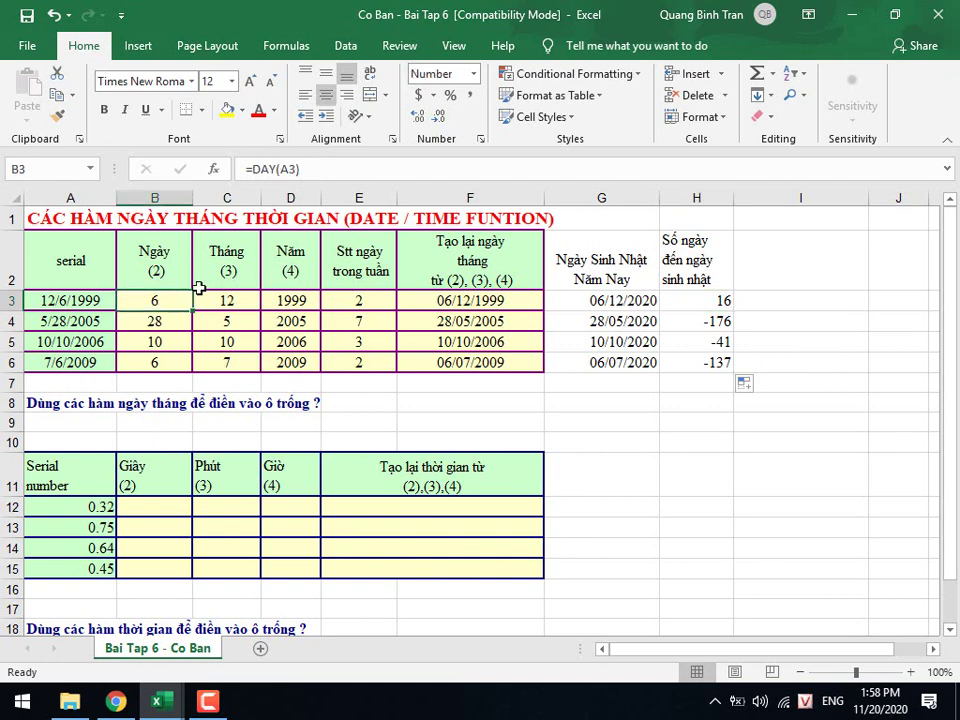
{"action": "left_click", "coordinate": [306, 171]}
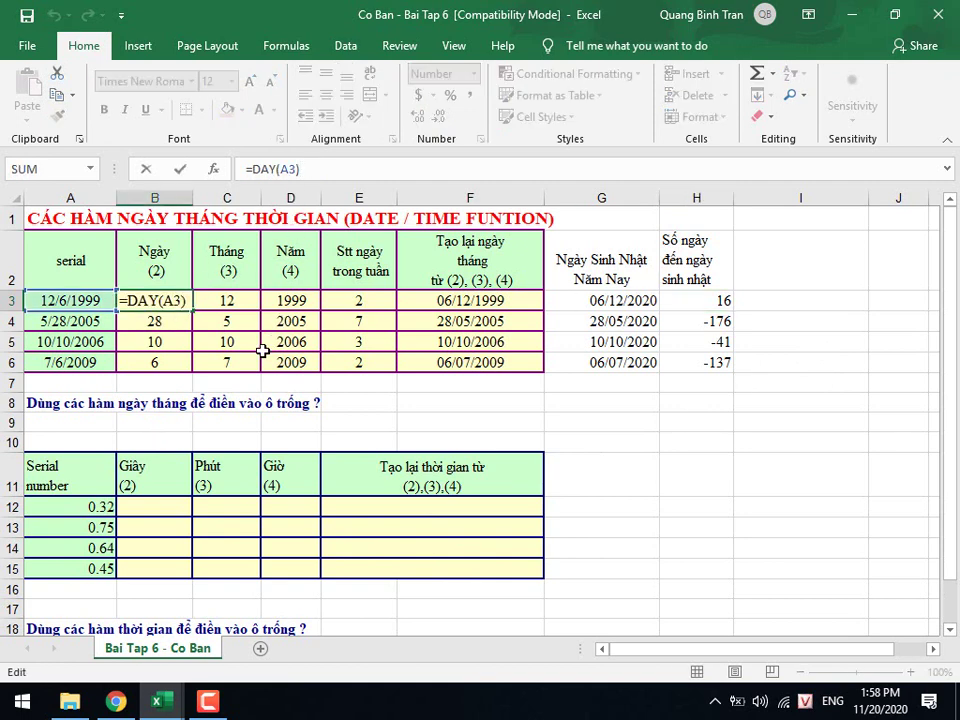
{"action": "key", "text": "Escape"}
{"action": "left_click", "coordinate": [224, 303]}
{"action": "left_click", "coordinate": [295, 304]}
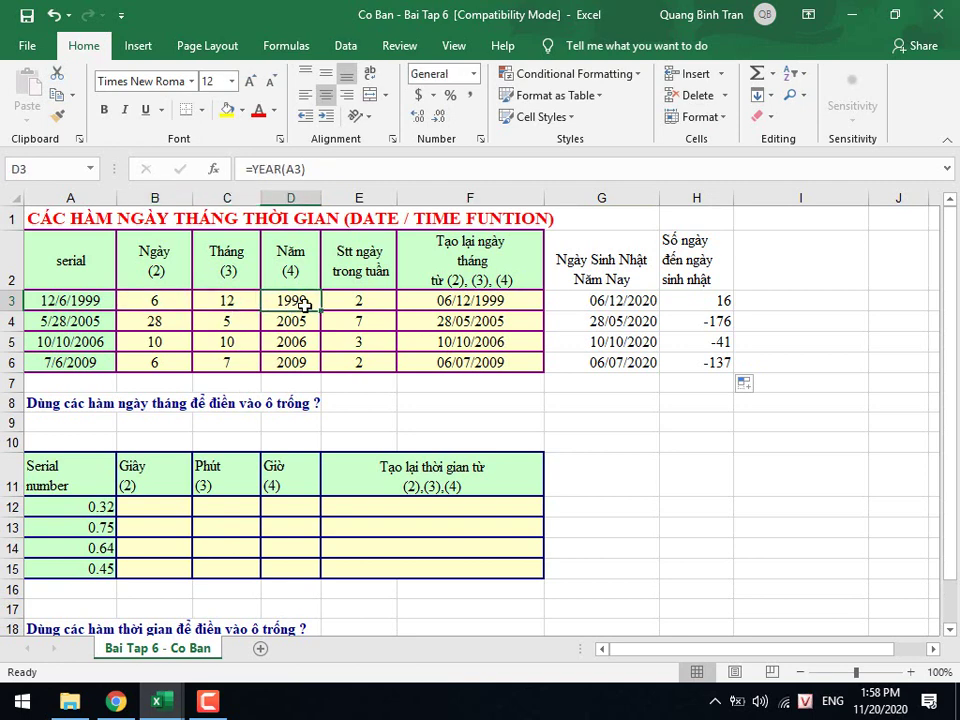
{"action": "left_click", "coordinate": [363, 302]}
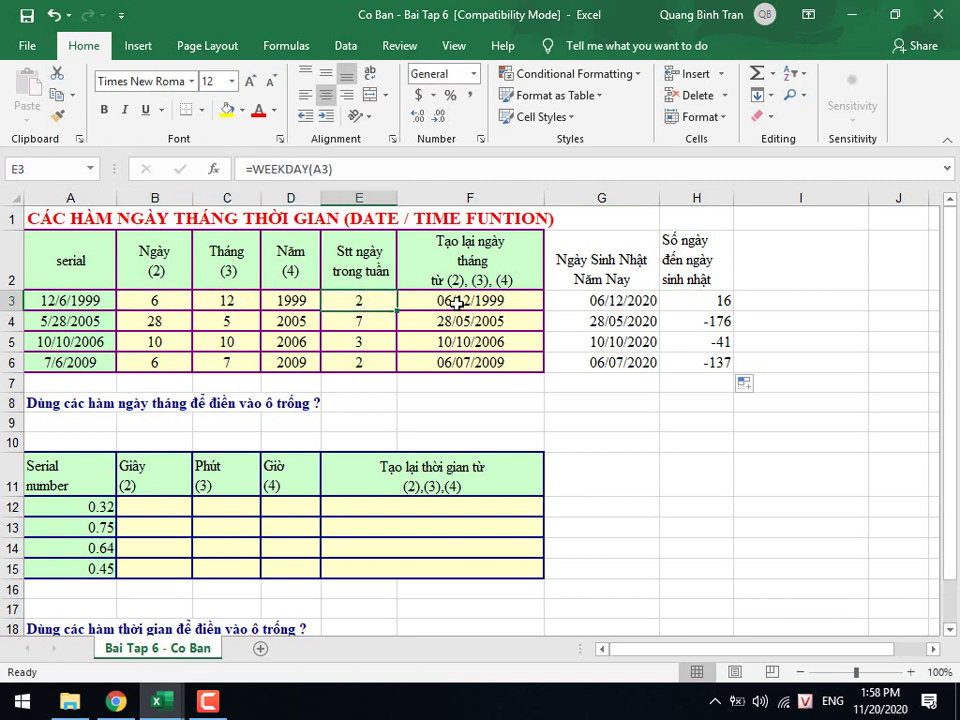
{"action": "left_click", "coordinate": [460, 304]}
{"action": "left_click_drag", "start_coordinate": [454, 365], "coordinate": [170, 300]}
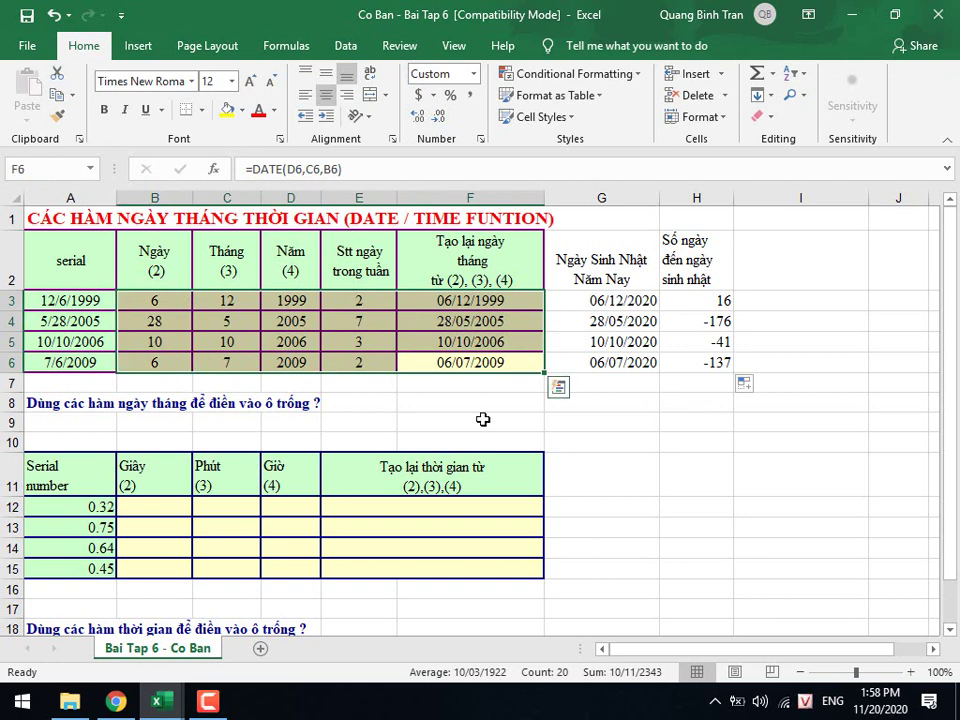
Recheck the G3:H6 birthday results, then bring the exercise folder forward in File Explorer.
{"action": "left_click", "coordinate": [707, 302]}
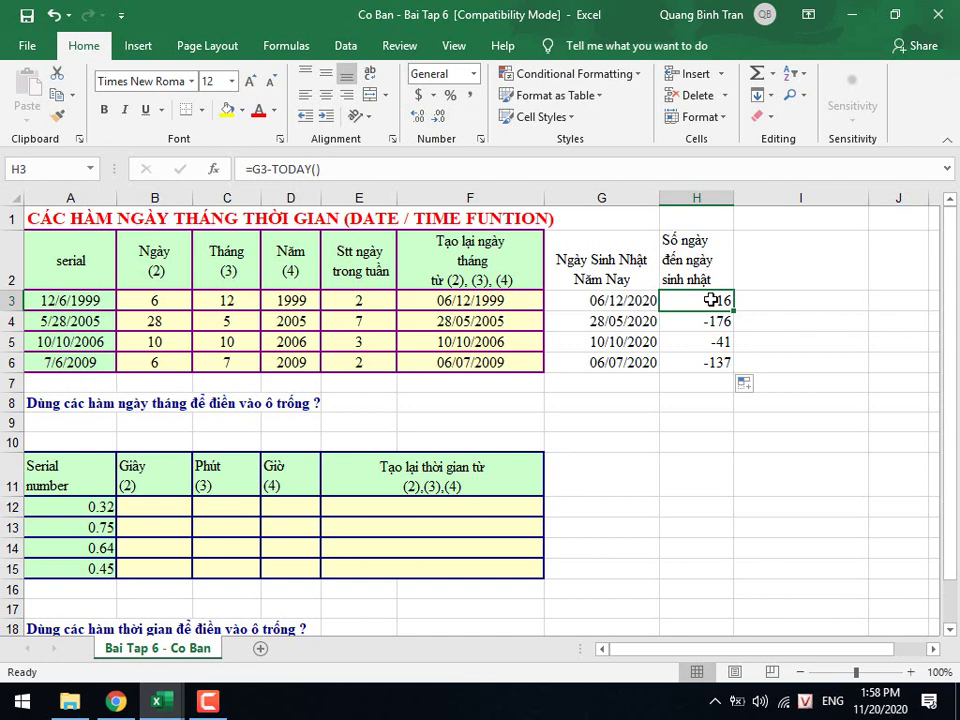
{"action": "left_click_drag", "start_coordinate": [709, 300], "coordinate": [627, 362]}
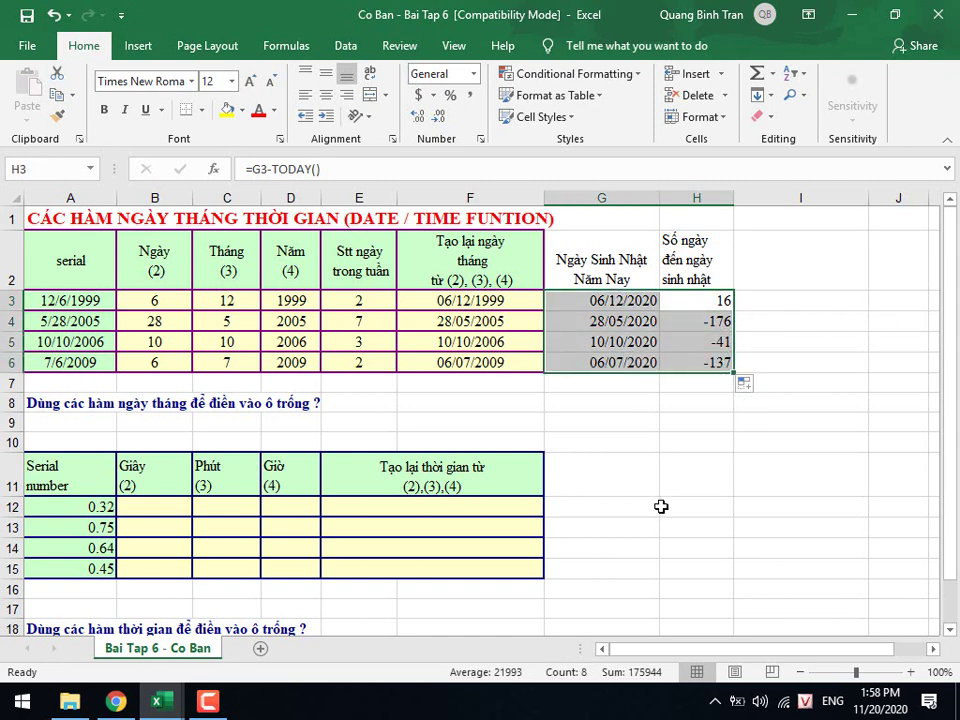
{"action": "left_click", "coordinate": [690, 303]}
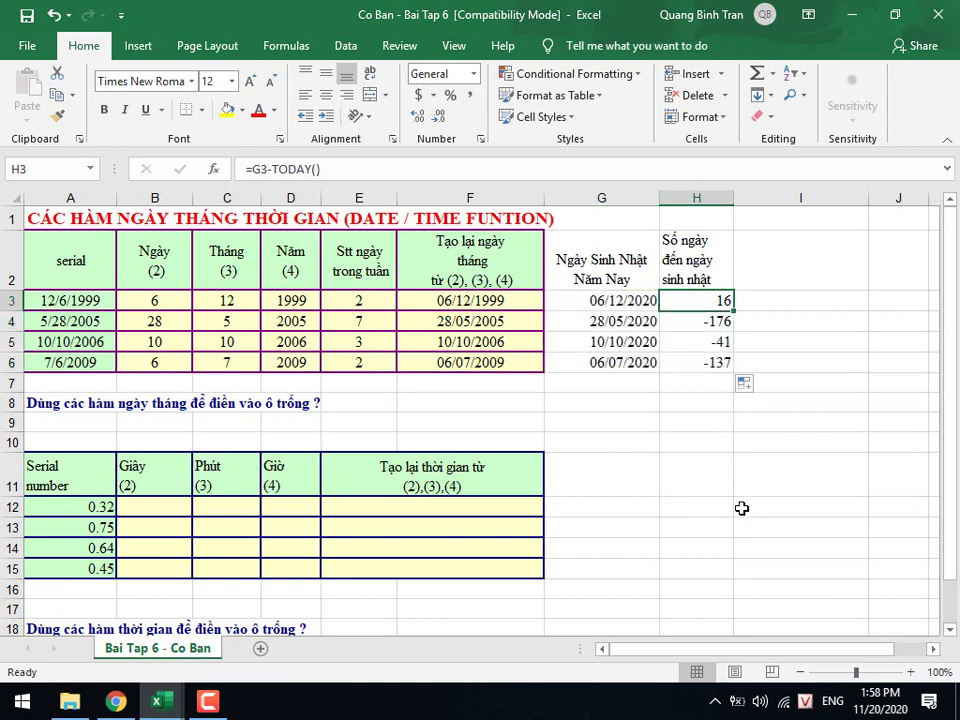
{"action": "left_click", "coordinate": [69, 701]}
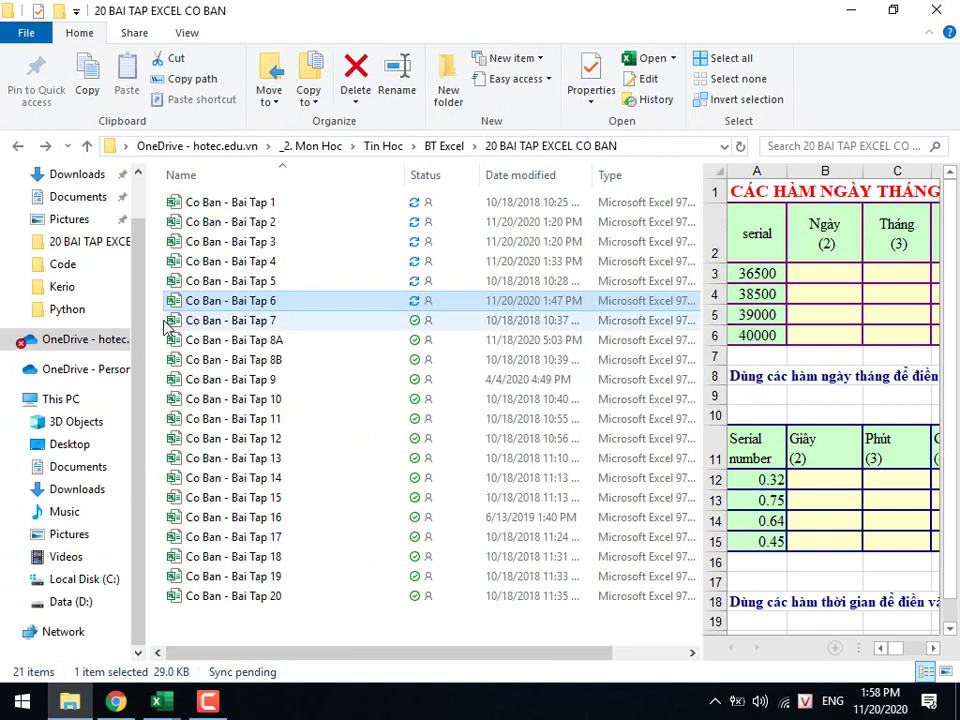
Open the Co Ban - Bai Tap 7 workbook from the exercise folder.
{"action": "double_click", "coordinate": [231, 320]}
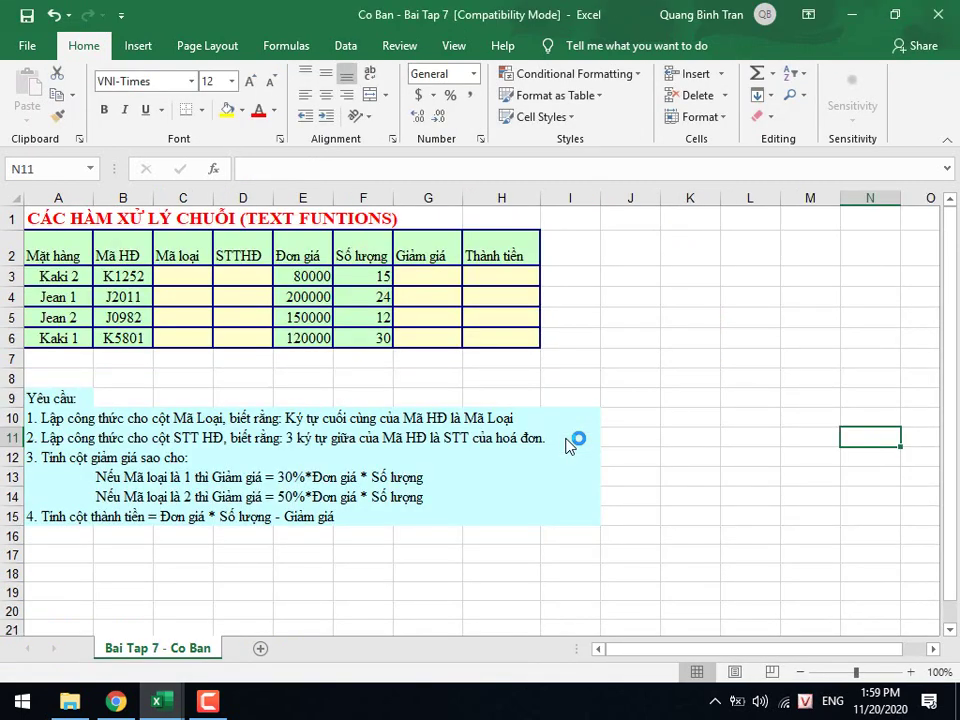
Start a RIGHT formula in C3 referencing the Mã HĐ code in B3.
{"action": "left_click", "coordinate": [183, 272]}
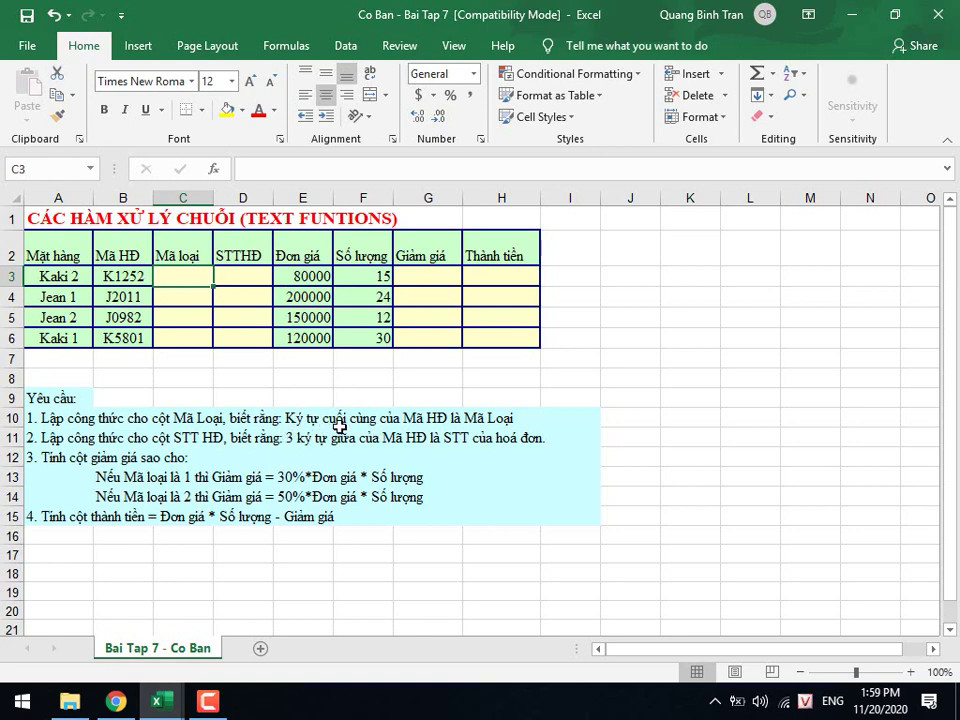
{"action": "type", "text": "="}
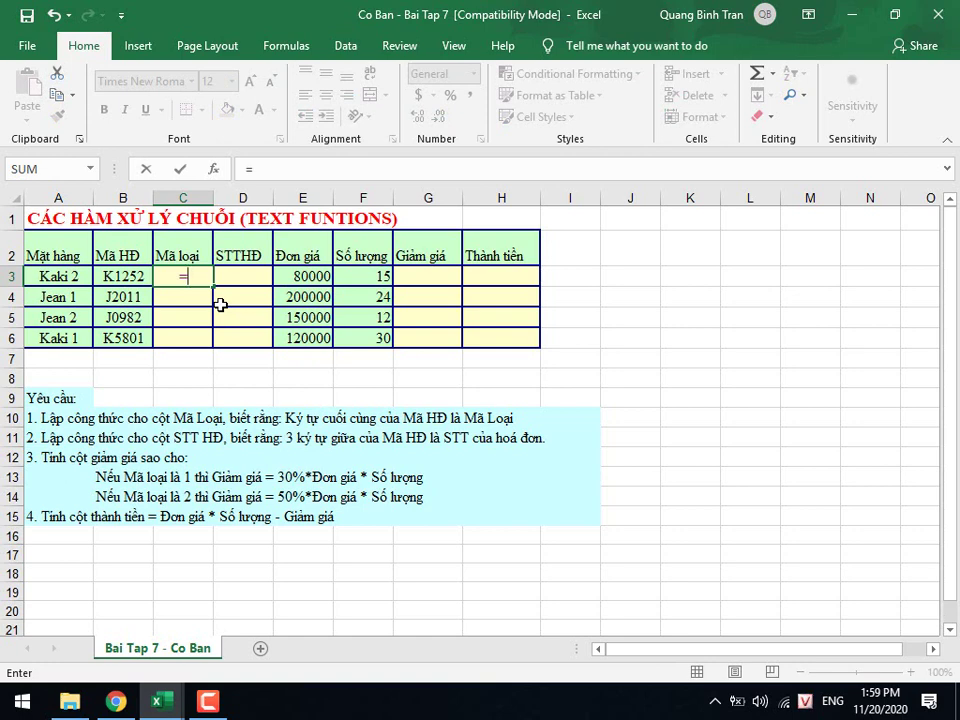
{"action": "type", "text": "r"}
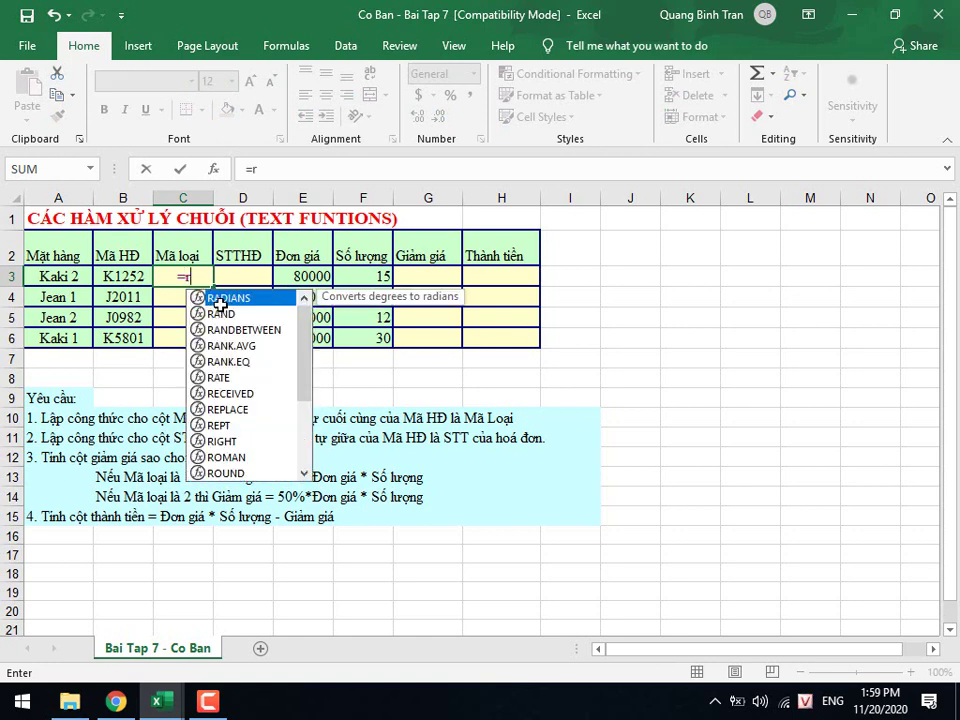
{"action": "type", "text": "ih"}
{"action": "key", "text": "BackSpace"}
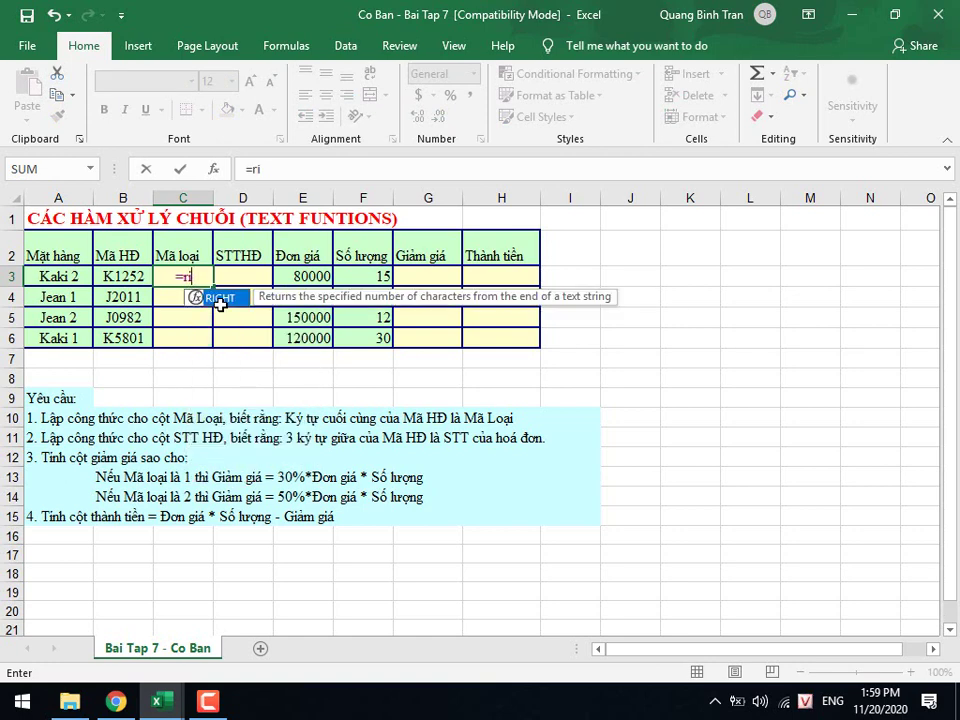
{"action": "type", "text": "gt"}
{"action": "key", "text": "BackSpace"}
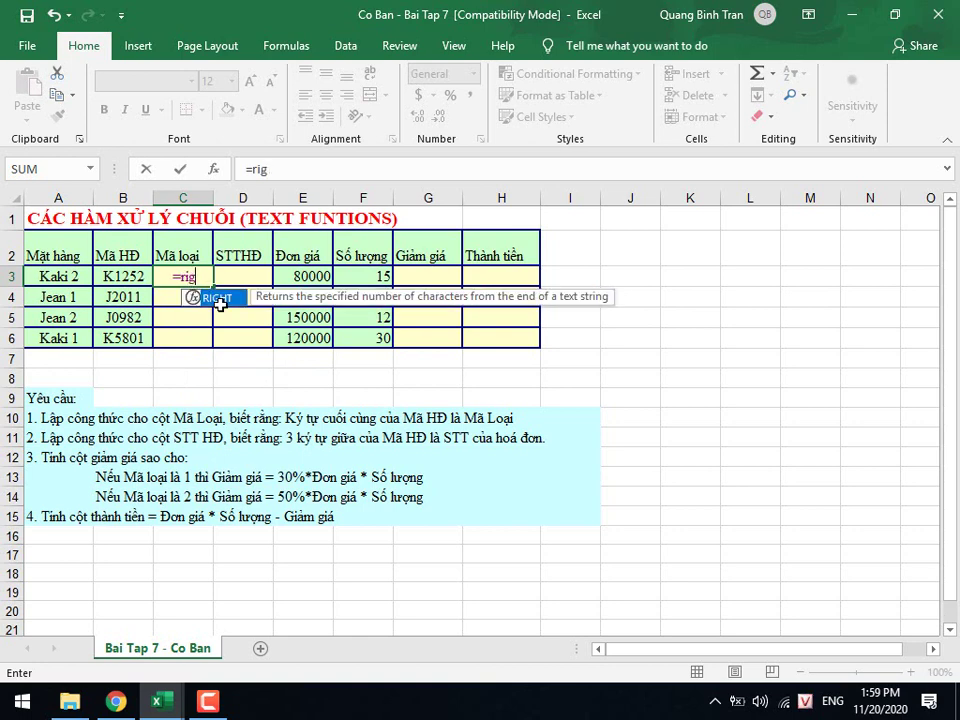
{"action": "type", "text": "ht("}
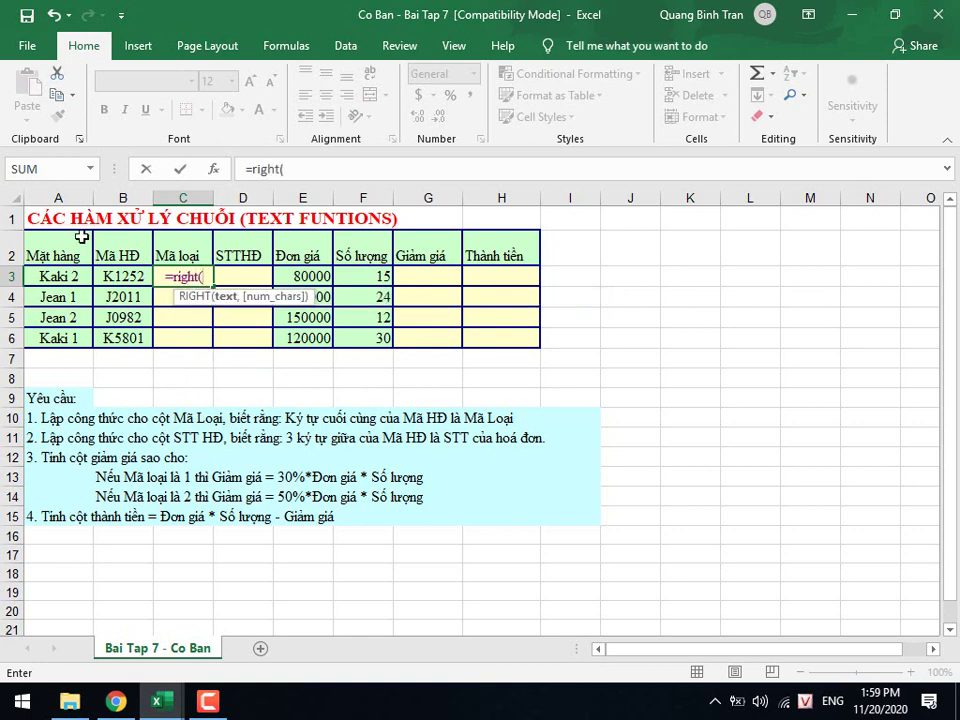
{"action": "left_click", "coordinate": [123, 277]}
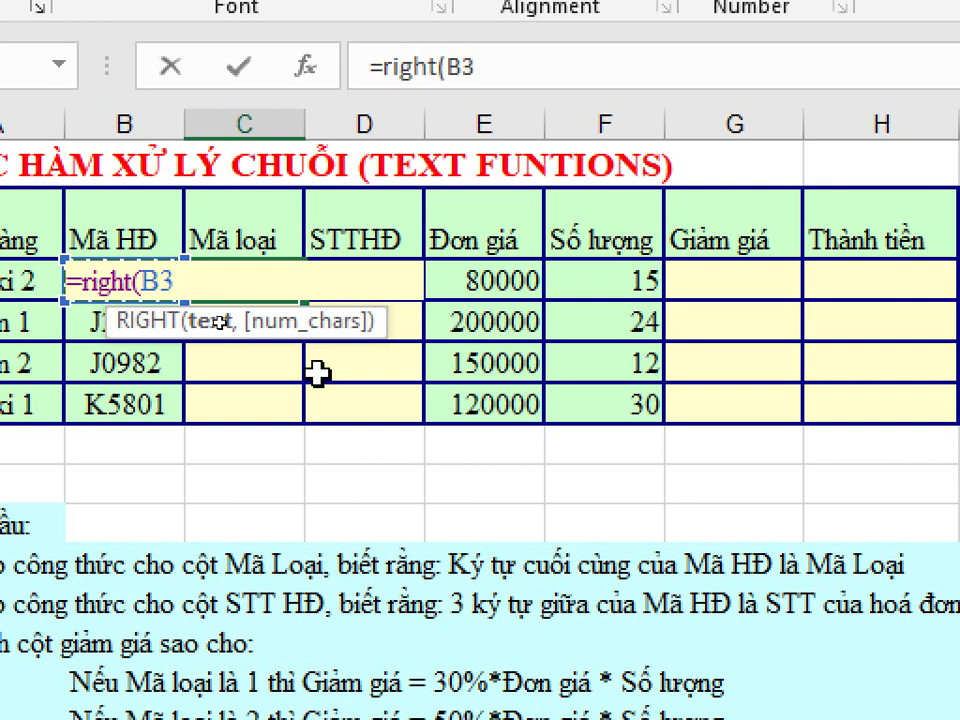
{"action": "type", "text": ")"}
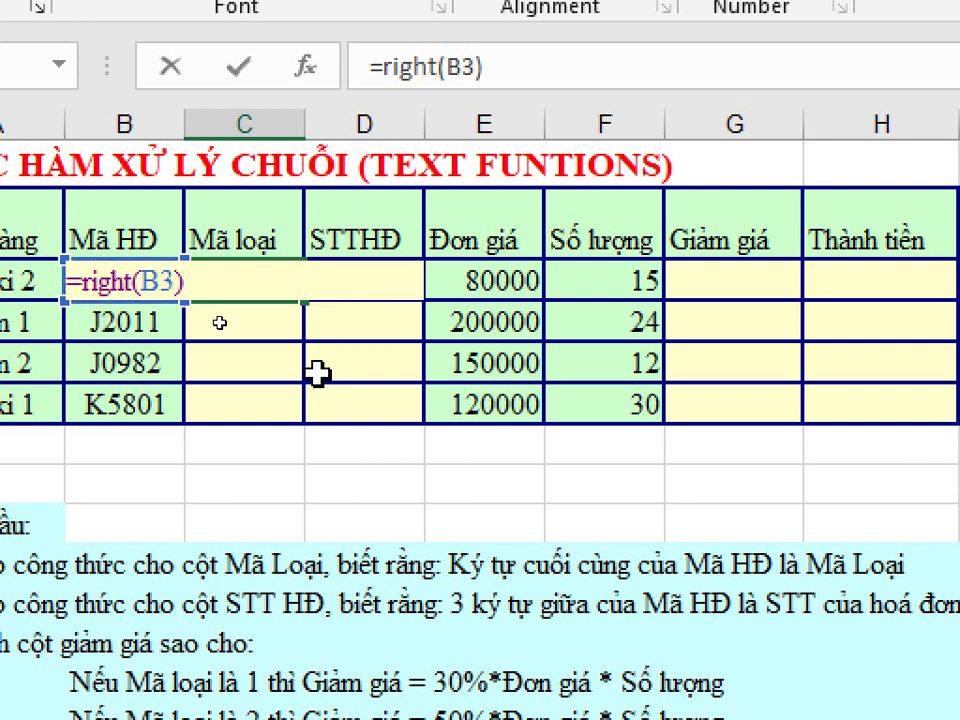
Try character counts 1 and 2, then settle on =RIGHT(B3) in C3.
{"action": "key", "text": "BackSpace"}
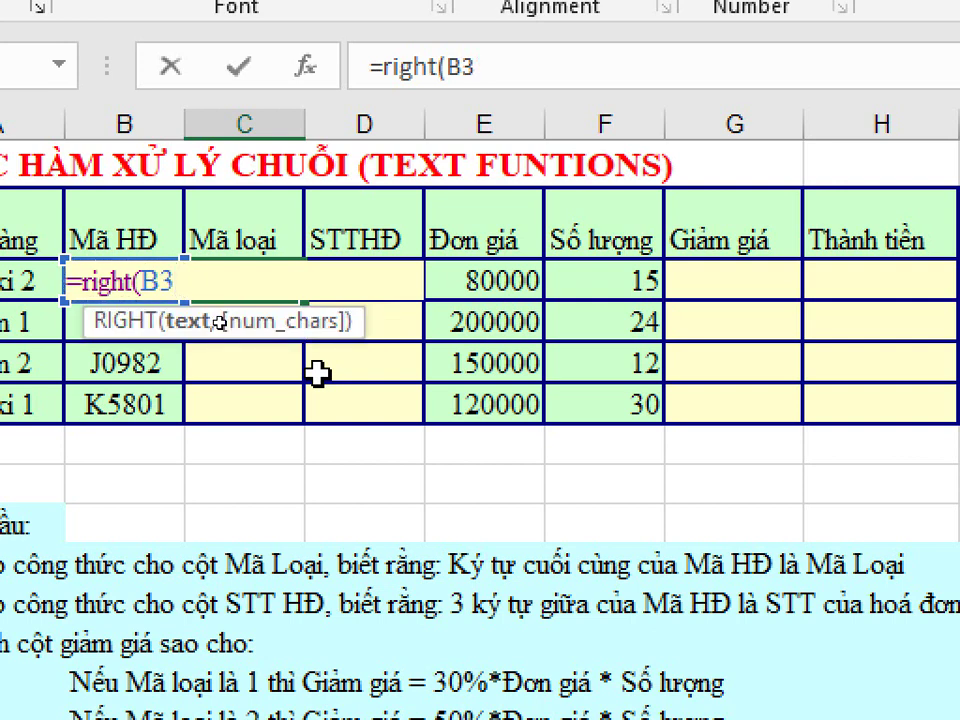
{"action": "type", "text": ",1)"}
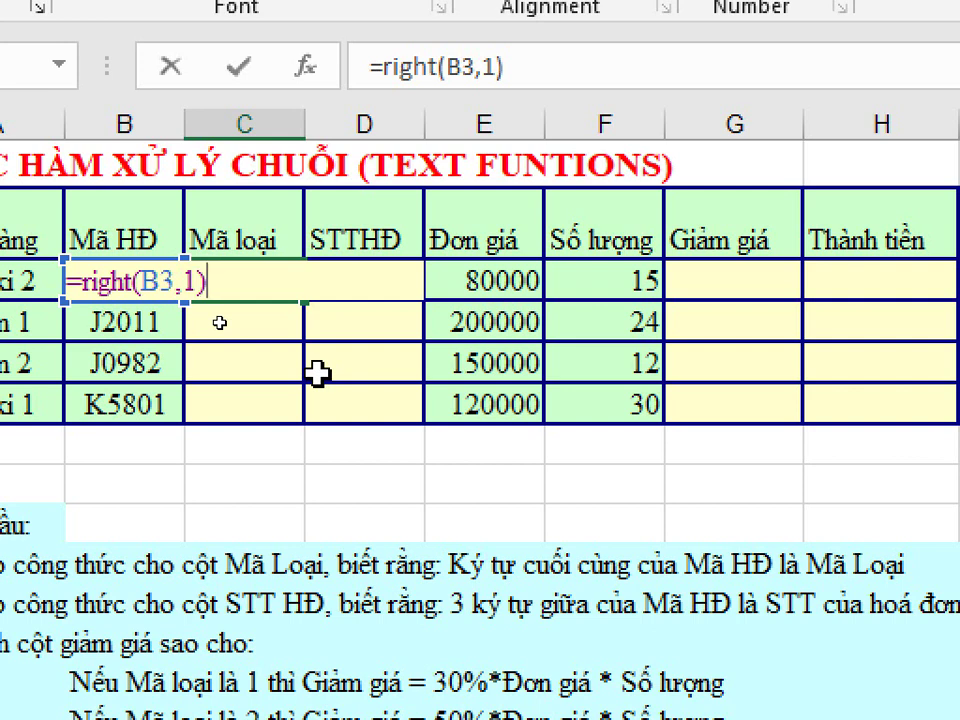
{"action": "key", "text": "BackSpace"}
{"action": "key", "text": "BackSpace"}
{"action": "type", "text": "2"}
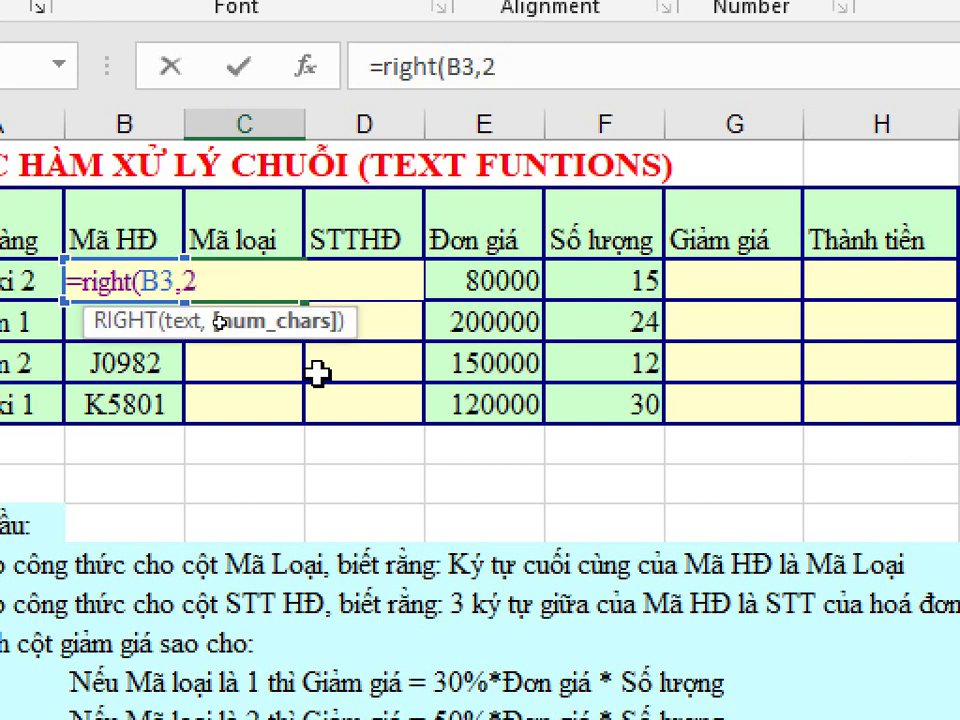
{"action": "type", "text": ")"}
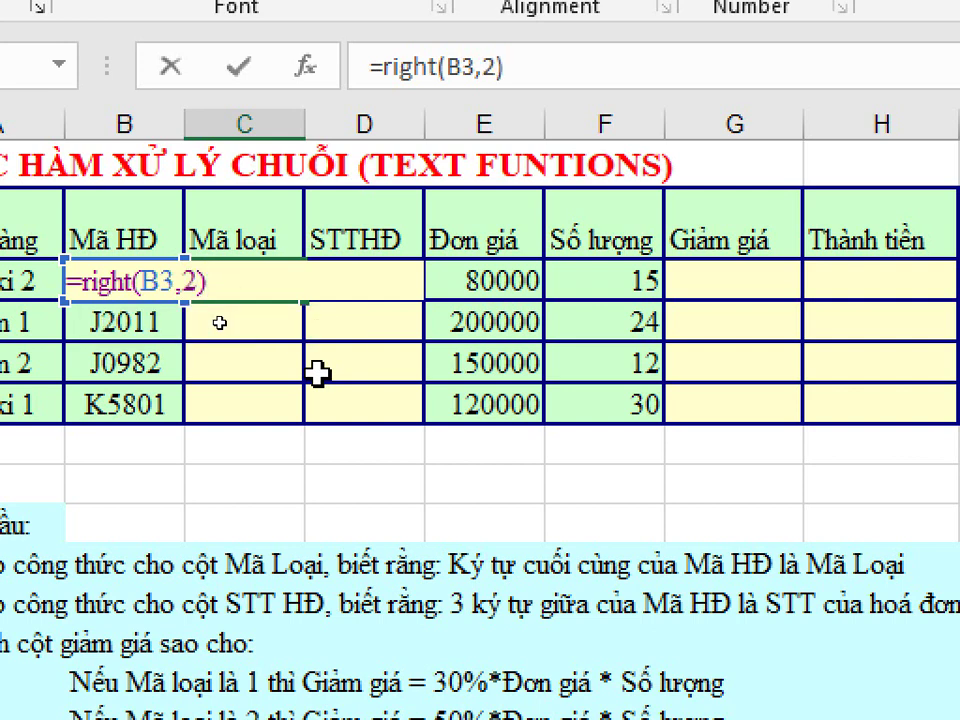
{"action": "key", "text": "BackSpace"}
{"action": "key", "text": "BackSpace"}
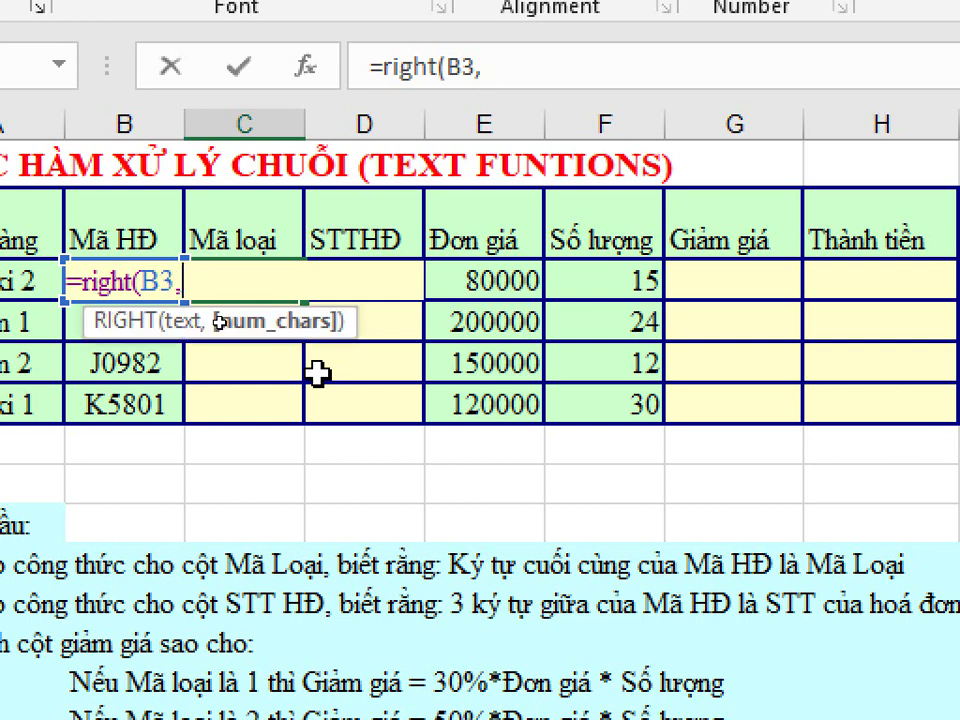
{"action": "key", "text": "BackSpace"}
{"action": "type", "text": ")"}
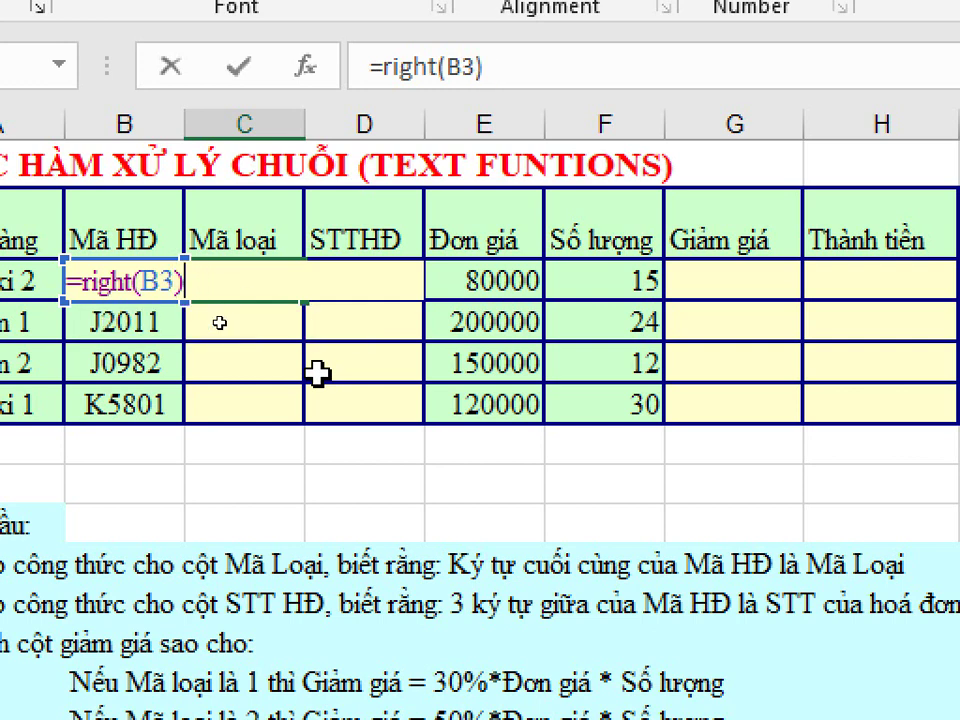
{"action": "key", "text": "Return"}
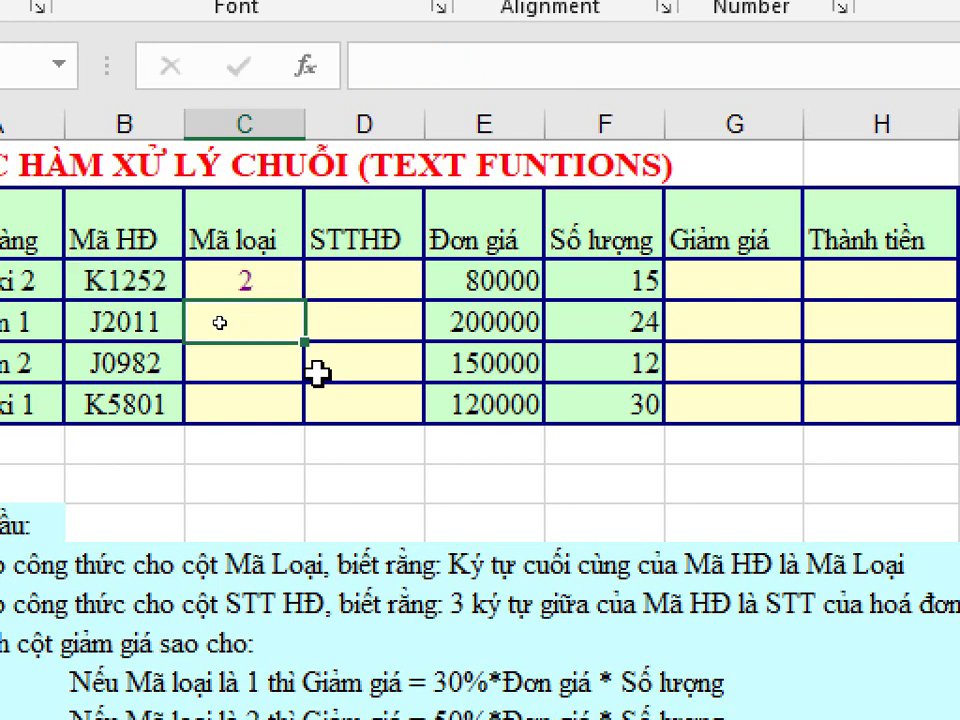
Copy =RIGHT(B3) down to C6, giving 2, 1, 2 and 1.
{"action": "left_click", "coordinate": [278, 278]}
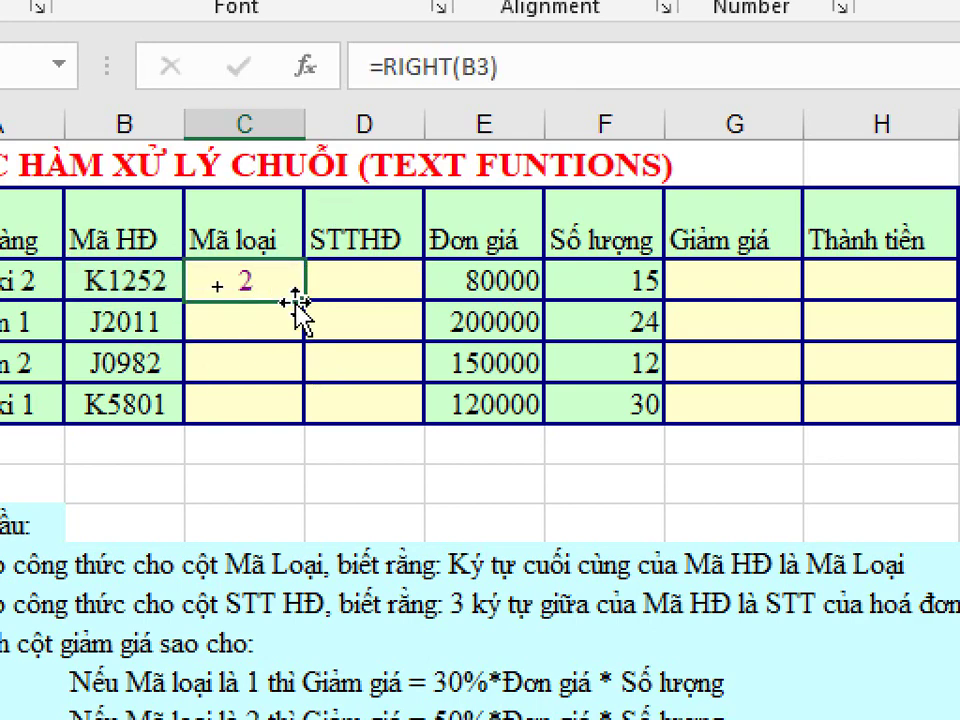
{"action": "double_click", "coordinate": [305, 299]}
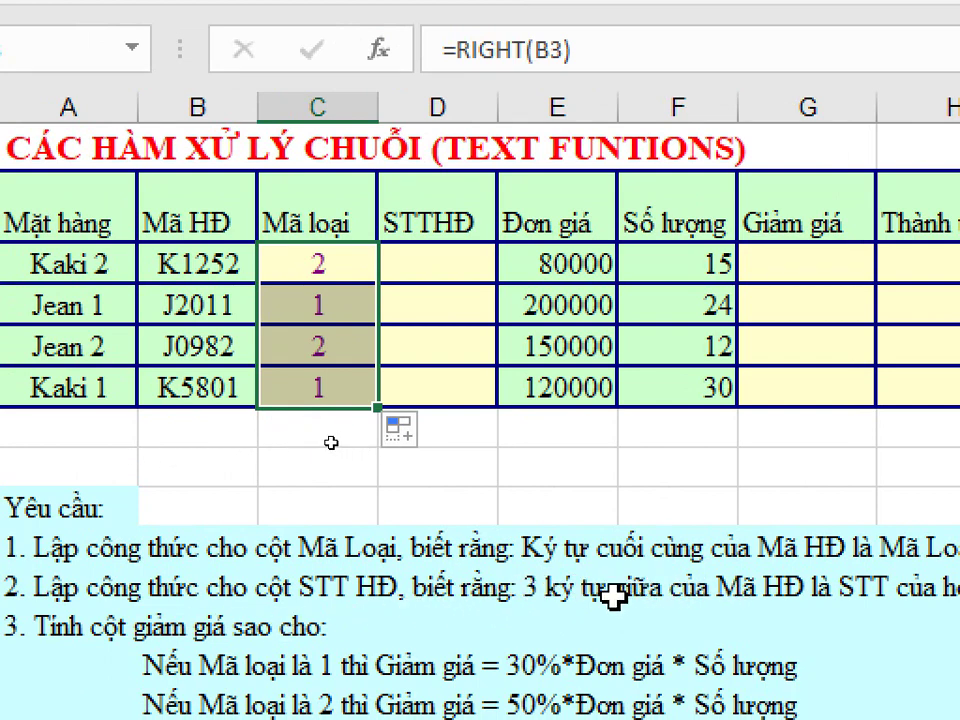
{"action": "left_click", "coordinate": [614, 591]}
{"action": "left_click", "coordinate": [634, 594]}
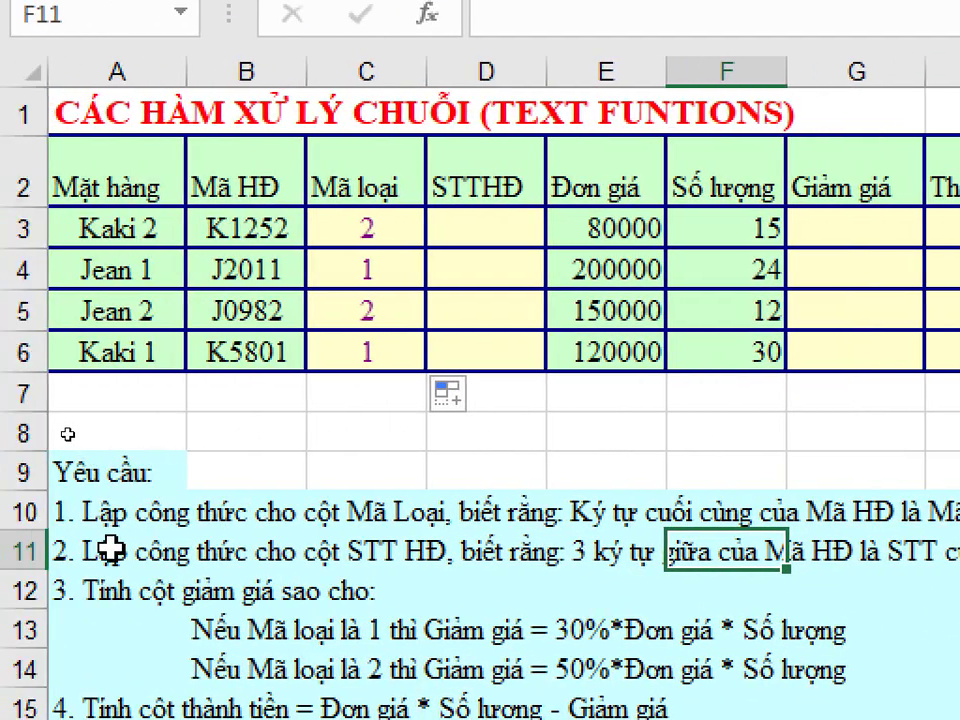
Enter =MID(B3,2,3) in D3 and fill it down to D6, giving 125, 201, 098, 580.
{"action": "left_click", "coordinate": [510, 225]}
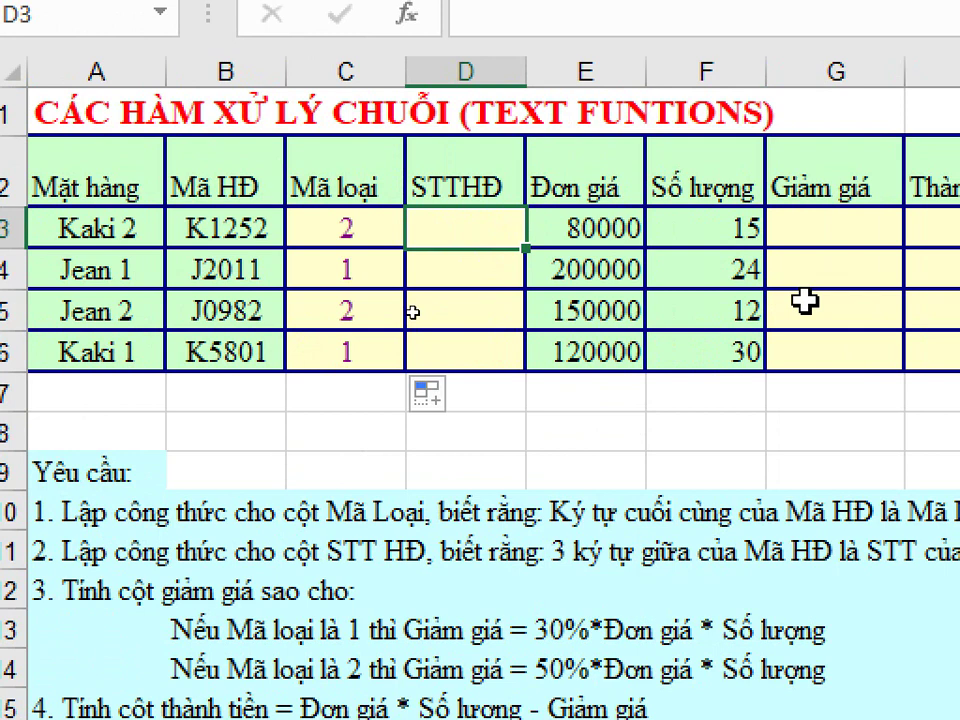
{"action": "type", "text": "=mid"}
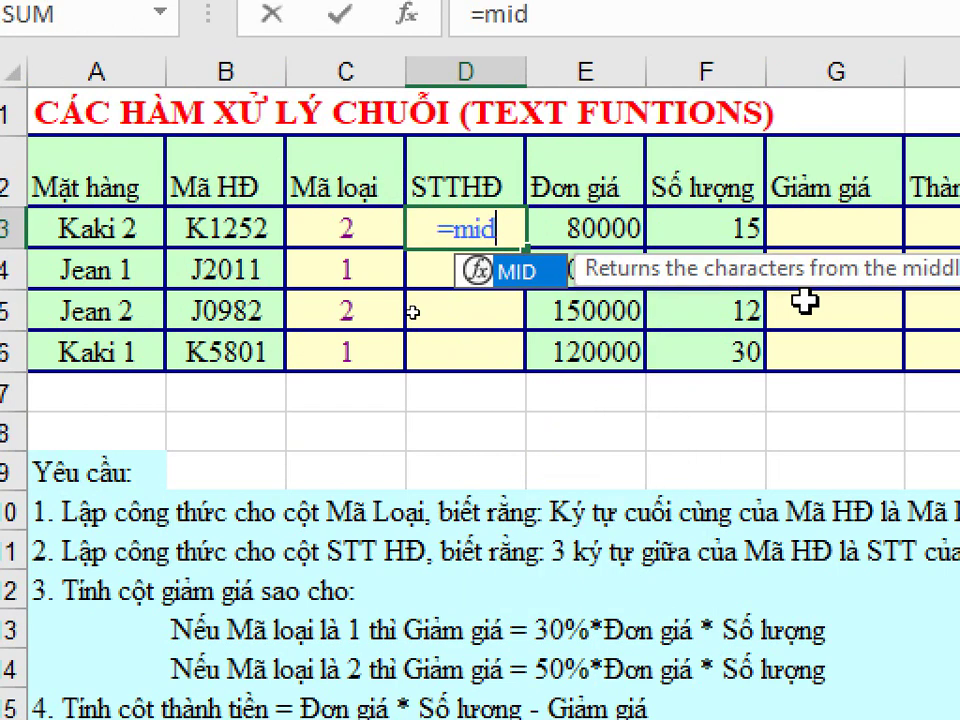
{"action": "type", "text": "("}
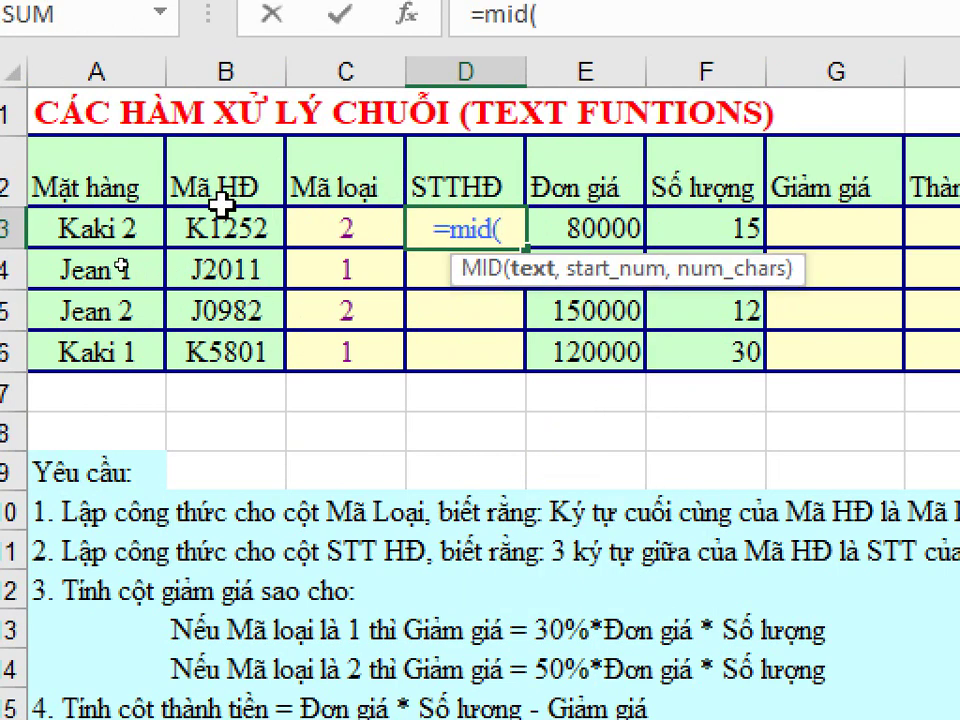
{"action": "left_click", "coordinate": [210, 218]}
{"action": "type", "text": ","}
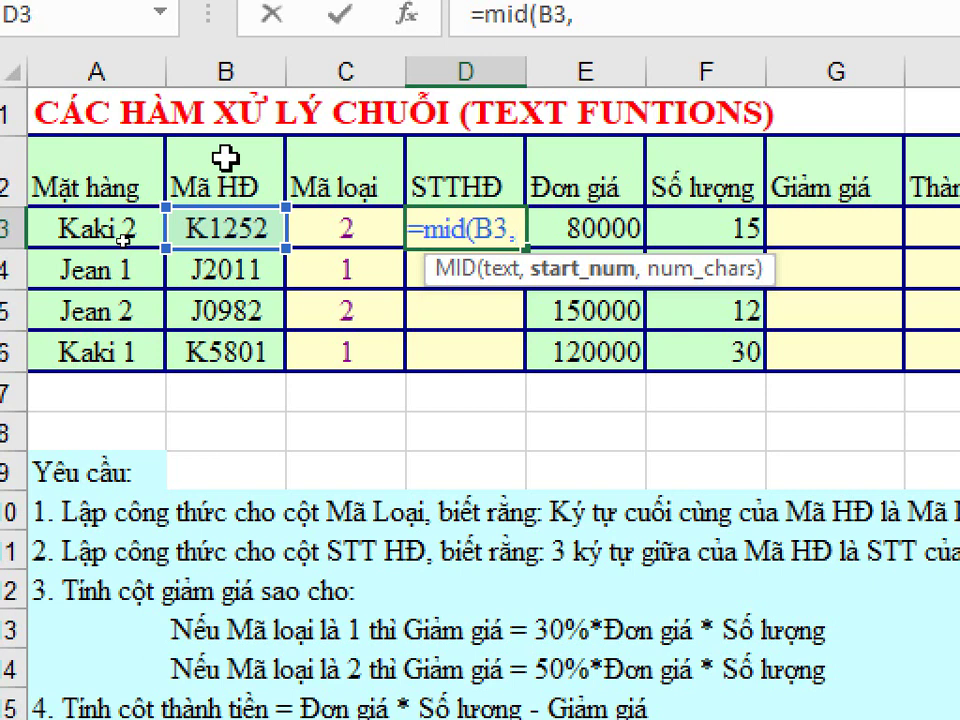
{"action": "type", "text": "2"}
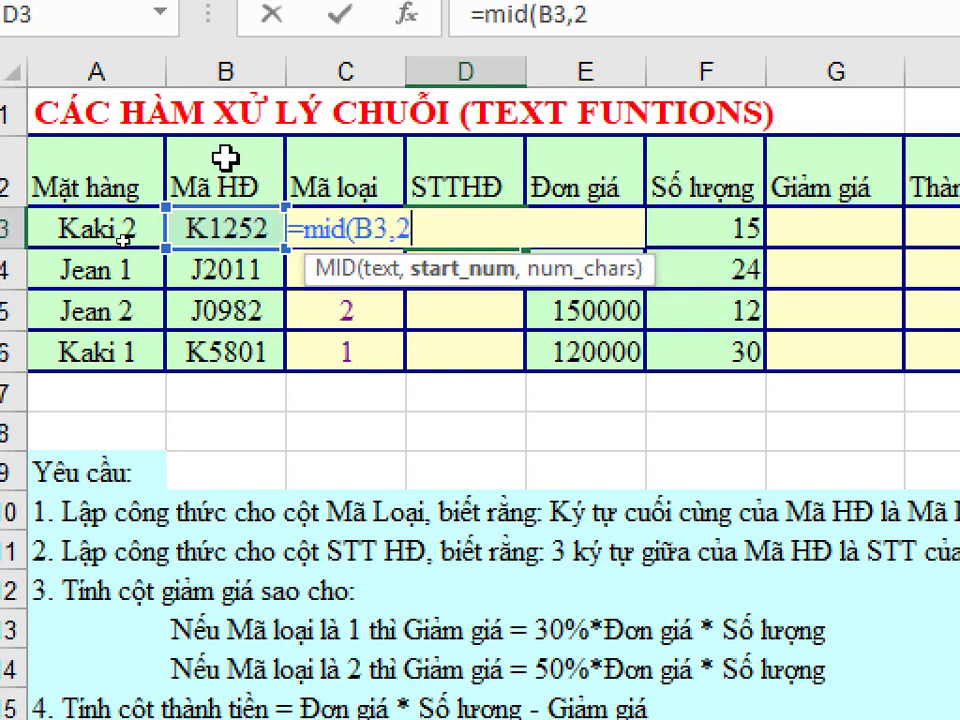
{"action": "type", "text": ","}
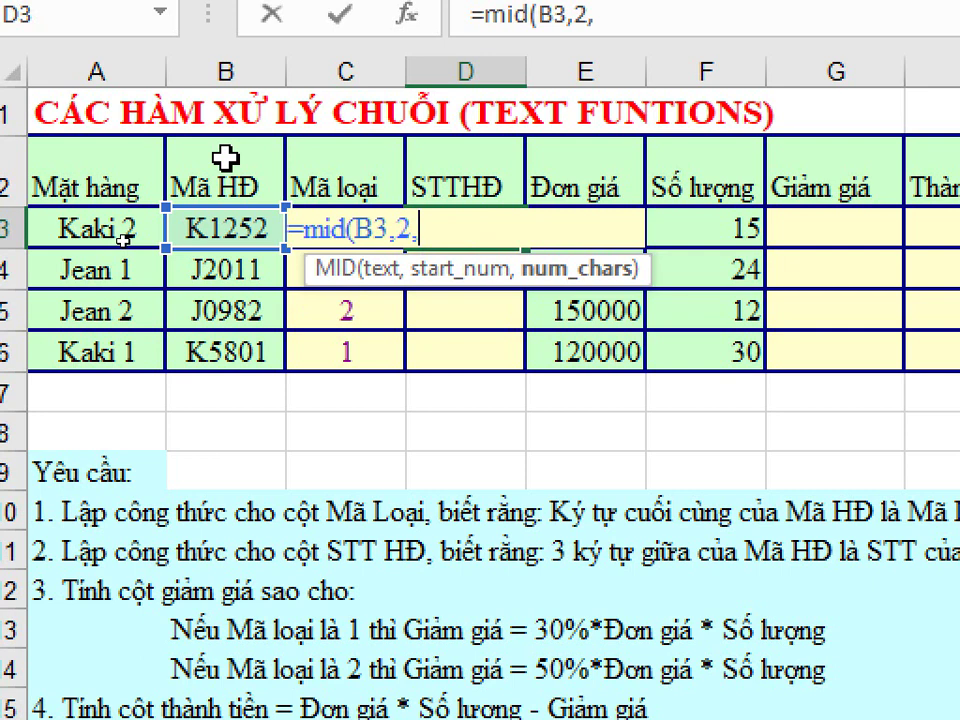
{"action": "type", "text": "3)"}
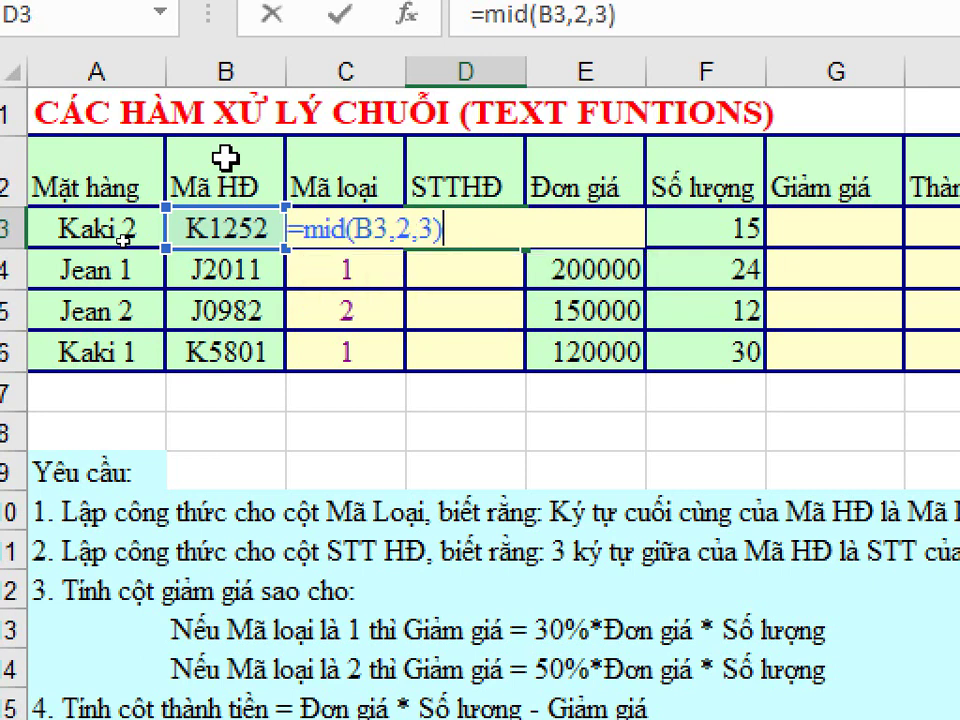
{"action": "key", "text": "Return"}
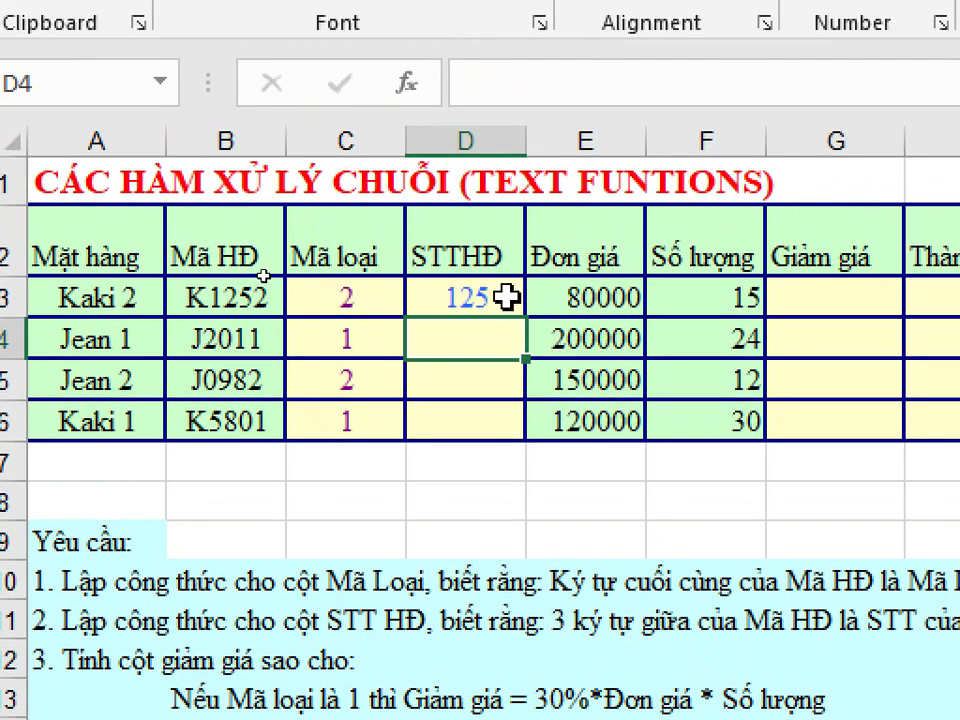
{"action": "left_click", "coordinate": [500, 229]}
{"action": "double_click", "coordinate": [521, 318]}
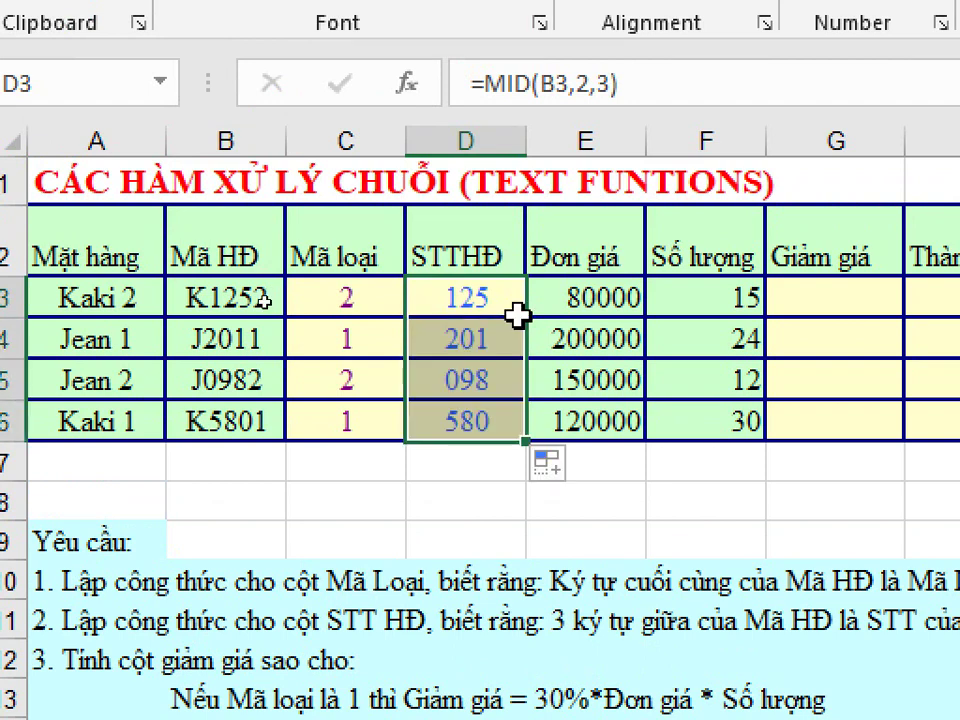
{"action": "left_click", "coordinate": [465, 300]}
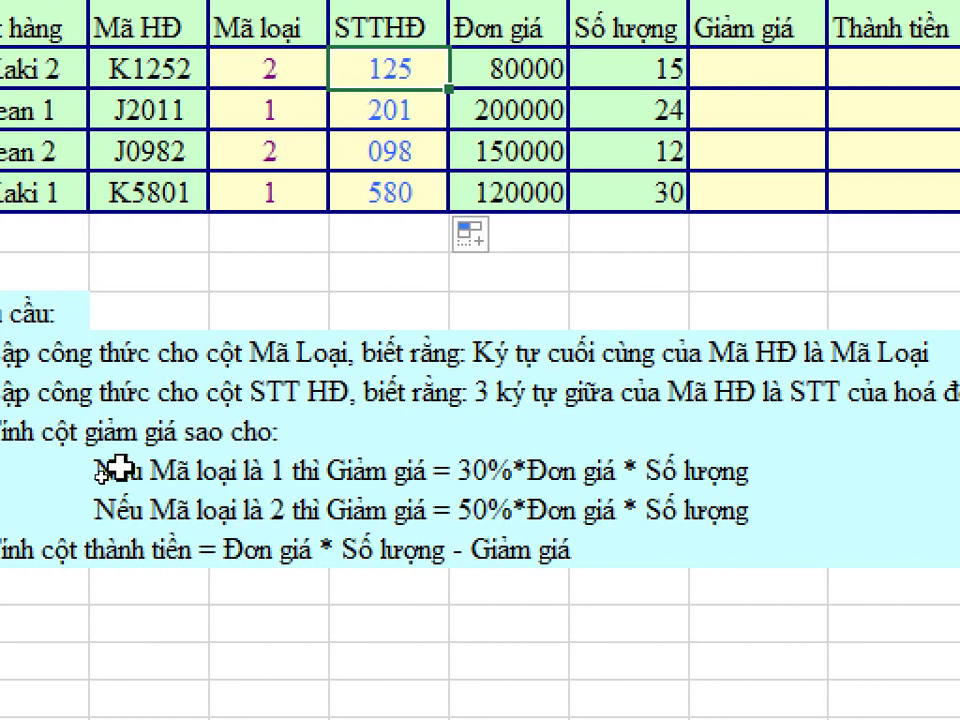
Start the Giảm giá formula in G3 with IF(C3="1",30%,50%).
{"action": "left_click", "coordinate": [80, 470]}
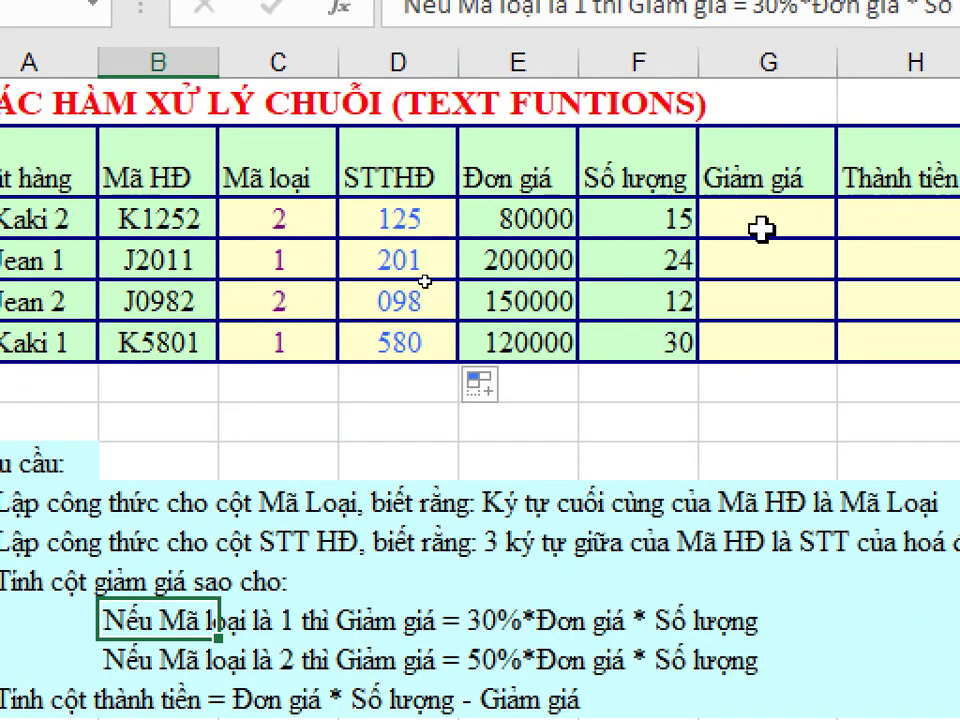
{"action": "double_click", "coordinate": [764, 229]}
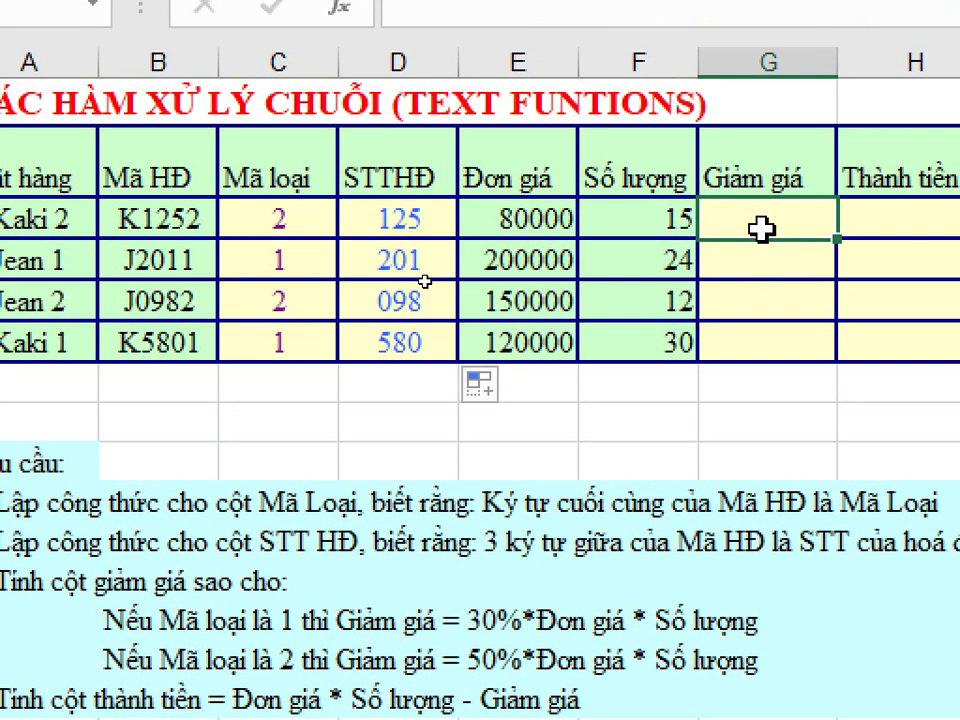
{"action": "type", "text": "="}
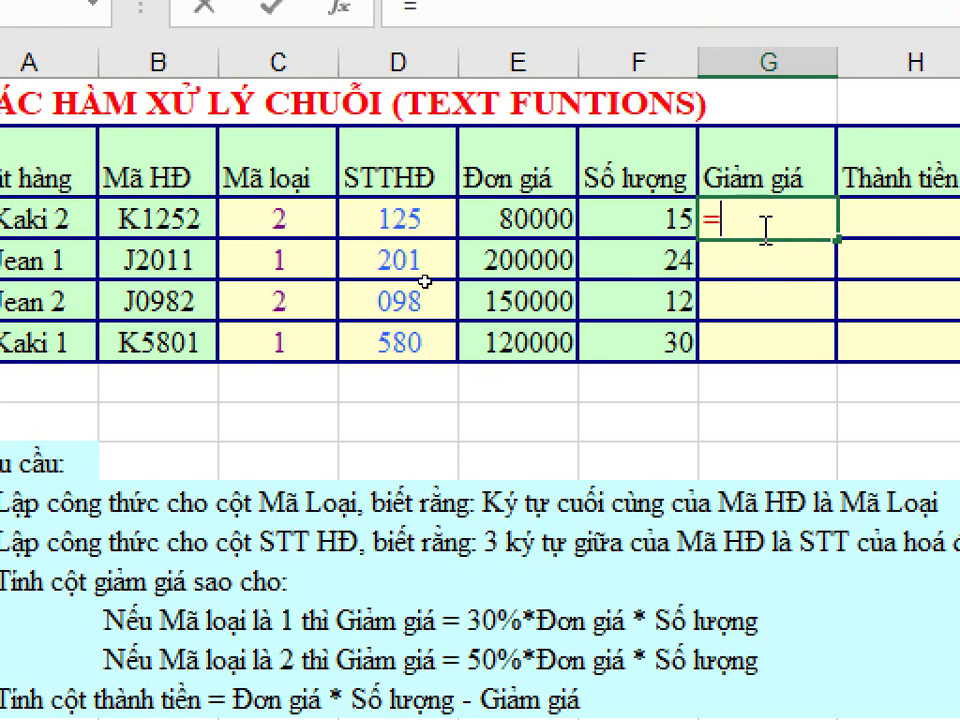
{"action": "type", "text": "if"}
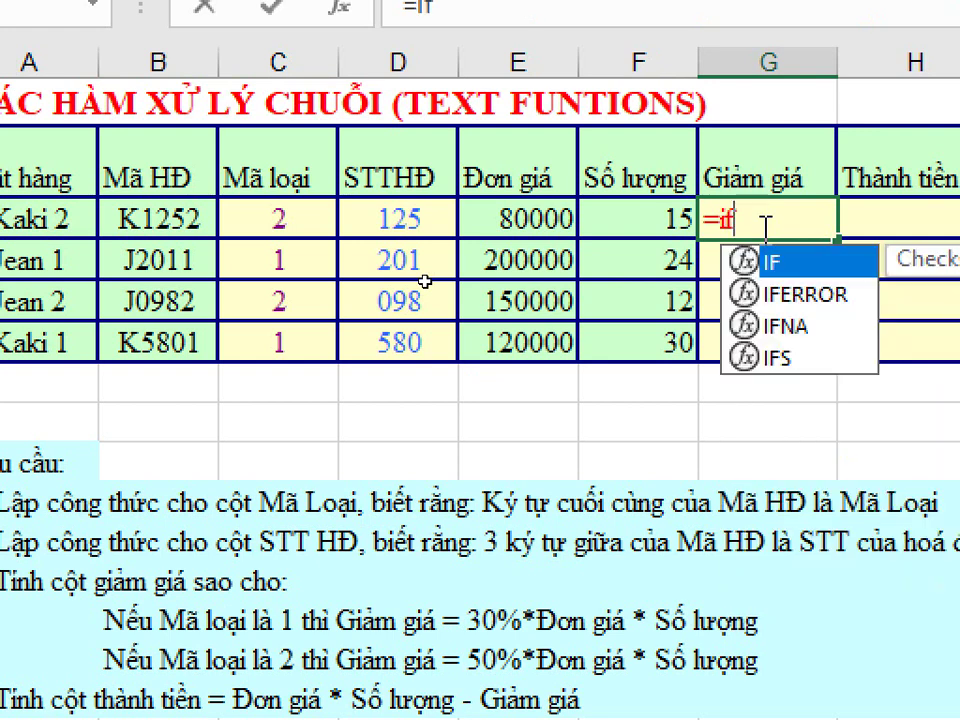
{"action": "type", "text": "("}
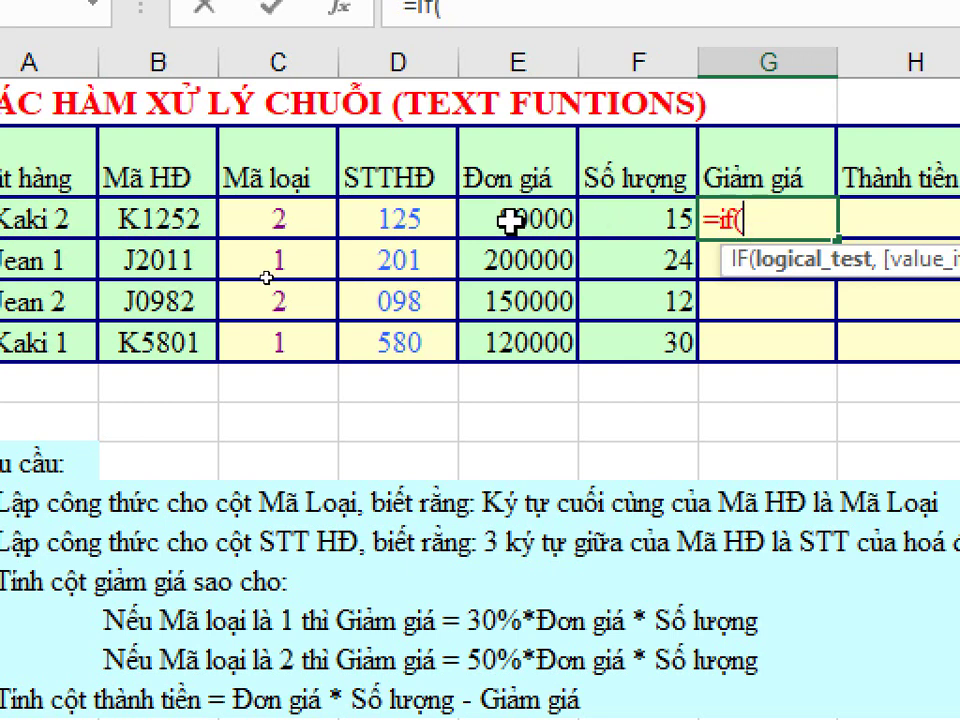
{"action": "left_click", "coordinate": [258, 223]}
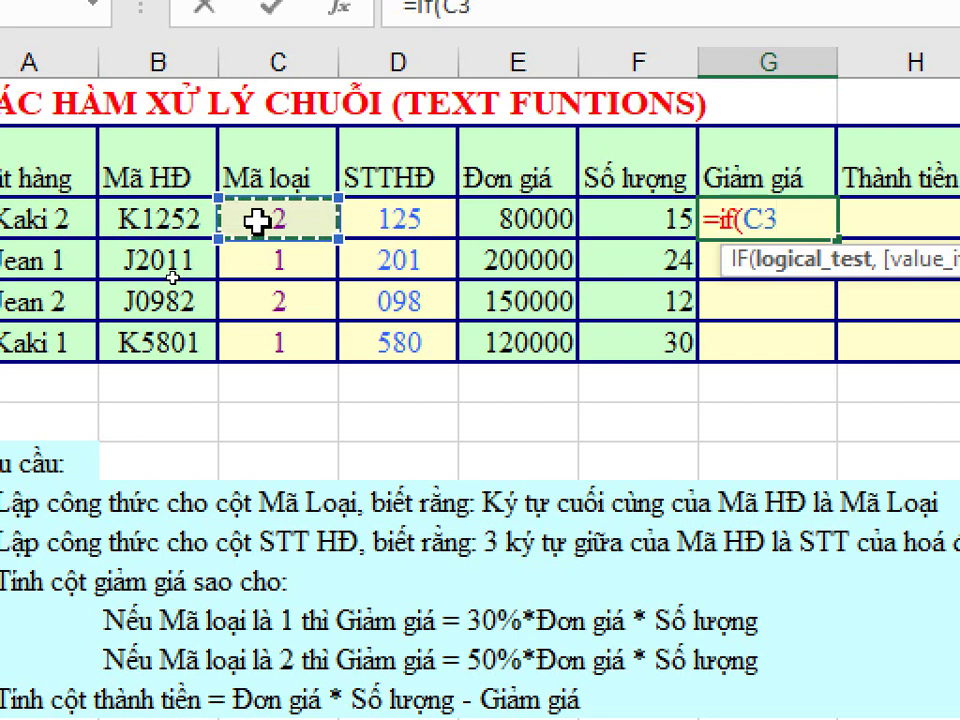
{"action": "type", "text": "="}
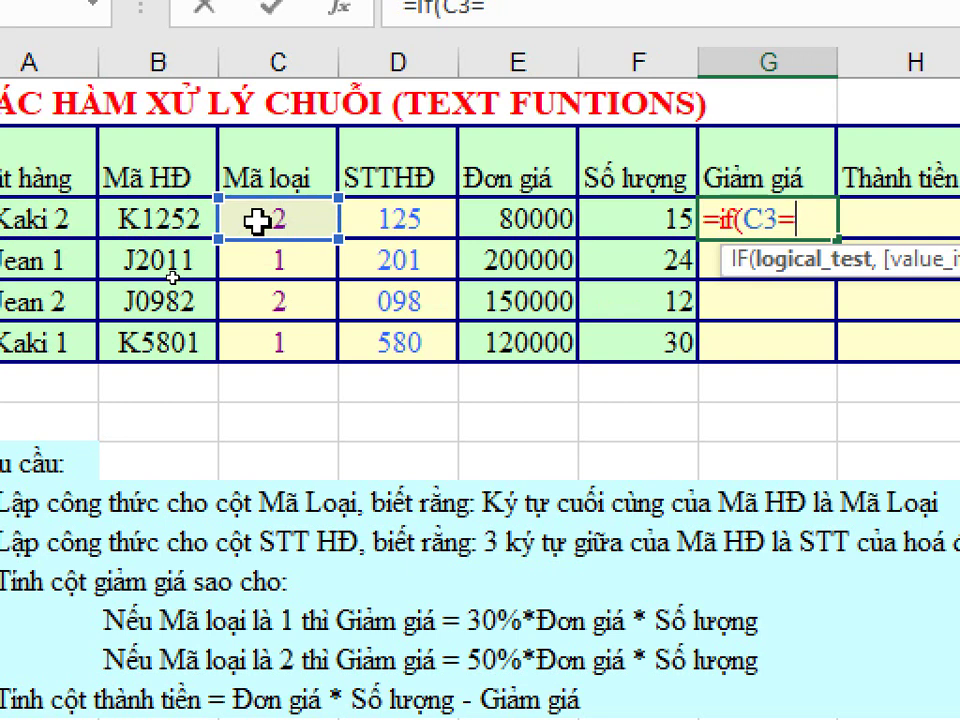
{"action": "type", "text": "1"}
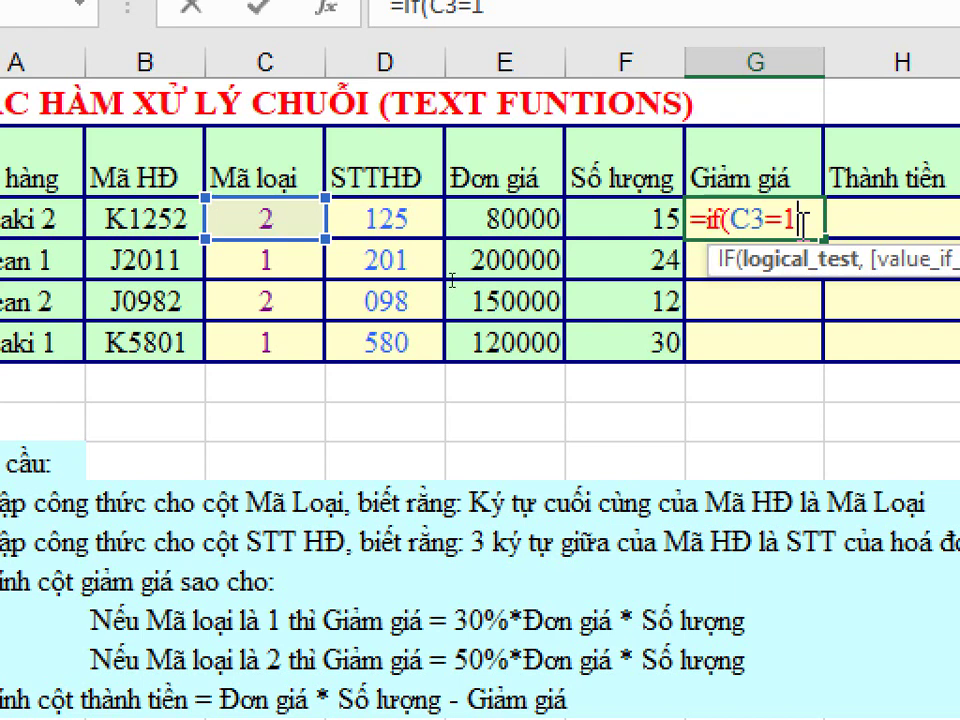
{"action": "key", "text": "BackSpace"}
{"action": "type", "text": "\"1"}
{"action": "type", "text": "\""}
{"action": "type", "text": ","}
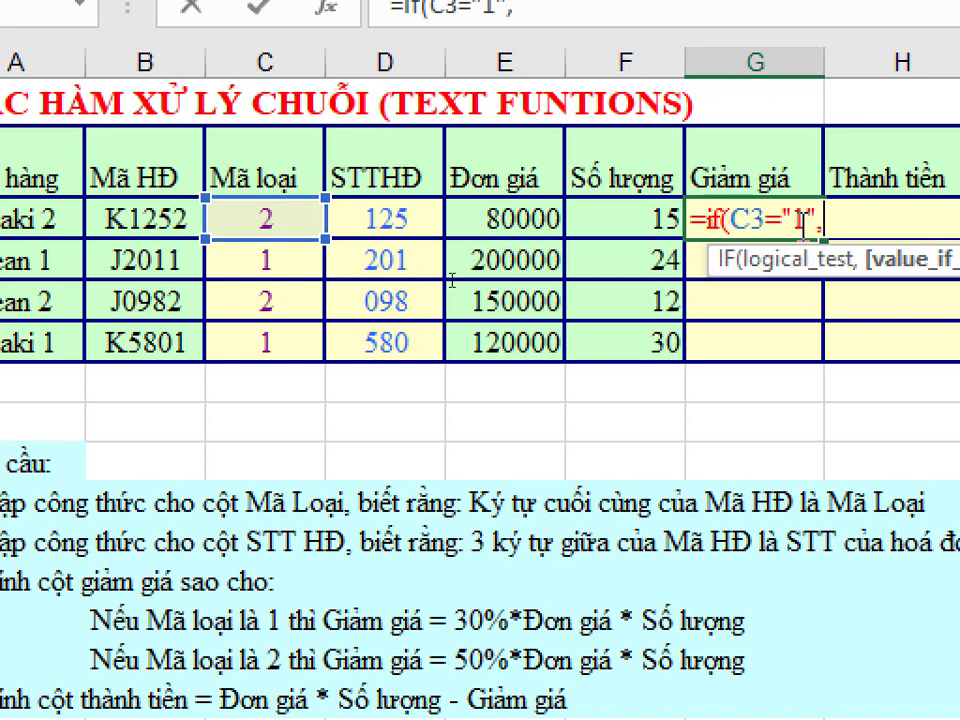
{"action": "type", "text": "3"}
{"action": "type", "text": "0%"}
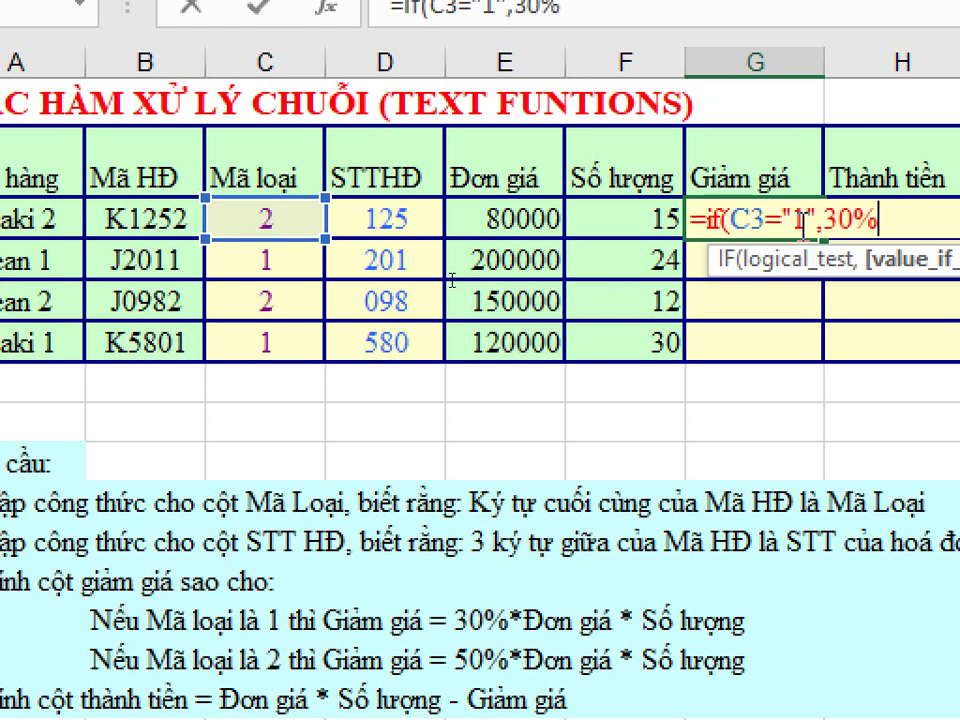
{"action": "type", "text": ","}
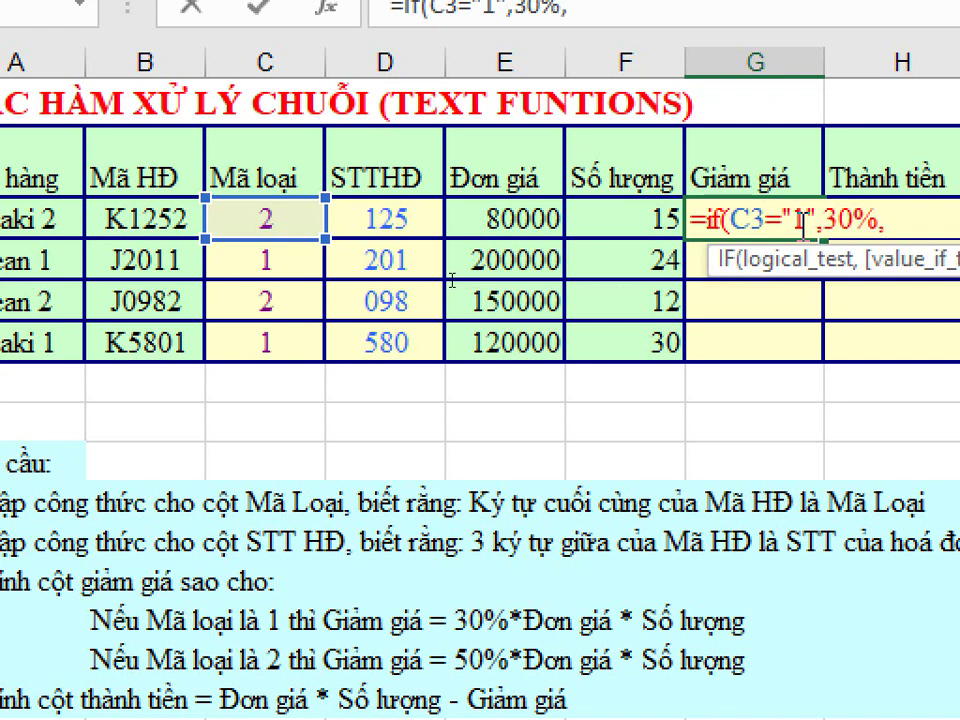
{"action": "type", "text": "50%"}
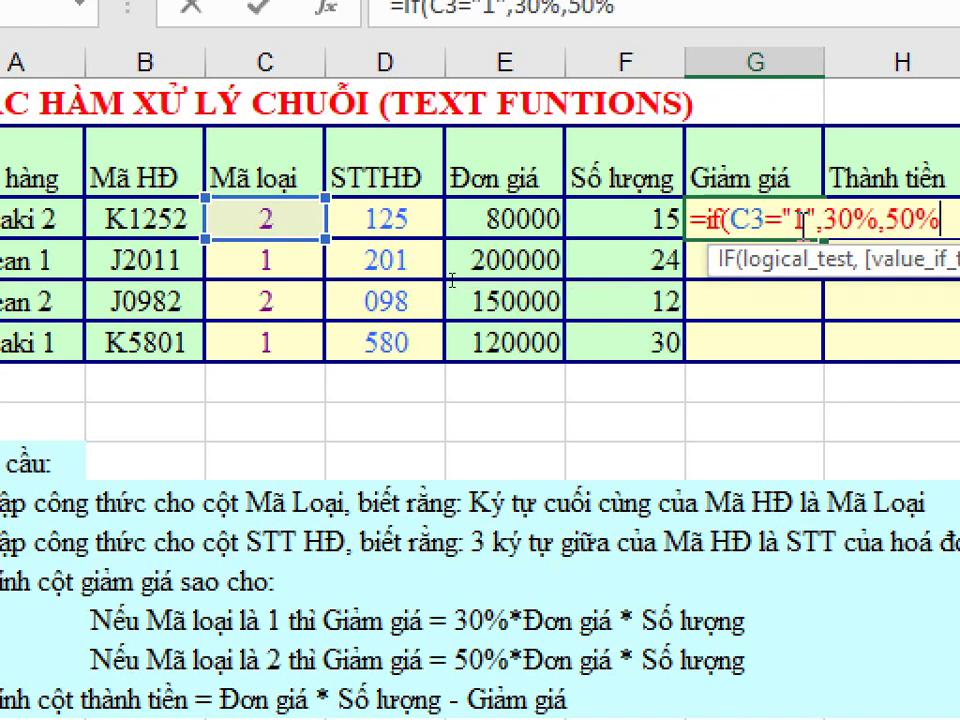
{"action": "type", "text": ")"}
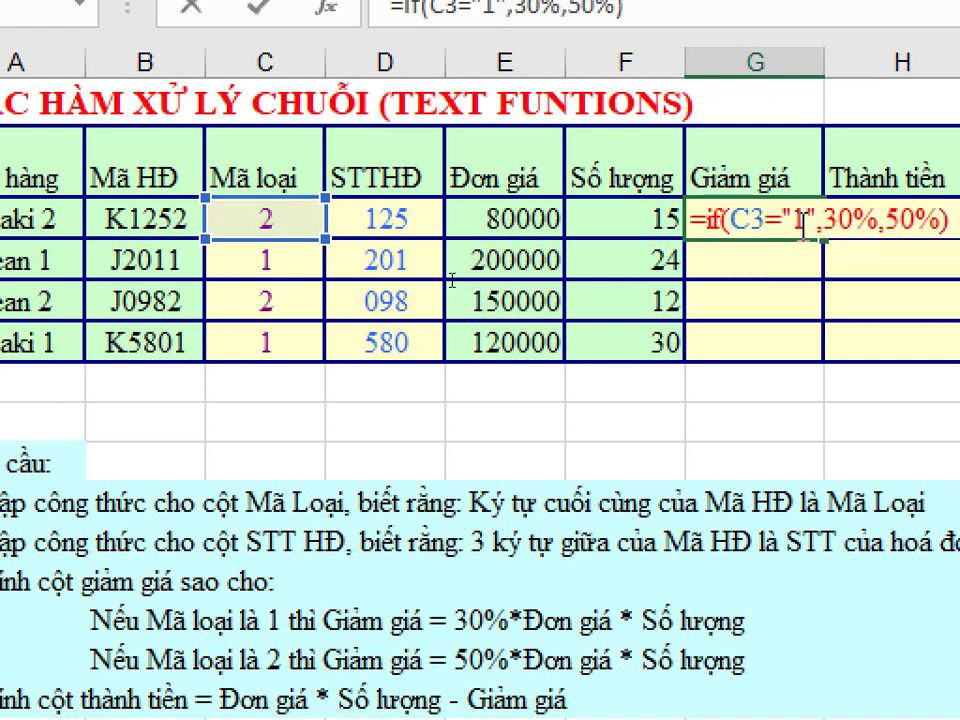
Multiply the IF result by E3 and F3 to complete the G3 discount formula.
{"action": "scroll", "coordinate": [838, 302], "scroll_direction": "right", "scroll_amount": 1}
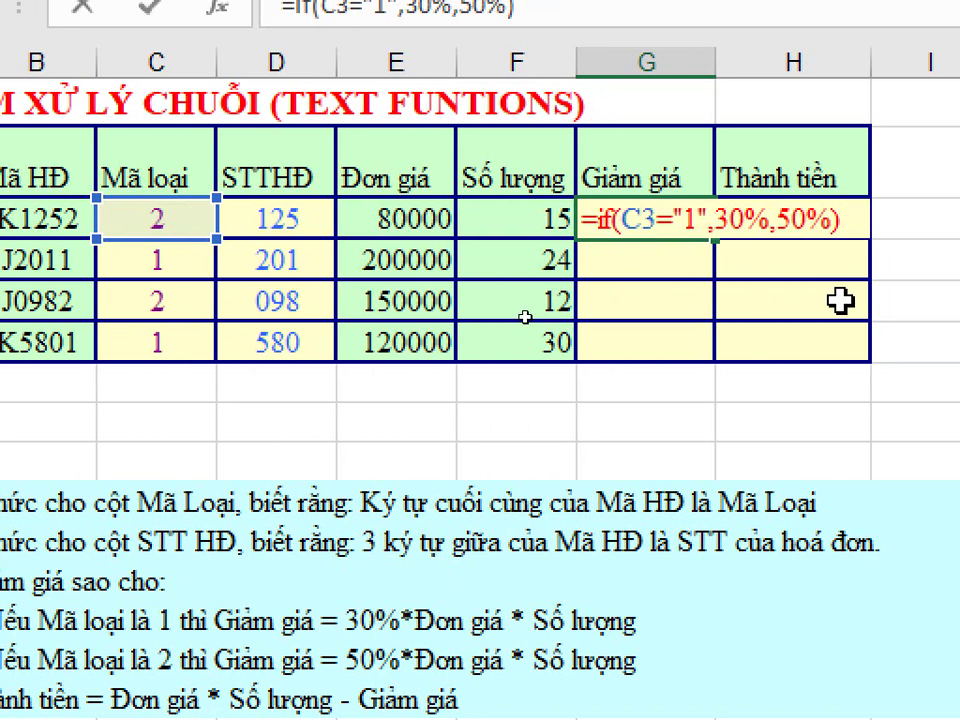
{"action": "type", "text": "*"}
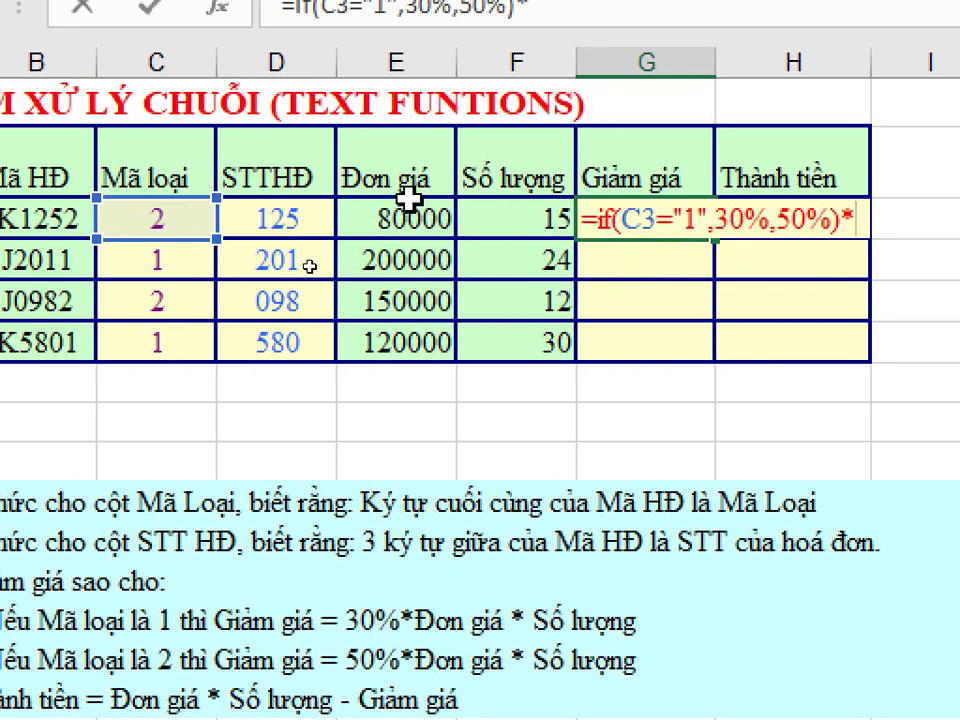
{"action": "left_click", "coordinate": [400, 207]}
{"action": "type", "text": "*"}
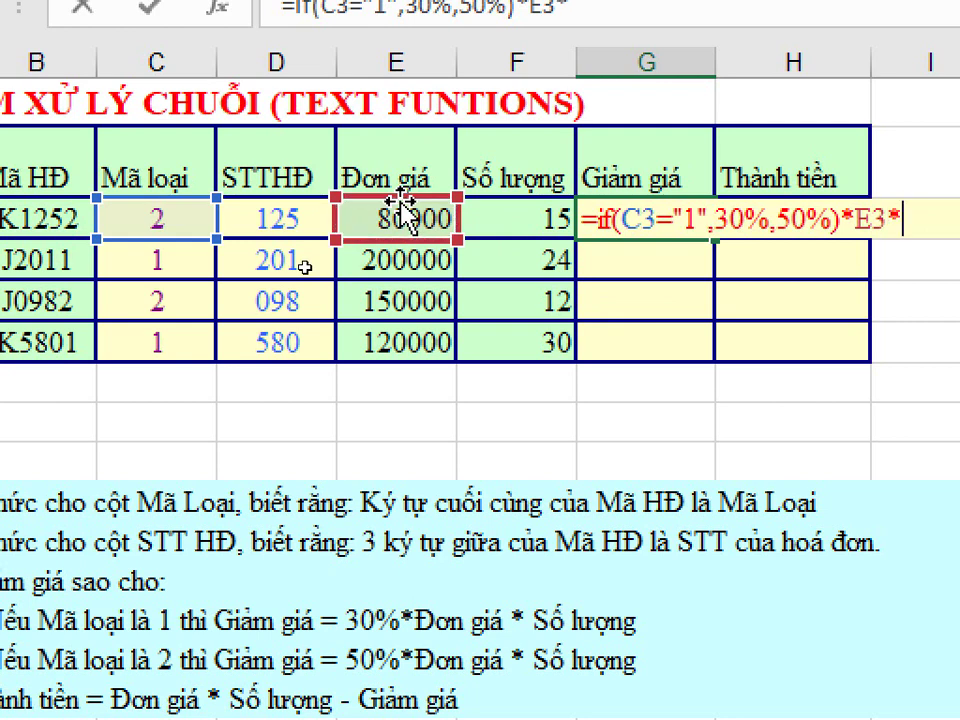
{"action": "left_click", "coordinate": [508, 214]}
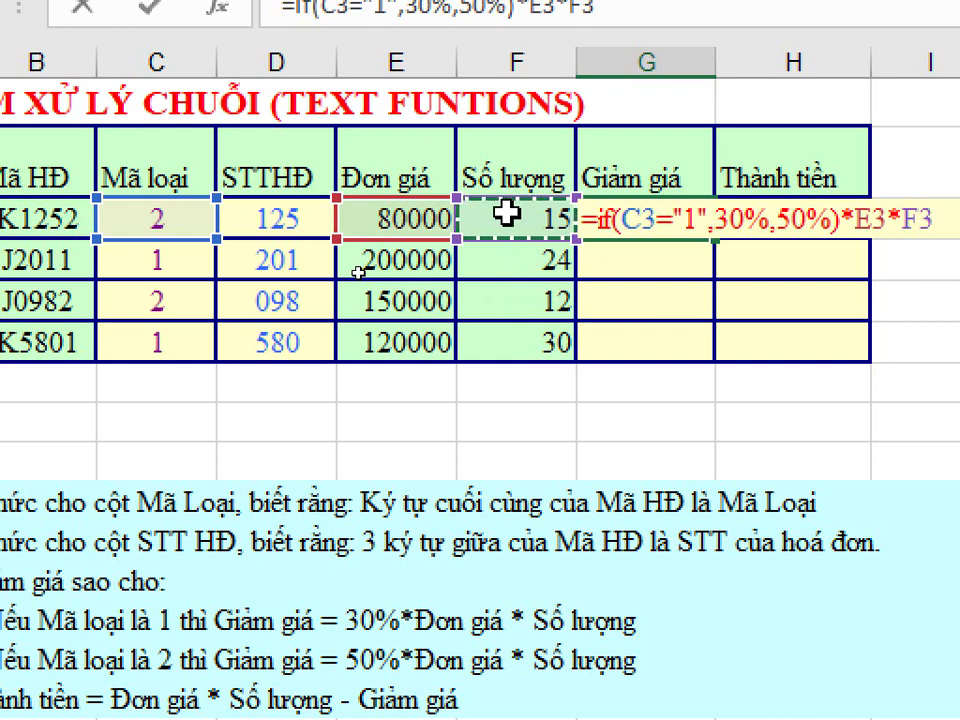
{"action": "key", "text": "Return"}
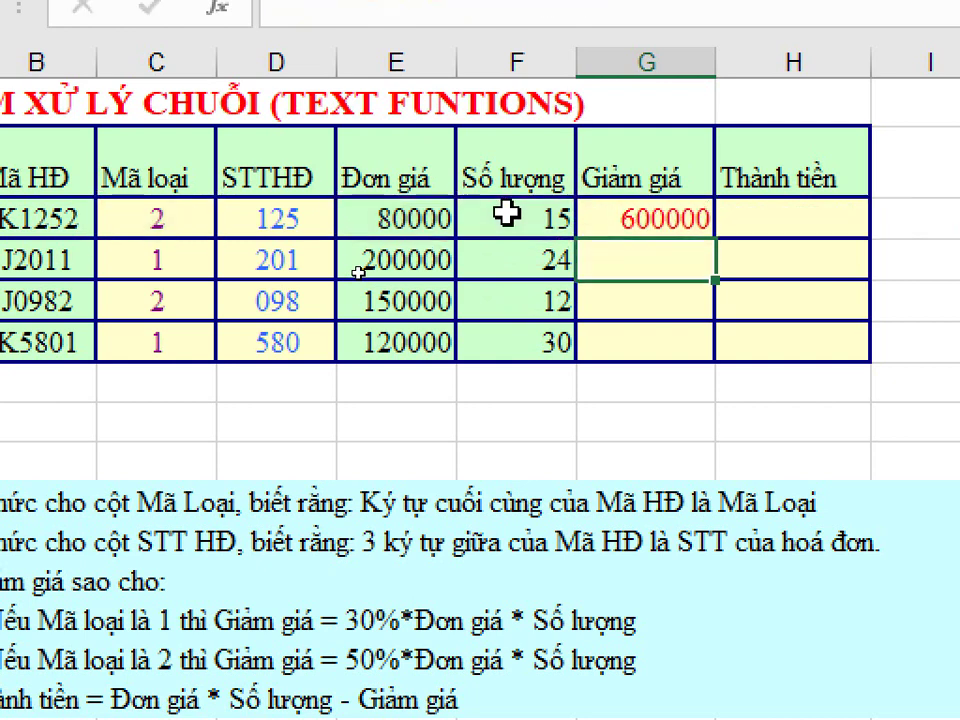
Fill the discount formula down to G6, giving 600000, 1440000, 900000 and 1080000.
{"action": "key", "text": "ctrl+d"}
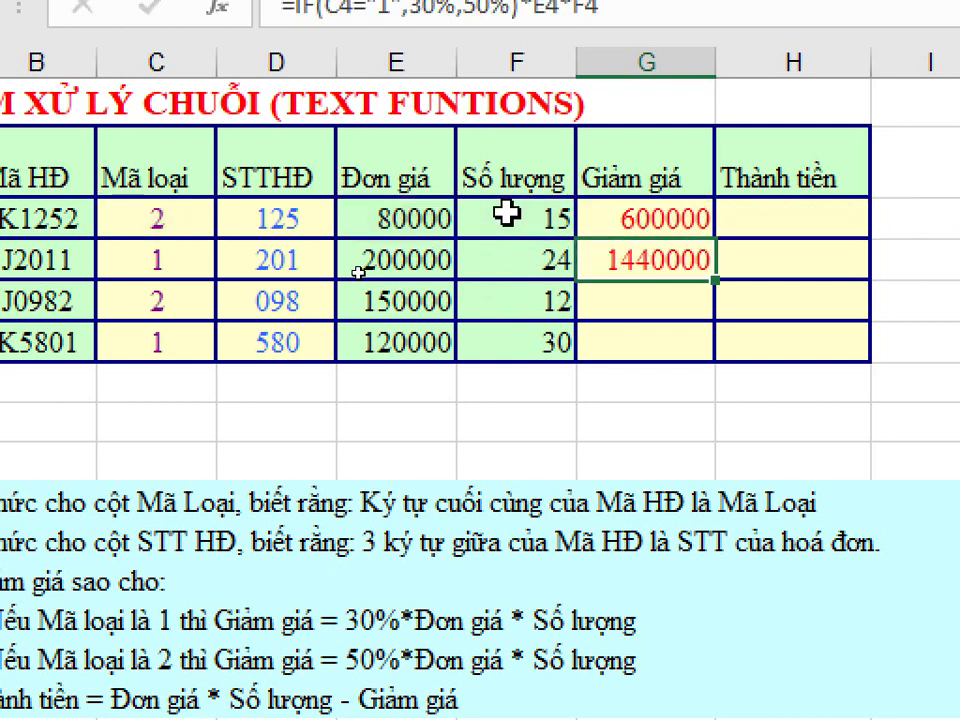
{"action": "key", "text": "Down"}
{"action": "key", "text": "ctrl+d"}
{"action": "key", "text": "Down"}
{"action": "key", "text": "ctrl+d"}
{"action": "key", "text": "Up"}
{"action": "key", "text": "Up"}
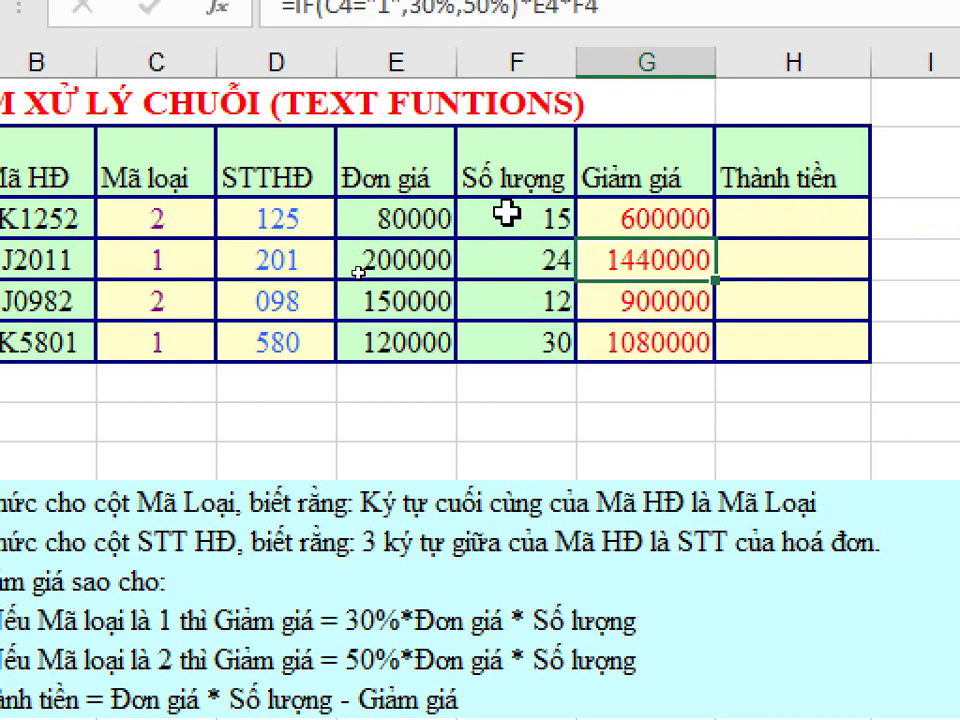
{"action": "key", "text": "Up"}
{"action": "key", "text": "Right"}
{"action": "key", "text": "Left"}
{"action": "key", "text": "Right"}
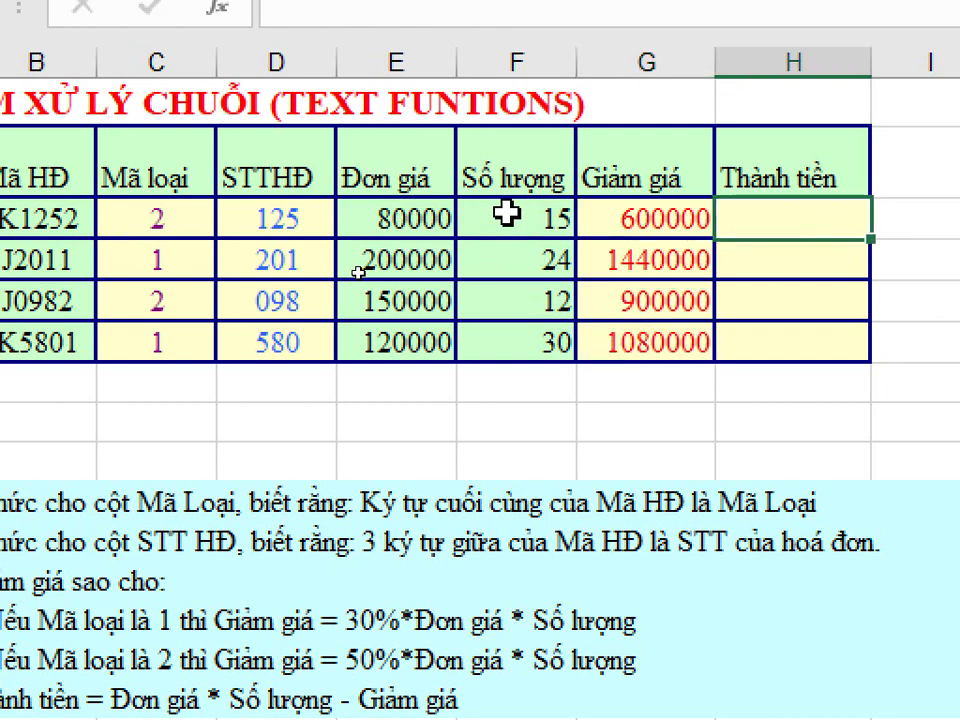
Enter =E3*F3-G3 in H3 for the first Thành tiền.
{"action": "type", "text": "="}
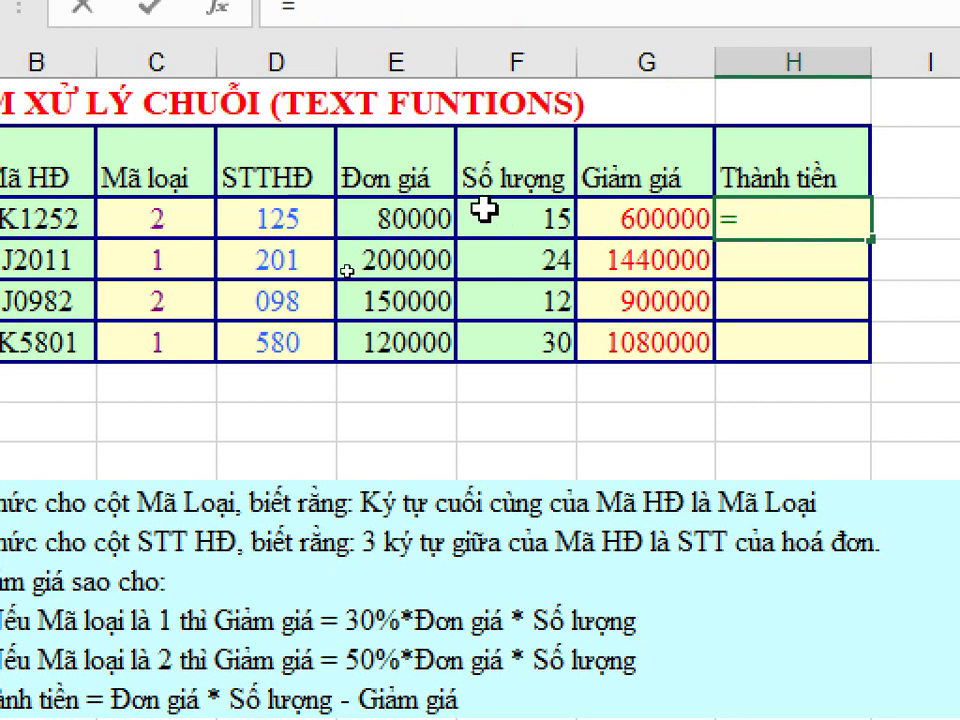
{"action": "left_click", "coordinate": [373, 210]}
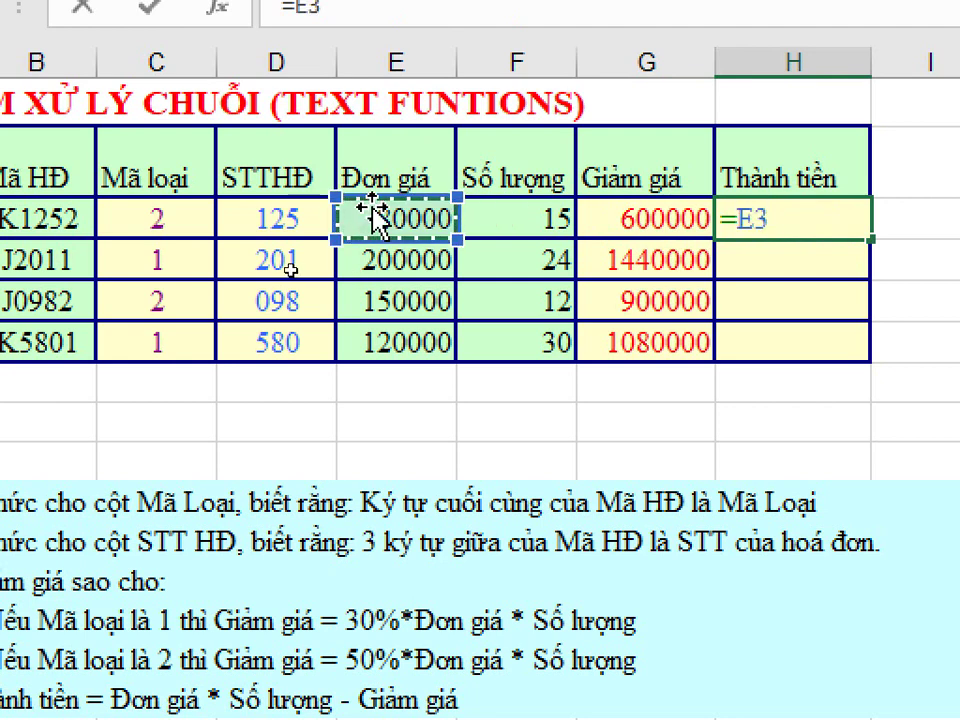
{"action": "type", "text": "*"}
{"action": "left_click", "coordinate": [510, 210]}
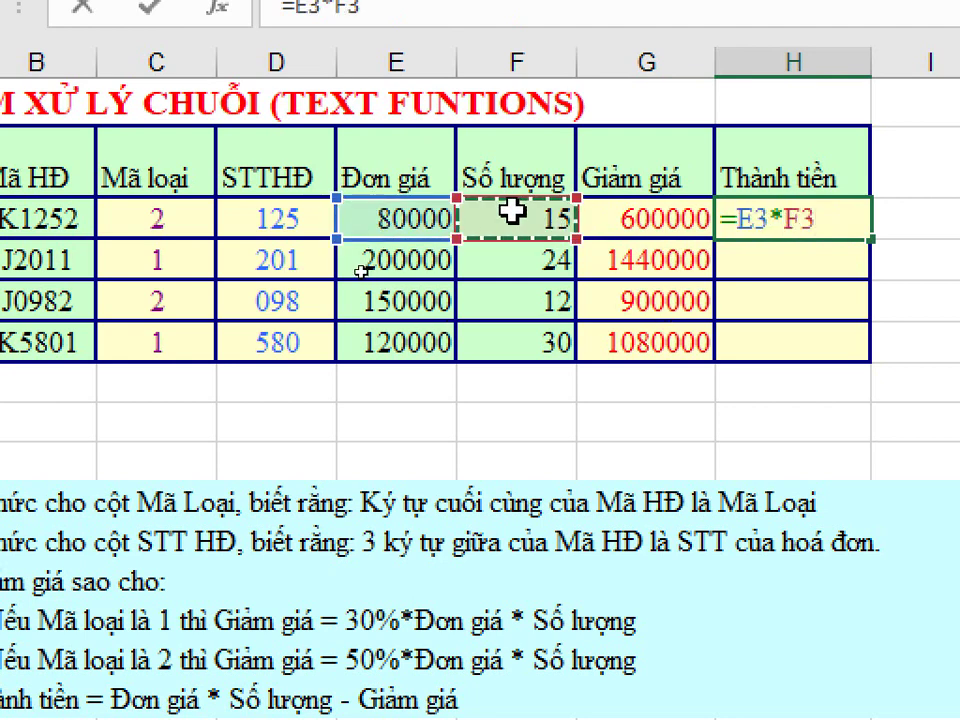
{"action": "type", "text": "-"}
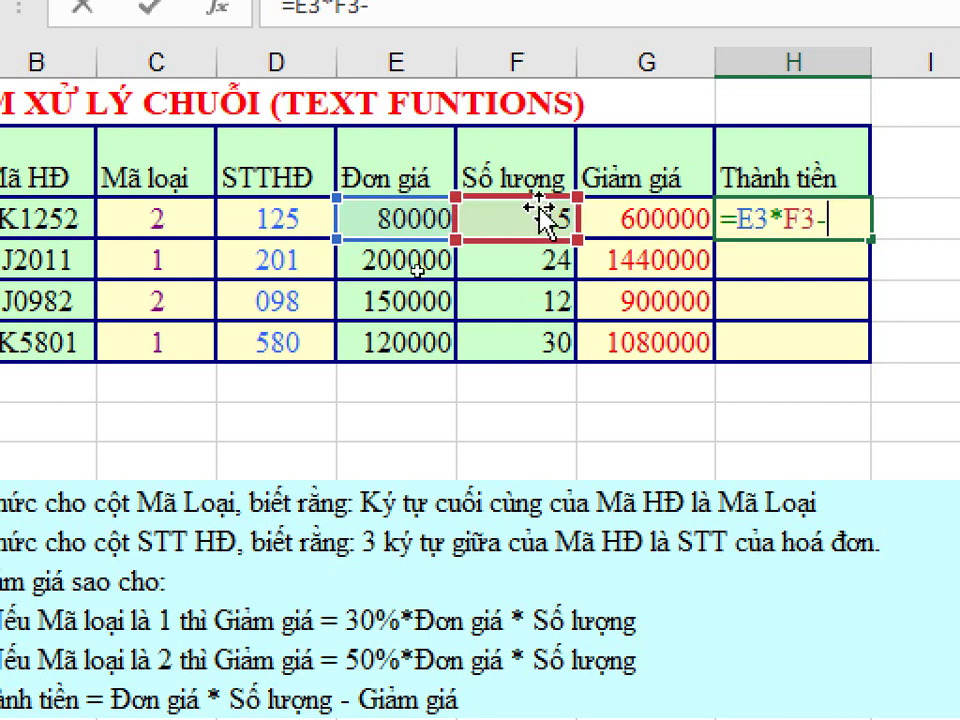
{"action": "left_click", "coordinate": [632, 213]}
{"action": "key", "text": "Return"}
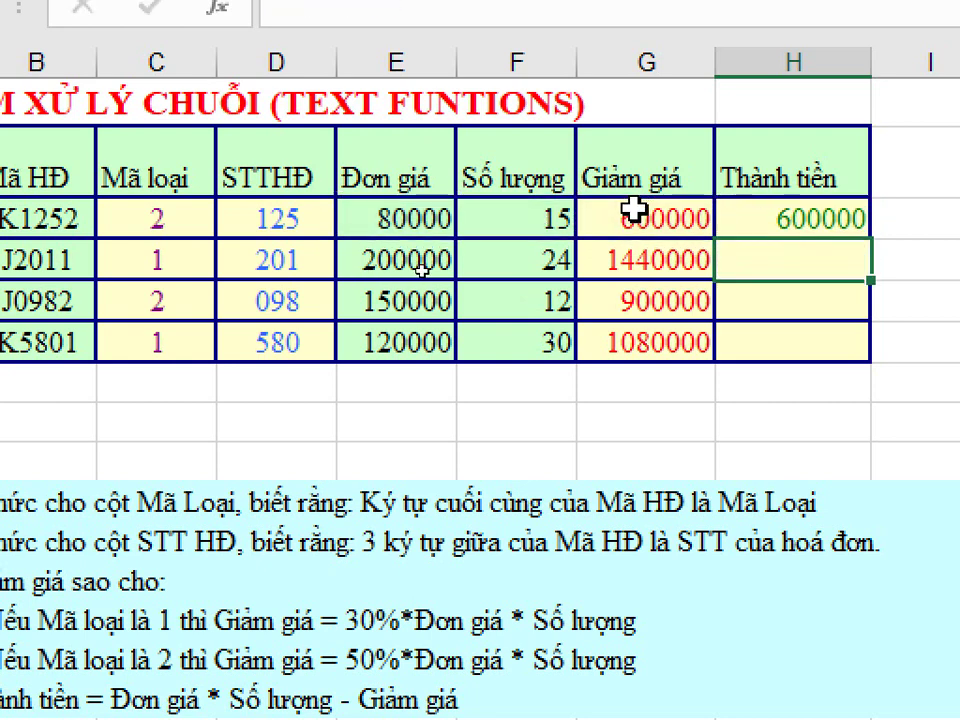
Copy the Thành tiền formula down to H6, giving 600000, 3360000, 900000 and 2520000.
{"action": "key", "text": "ctrl+d"}
{"action": "key", "text": "Return"}
{"action": "key", "text": "ctrl+d"}
{"action": "key", "text": "Return"}
{"action": "key", "text": "ctrl+d"}
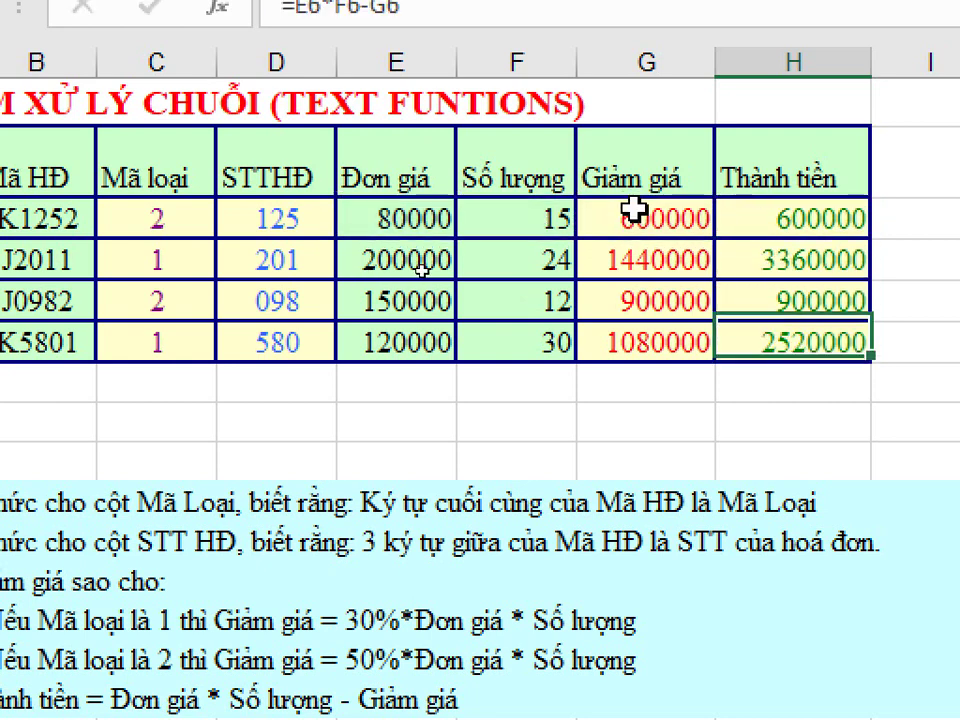
{"action": "key", "text": "Up"}
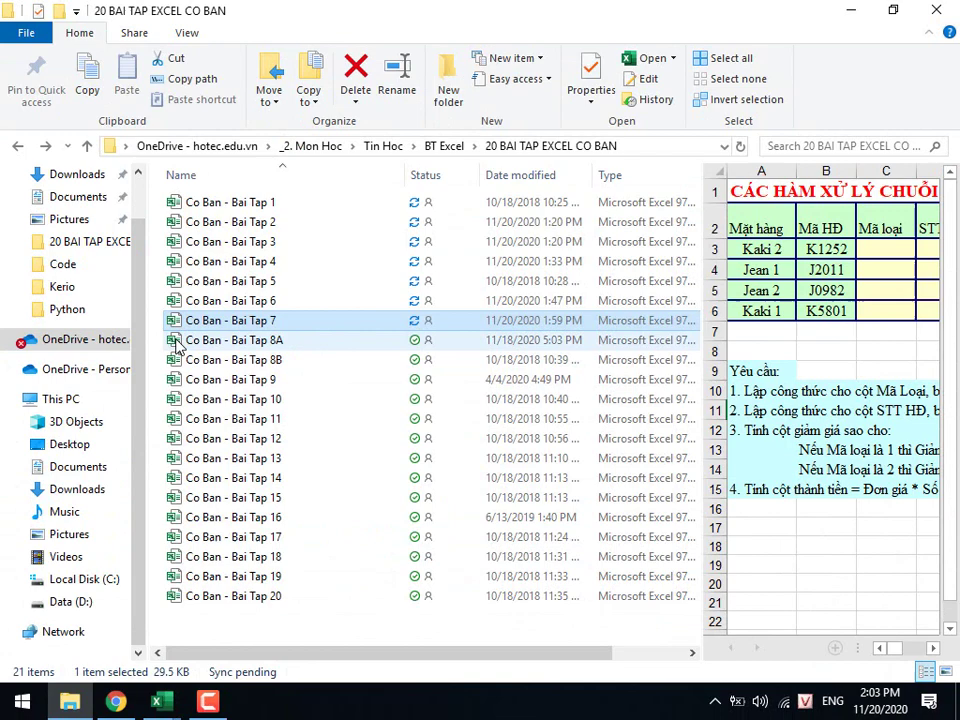
Open the Bai Tap 8A workbook and delete the Xếp loại and Hạng answers in D3:E9.
{"action": "double_click", "coordinate": [178, 340]}
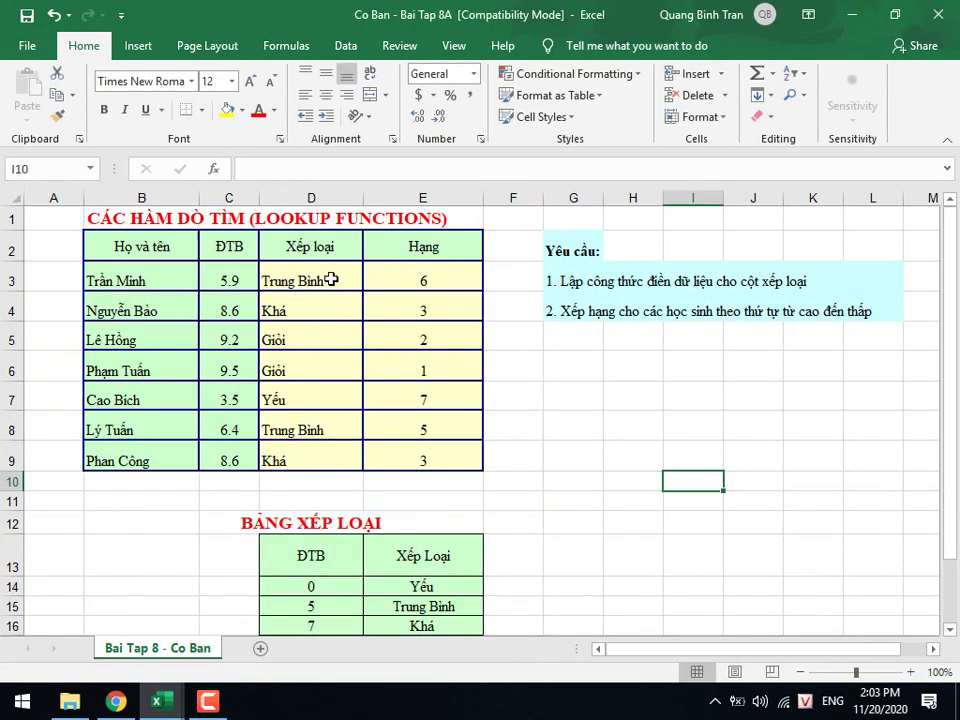
{"action": "left_click_drag", "start_coordinate": [332, 280], "coordinate": [454, 461]}
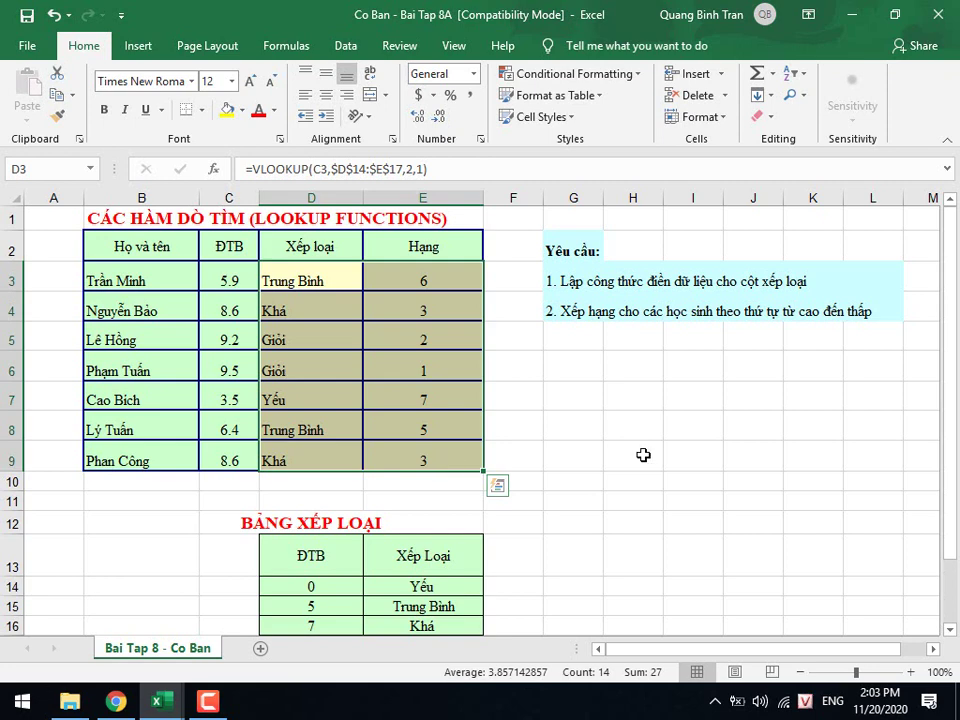
{"action": "key", "text": "Delete"}
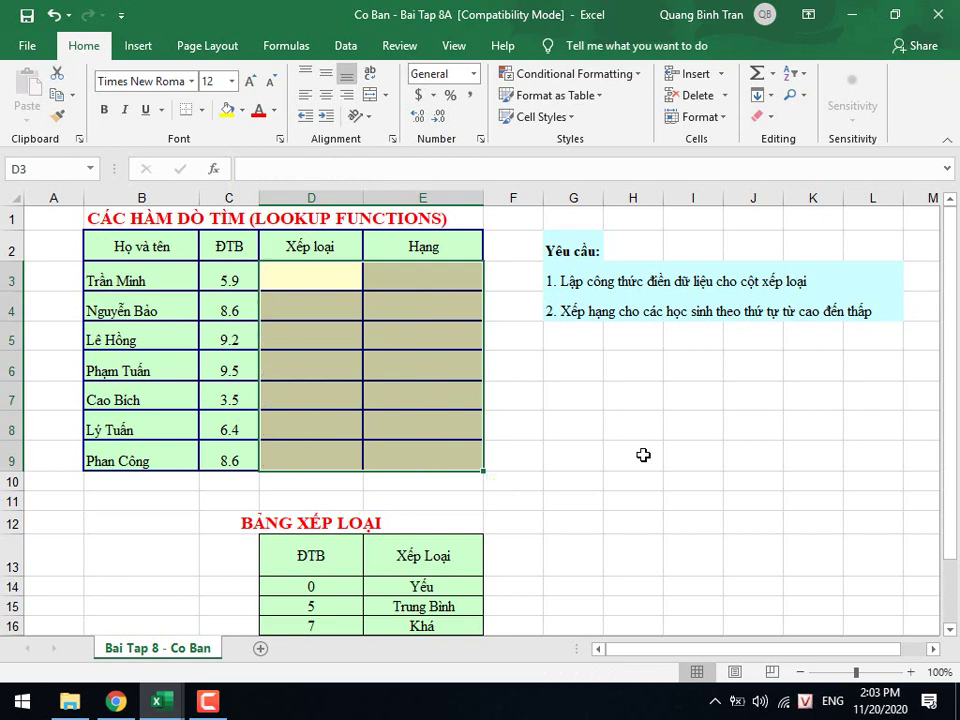
{"action": "key", "text": "Up"}
{"action": "key", "text": "Down"}
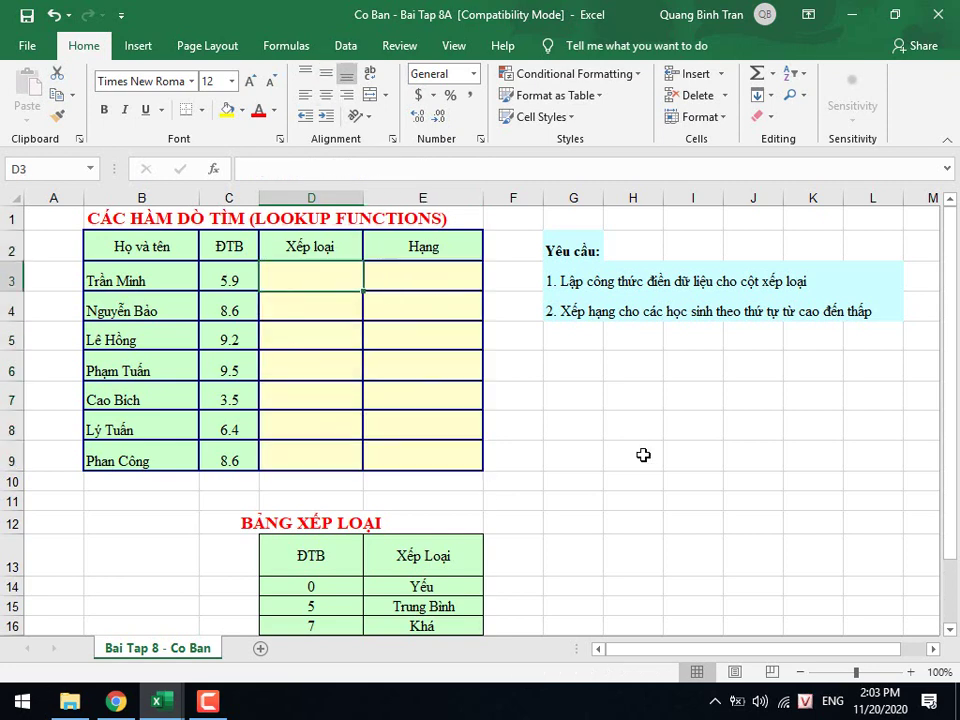
{"action": "key", "text": "Right"}
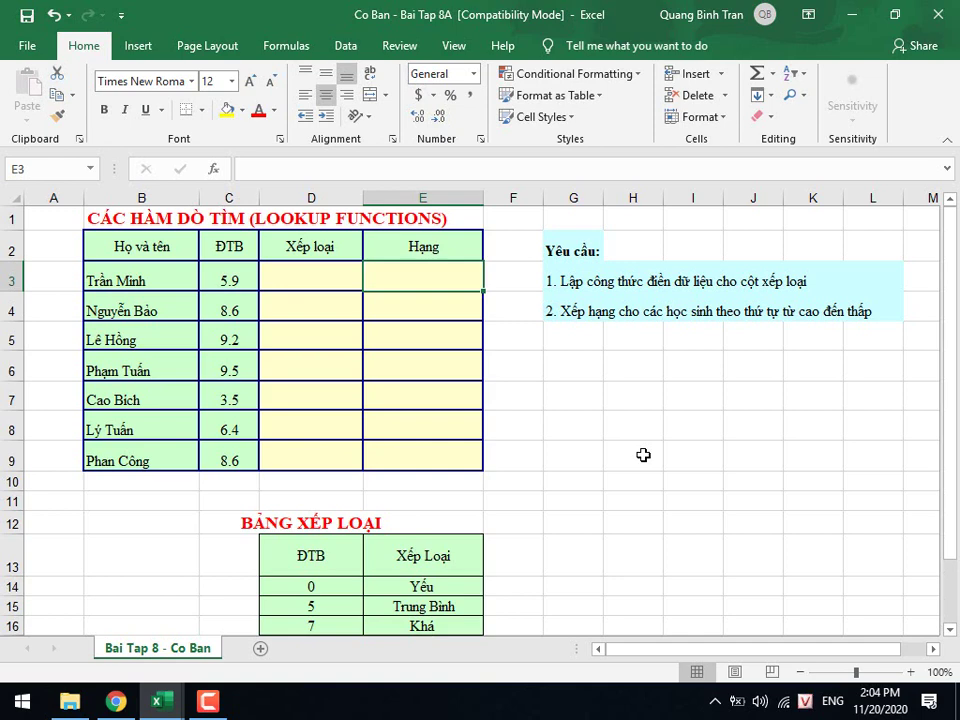
{"action": "left_click", "coordinate": [231, 369]}
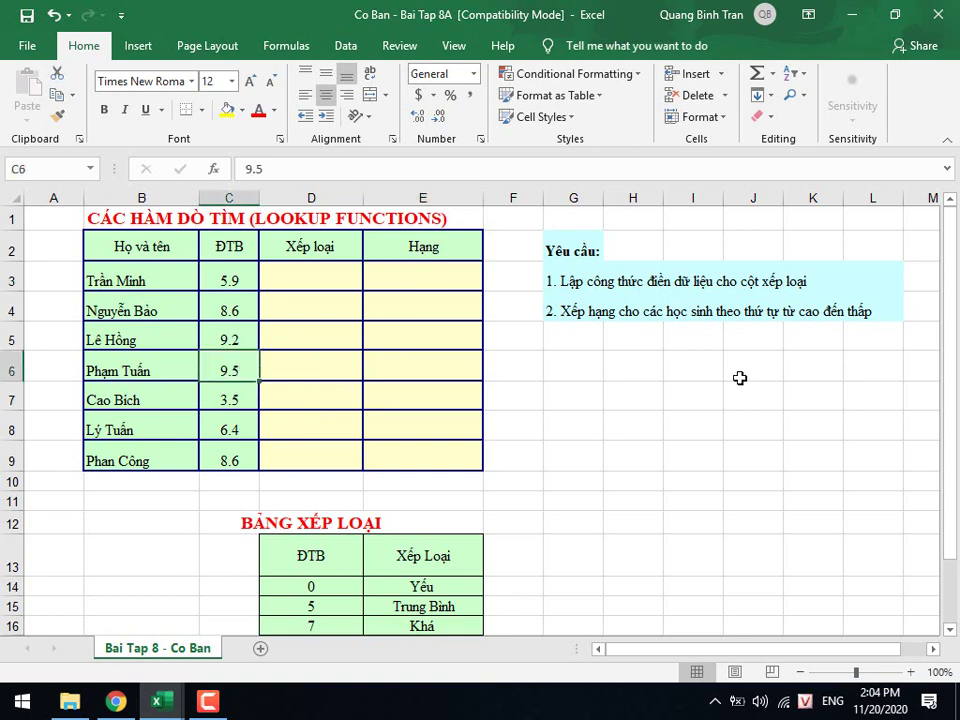
{"action": "key", "text": "Right"}
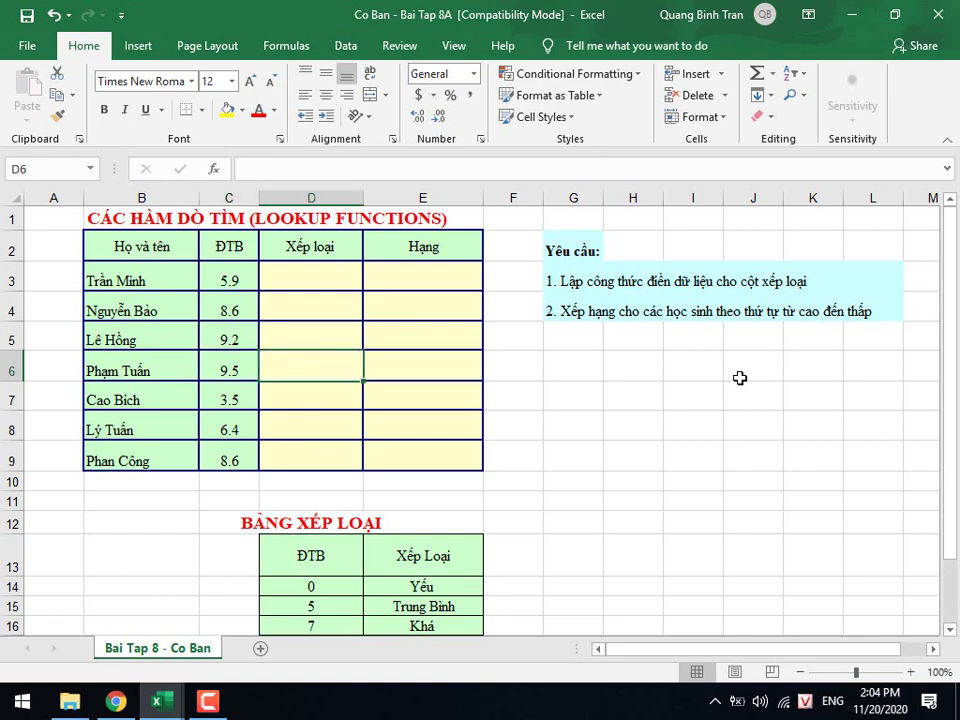
{"action": "key", "text": "Right"}
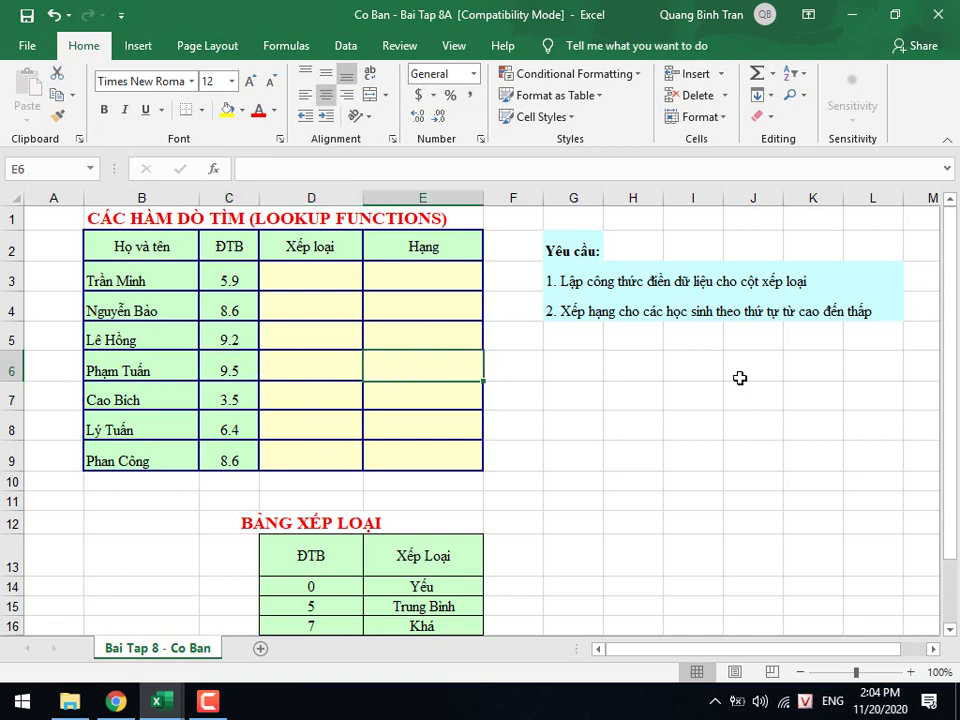
{"action": "type", "text": "1"}
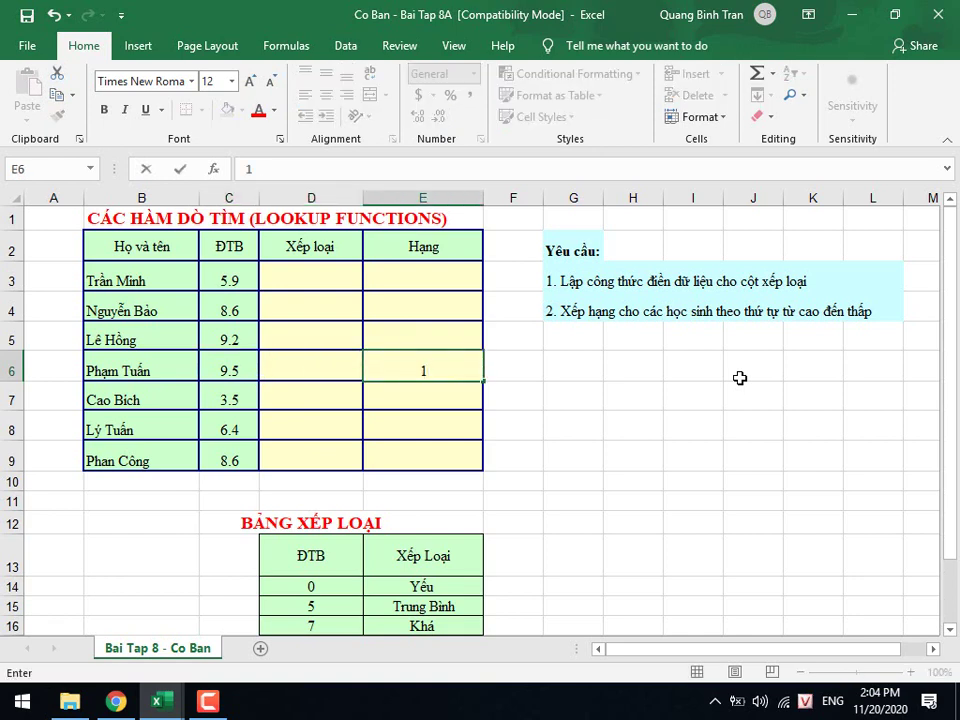
{"action": "key", "text": "Up"}
{"action": "key", "text": "Down"}
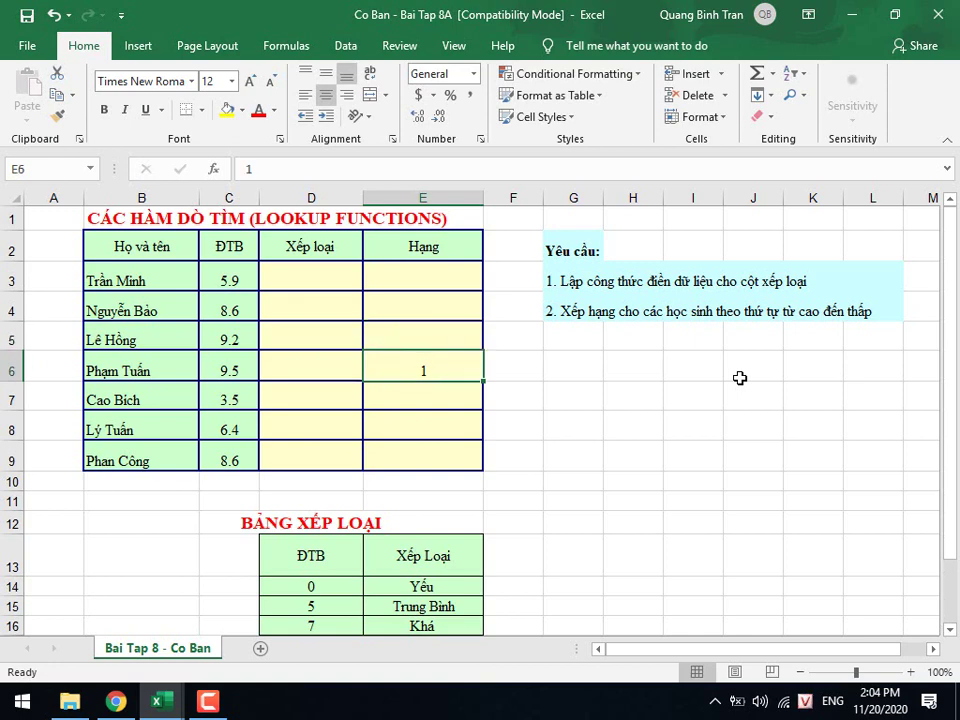
{"action": "key", "text": "Delete"}
{"action": "key", "text": "Up"}
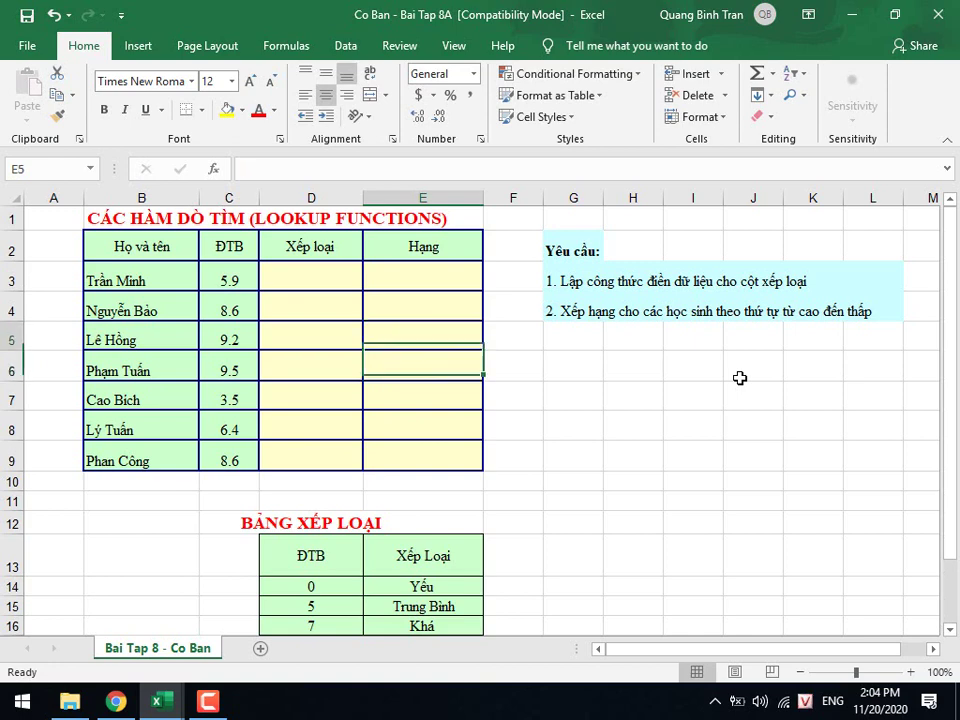
{"action": "left_click", "coordinate": [230, 342]}
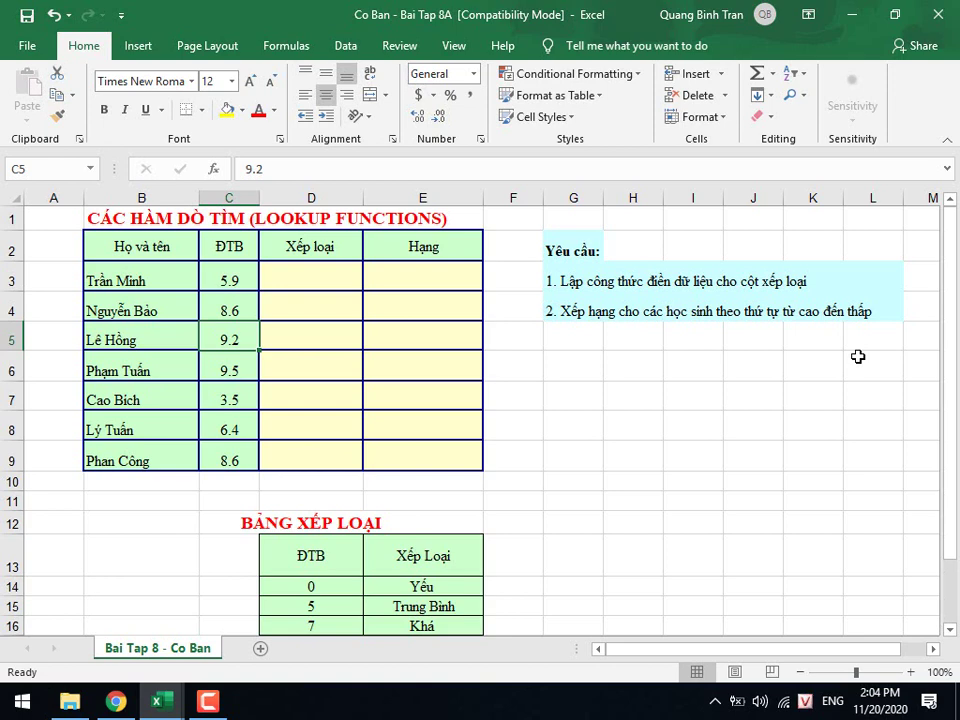
{"action": "left_click", "coordinate": [232, 366]}
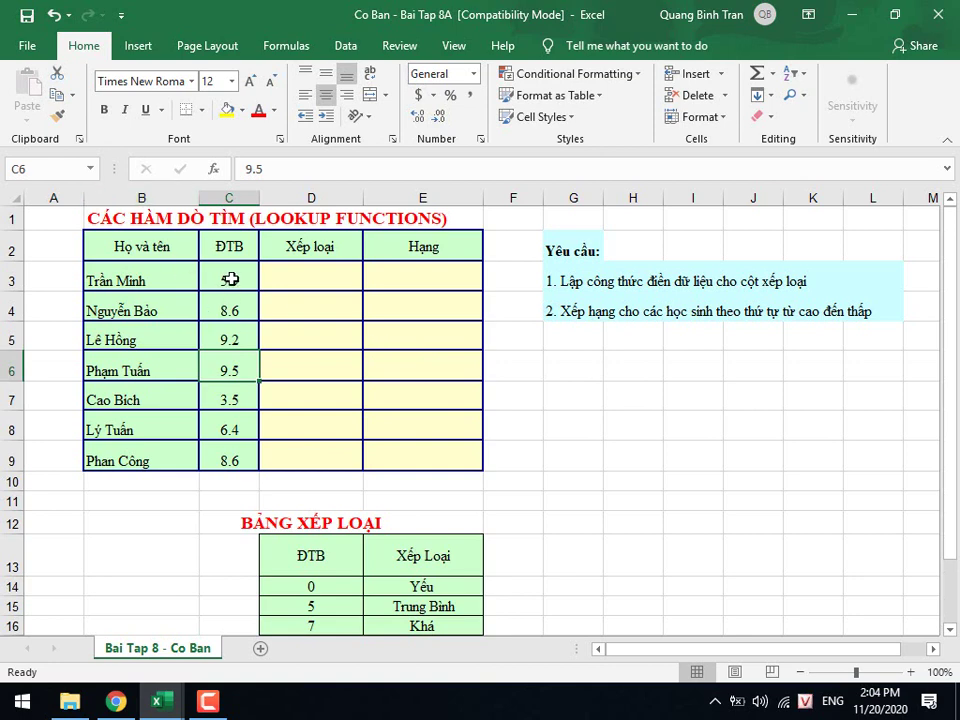
{"action": "left_click_drag", "start_coordinate": [229, 280], "coordinate": [225, 455]}
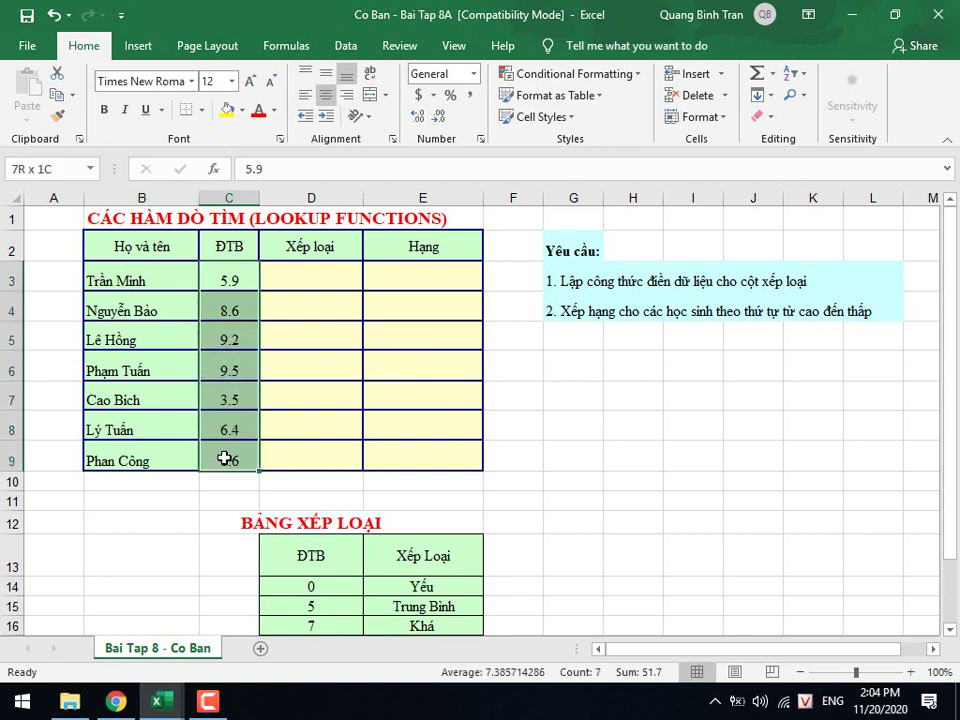
{"action": "left_click", "coordinate": [229, 338]}
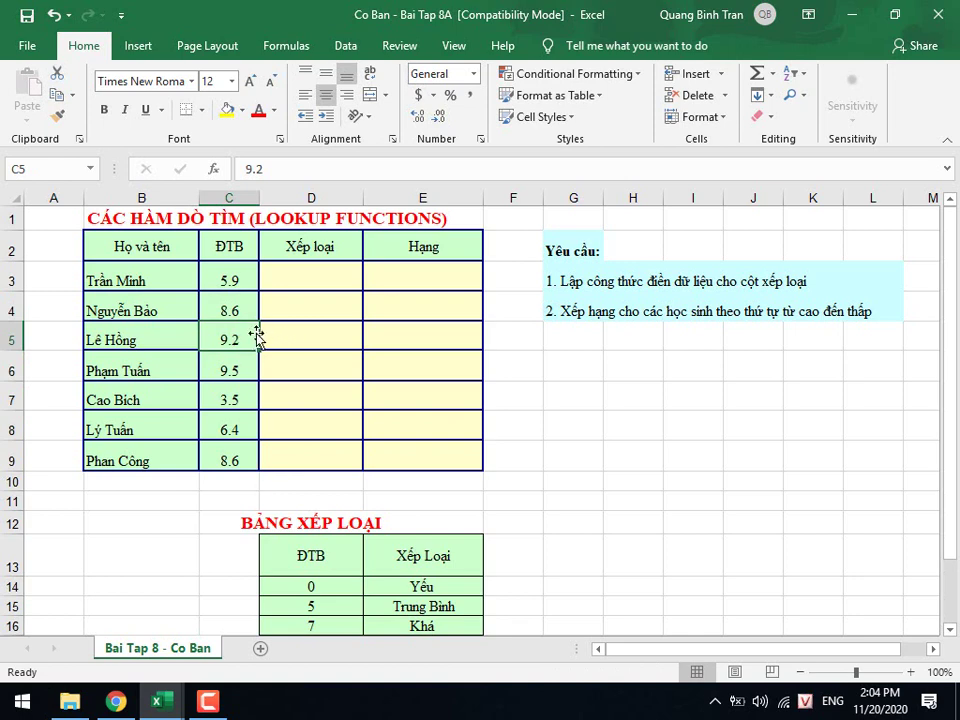
{"action": "left_click_drag", "start_coordinate": [234, 278], "coordinate": [242, 450]}
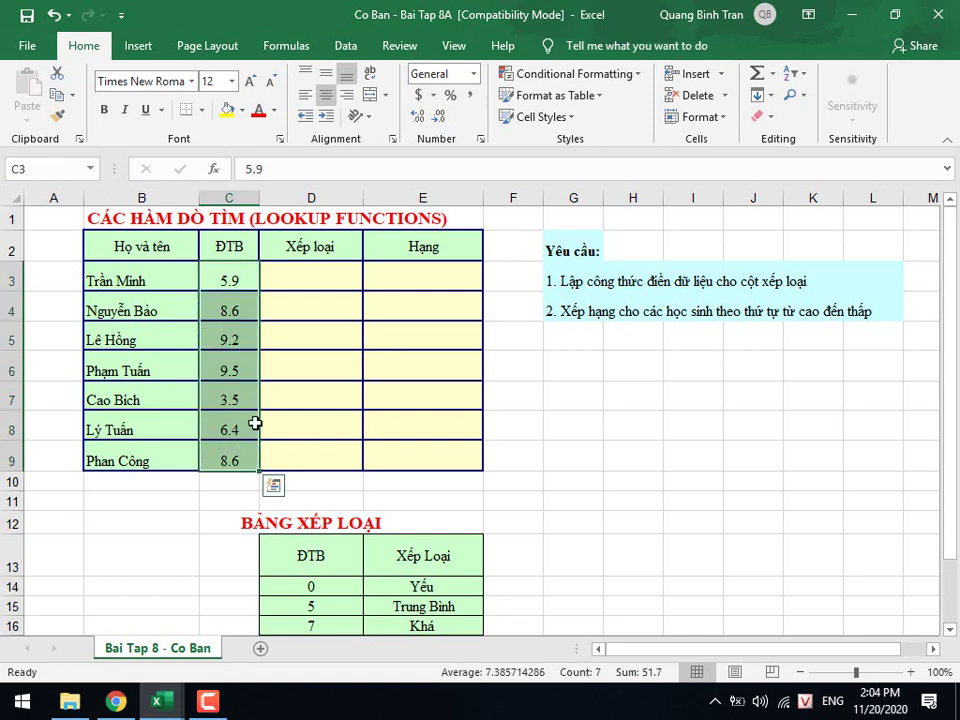
{"action": "left_click", "coordinate": [430, 277]}
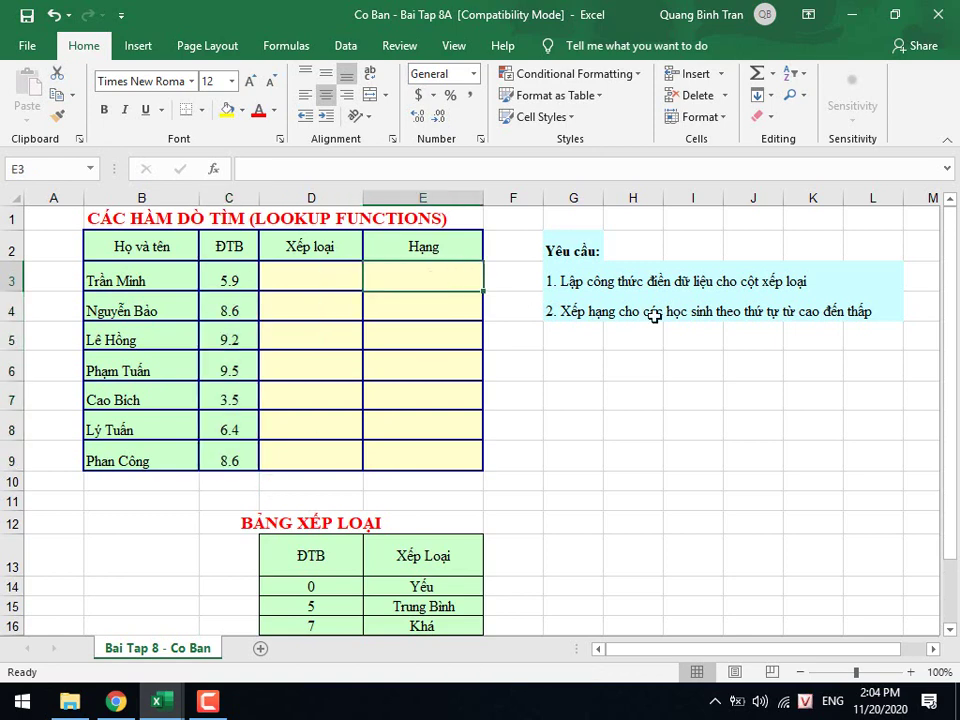
Enter =RANK(C3,$C$3:$C$9,0) in E3, ranking the 5.9 score 6th.
{"action": "type", "text": "="}
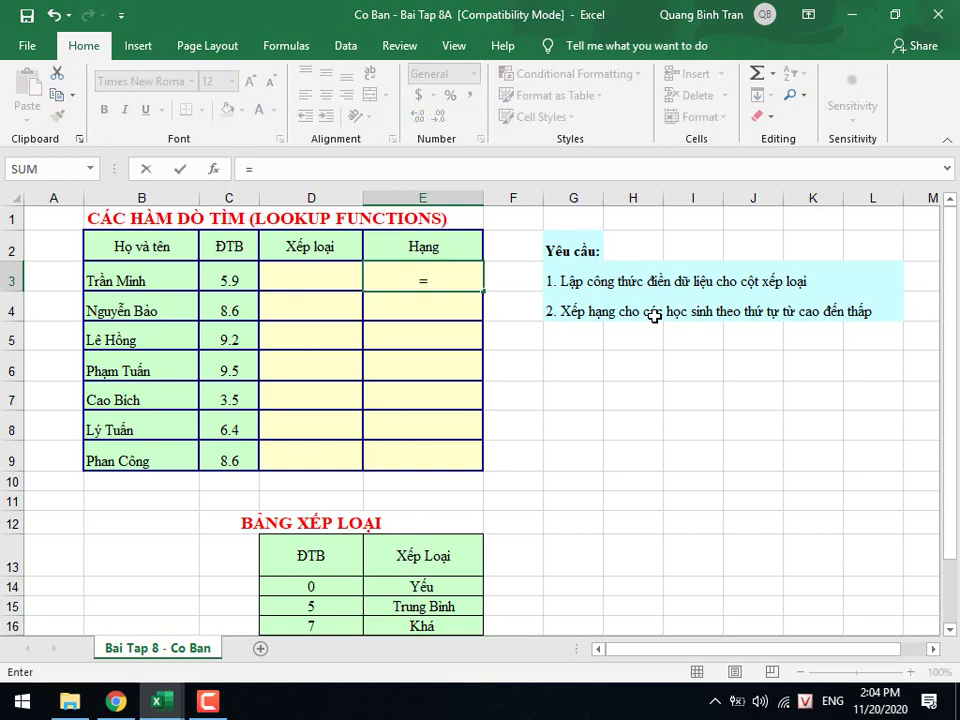
{"action": "type", "text": "r"}
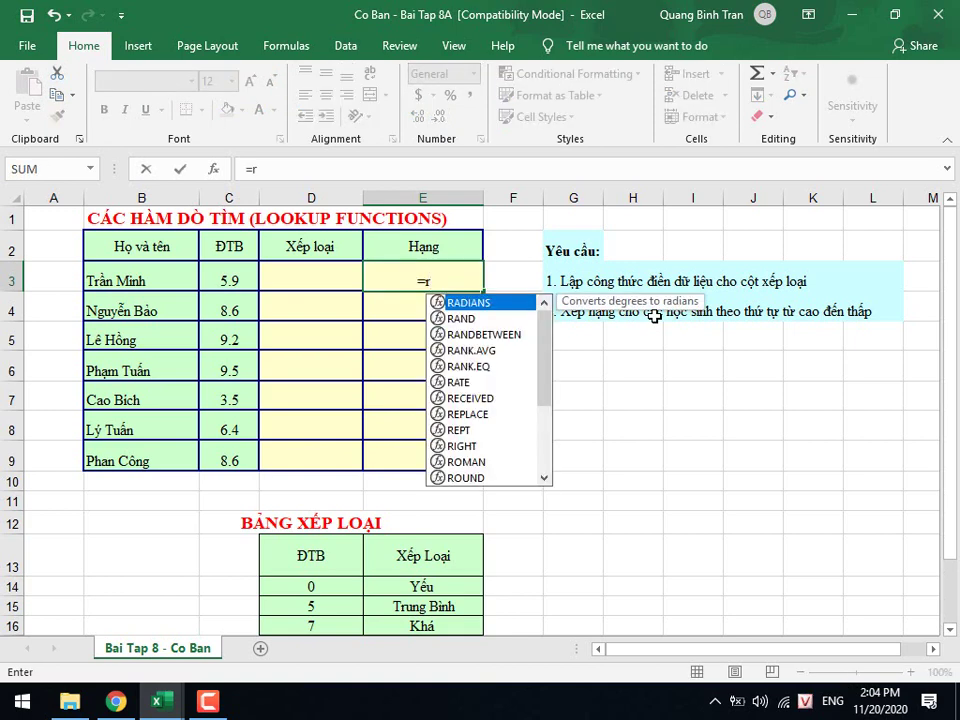
{"action": "type", "text": "an"}
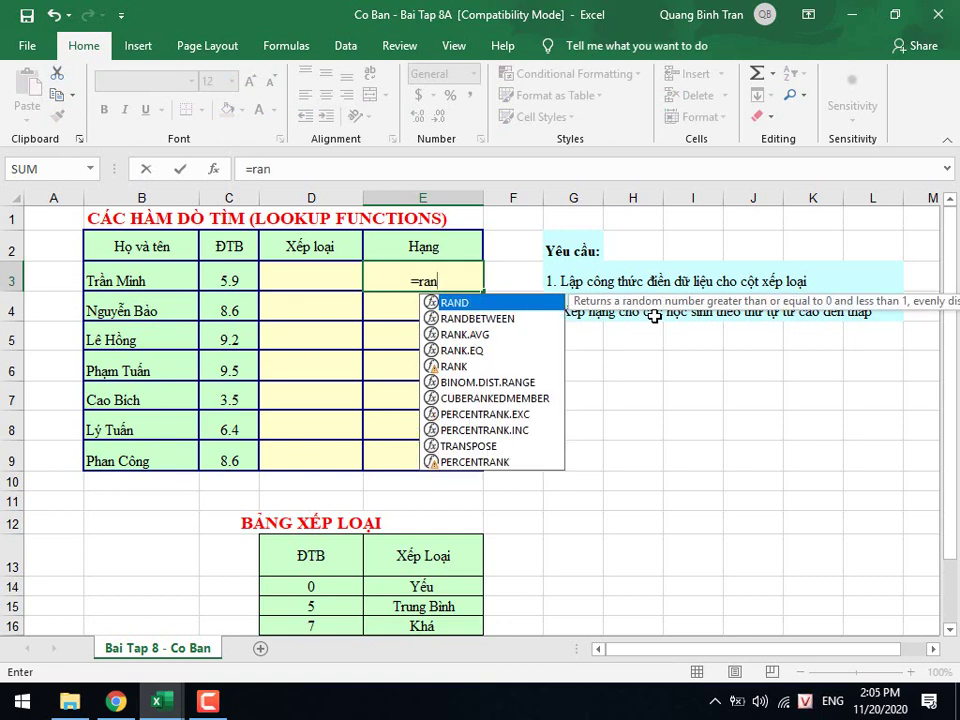
{"action": "type", "text": "d"}
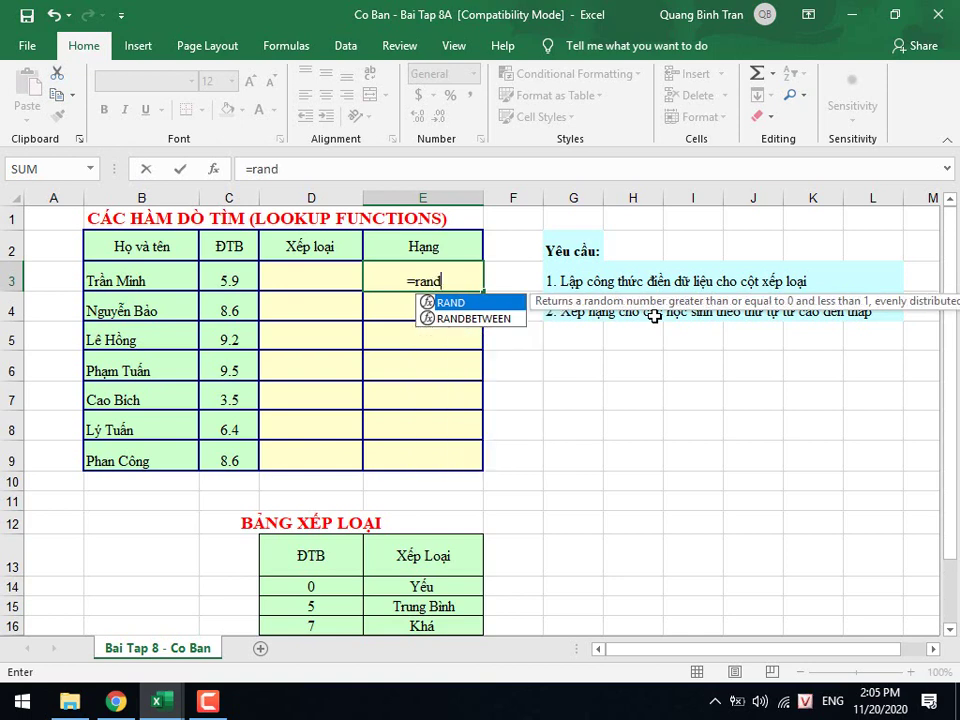
{"action": "key", "text": "BackSpace"}
{"action": "type", "text": "k"}
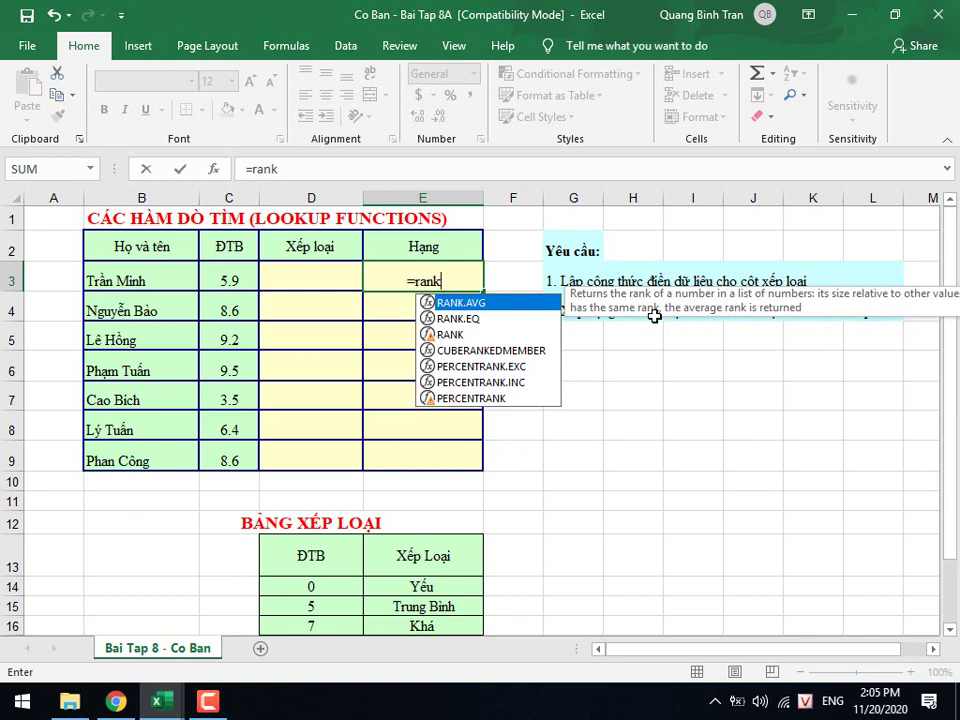
{"action": "key", "text": "BackSpace"}
{"action": "type", "text": "d"}
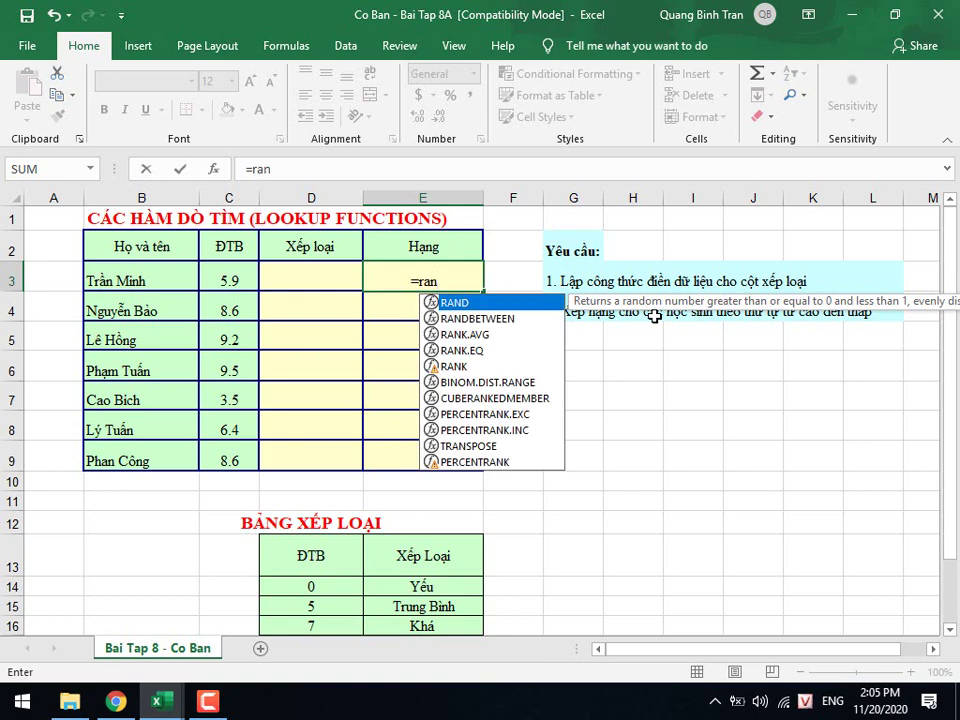
{"action": "type", "text": "k("}
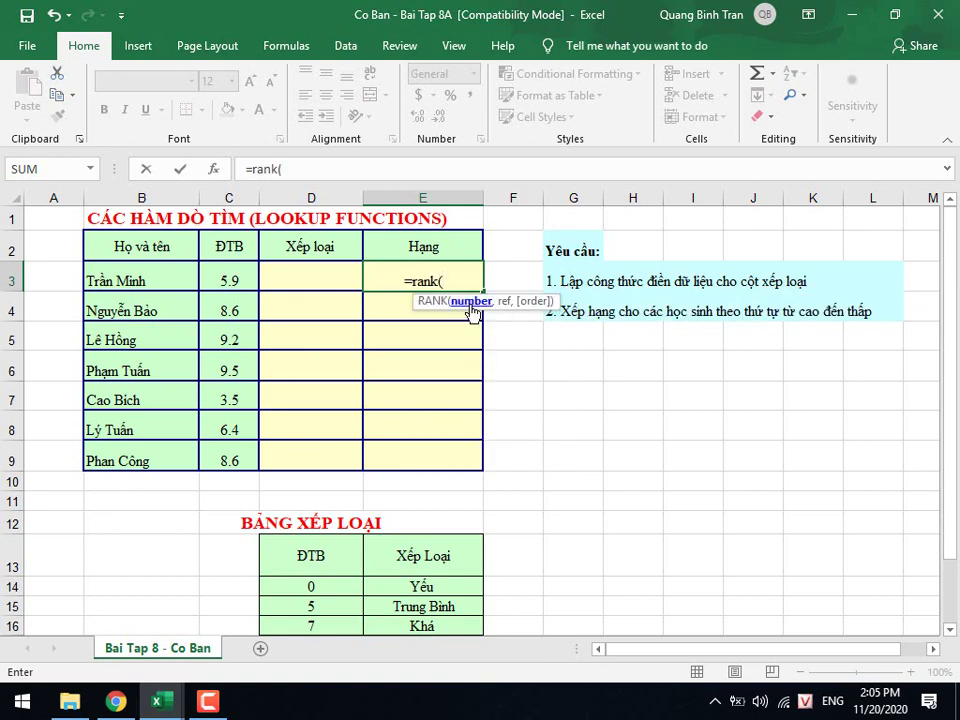
{"action": "left_click", "coordinate": [233, 280]}
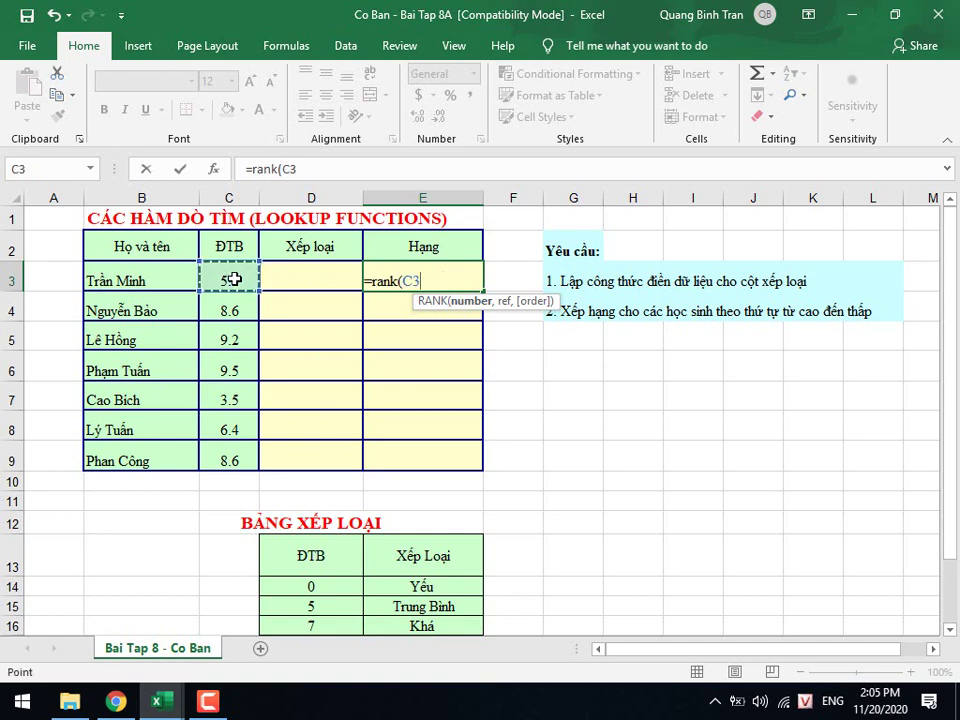
{"action": "type", "text": ","}
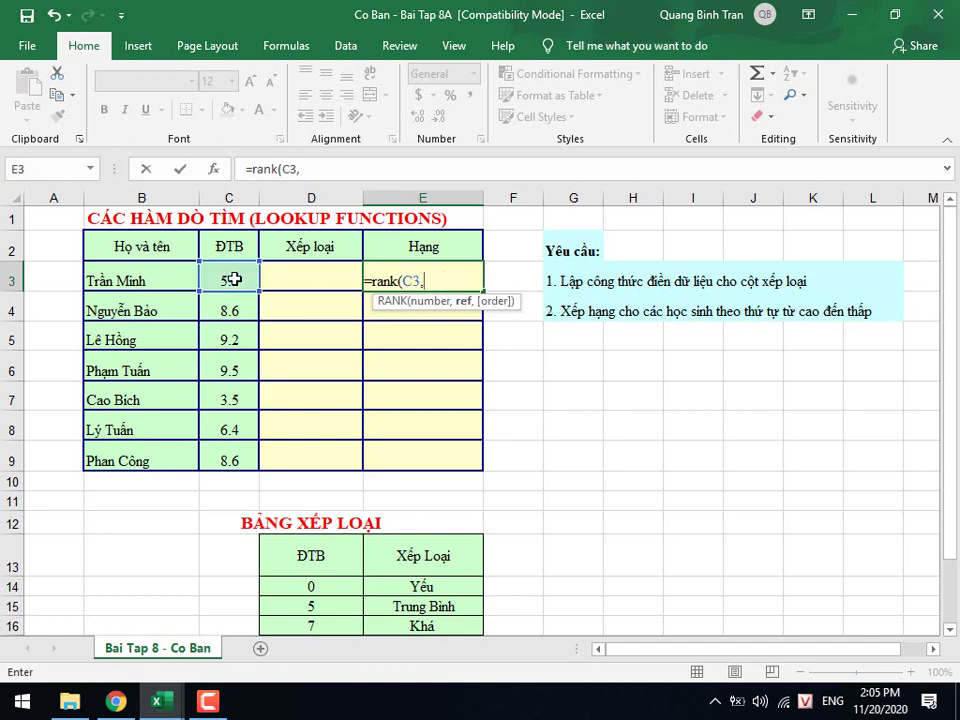
{"action": "left_click_drag", "start_coordinate": [233, 280], "coordinate": [243, 458]}
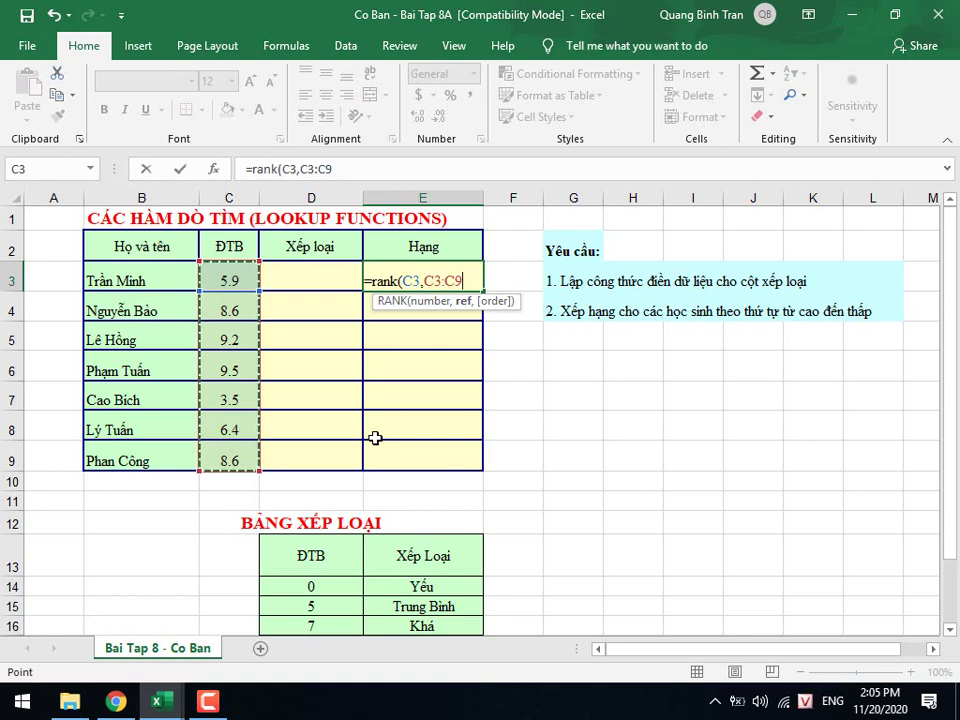
{"action": "key", "text": "F4"}
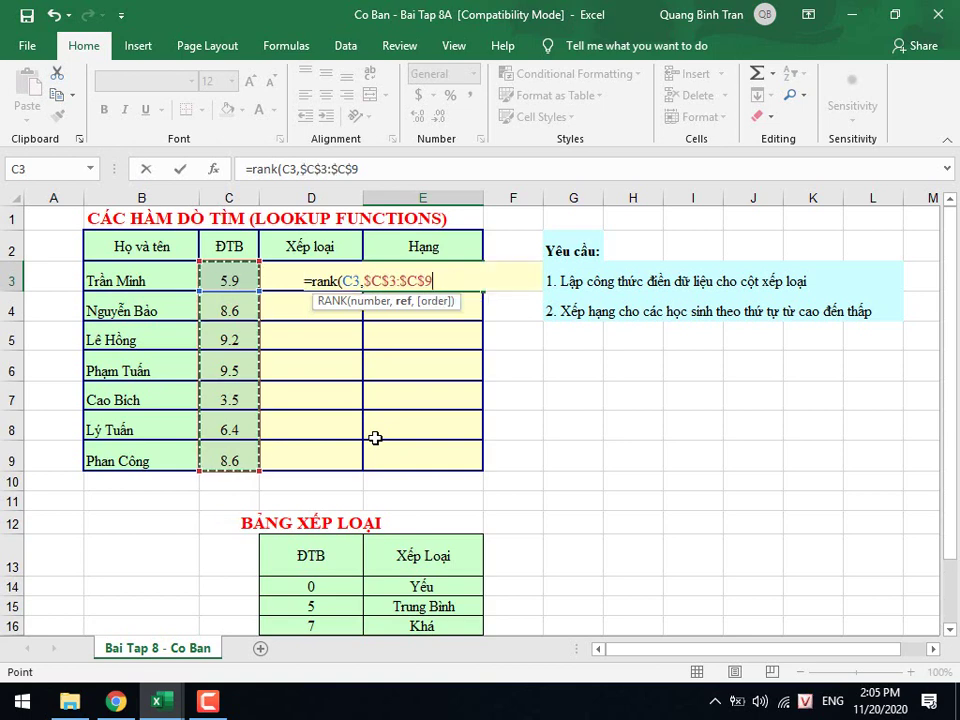
{"action": "type", "text": ","}
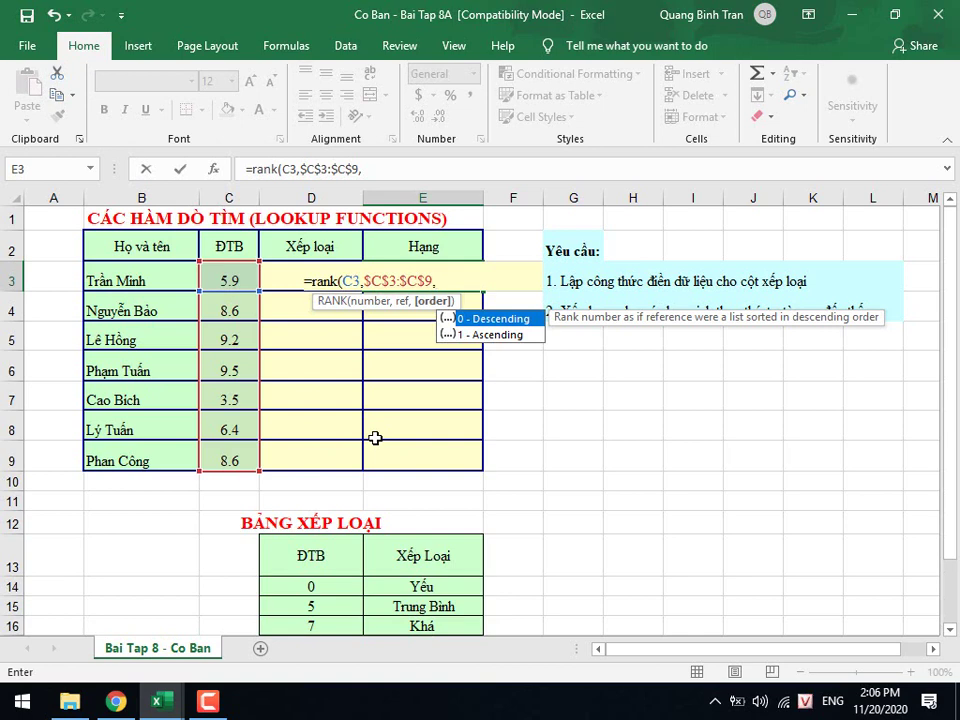
{"action": "type", "text": "0)"}
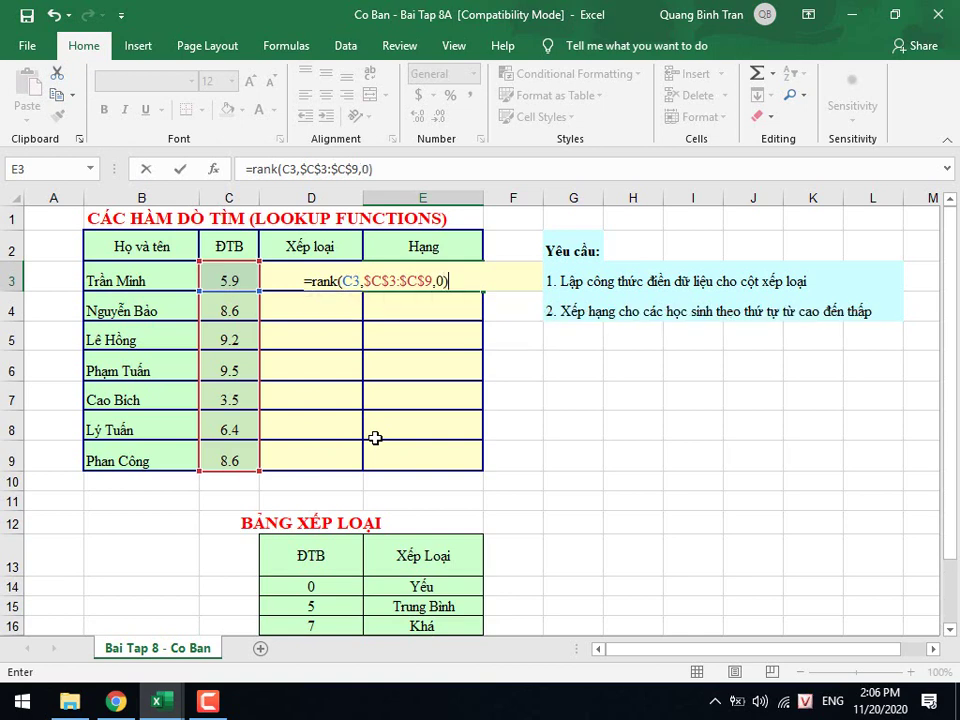
{"action": "key", "text": "Return"}
Fill the E3 RANK formula down to E9, giving ranks 6, 3, 2, 1, 7, 5, 3, and check the copies.
{"action": "left_click", "coordinate": [468, 283]}
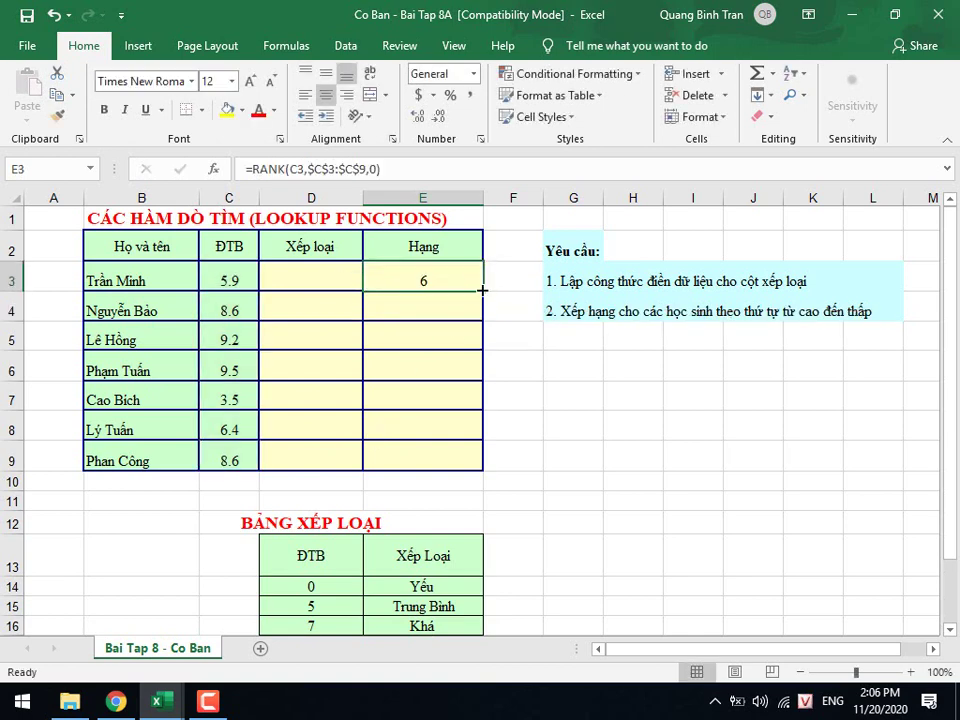
{"action": "double_click", "coordinate": [486, 292]}
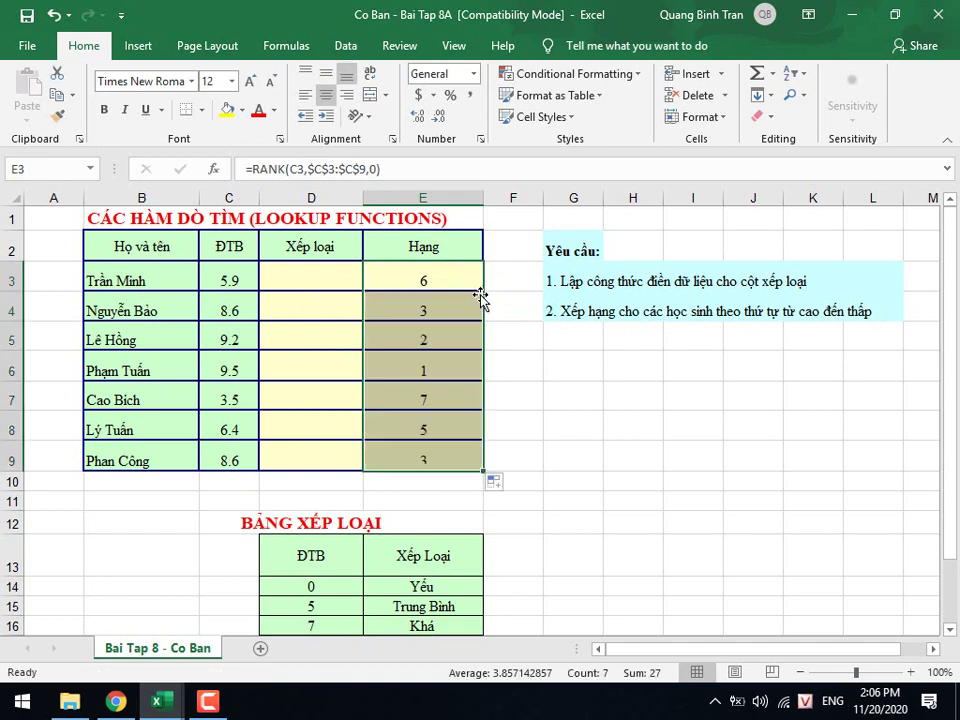
{"action": "left_click", "coordinate": [440, 366]}
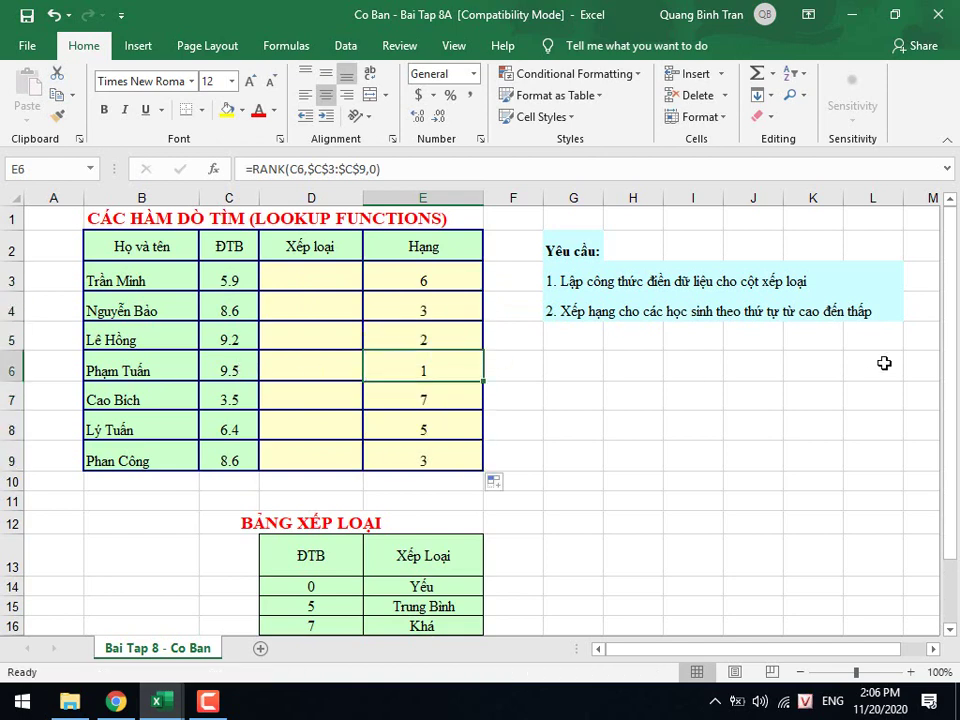
{"action": "left_click", "coordinate": [408, 277]}
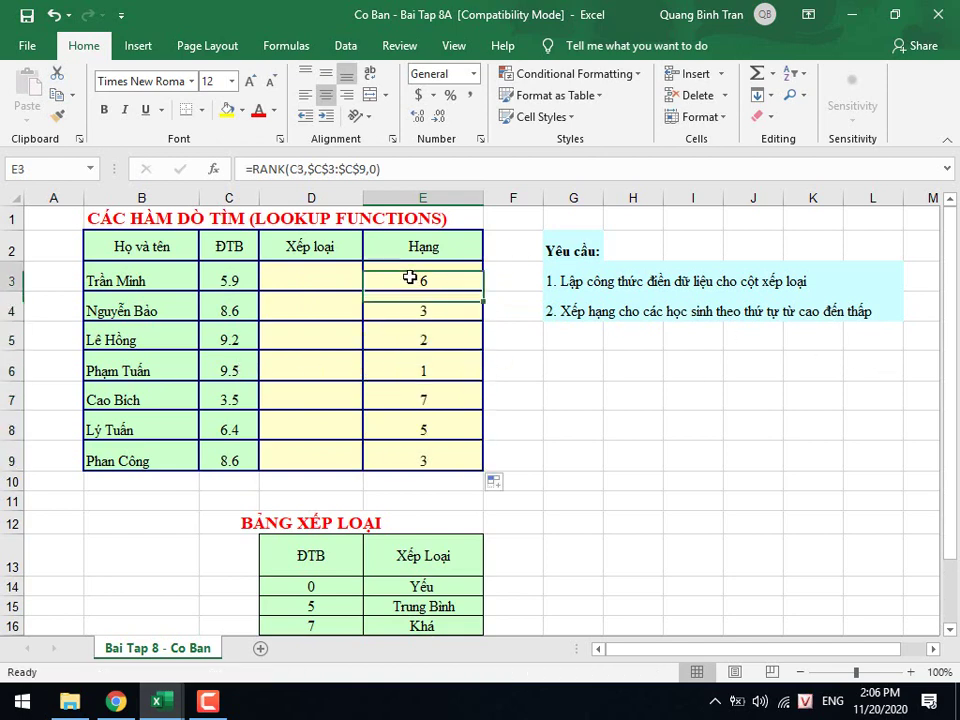
{"action": "left_click", "coordinate": [380, 169]}
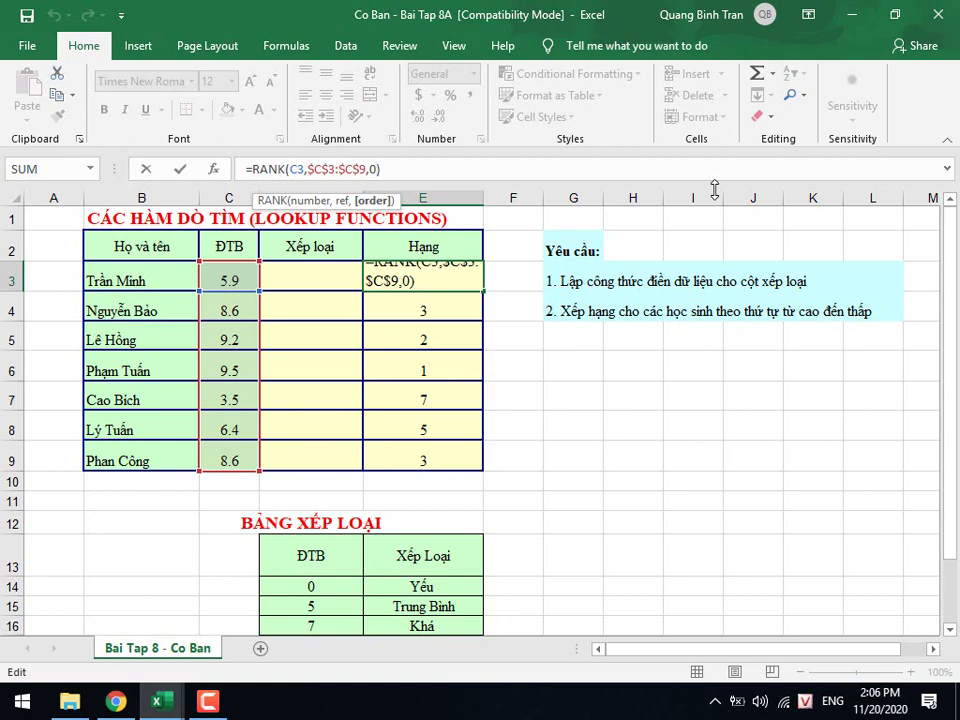
{"action": "key", "text": "ctrl+Return"}
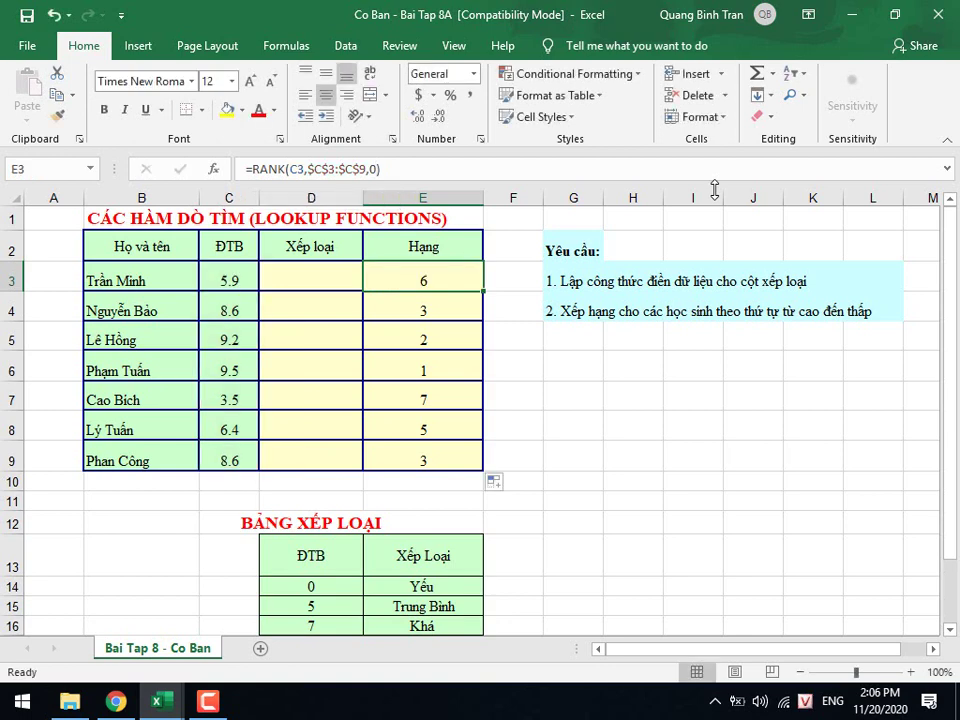
{"action": "key", "text": "Down"}
{"action": "key", "text": "Down"}
{"action": "key", "text": "Up"}
{"action": "key", "text": "Up"}
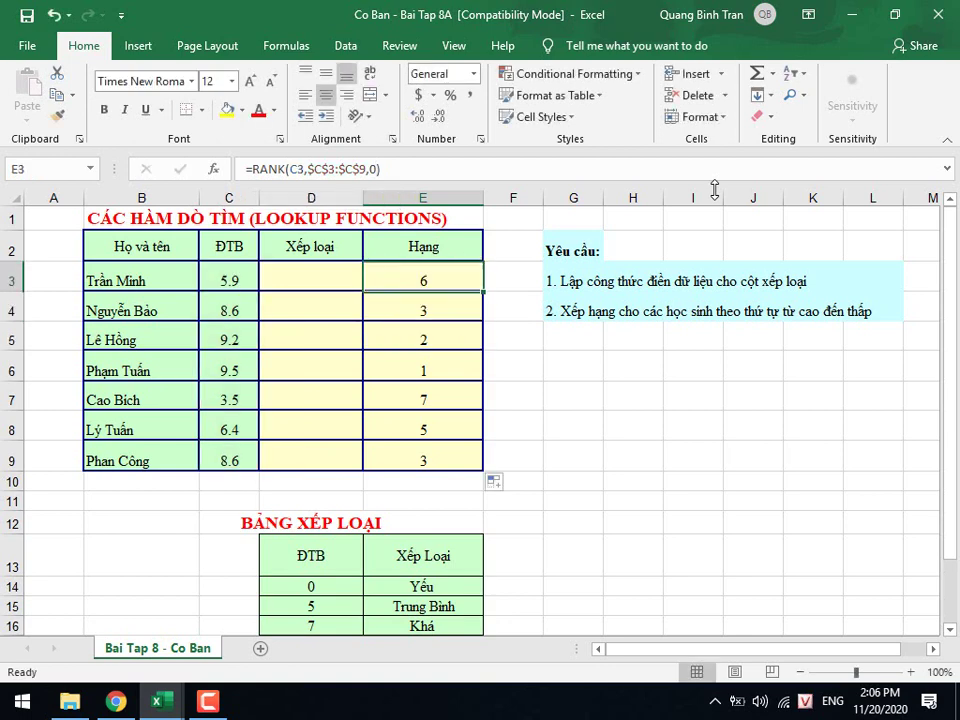
{"action": "key", "text": "Left"}
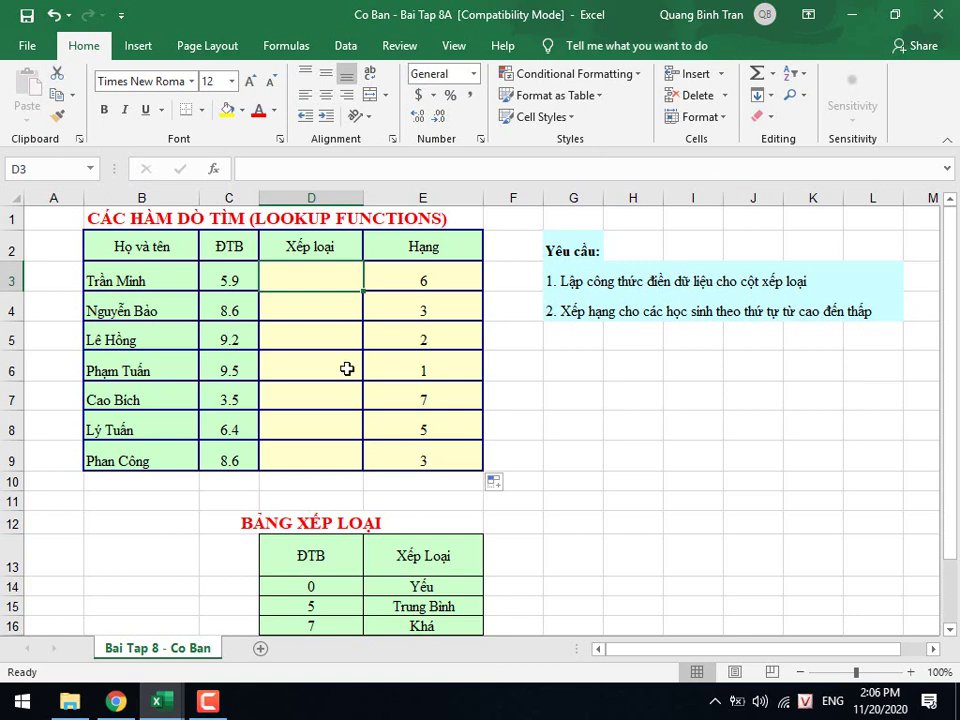
{"action": "left_click_drag", "start_coordinate": [328, 562], "coordinate": [418, 628]}
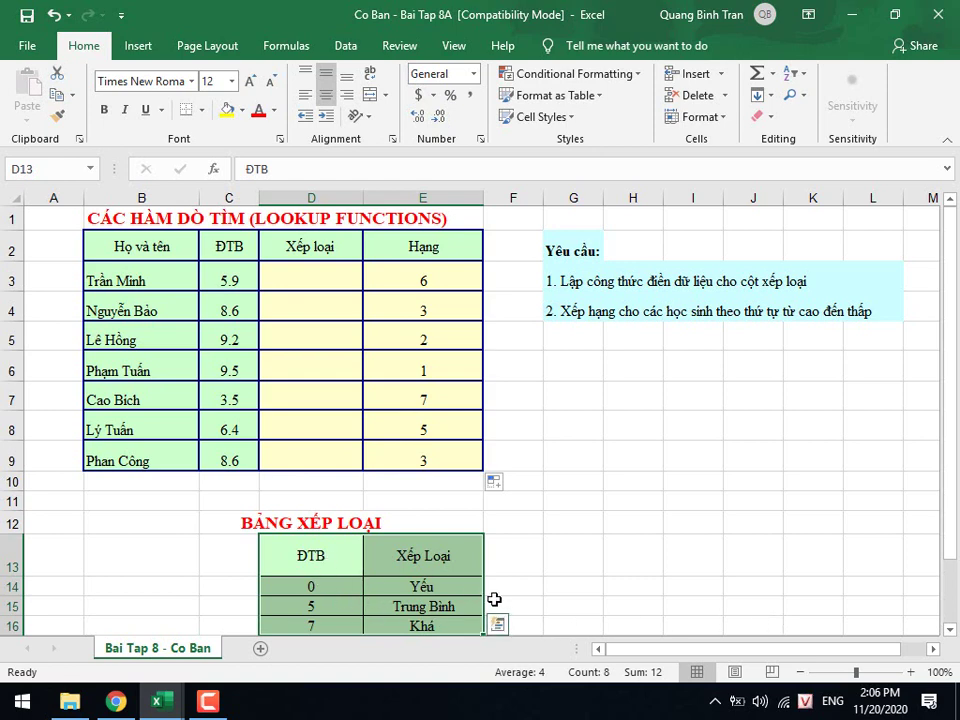
{"action": "left_click", "coordinate": [304, 586]}
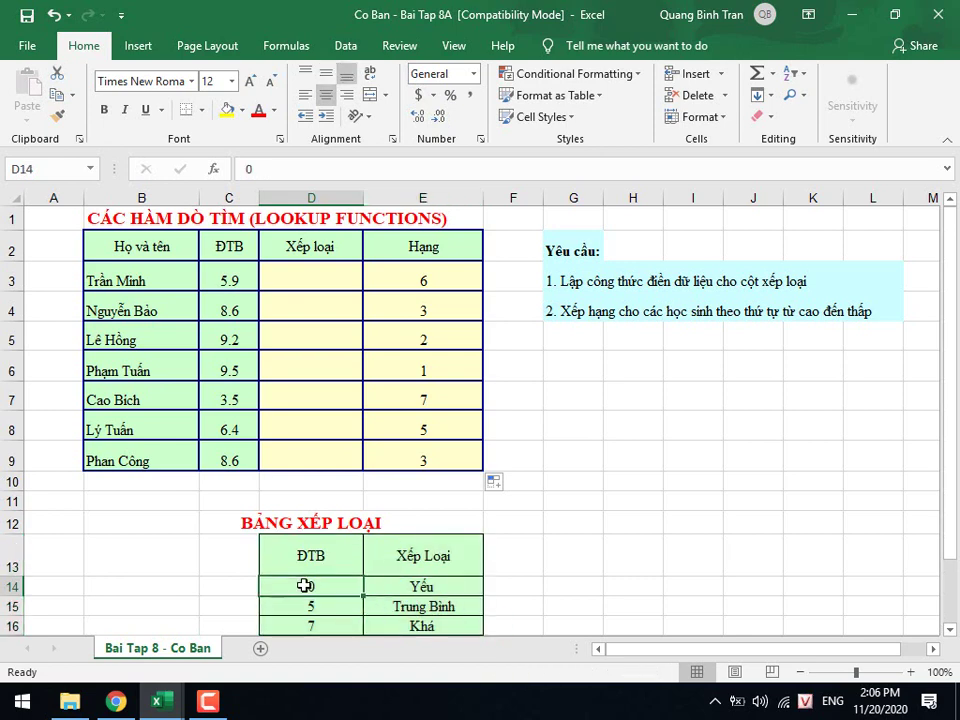
{"action": "scroll", "coordinate": [400, 620], "scroll_direction": "down", "scroll_amount": 1}
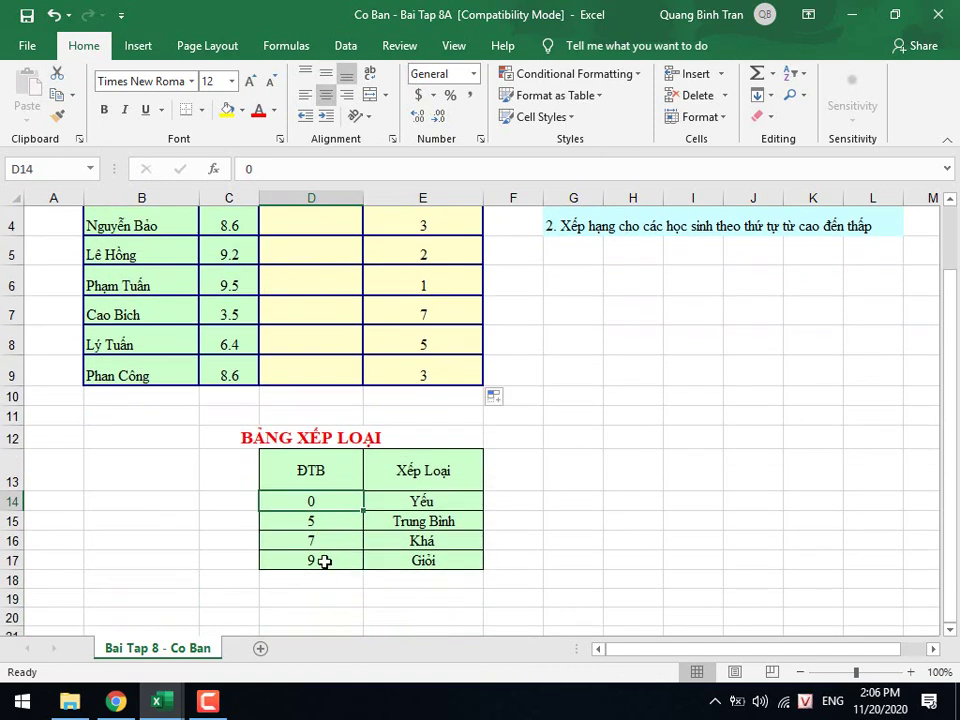
{"action": "left_click", "coordinate": [324, 562]}
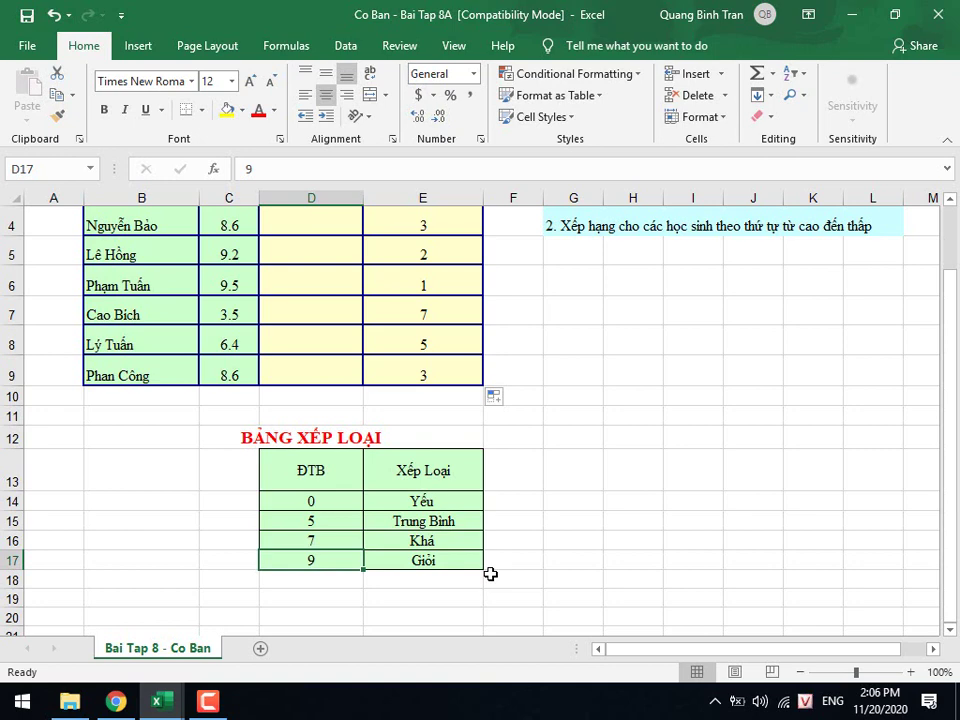
{"action": "left_click", "coordinate": [340, 540]}
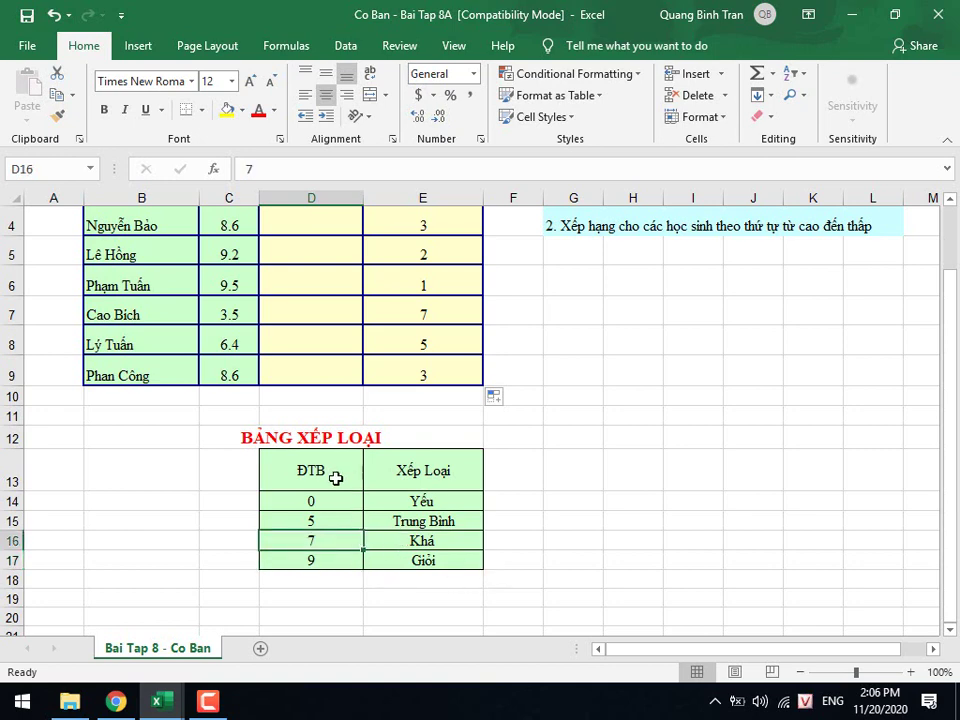
{"action": "left_click_drag", "start_coordinate": [345, 482], "coordinate": [426, 561]}
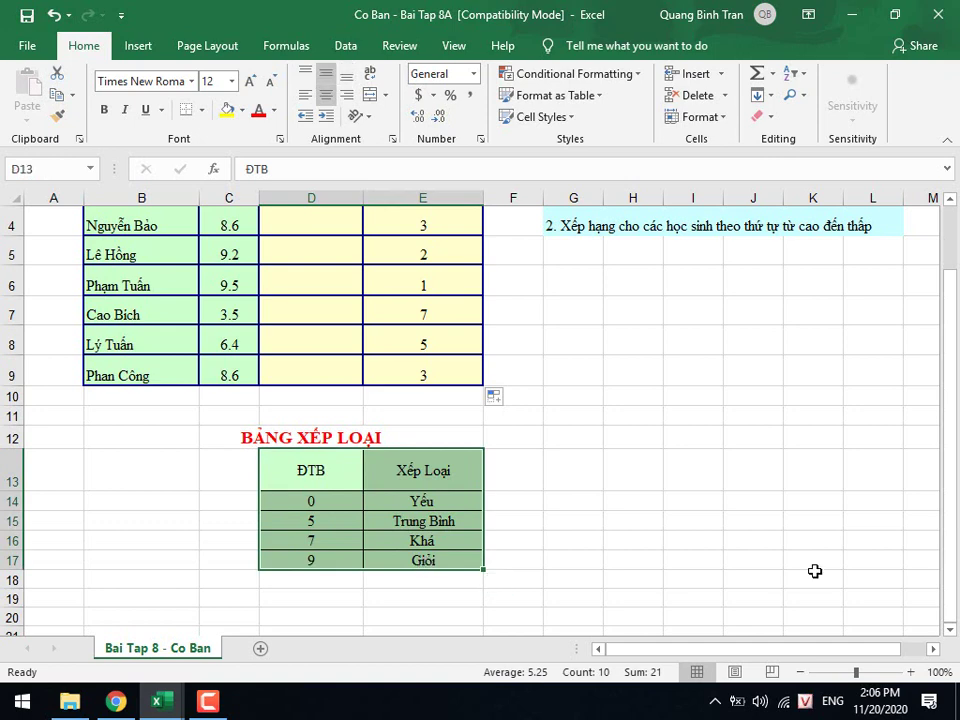
{"action": "left_click", "coordinate": [633, 540]}
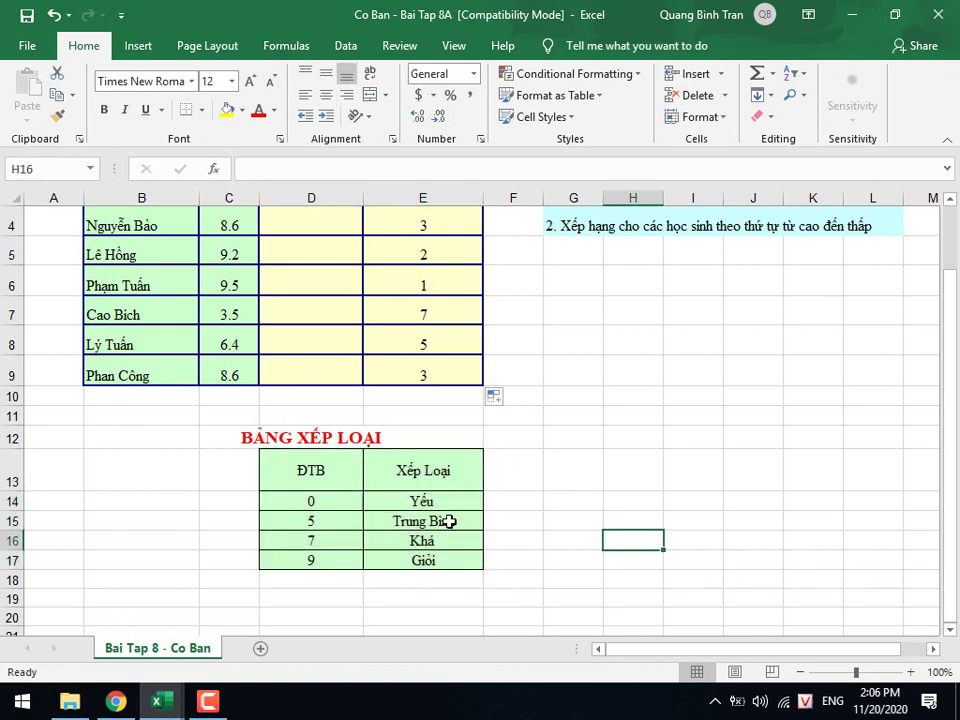
{"action": "left_click_drag", "start_coordinate": [320, 472], "coordinate": [437, 561]}
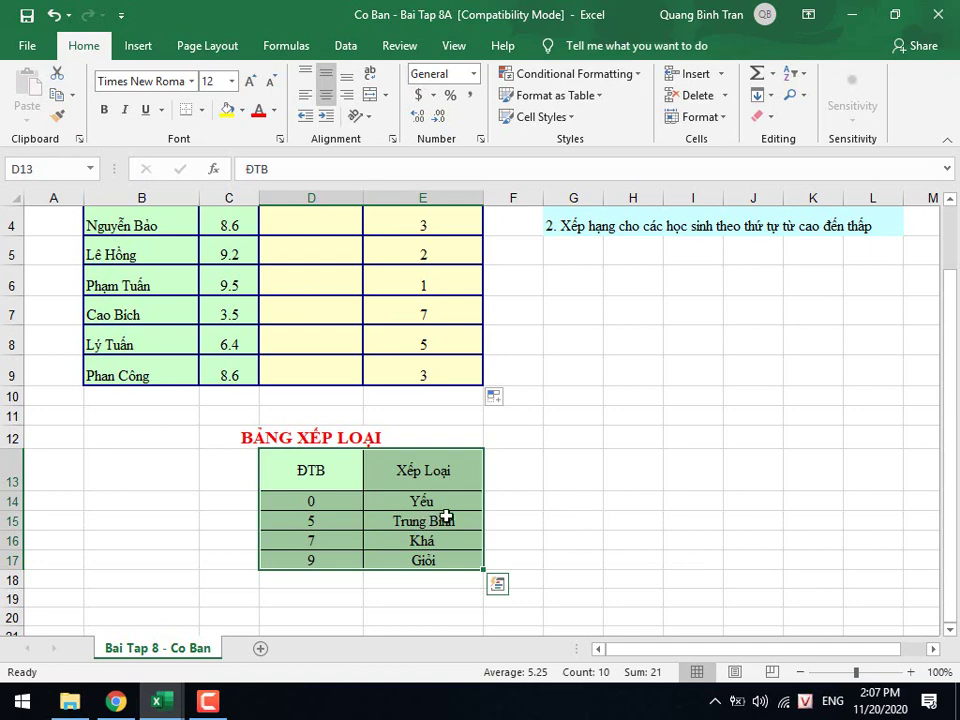
{"action": "left_click", "coordinate": [580, 518]}
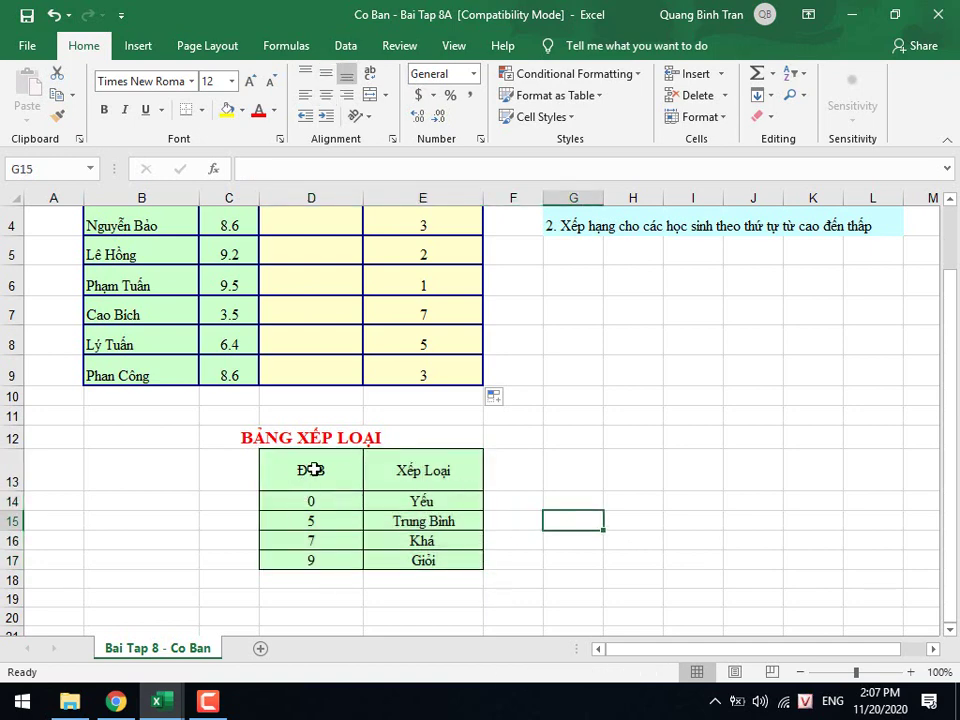
{"action": "left_click_drag", "start_coordinate": [308, 470], "coordinate": [418, 566]}
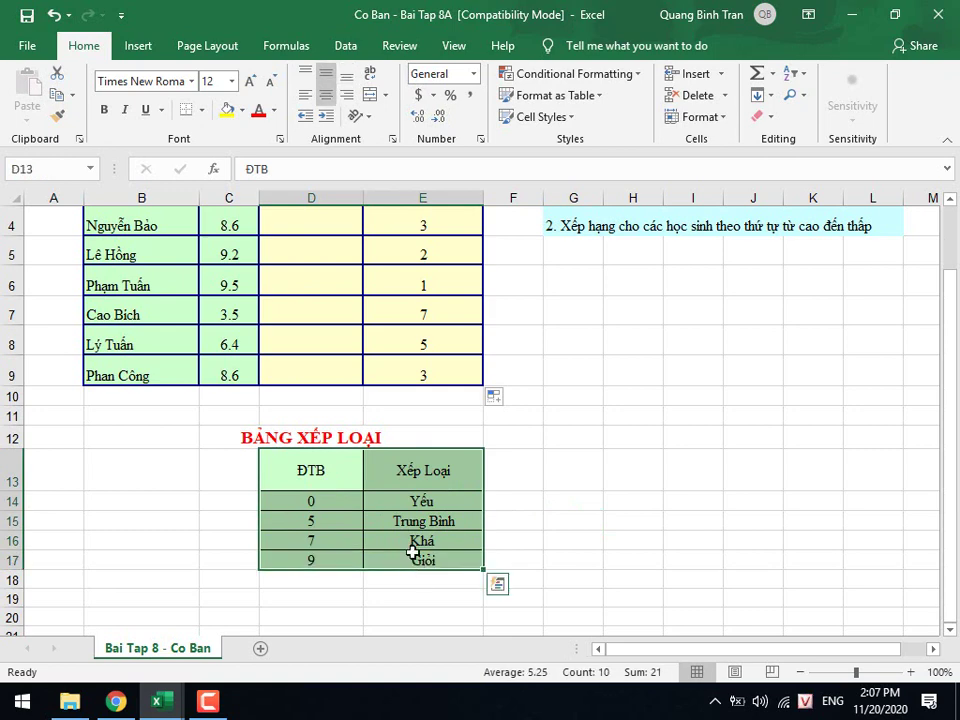
{"action": "left_click", "coordinate": [287, 500]}
{"action": "left_click", "coordinate": [230, 505]}
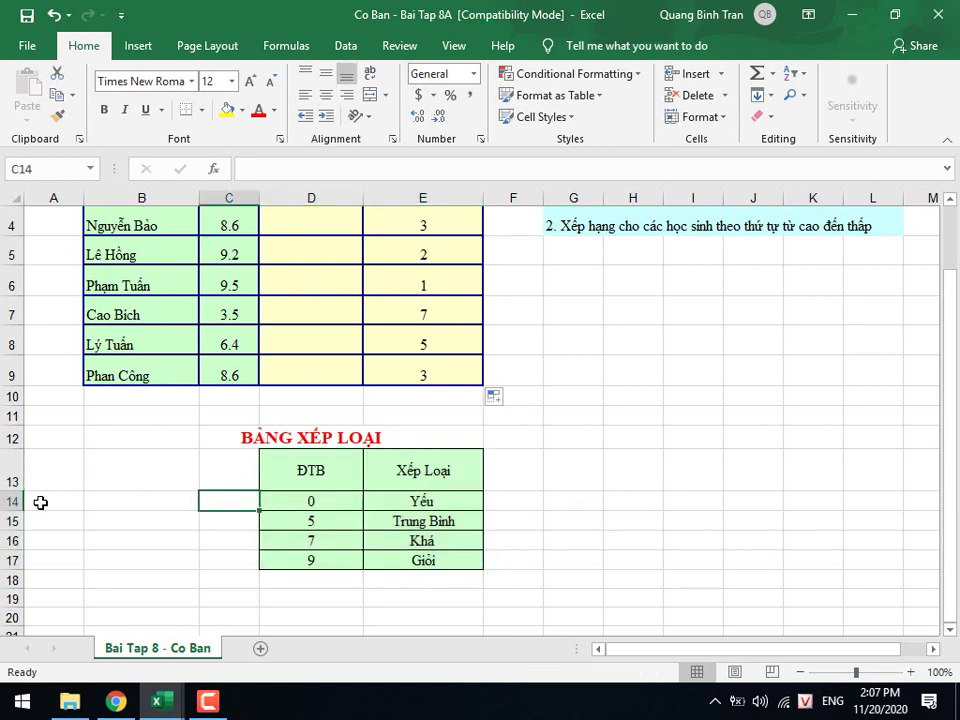
{"action": "left_click", "coordinate": [15, 501]}
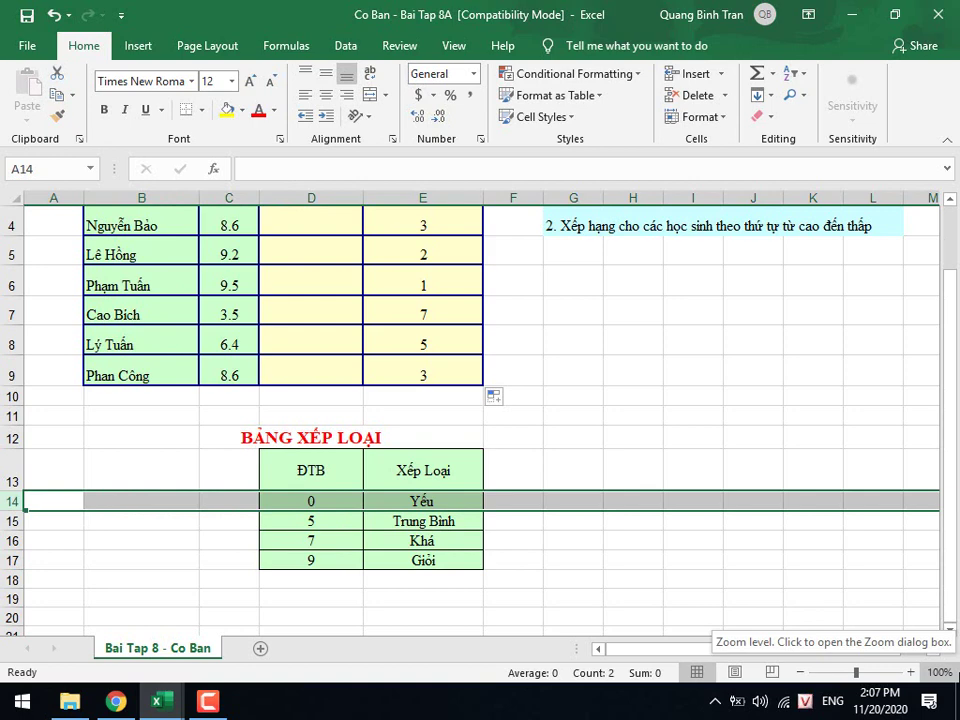
Label H13:H14 as DTB and XL and enter thresholds 0, 5, 7, 9 across I13:L13.
{"action": "left_click", "coordinate": [649, 470]}
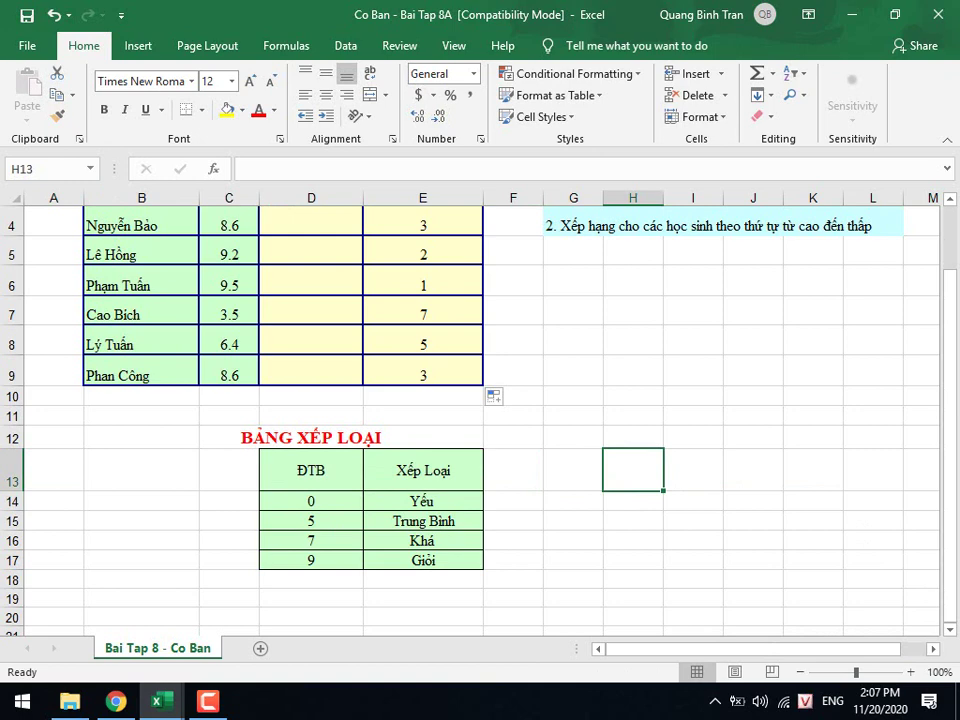
{"action": "type", "text": "DTB"}
{"action": "key", "text": "Return"}
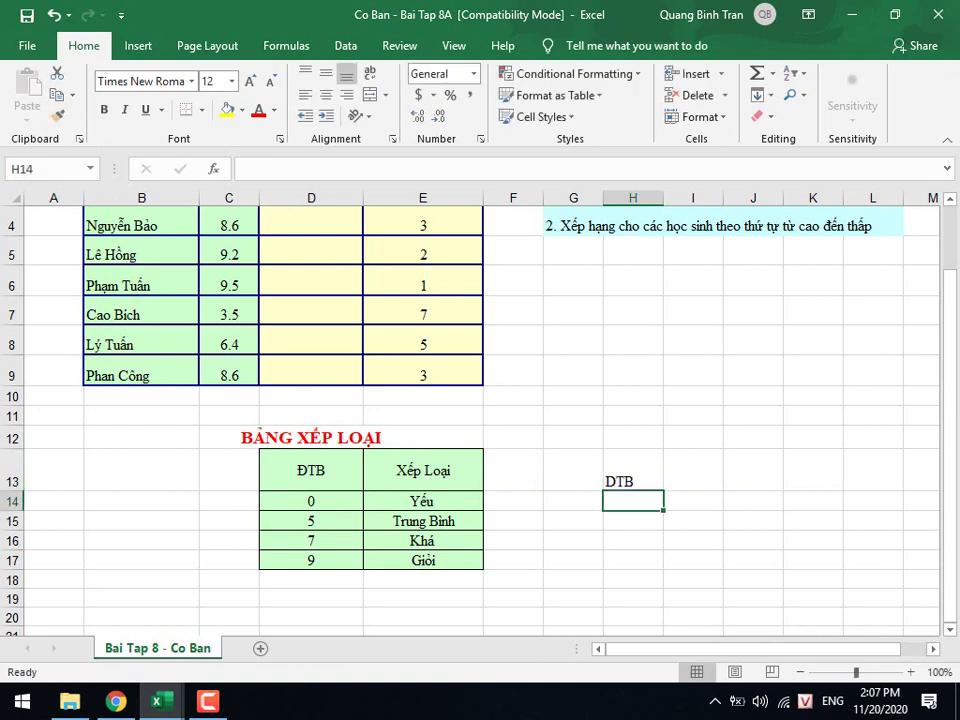
{"action": "type", "text": "X"}
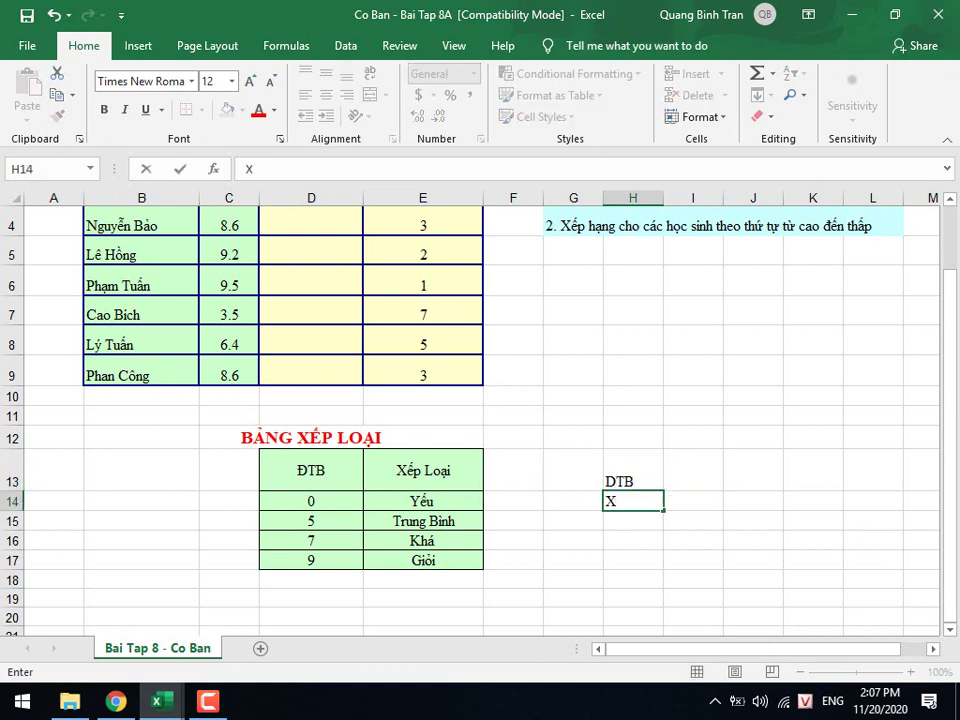
{"action": "type", "text": "L"}
{"action": "left_click", "coordinate": [693, 470]}
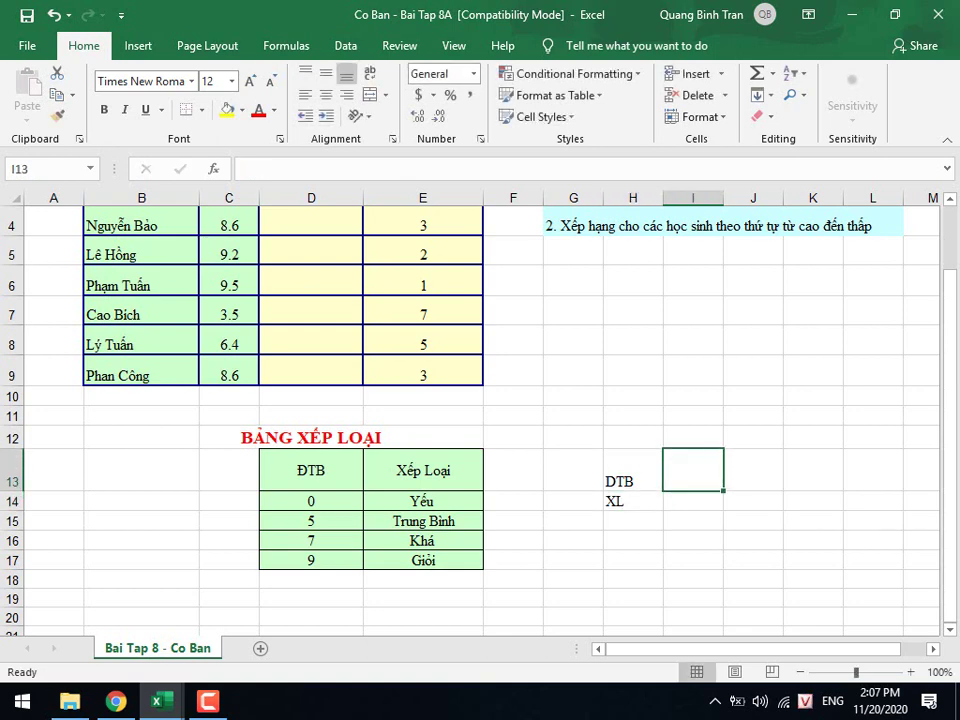
{"action": "type", "text": "0"}
{"action": "key", "text": "Tab"}
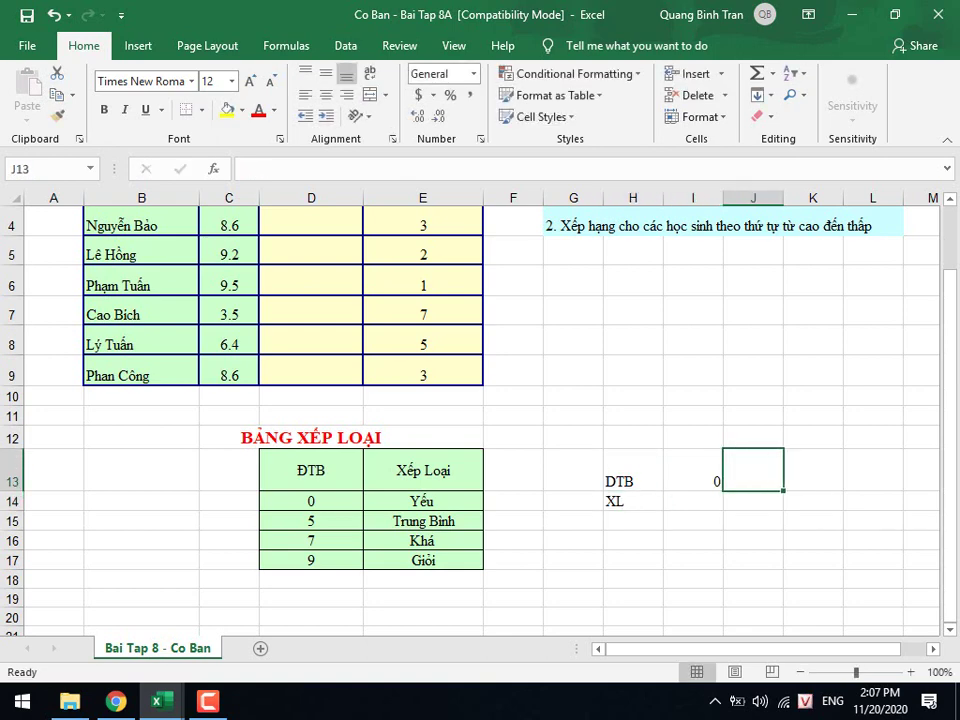
{"action": "type", "text": "5"}
{"action": "key", "text": "Tab"}
{"action": "type", "text": "7"}
{"action": "key", "text": "Tab"}
{"action": "type", "text": "9"}
{"action": "key", "text": "Return"}
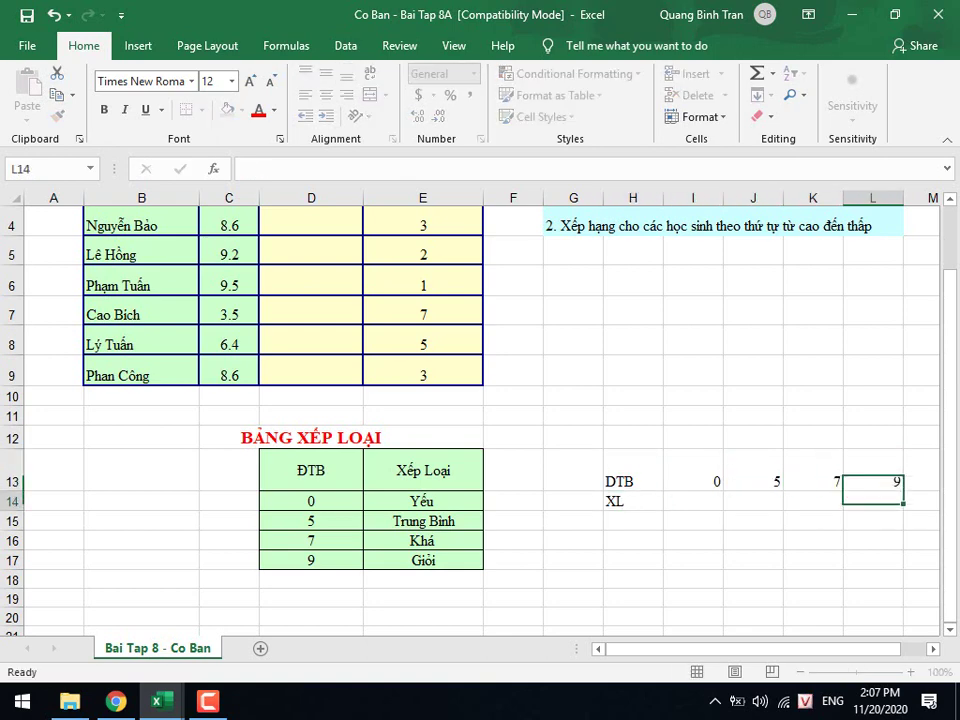
Enter grades Y, TB, K, G across I14:L14 under the thresholds.
{"action": "key", "text": "Left"}
{"action": "key", "text": "Left"}
{"action": "key", "text": "Left"}
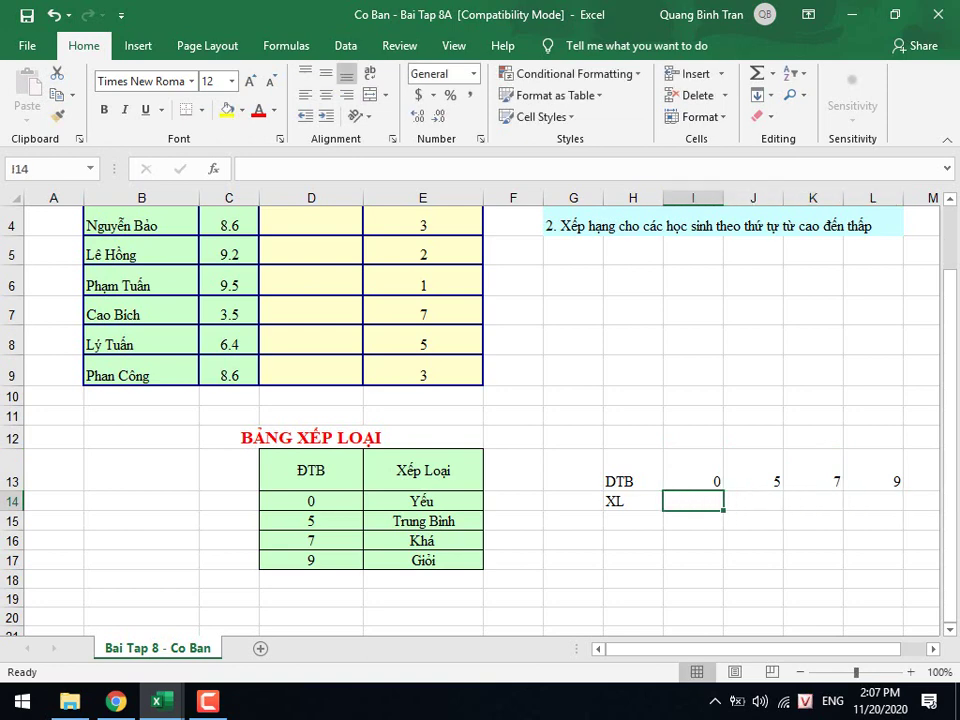
{"action": "type", "text": "Y"}
{"action": "key", "text": "Tab"}
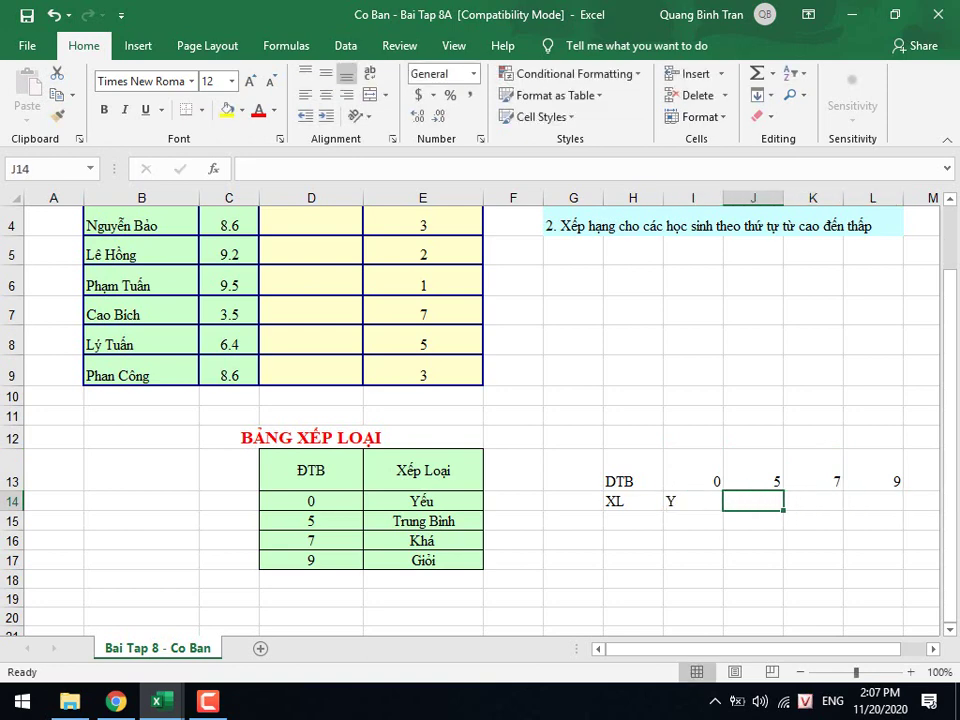
{"action": "type", "text": "TB"}
{"action": "key", "text": "Tab"}
{"action": "type", "text": "K"}
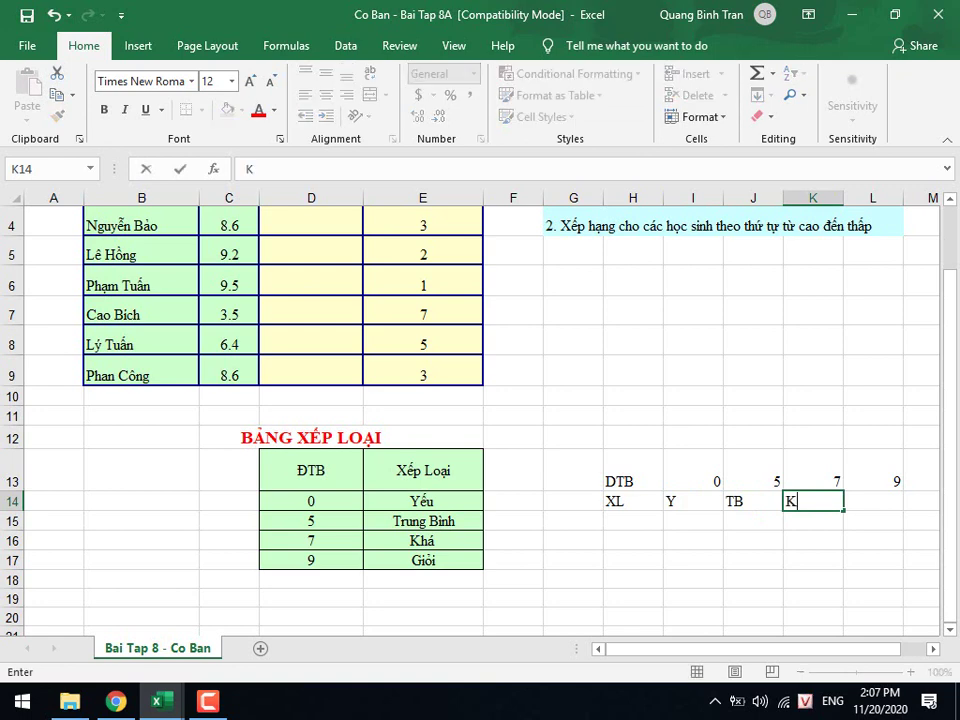
{"action": "key", "text": "Tab"}
{"action": "type", "text": "G"}
{"action": "key", "text": "Tab"}
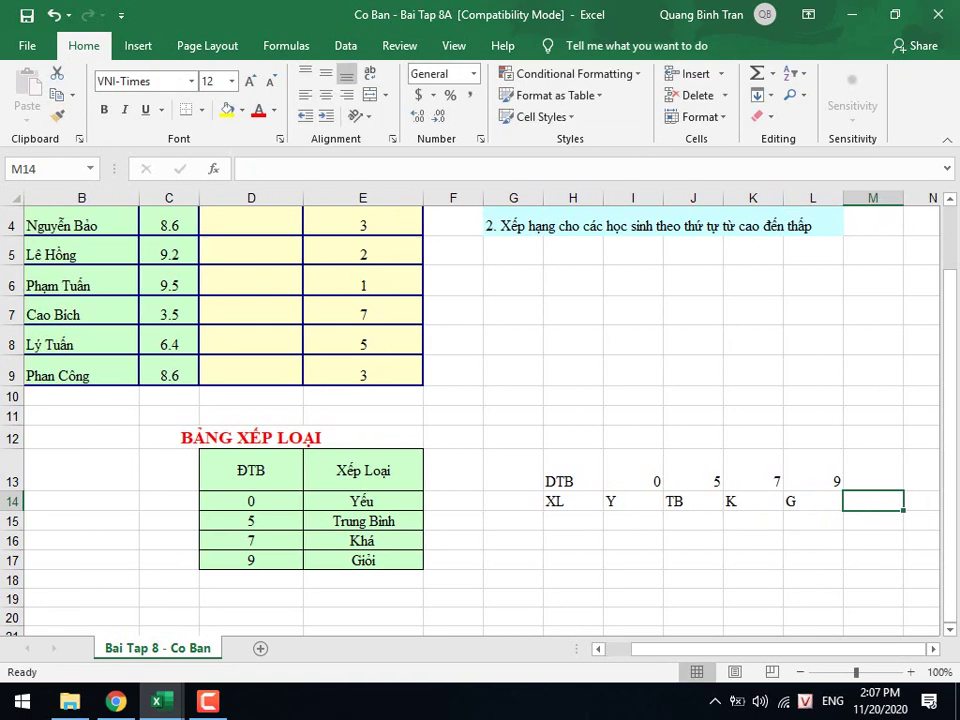
{"action": "mouse_move", "coordinate": [557, 480]}
{"action": "left_mouse_down"}
{"action": "mouse_move", "coordinate": [780, 512]}
{"action": "mouse_move", "coordinate": [818, 495]}
{"action": "left_mouse_up"}
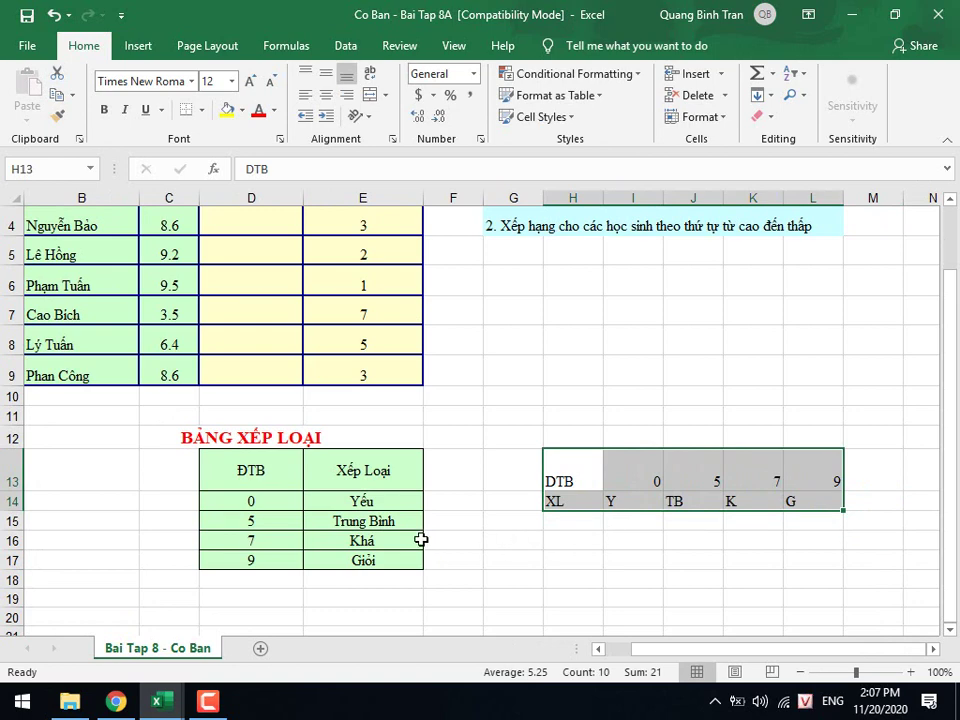
{"action": "left_click_drag", "start_coordinate": [295, 482], "coordinate": [336, 560]}
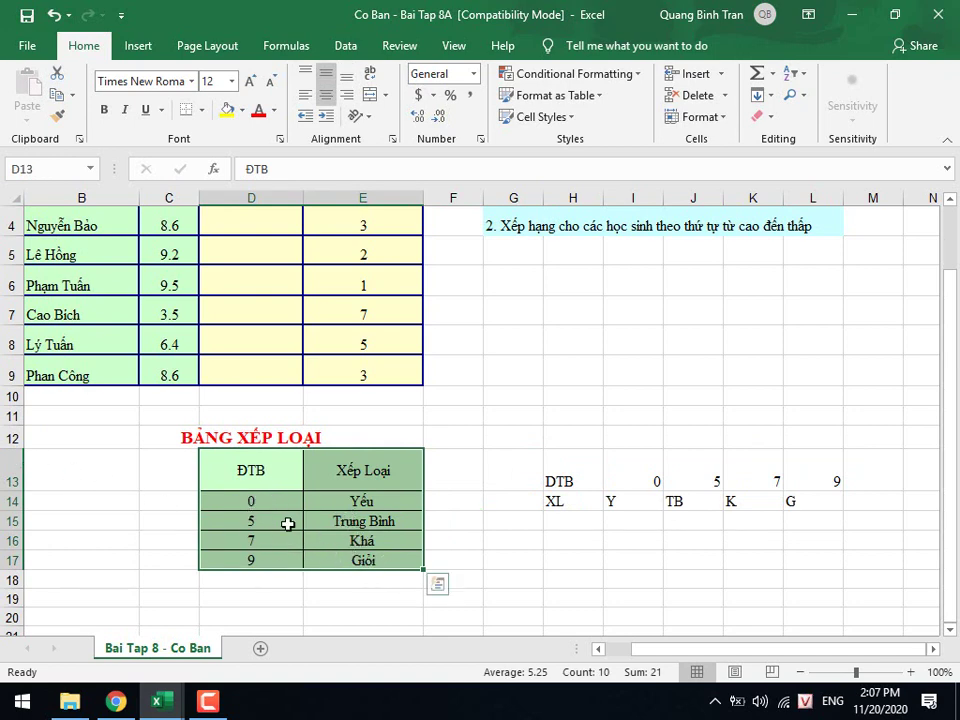
{"action": "scroll", "coordinate": [287, 521], "scroll_direction": "up", "scroll_amount": 1}
Enter =VLOOKUP(C3,$D$14:$E$17,2,0) in D3, which returns #N/A for the 5.9 score.
{"action": "left_click", "coordinate": [258, 279]}
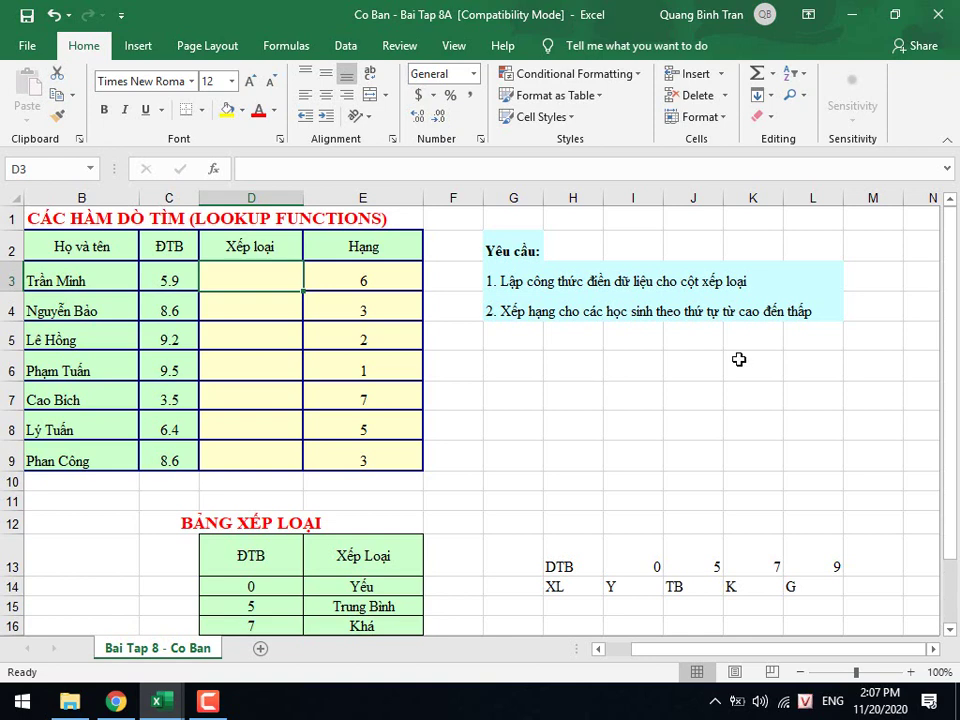
{"action": "type", "text": "="}
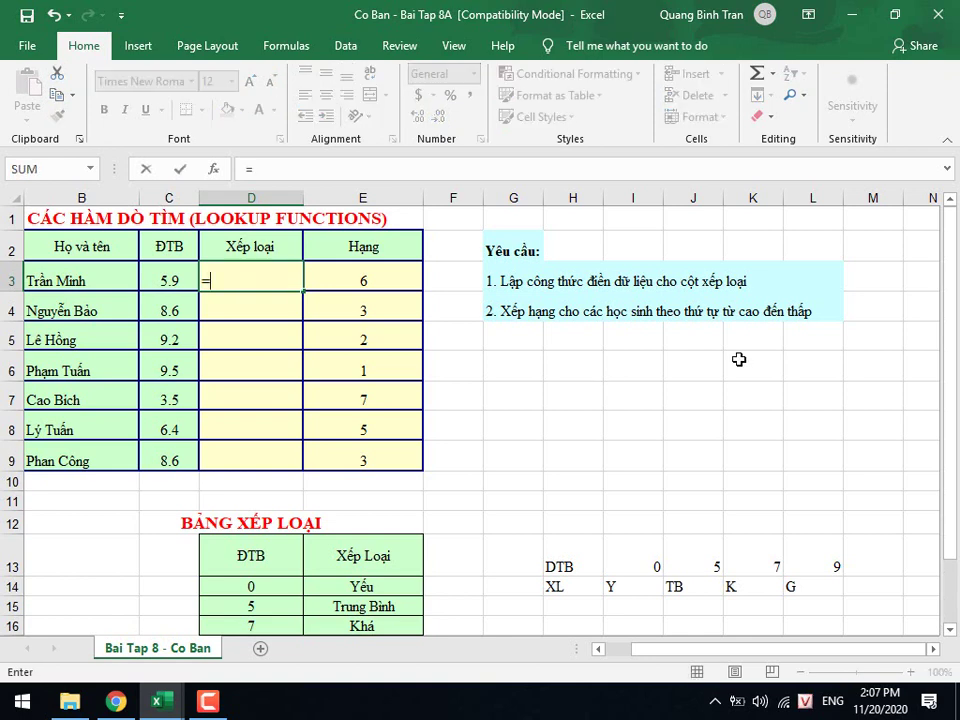
{"action": "type", "text": "VLO"}
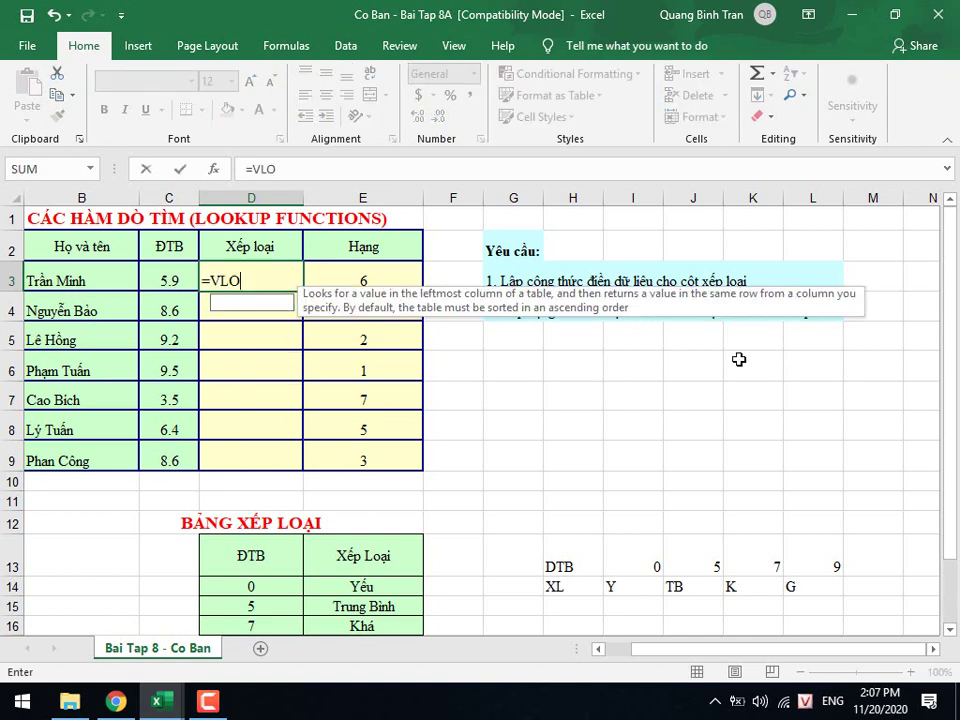
{"action": "type", "text": "OKU"}
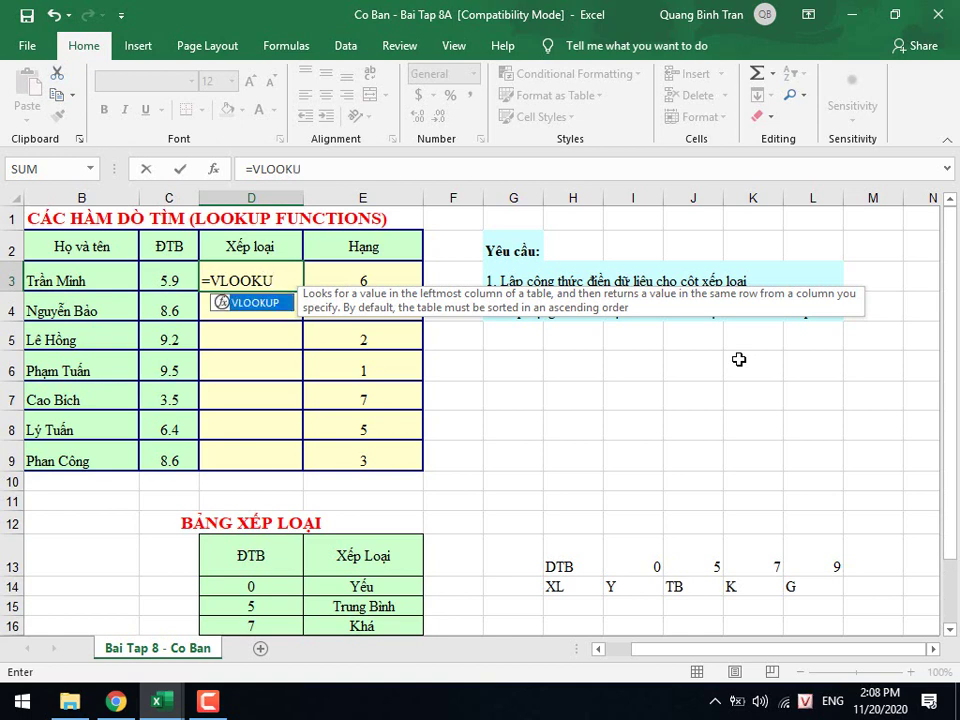
{"action": "type", "text": "P("}
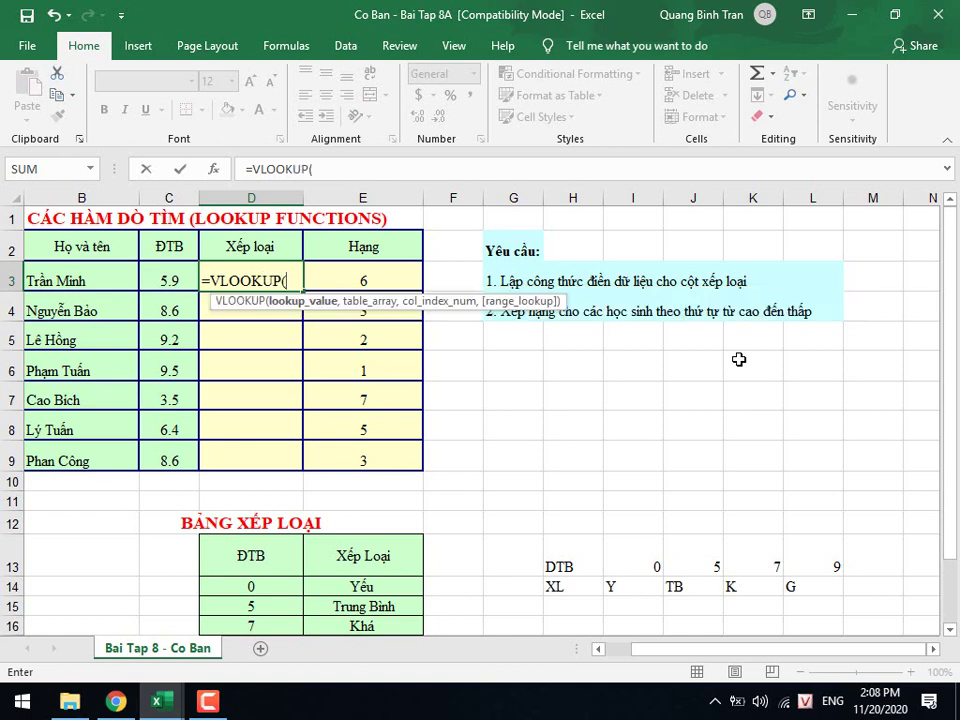
{"action": "left_click", "coordinate": [175, 272]}
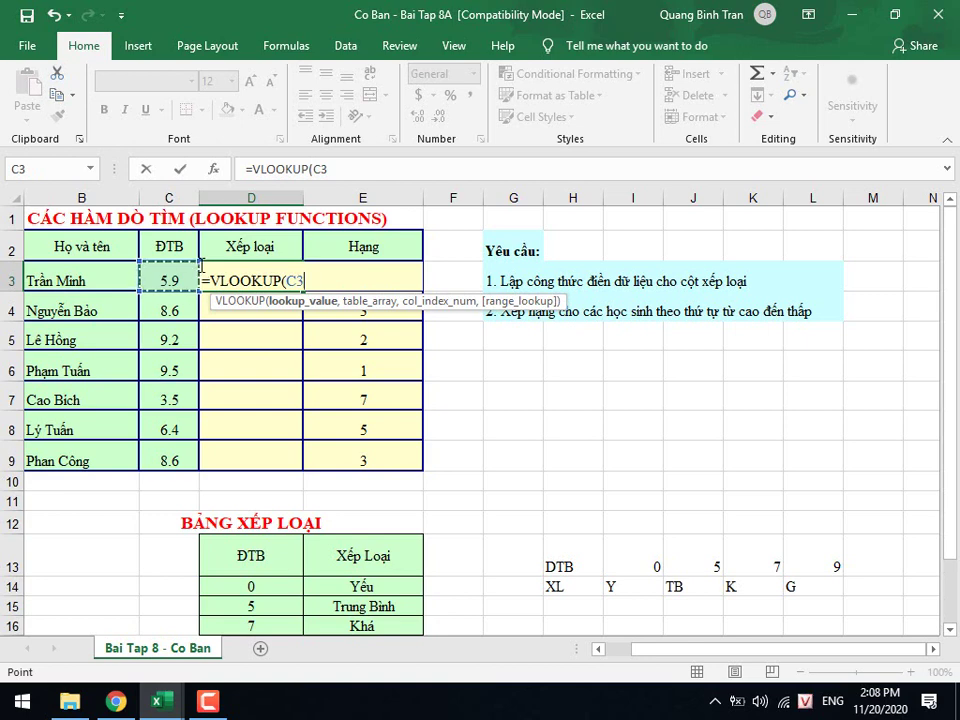
{"action": "type", "text": ","}
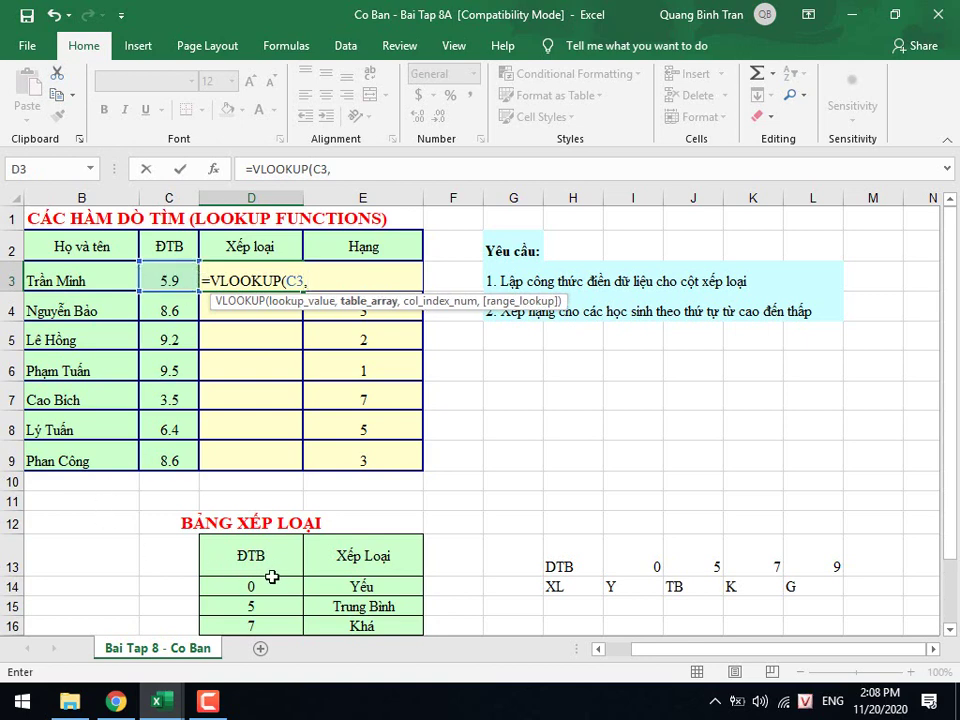
{"action": "mouse_move", "coordinate": [271, 577]}
{"action": "left_mouse_down"}
{"action": "mouse_move", "coordinate": [345, 602]}
{"action": "mouse_move", "coordinate": [345, 592]}
{"action": "left_mouse_up"}
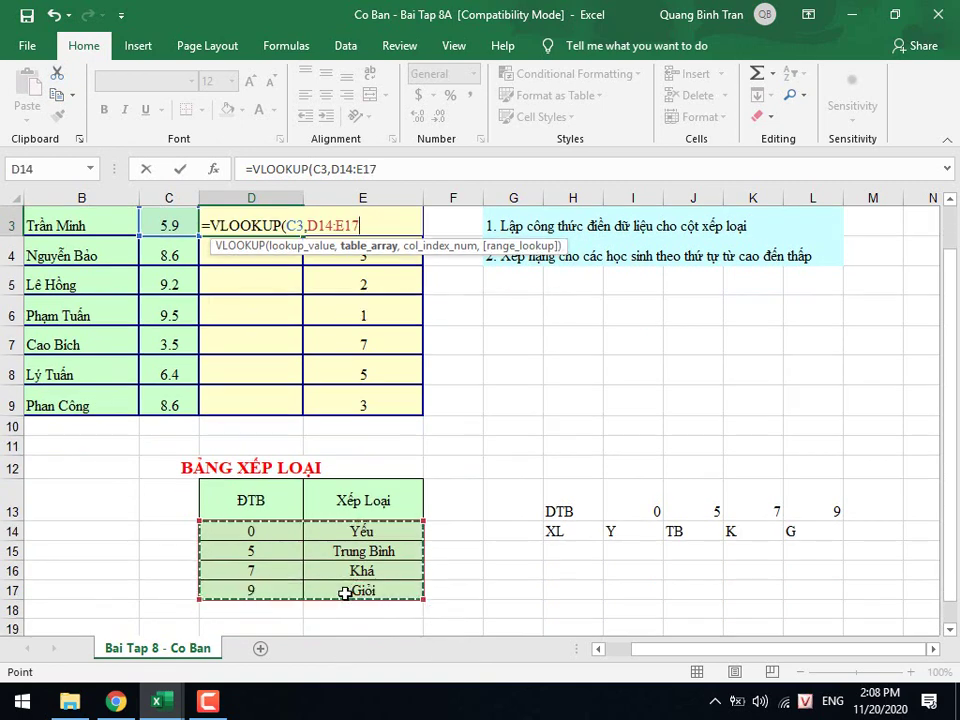
{"action": "key", "text": "F4"}
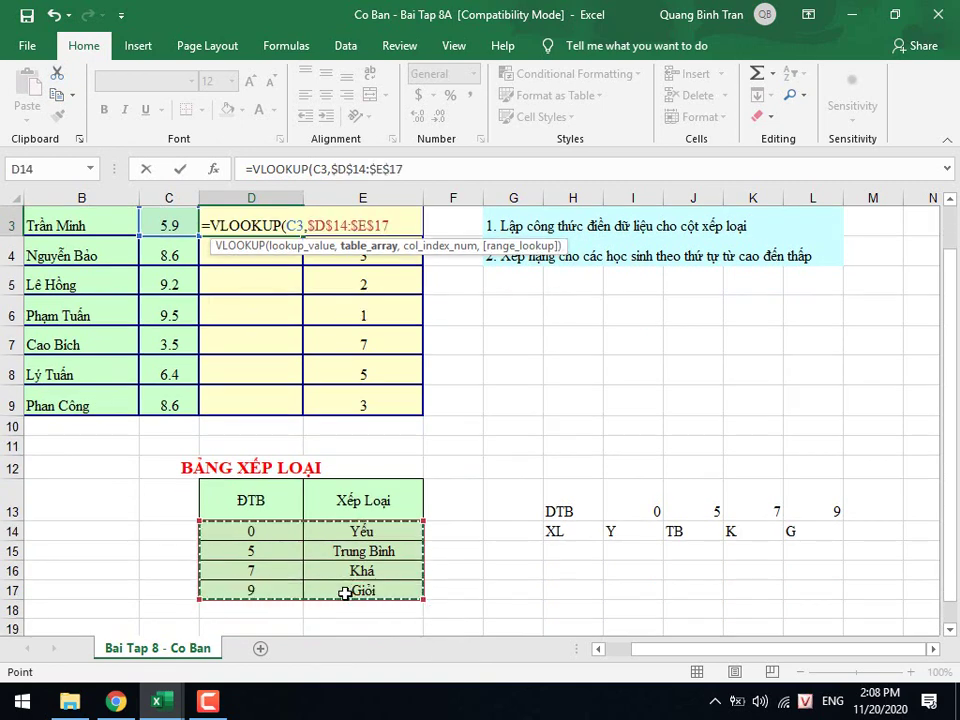
{"action": "type", "text": ","}
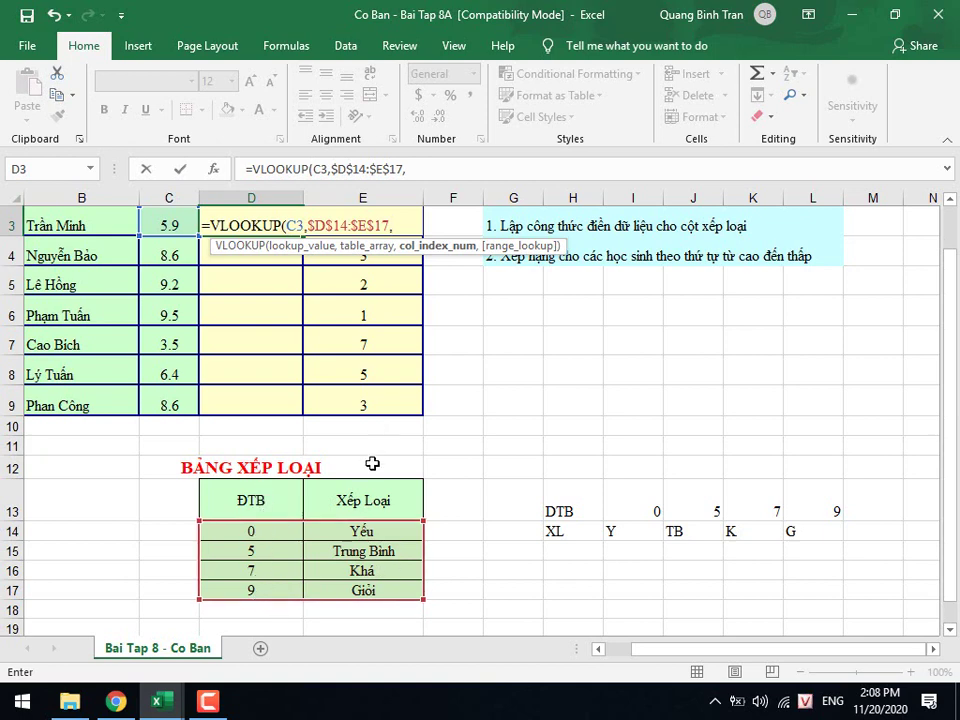
{"action": "left_click", "coordinate": [400, 223]}
{"action": "type", "text": ","}
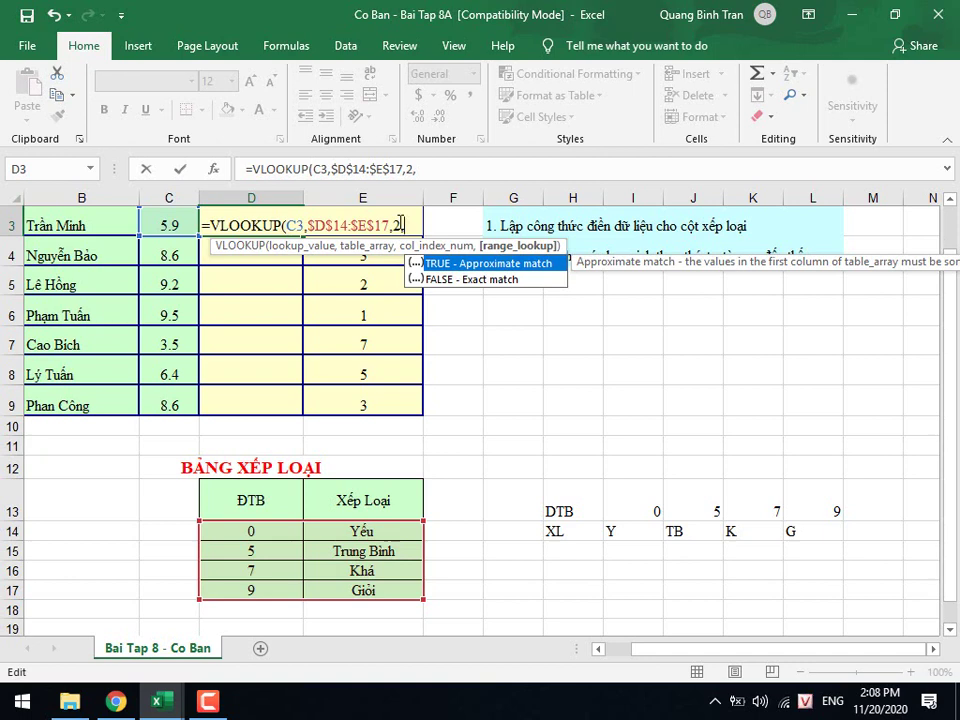
{"action": "type", "text": "0"}
{"action": "type", "text": ")"}
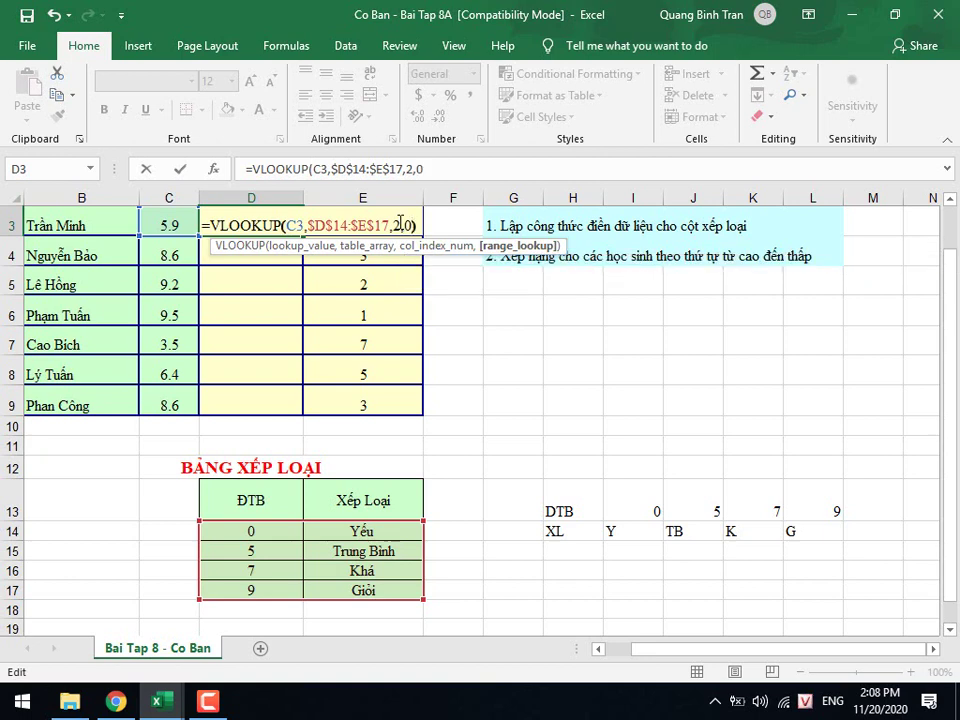
{"action": "key", "text": "Return"}
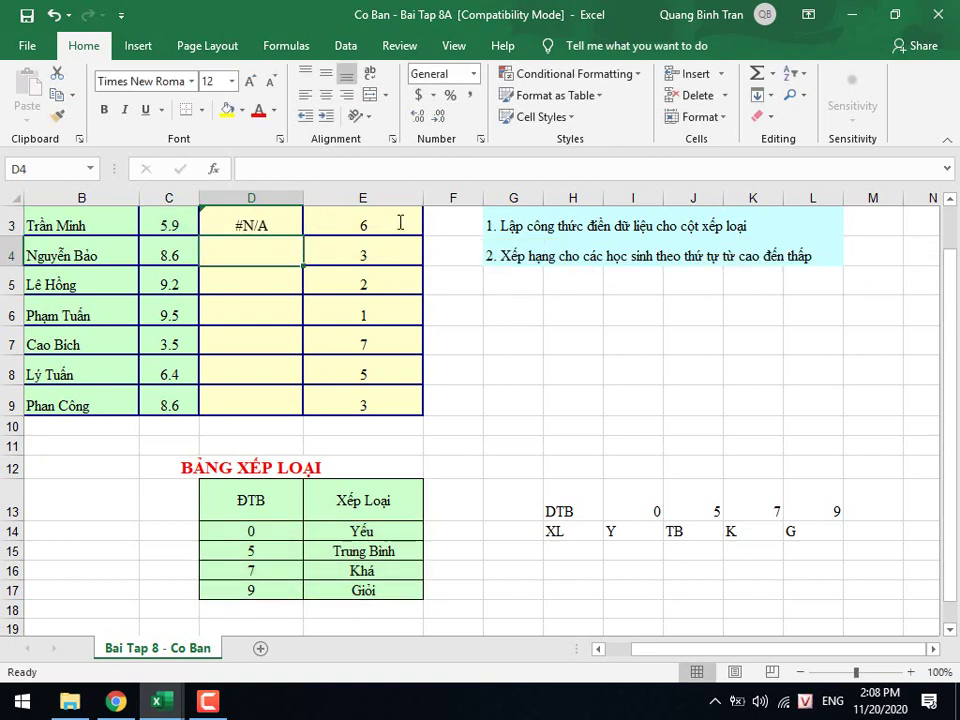
Change D3 to =VLOOKUP(C3,$D$14:$E$17,2,1) and fill it down to D9.
{"action": "scroll", "coordinate": [400, 222], "scroll_direction": "up", "scroll_amount": 1}
{"action": "left_click", "coordinate": [252, 280]}
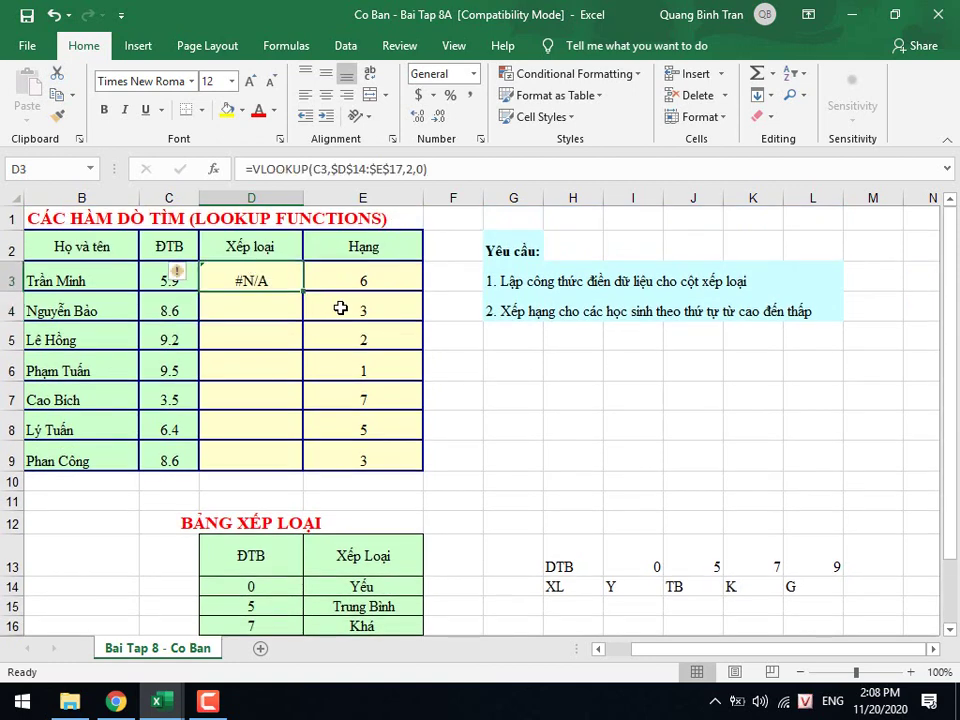
{"action": "left_click_drag", "start_coordinate": [303, 292], "coordinate": [302, 462]}
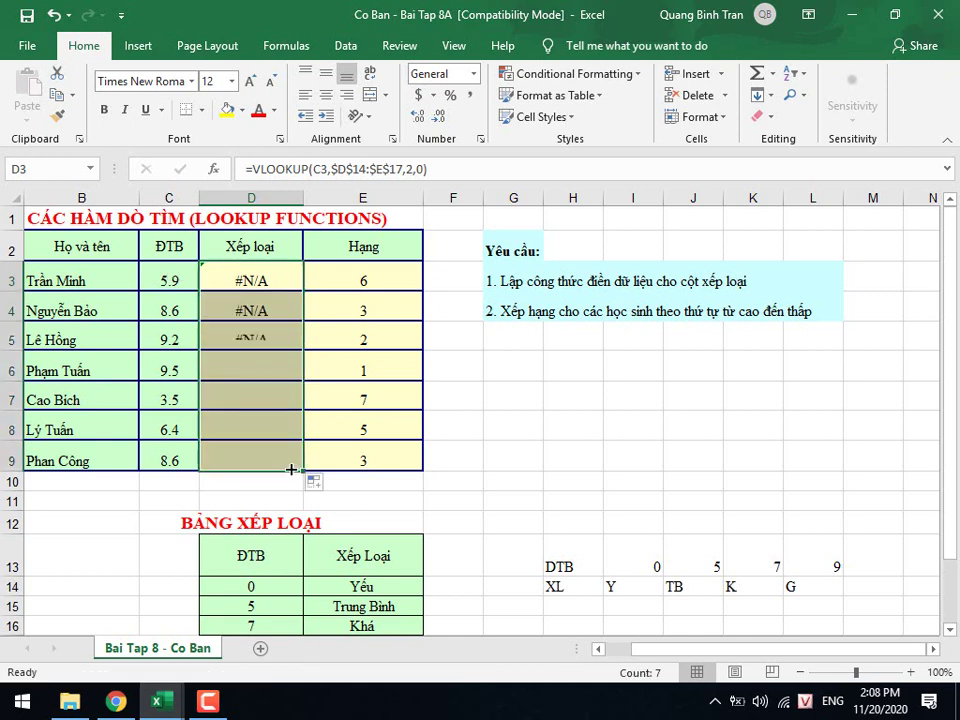
{"action": "left_click", "coordinate": [243, 280]}
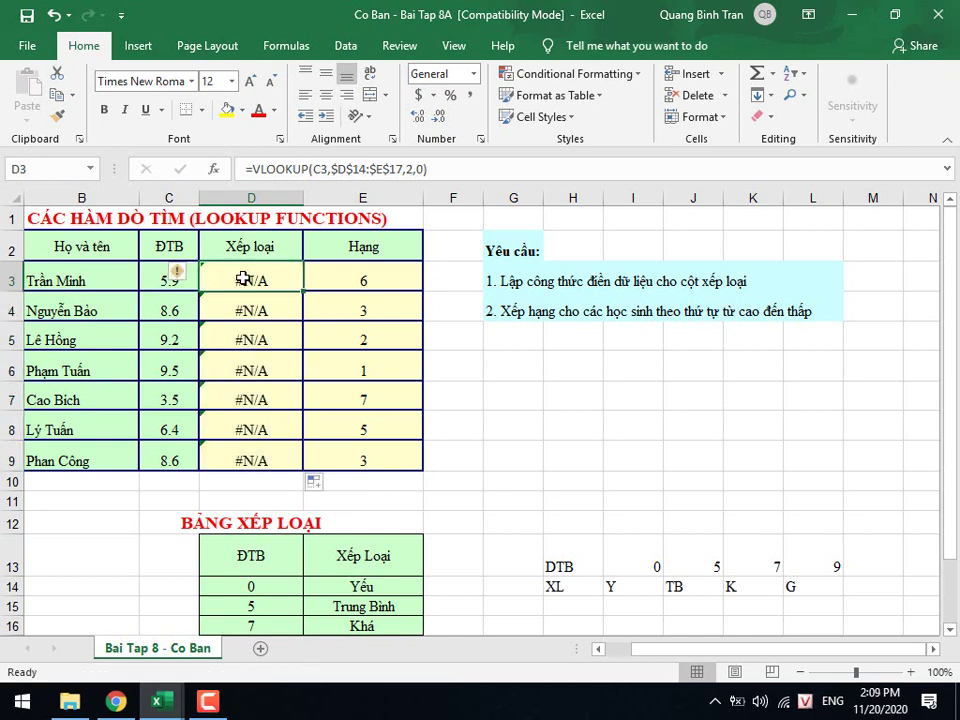
{"action": "left_click", "coordinate": [428, 169]}
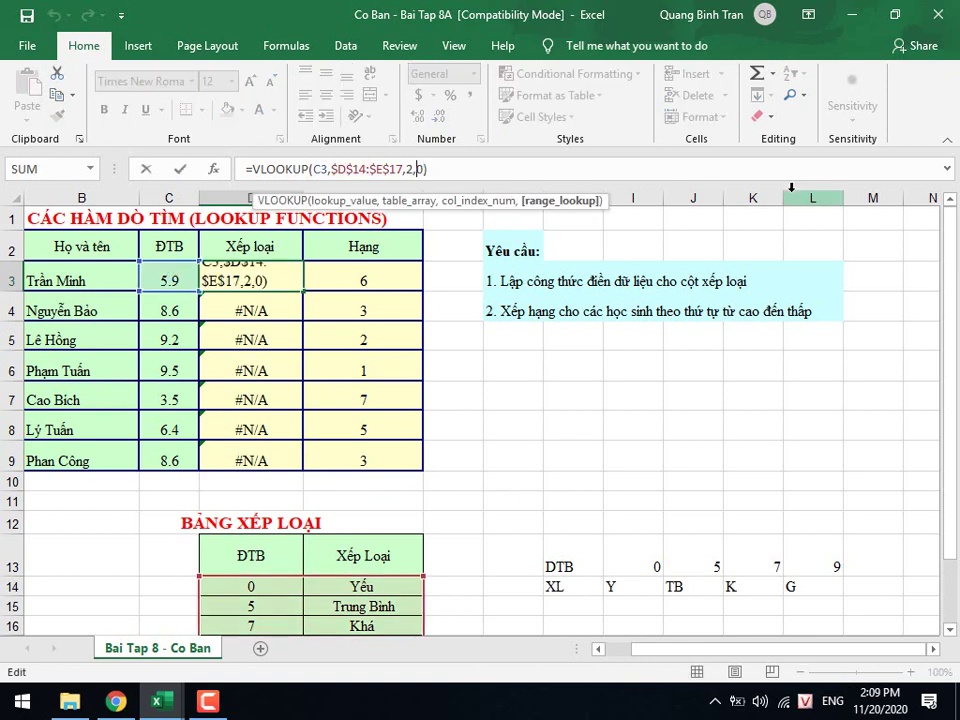
{"action": "type", "text": "1"}
{"action": "key", "text": "Return"}
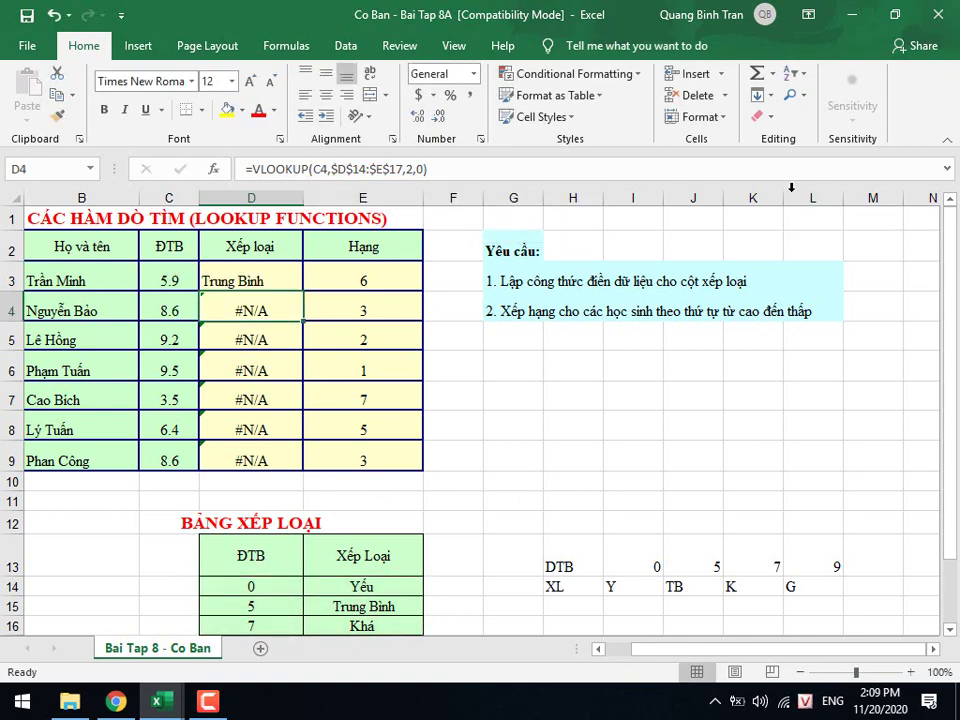
{"action": "left_click", "coordinate": [281, 292]}
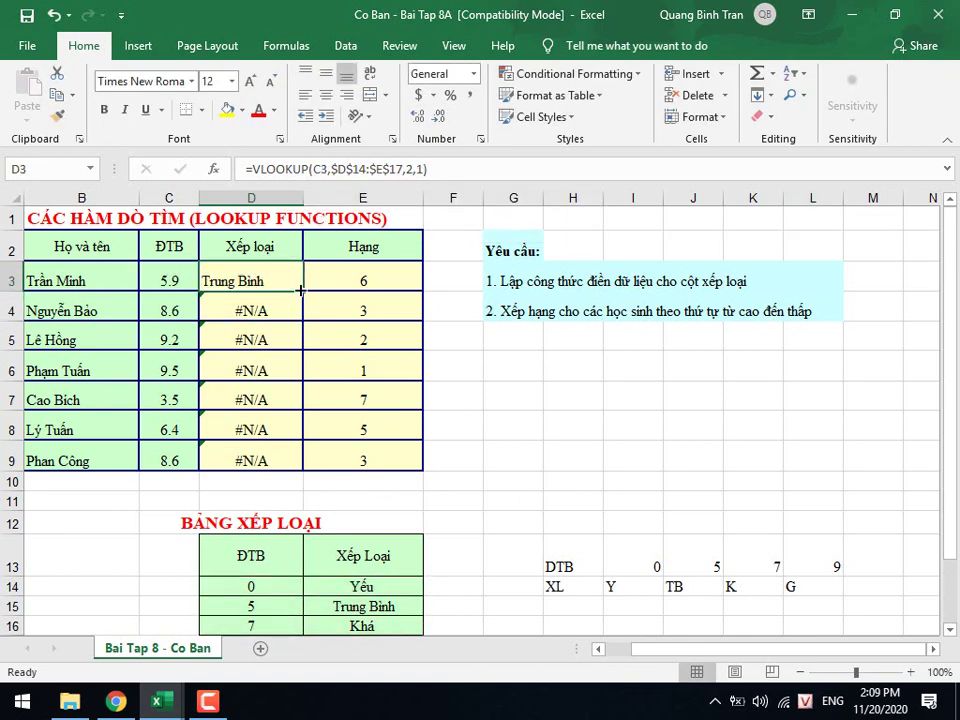
{"action": "double_click", "coordinate": [301, 292]}
{"action": "left_click", "coordinate": [276, 278]}
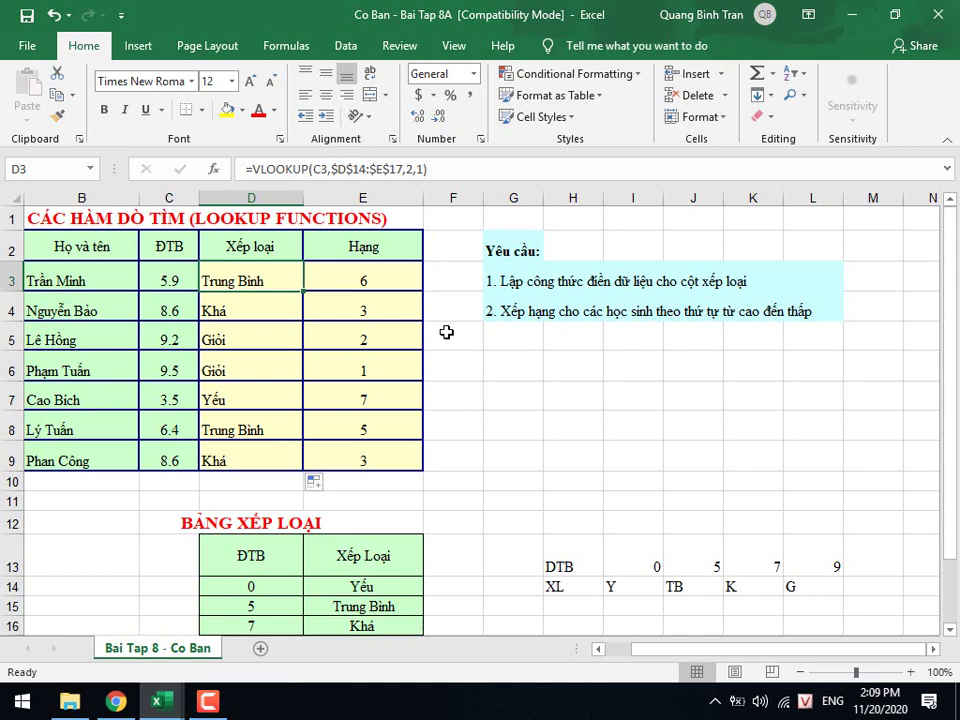
{"action": "left_click", "coordinate": [142, 311]}
{"action": "scroll", "coordinate": [354, 563], "scroll_direction": "down", "scroll_amount": 1}
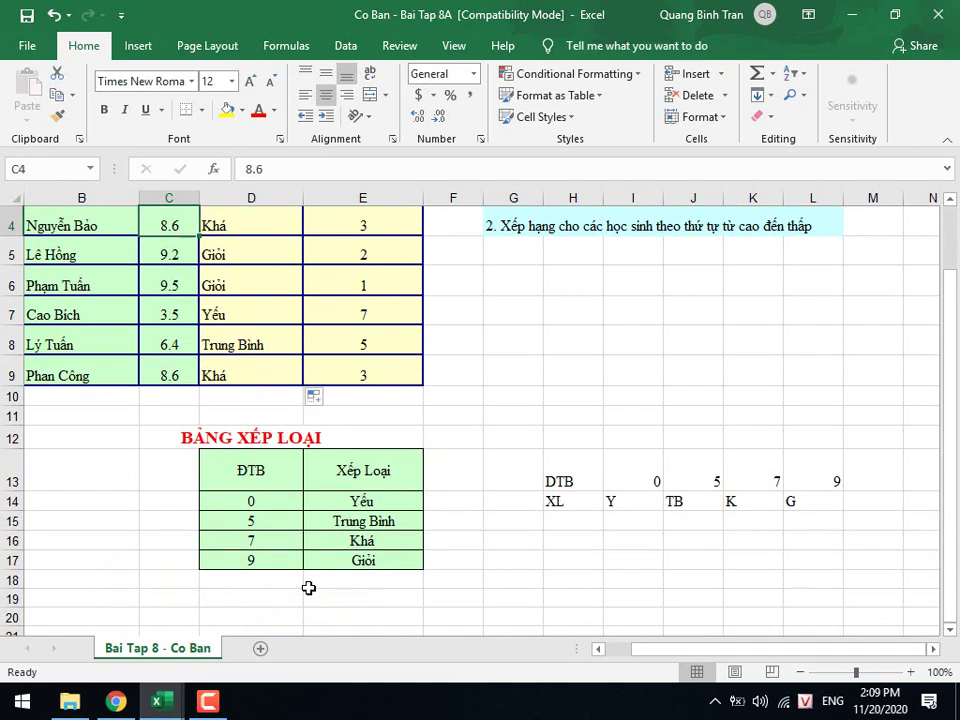
{"action": "left_click", "coordinate": [296, 537]}
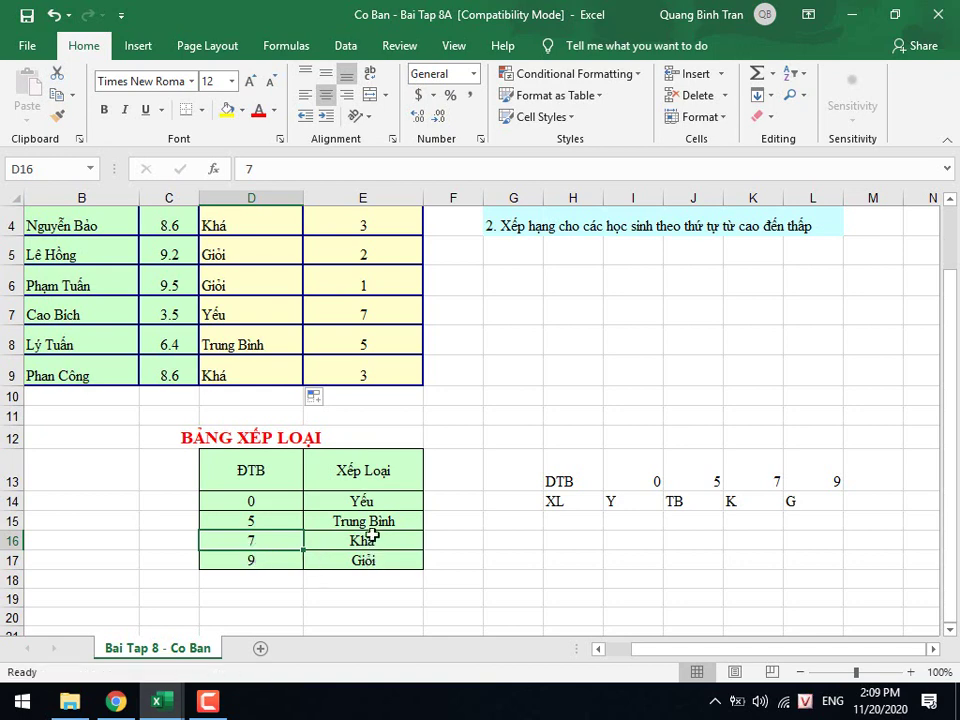
{"action": "scroll", "coordinate": [374, 525], "scroll_direction": "up", "scroll_amount": 1}
{"action": "left_click", "coordinate": [215, 335]}
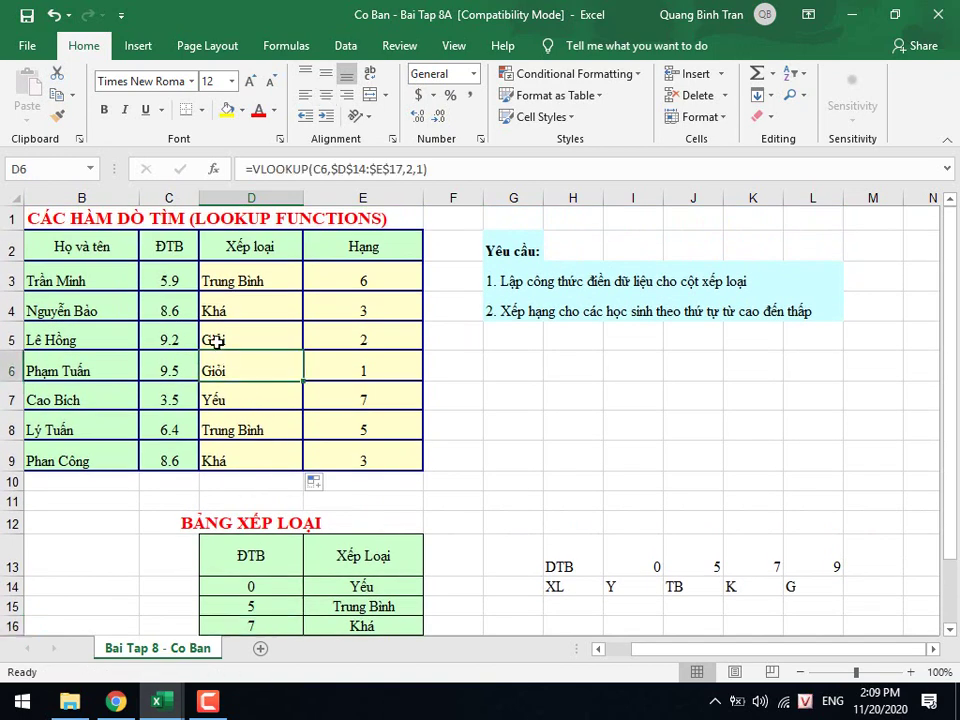
{"action": "left_click", "coordinate": [259, 281]}
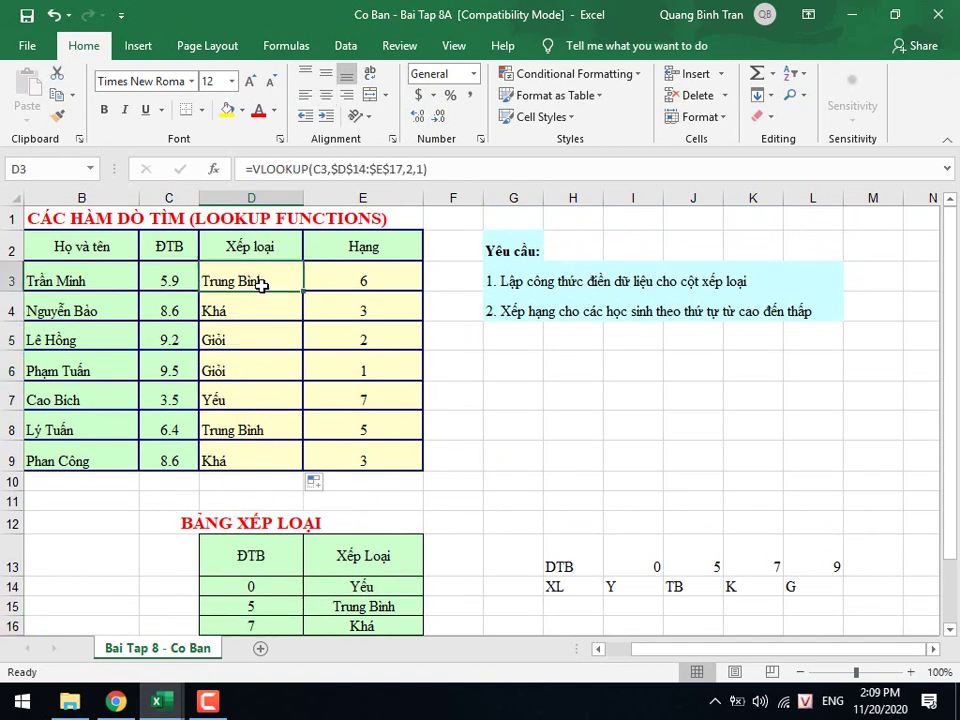
{"action": "left_click", "coordinate": [417, 172]}
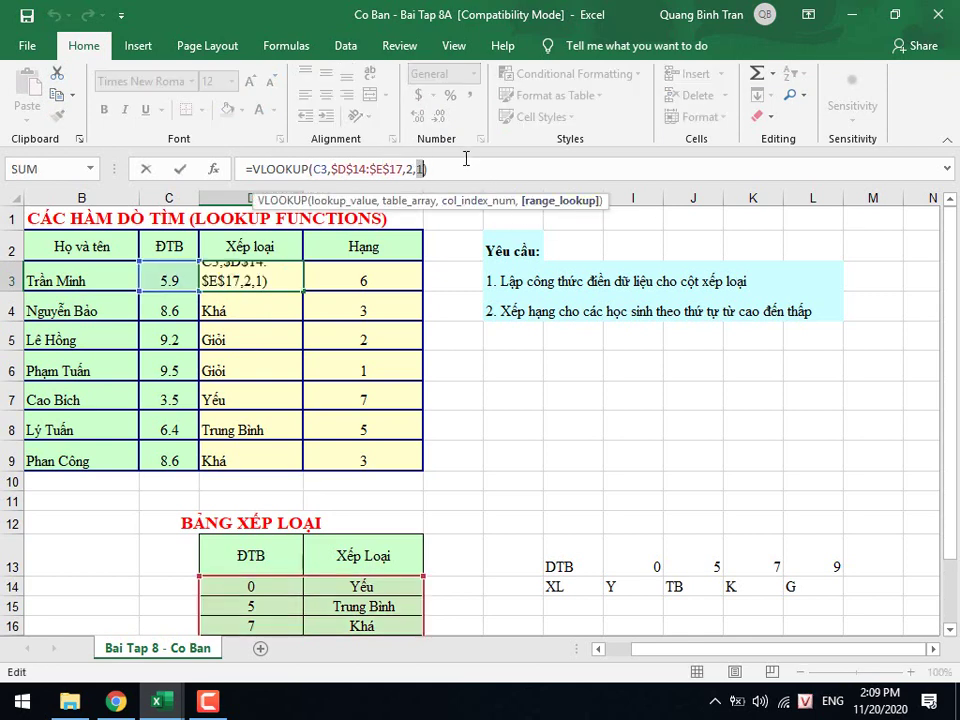
{"action": "left_click", "coordinate": [462, 166]}
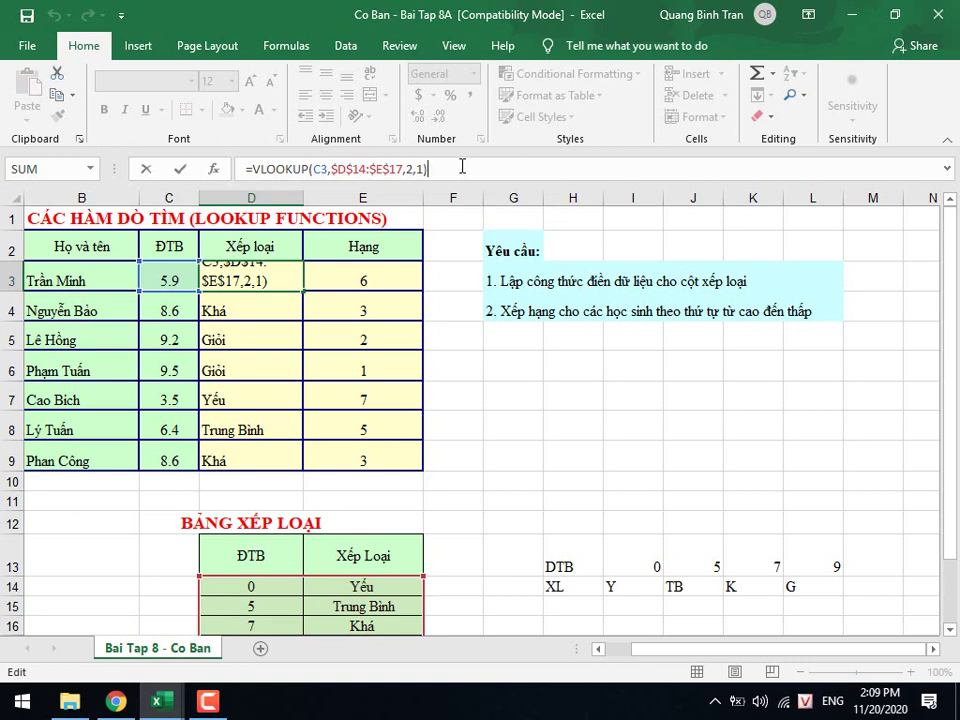
{"action": "left_click", "coordinate": [258, 589]}
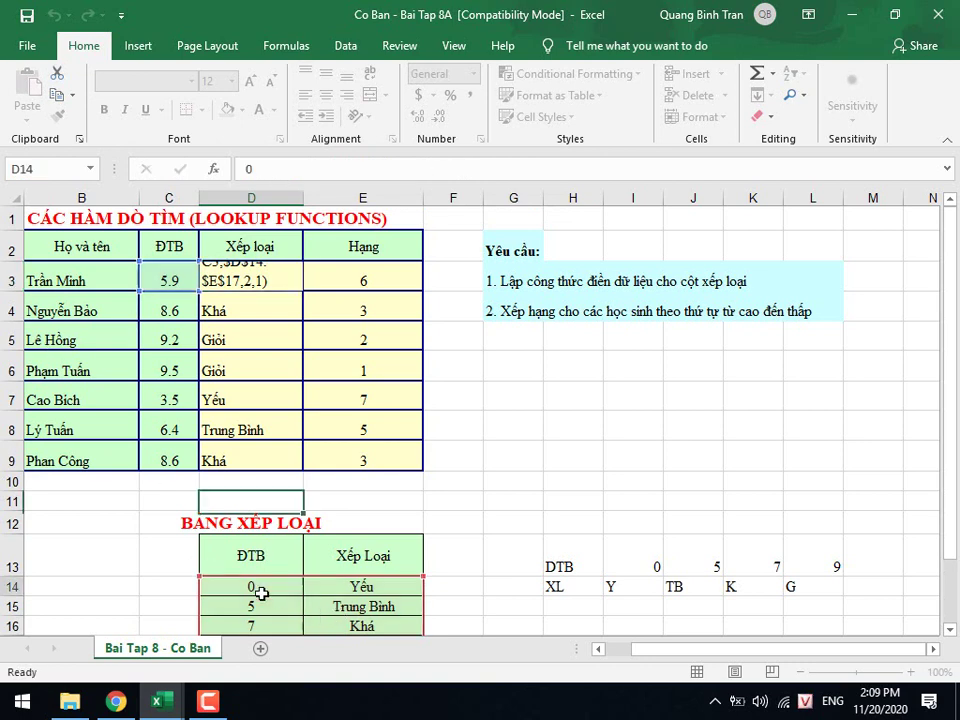
{"action": "left_click", "coordinate": [272, 607]}
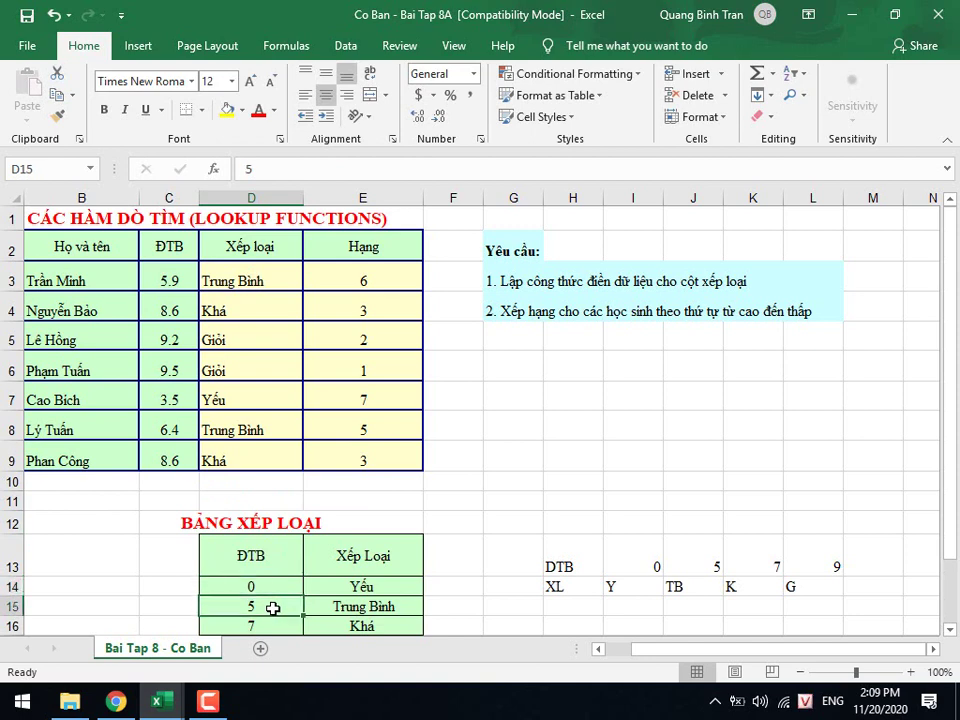
{"action": "scroll", "coordinate": [273, 608], "scroll_direction": "down", "scroll_amount": 1}
{"action": "left_click_drag", "start_coordinate": [287, 503], "coordinate": [341, 561]}
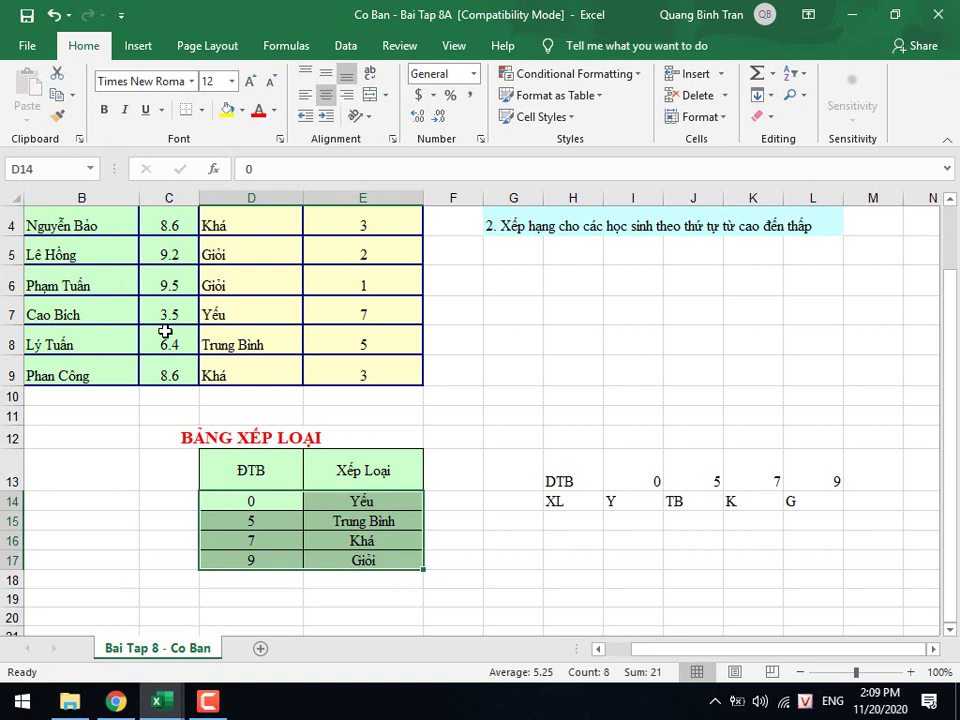
{"action": "left_click", "coordinate": [253, 503]}
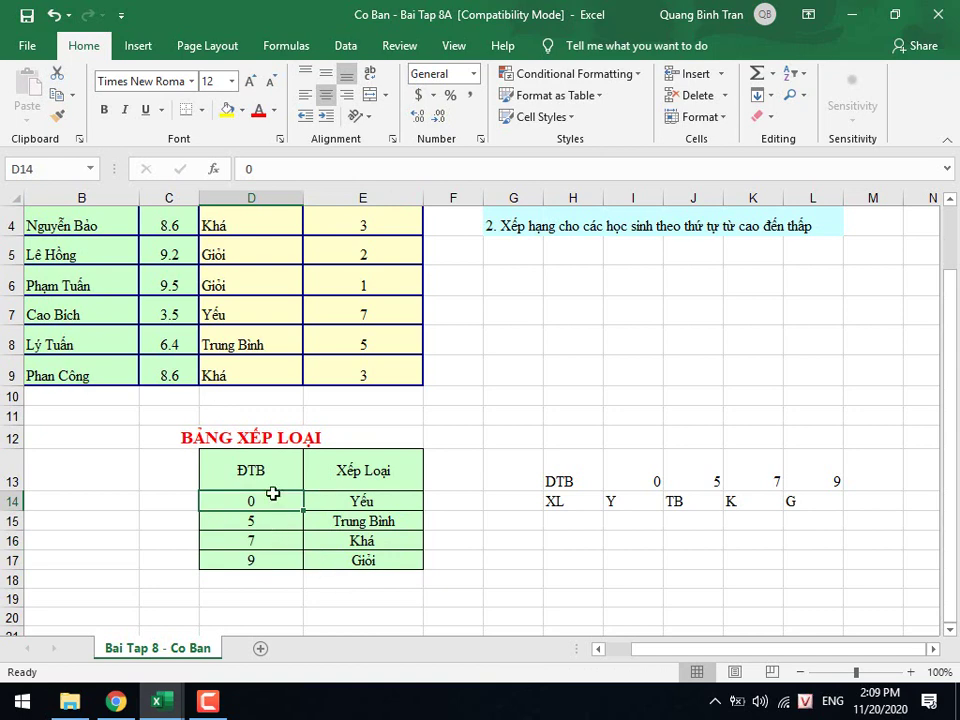
{"action": "left_click_drag", "start_coordinate": [274, 500], "coordinate": [360, 560]}
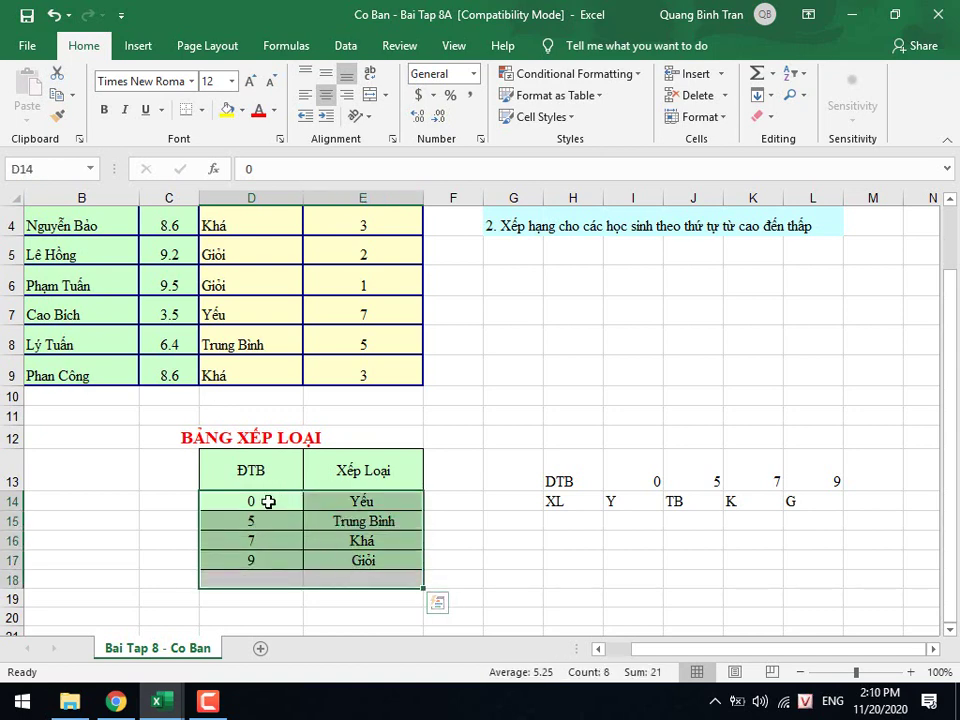
{"action": "left_click", "coordinate": [263, 503]}
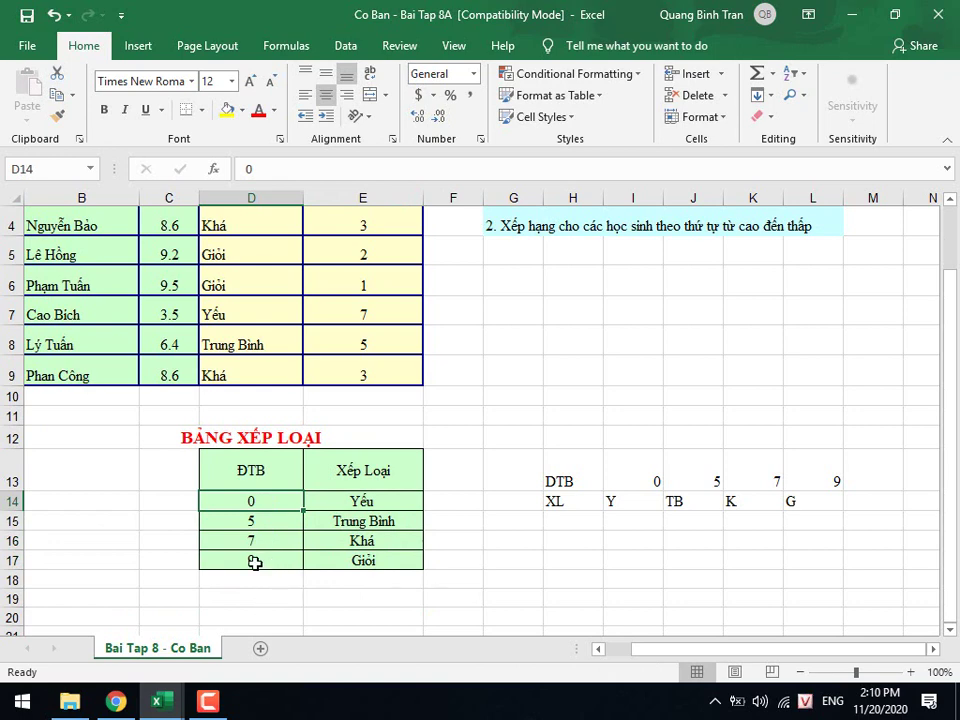
{"action": "left_click_drag", "start_coordinate": [253, 561], "coordinate": [350, 561]}
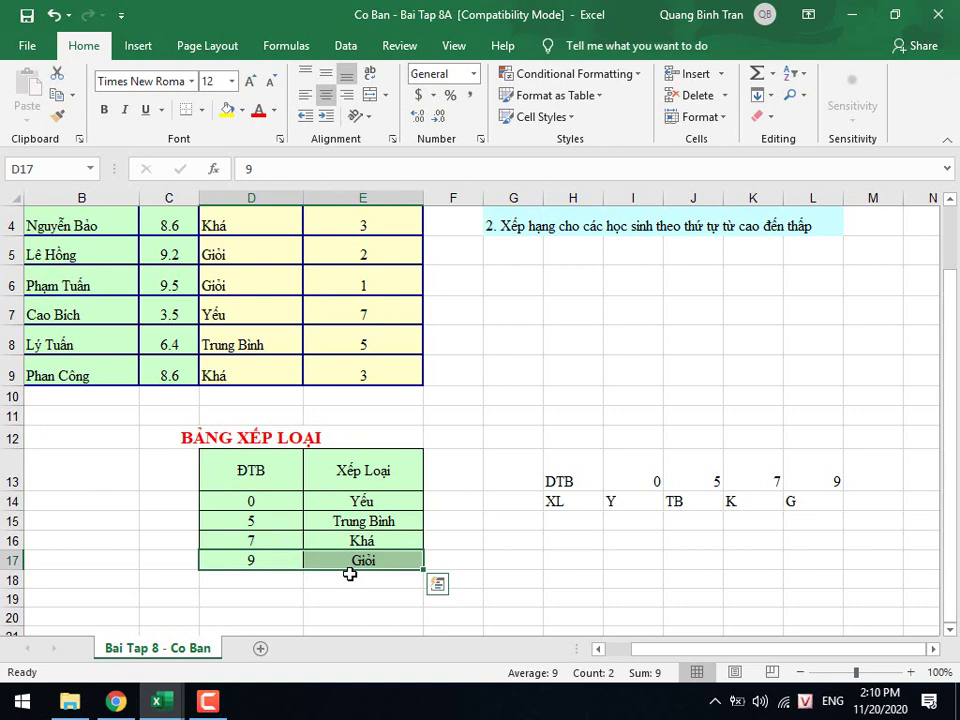
{"action": "mouse_move", "coordinate": [248, 501]}
{"action": "left_mouse_down"}
{"action": "mouse_move", "coordinate": [354, 538]}
{"action": "mouse_move", "coordinate": [359, 565]}
{"action": "left_mouse_up"}
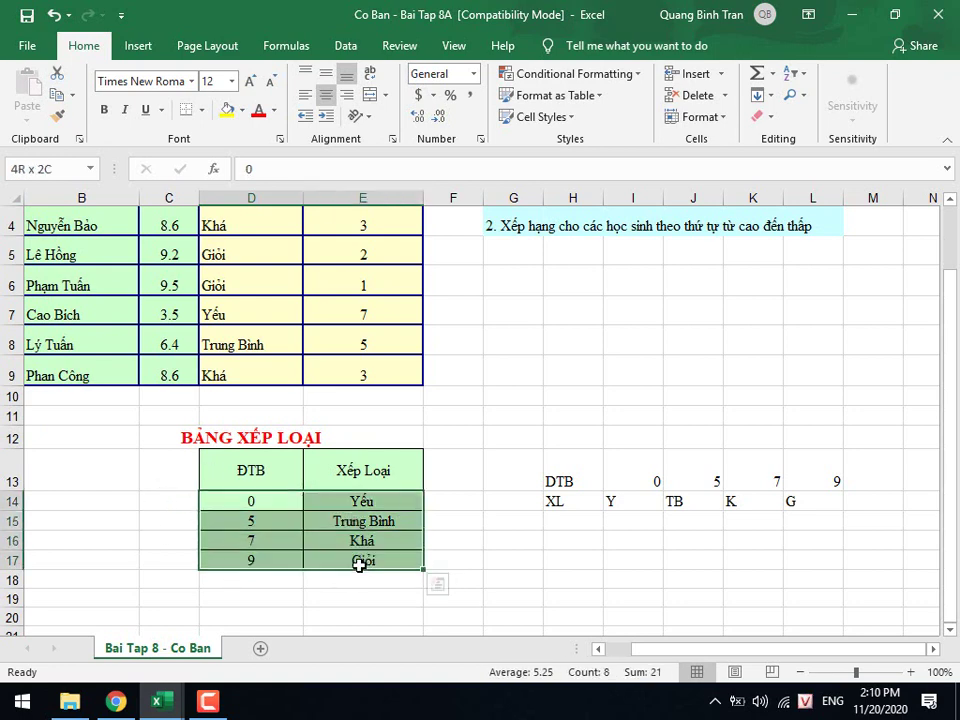
{"action": "scroll", "coordinate": [228, 557], "scroll_direction": "up", "scroll_amount": 1}
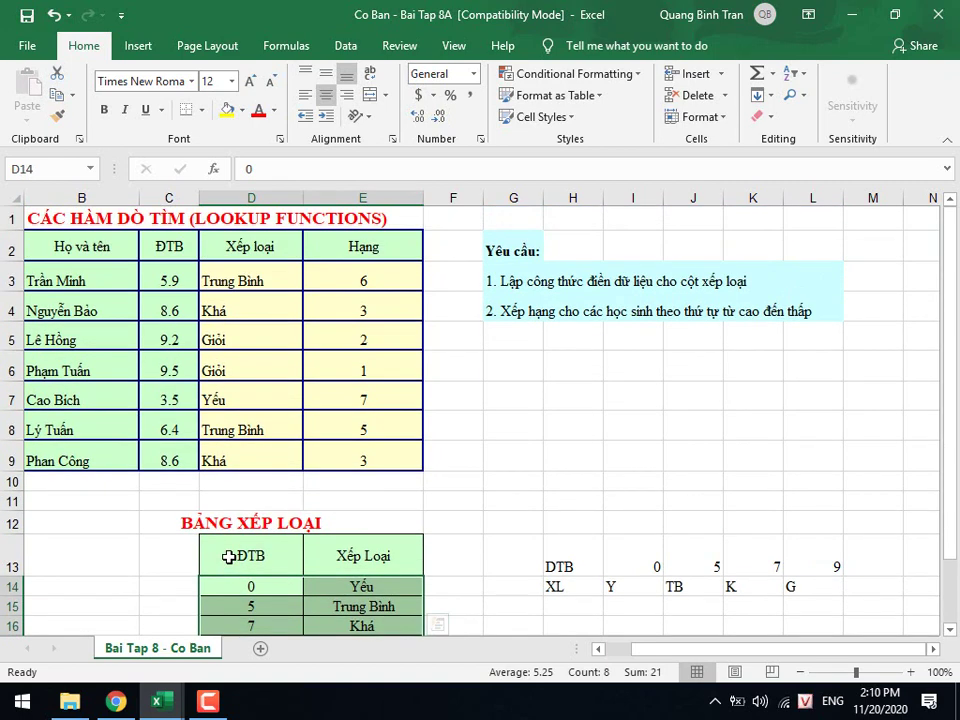
{"action": "left_click", "coordinate": [605, 588]}
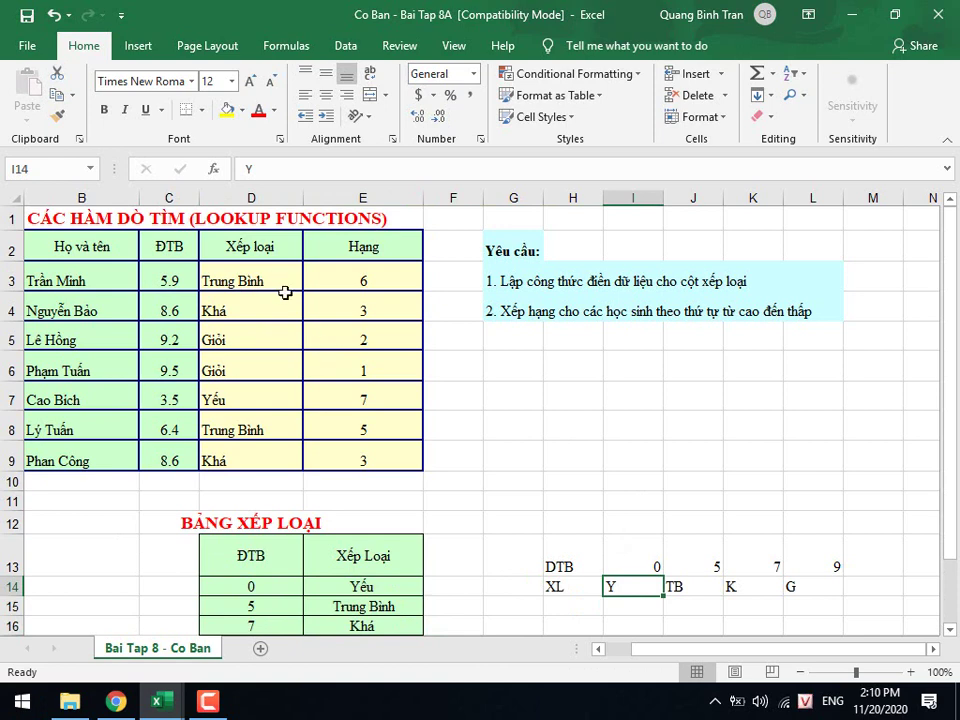
{"action": "left_click", "coordinate": [250, 281]}
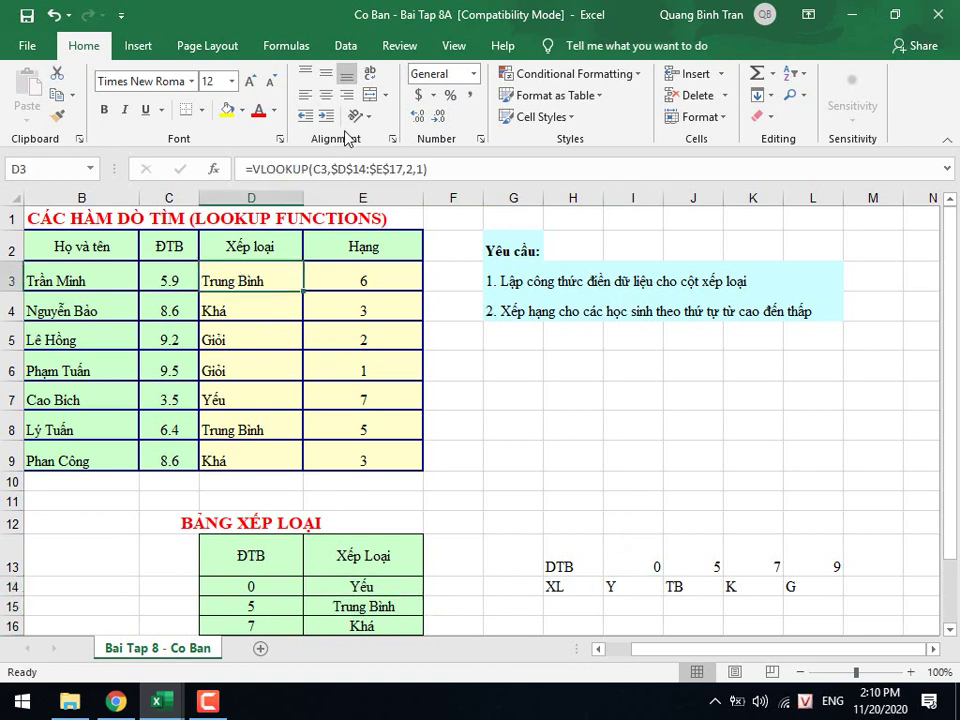
{"action": "left_click", "coordinate": [424, 168]}
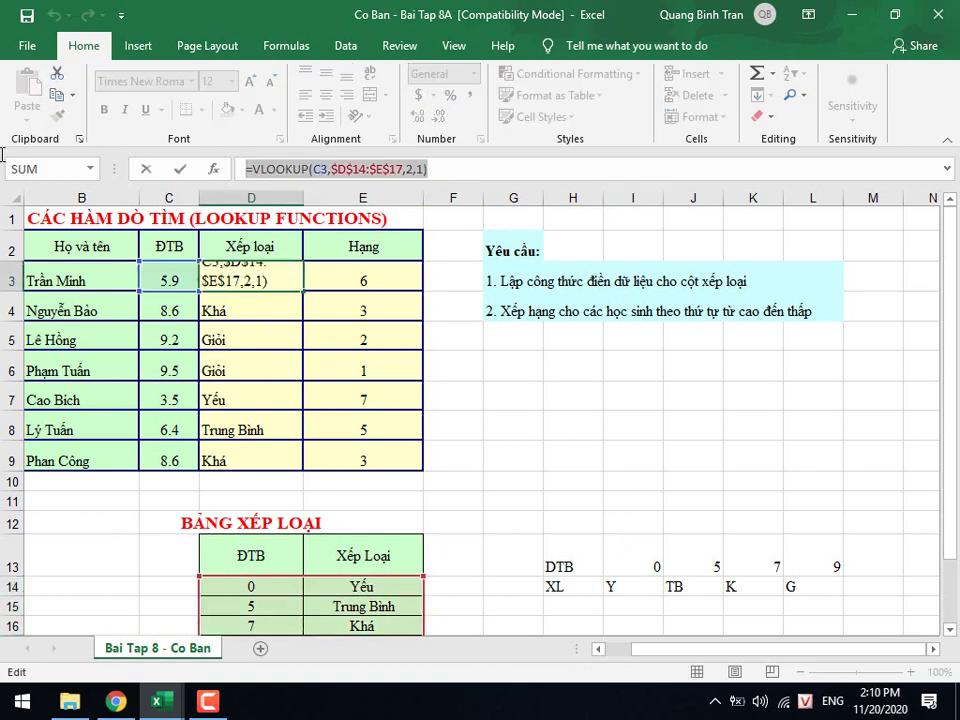
Replace D3's formula with =HLOOKUP(C3,$I$13:$L$14,2,1), which shows TB.
{"action": "key", "text": "BackSpace"}
{"action": "key", "text": "BackSpace"}
{"action": "key", "text": "BackSpace"}
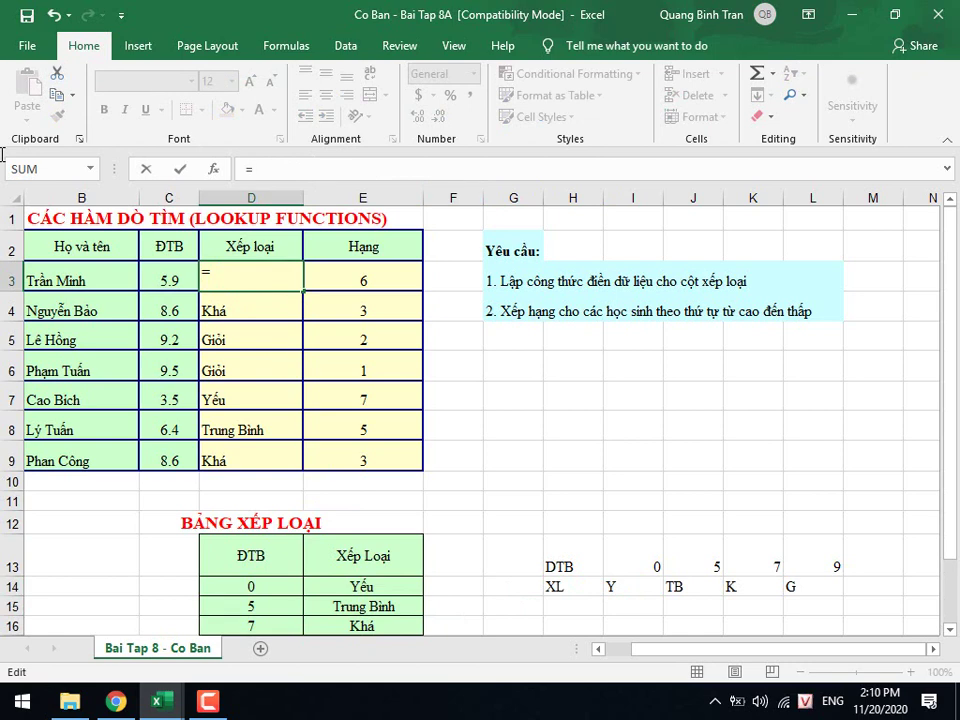
{"action": "type", "text": "HLOOK"}
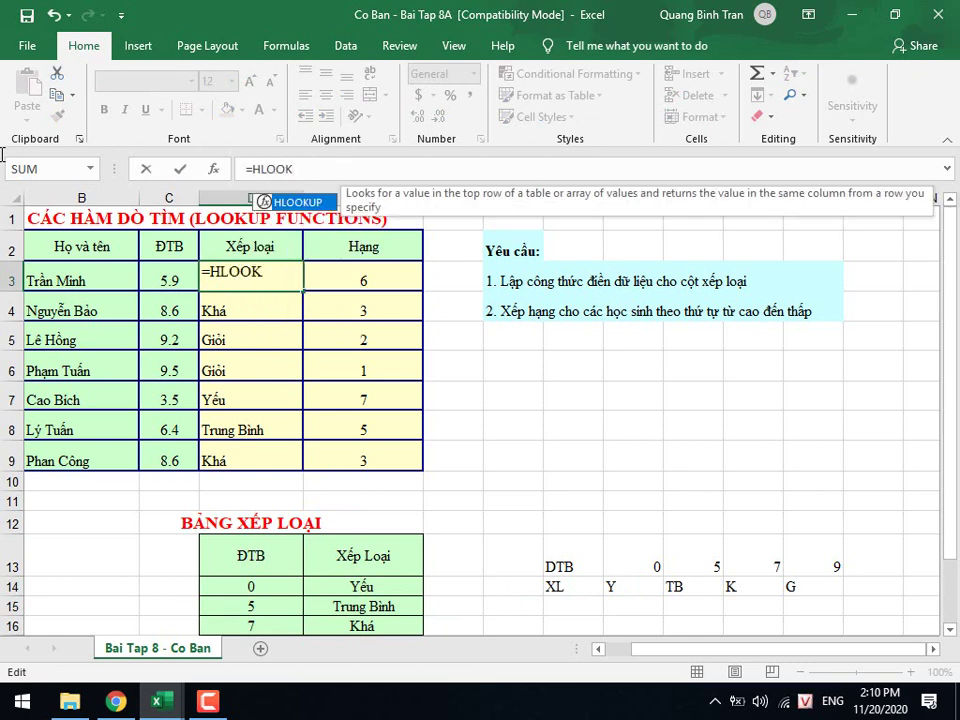
{"action": "type", "text": "UP("}
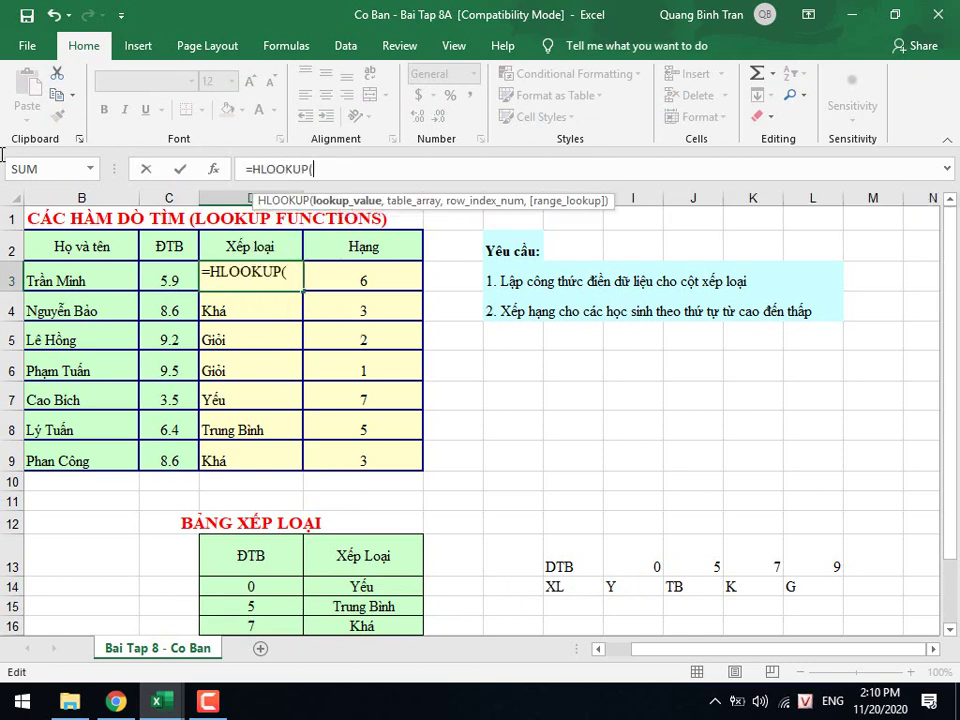
{"action": "left_click", "coordinate": [152, 272]}
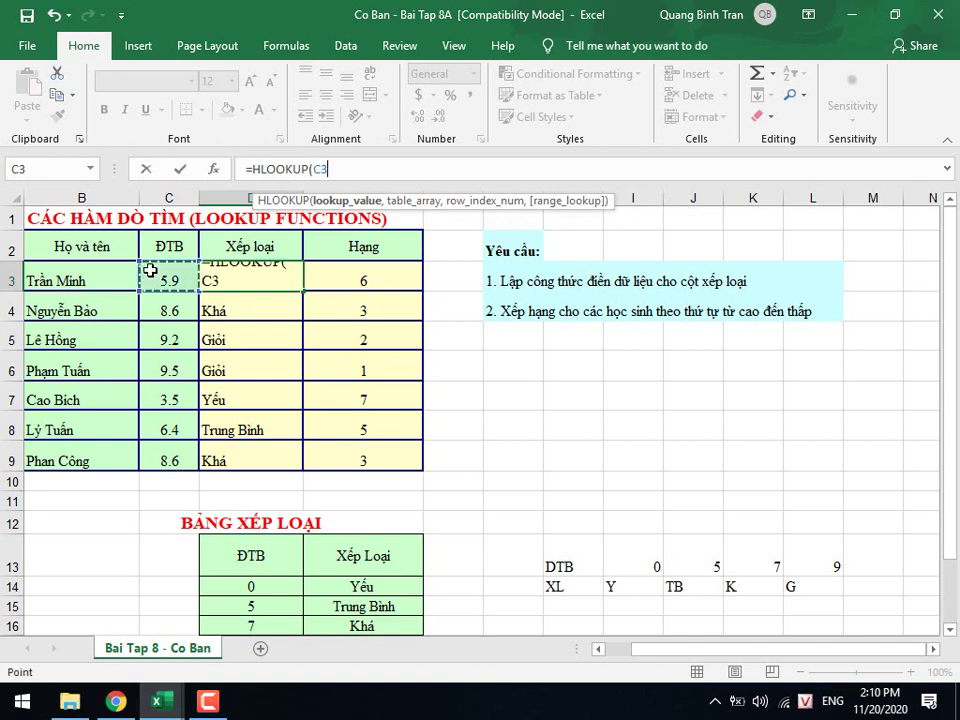
{"action": "type", "text": ","}
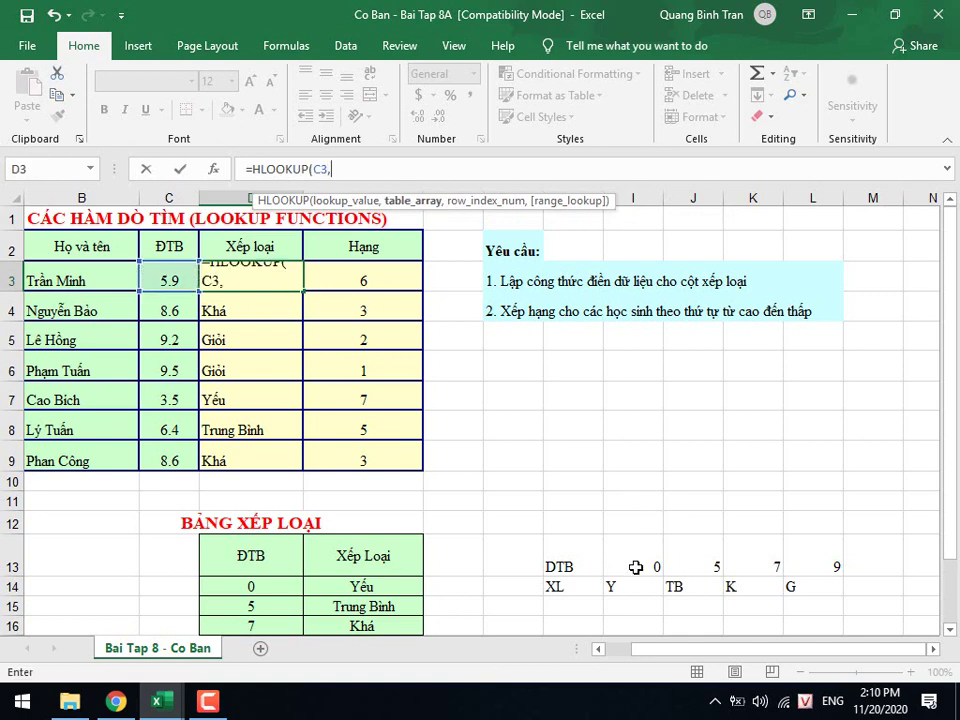
{"action": "left_click_drag", "start_coordinate": [630, 566], "coordinate": [823, 585]}
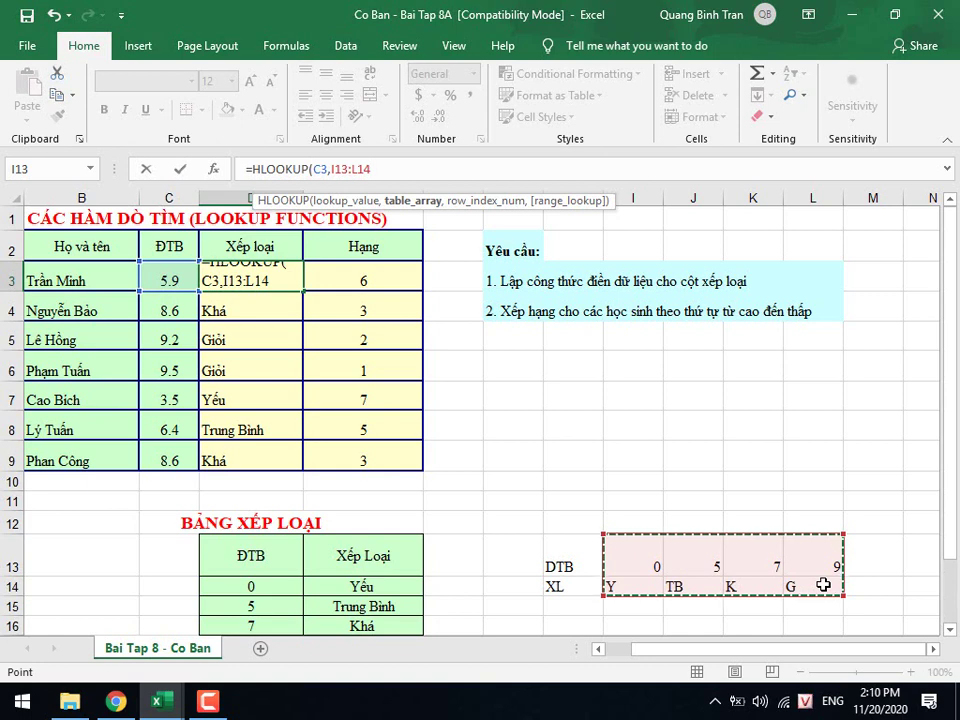
{"action": "key", "text": "F4"}
{"action": "type", "text": "$L$14,"}
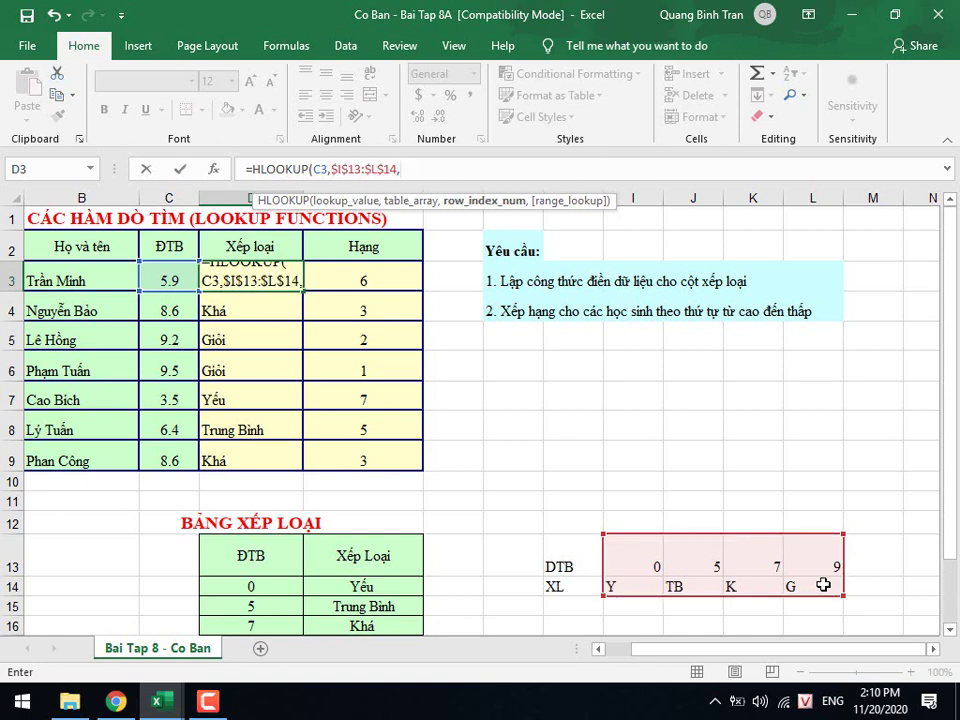
{"action": "type", "text": "2"}
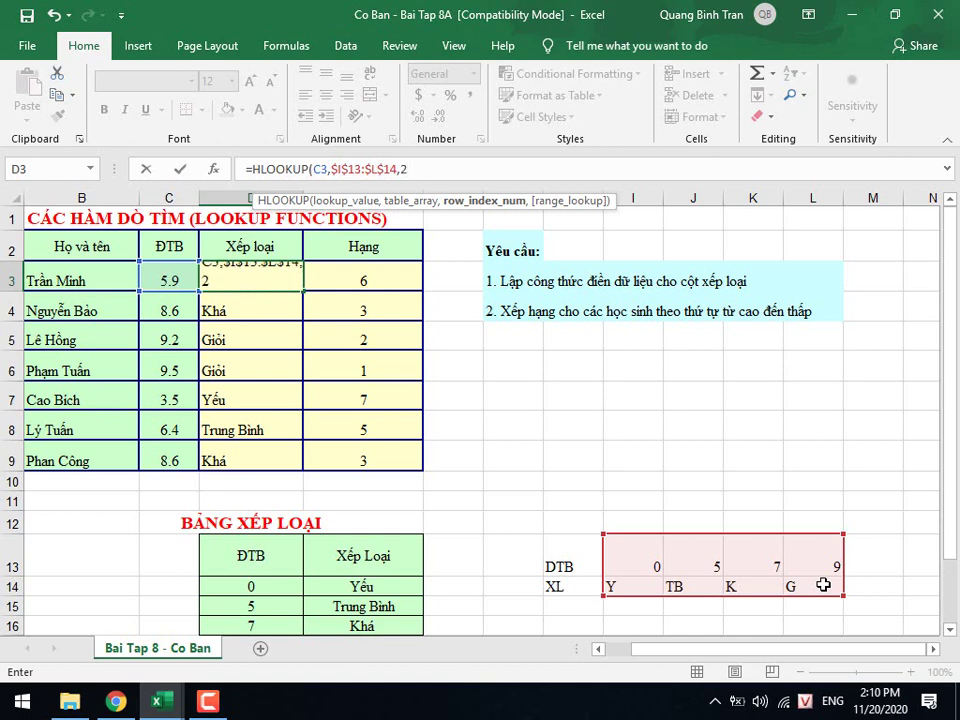
{"action": "type", "text": ",1"}
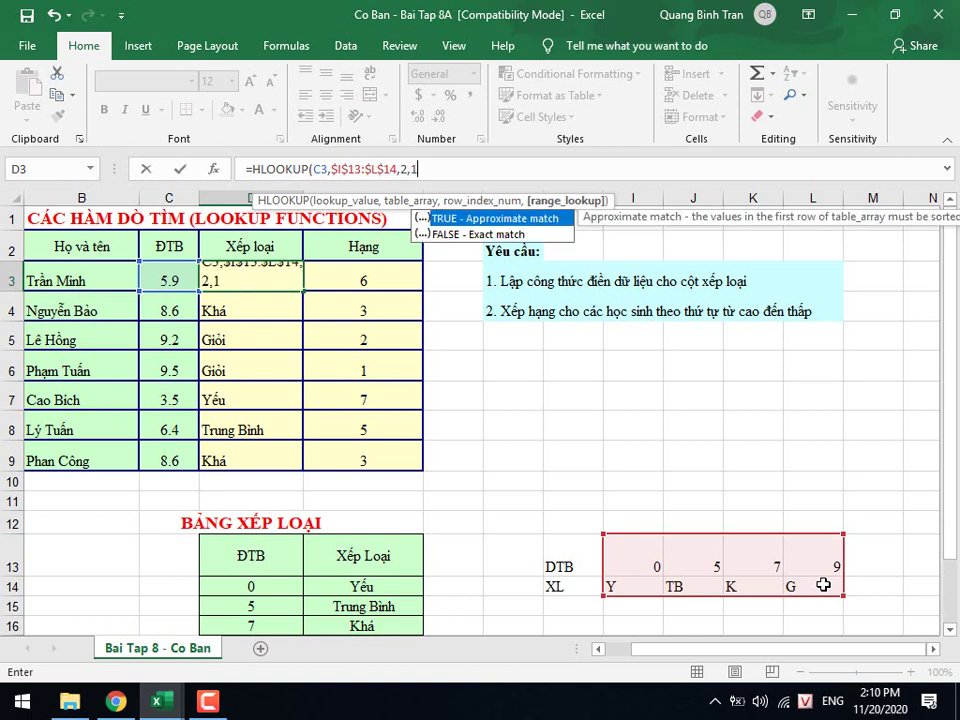
{"action": "type", "text": ")"}
{"action": "key", "text": "Return"}
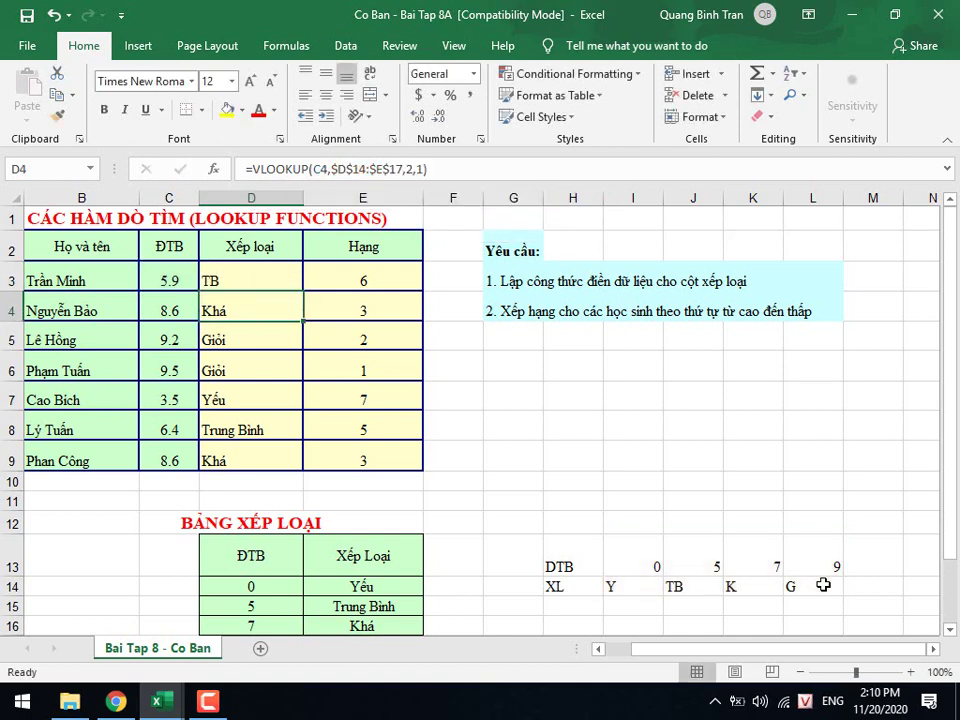
{"action": "key", "text": "Up"}
{"action": "key", "text": "Down"}
{"action": "key", "text": "Up"}
Copy the HLOOKUP formula from D3 down through D9.
{"action": "left_click_drag", "start_coordinate": [302, 292], "coordinate": [302, 345]}
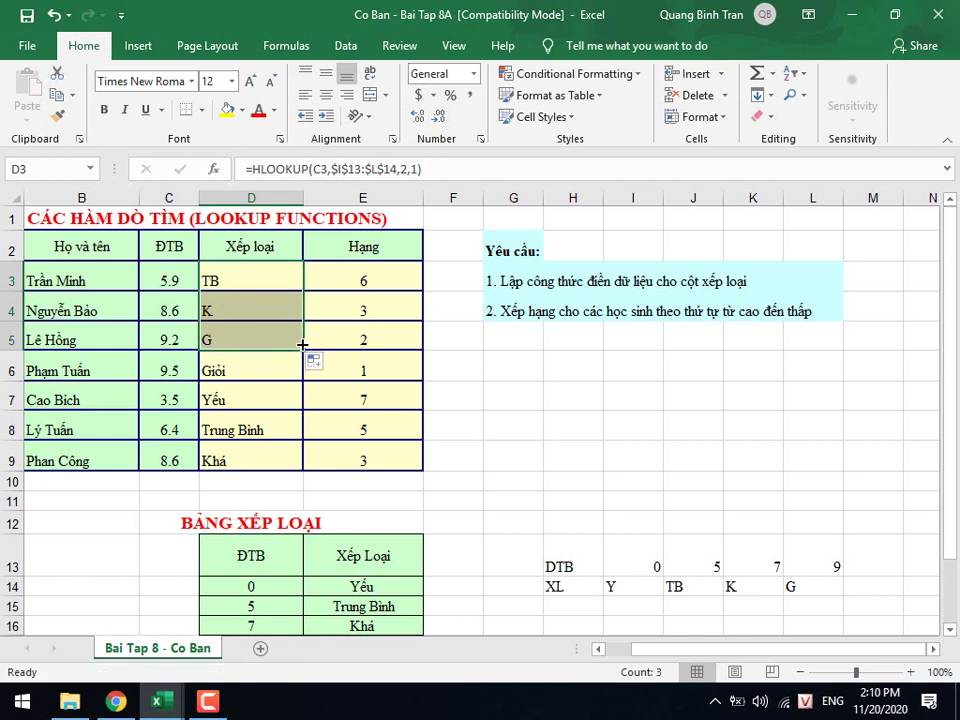
{"action": "double_click", "coordinate": [302, 348]}
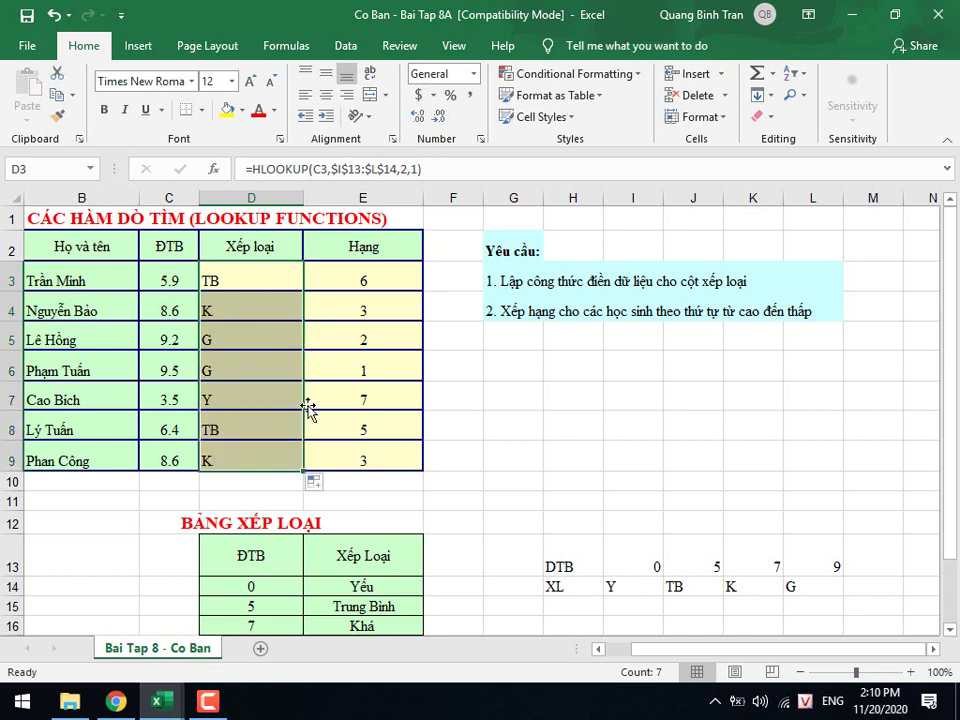
{"action": "mouse_move", "coordinate": [640, 566]}
{"action": "left_mouse_down"}
{"action": "mouse_move", "coordinate": [754, 564]}
{"action": "mouse_move", "coordinate": [790, 594]}
{"action": "left_mouse_up"}
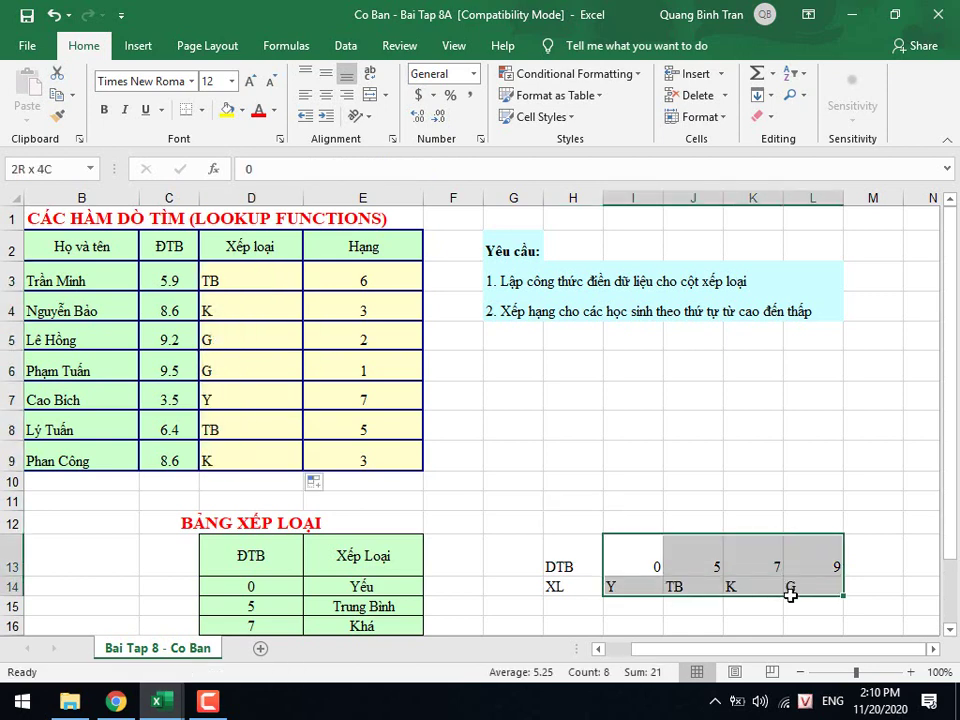
{"action": "left_click_drag", "start_coordinate": [281, 590], "coordinate": [365, 601]}
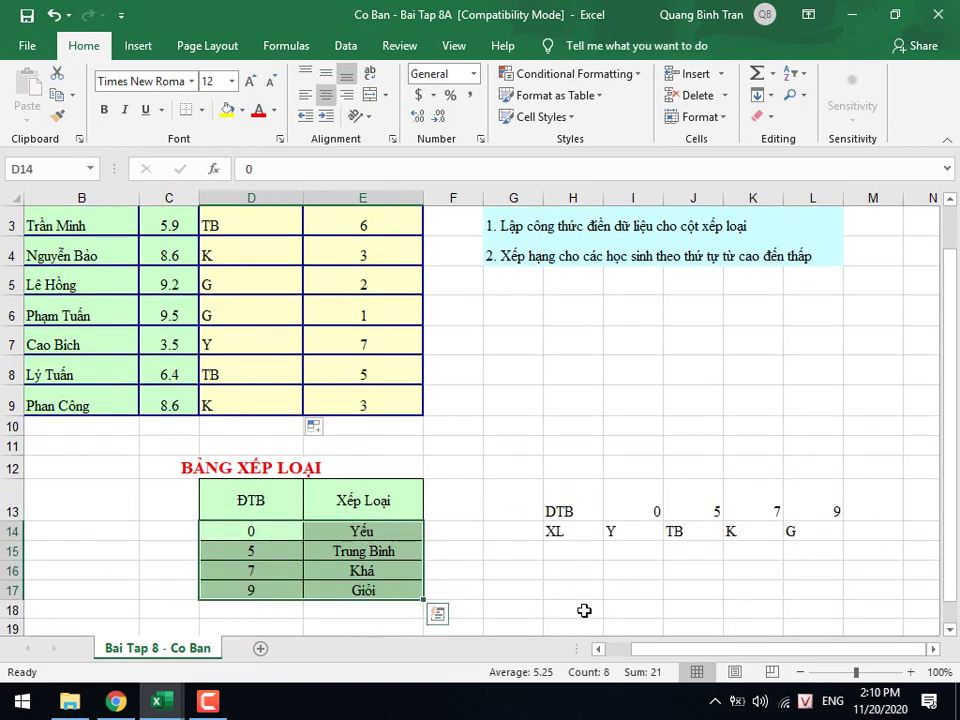
{"action": "left_click", "coordinate": [586, 443]}
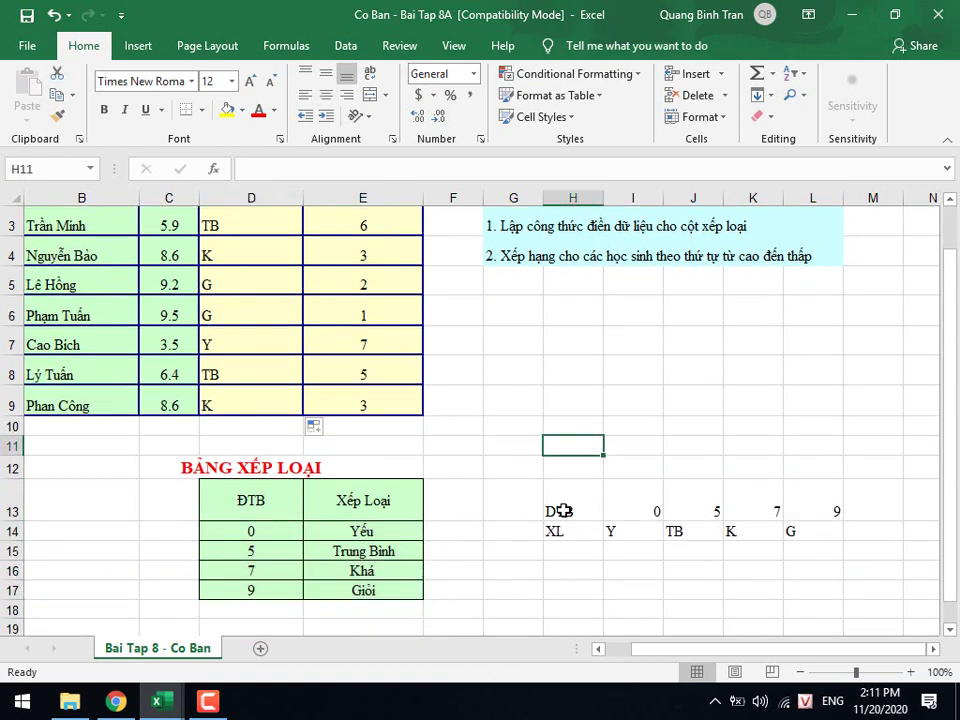
Undo the HLOOKUP copies, copy D6's VLOOKUP formula up to D3, then inspect the I13:L14 table.
{"action": "left_click", "coordinate": [267, 316]}
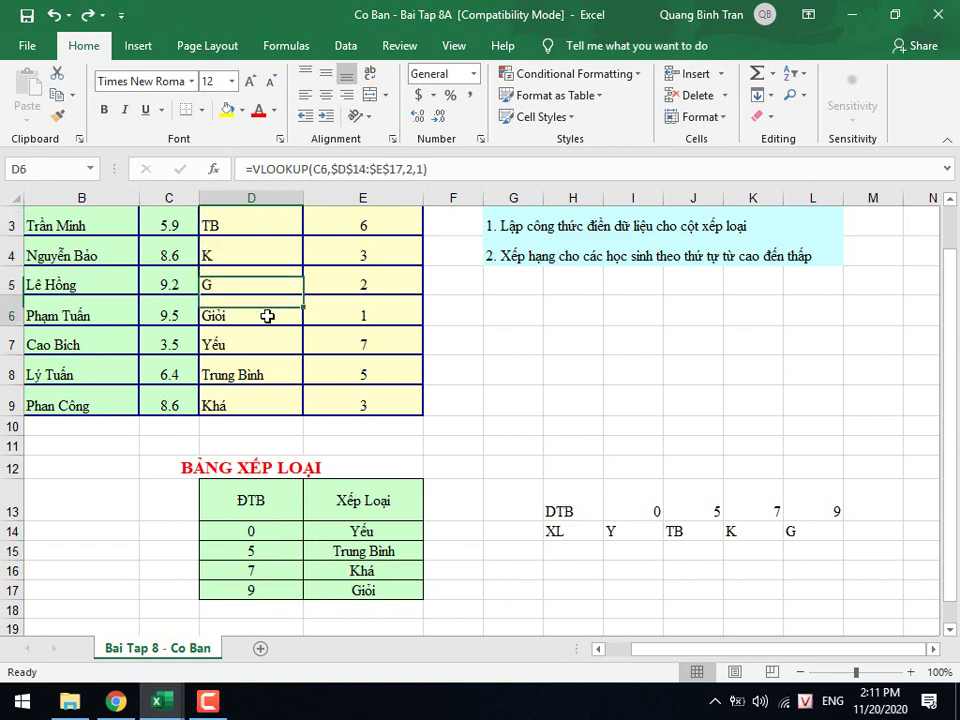
{"action": "left_click_drag", "start_coordinate": [303, 330], "coordinate": [286, 265]}
{"action": "left_click", "coordinate": [547, 358]}
{"action": "left_click", "coordinate": [300, 277]}
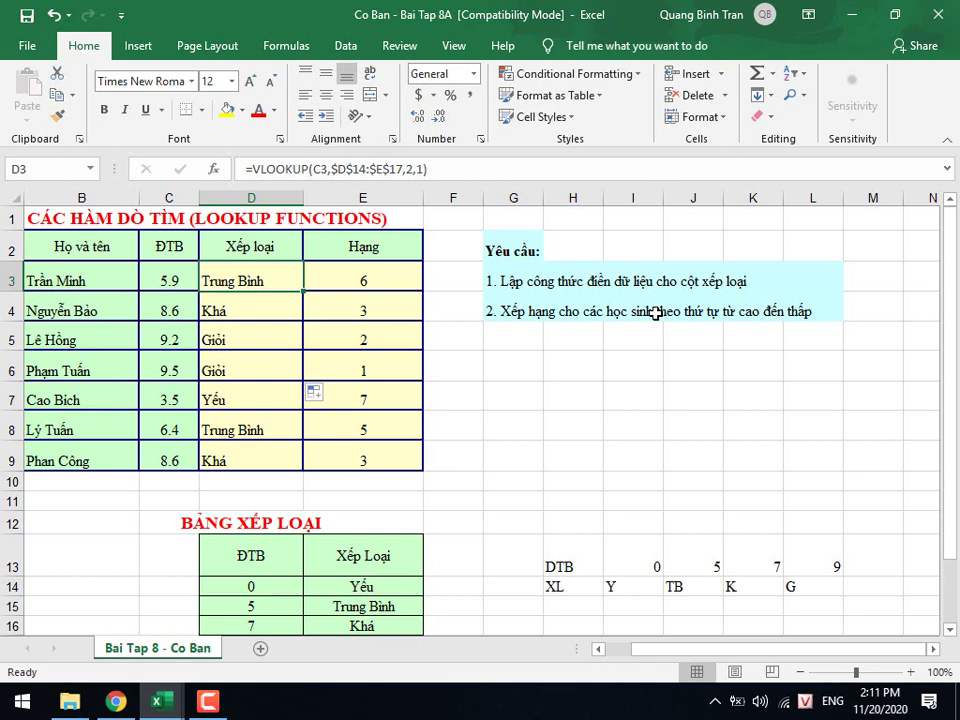
{"action": "left_click", "coordinate": [657, 564]}
{"action": "left_click", "coordinate": [643, 582]}
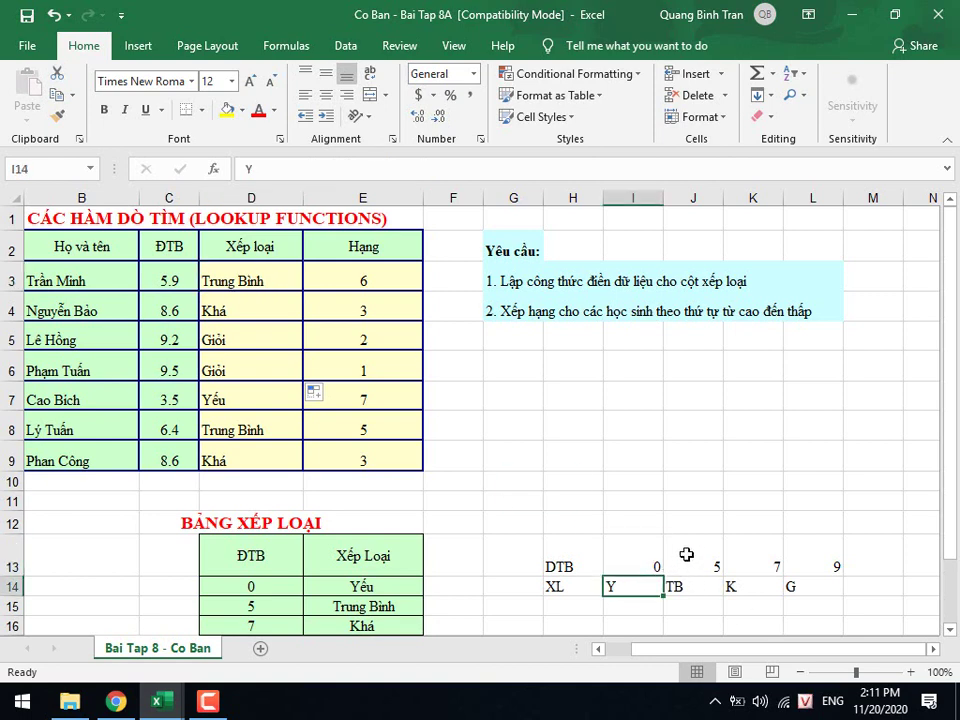
{"action": "left_click", "coordinate": [690, 599]}
{"action": "left_click", "coordinate": [703, 538]}
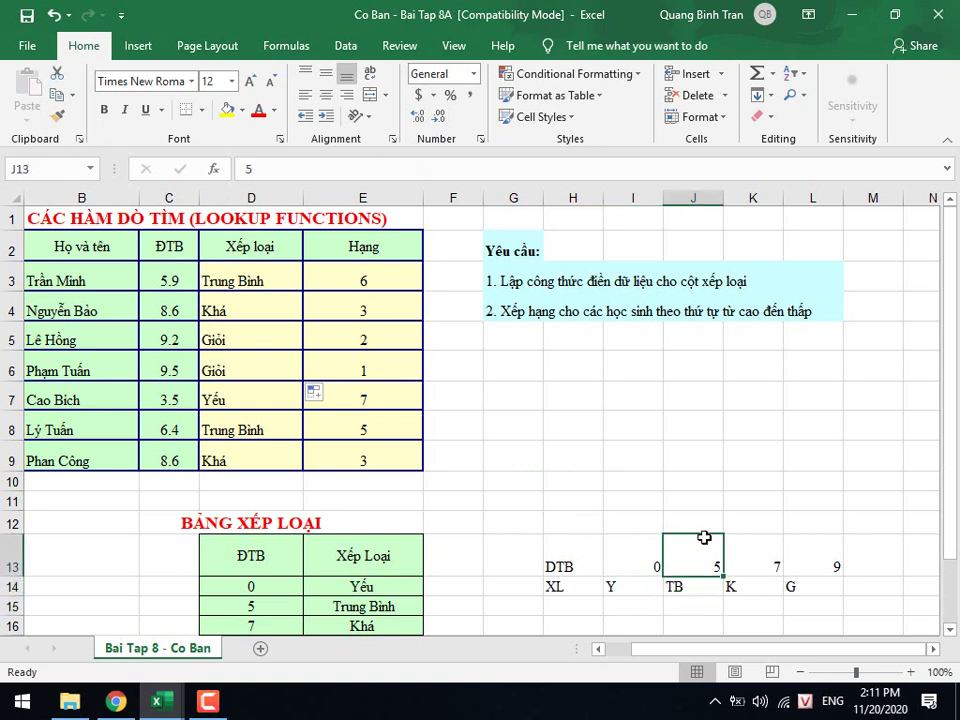
Switch to File Explorer and open the Co Ban - Bai Tap 8B workbook in Excel.
{"action": "left_click", "coordinate": [69, 701]}
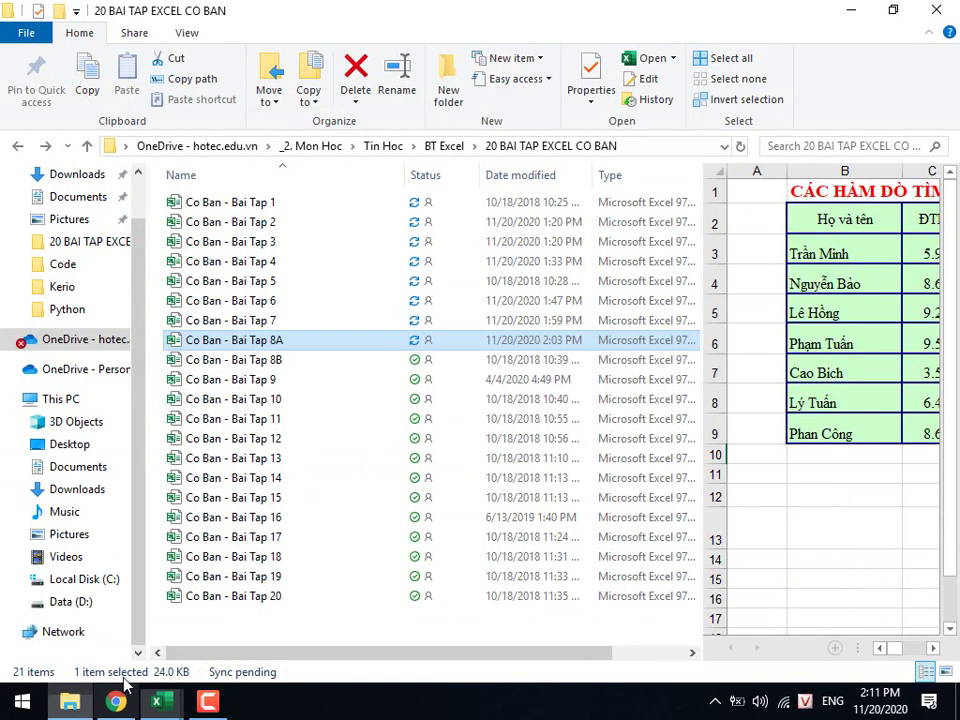
{"action": "double_click", "coordinate": [178, 360]}
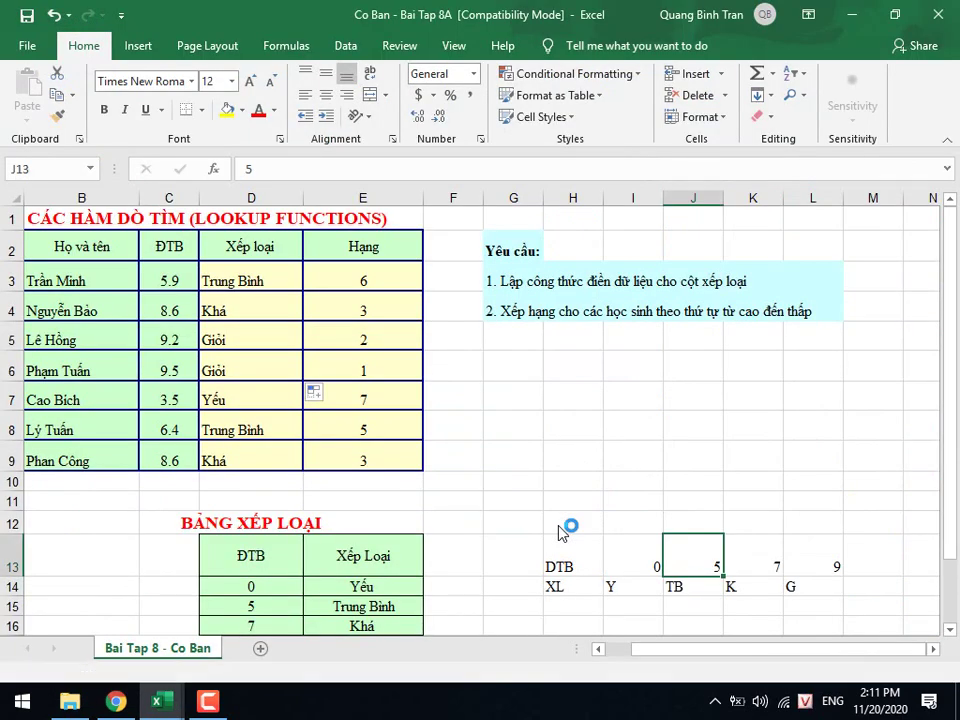
{"action": "scroll", "coordinate": [426, 501], "scroll_direction": "up", "scroll_amount": 3}
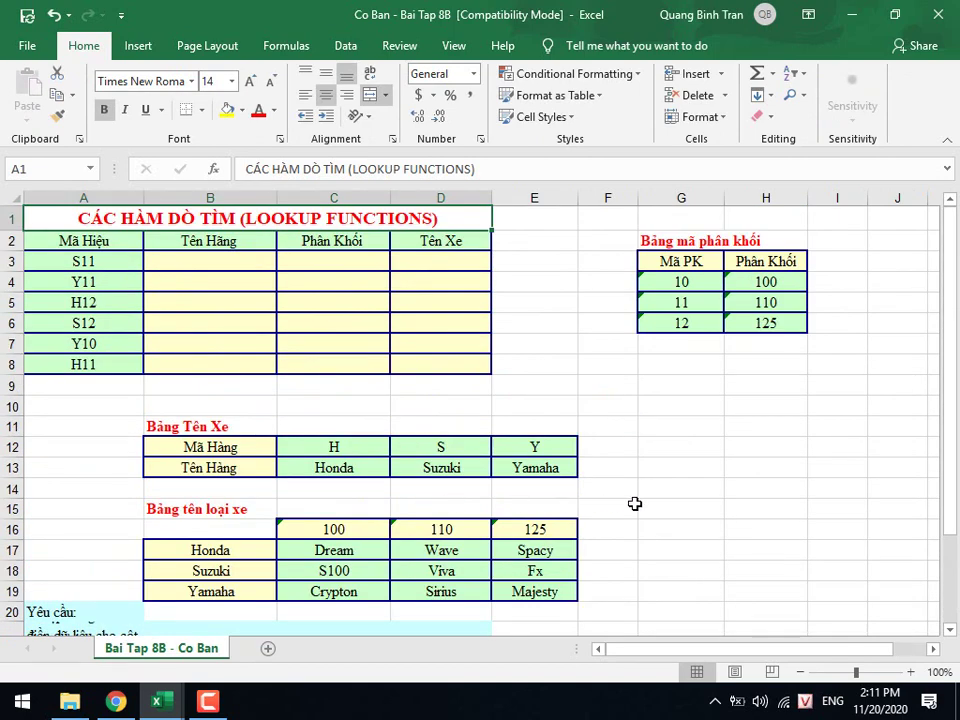
{"action": "left_click", "coordinate": [714, 508]}
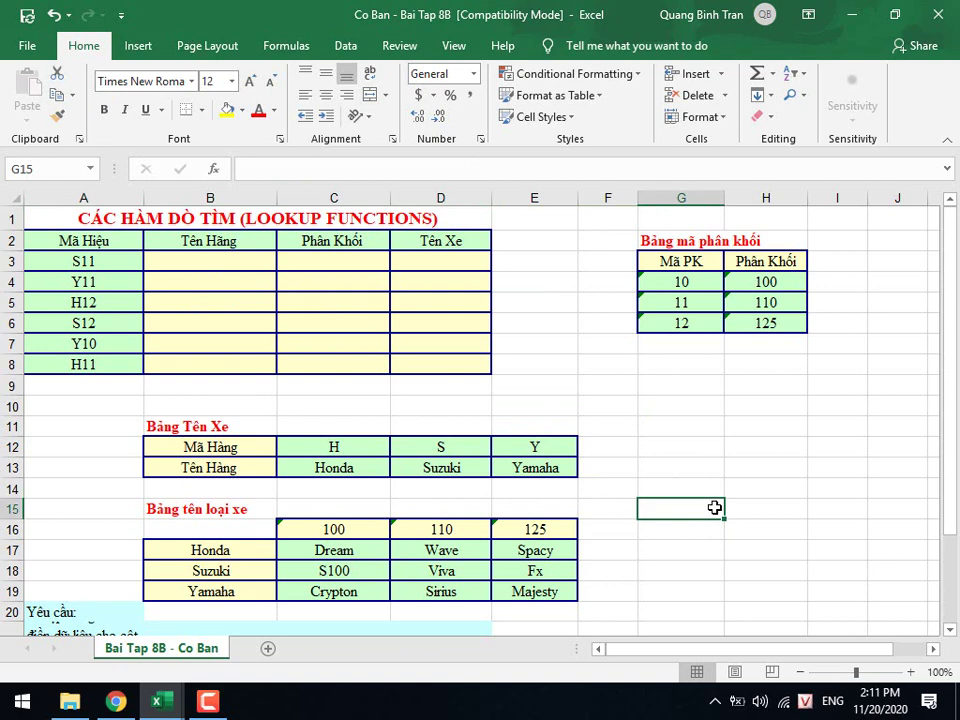
{"action": "scroll", "coordinate": [713, 510], "scroll_direction": "down", "scroll_amount": 1}
{"action": "scroll", "coordinate": [711, 512], "scroll_direction": "down", "scroll_amount": 1}
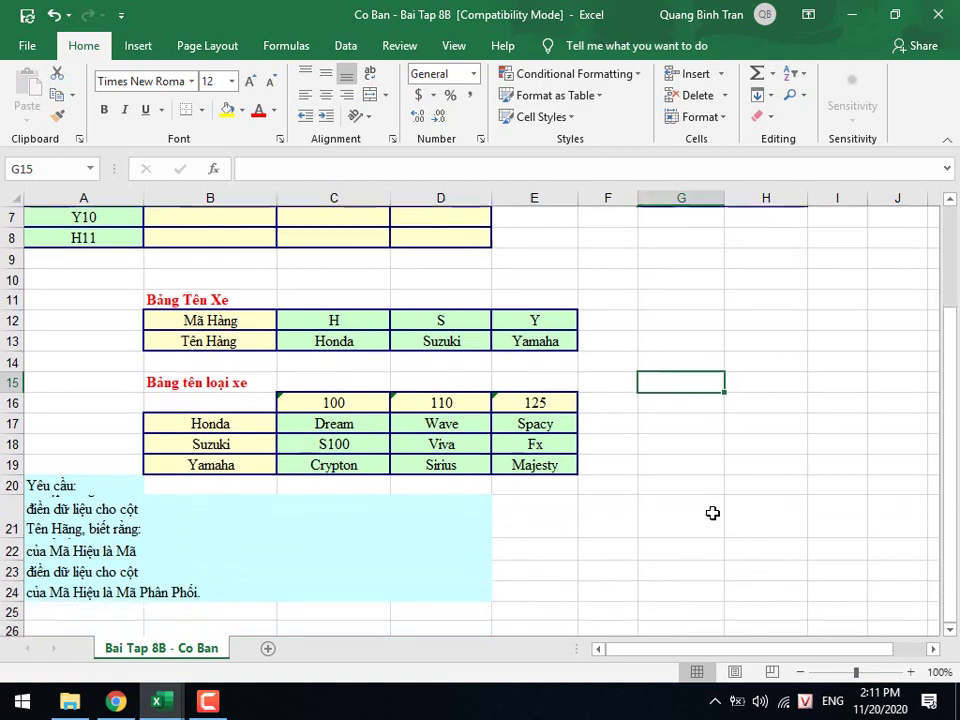
{"action": "scroll", "coordinate": [567, 571], "scroll_direction": "up", "scroll_amount": 2}
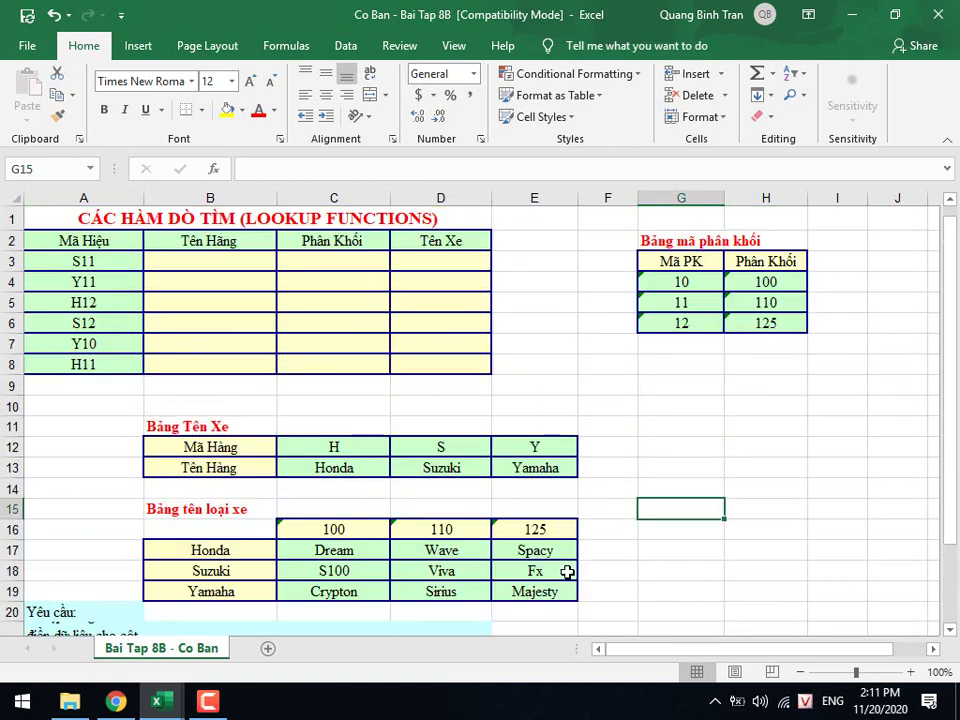
{"action": "left_click", "coordinate": [251, 260]}
{"action": "left_click", "coordinate": [345, 268]}
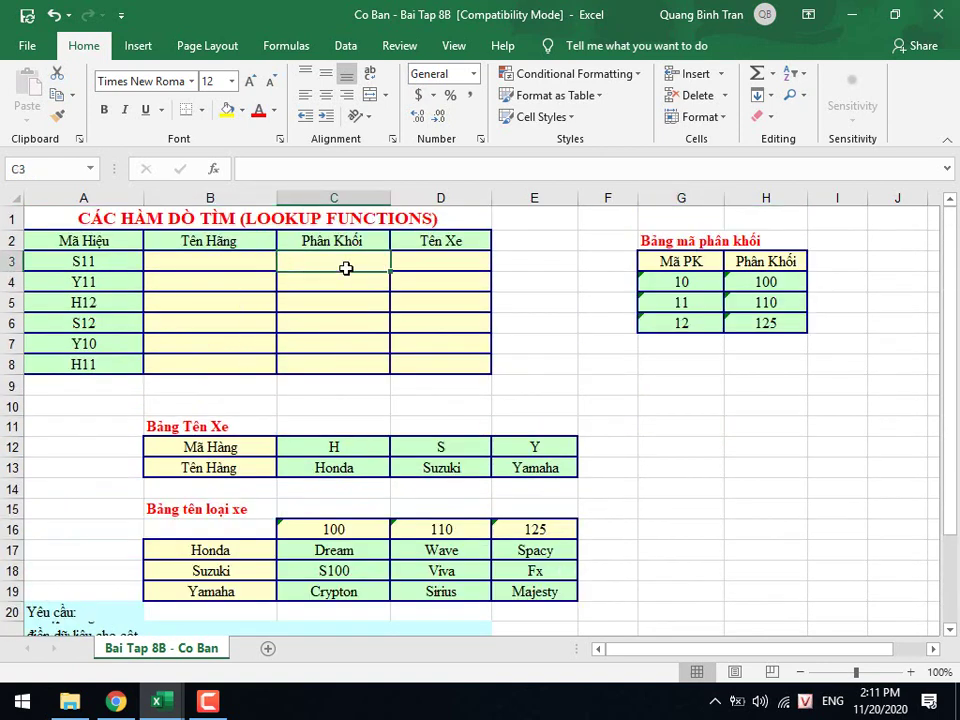
{"action": "left_click", "coordinate": [367, 462]}
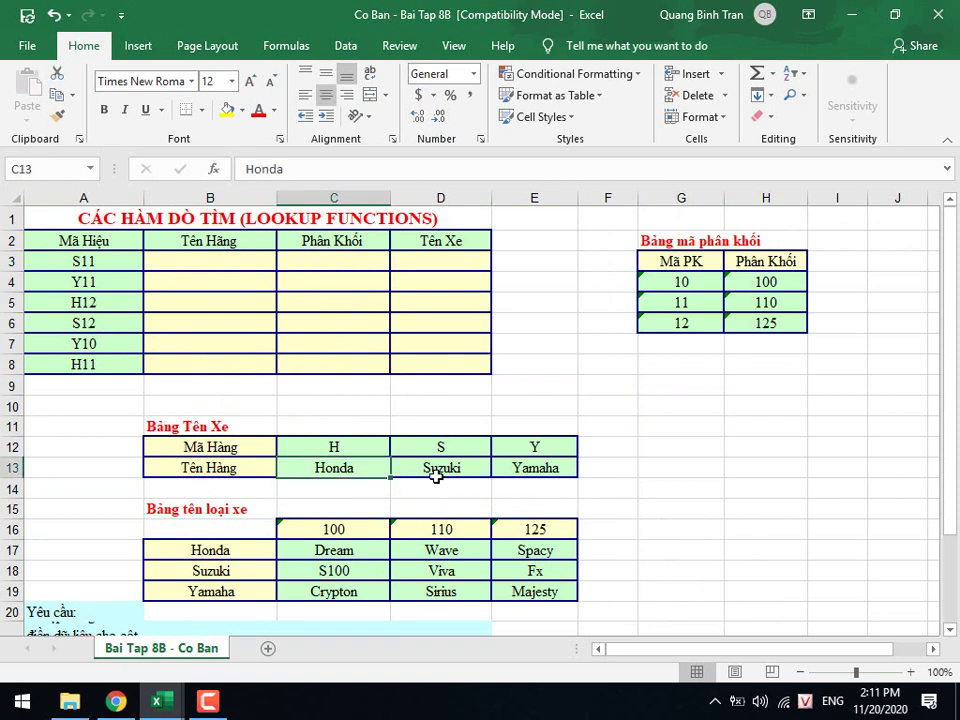
{"action": "left_click", "coordinate": [372, 447]}
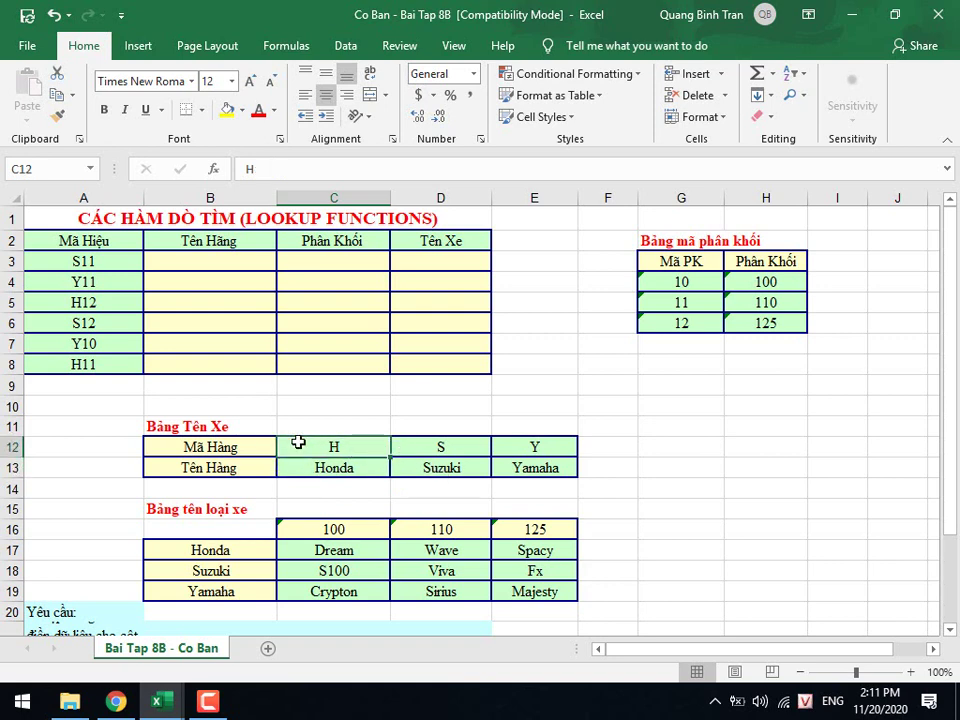
{"action": "left_click_drag", "start_coordinate": [300, 444], "coordinate": [536, 467]}
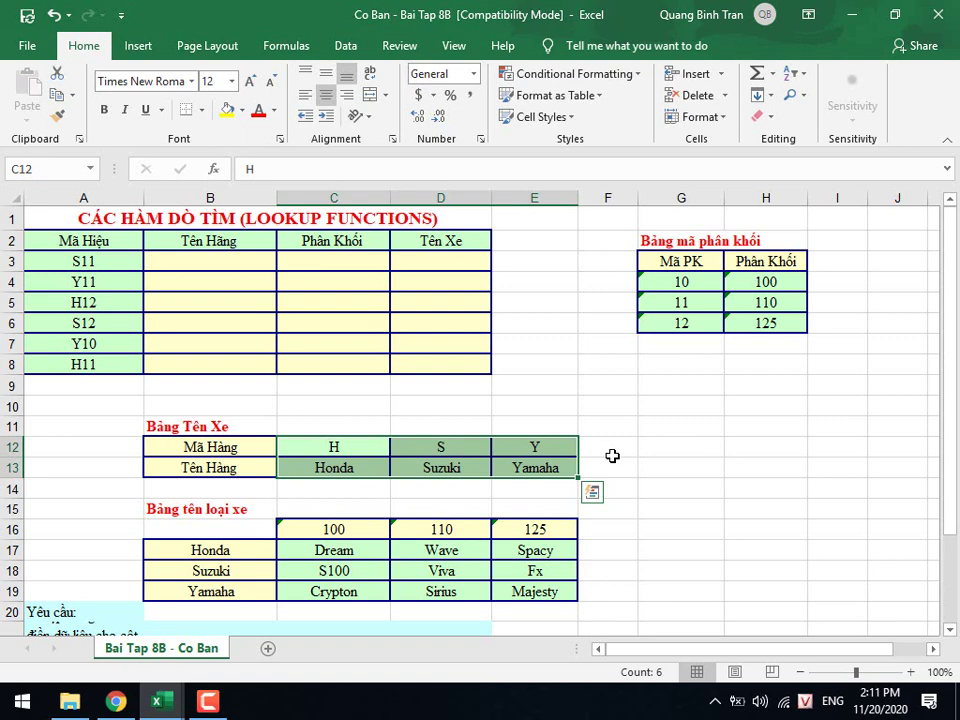
{"action": "left_click", "coordinate": [222, 261]}
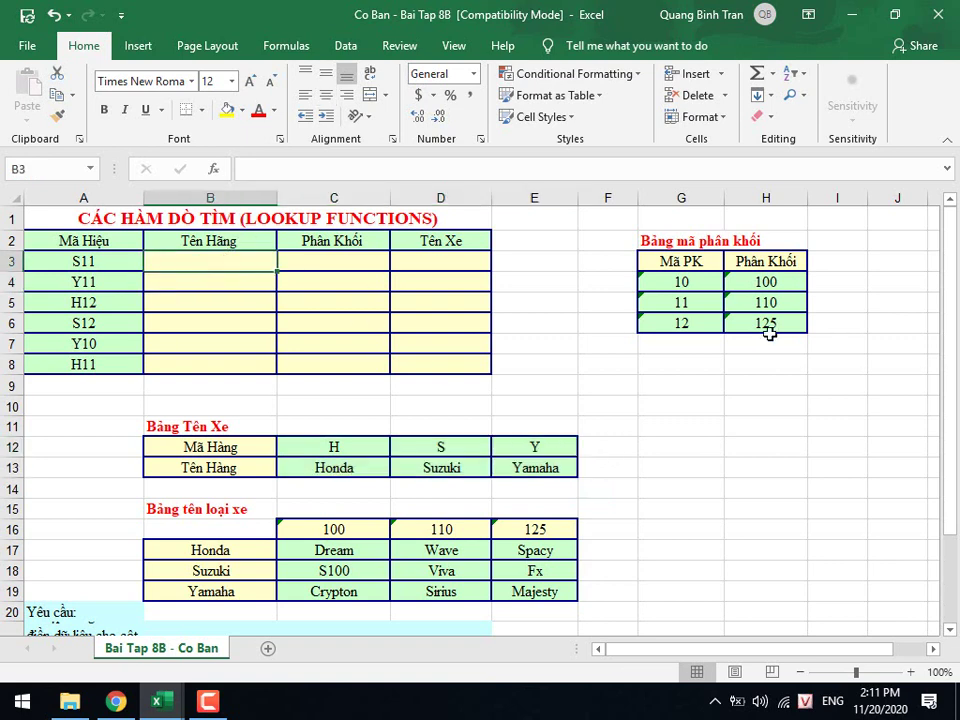
Enter =HLOOKUP(LEFT(A3),$C$12:$E$13,2,0) in B3, returning Suzuki.
{"action": "type", "text": "="}
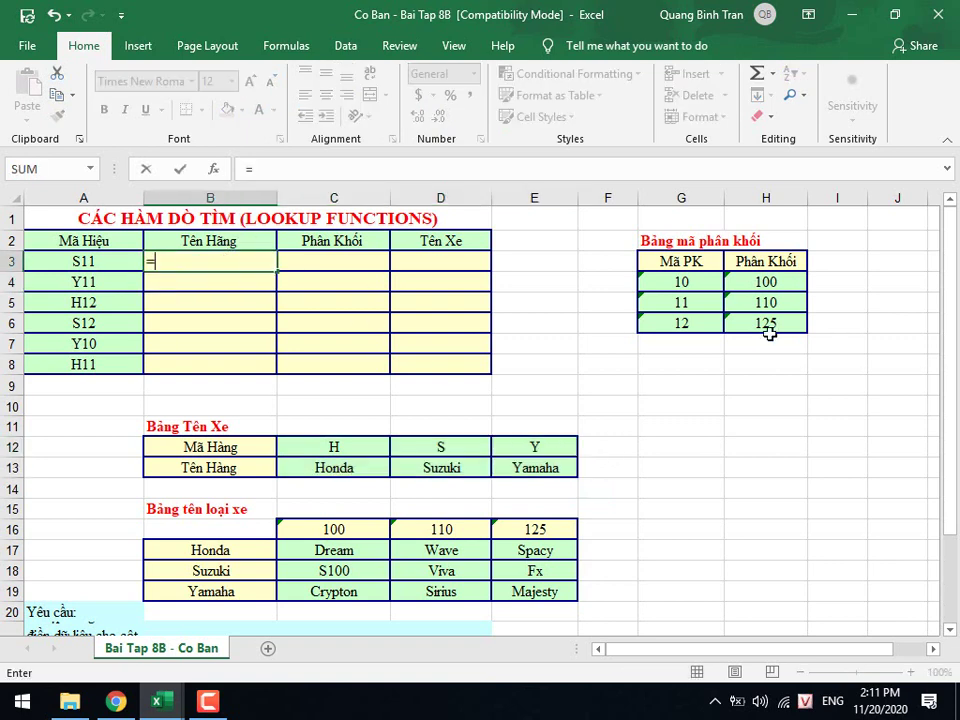
{"action": "type", "text": "HLOK"}
{"action": "key", "text": "BackSpace"}
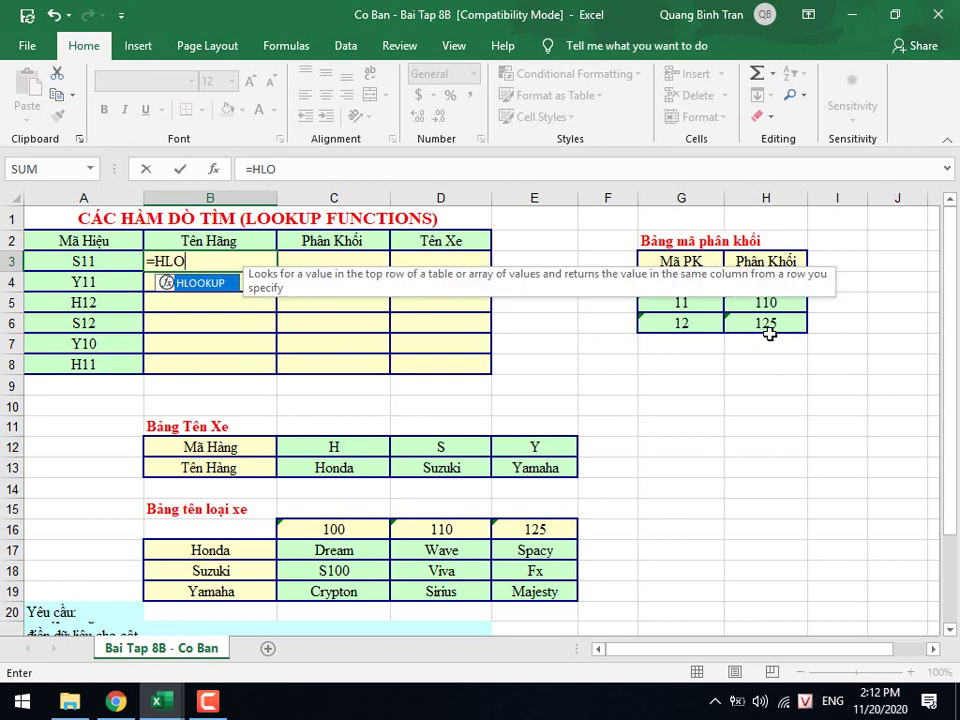
{"action": "type", "text": "OKUP"}
{"action": "type", "text": "("}
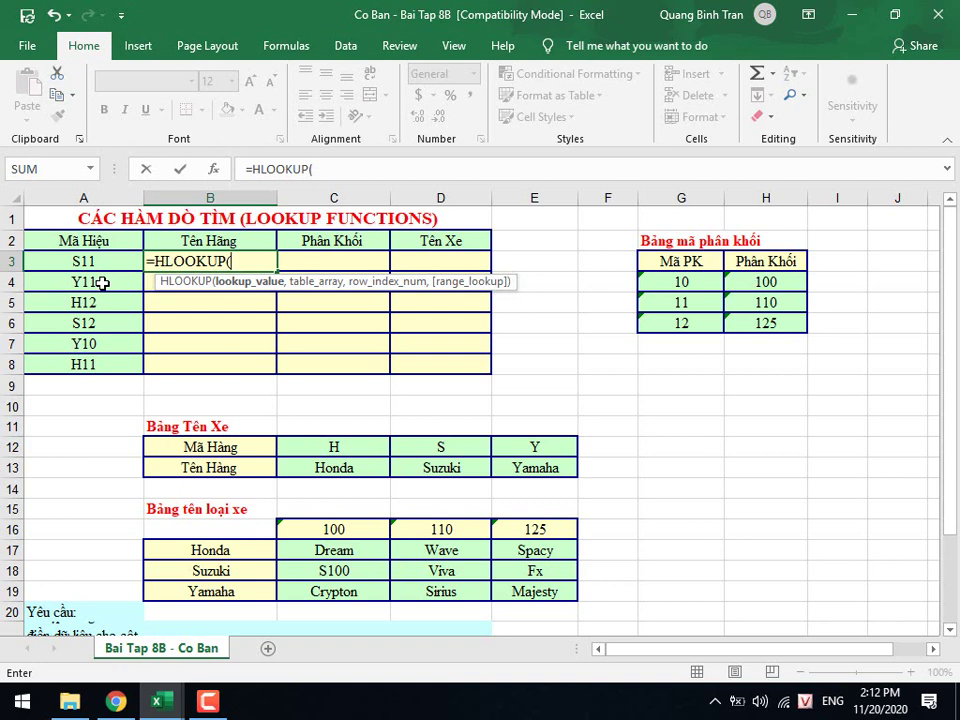
{"action": "type", "text": "L"}
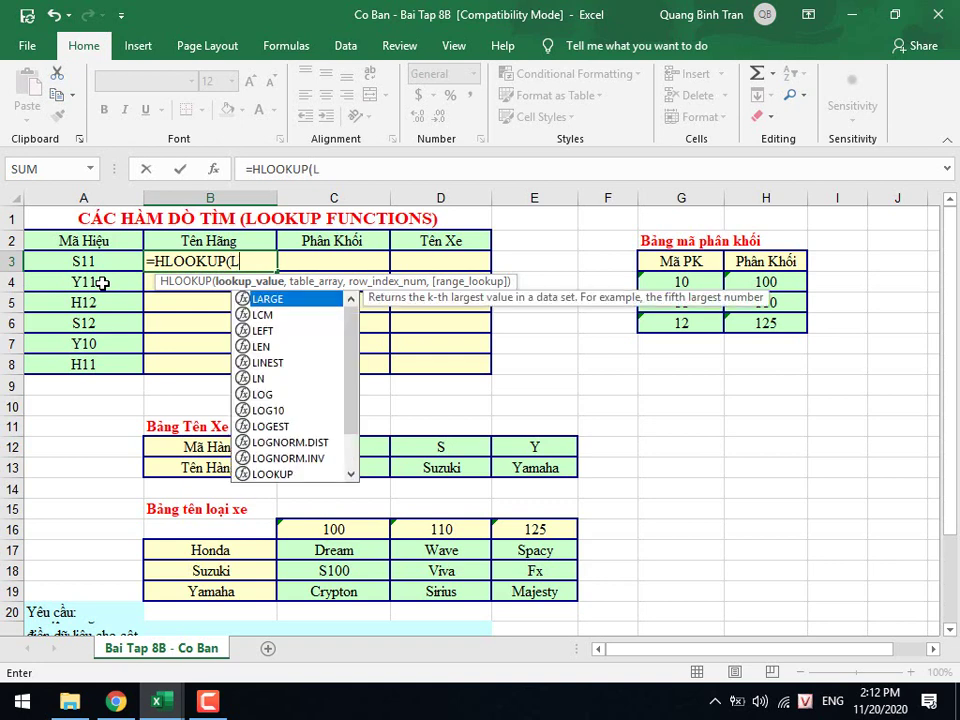
{"action": "type", "text": "ÈT"}
{"action": "key", "text": "BackSpace"}
{"action": "type", "text": "f"}
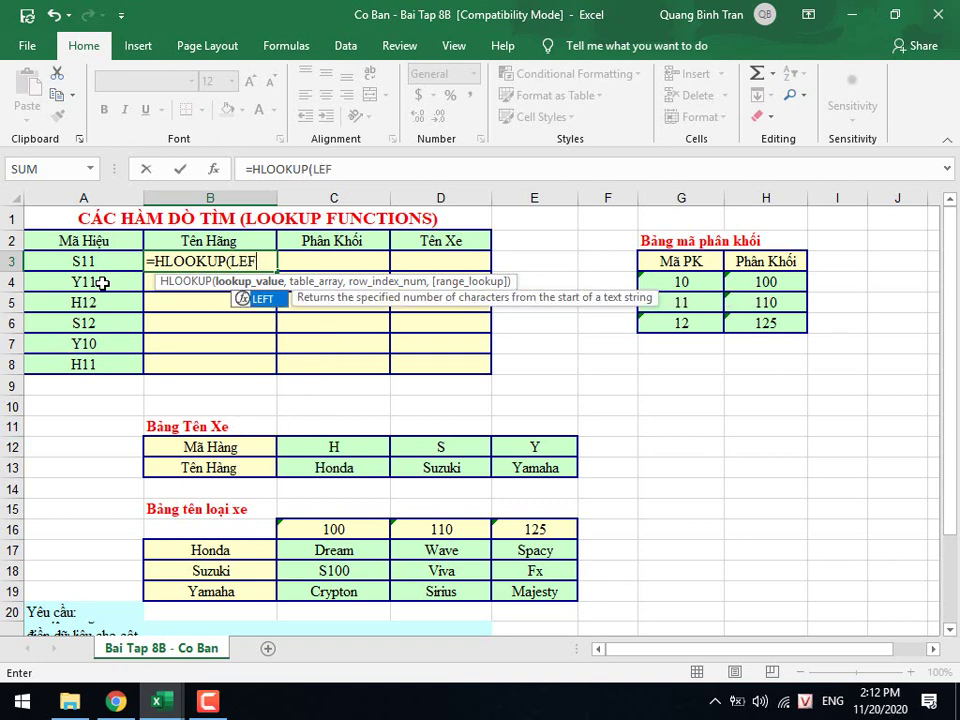
{"action": "type", "text": "T("}
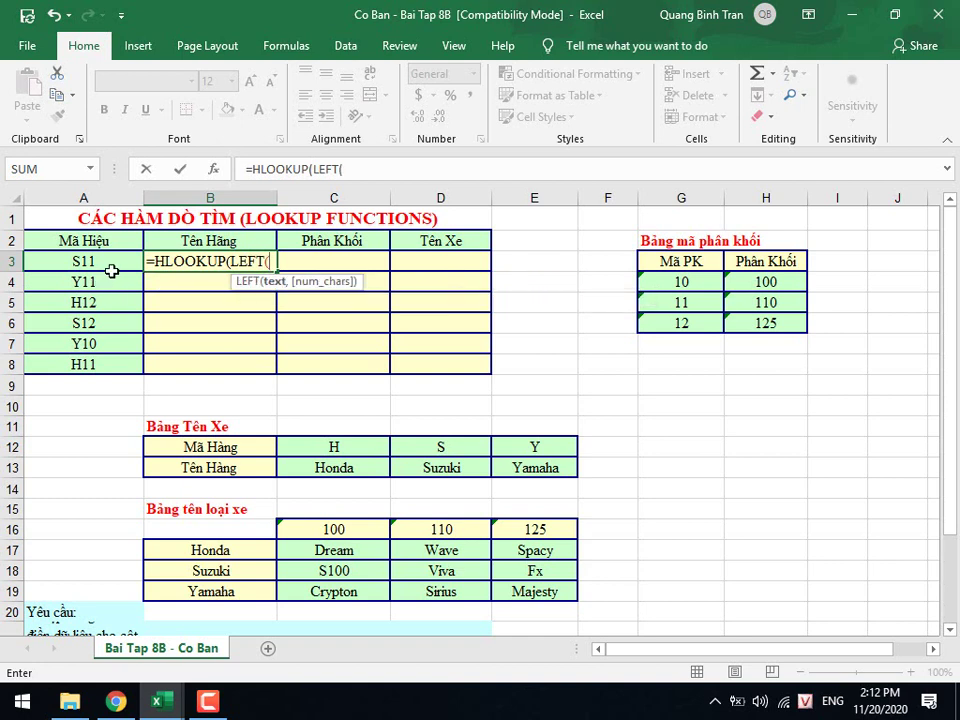
{"action": "left_click", "coordinate": [112, 259]}
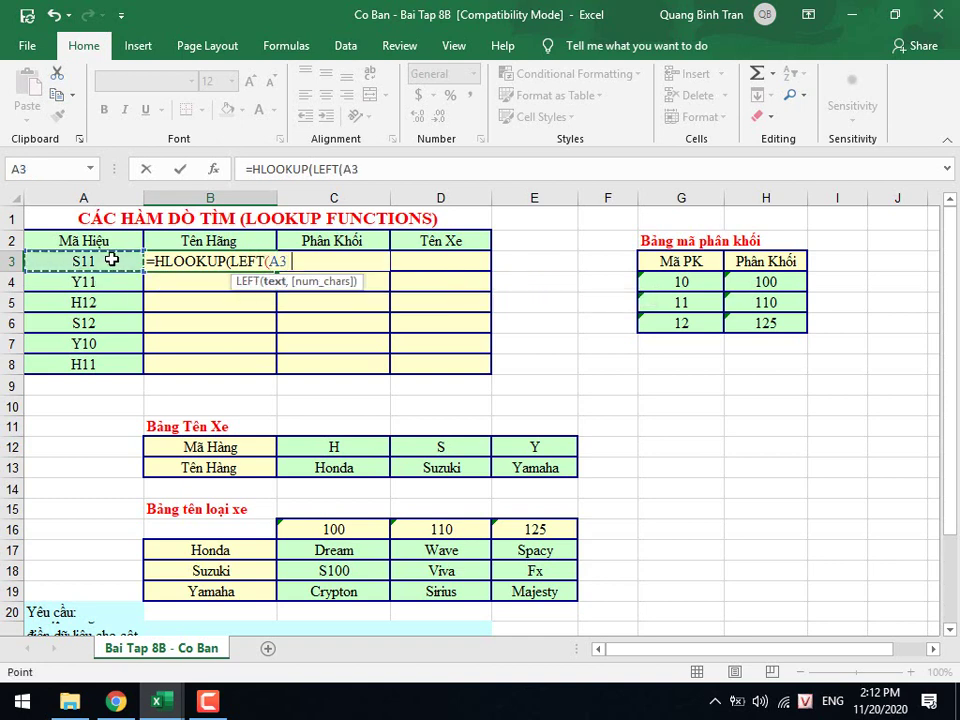
{"action": "type", "text": "),"}
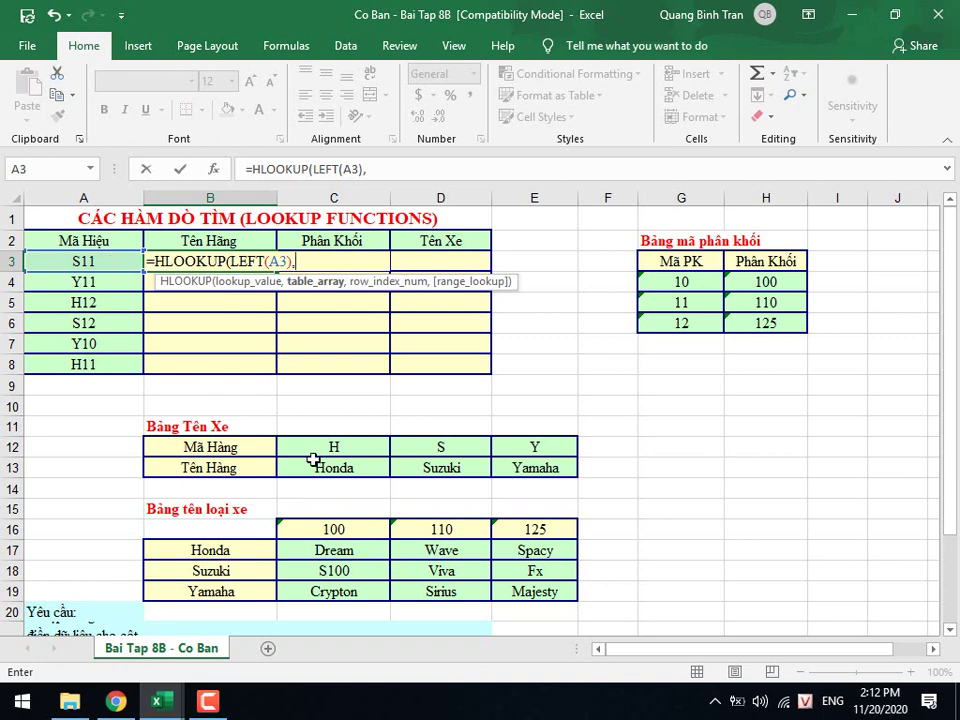
{"action": "left_click", "coordinate": [330, 448]}
{"action": "left_click_drag", "start_coordinate": [456, 465], "coordinate": [520, 463]}
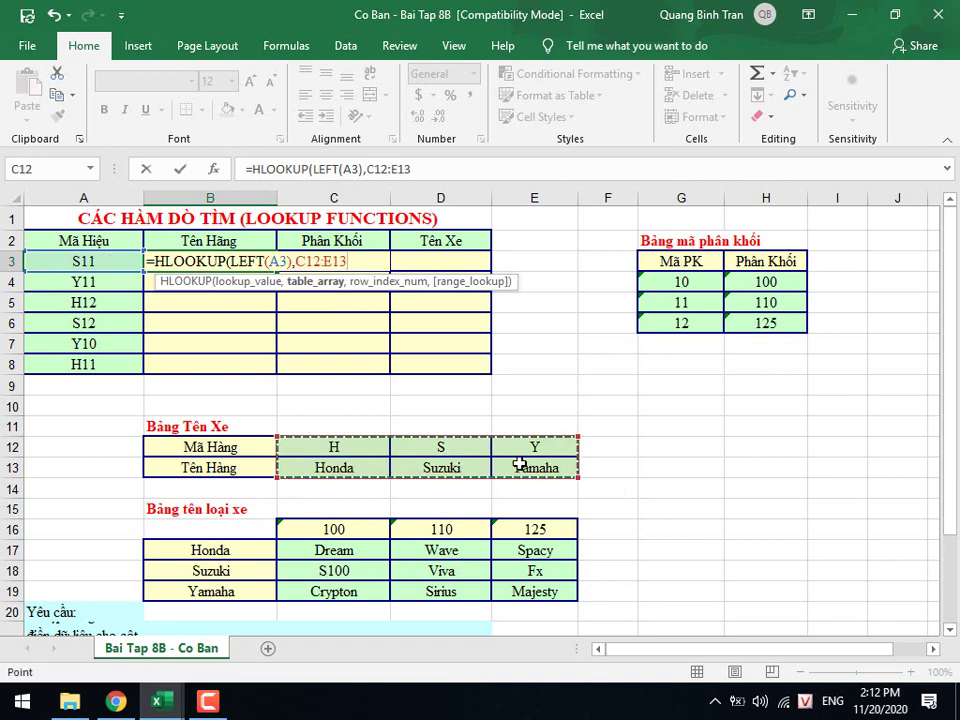
{"action": "key", "text": "F4"}
{"action": "type", "text": "$E$13,"}
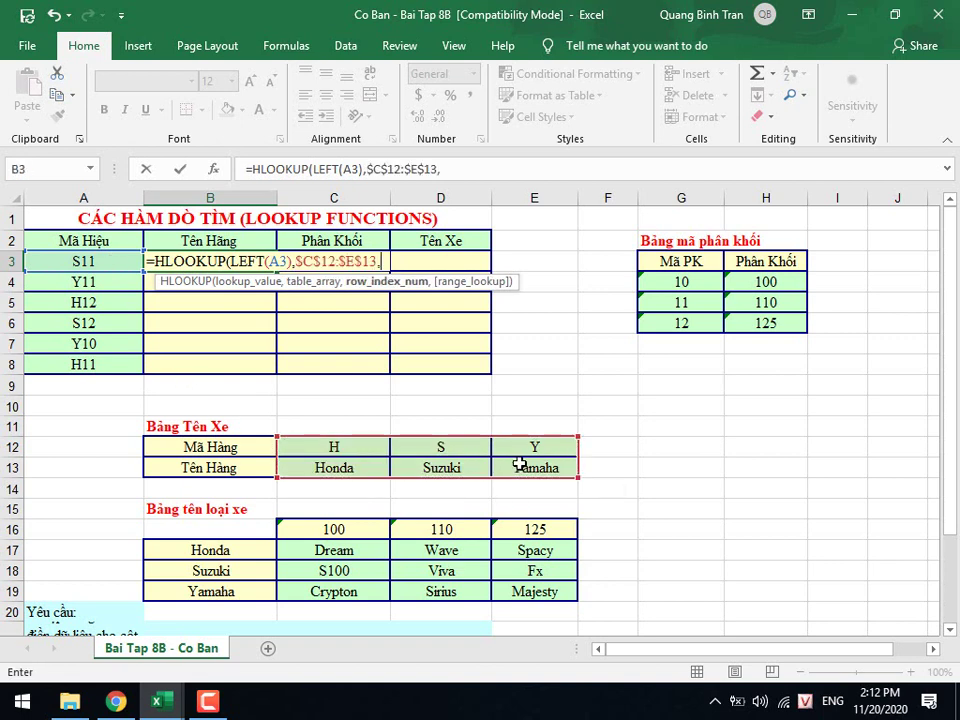
{"action": "type", "text": "2,"}
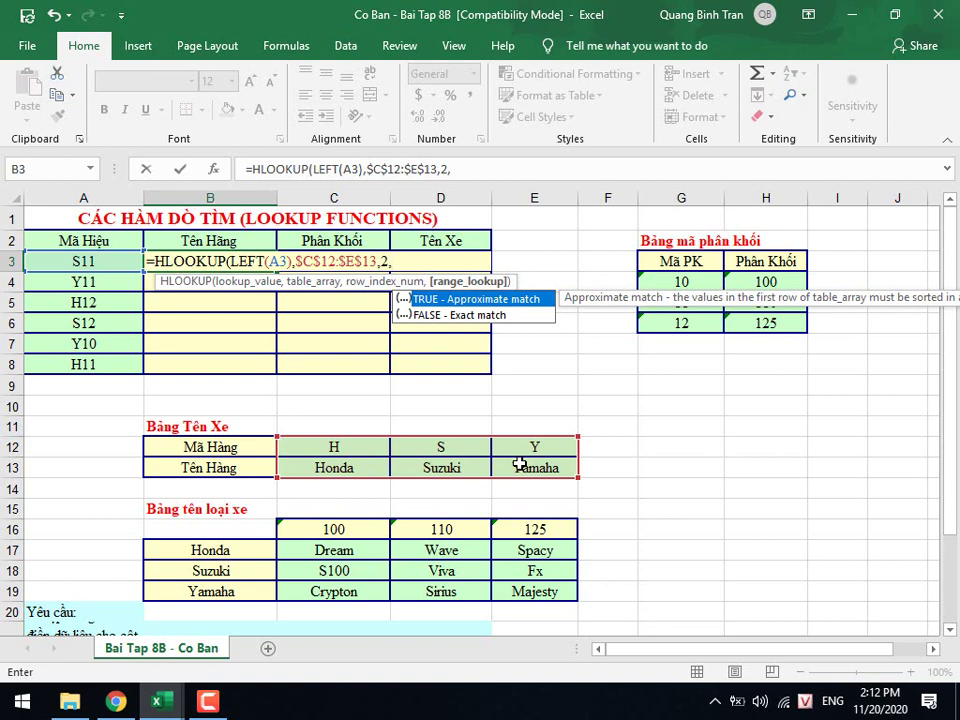
{"action": "type", "text": "0)"}
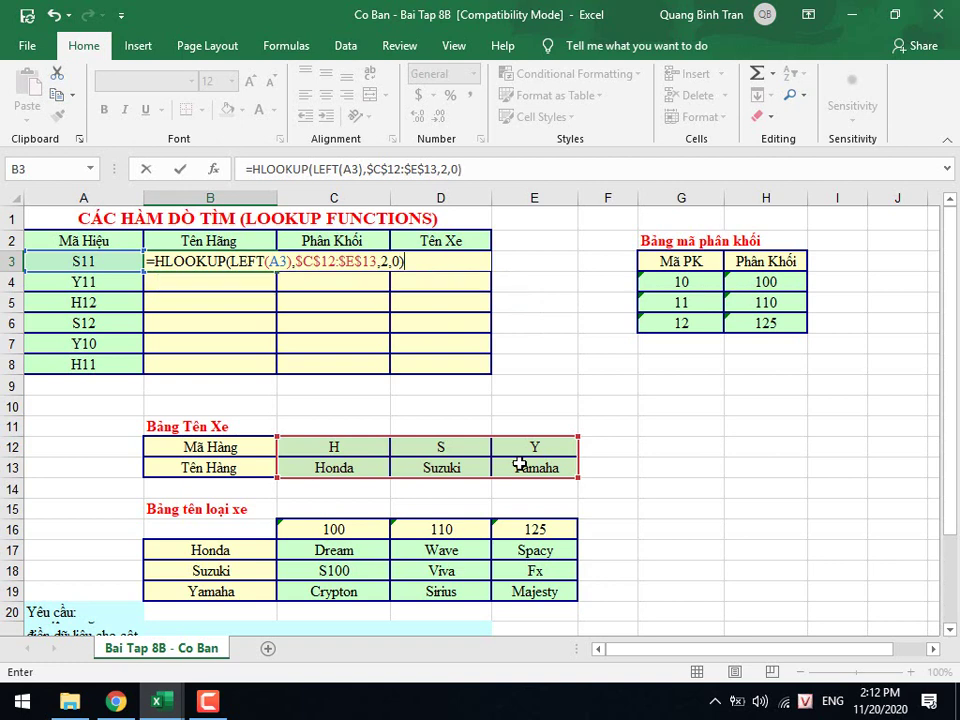
{"action": "key", "text": "Return"}
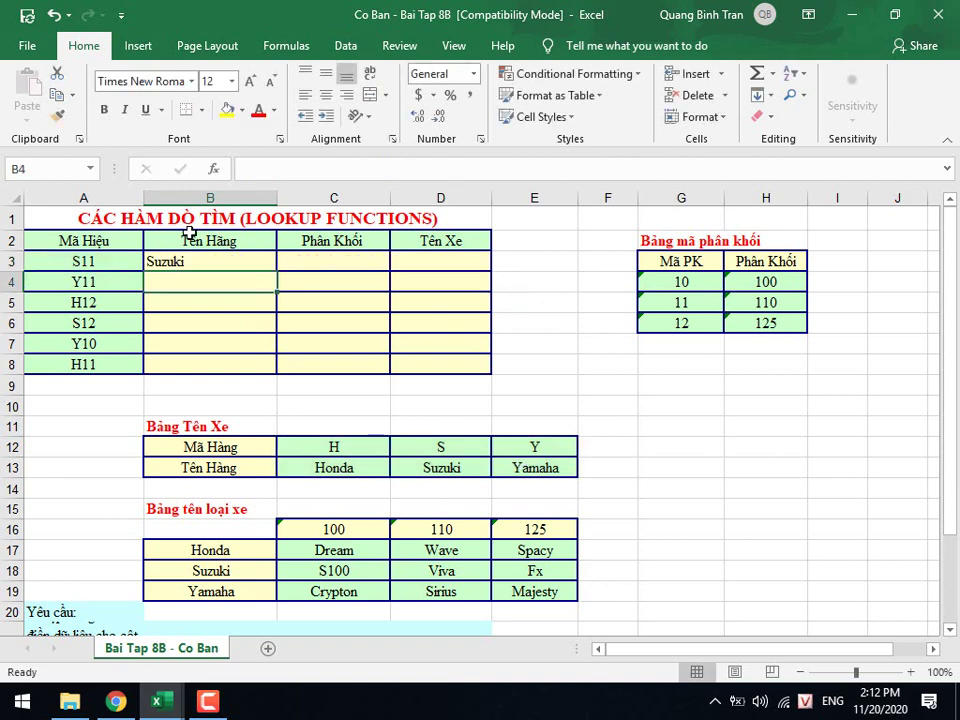
Copy the B3 brand formula down to B8, giving Yamaha, Honda, Suzuki, Yamaha, Honda.
{"action": "left_click", "coordinate": [236, 257]}
{"action": "double_click", "coordinate": [278, 271]}
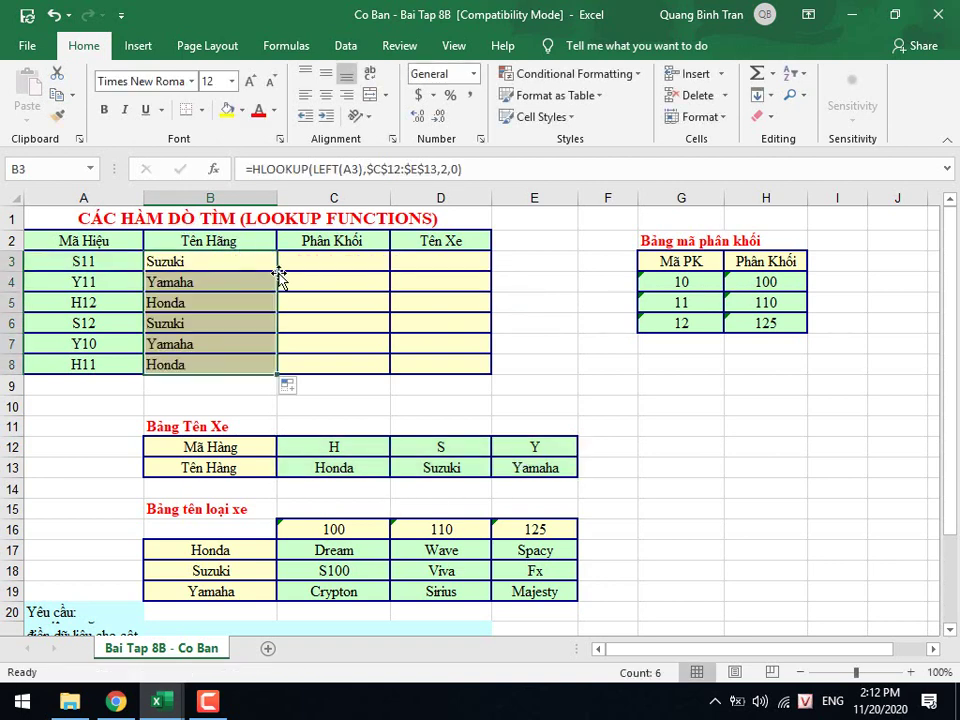
{"action": "left_click", "coordinate": [320, 262]}
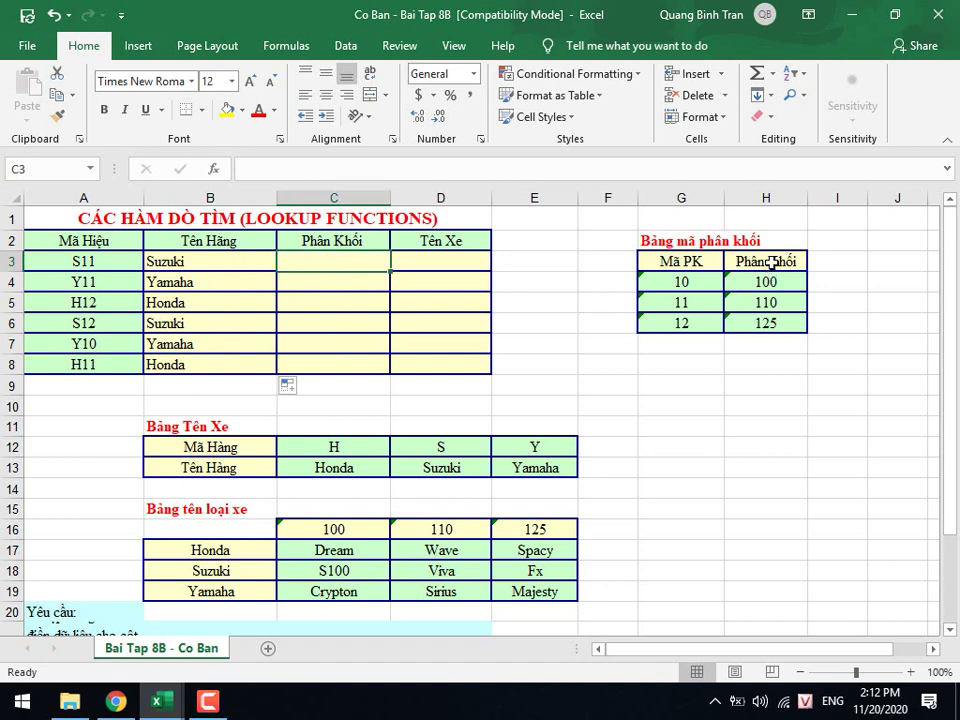
Highlight the Mã PK / Phân Khối lookup table and its rows for codes 10 and 11.
{"action": "left_click_drag", "start_coordinate": [681, 263], "coordinate": [737, 333]}
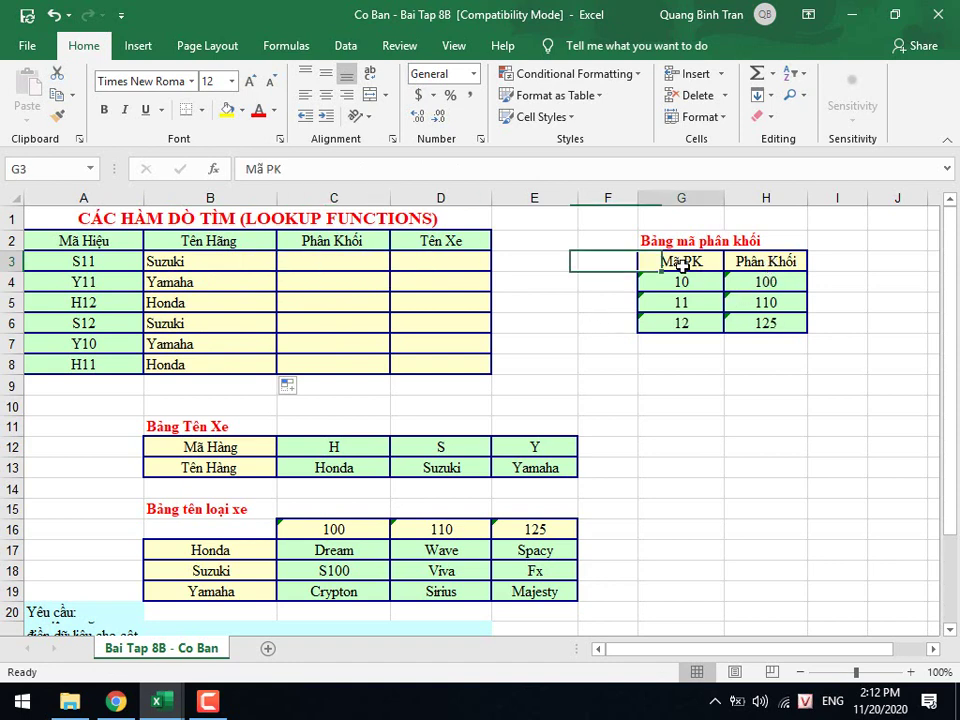
{"action": "left_click_drag", "start_coordinate": [690, 281], "coordinate": [766, 281]}
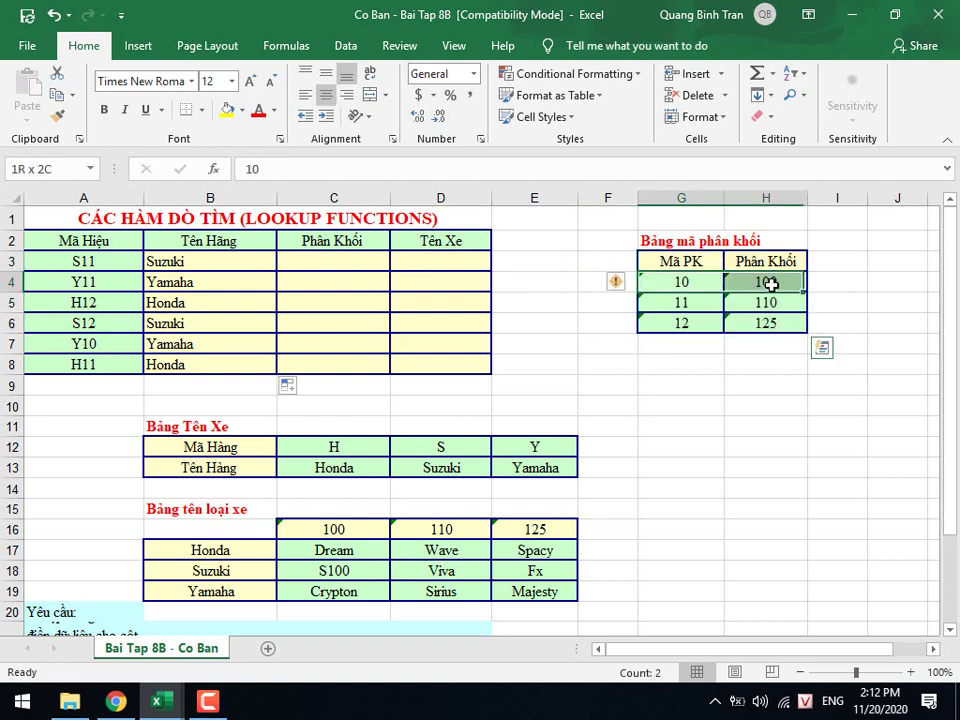
{"action": "left_click_drag", "start_coordinate": [681, 302], "coordinate": [765, 302]}
Enter =VLOOKUP(RIGHT(A3,2),$G$4:$H$6,2,0) in C3, giving 110.
{"action": "left_click", "coordinate": [355, 261]}
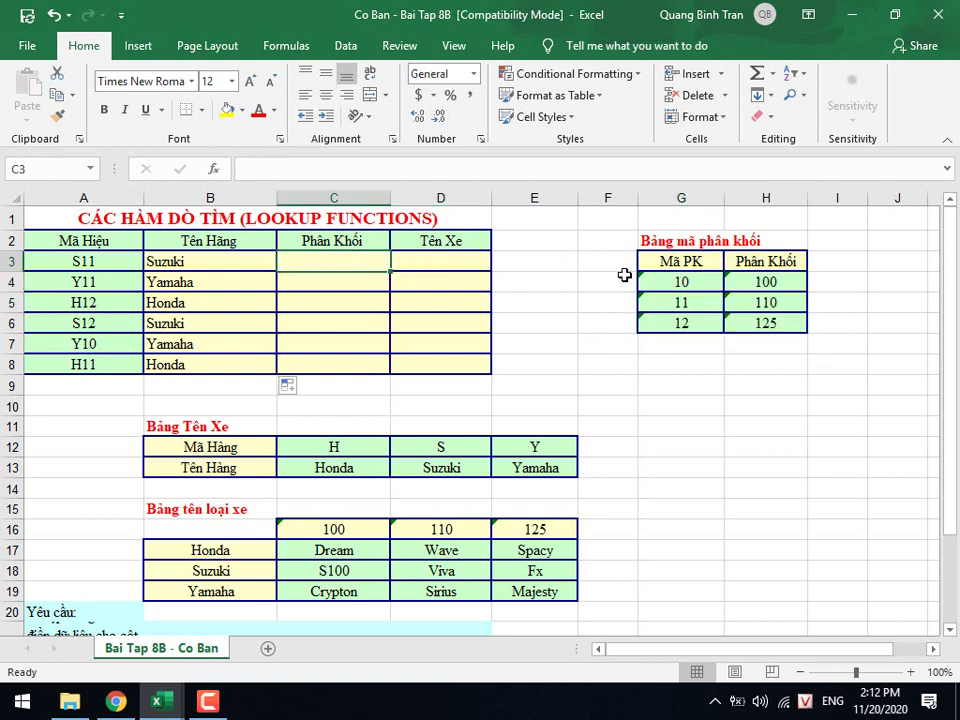
{"action": "type", "text": "=VL"}
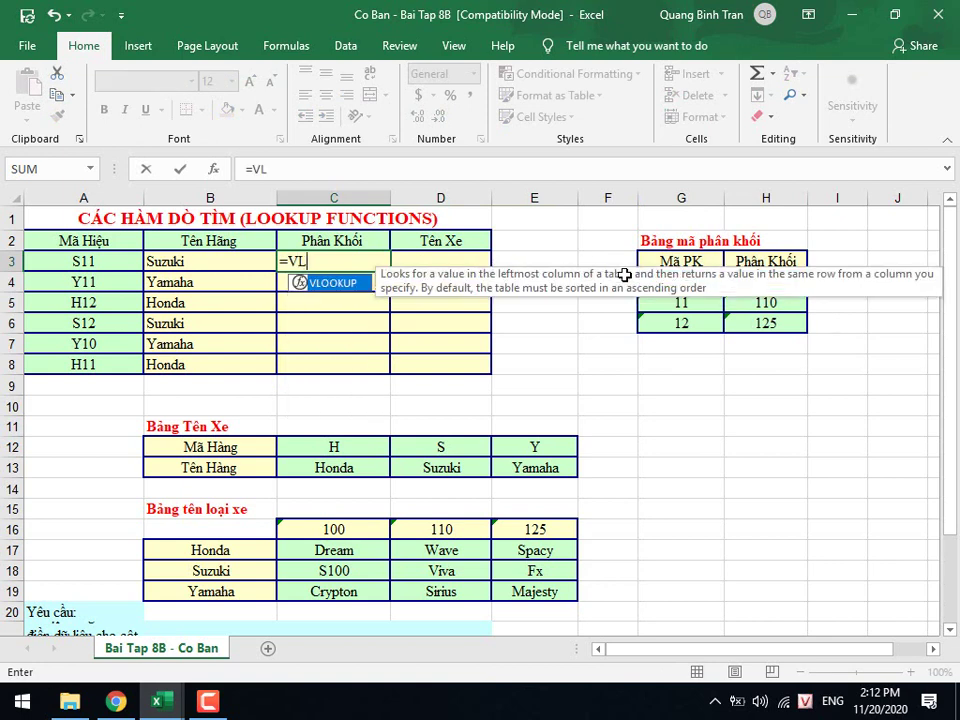
{"action": "type", "text": "OOKUP("}
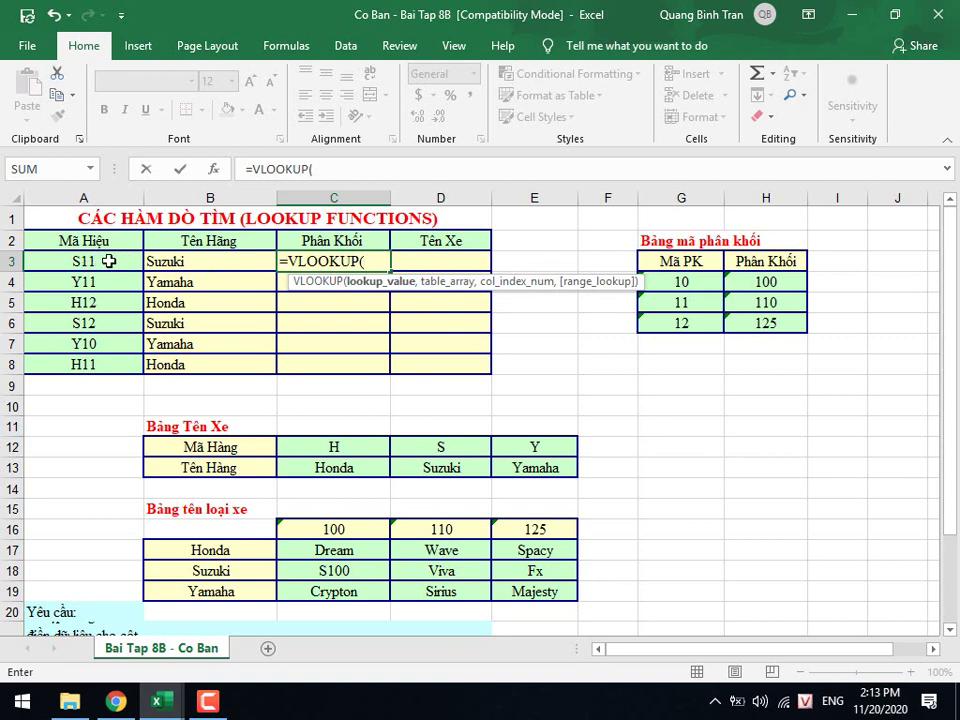
{"action": "type", "text": "RI"}
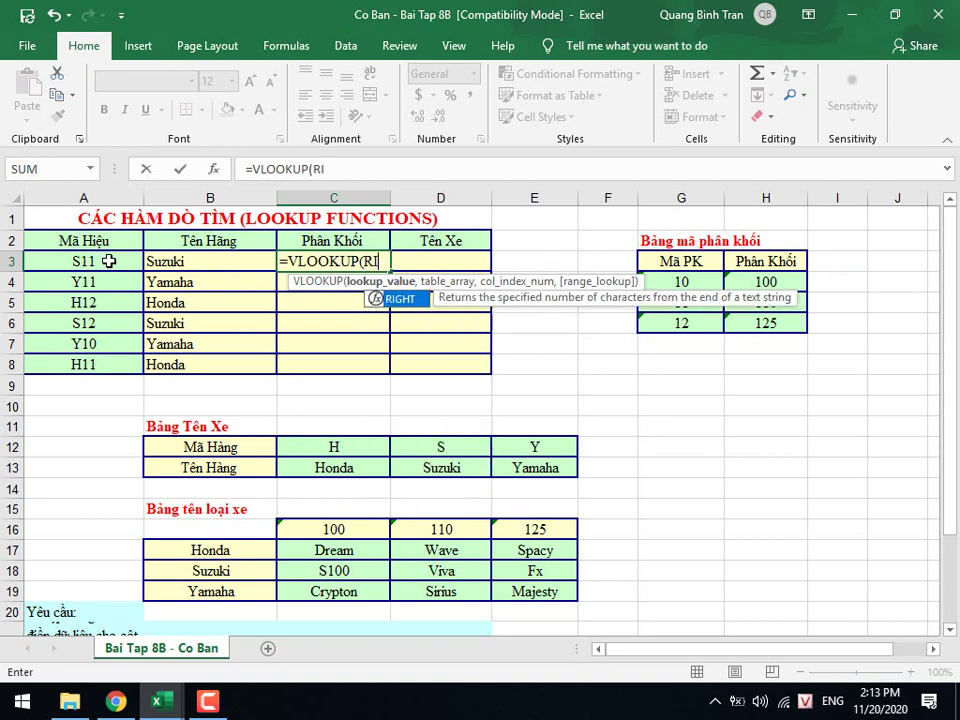
{"action": "type", "text": "GHT("}
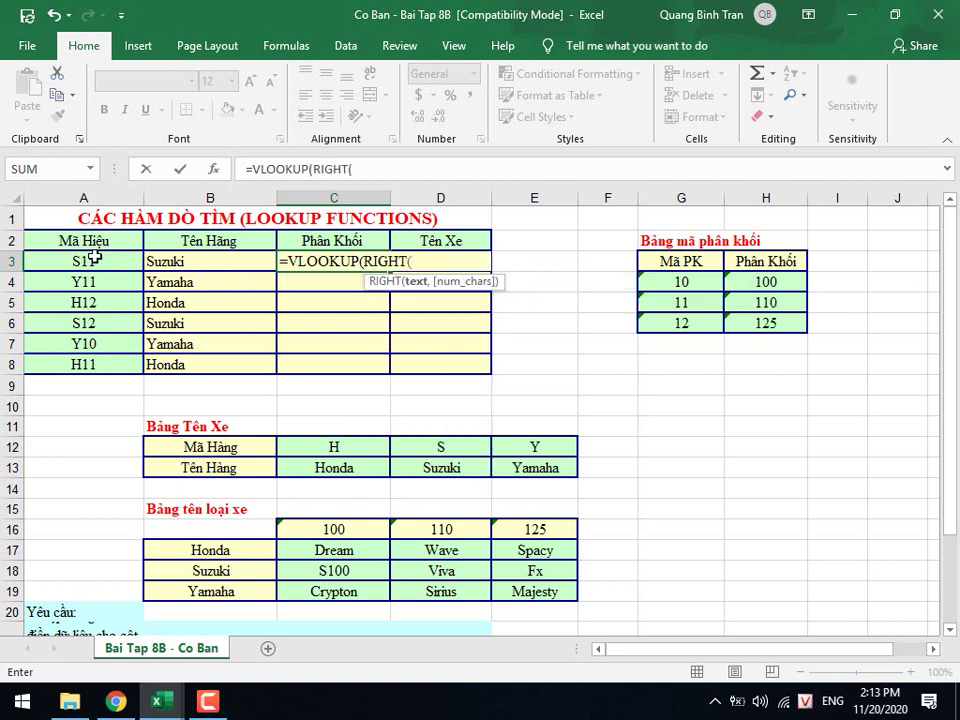
{"action": "left_click", "coordinate": [94, 259]}
{"action": "type", "text": ",2"}
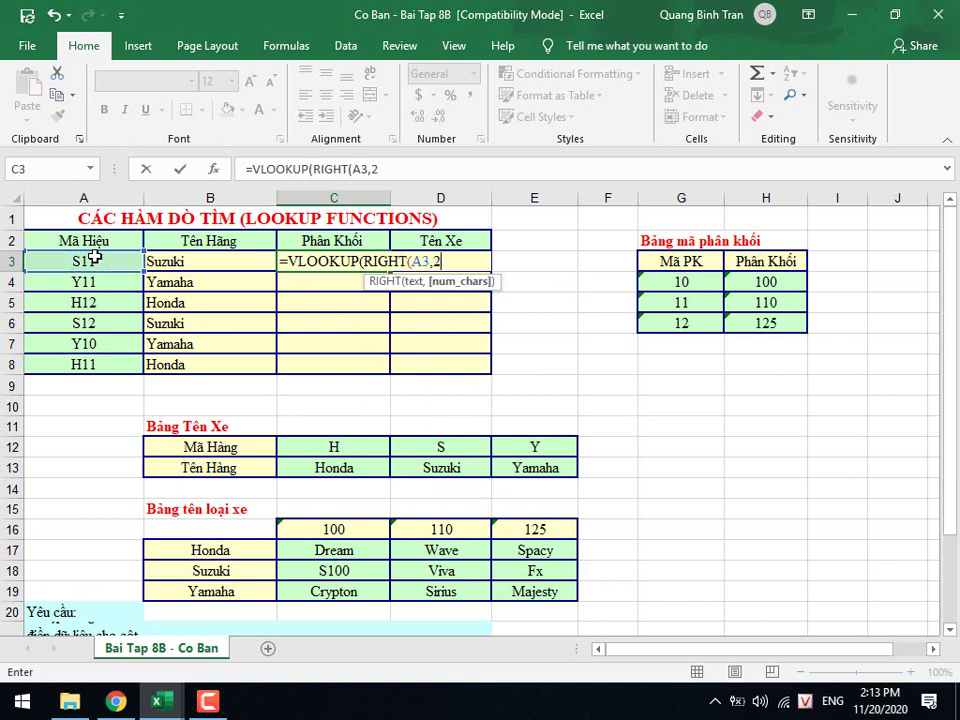
{"action": "type", "text": "),"}
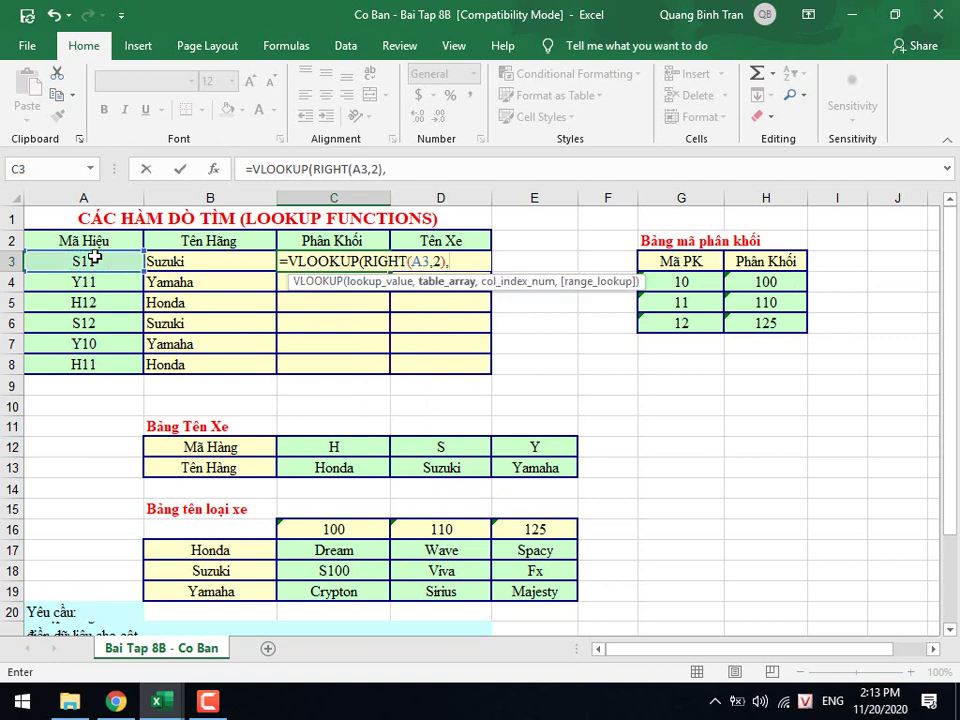
{"action": "left_click_drag", "start_coordinate": [671, 281], "coordinate": [758, 322]}
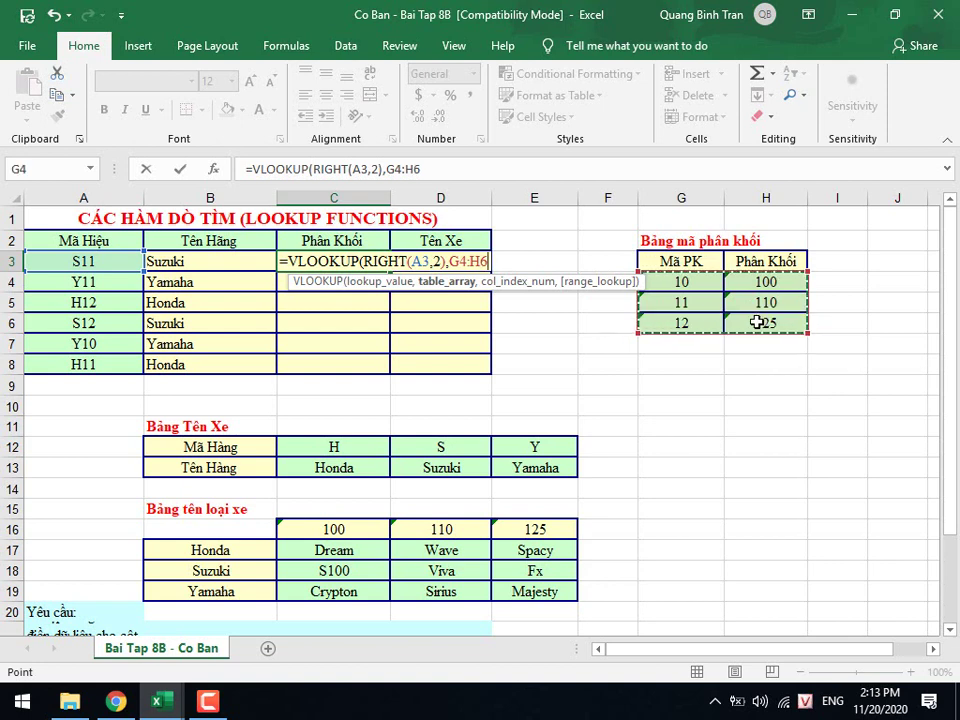
{"action": "key", "text": "F4"}
{"action": "type", "text": "$H$6,"}
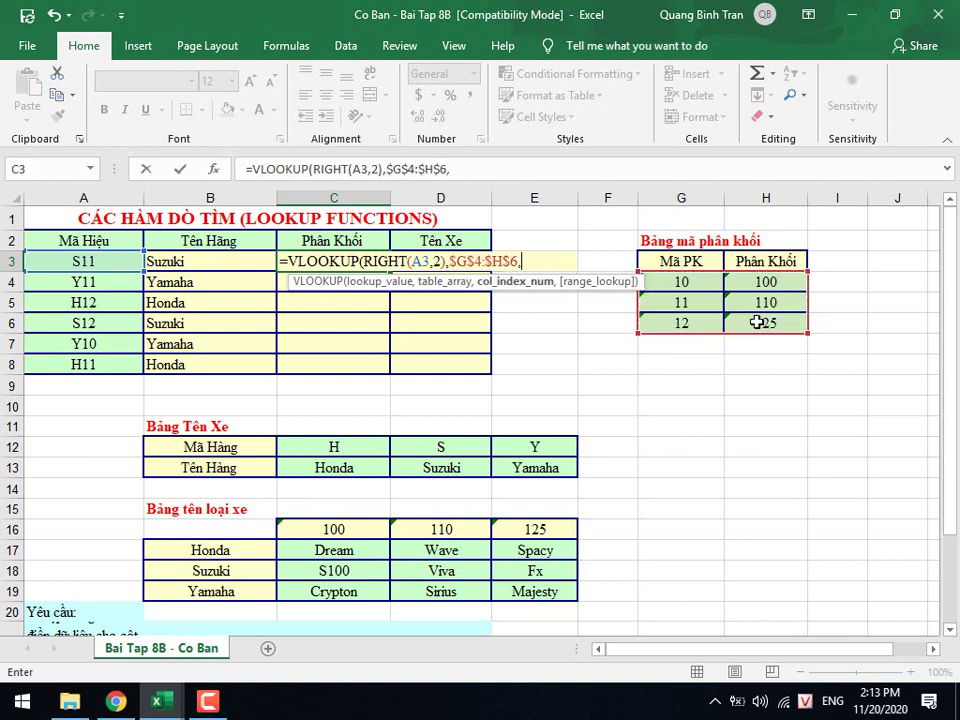
{"action": "type", "text": "2"}
{"action": "type", "text": ",0)"}
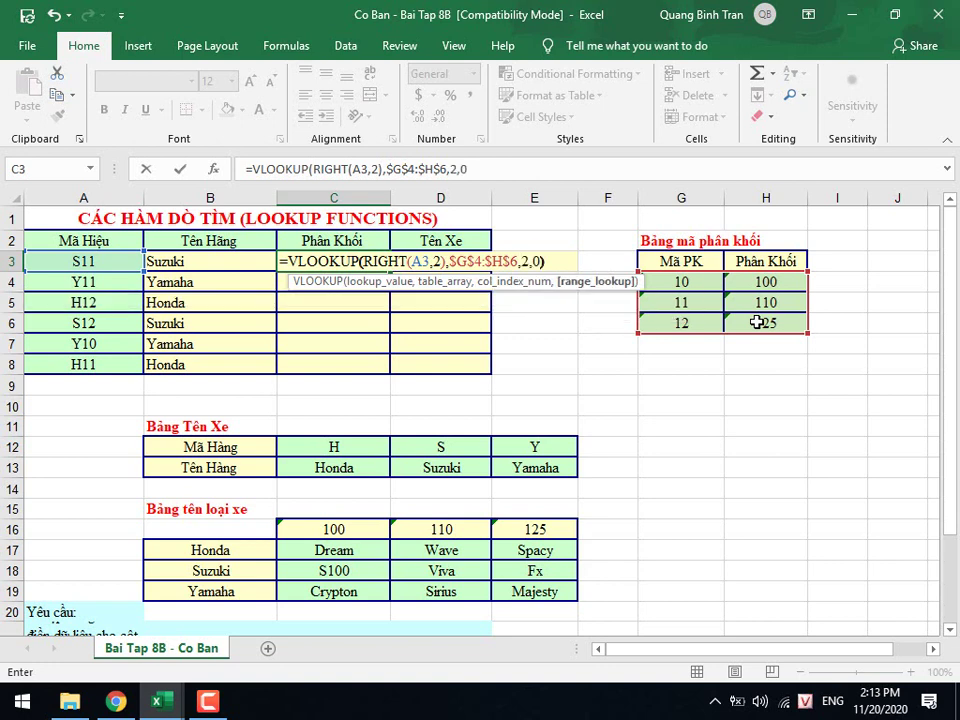
{"action": "key", "text": "Return"}
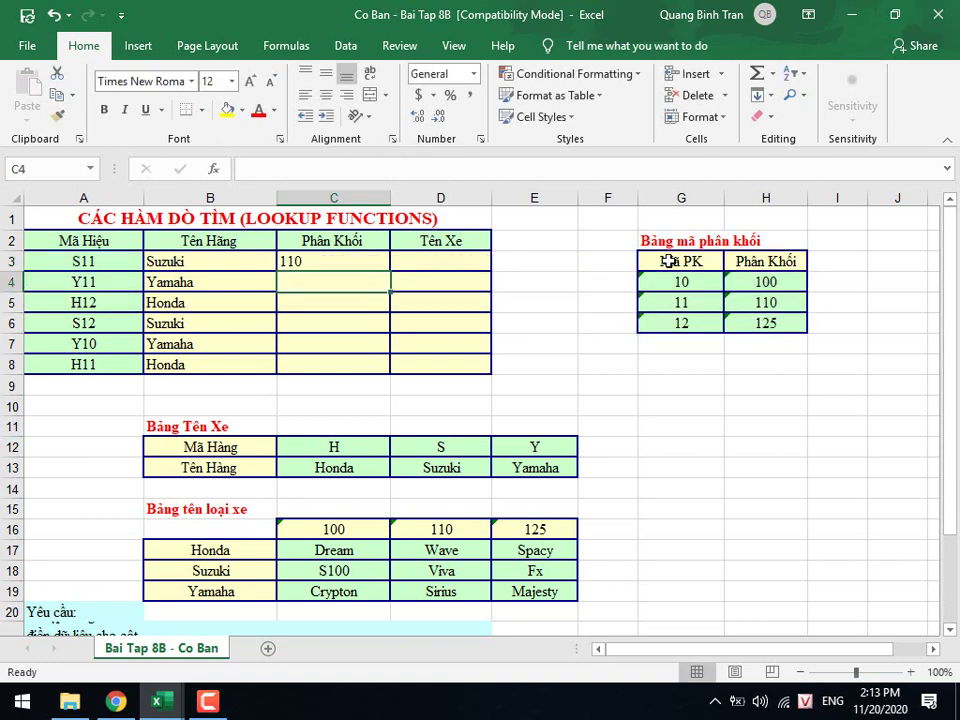
Fill the C3 formula down to C8, giving 110, 110, 125, 125, 100, 110.
{"action": "left_click", "coordinate": [385, 265]}
{"action": "double_click", "coordinate": [389, 271]}
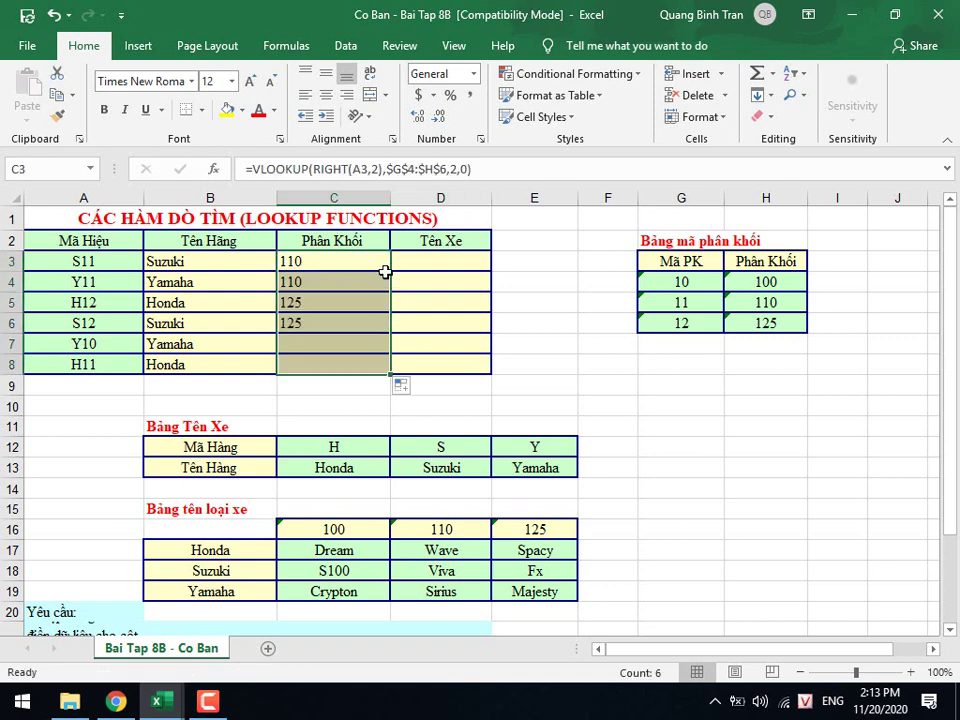
{"action": "key", "text": "Right"}
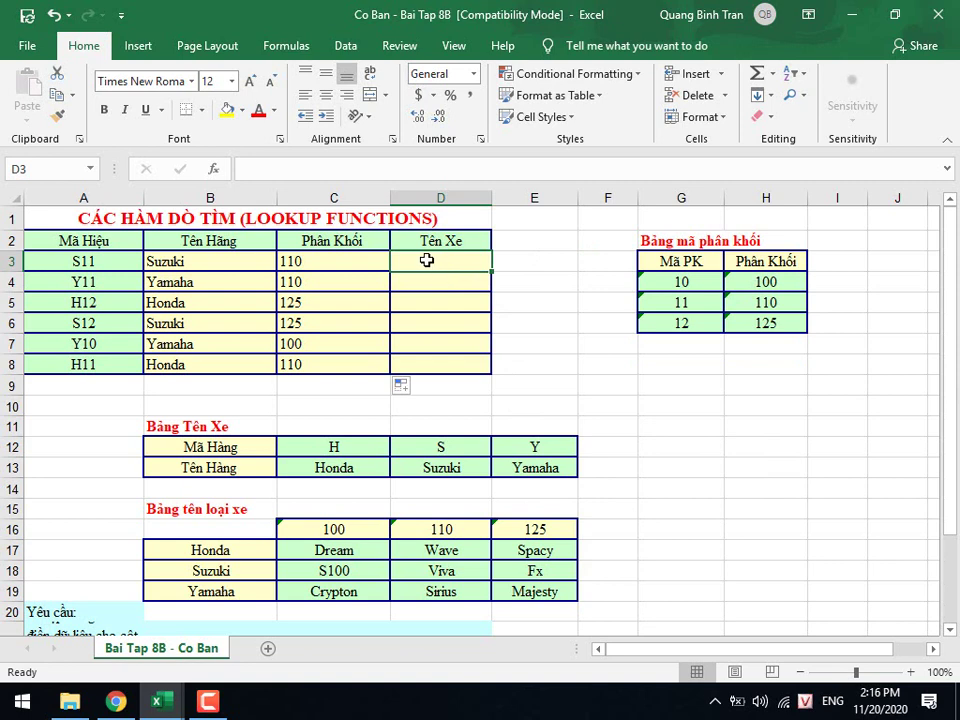
Begin a draft formula in D3 reading =And(HLOOKUP(.
{"action": "type", "text": "="}
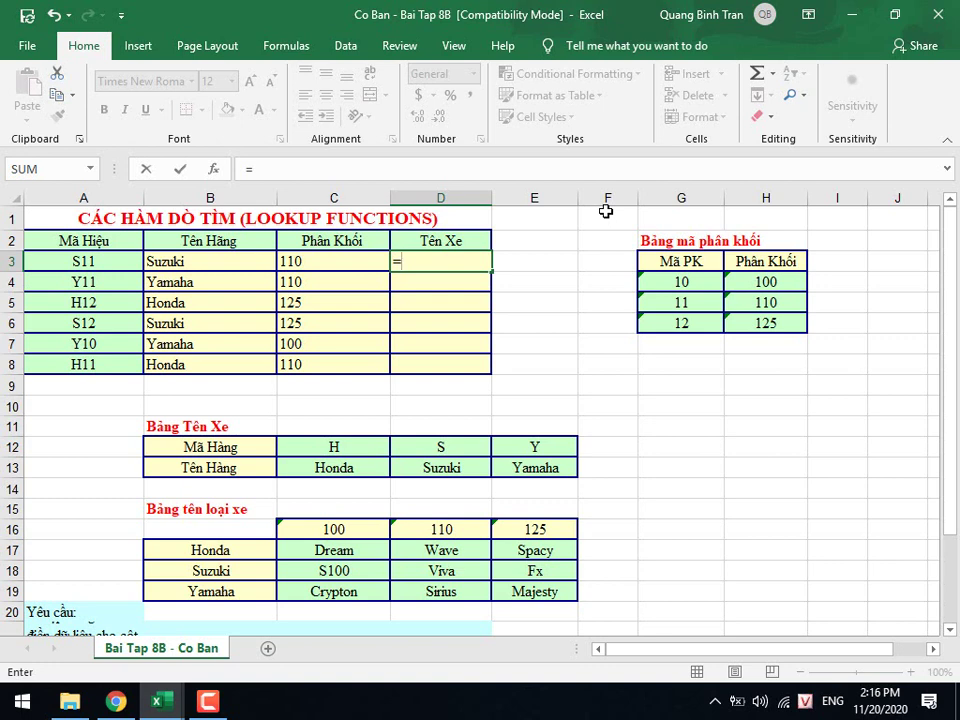
{"action": "type", "text": "HLOO"}
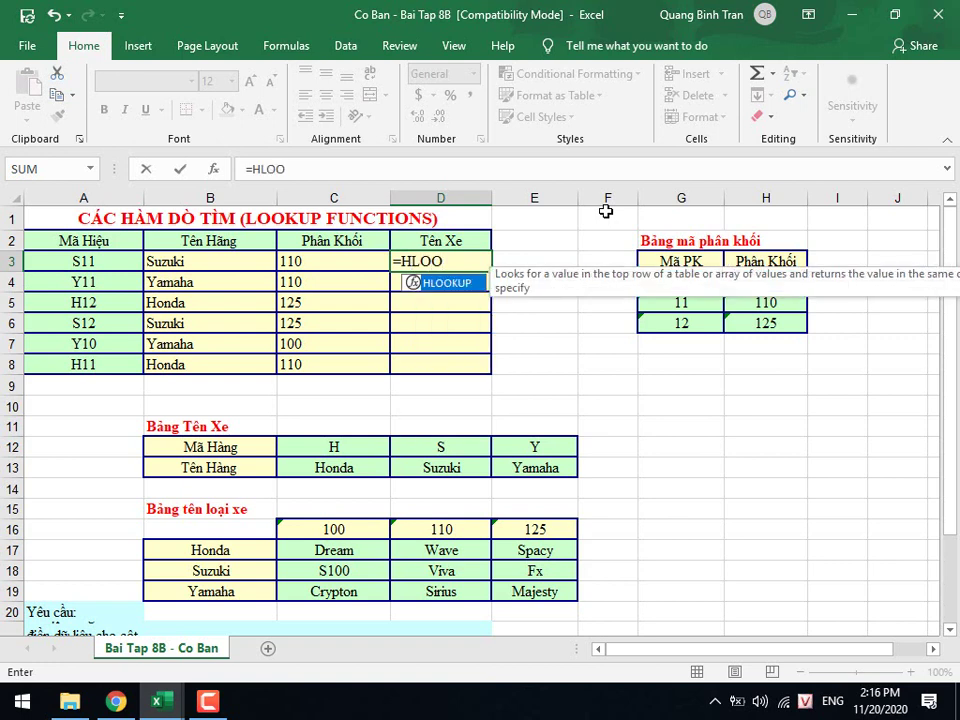
{"action": "type", "text": "KUP("}
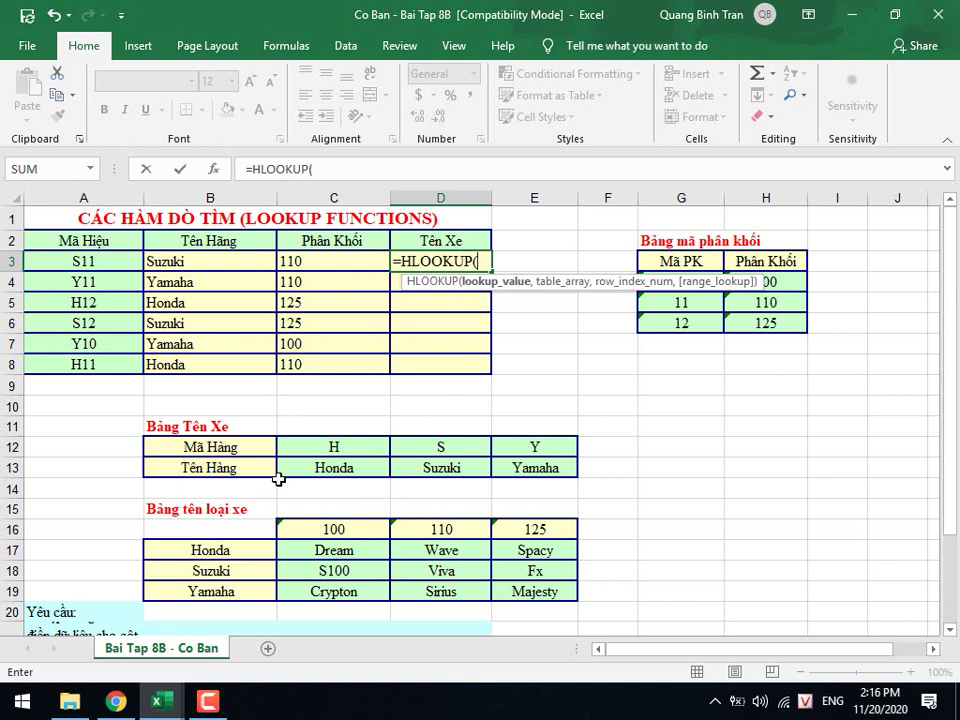
{"action": "key", "text": "Left"}
{"action": "key", "text": "Left"}
{"action": "key", "text": "Left"}
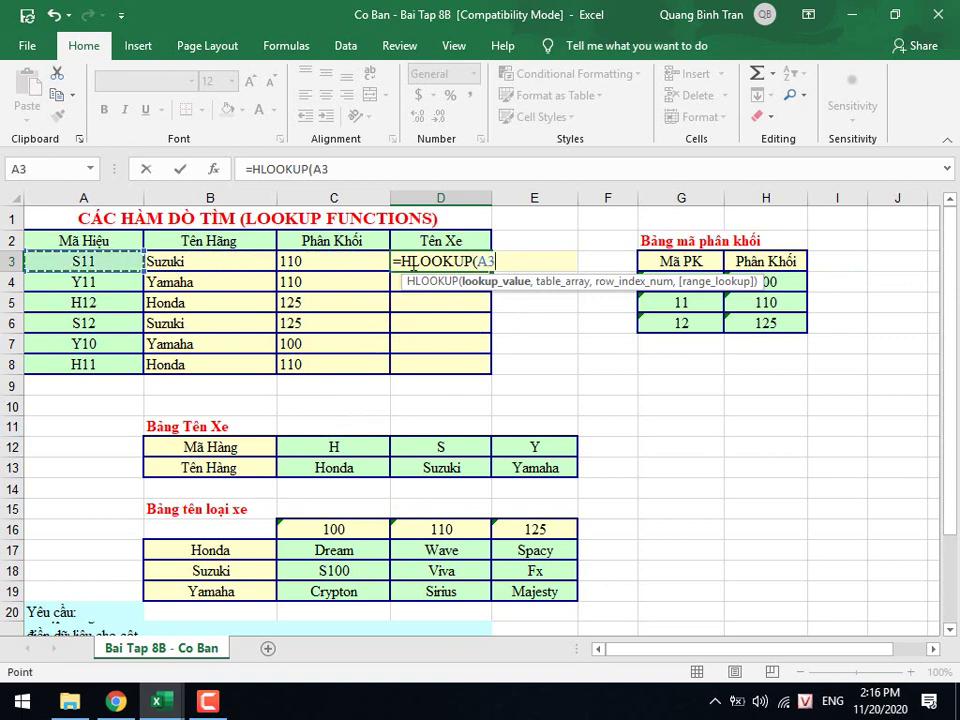
{"action": "left_click", "coordinate": [404, 261]}
{"action": "type", "text": "aN"}
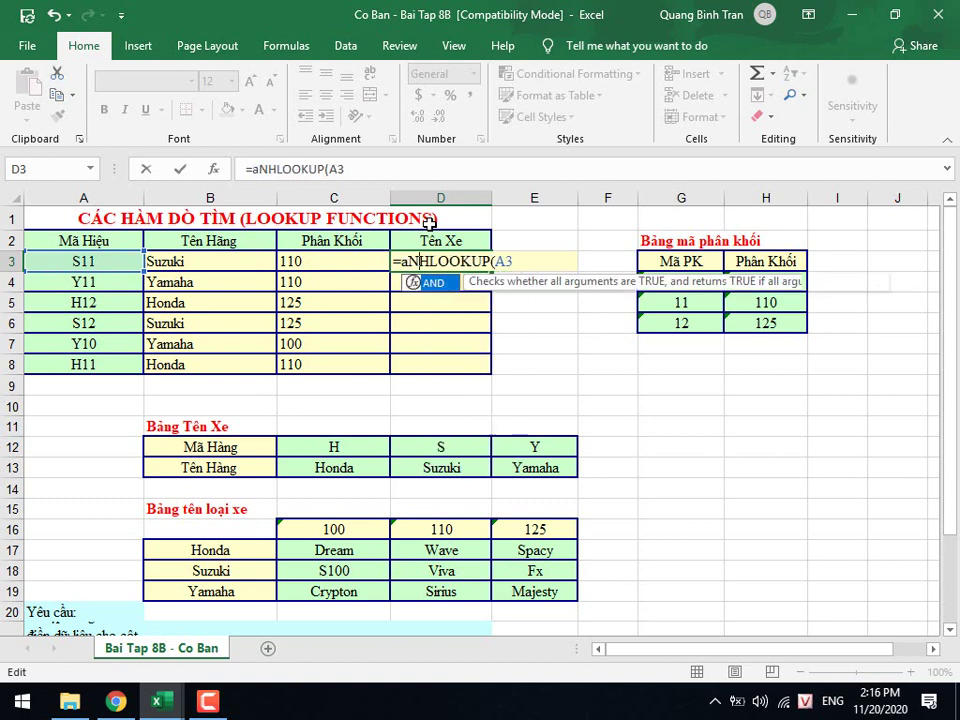
{"action": "key", "text": "BackSpace"}
{"action": "key", "text": "BackSpace"}
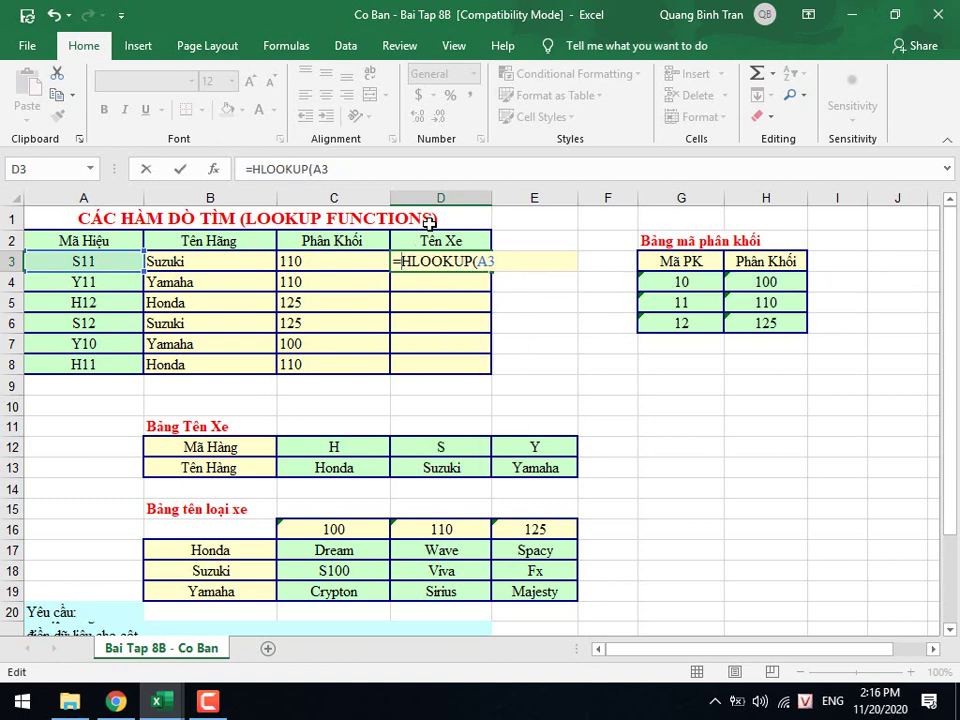
{"action": "type", "text": "And"}
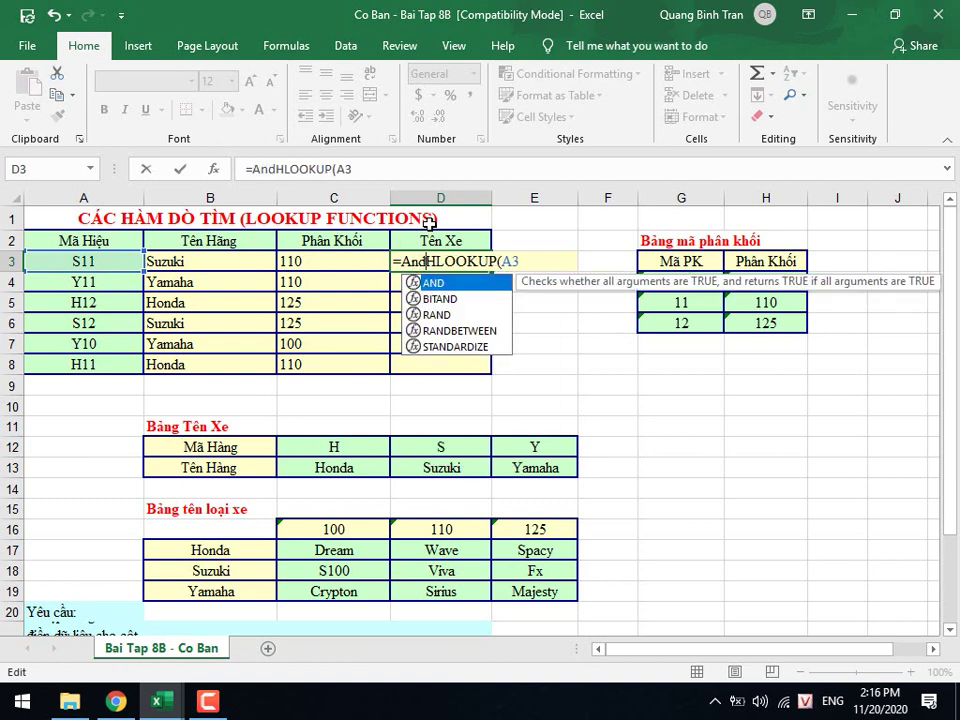
{"action": "type", "text": "("}
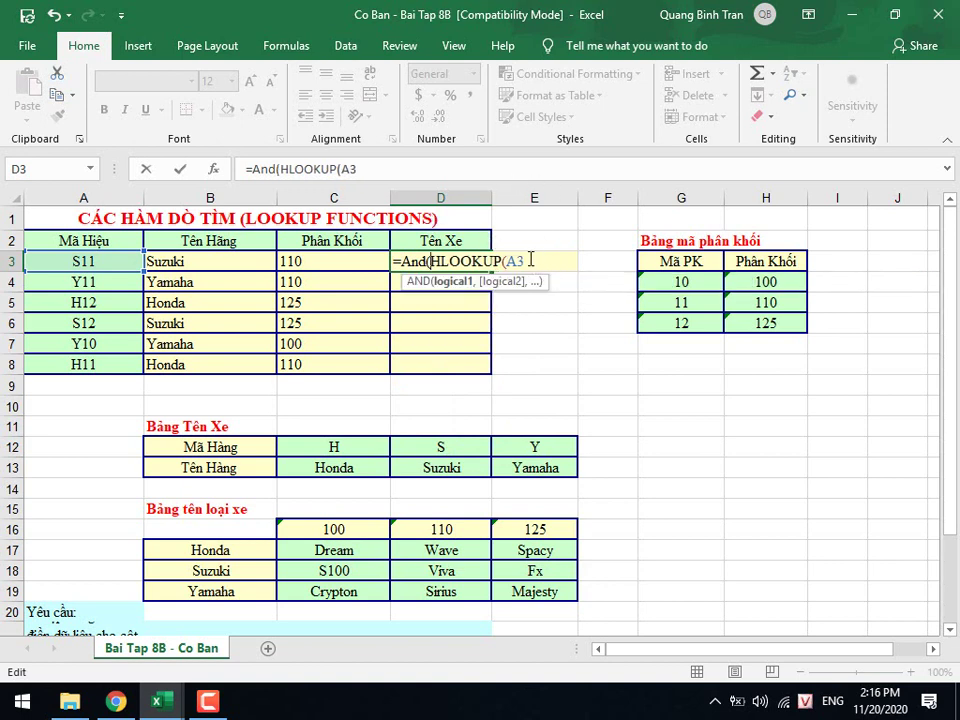
Use B3 as the lookup value and absolute $B$17:$E$19 as the table.
{"action": "left_click", "coordinate": [531, 260]}
{"action": "key", "text": "BackSpace"}
{"action": "key", "text": "BackSpace"}
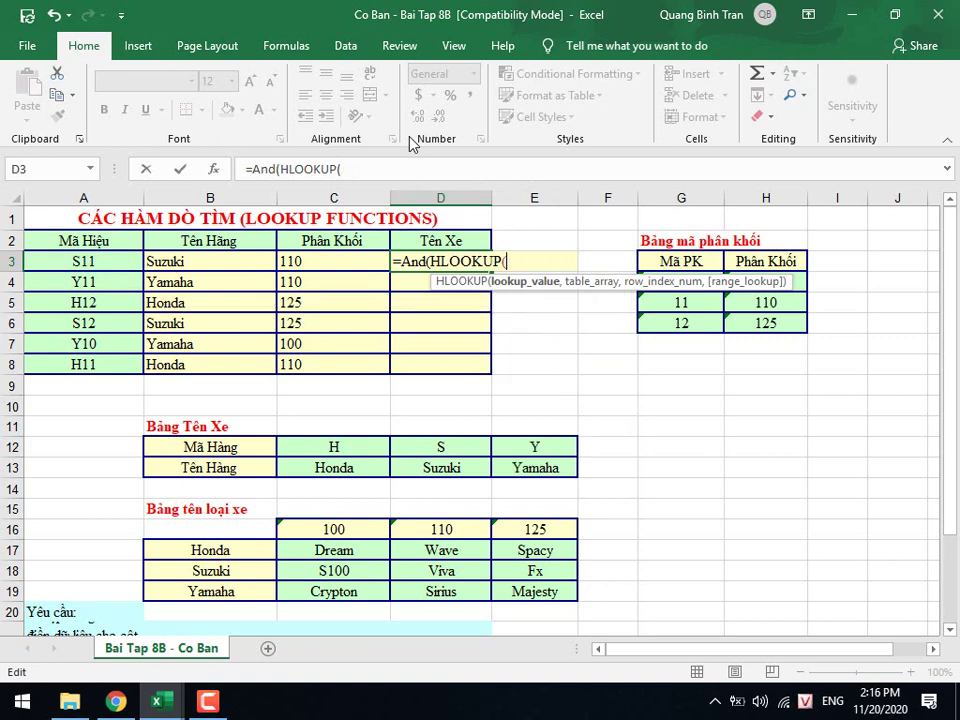
{"action": "left_click", "coordinate": [189, 260]}
{"action": "type", "text": ","}
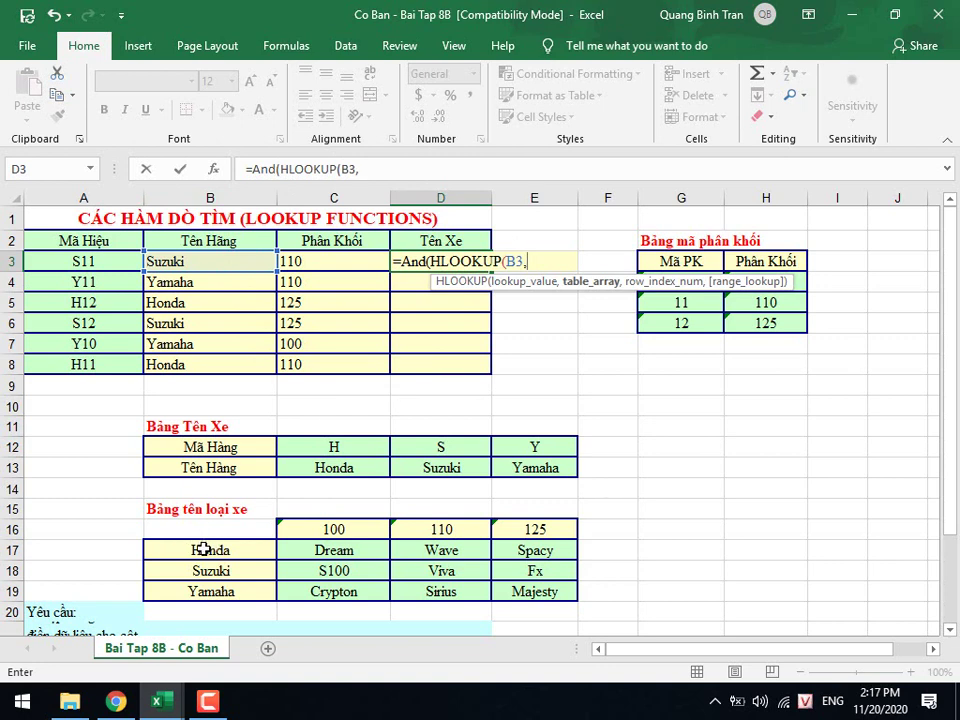
{"action": "left_click_drag", "start_coordinate": [203, 549], "coordinate": [535, 590]}
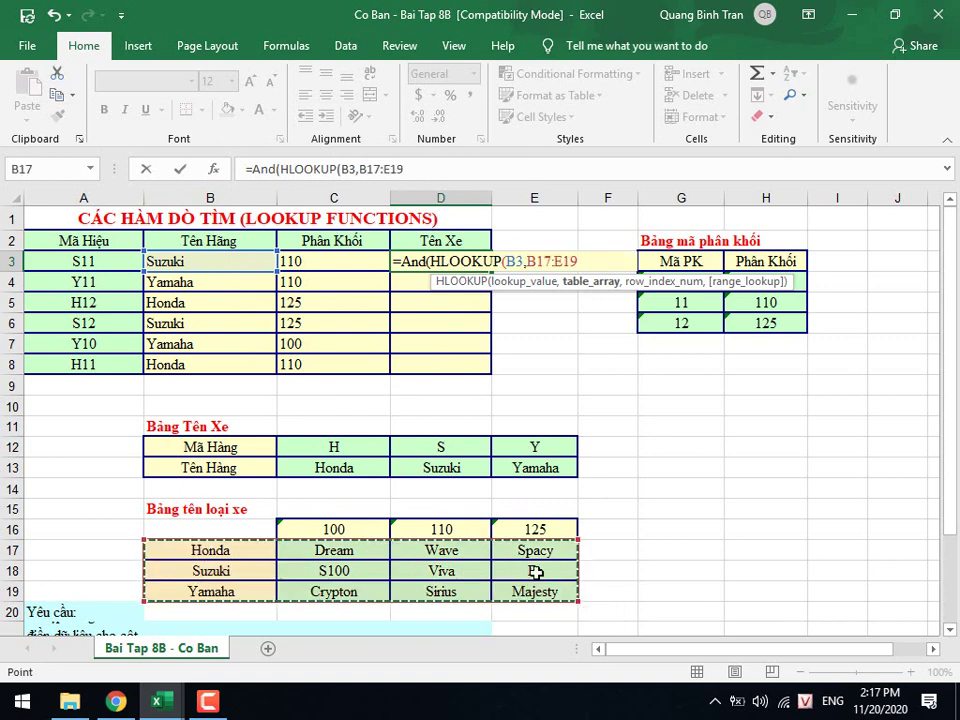
{"action": "key", "text": "F4"}
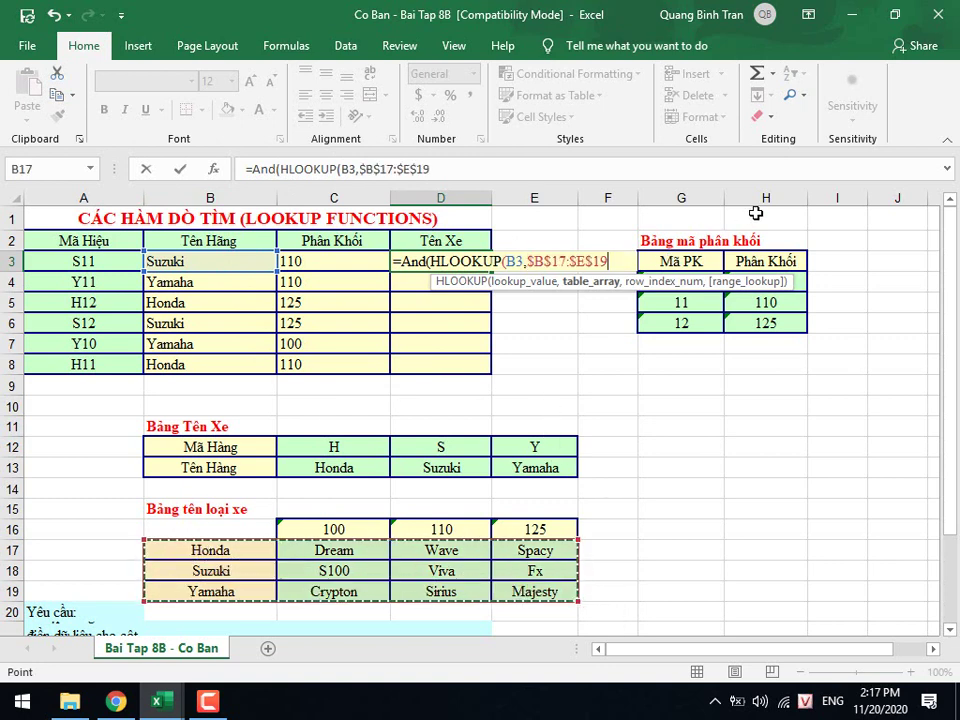
{"action": "type", "text": ","}
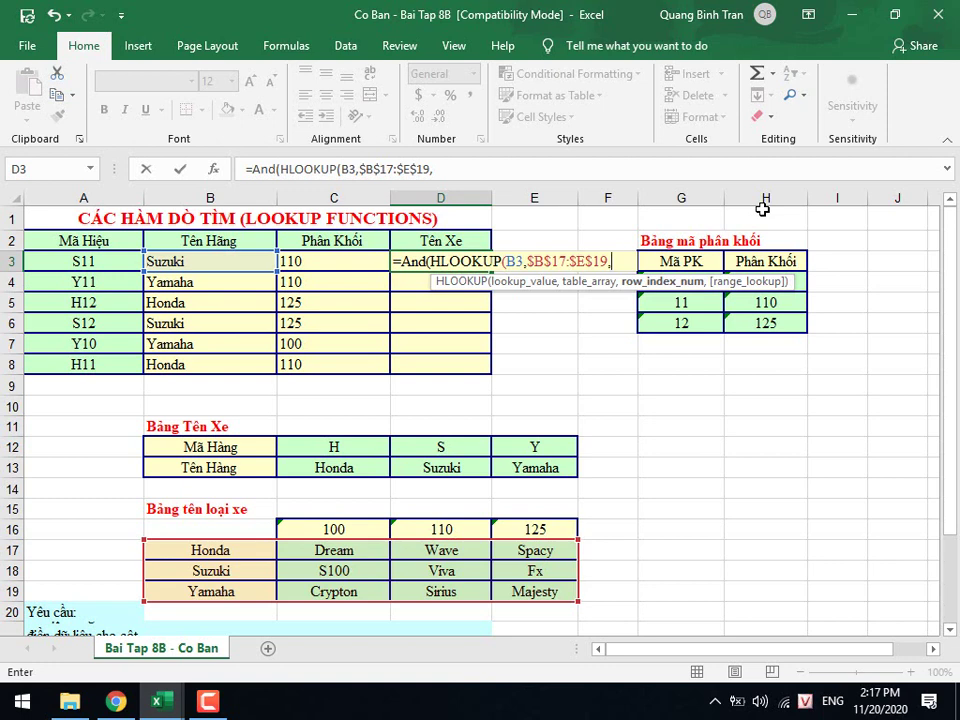
Turn HLOOKUP into LOOKUP, copy the draft formula text, and leave D3 empty.
{"action": "left_click", "coordinate": [438, 259]}
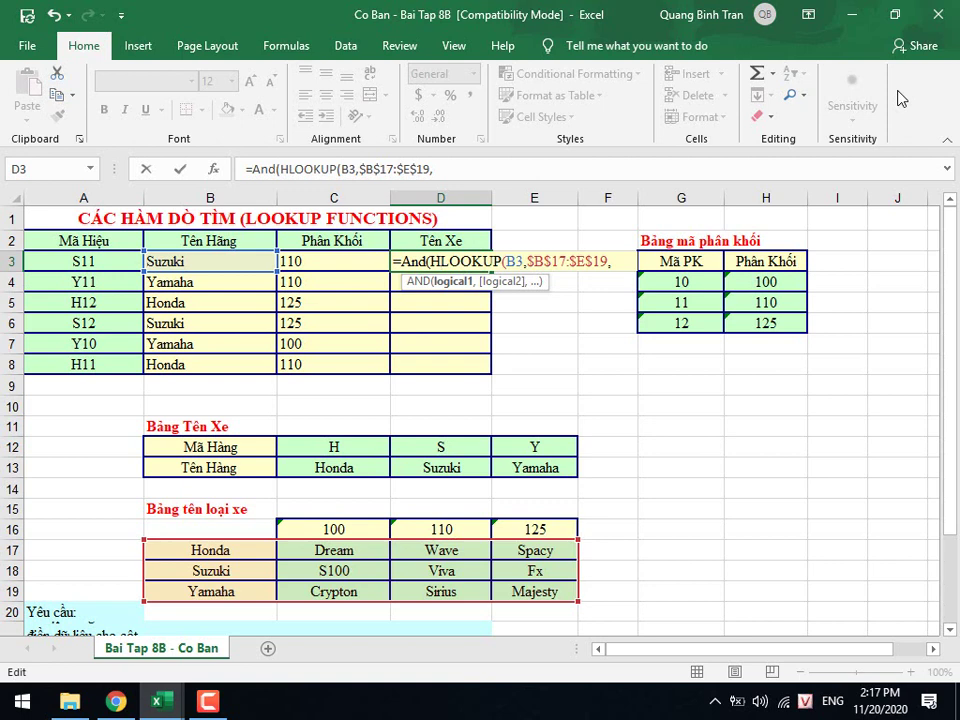
{"action": "key", "text": "Delete"}
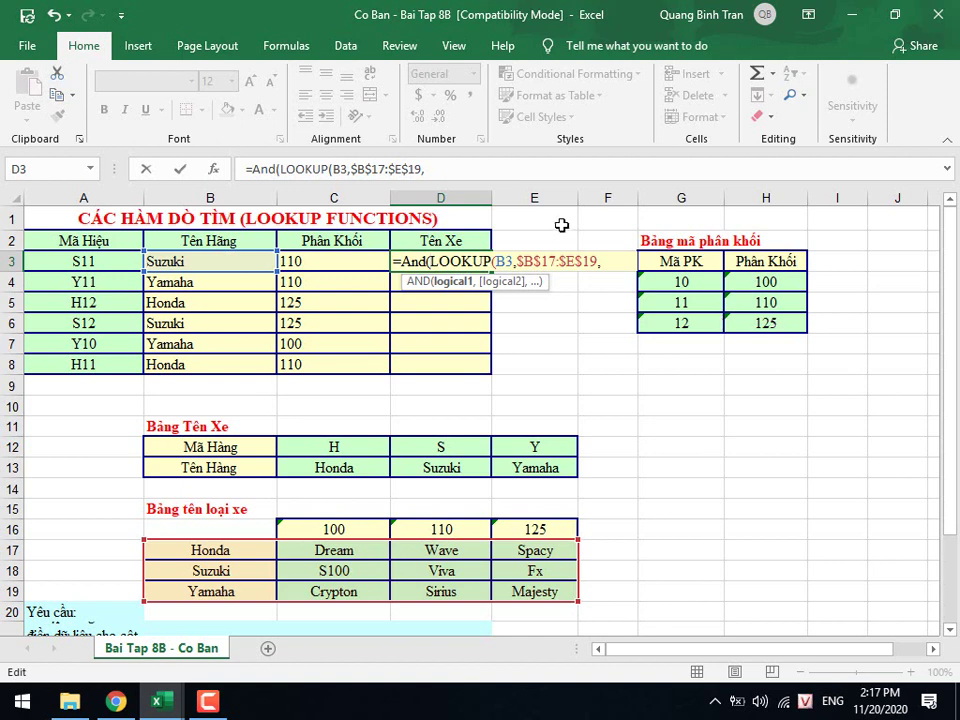
{"action": "left_click_drag", "start_coordinate": [603, 261], "coordinate": [400, 261]}
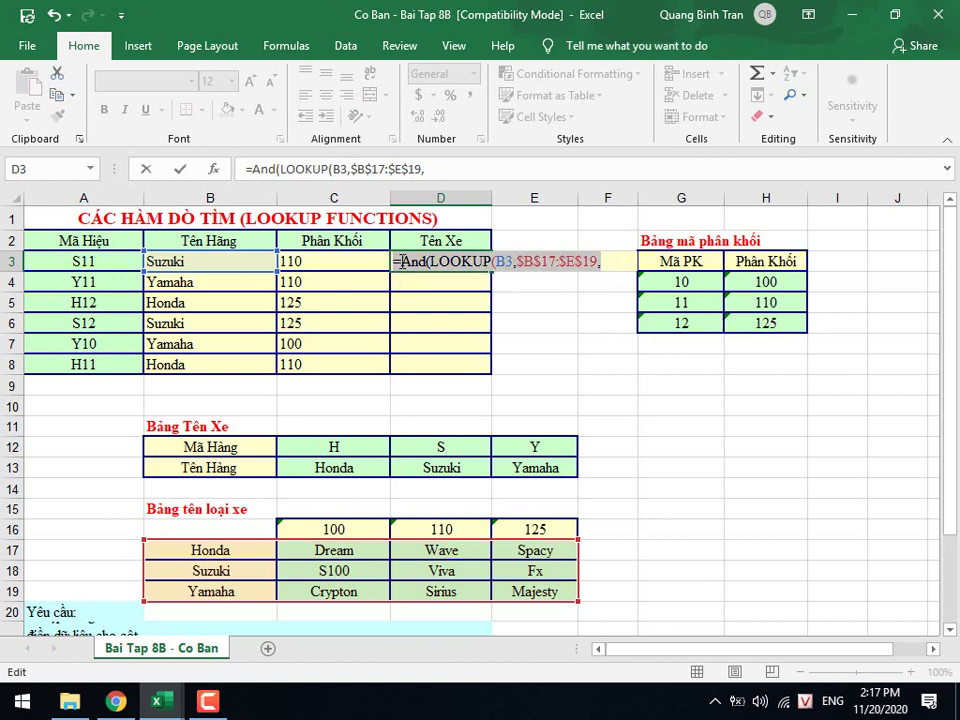
{"action": "key", "text": "ctrl+c"}
{"action": "key", "text": "Delete"}
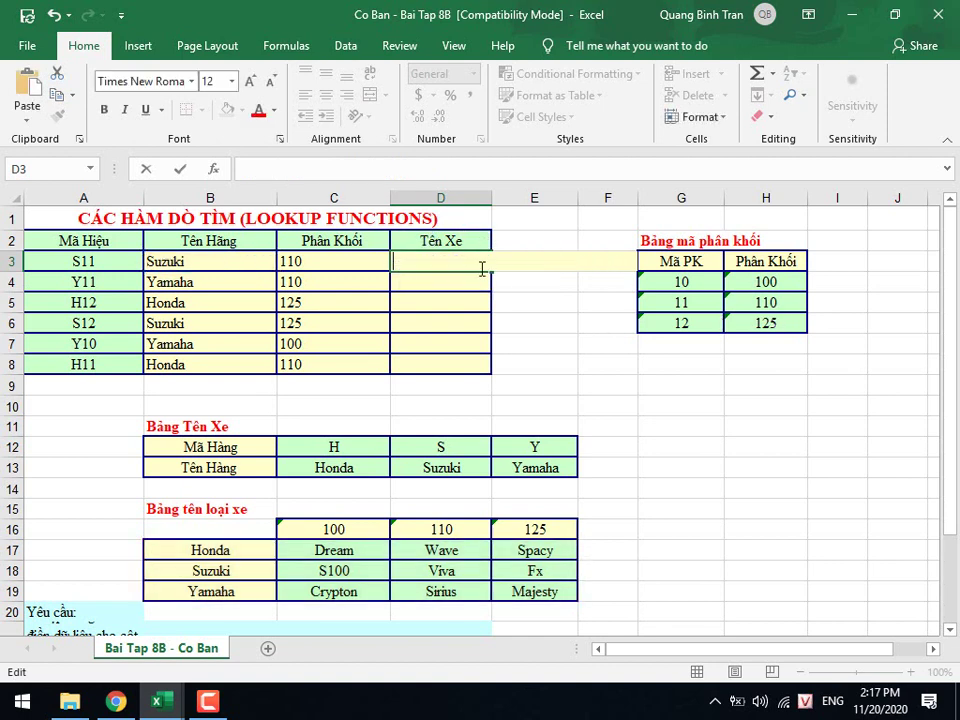
{"action": "key", "text": "Return"}
Check C3's Phân Khối formula, then try and erase an IF(B3="Suzuki" formula in D3.
{"action": "left_click", "coordinate": [343, 263]}
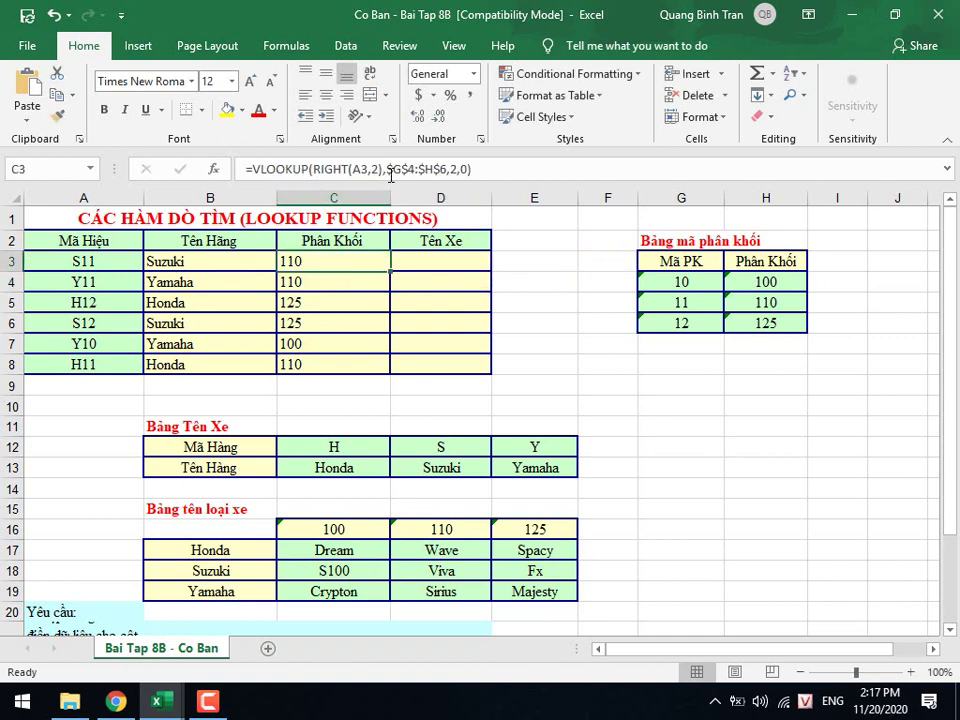
{"action": "left_click", "coordinate": [410, 262]}
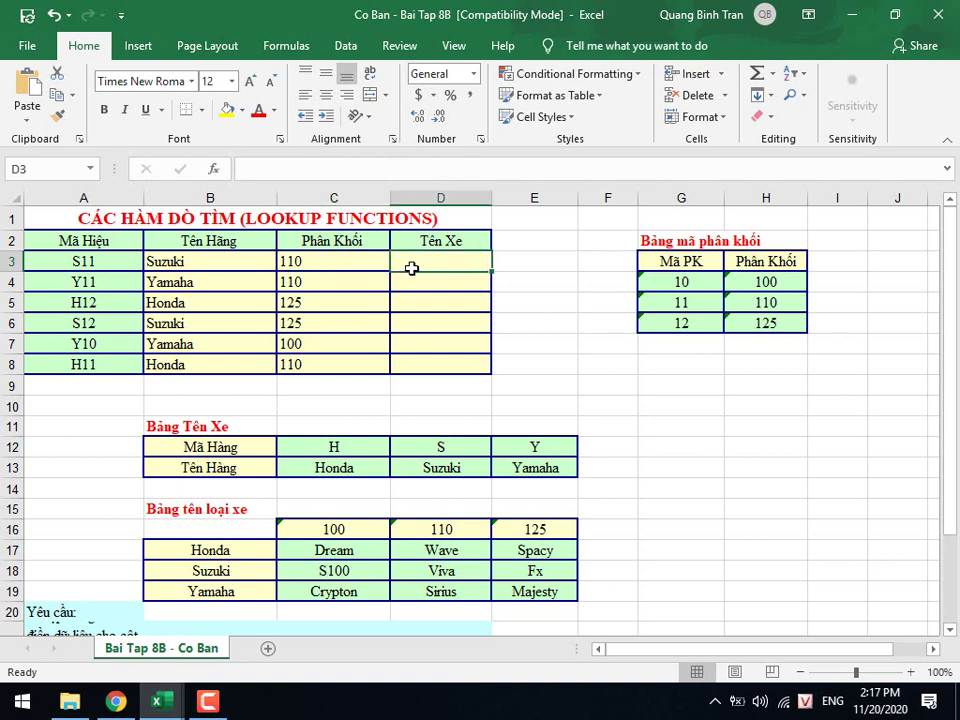
{"action": "key", "text": "ctrl+Down"}
{"action": "left_click", "coordinate": [410, 262]}
{"action": "type", "text": "="}
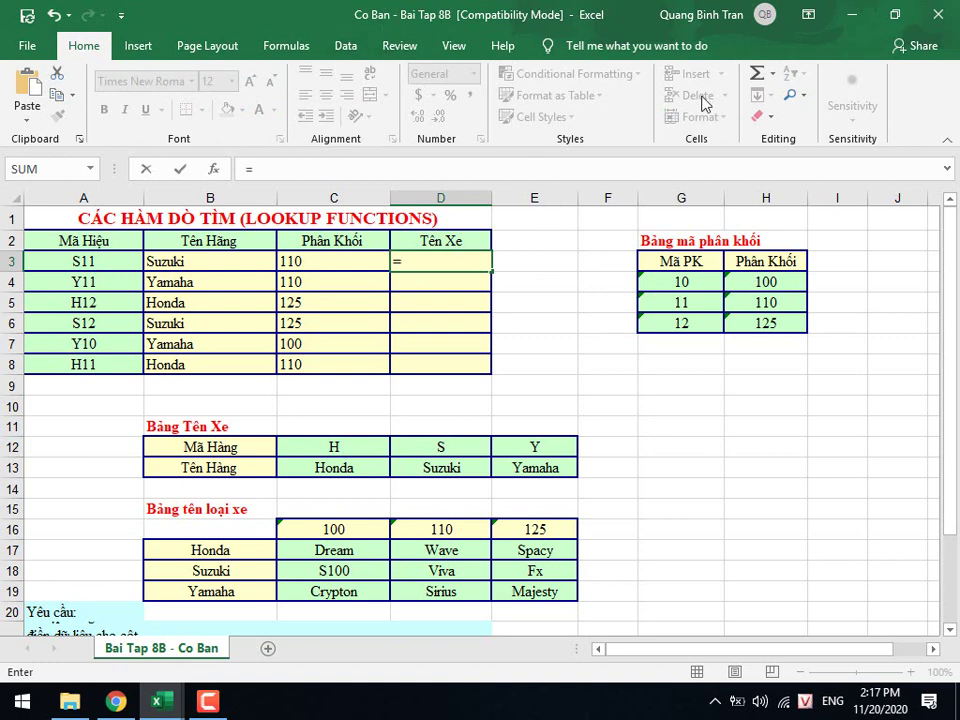
{"action": "type", "text": "if"}
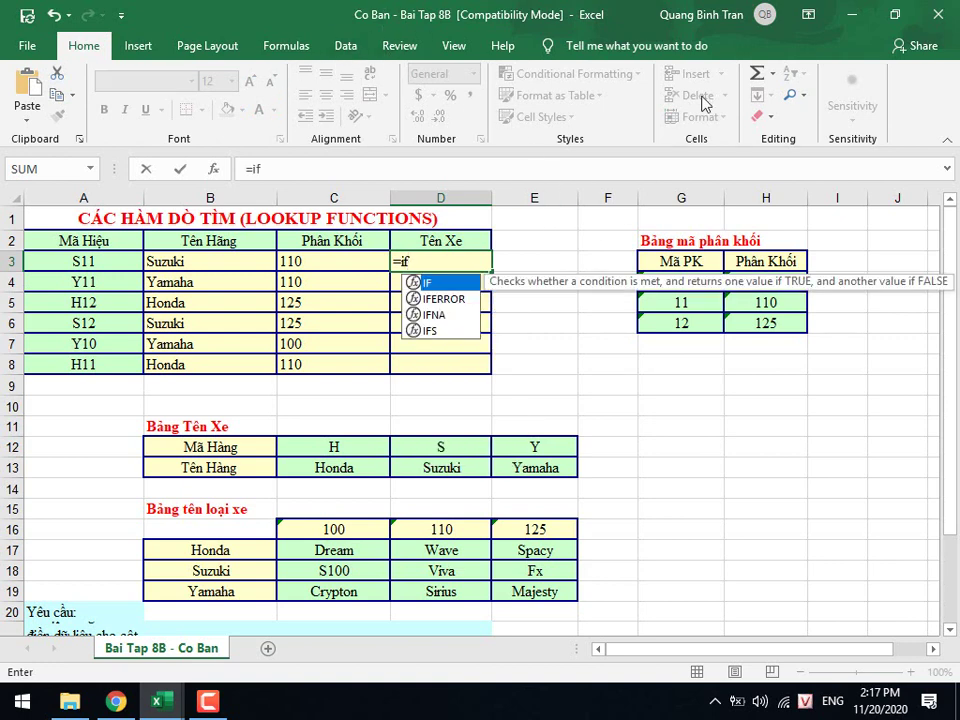
{"action": "type", "text": "("}
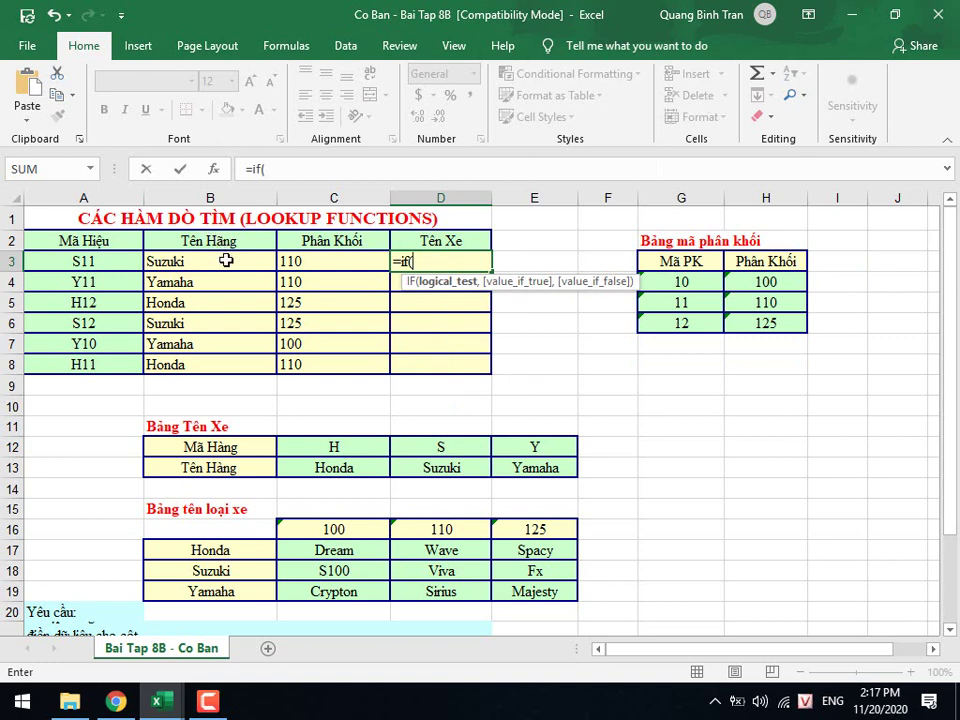
{"action": "left_click", "coordinate": [227, 258]}
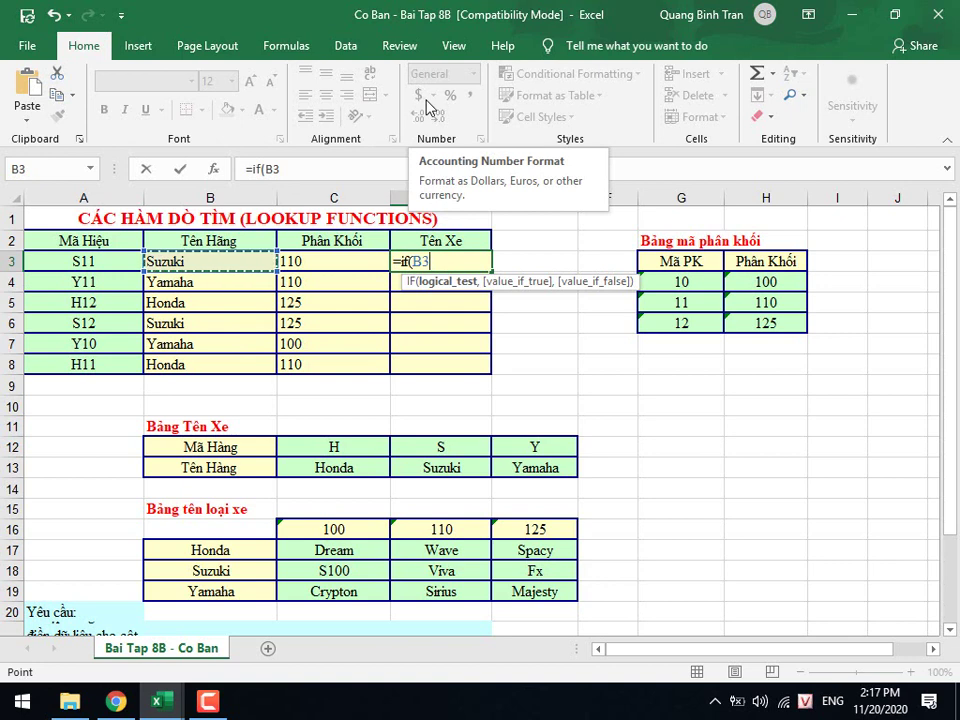
{"action": "type", "text": "=\""}
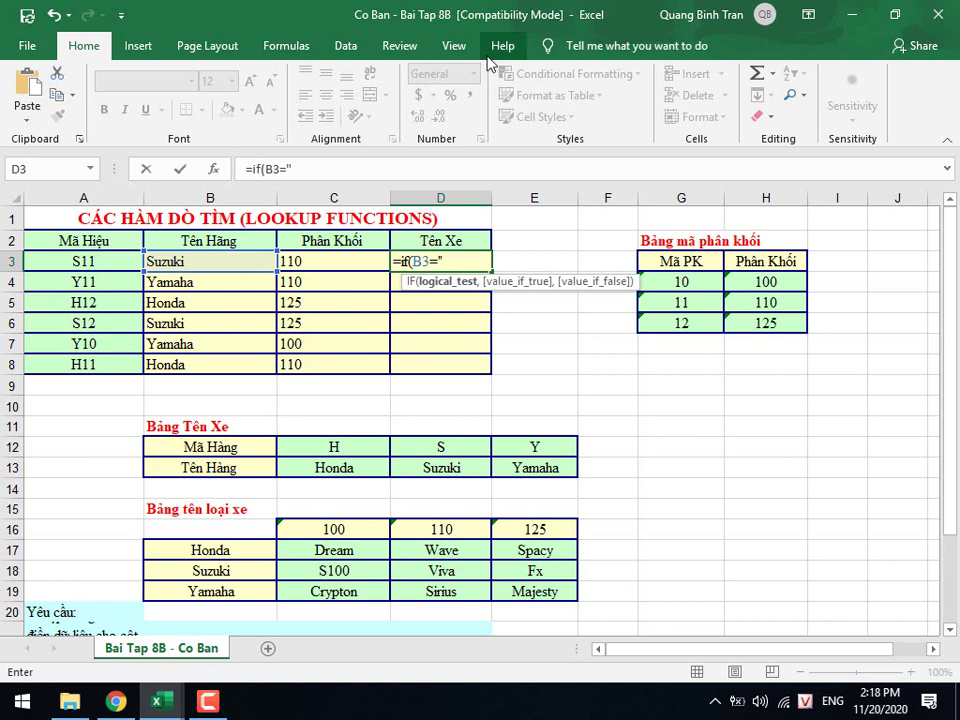
{"action": "type", "text": "Su"}
{"action": "type", "text": "zuki"}
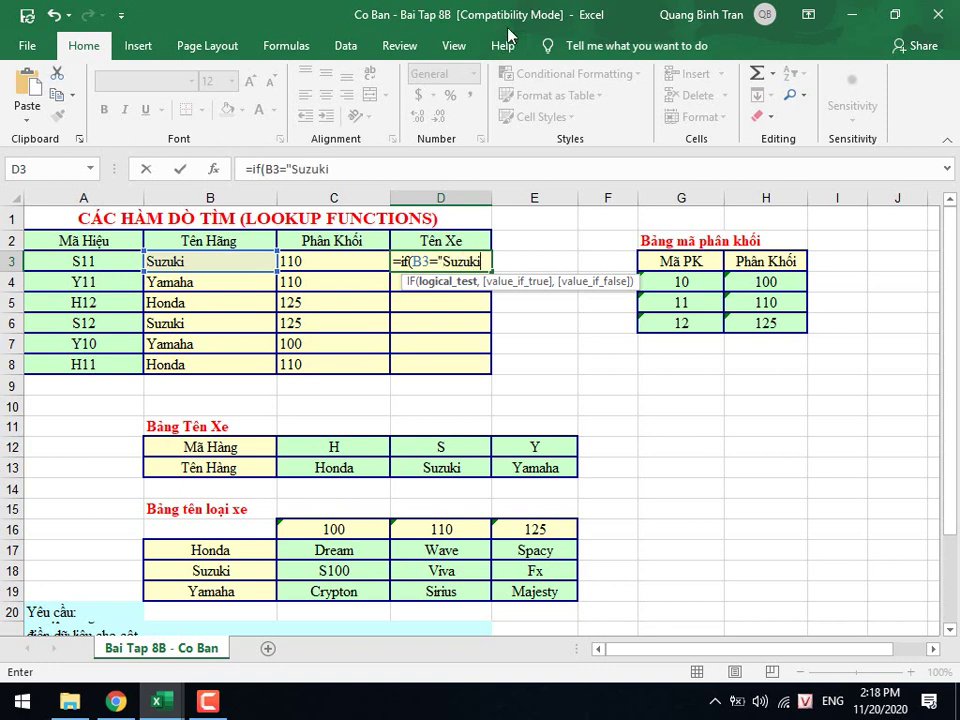
{"action": "type", "text": "\""}
{"action": "type", "text": ","}
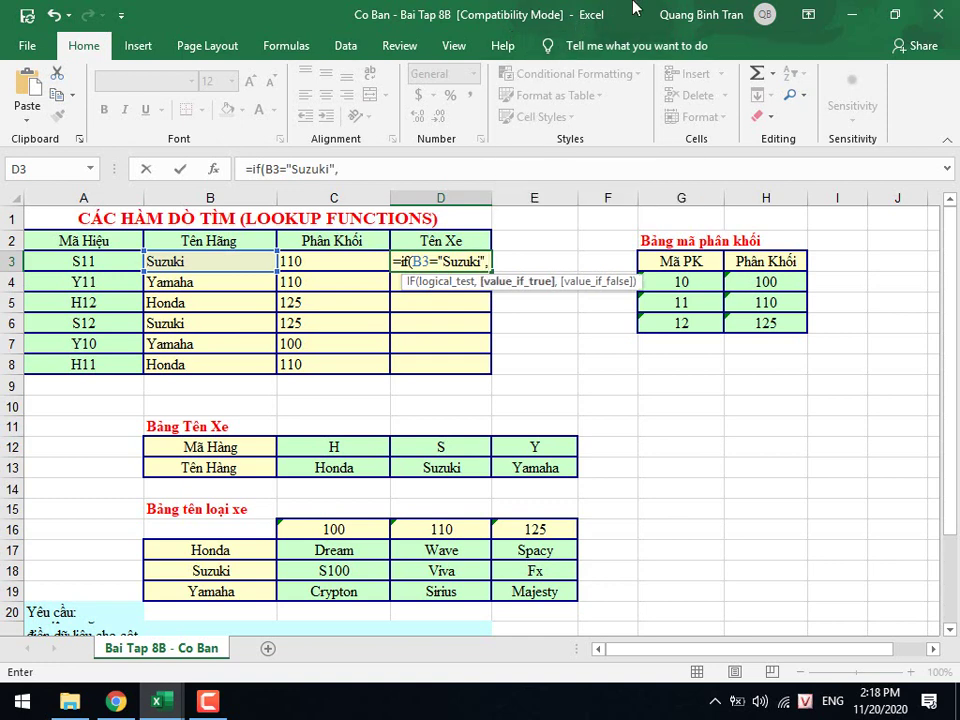
{"action": "type", "text": "S1"}
{"action": "type", "text": "00"}
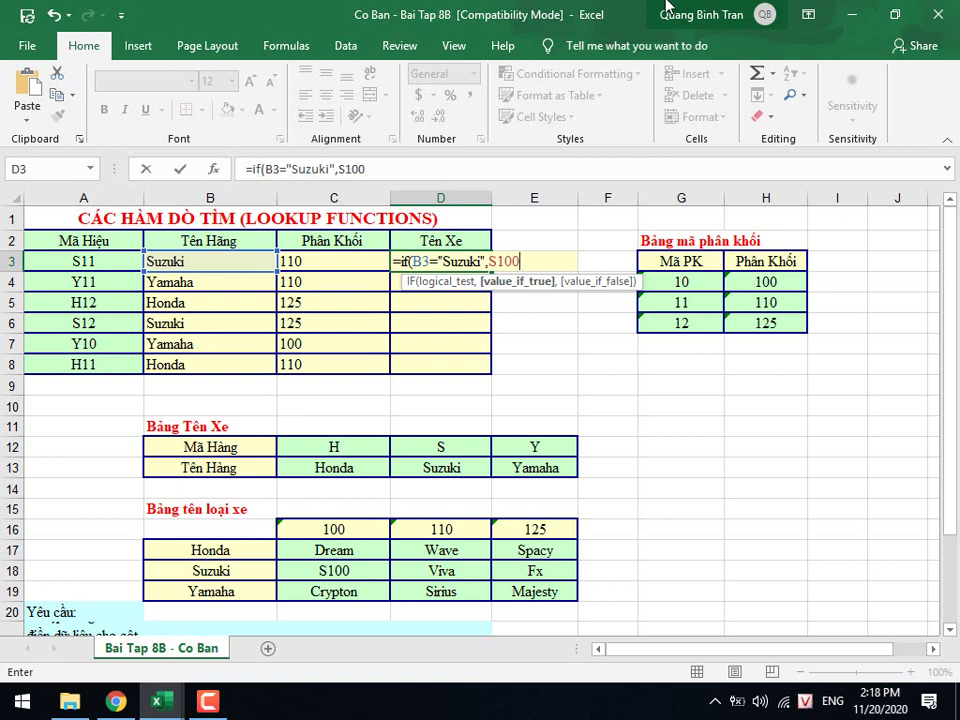
{"action": "key", "text": "BackSpace"}
{"action": "key", "text": "BackSpace"}
{"action": "key", "text": "BackSpace"}
{"action": "key", "text": "BackSpace"}
{"action": "key", "text": "BackSpace"}
{"action": "key", "text": "BackSpace"}
{"action": "key", "text": "BackSpace"}
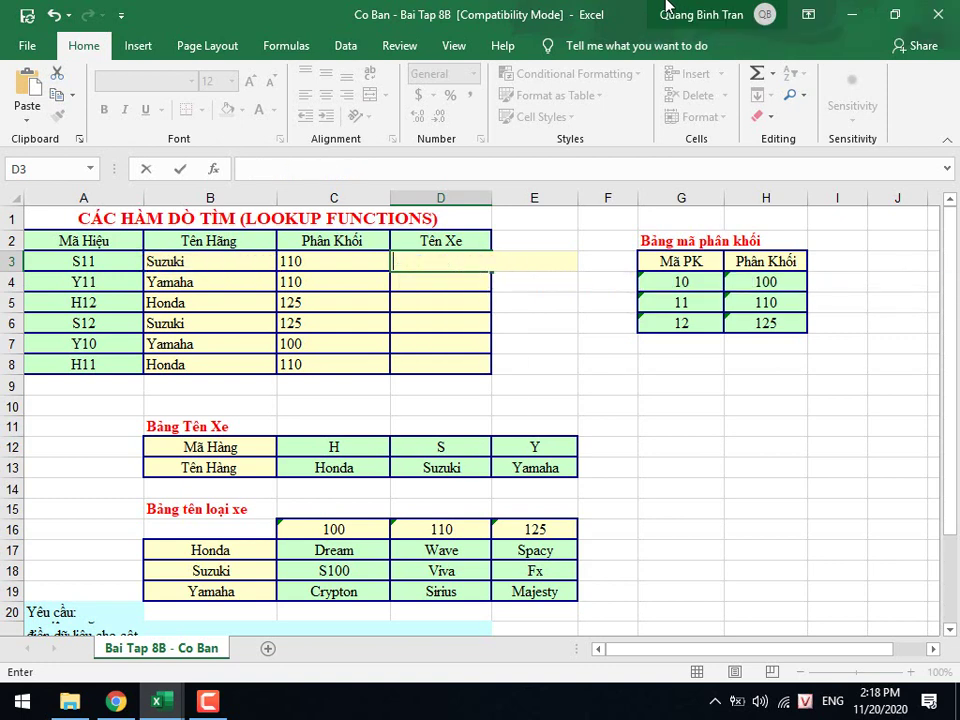
Paste the copied And(LOOKUP draft back into D3 and change LOOKUP to VLOOKUP.
{"action": "key", "text": "alt+v"}
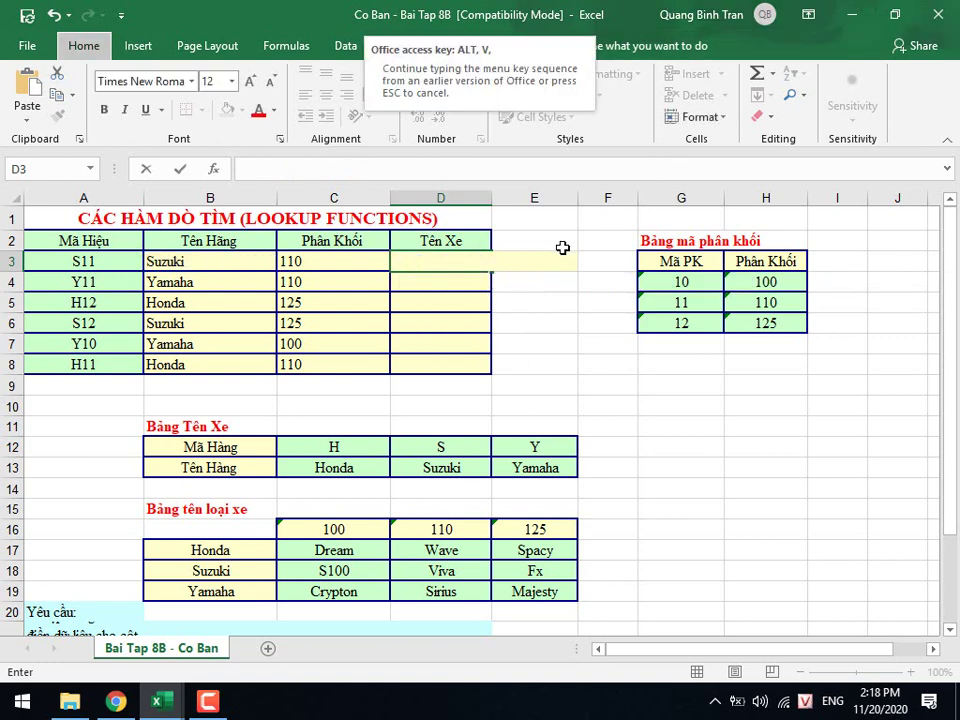
{"action": "key", "text": "Escape"}
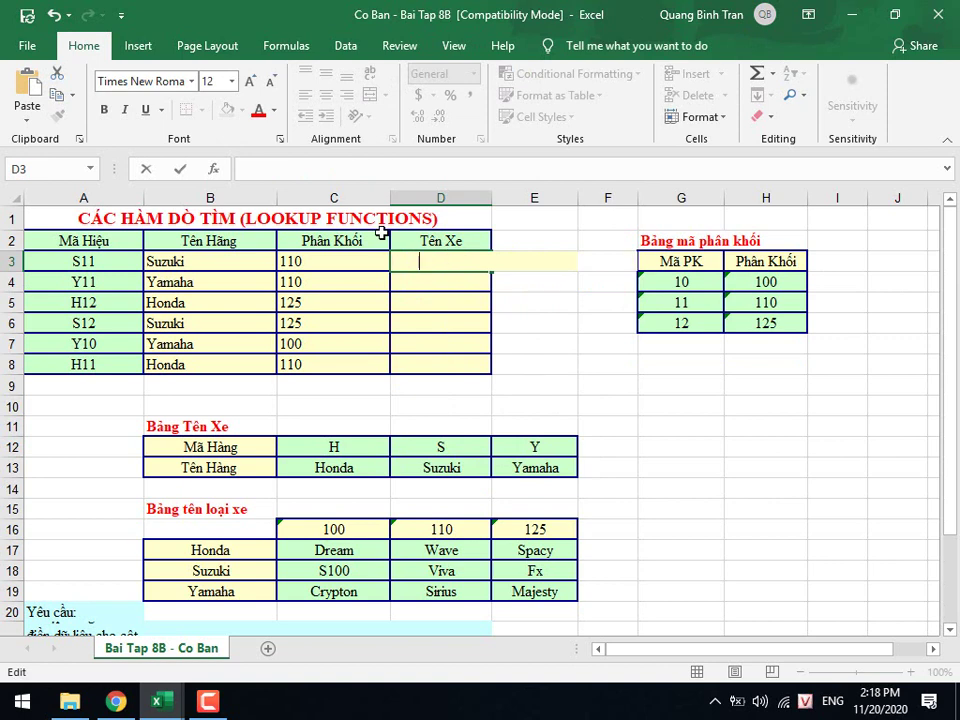
{"action": "key", "text": "ctrl+v"}
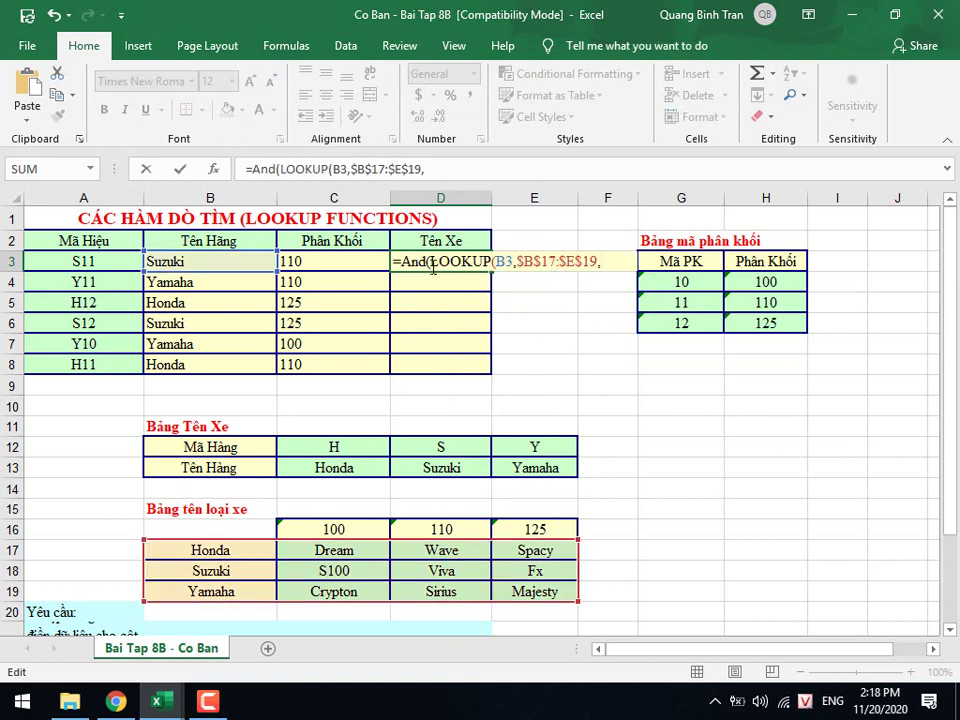
{"action": "left_click", "coordinate": [429, 261]}
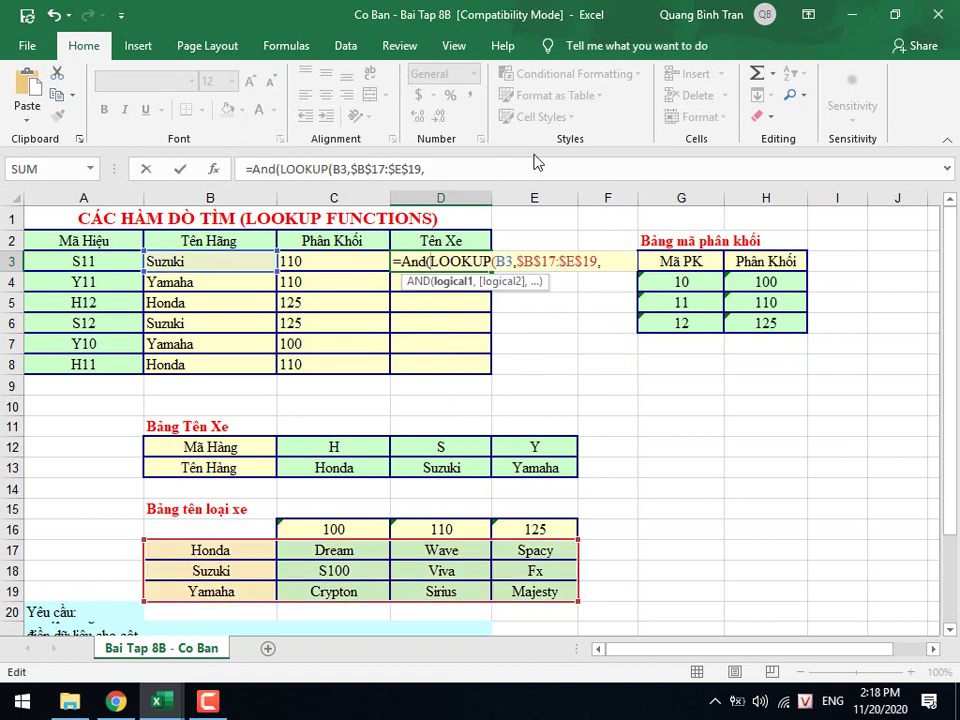
{"action": "type", "text": "V"}
{"action": "key", "text": "End"}
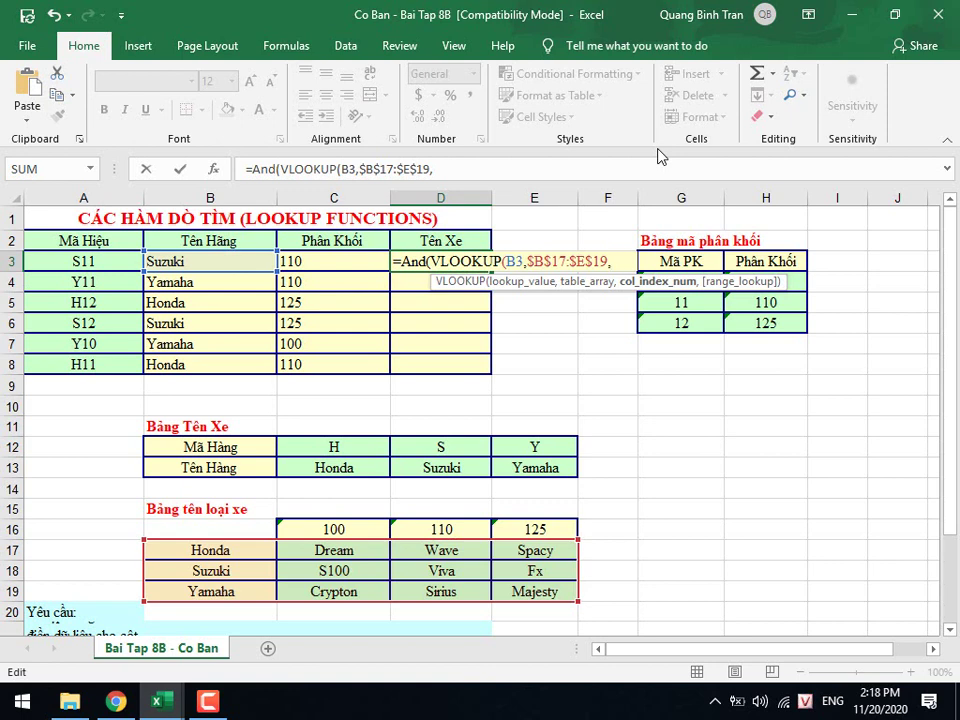
Close the VLOOKUP with column 2 and exact match 0, then start HLOOKUP(.
{"action": "type", "text": "2,"}
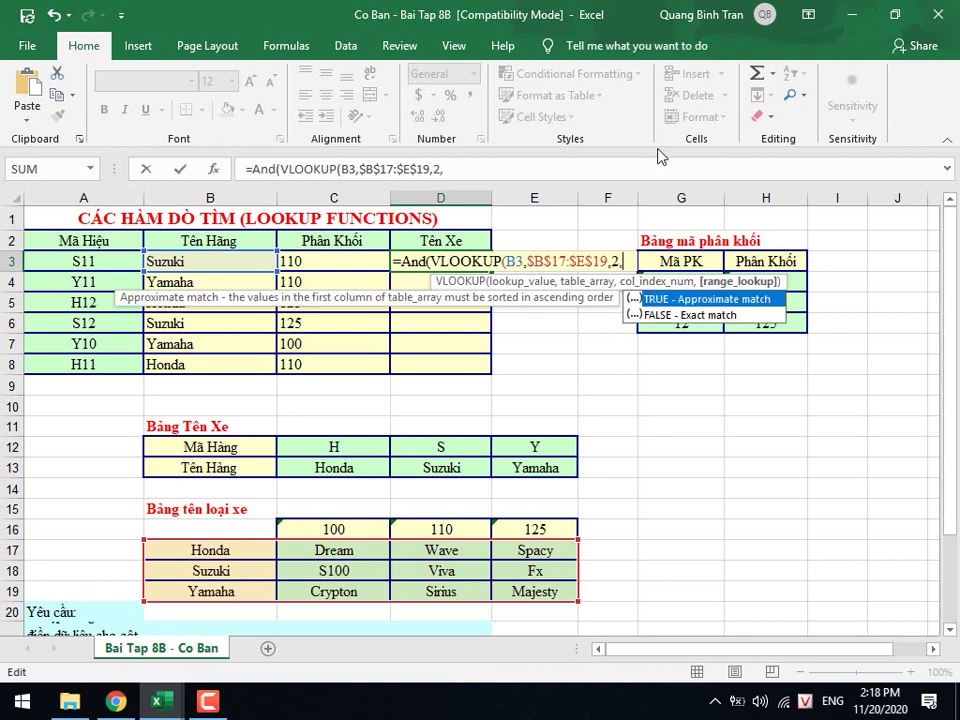
{"action": "type", "text": "0)"}
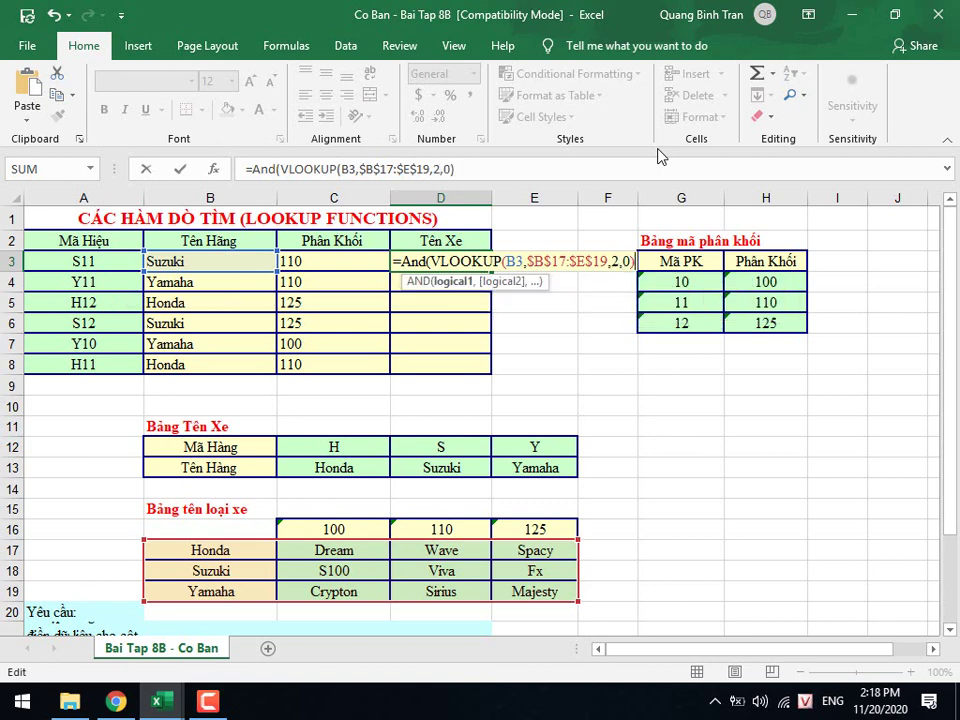
{"action": "type", "text": ","}
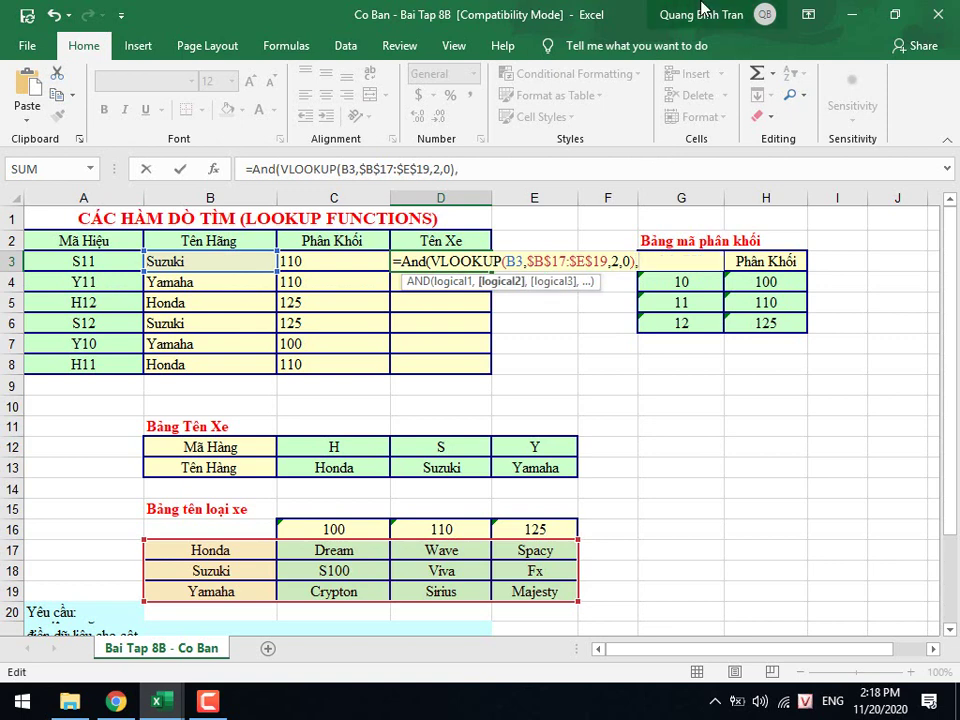
{"action": "type", "text": "Hlo"}
{"action": "key", "text": "BackSpace"}
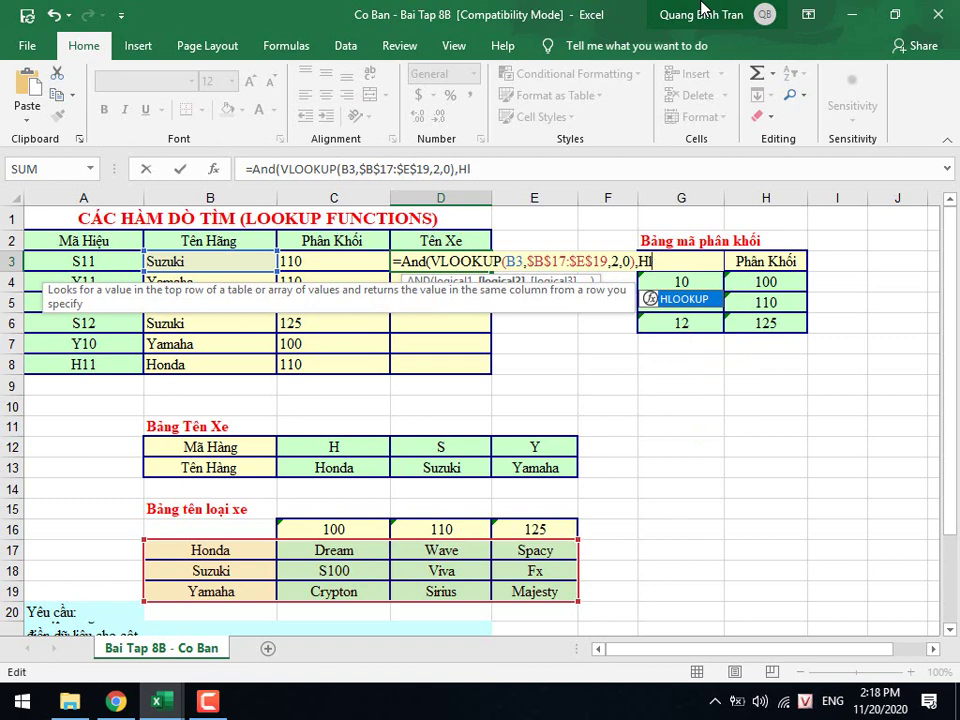
{"action": "key", "text": "BackSpace"}
{"action": "type", "text": "OO"}
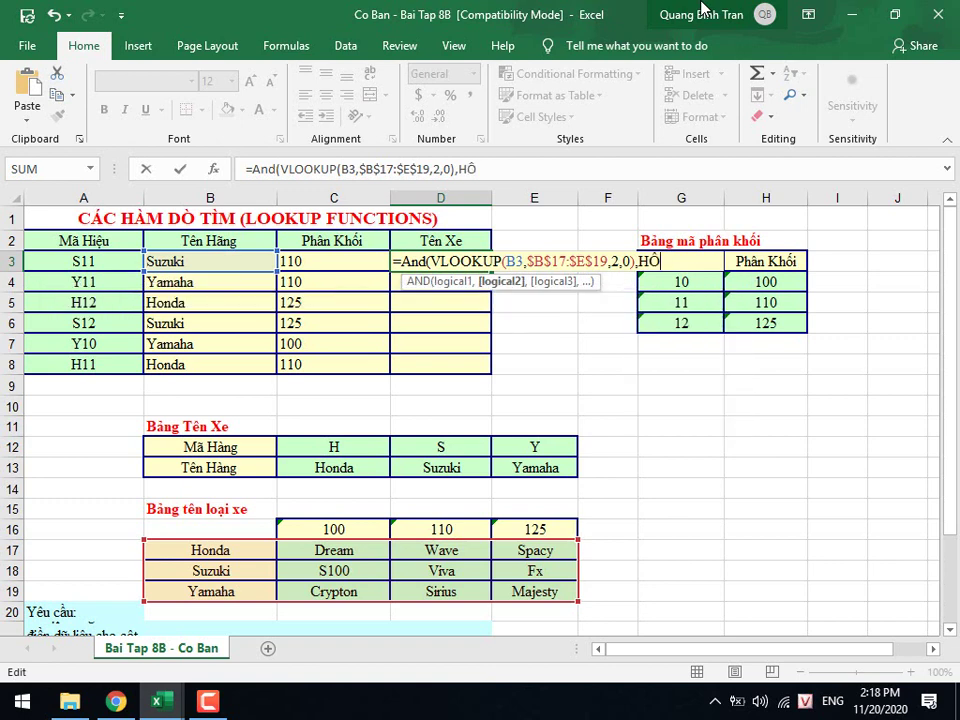
{"action": "key", "text": "BackSpace"}
{"action": "type", "text": "LOO"}
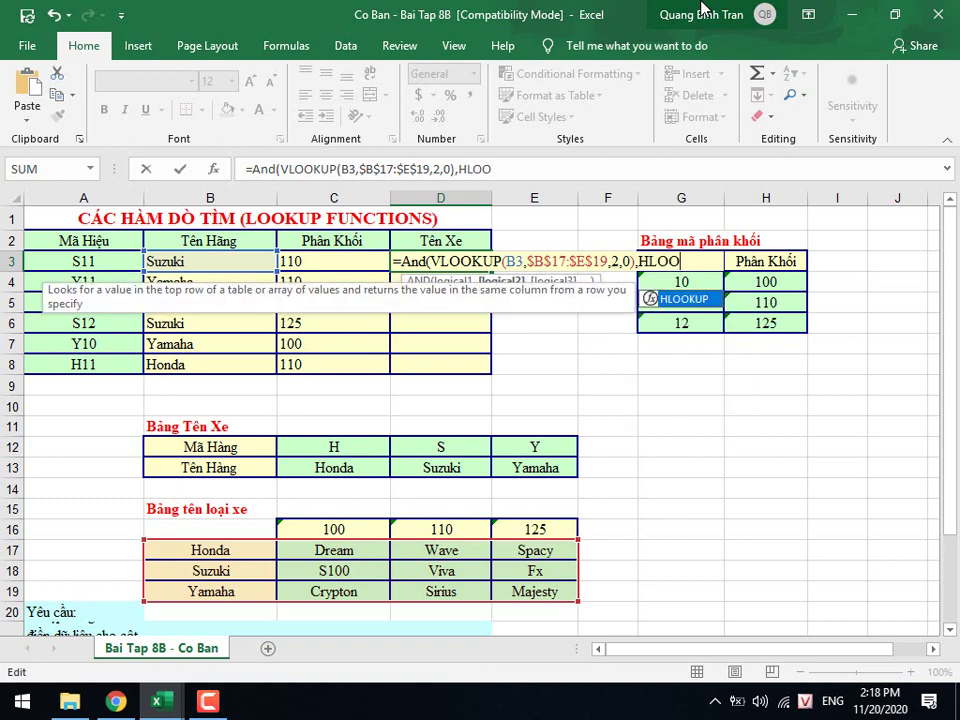
{"action": "type", "text": "OKUP"}
{"action": "type", "text": "("}
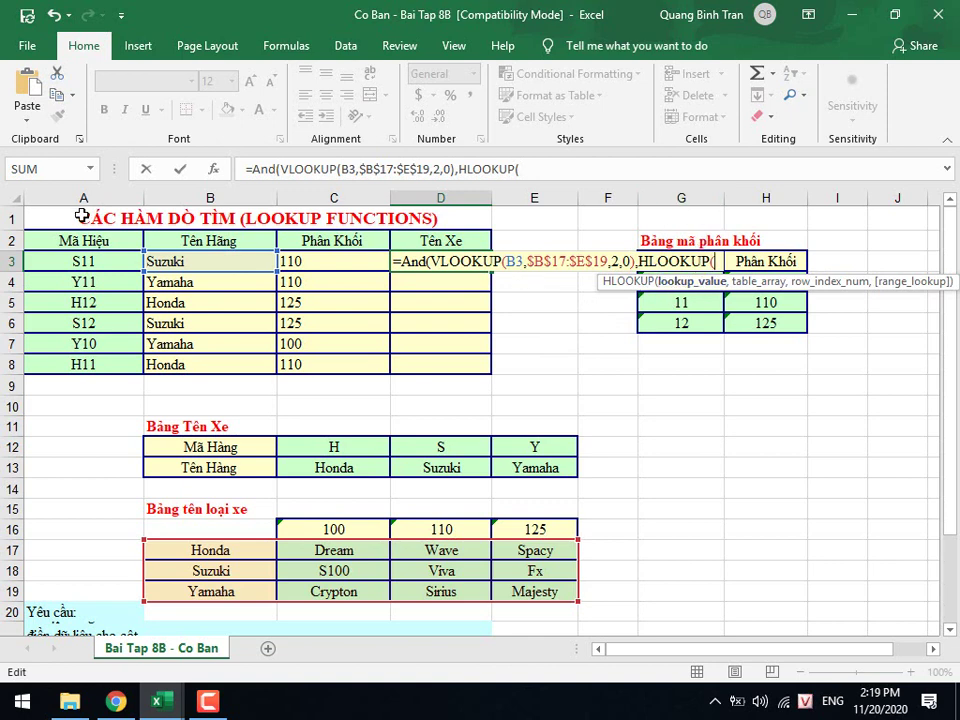
Give HLOOKUP the lookup value C3, table $G$4:$H$6 and row 2.
{"action": "left_click", "coordinate": [328, 261]}
{"action": "type", "text": ","}
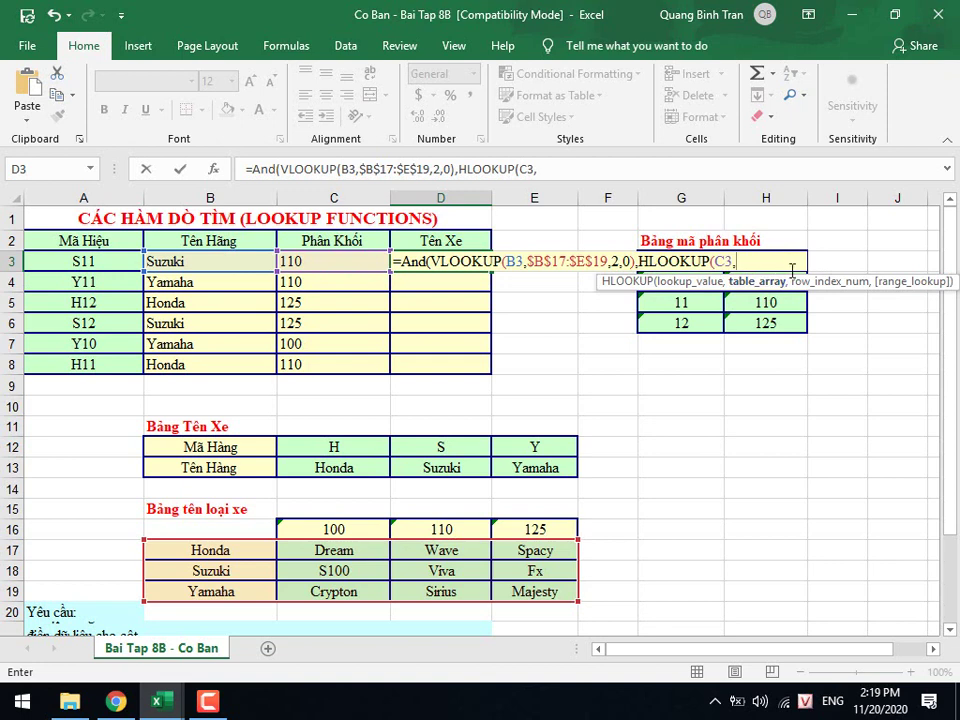
{"action": "left_click_drag", "start_coordinate": [797, 315], "coordinate": [703, 281]}
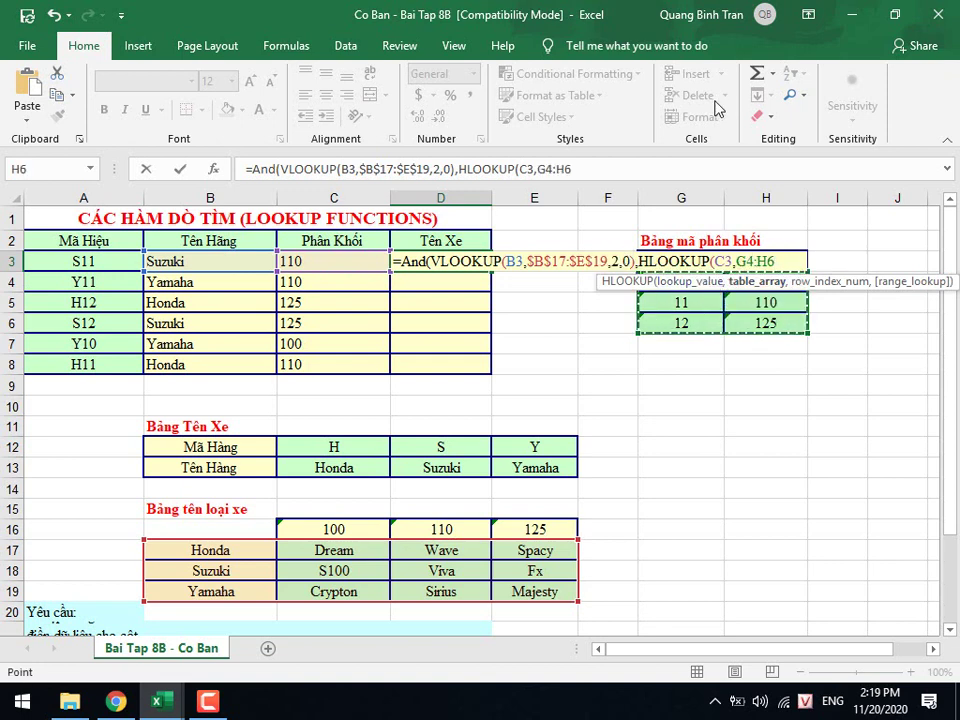
{"action": "key", "text": "F4"}
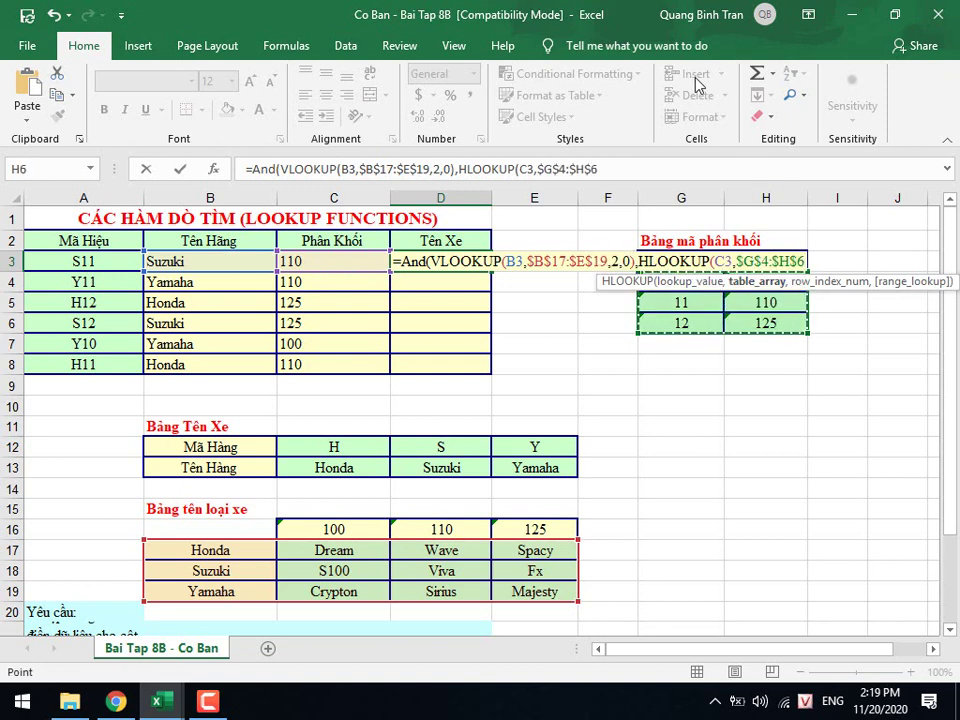
{"action": "type", "text": ","}
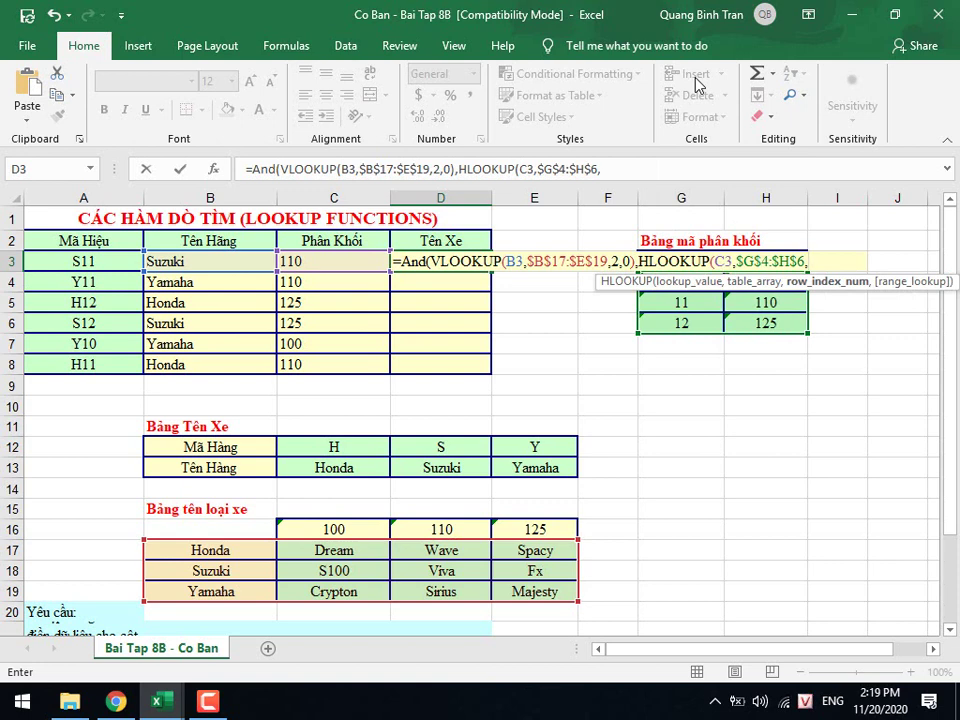
{"action": "type", "text": "2"}
Discard D3's =And(VLOOKUP(...),HLOOKUP(... draft with Escape.
{"action": "key", "text": "Escape"}
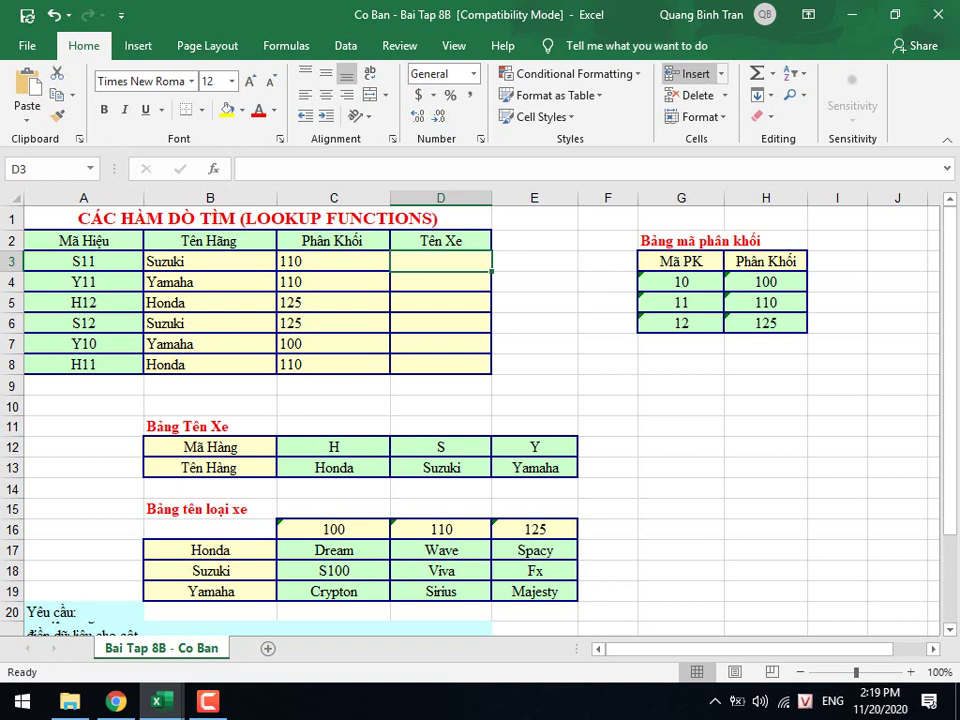
Enter =VLOOKUP(B3,$B$17:$E$19, in D3 and commit it as it stands.
{"action": "type", "text": "="}
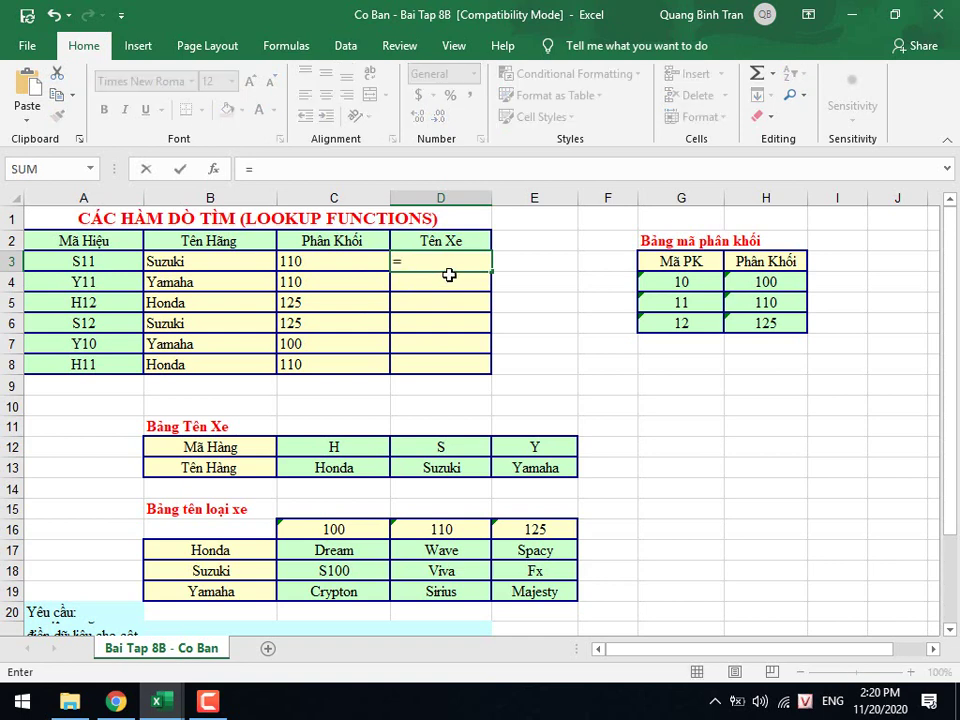
{"action": "type", "text": "VLOOK"}
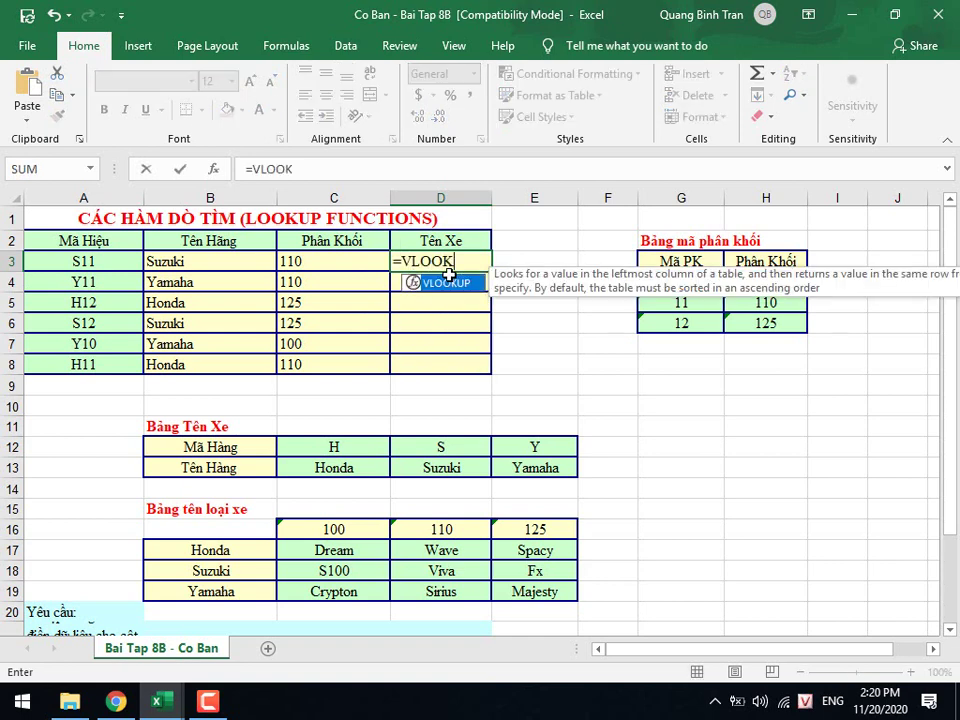
{"action": "type", "text": "UP("}
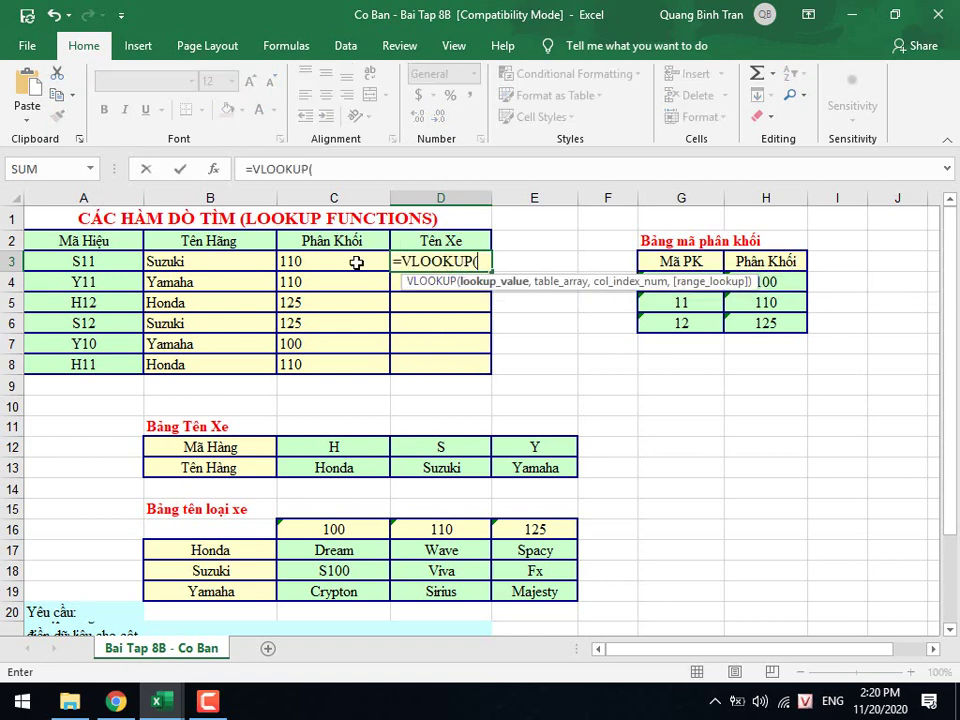
{"action": "left_click", "coordinate": [157, 260]}
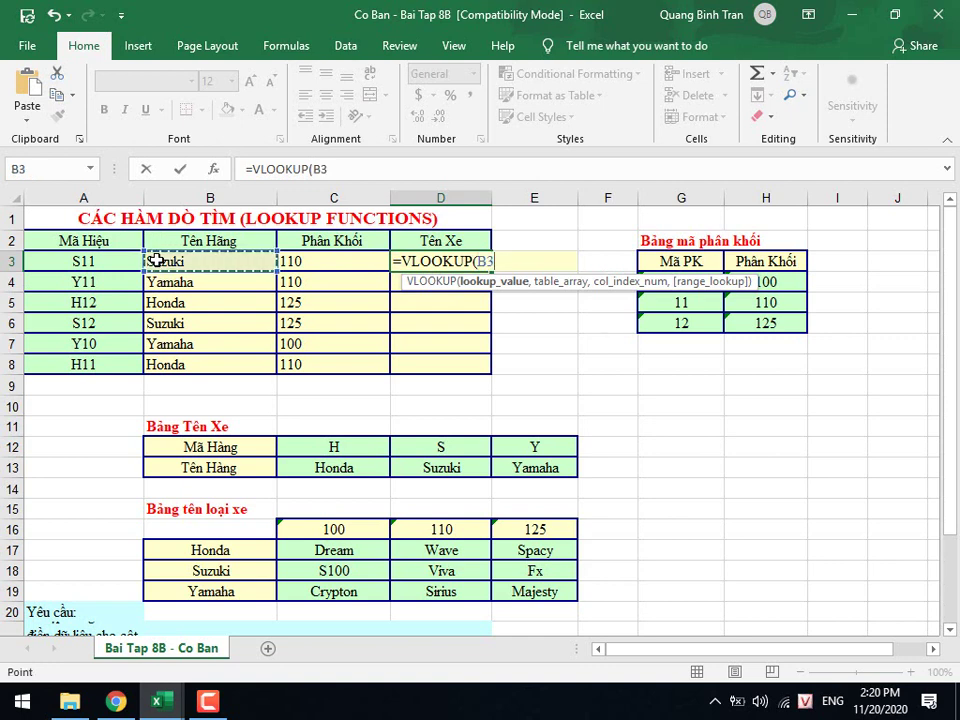
{"action": "type", "text": ","}
{"action": "left_click_drag", "start_coordinate": [217, 550], "coordinate": [518, 590]}
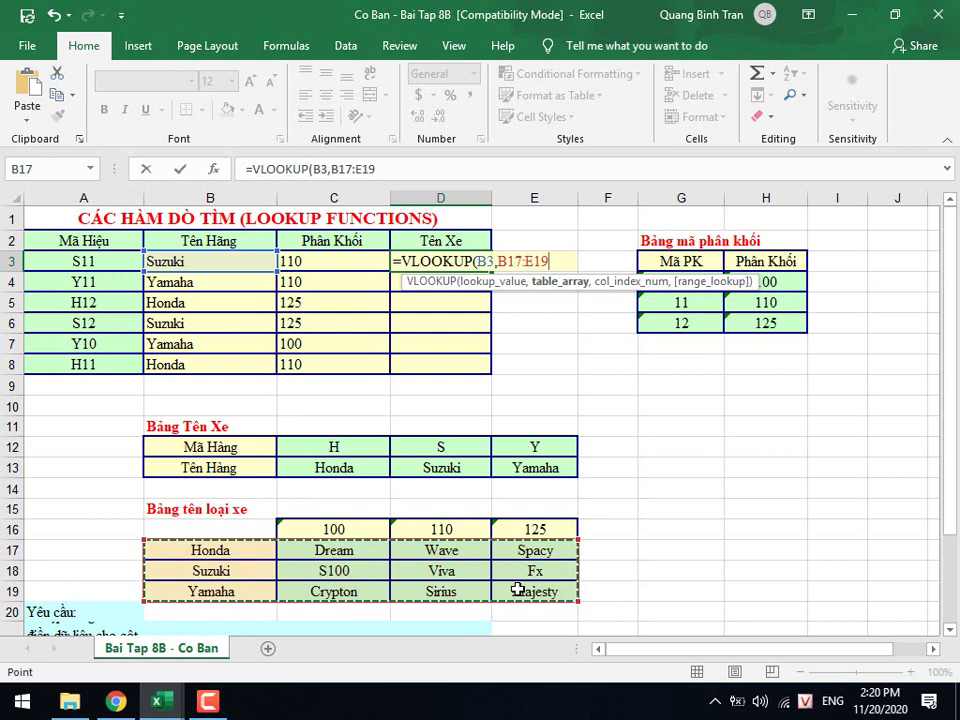
{"action": "key", "text": "F4"}
{"action": "type", "text": "$E$19,"}
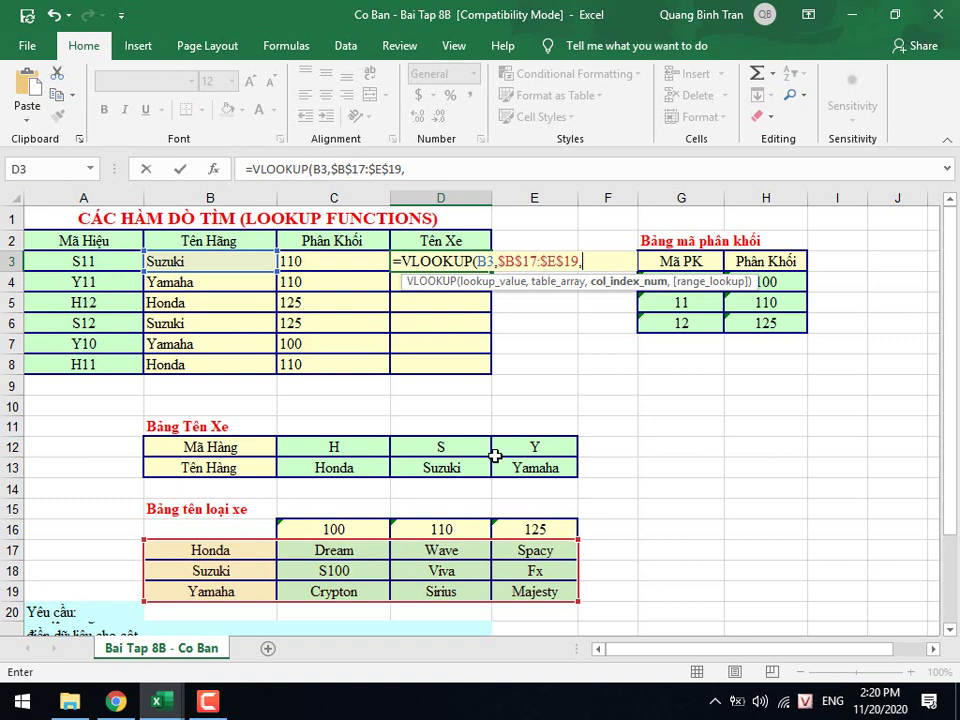
{"action": "left_click", "coordinate": [240, 169]}
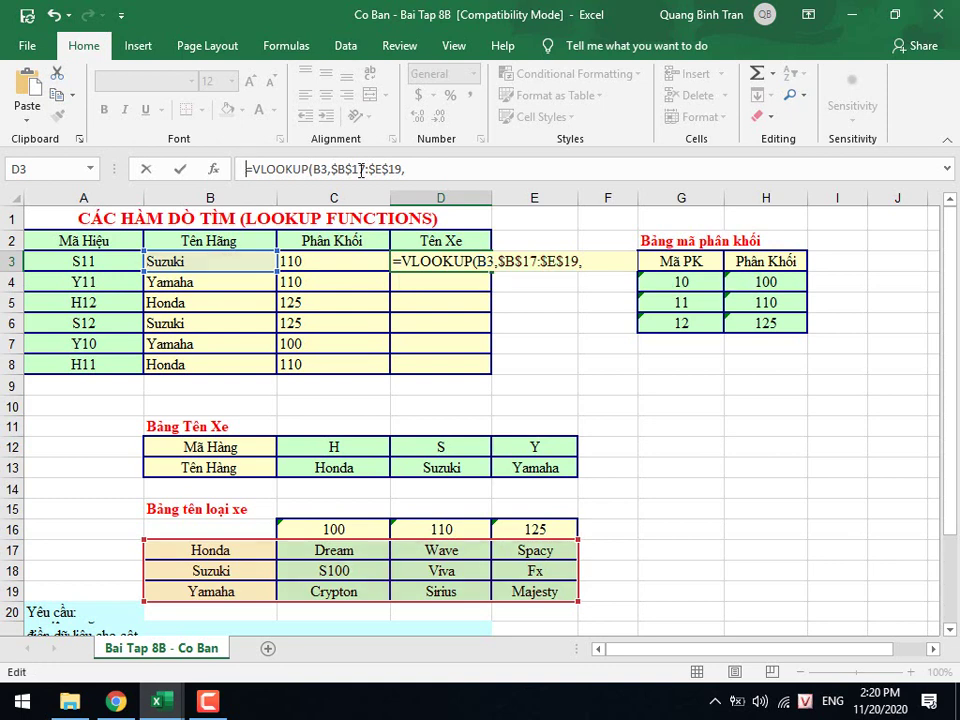
{"action": "key", "text": "Return"}
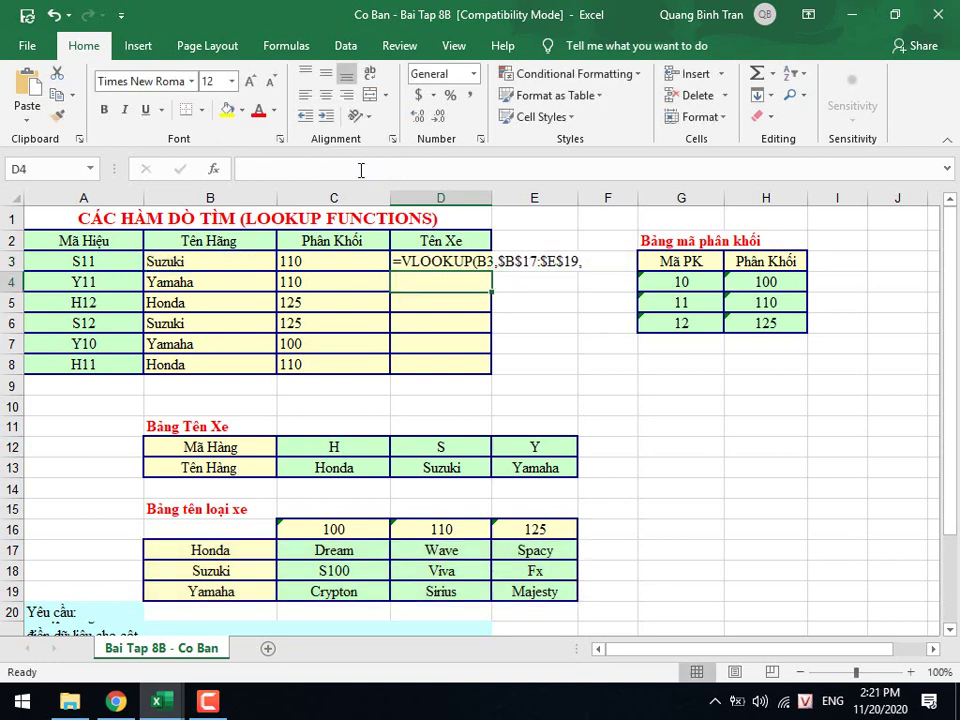
Widen columns E and F and insert a new empty column at F.
{"action": "left_click_drag", "start_coordinate": [579, 197], "coordinate": [621, 196]}
{"action": "left_click_drag", "start_coordinate": [686, 196], "coordinate": [701, 190]}
{"action": "right_click", "coordinate": [662, 198]}
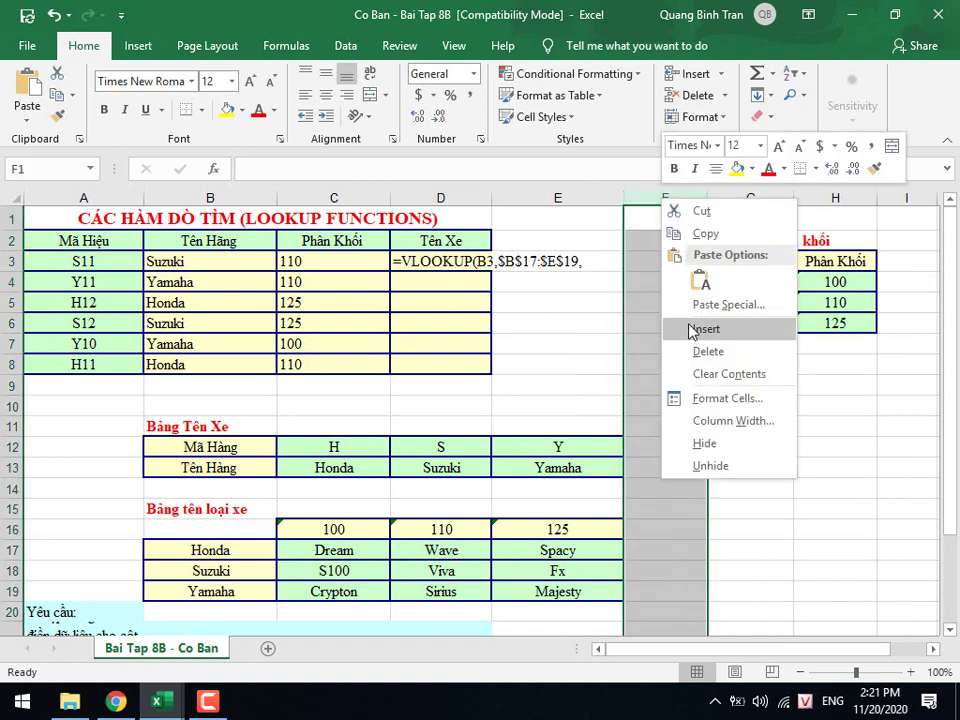
{"action": "left_click", "coordinate": [689, 328]}
Enter =IF(C3=100,2,IF(C3=110,3,4)) in helper cell F3.
{"action": "left_click", "coordinate": [640, 263]}
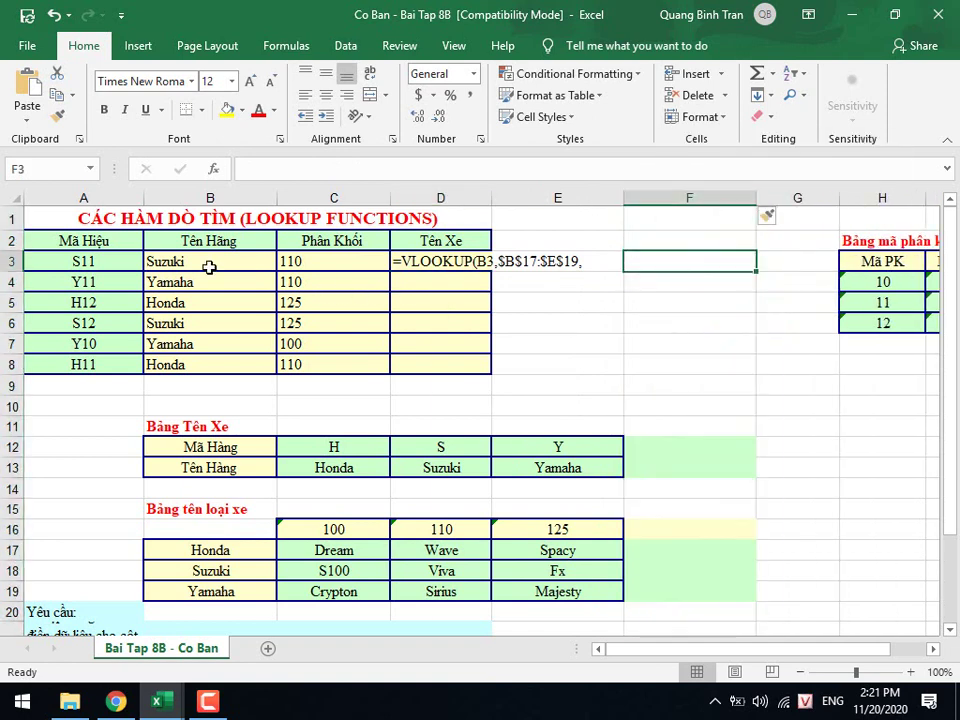
{"action": "left_click", "coordinate": [356, 262]}
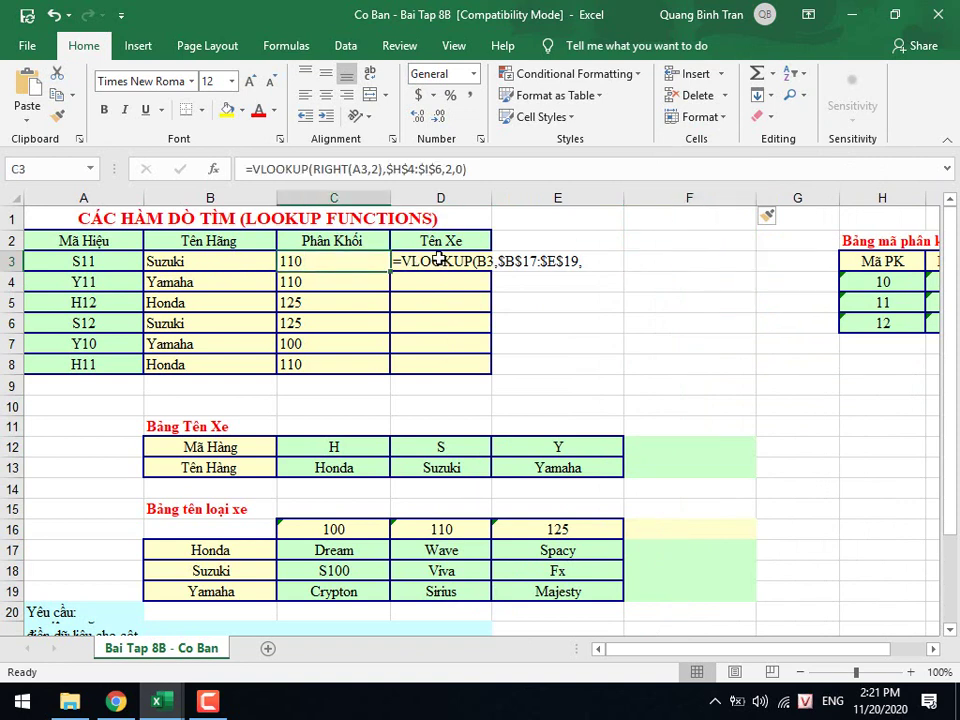
{"action": "left_click", "coordinate": [686, 262]}
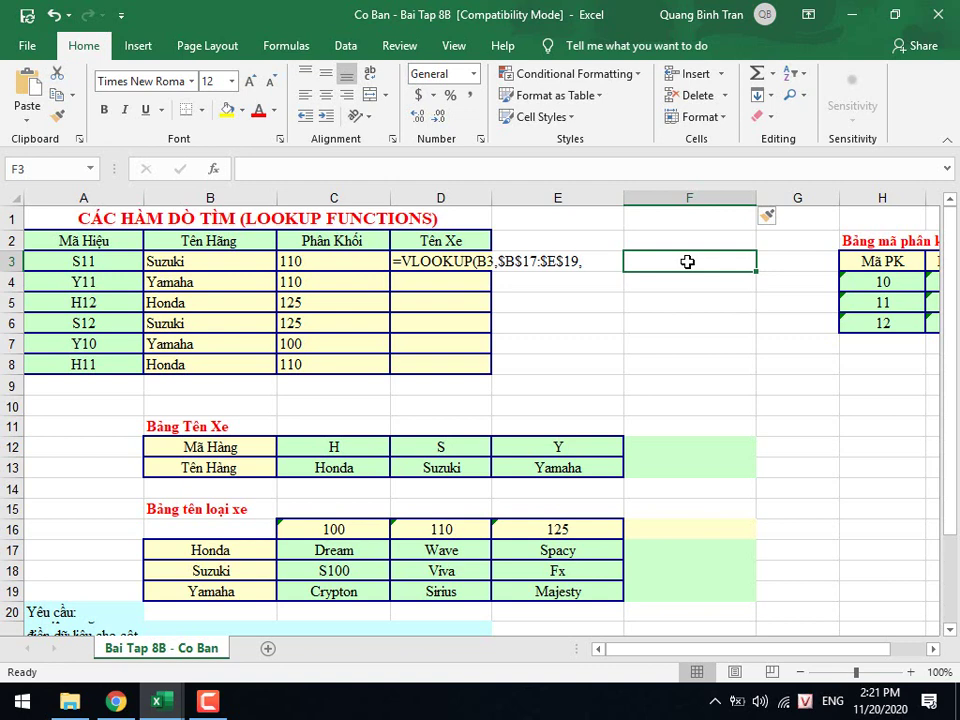
{"action": "type", "text": "=IF "}
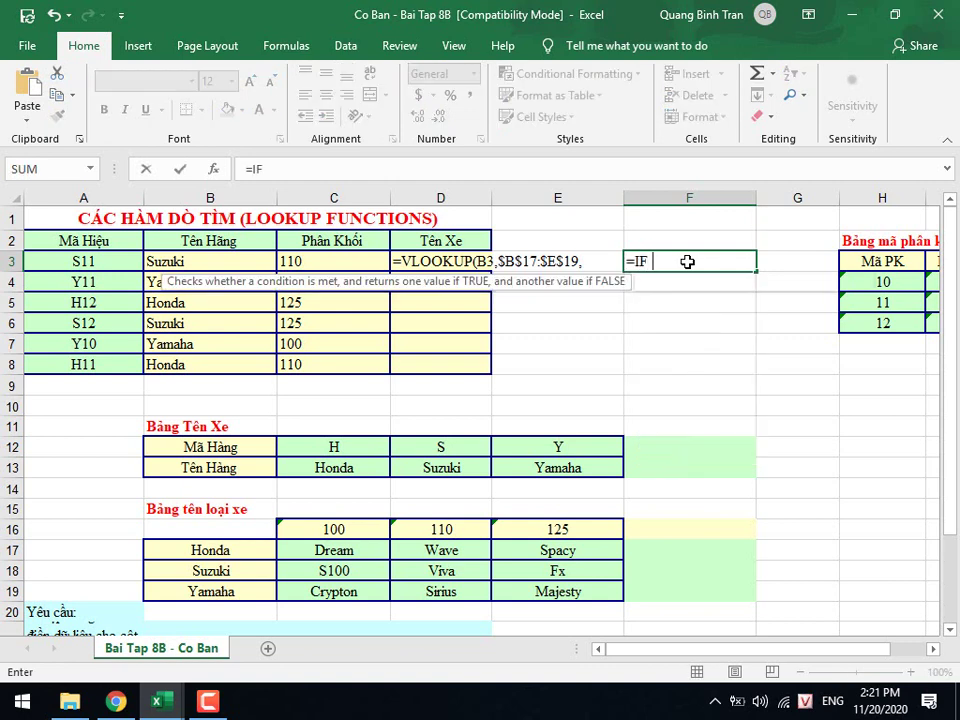
{"action": "type", "text": "("}
{"action": "left_click", "coordinate": [328, 241]}
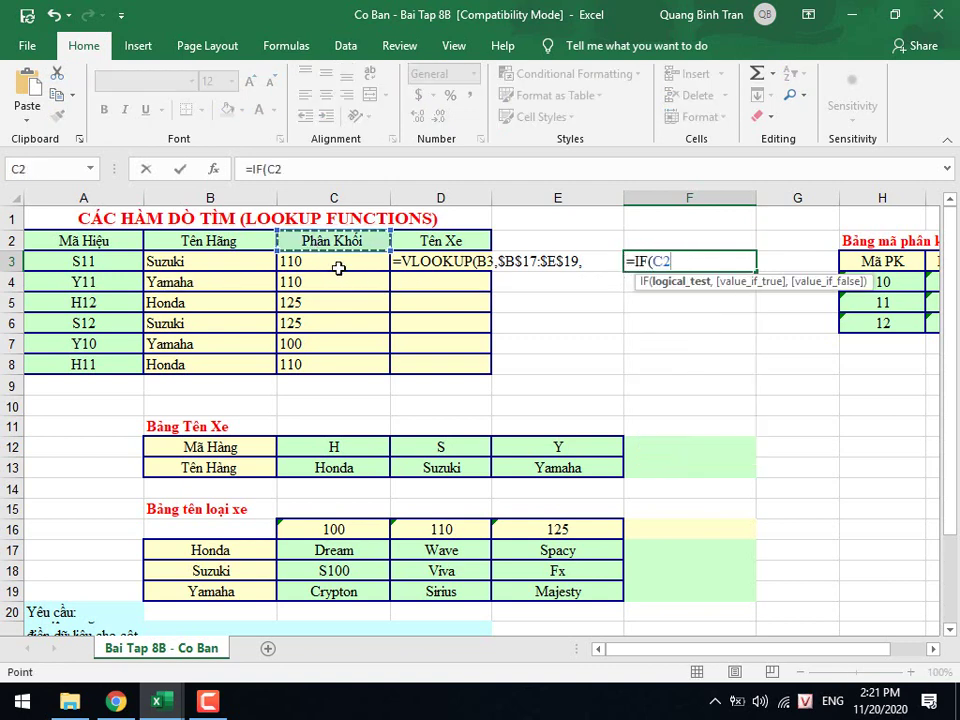
{"action": "left_click", "coordinate": [334, 260]}
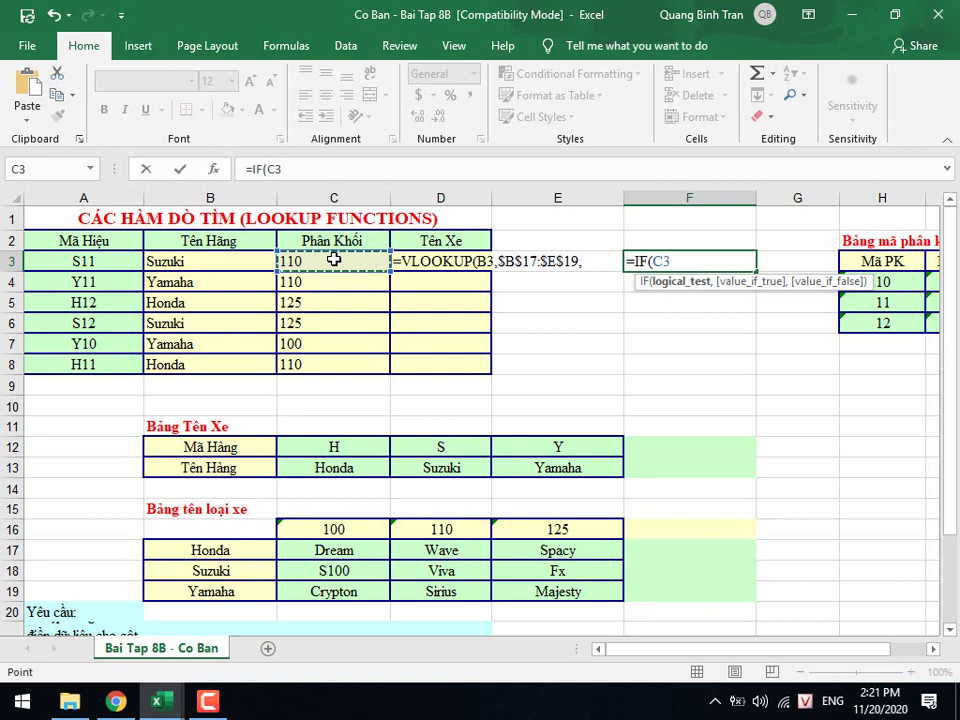
{"action": "type", "text": "=100"}
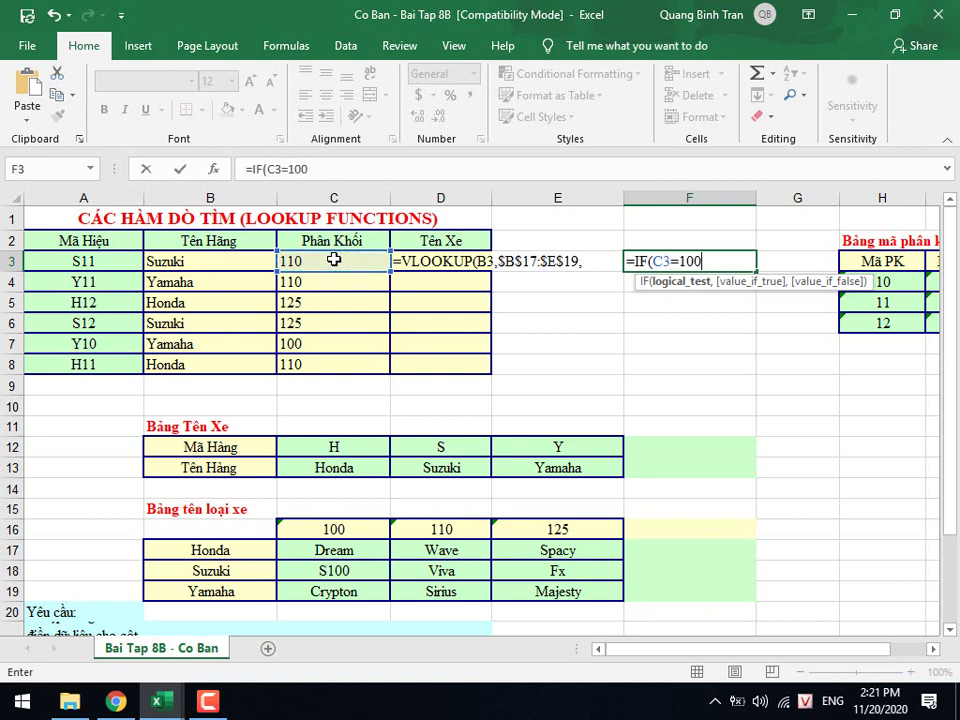
{"action": "type", "text": ","}
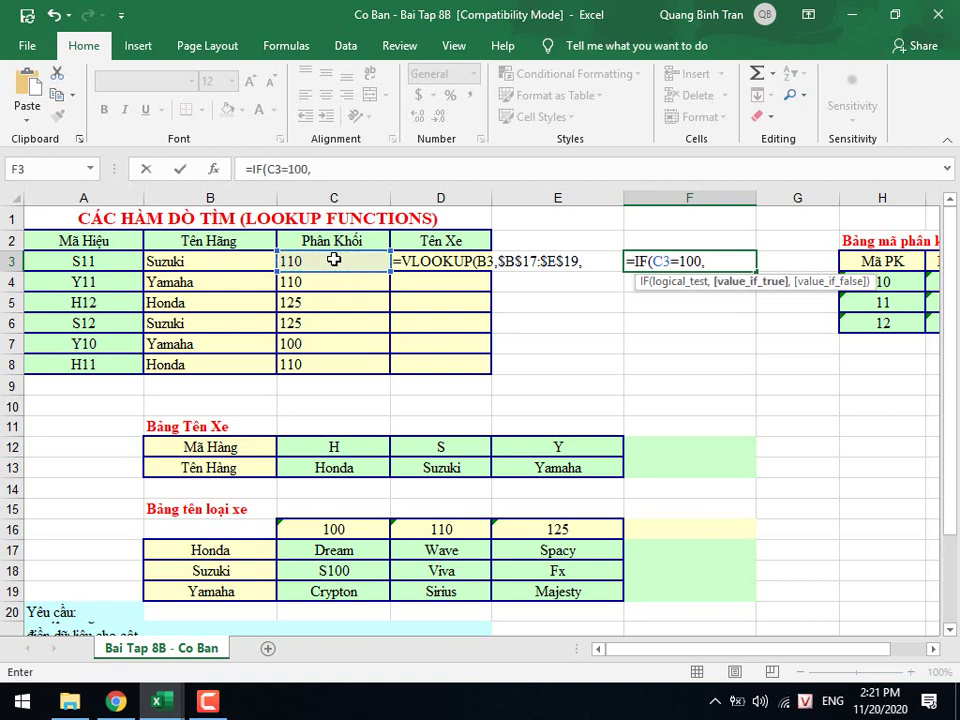
{"action": "type", "text": "2"}
{"action": "type", "text": ",i"}
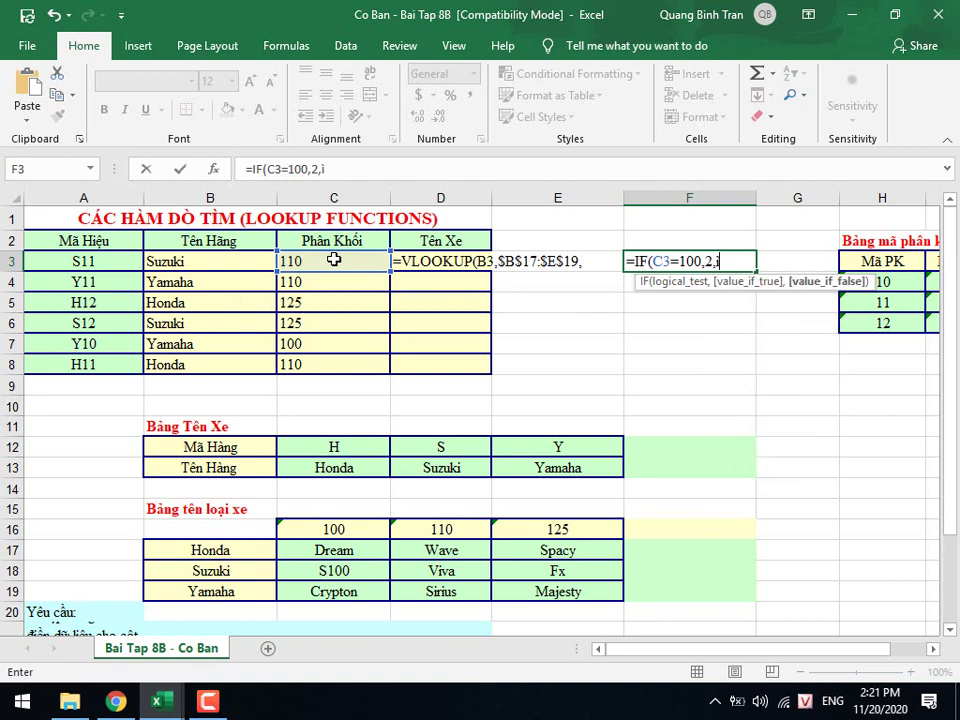
{"action": "type", "text": "f("}
{"action": "left_click", "coordinate": [334, 260]}
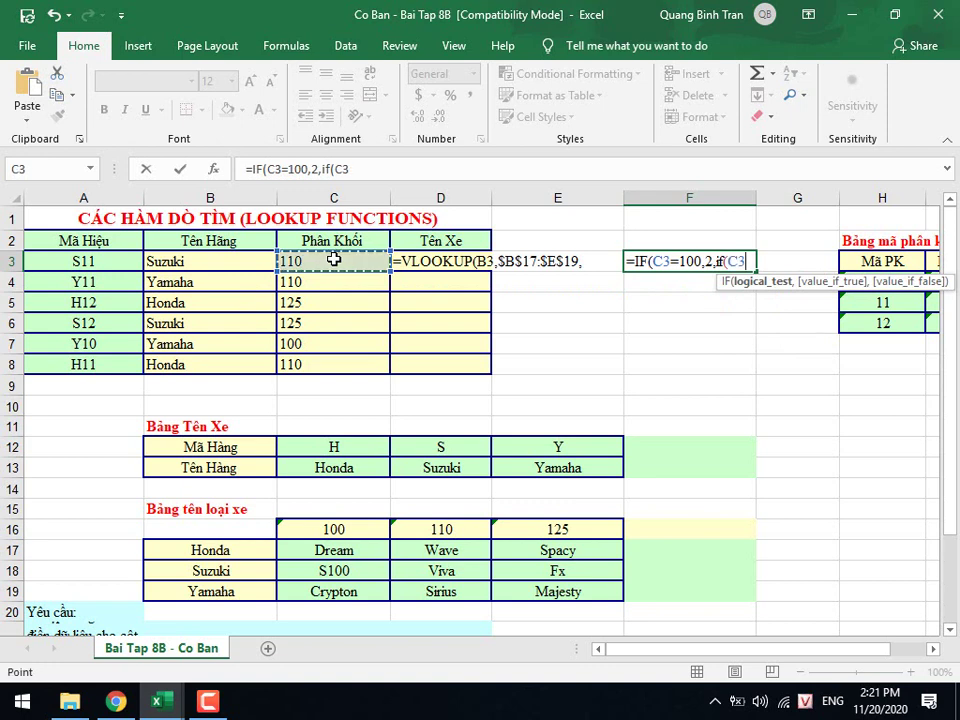
{"action": "type", "text": "="}
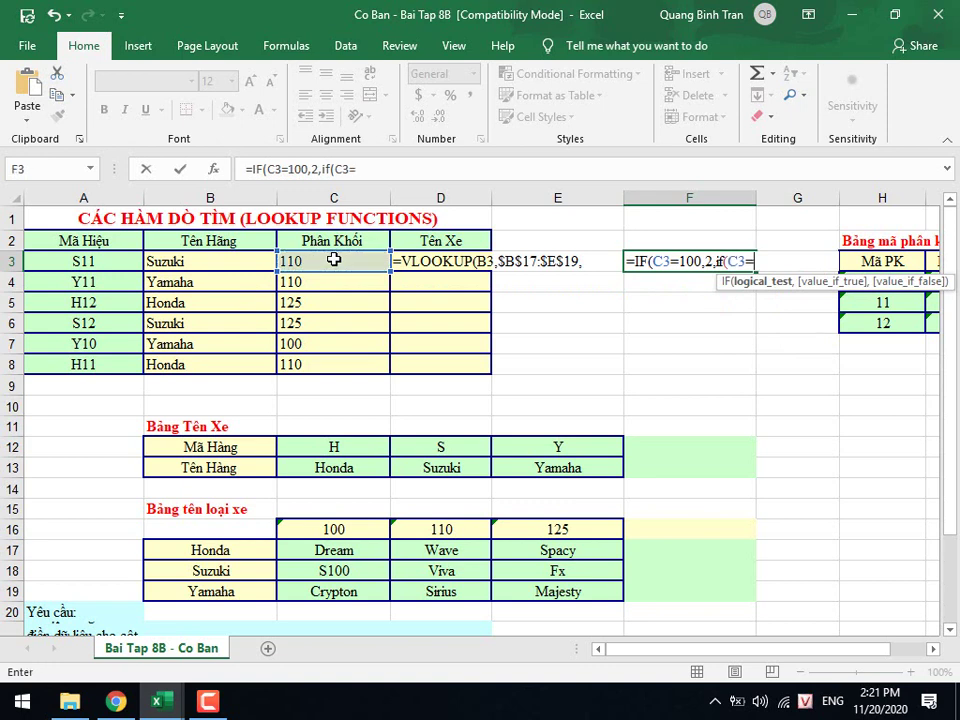
{"action": "type", "text": "110,"}
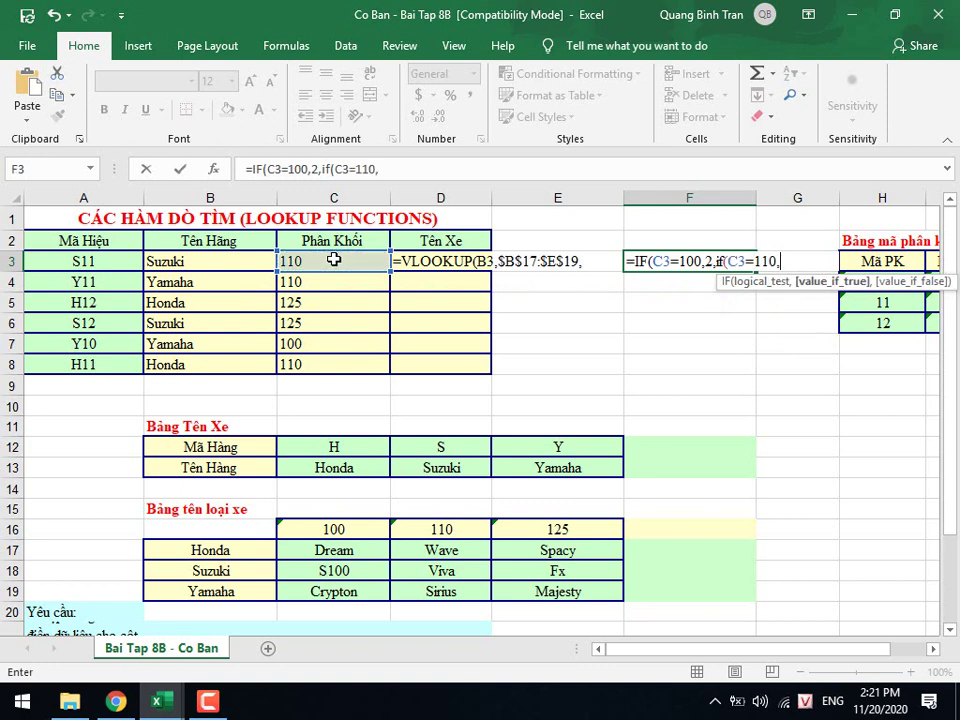
{"action": "type", "text": "3"}
{"action": "type", "text": ",4))"}
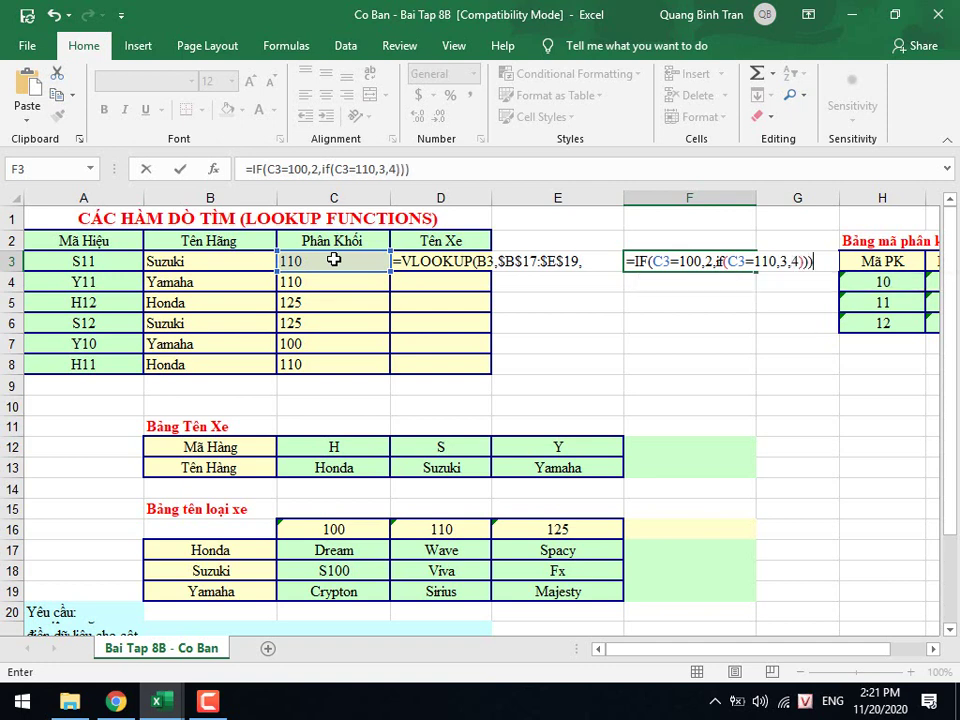
{"action": "key", "text": "Return"}
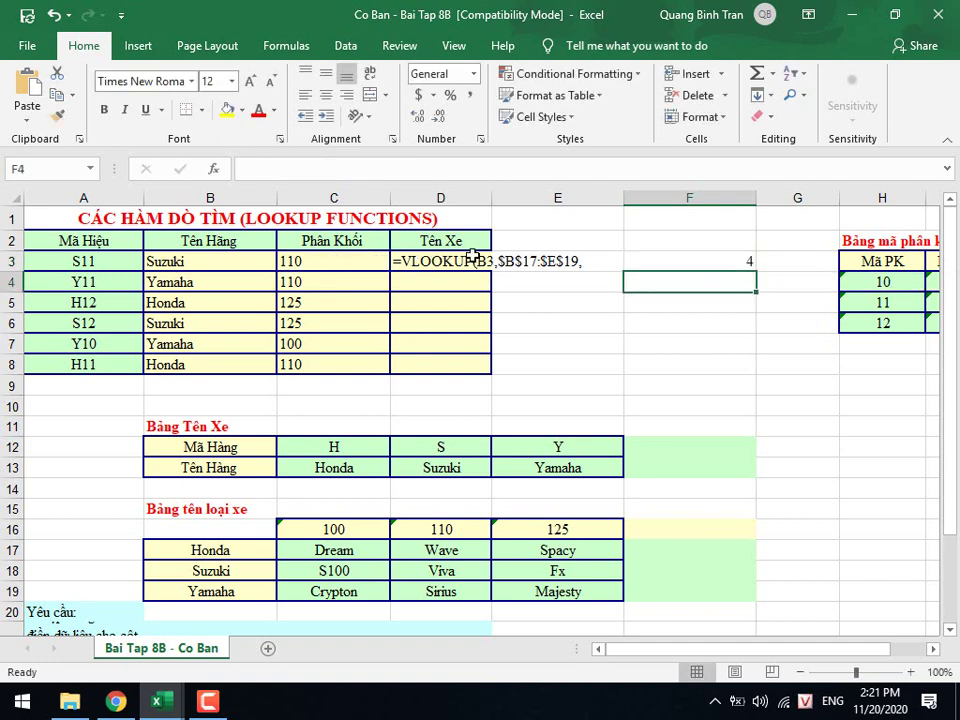
Fill F3's nested IF formula down to F8.
{"action": "left_click", "coordinate": [729, 262]}
{"action": "left_click_drag", "start_coordinate": [756, 272], "coordinate": [749, 382]}
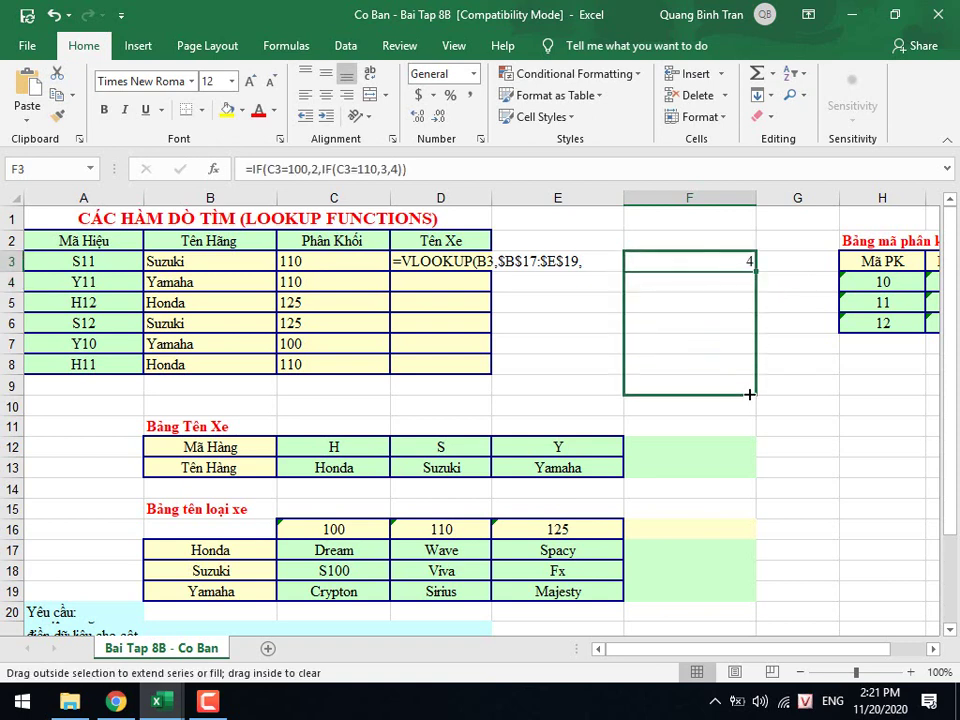
{"action": "left_click", "coordinate": [729, 263]}
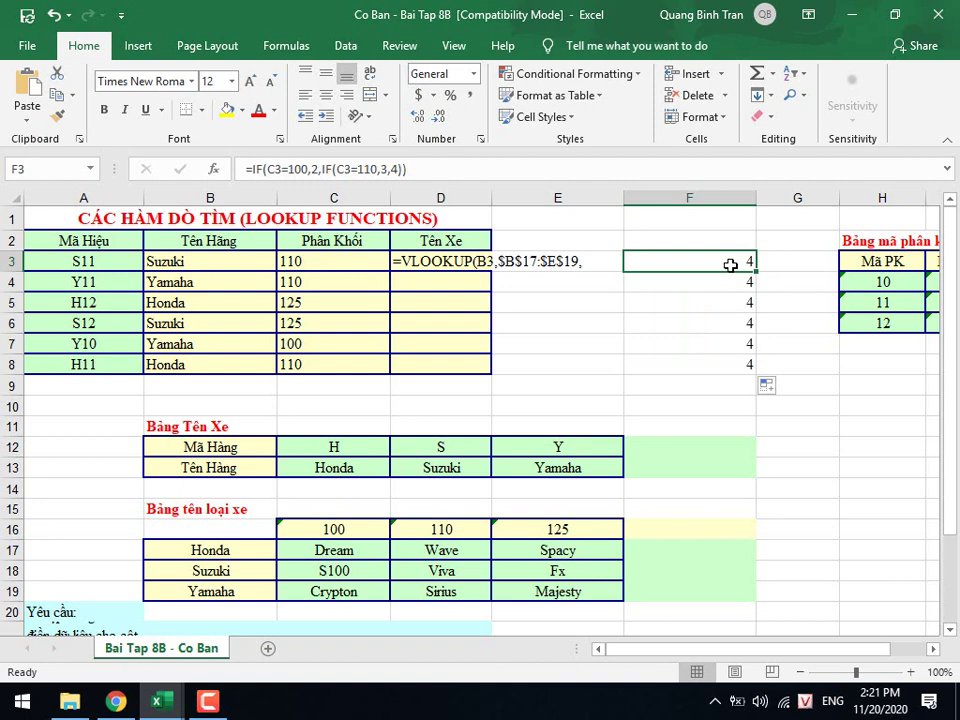
Compare C3's Phân Khối formula with F3's IF, then edit F3 before the 100.
{"action": "left_click", "coordinate": [340, 262]}
{"action": "left_click", "coordinate": [686, 249]}
{"action": "left_click", "coordinate": [688, 262]}
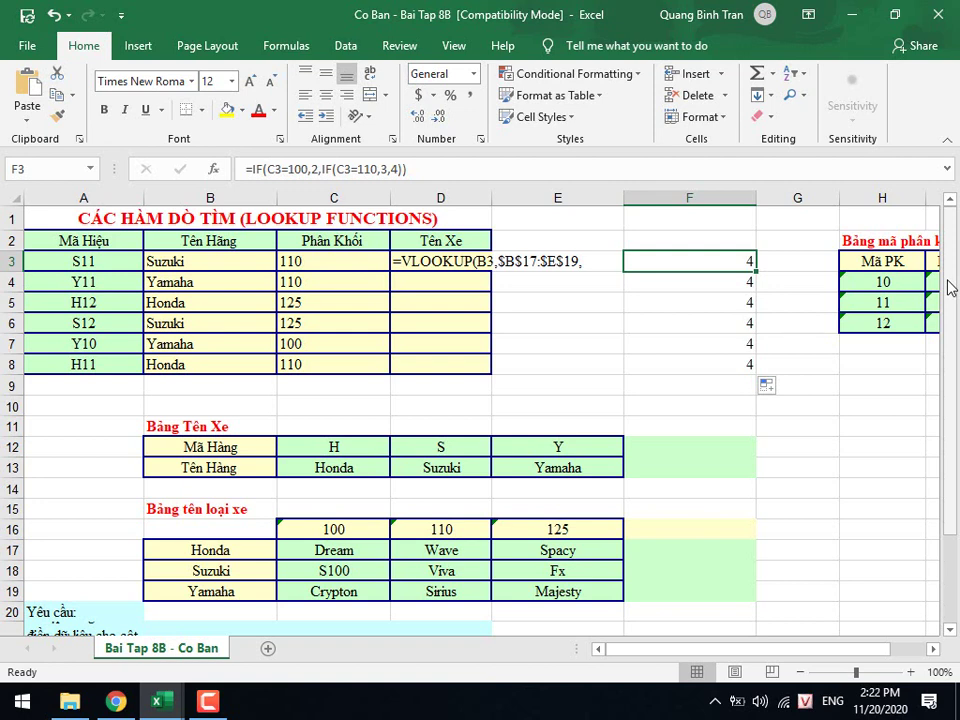
{"action": "left_click", "coordinate": [332, 261]}
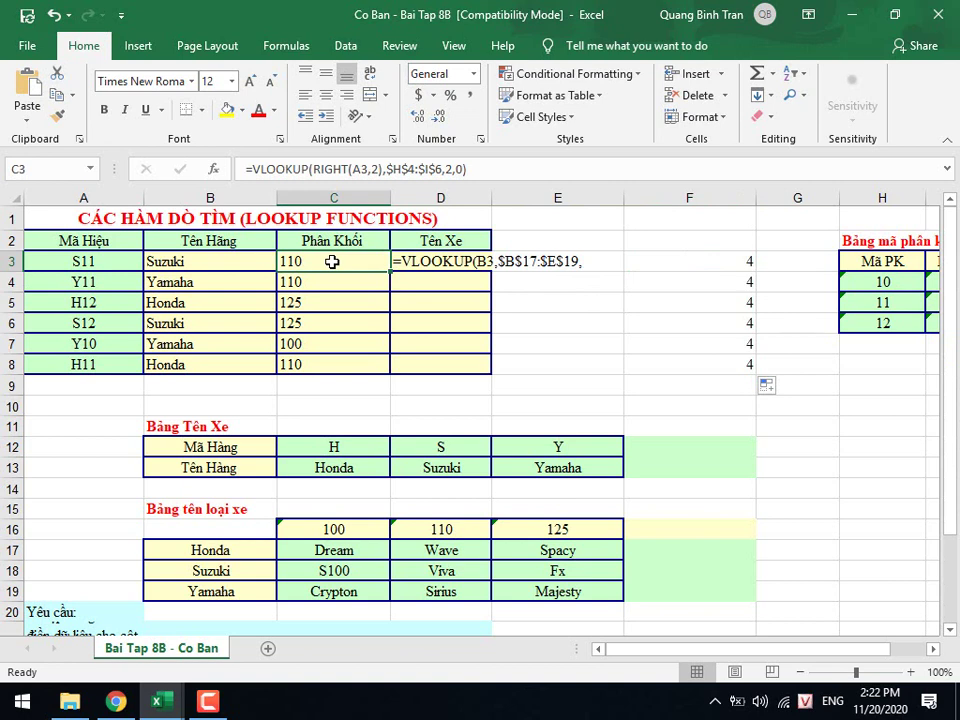
{"action": "left_click", "coordinate": [714, 258]}
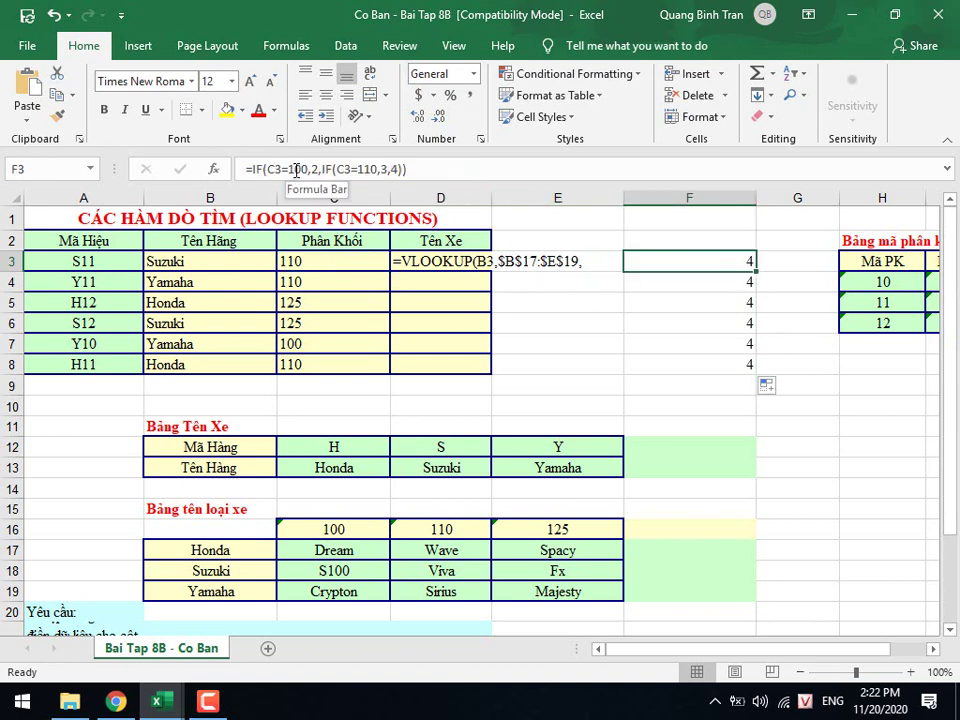
{"action": "left_click", "coordinate": [255, 261]}
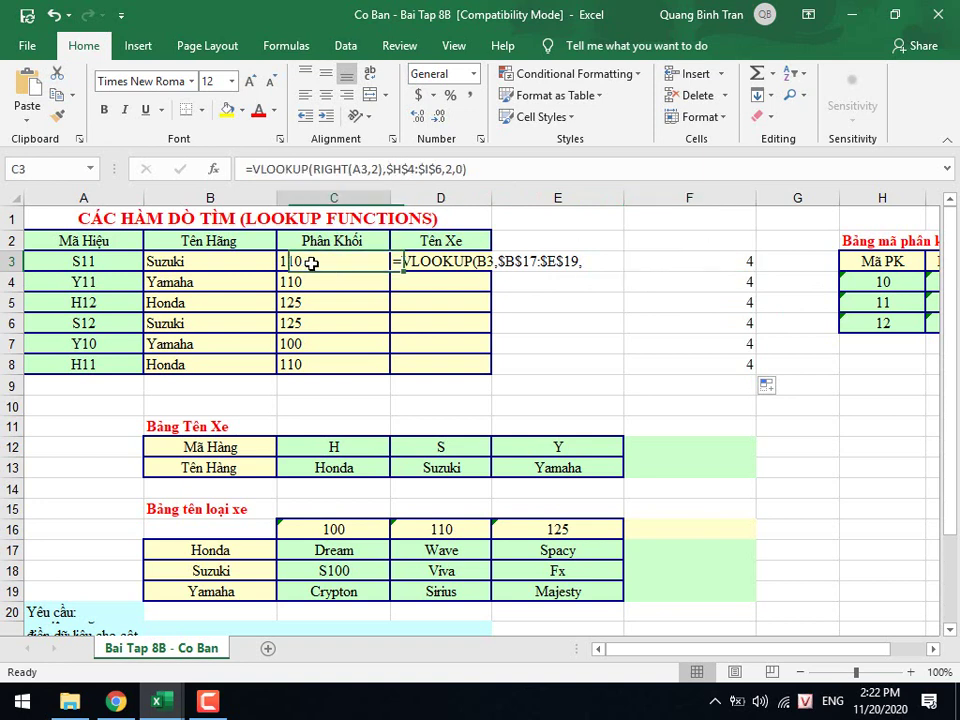
{"action": "left_click", "coordinate": [735, 262]}
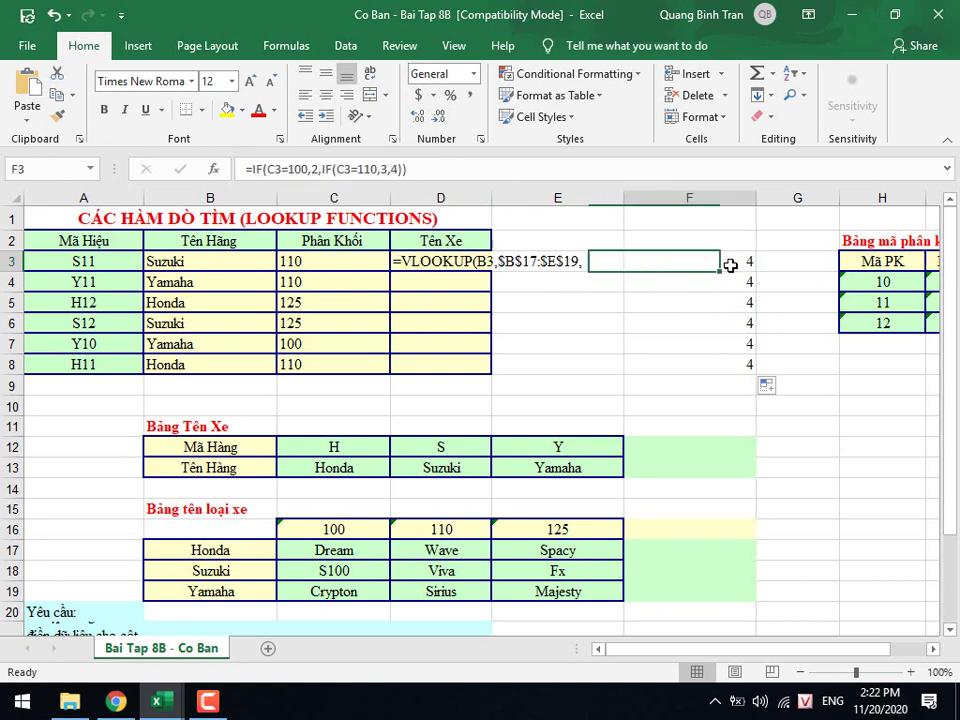
{"action": "left_click", "coordinate": [284, 168]}
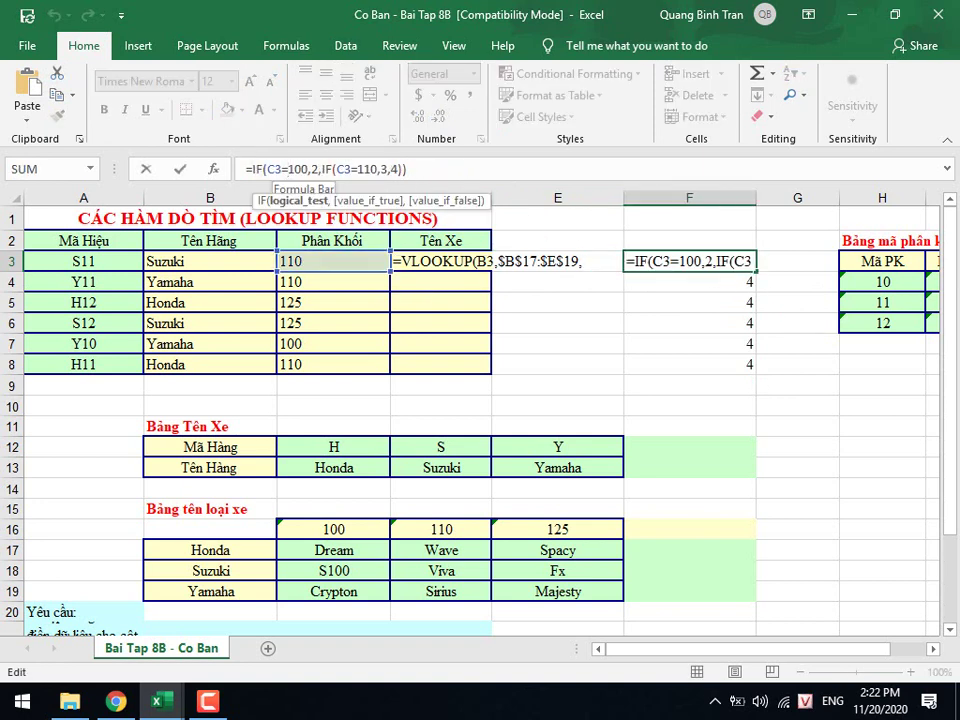
Wrap 100 and 110 in double quotes in F3's IF formula.
{"action": "type", "text": "\"100"}
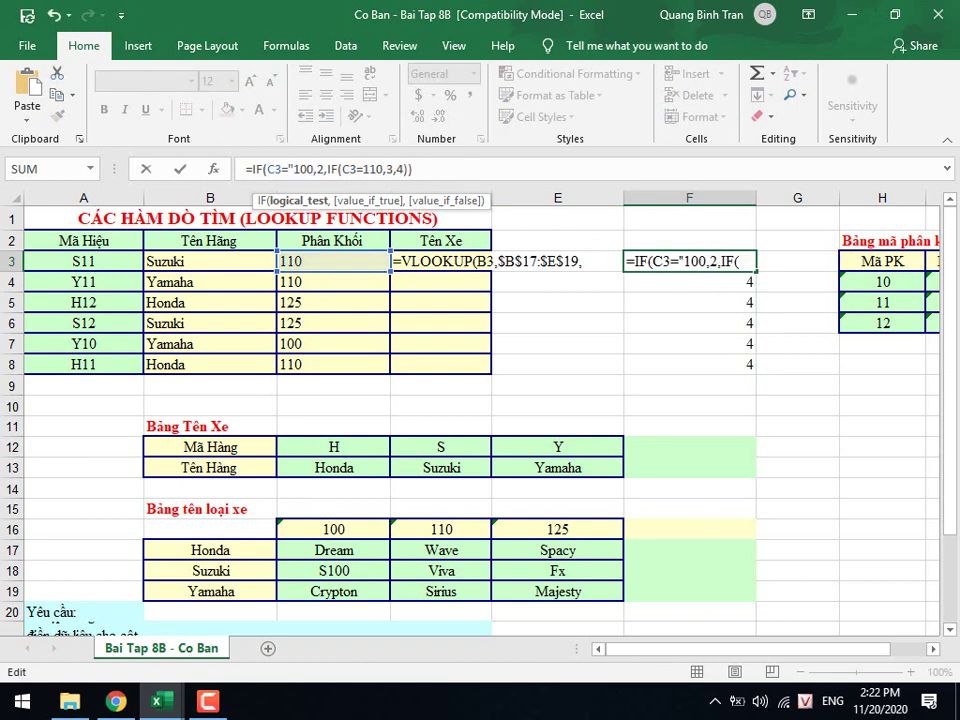
{"action": "type", "text": "\""}
{"action": "left_click", "coordinate": [348, 169]}
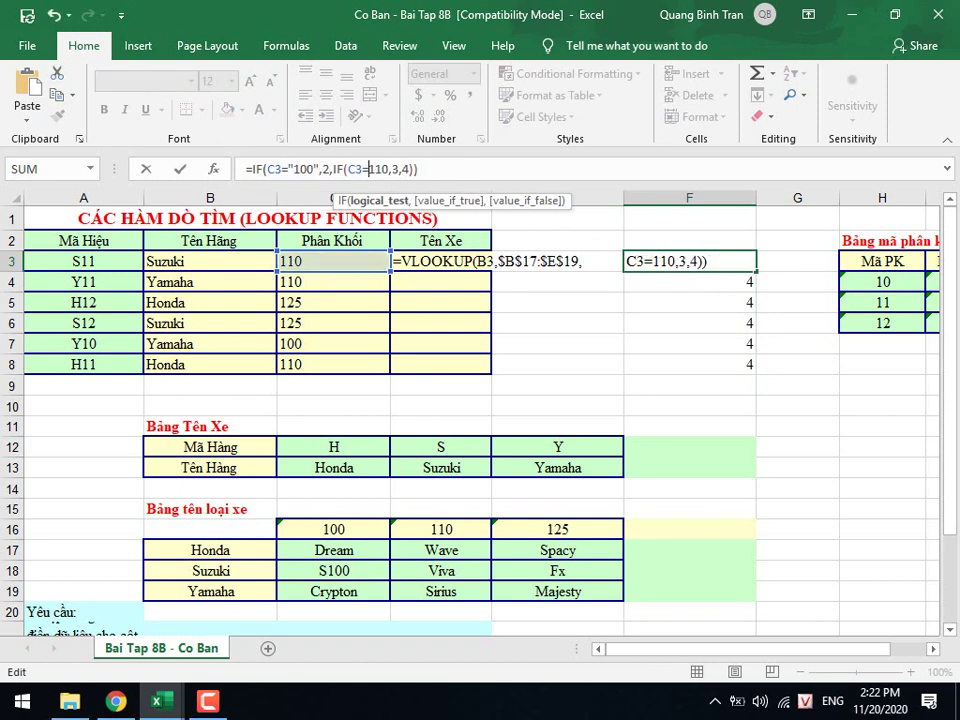
{"action": "type", "text": "\""}
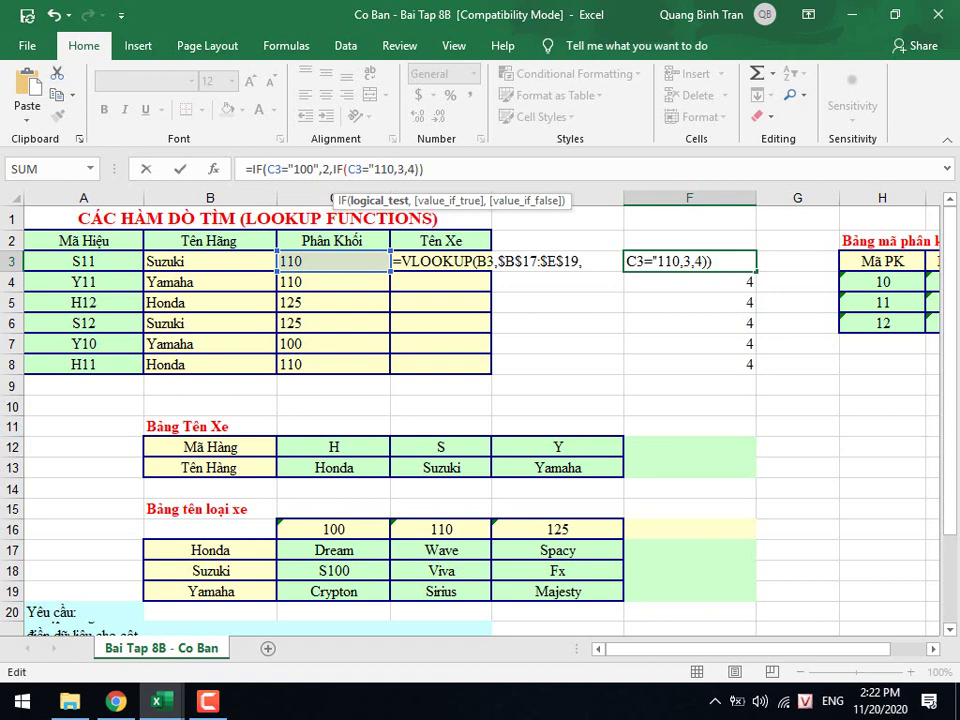
{"action": "key", "text": "Return"}
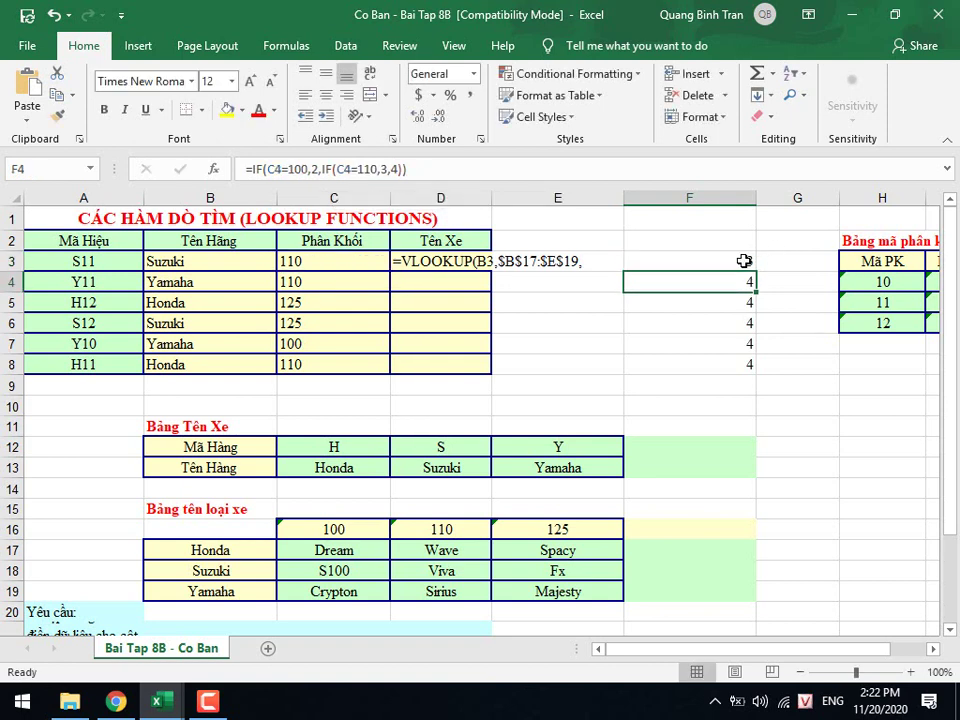
Refill the corrected formula to F8, check the results, and select F3's IF text.
{"action": "left_click", "coordinate": [744, 261]}
{"action": "left_click_drag", "start_coordinate": [756, 271], "coordinate": [750, 372]}
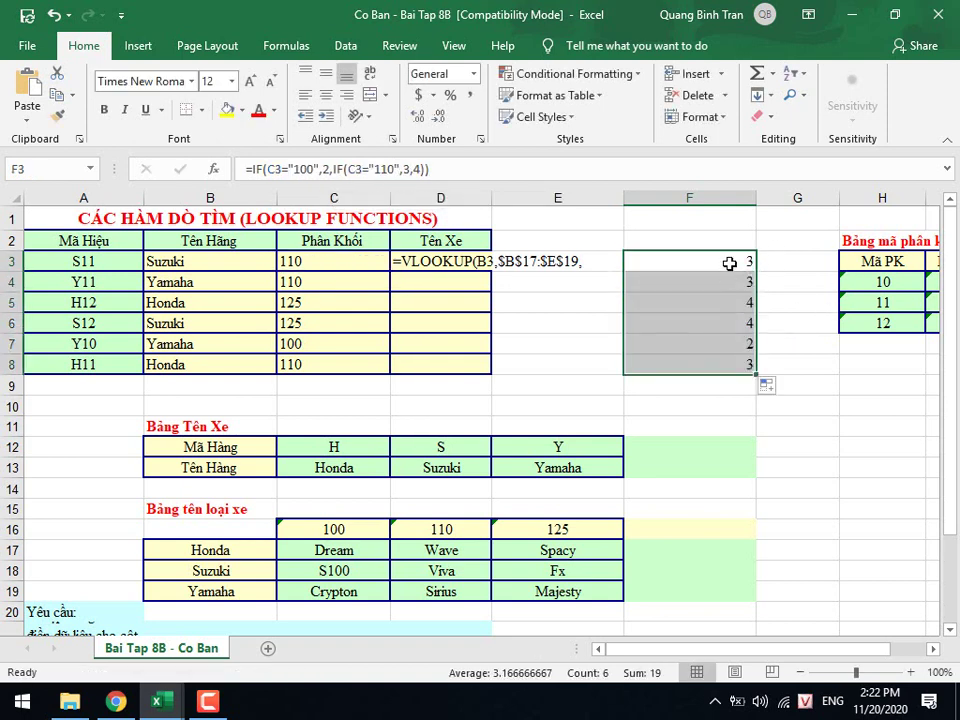
{"action": "left_click", "coordinate": [731, 280]}
{"action": "left_click", "coordinate": [731, 300]}
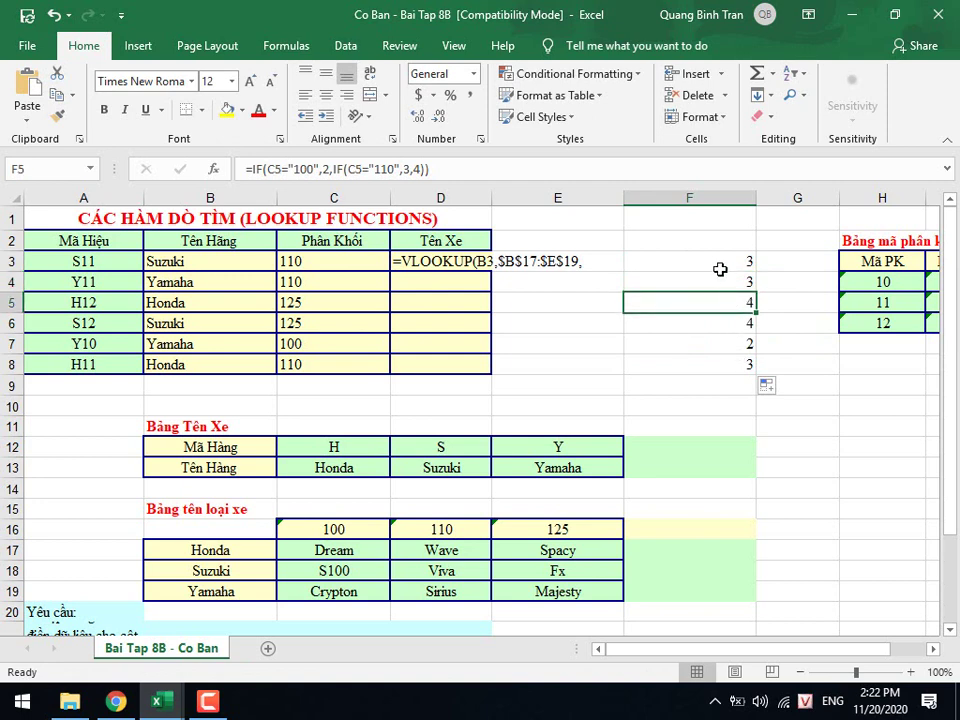
{"action": "left_click_drag", "start_coordinate": [720, 269], "coordinate": [722, 356]}
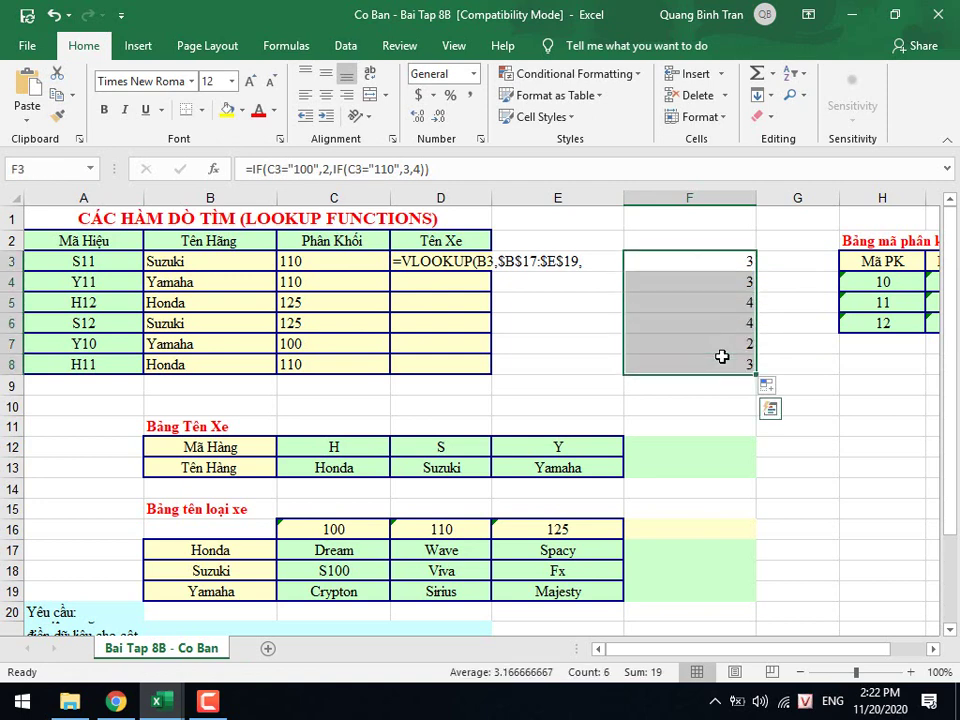
{"action": "left_click", "coordinate": [709, 264]}
{"action": "left_click_drag", "start_coordinate": [446, 166], "coordinate": [249, 169]}
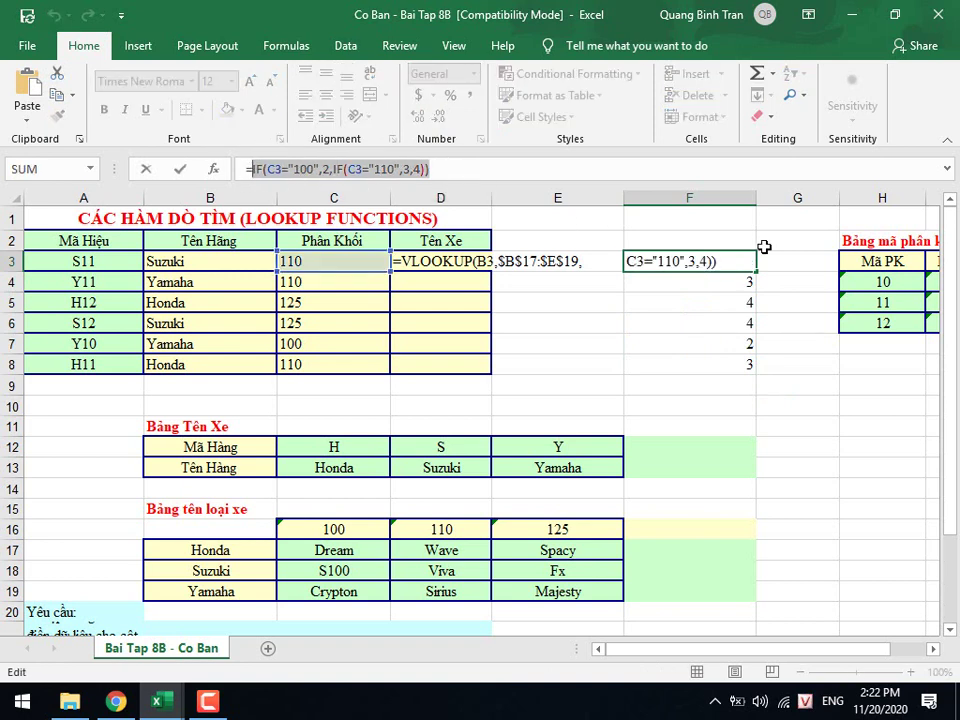
Complete D3 as =VLOOKUP(B3,$B$17:$E$19,IF(C3="100",2,IF(C3="110",3,4)),0).
{"action": "key", "text": "Escape"}
{"action": "left_click", "coordinate": [518, 258]}
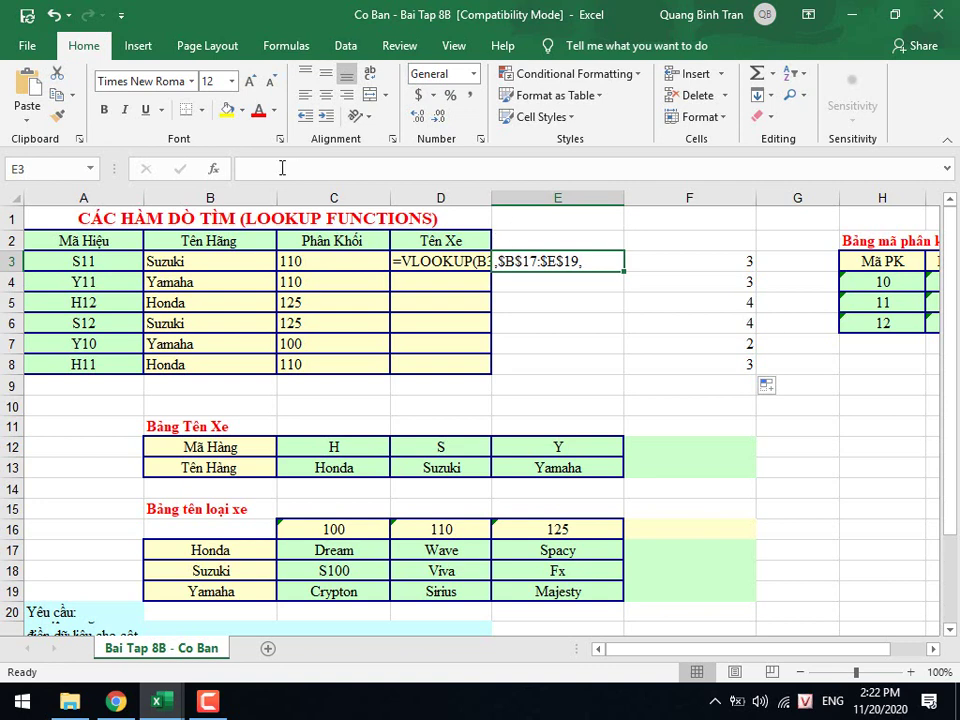
{"action": "key", "text": "Left"}
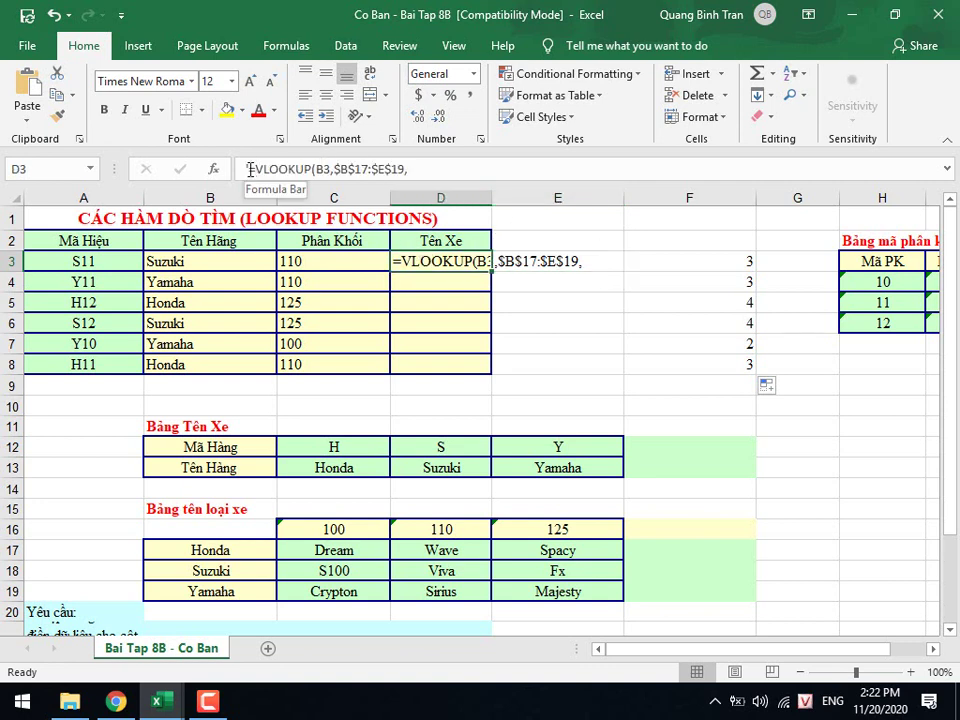
{"action": "left_click", "coordinate": [251, 169]}
{"action": "key", "text": "BackSpace"}
{"action": "type", "text": ","}
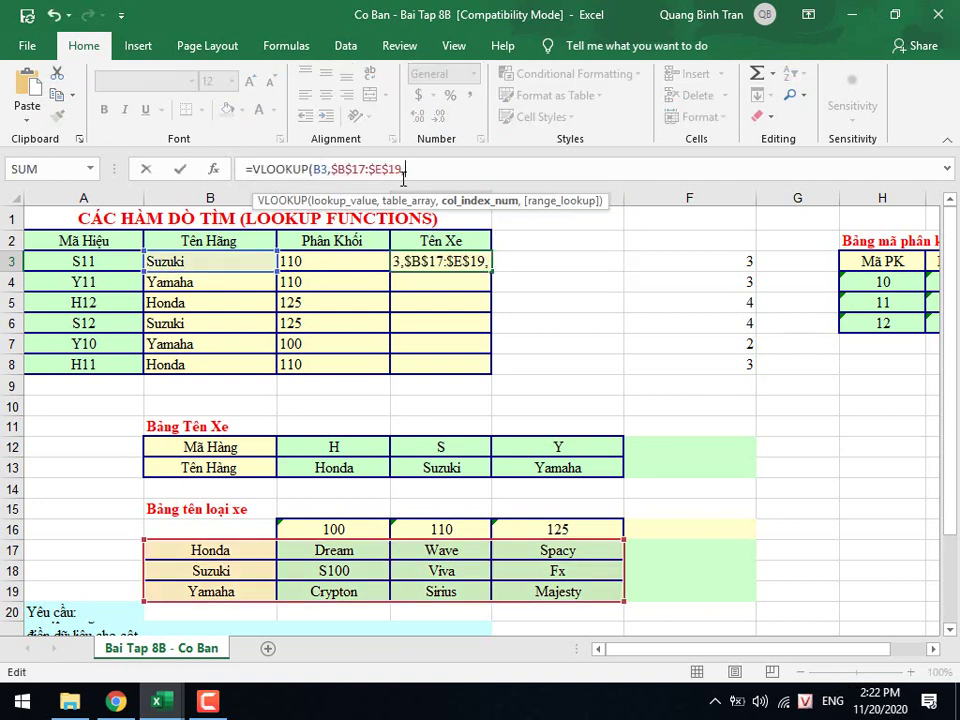
{"action": "type", "text": "IF(C3=\"100\",2,IF(C3=\"110\",3,4))"}
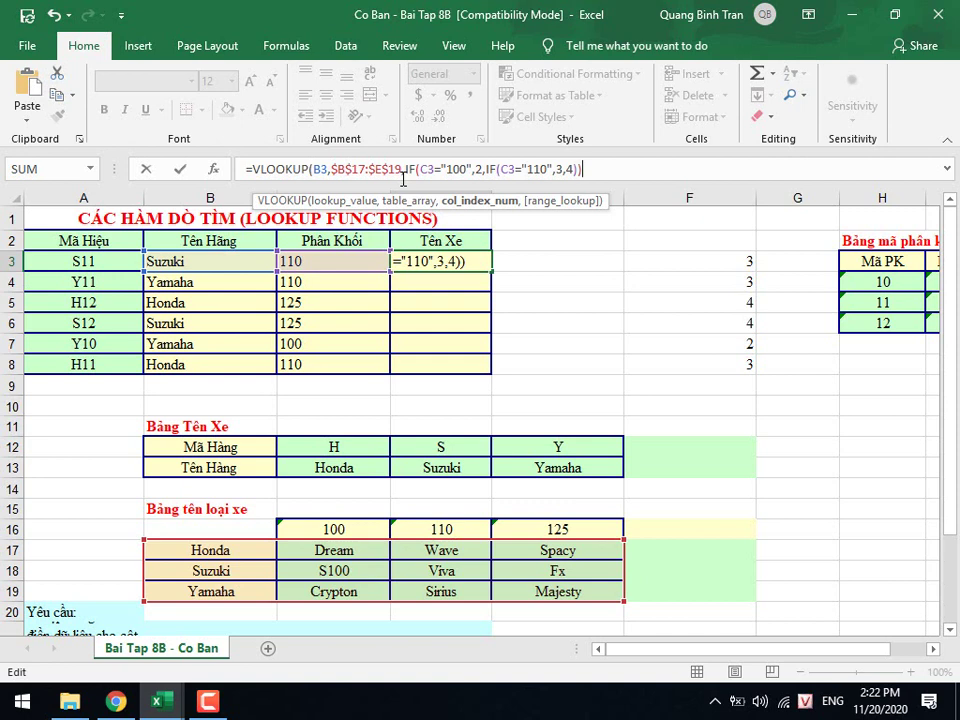
{"action": "type", "text": ",0"}
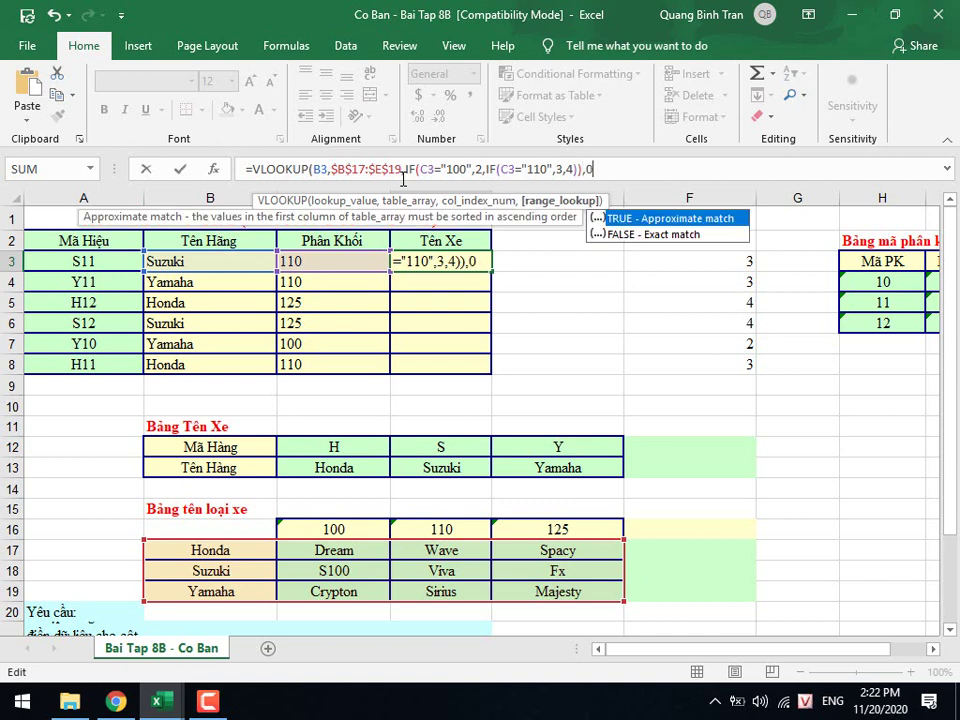
{"action": "type", "text": ")"}
{"action": "key", "text": "Return"}
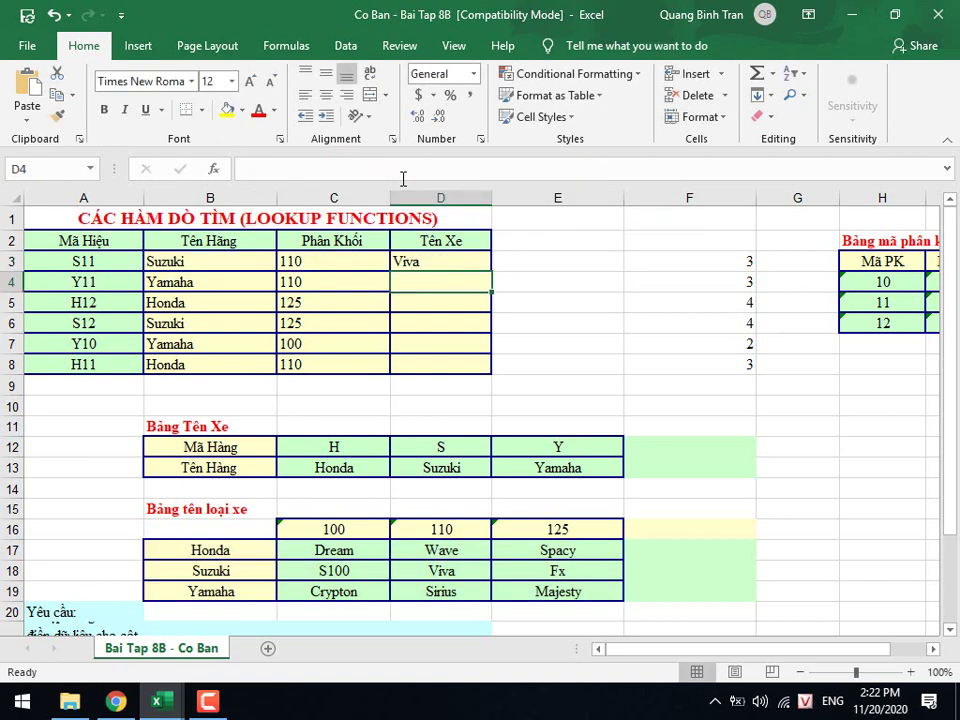
Fill D3's formula down to D8 and check the car names in D5 to D8.
{"action": "left_click", "coordinate": [435, 261]}
{"action": "double_click", "coordinate": [491, 272]}
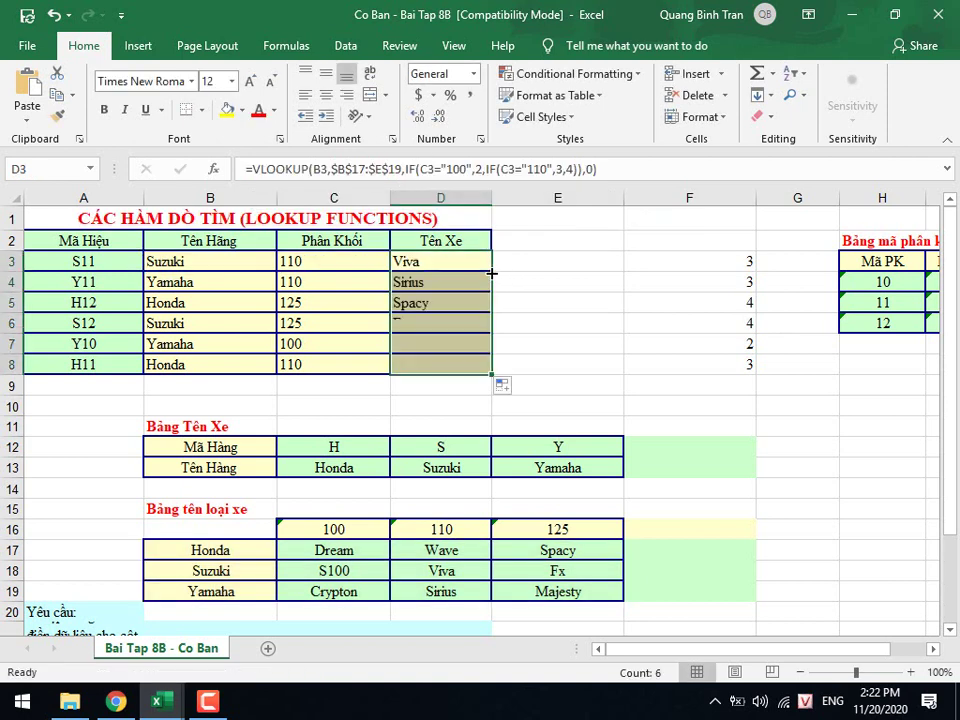
{"action": "left_click", "coordinate": [452, 283]}
{"action": "left_click", "coordinate": [449, 305]}
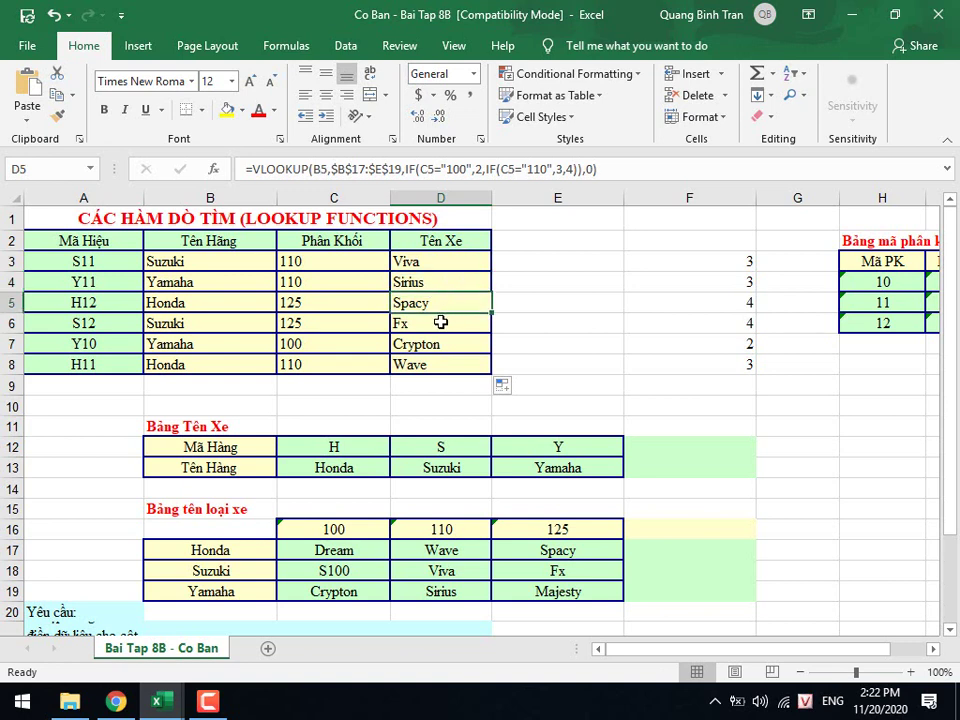
{"action": "key", "text": "Down"}
{"action": "key", "text": "Down"}
{"action": "key", "text": "Down"}
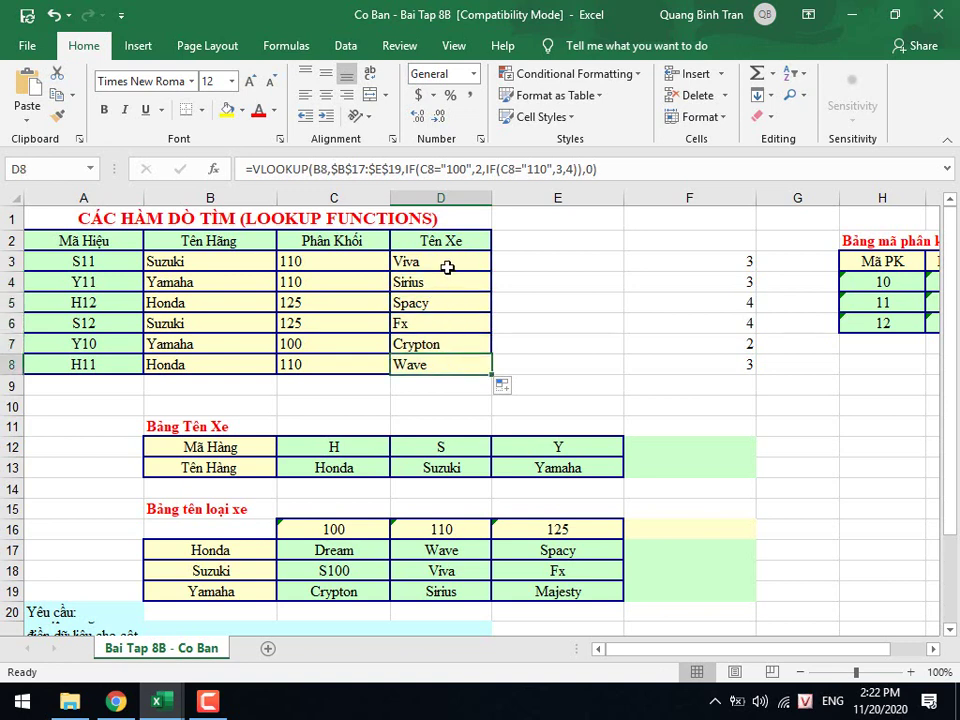
{"action": "left_click_drag", "start_coordinate": [447, 267], "coordinate": [439, 360]}
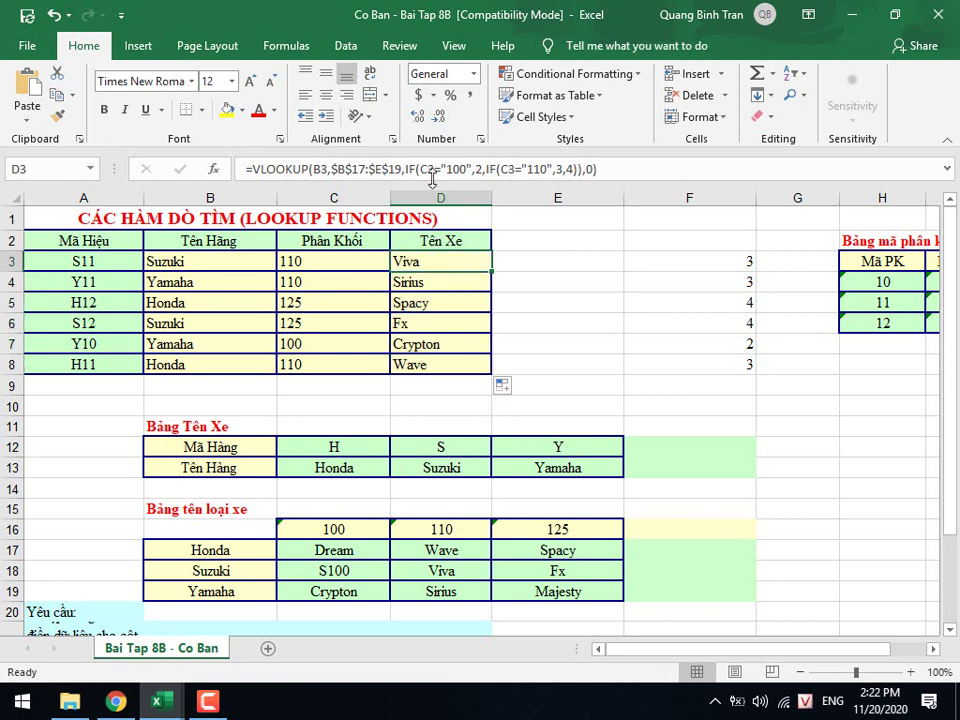
Select IF(C3="100",2,IF(C3="110",3,4)) in D3's formula bar.
{"action": "left_click_drag", "start_coordinate": [406, 169], "coordinate": [472, 169]}
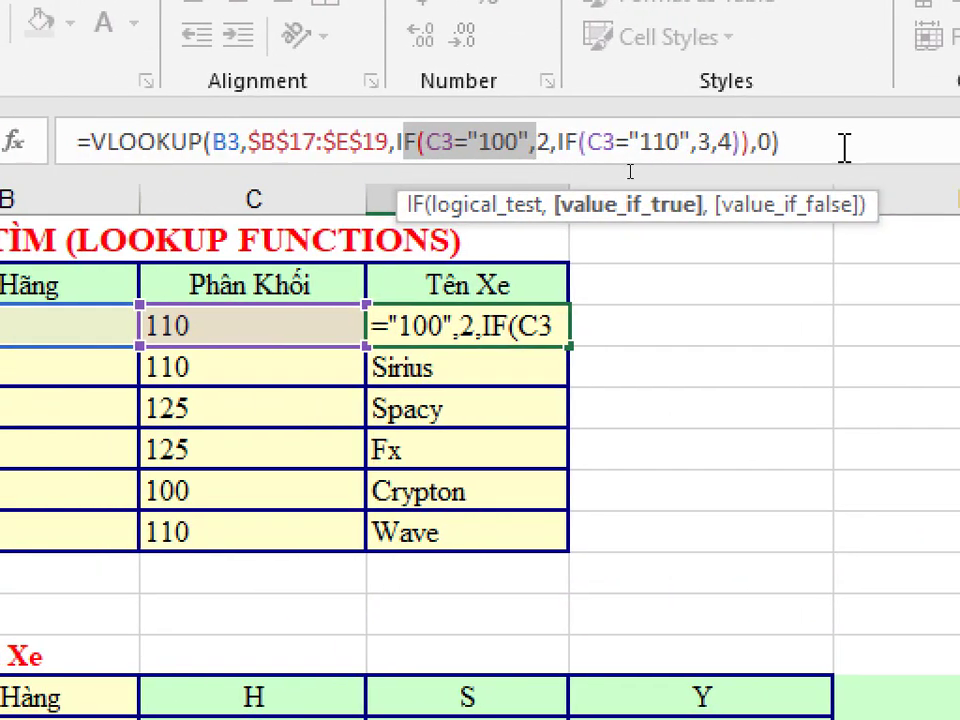
{"action": "left_click", "coordinate": [844, 147]}
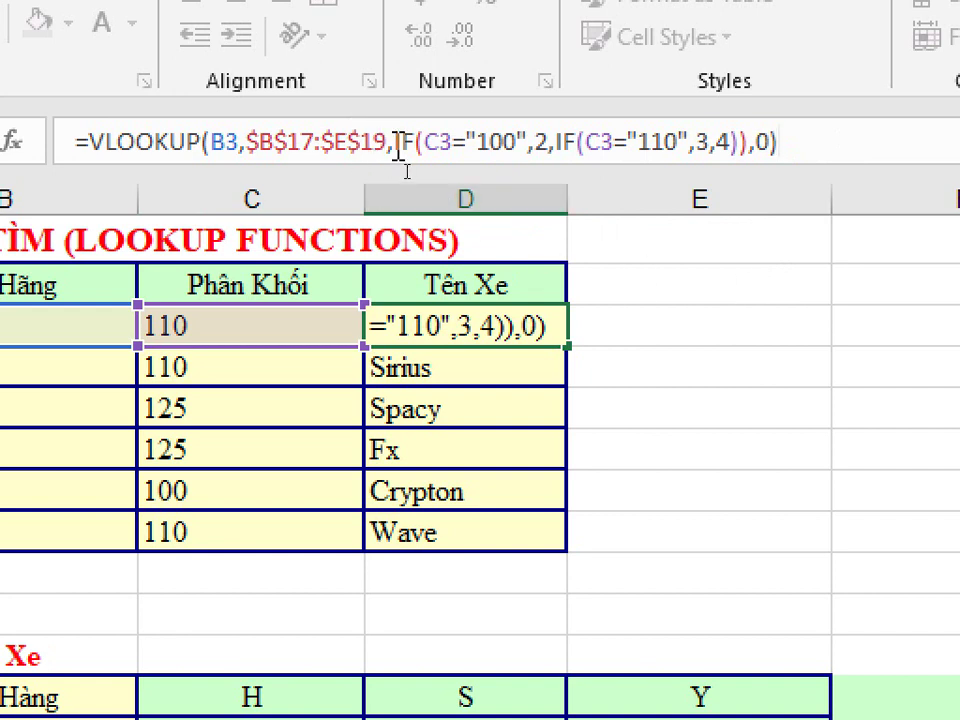
{"action": "left_click_drag", "start_coordinate": [396, 141], "coordinate": [748, 141]}
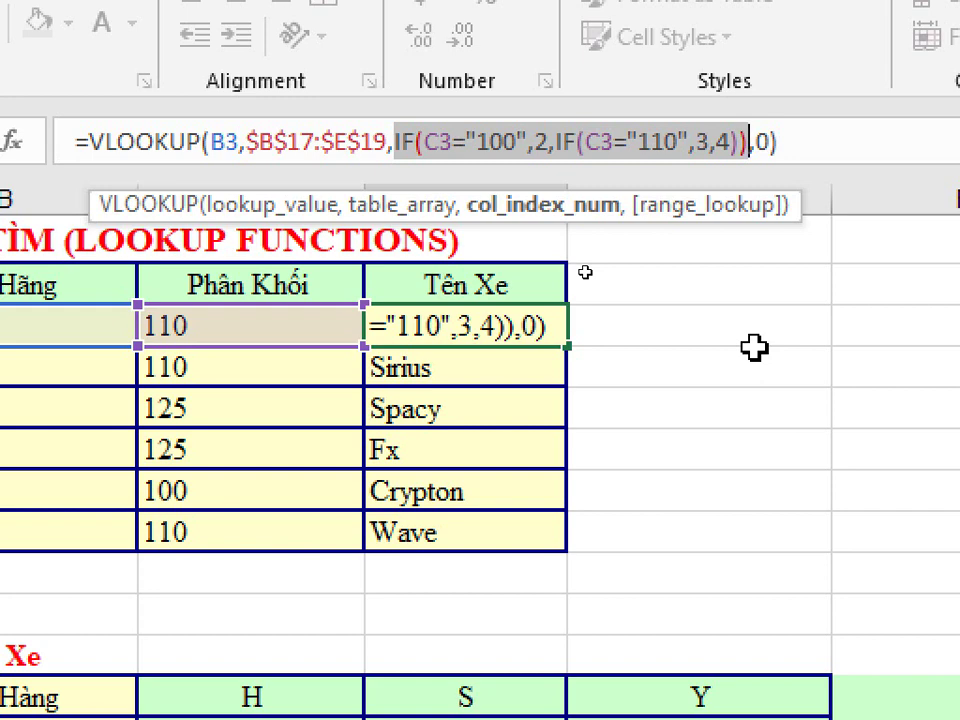
{"action": "key", "text": "Return"}
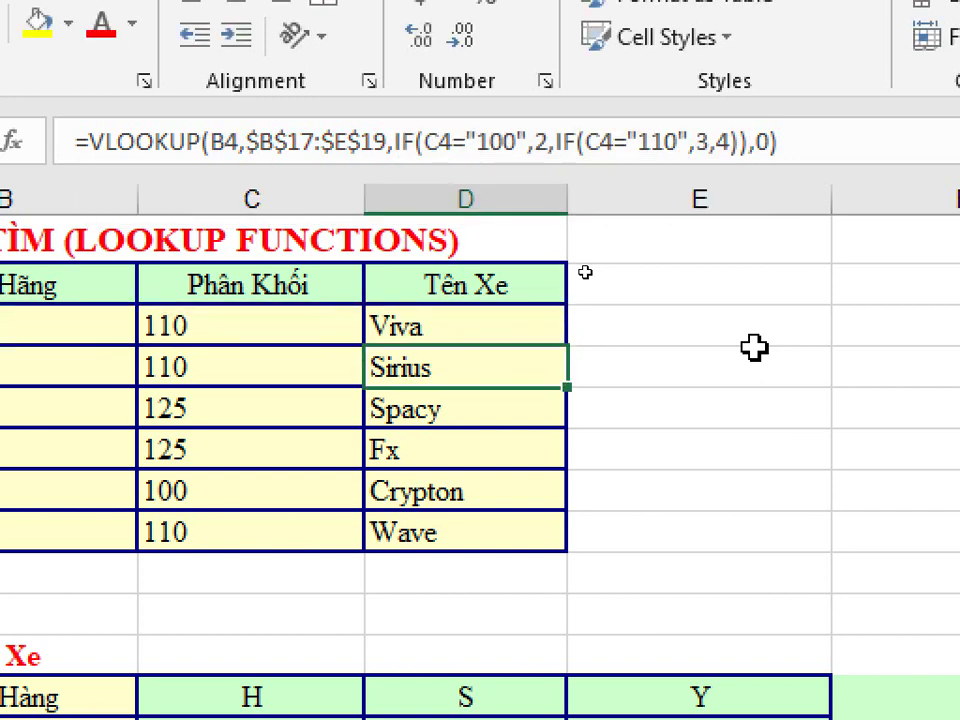
{"action": "left_click", "coordinate": [420, 322]}
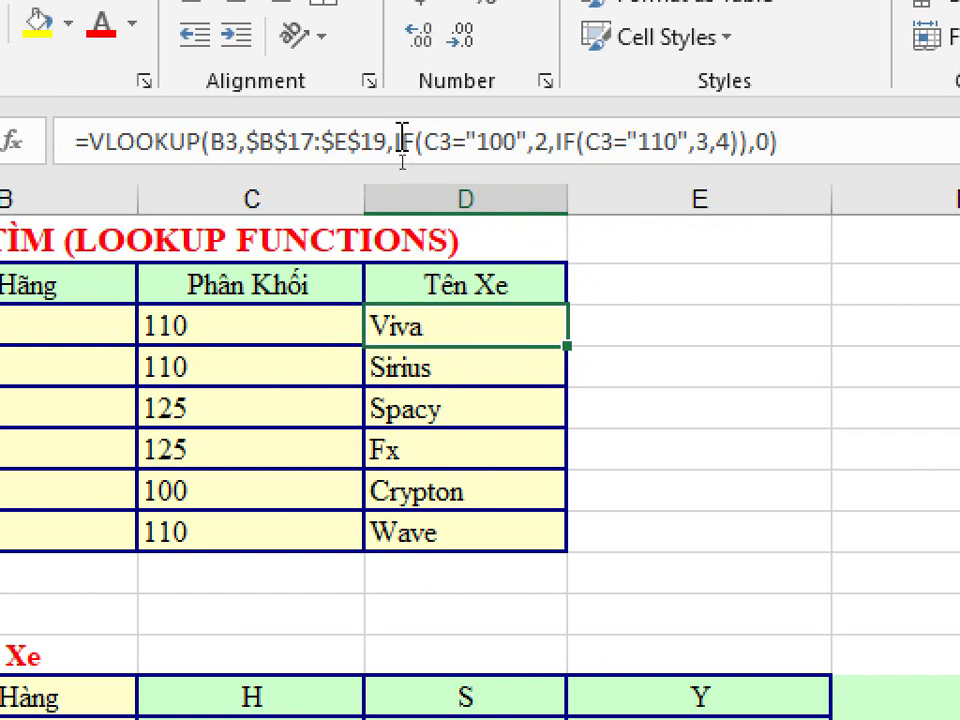
{"action": "mouse_move", "coordinate": [395, 141]}
{"action": "left_mouse_down"}
{"action": "mouse_move", "coordinate": [688, 141]}
{"action": "mouse_move", "coordinate": [745, 160]}
{"action": "left_mouse_up"}
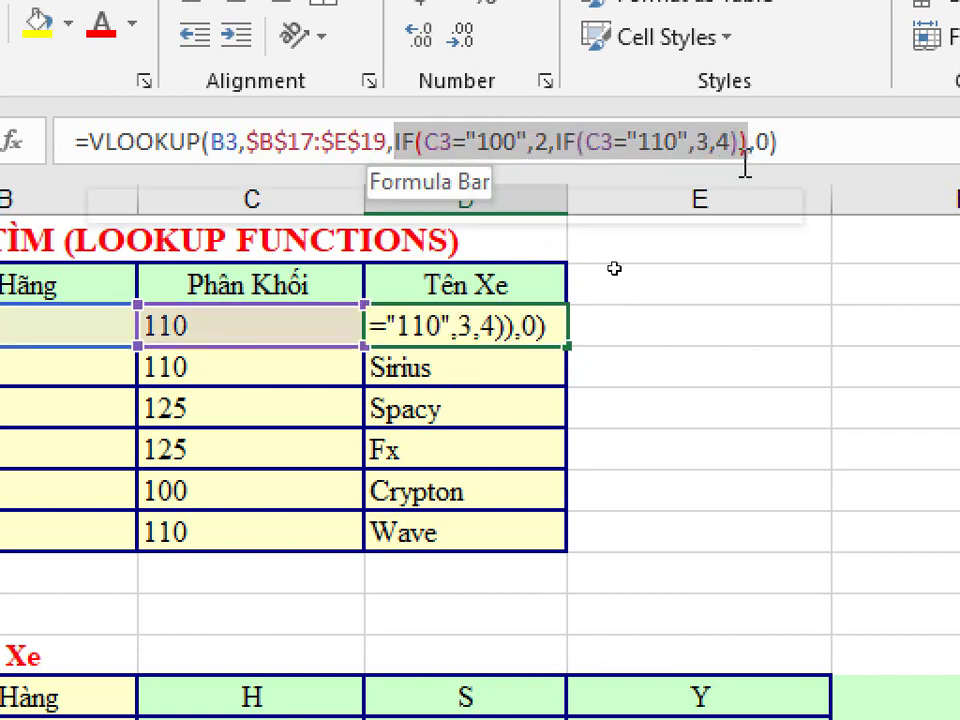
Replace the IF with MATCH(C3,$C$16:$D$16,0)+1 as the VLOOKUP column index.
{"action": "type", "text": "ma"}
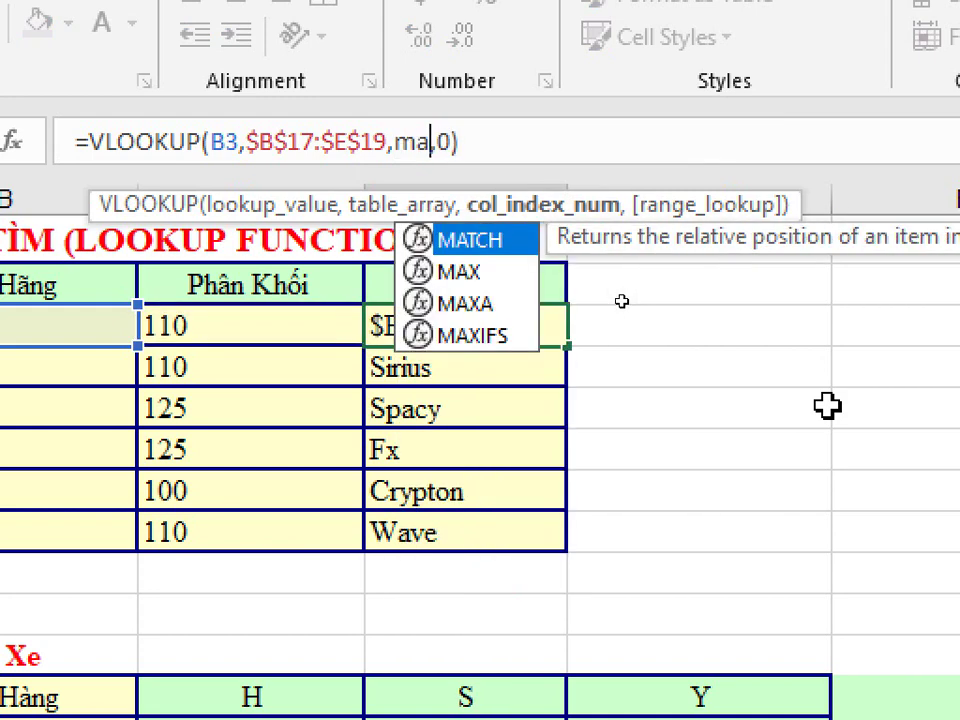
{"action": "type", "text": "t"}
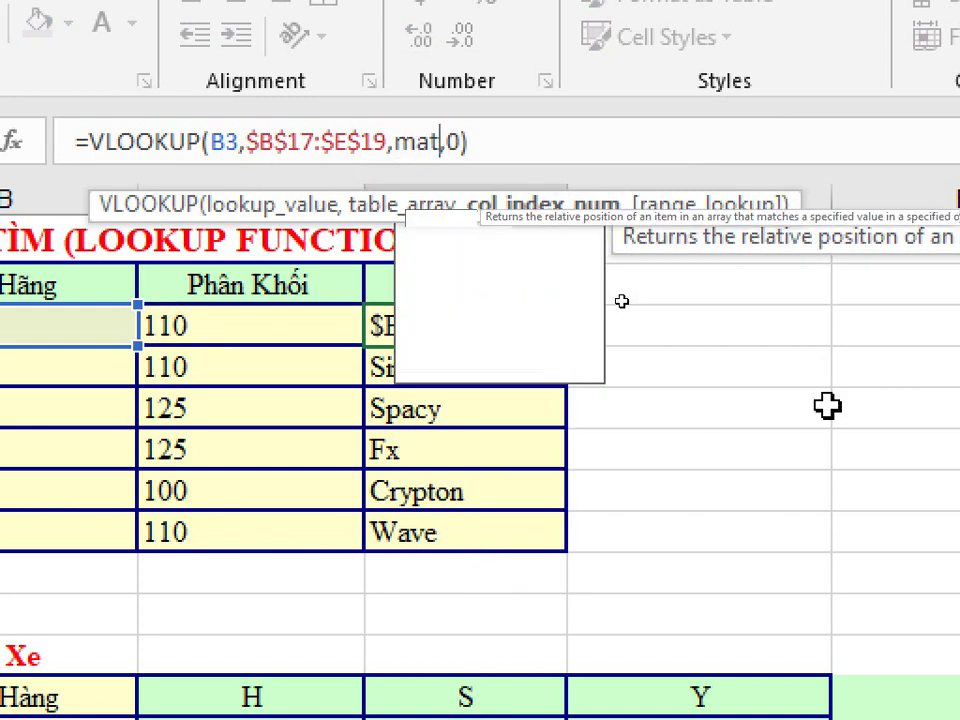
{"action": "type", "text": "ch("}
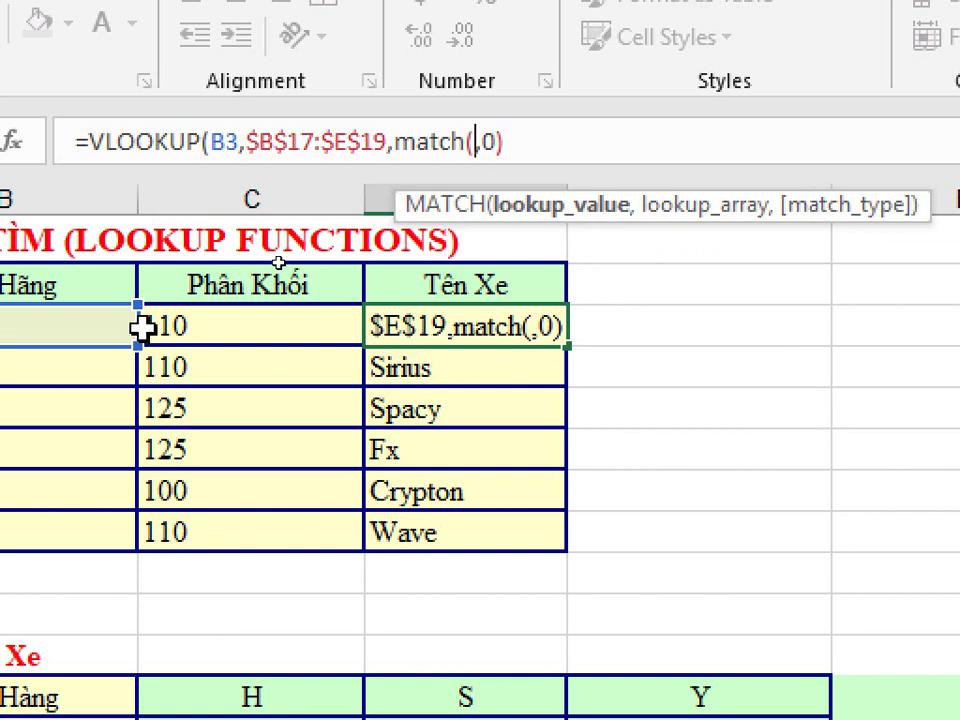
{"action": "left_click", "coordinate": [206, 334]}
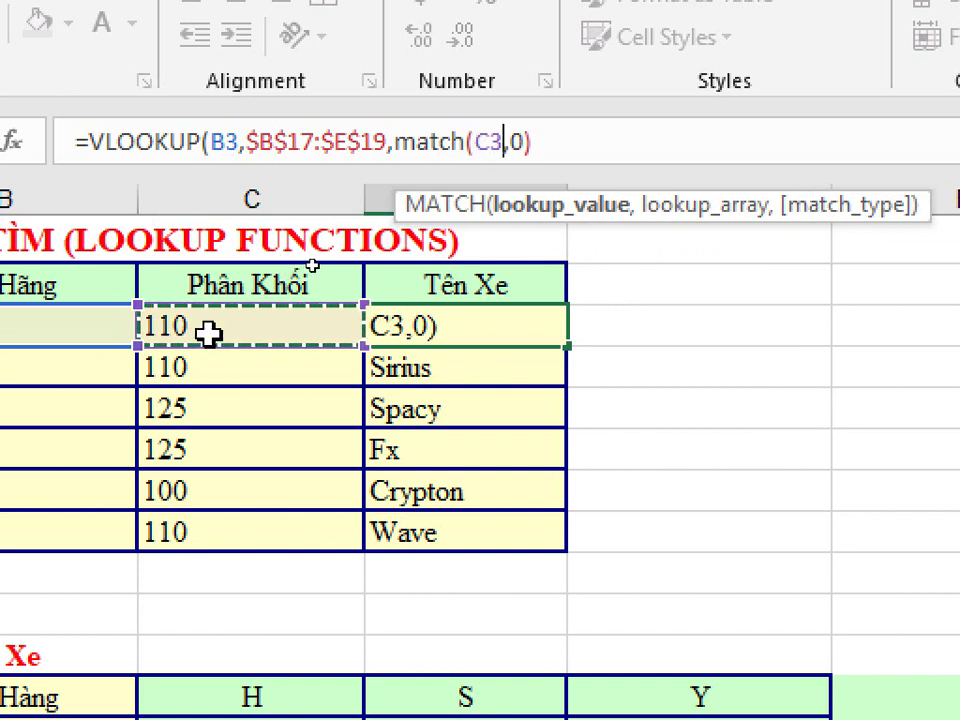
{"action": "key", "text": "Right"}
{"action": "type", "text": ","}
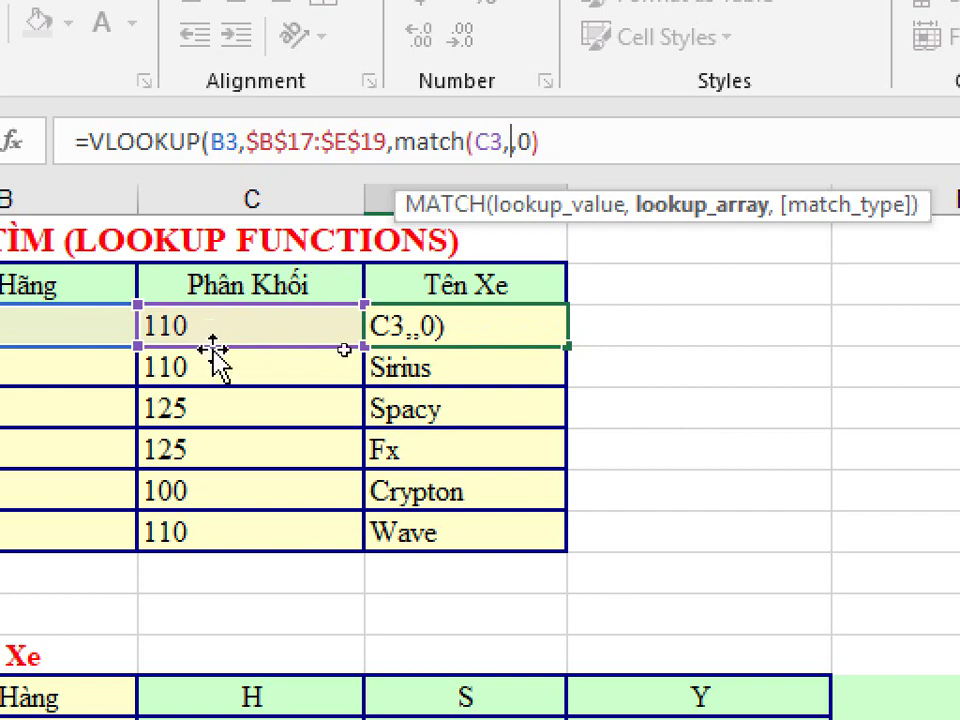
{"action": "scroll", "coordinate": [279, 634], "scroll_direction": "down", "scroll_amount": 3}
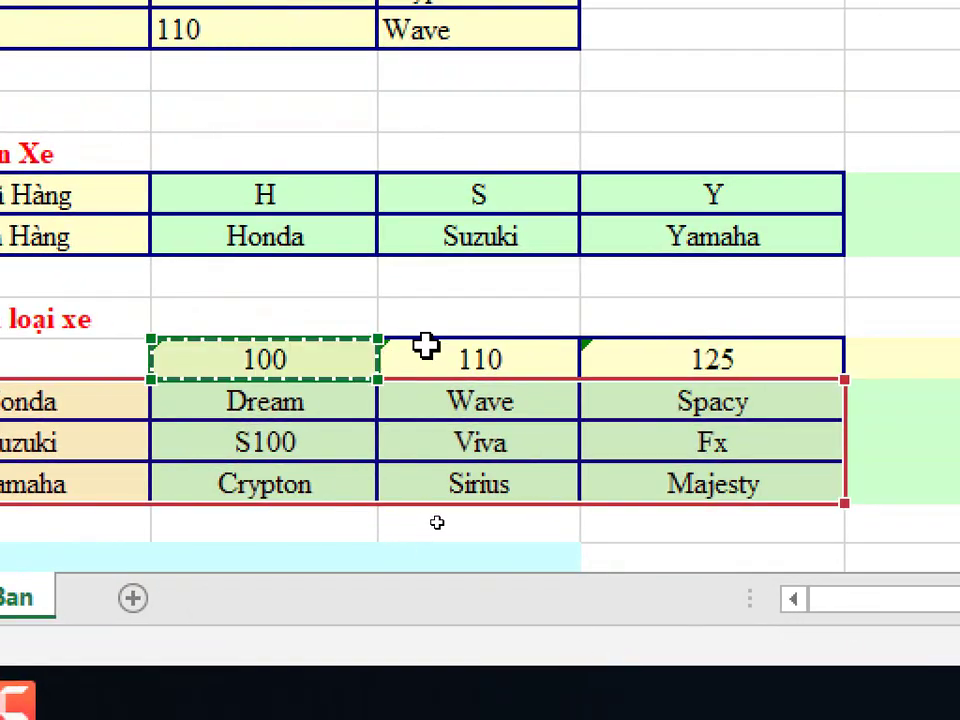
{"action": "left_click_drag", "start_coordinate": [350, 350], "coordinate": [651, 345]}
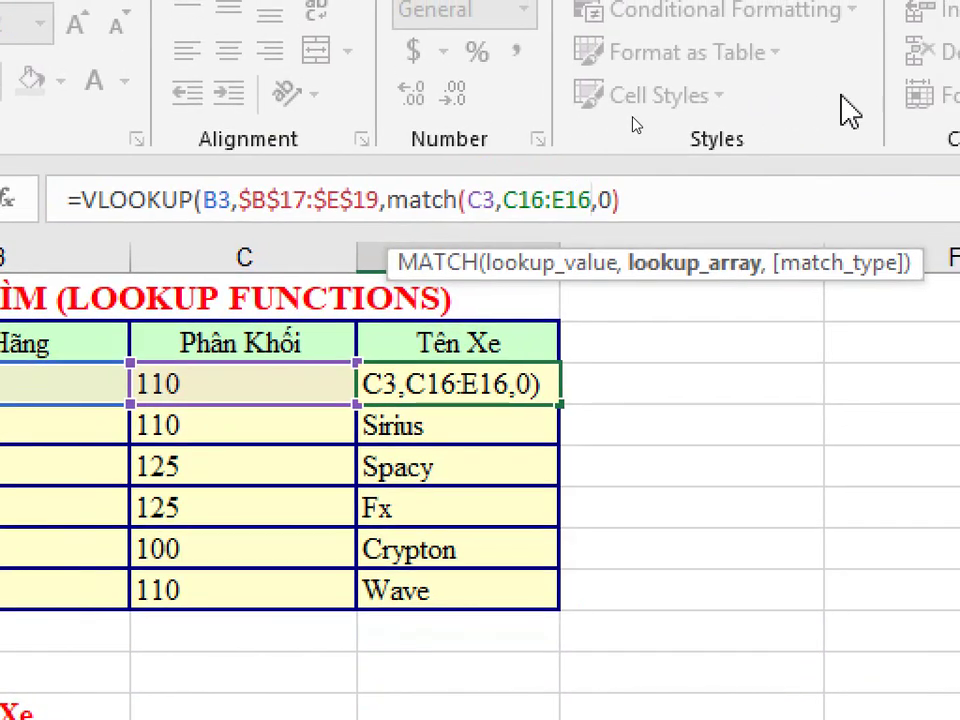
{"action": "type", "text": ","}
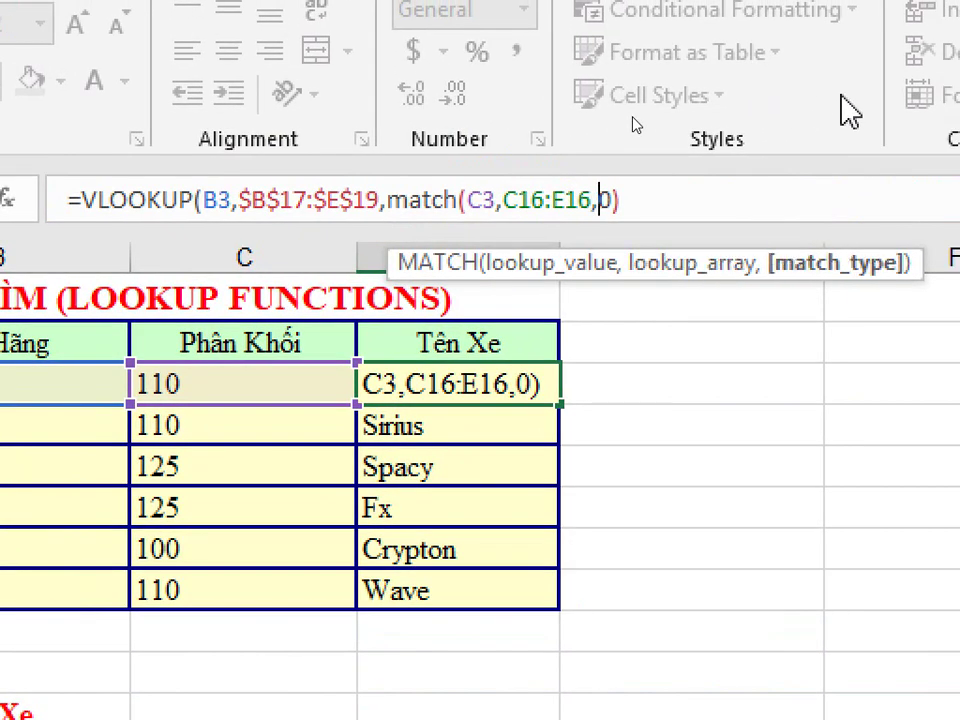
{"action": "key", "text": "BackSpace"}
{"action": "key", "text": "BackSpace"}
{"action": "type", "text": "D"}
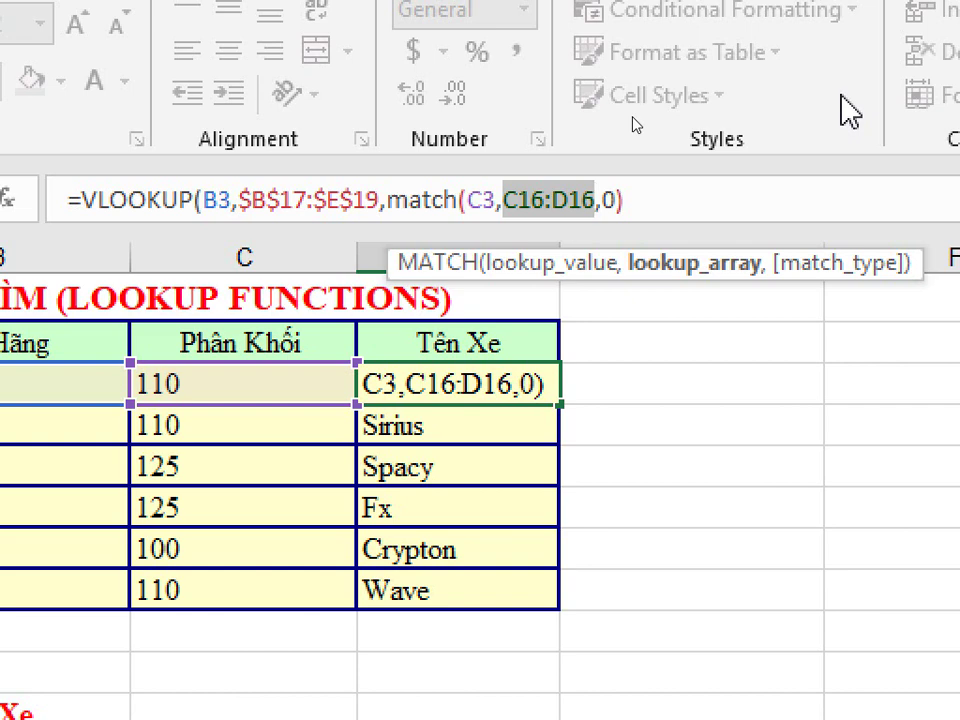
{"action": "key", "text": "F4"}
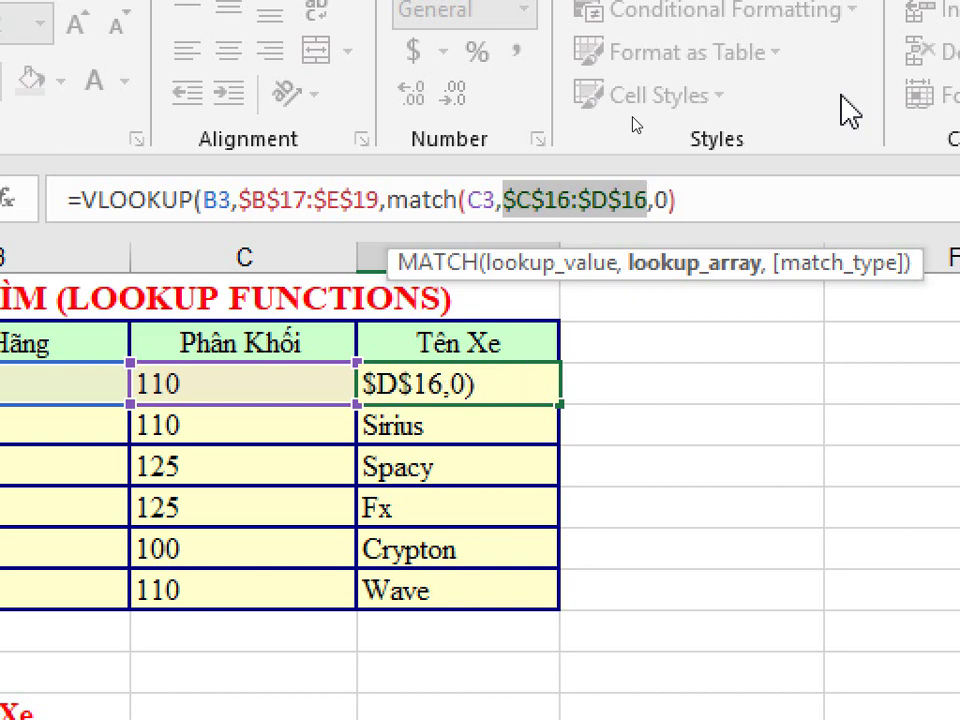
{"action": "left_click", "coordinate": [634, 201]}
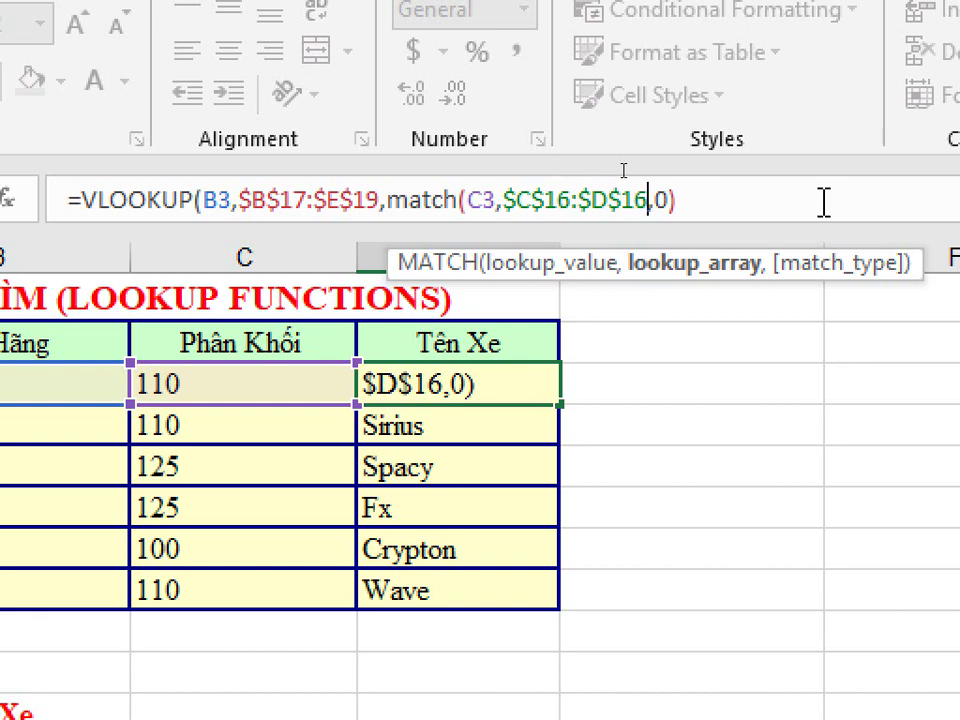
{"action": "type", "text": ","}
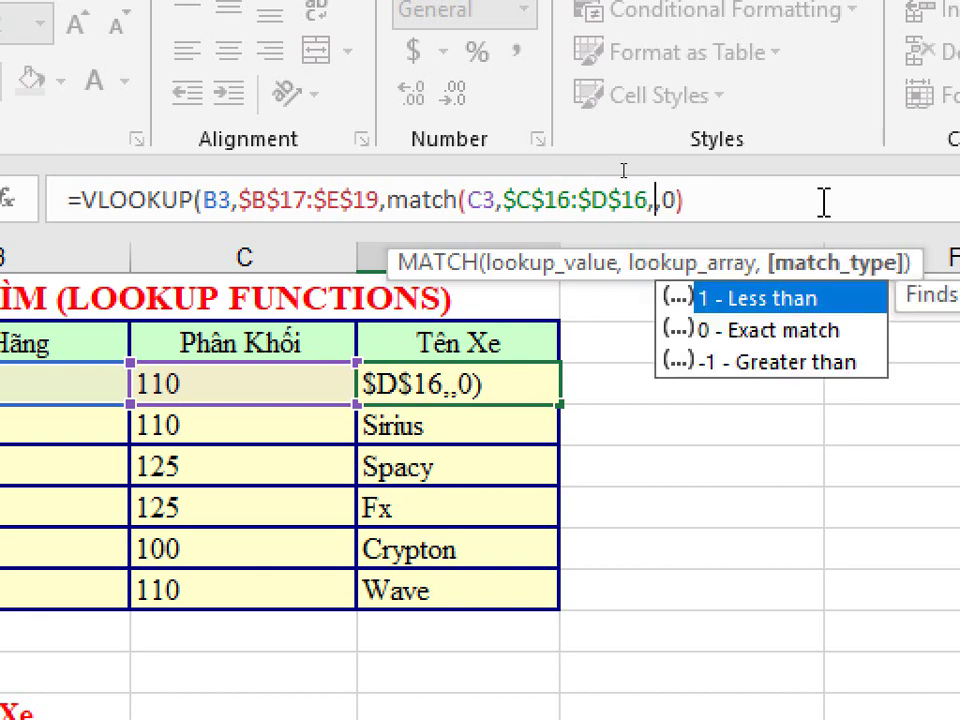
{"action": "type", "text": "0"}
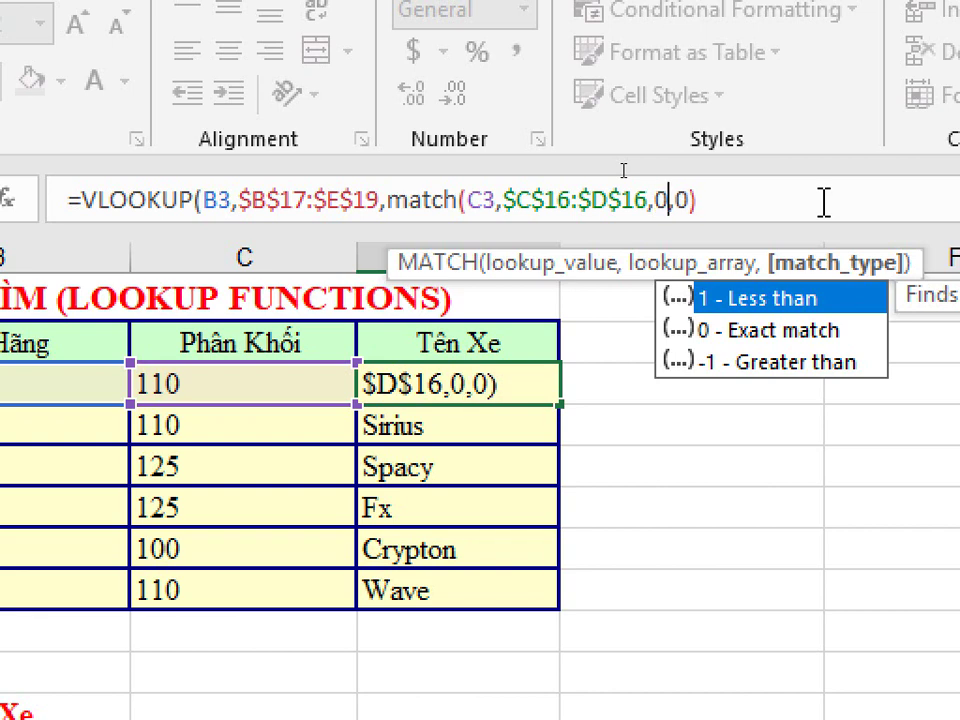
{"action": "type", "text": ")+1"}
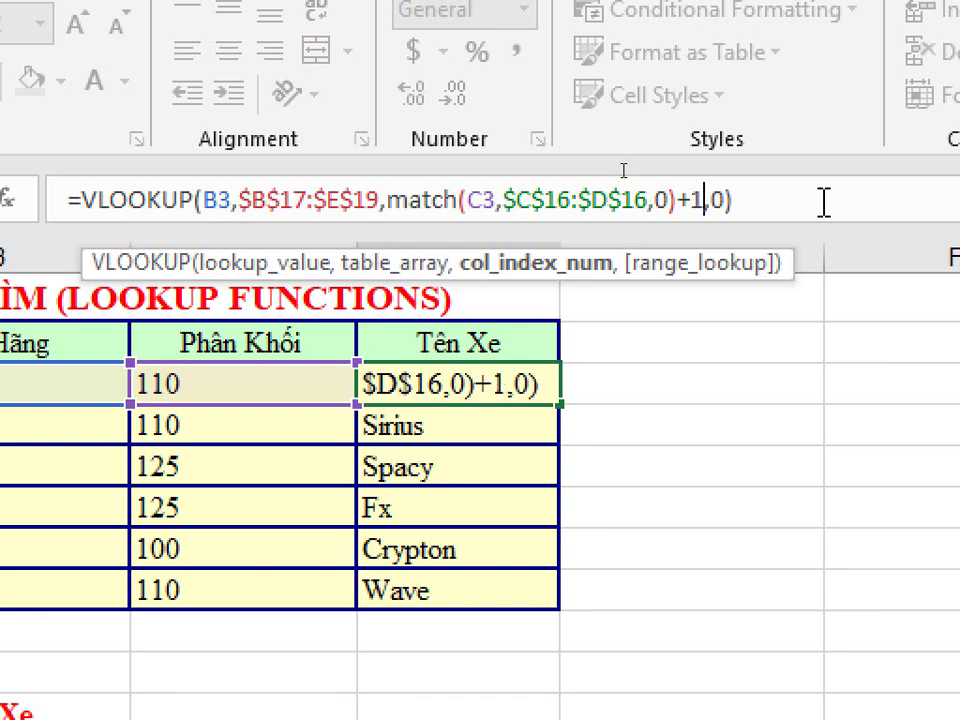
{"action": "key", "text": "Return"}
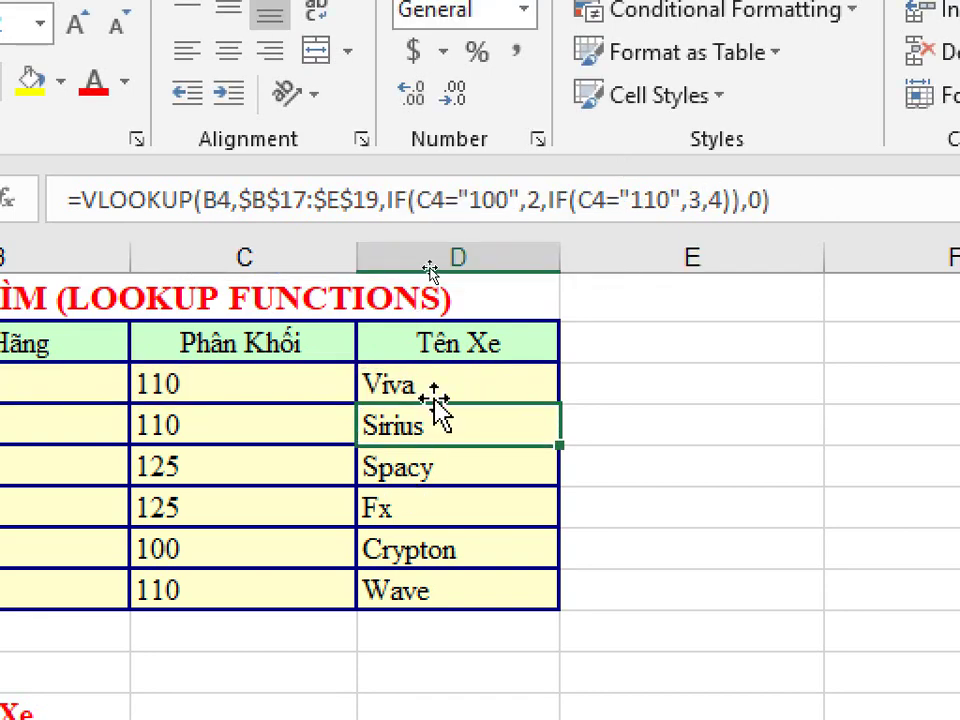
Fill D3's formula down to D5 and inspect D5's #N/A result.
{"action": "left_click", "coordinate": [450, 377]}
{"action": "left_click_drag", "start_coordinate": [561, 408], "coordinate": [551, 482]}
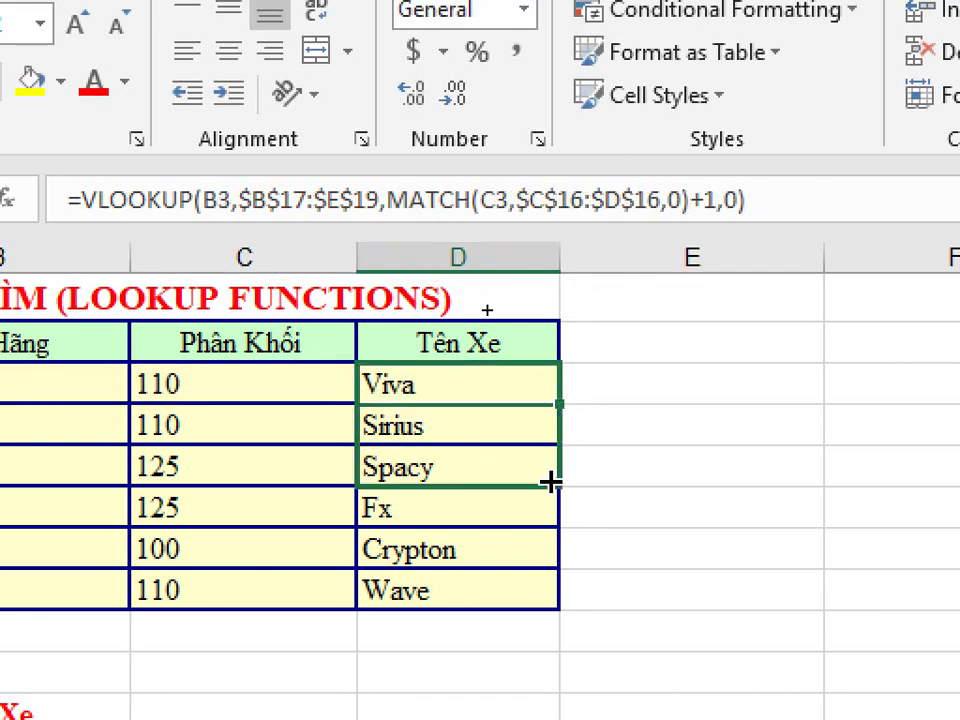
{"action": "left_click", "coordinate": [515, 468]}
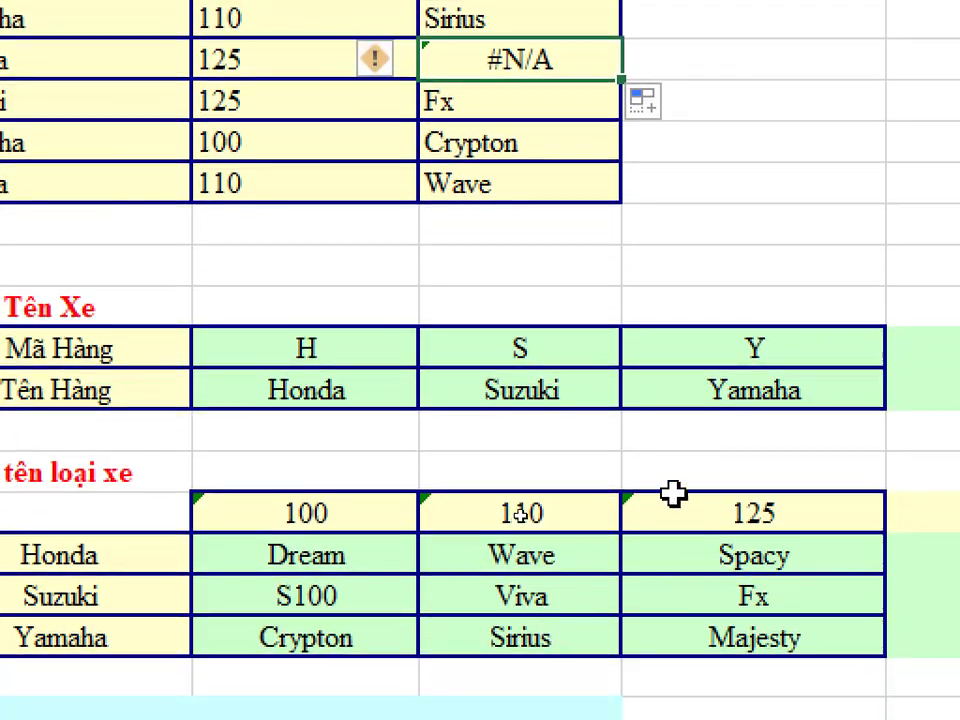
{"action": "left_click", "coordinate": [729, 512]}
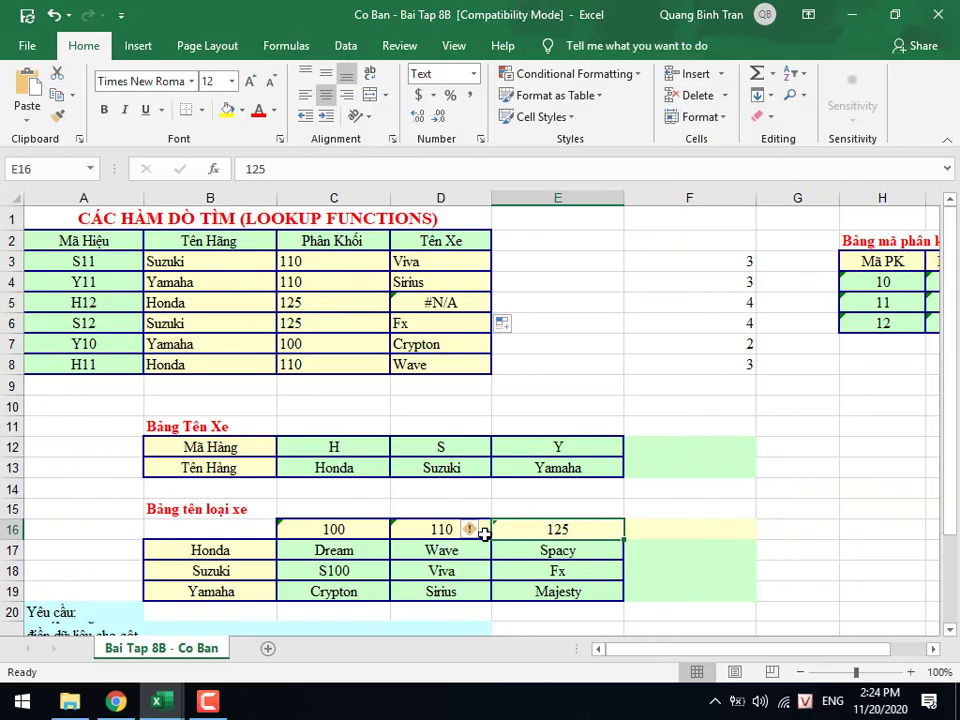
{"action": "left_click", "coordinate": [431, 525]}
{"action": "left_click", "coordinate": [345, 530]}
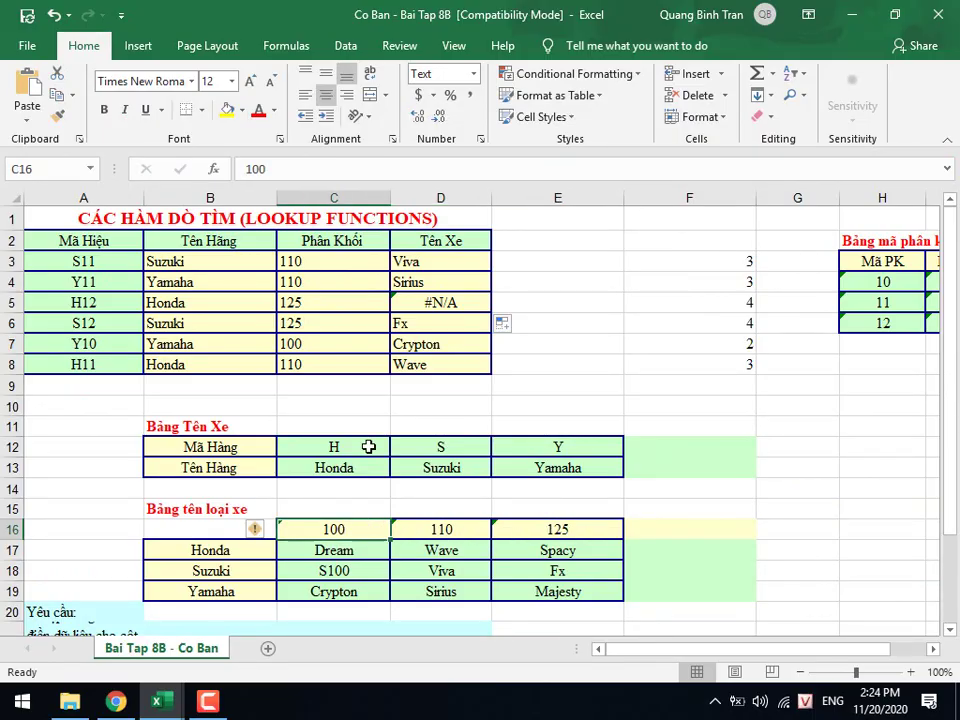
{"action": "left_click", "coordinate": [321, 326]}
{"action": "left_click", "coordinate": [315, 305]}
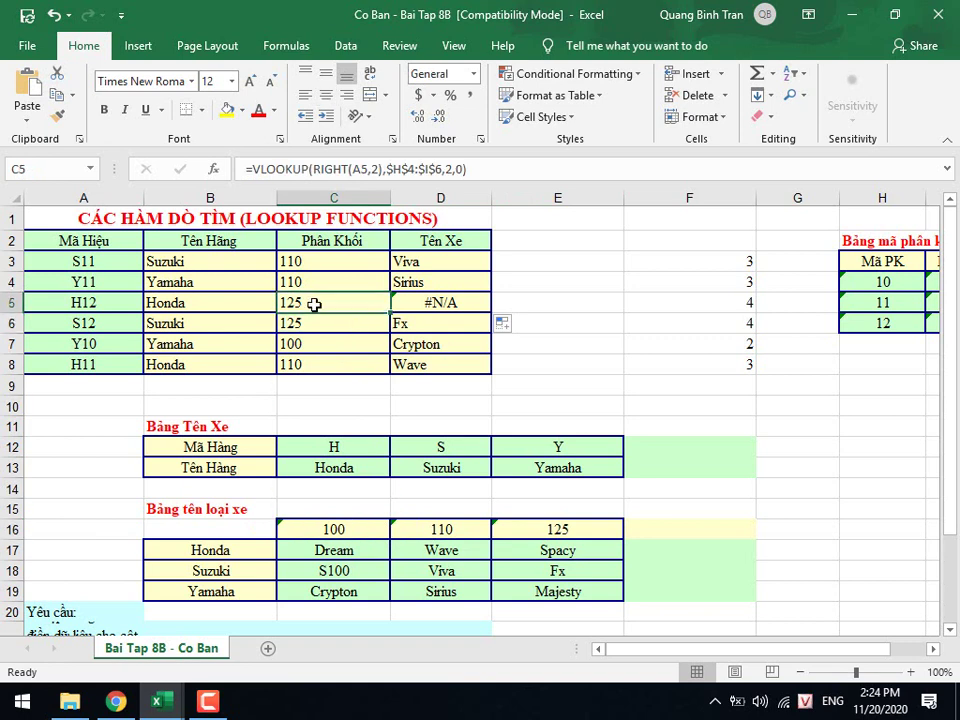
{"action": "left_click", "coordinate": [321, 320]}
{"action": "left_click", "coordinate": [336, 303]}
{"action": "key", "text": "Down"}
{"action": "key", "text": "Up"}
{"action": "left_click", "coordinate": [434, 308]}
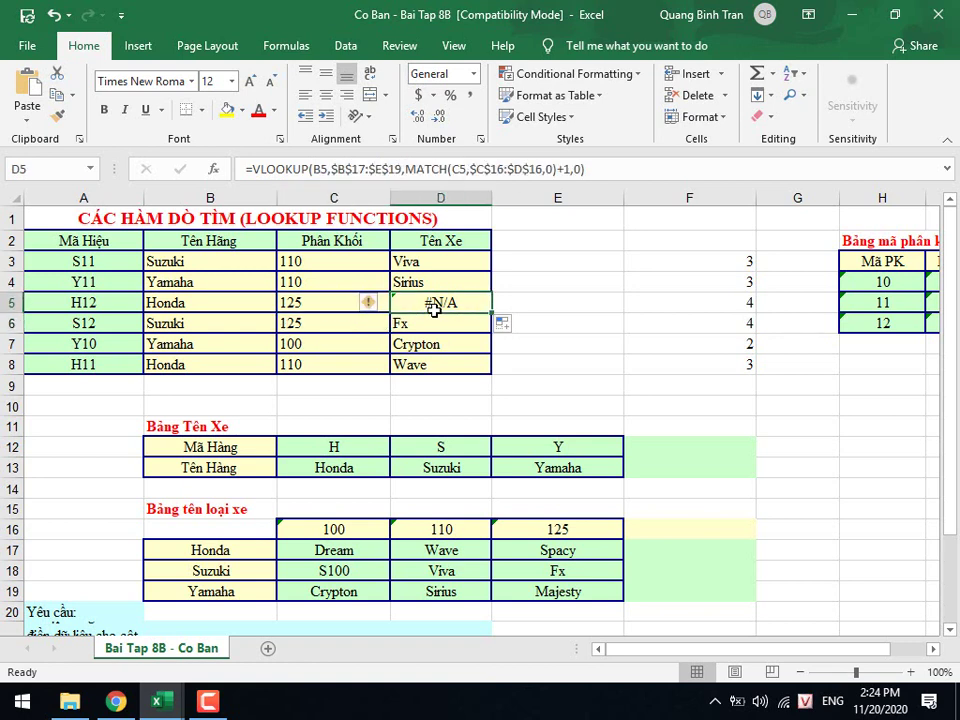
{"action": "key", "text": "Left"}
{"action": "key", "text": "Right"}
{"action": "key", "text": "Up"}
{"action": "key", "text": "Down"}
{"action": "key", "text": "Up"}
{"action": "key", "text": "Down"}
{"action": "key", "text": "Up"}
{"action": "key", "text": "Down"}
{"action": "key", "text": "Down"}
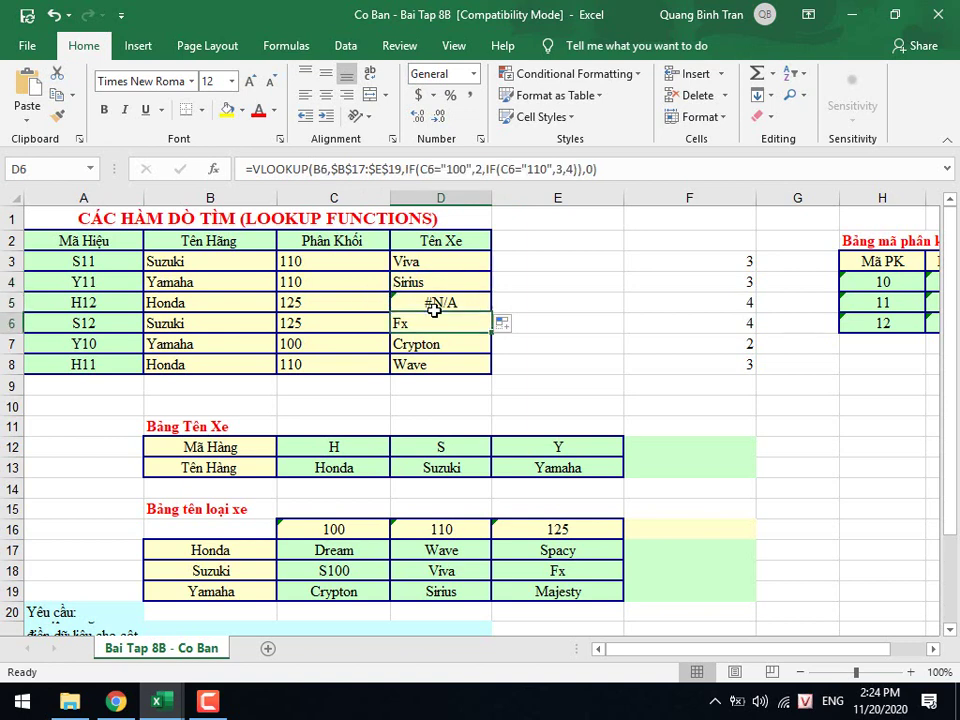
{"action": "key", "text": "Up"}
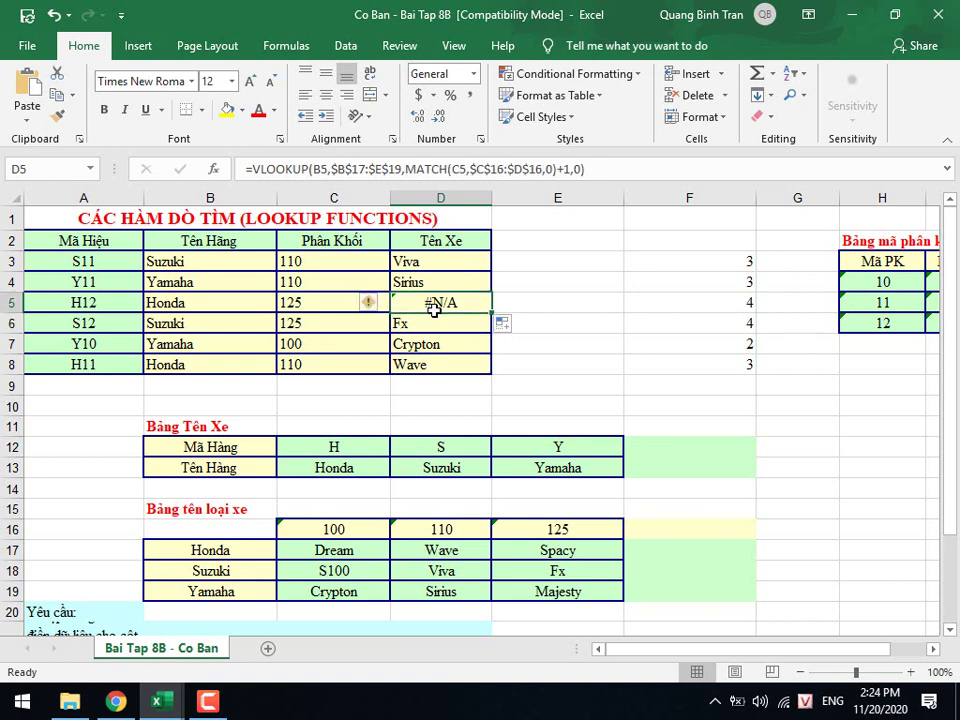
{"action": "key", "text": "Down"}
{"action": "key", "text": "Up"}
{"action": "key", "text": "Up"}
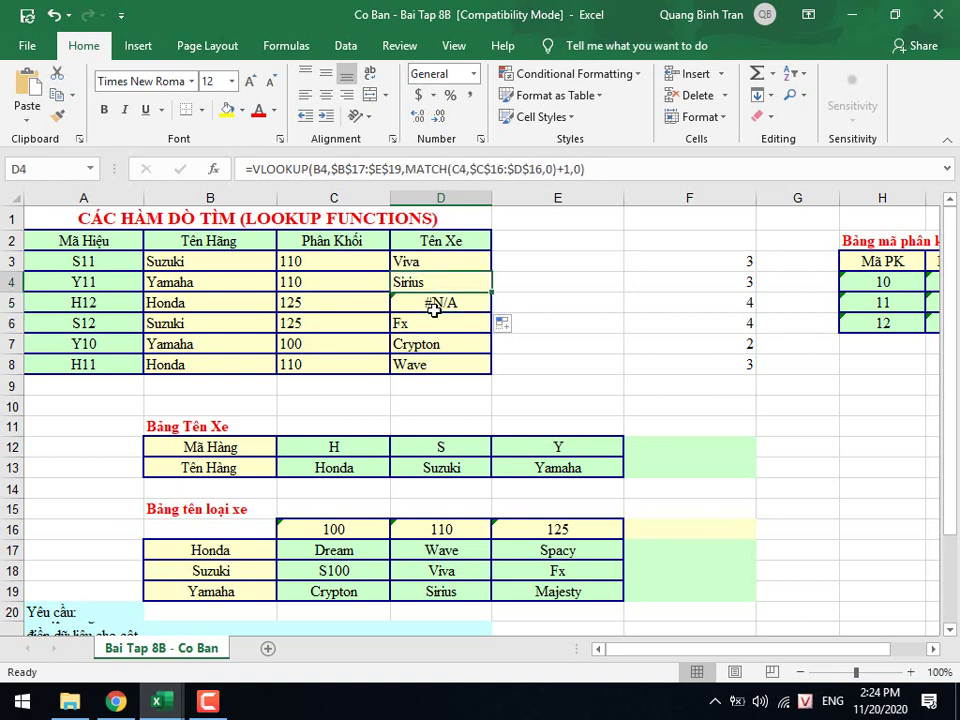
{"action": "key", "text": "Down"}
{"action": "key", "text": "Up"}
{"action": "key", "text": "Up"}
{"action": "key", "text": "Down"}
{"action": "key", "text": "Up"}
{"action": "key", "text": "Down"}
{"action": "key", "text": "Down"}
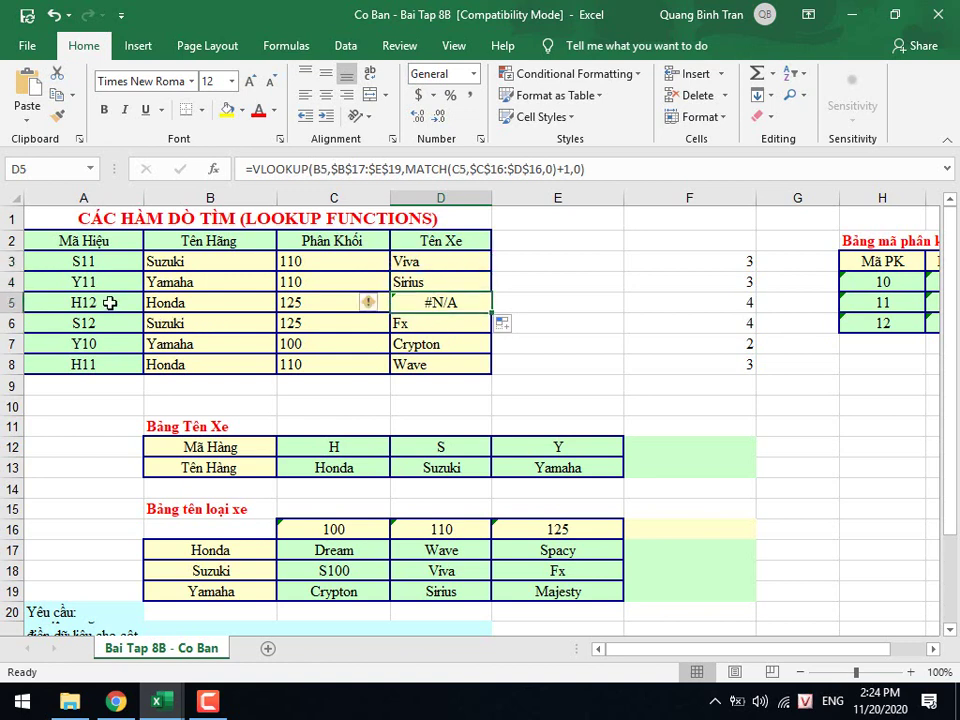
{"action": "left_click", "coordinate": [317, 300]}
{"action": "double_click", "coordinate": [363, 302]}
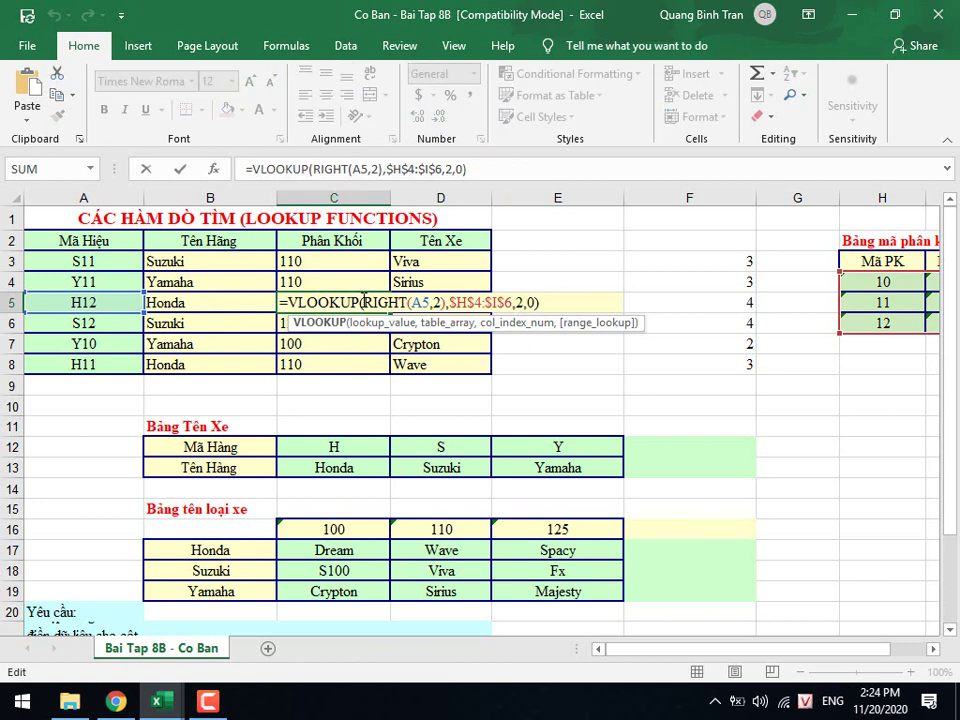
{"action": "key", "text": "Escape"}
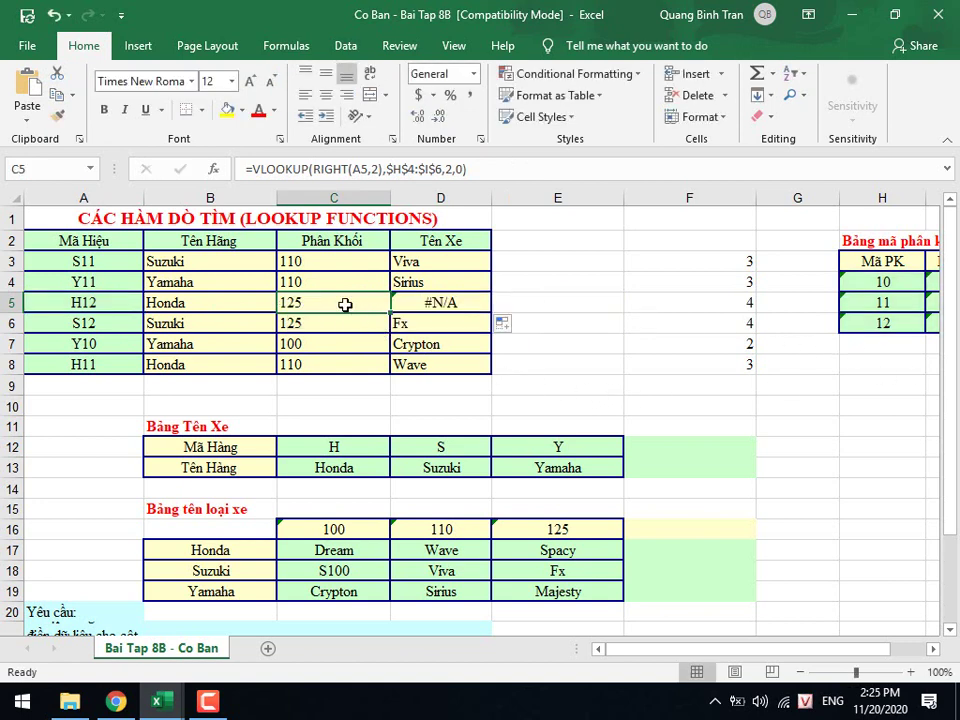
{"action": "left_click", "coordinate": [341, 281]}
{"action": "left_click", "coordinate": [338, 302]}
{"action": "left_click", "coordinate": [341, 281]}
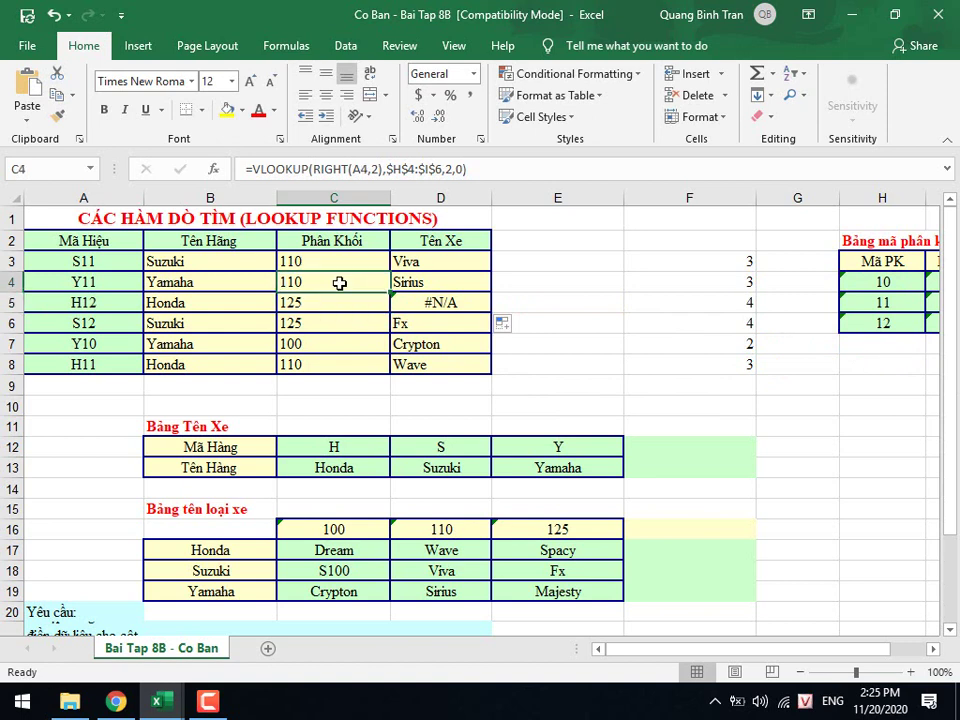
{"action": "left_click", "coordinate": [334, 304]}
{"action": "left_click", "coordinate": [332, 318]}
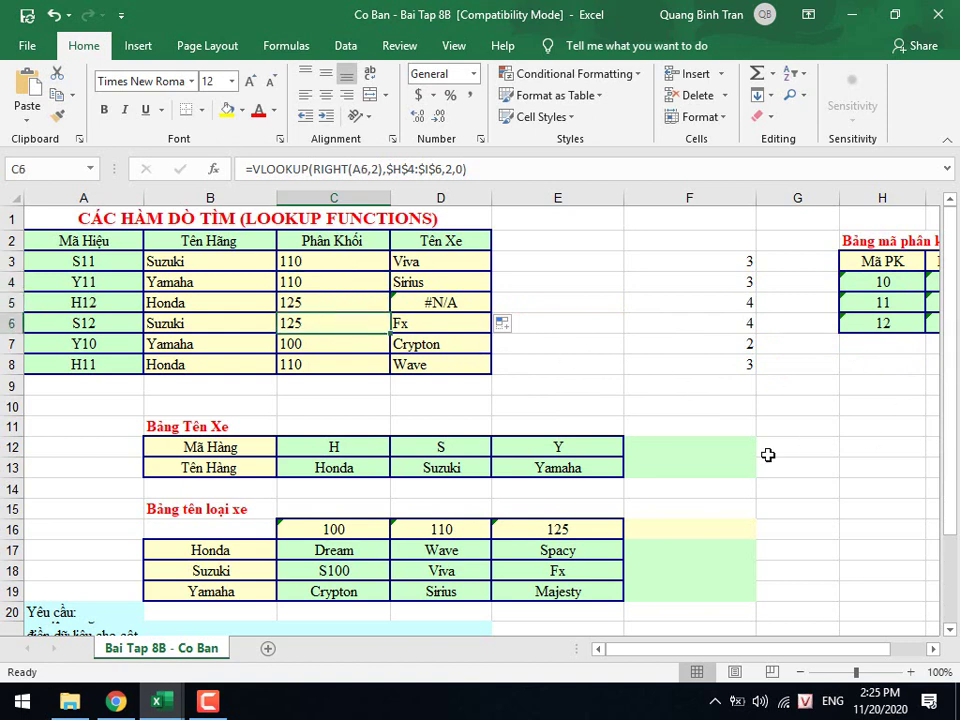
{"action": "left_click_drag", "start_coordinate": [730, 649], "coordinate": [771, 660]}
{"action": "left_click", "coordinate": [846, 326]}
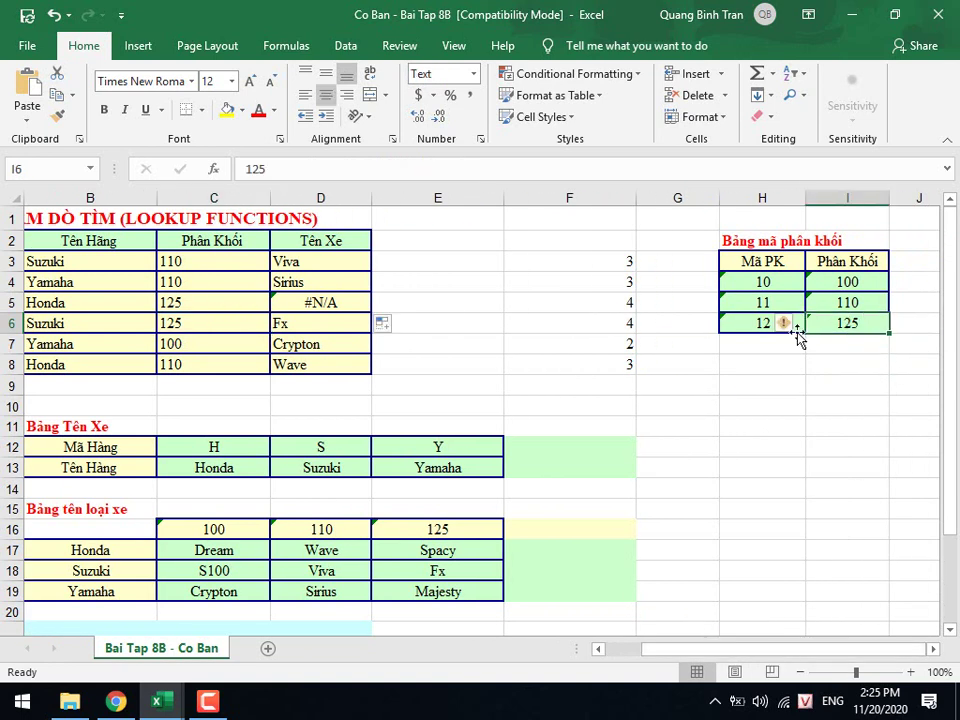
{"action": "left_click", "coordinate": [240, 300]}
{"action": "left_click", "coordinate": [298, 301]}
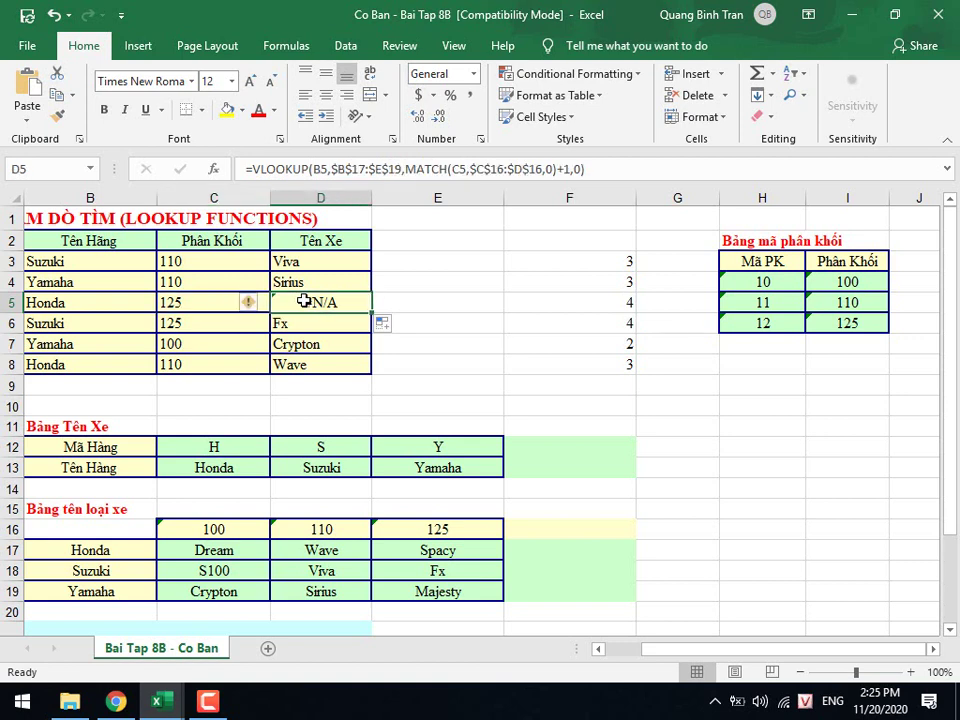
{"action": "left_click", "coordinate": [325, 280]}
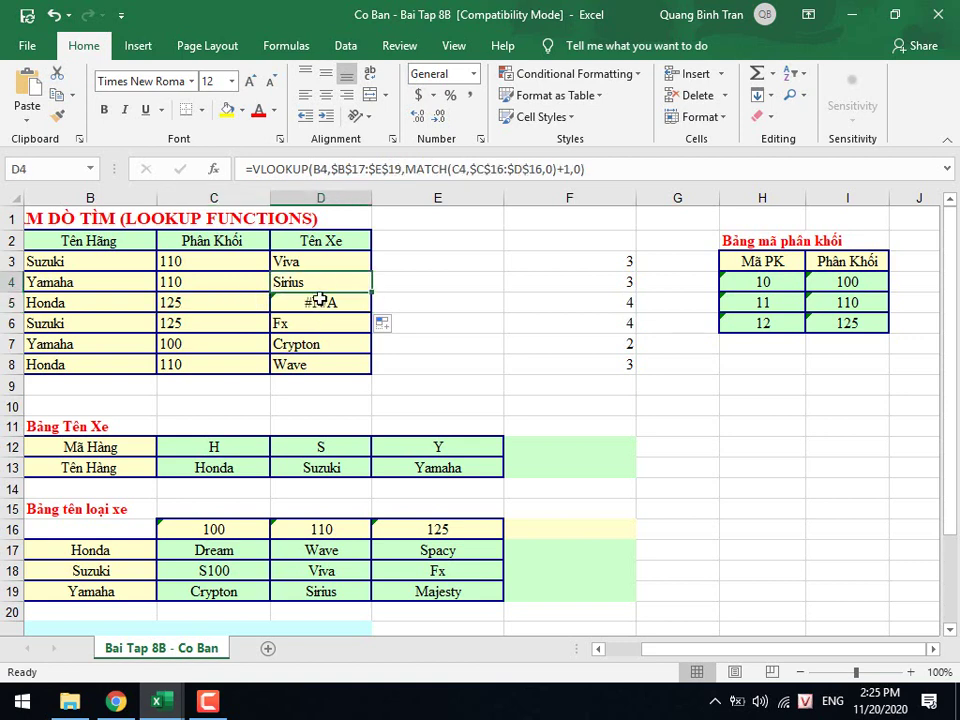
{"action": "left_click", "coordinate": [317, 302]}
{"action": "left_click", "coordinate": [318, 286]}
{"action": "left_click", "coordinate": [320, 302]}
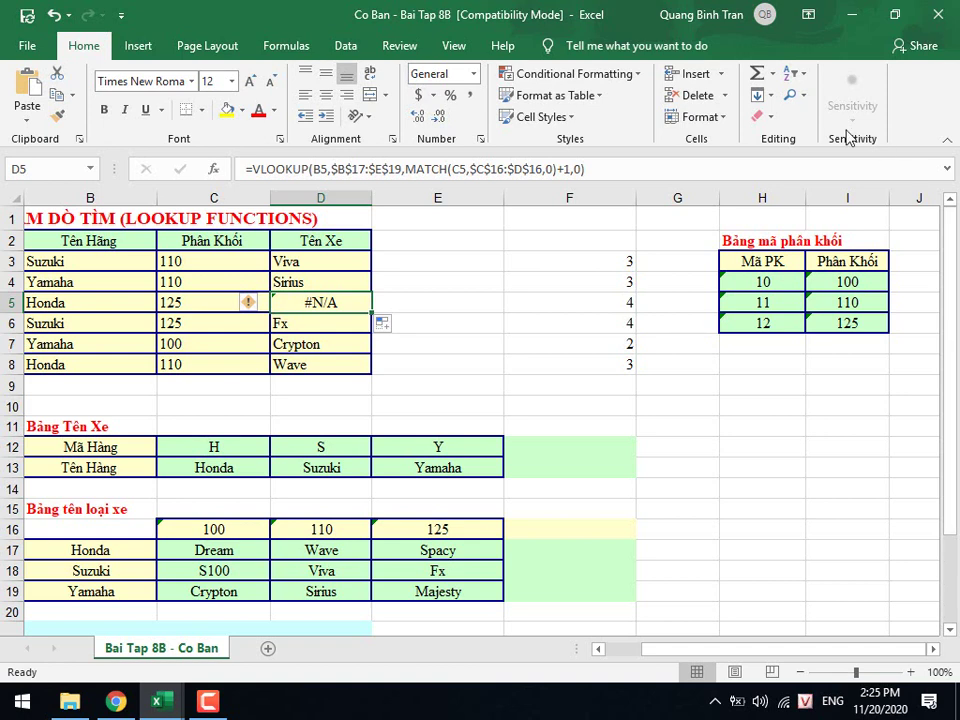
Copy the MATCH(C5,$C$16:$D$16,0)+1 part of D5's formula.
{"action": "double_click", "coordinate": [427, 168]}
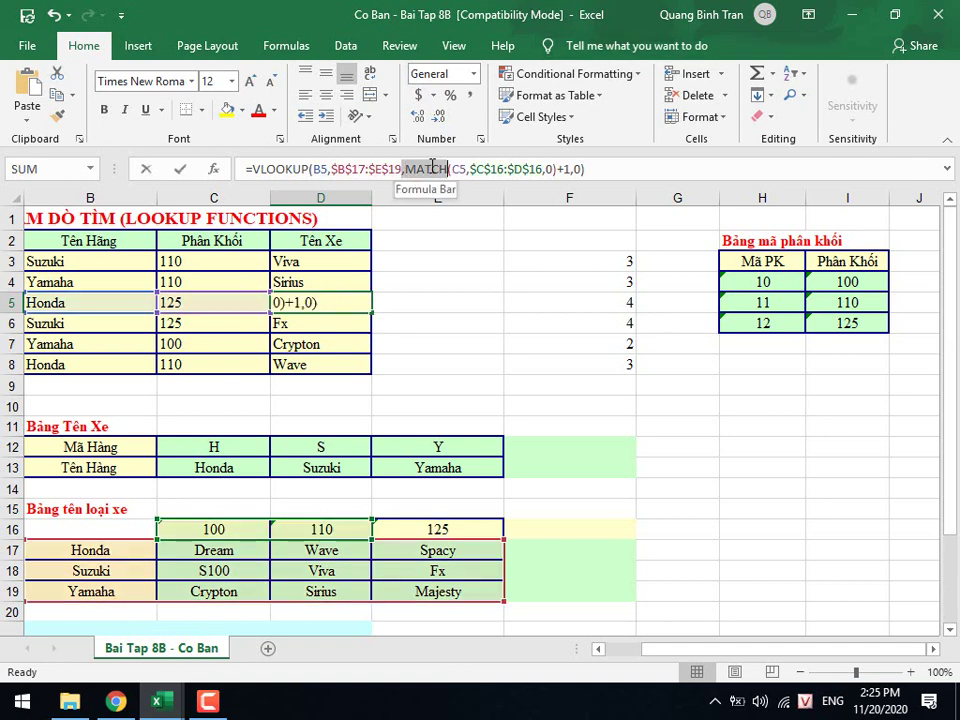
{"action": "left_click_drag", "start_coordinate": [432, 168], "coordinate": [553, 168]}
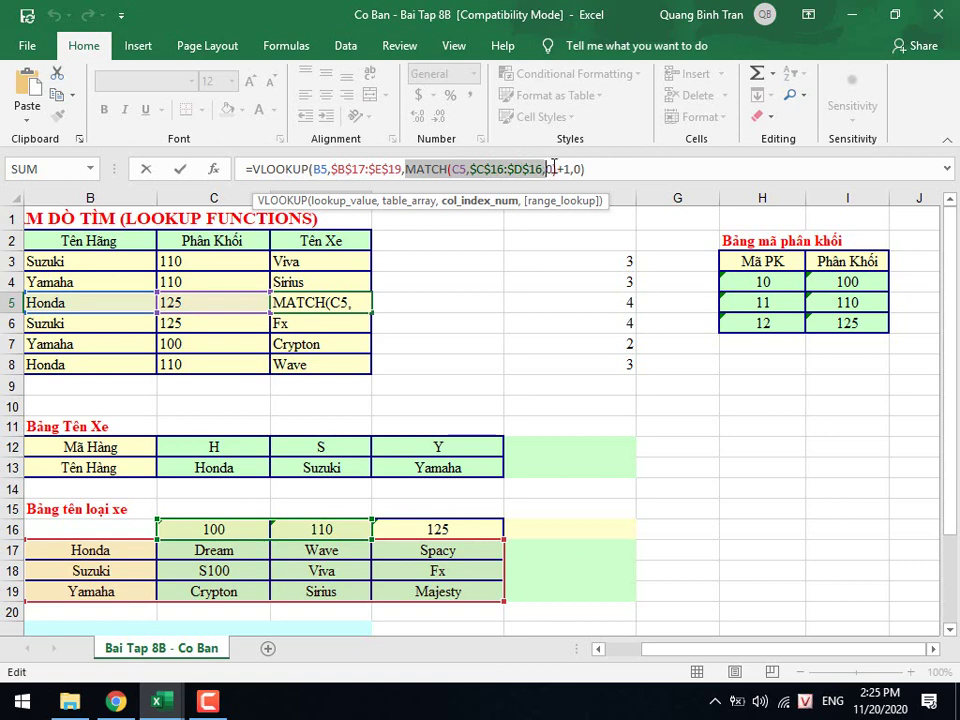
{"action": "type", "text": "0"}
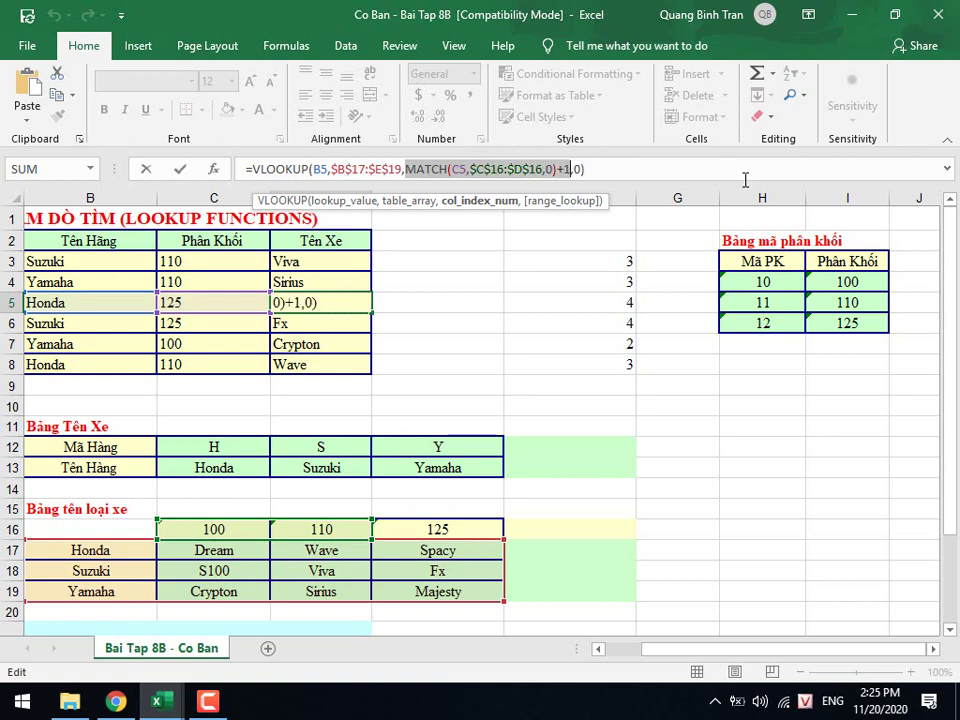
{"action": "key", "text": "ctrl+Return"}
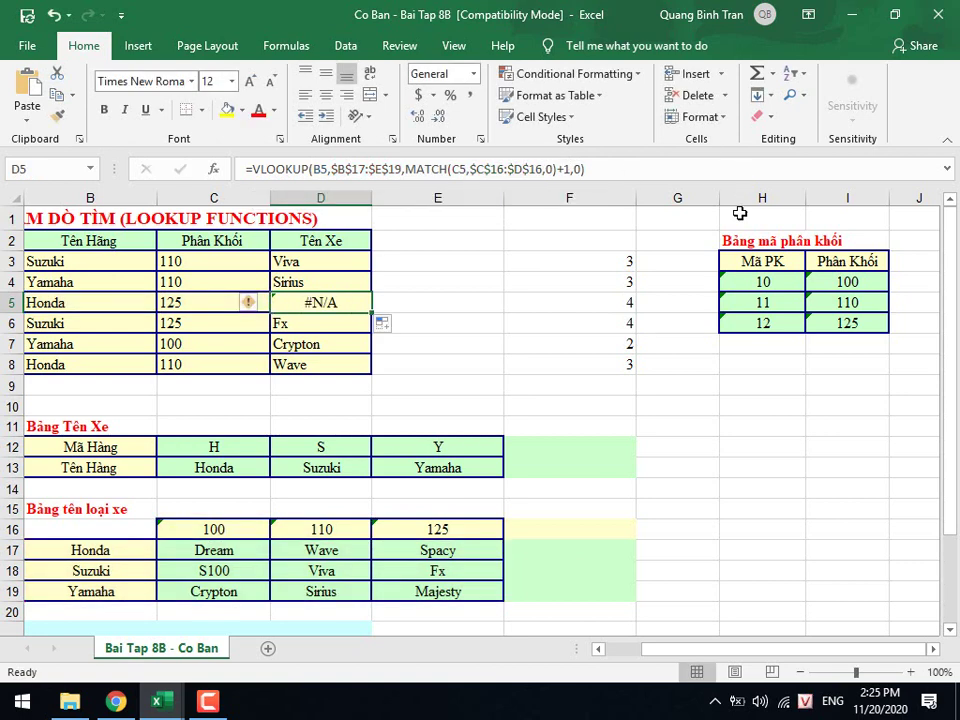
Enter =MATCH(C5,$C$16:$D$16,0)+1 in G5 and check its #N/A result.
{"action": "left_click", "coordinate": [672, 301]}
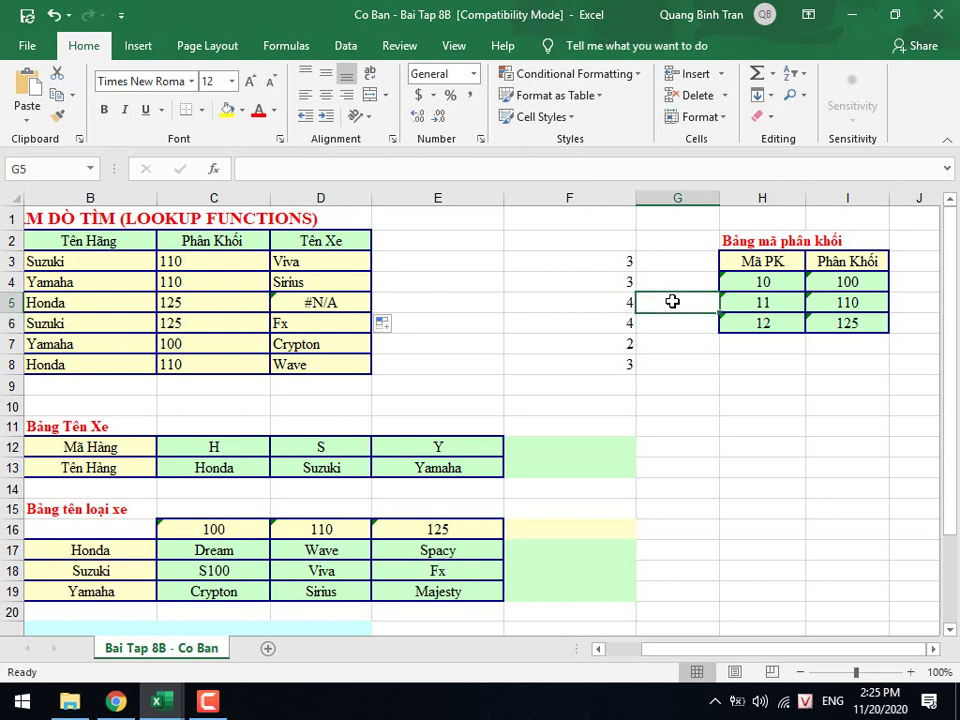
{"action": "type", "text": "MATCH(C5,$C$16:$D$16,0)+1"}
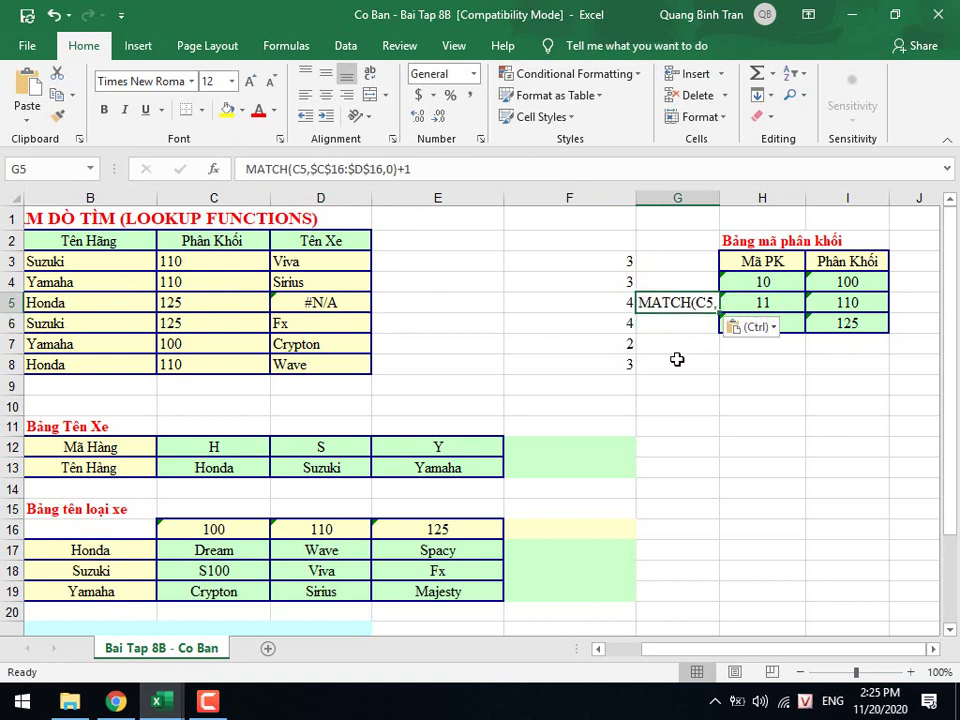
{"action": "left_click", "coordinate": [250, 168]}
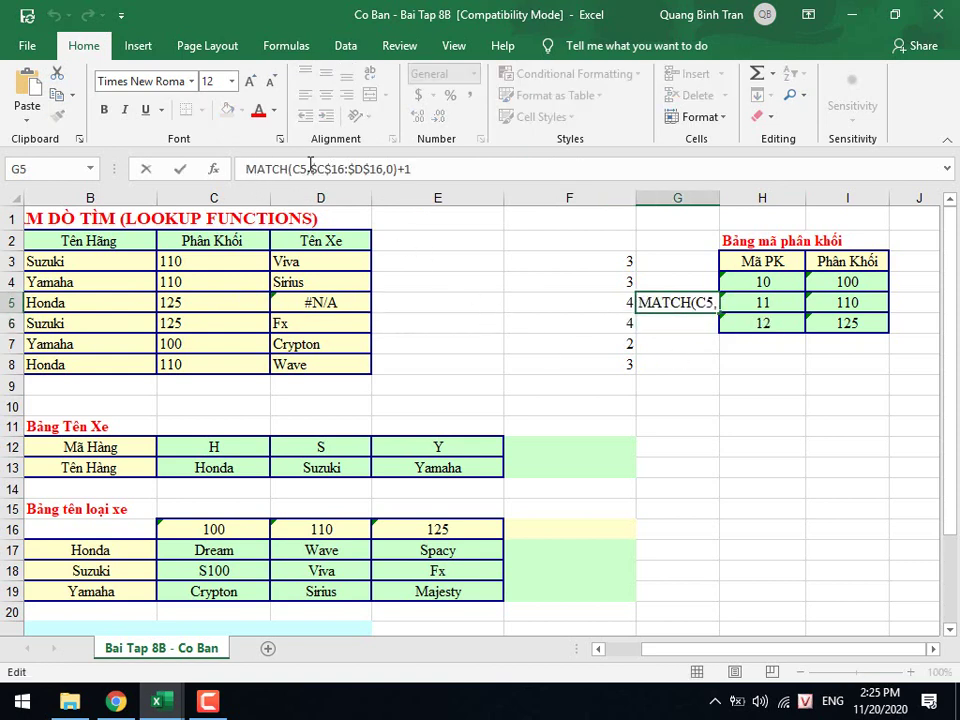
{"action": "type", "text": "="}
{"action": "key", "text": "Return"}
{"action": "key", "text": "Up"}
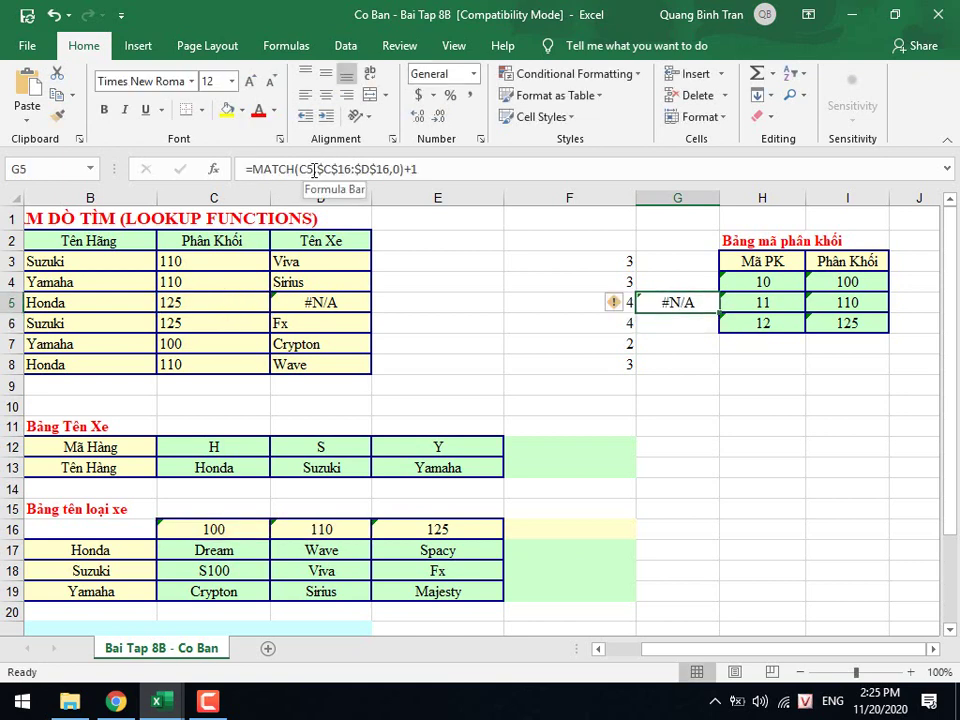
{"action": "left_click", "coordinate": [314, 169]}
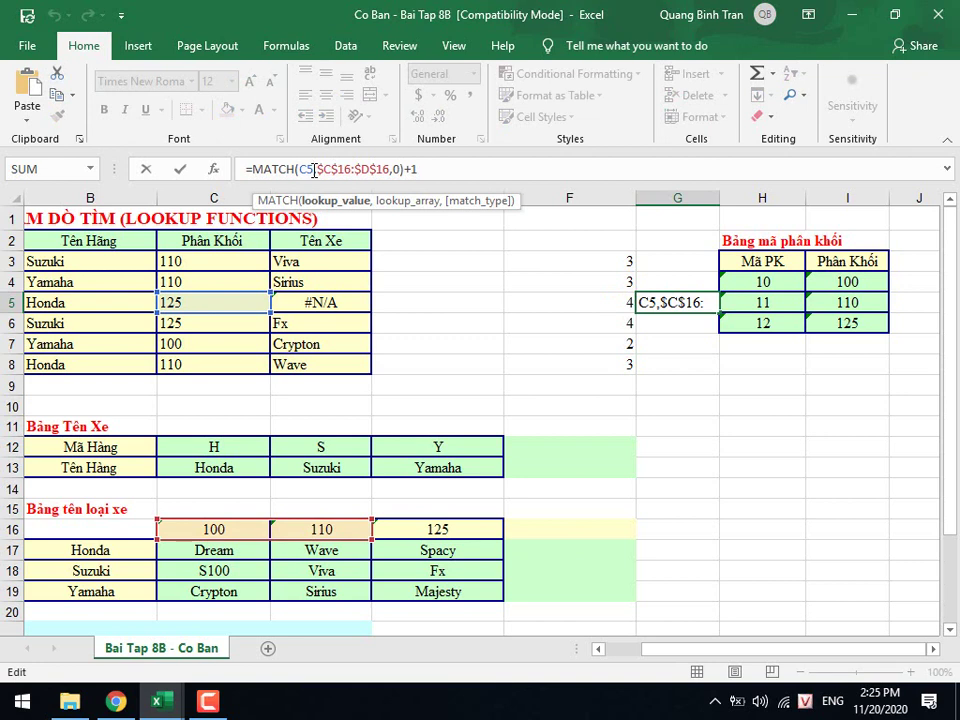
{"action": "key", "text": "Escape"}
{"action": "left_click", "coordinate": [316, 258]}
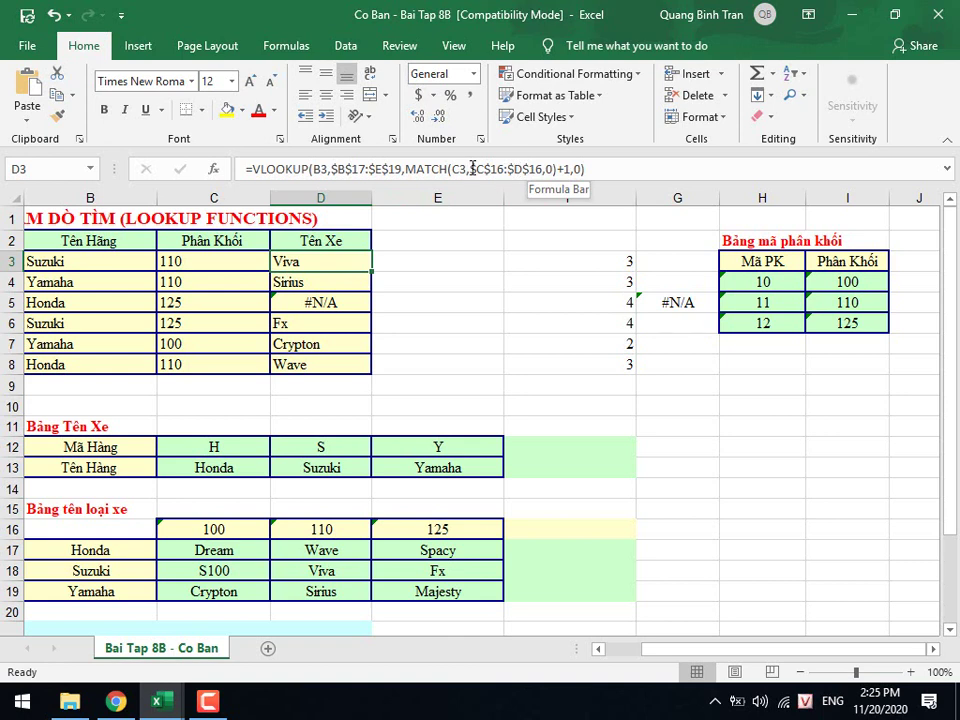
Widen D3's MATCH lookup range from $C$16:$D$16 to the absolute range $C$16:$E$16.
{"action": "left_click_drag", "start_coordinate": [471, 169], "coordinate": [542, 169]}
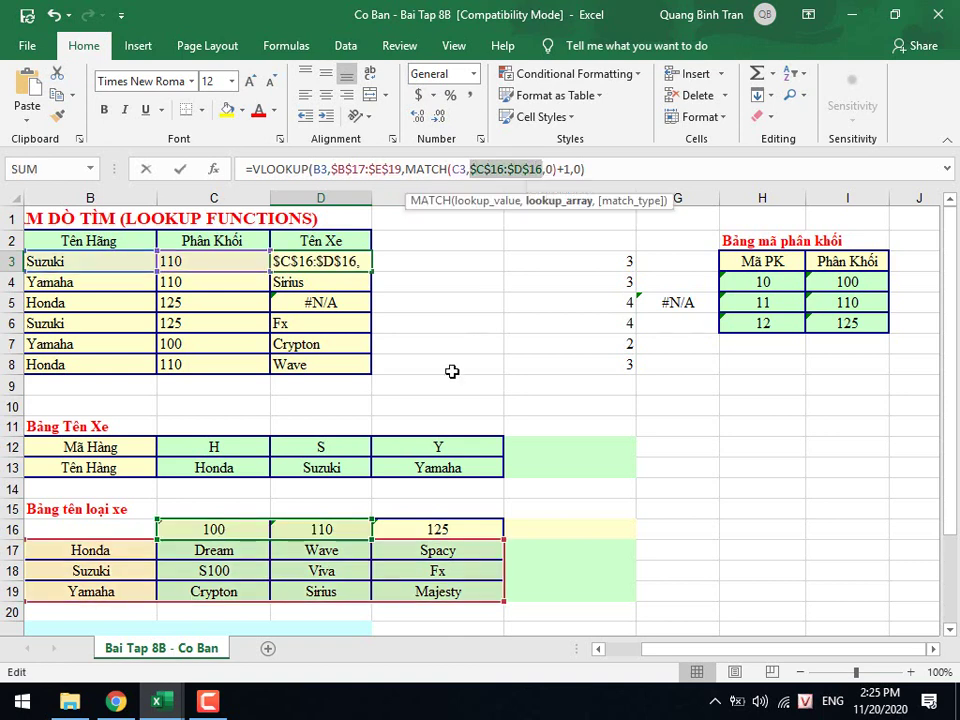
{"action": "left_click_drag", "start_coordinate": [225, 529], "coordinate": [409, 522]}
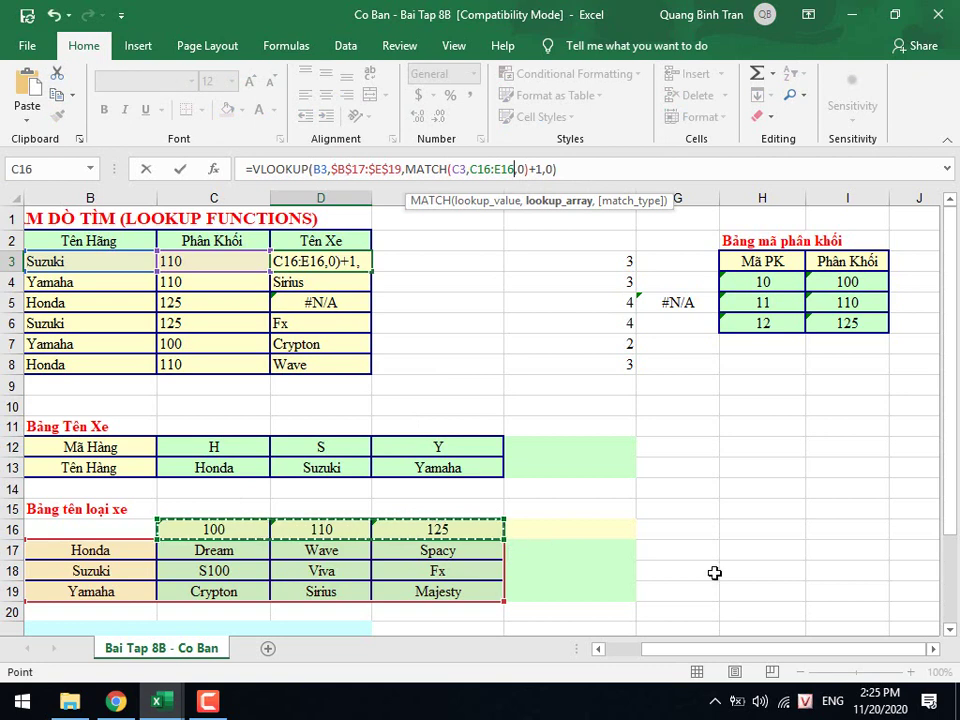
{"action": "key", "text": "F4"}
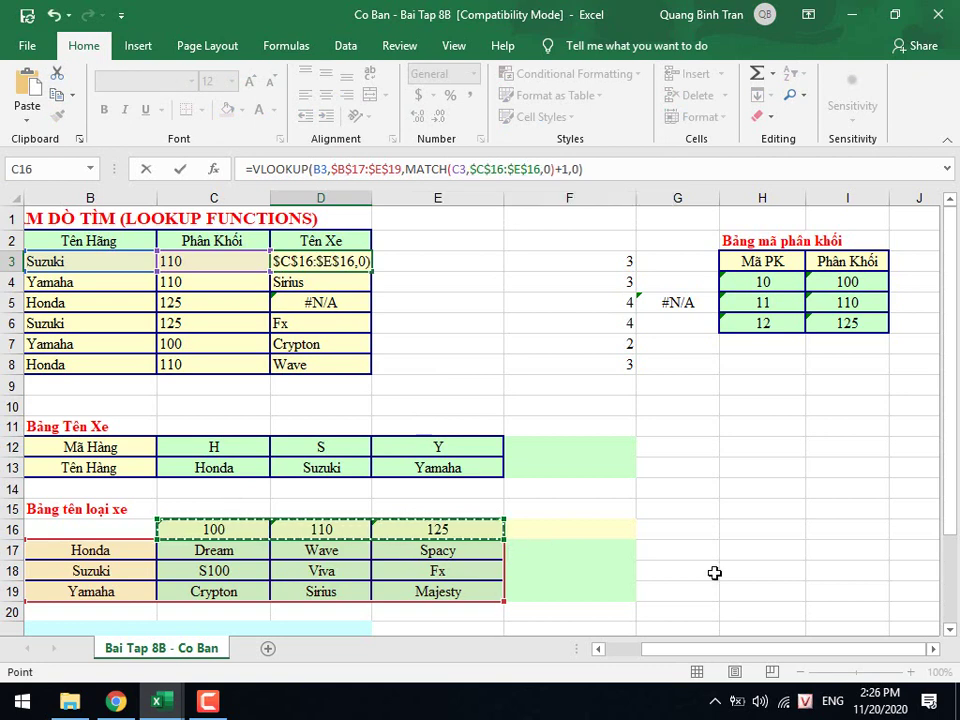
{"action": "key", "text": "Return"}
Fill the corrected D3 formula down to D5 so D5 shows Spacy, then recheck D3.
{"action": "left_click", "coordinate": [326, 264]}
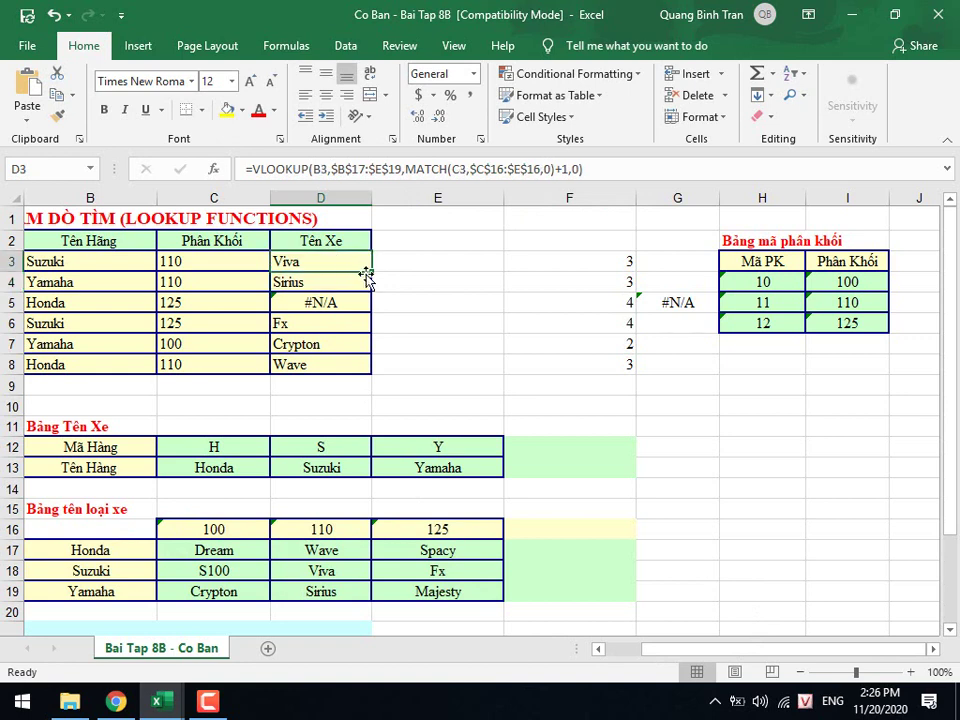
{"action": "left_click_drag", "start_coordinate": [369, 271], "coordinate": [368, 313]}
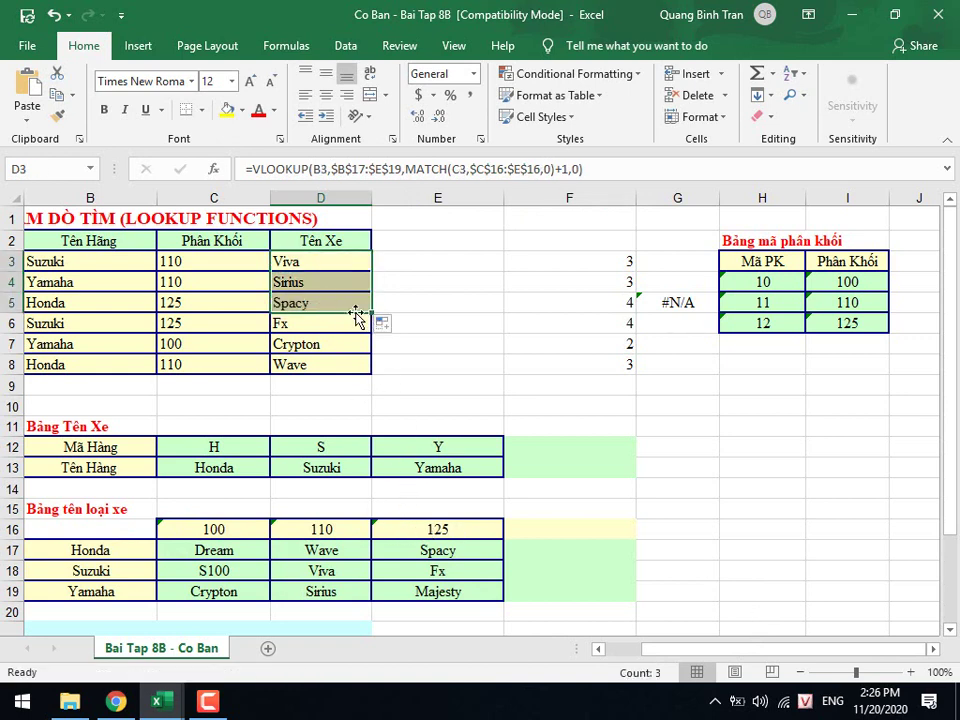
{"action": "left_click", "coordinate": [423, 282]}
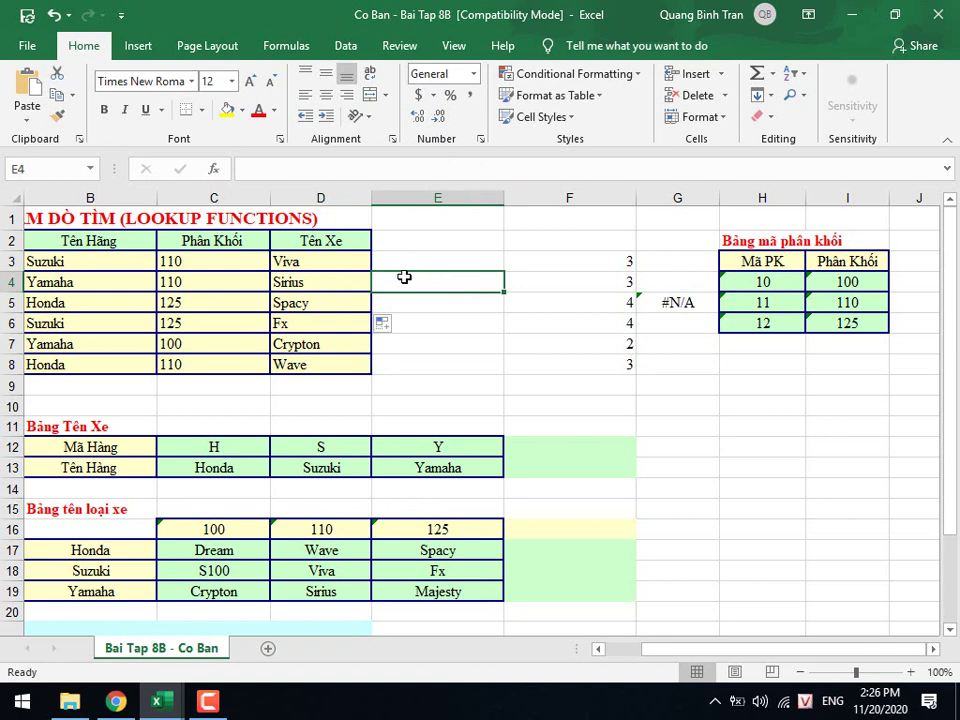
{"action": "left_click", "coordinate": [349, 268]}
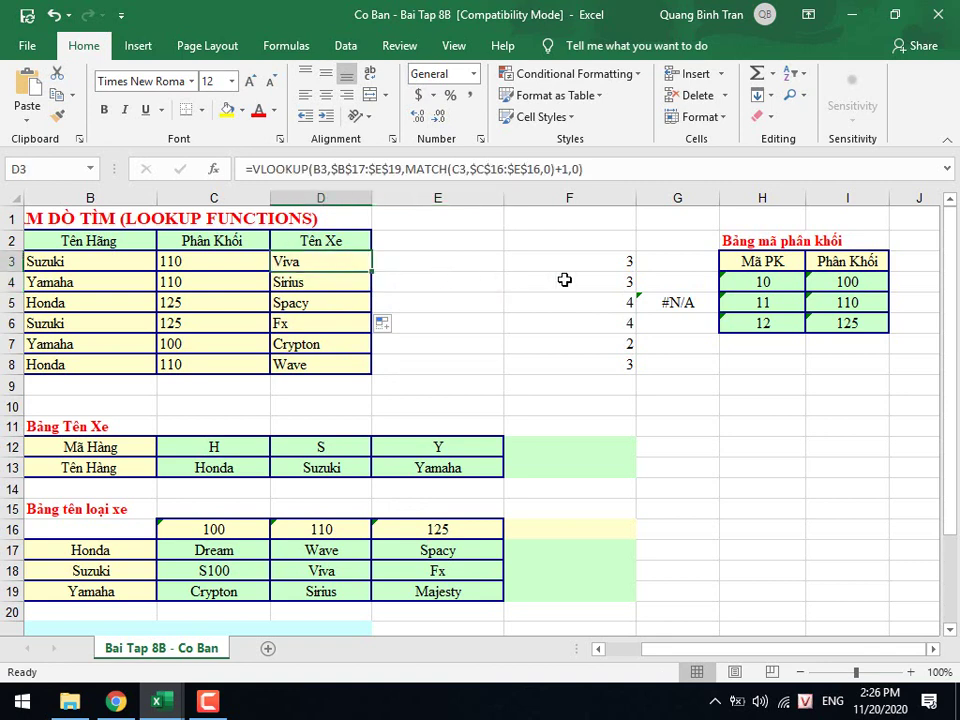